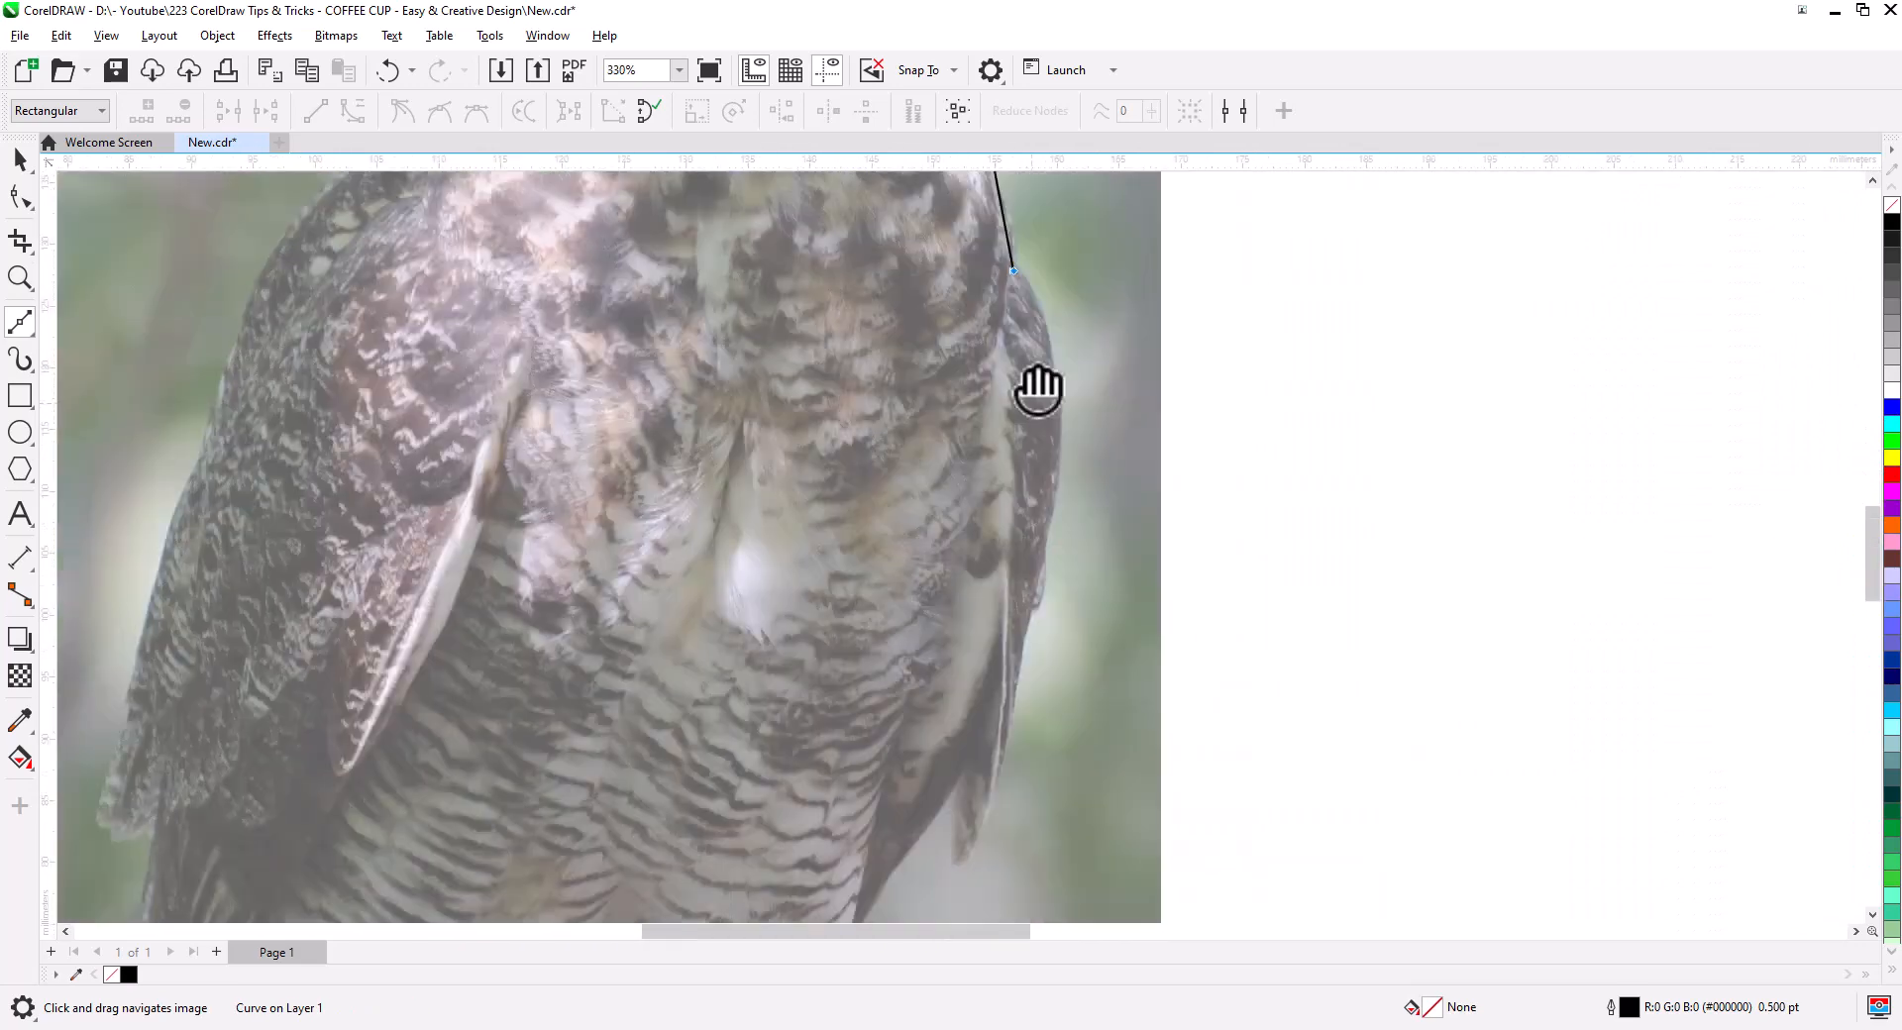
- Place Bézier points down the owl's right side and around the right foot's toe and claw
click(1018, 594)
click(966, 788)
click(943, 793)
click(944, 733)
click(828, 732)
scroll(828, 731, up, 2)
click(644, 426)
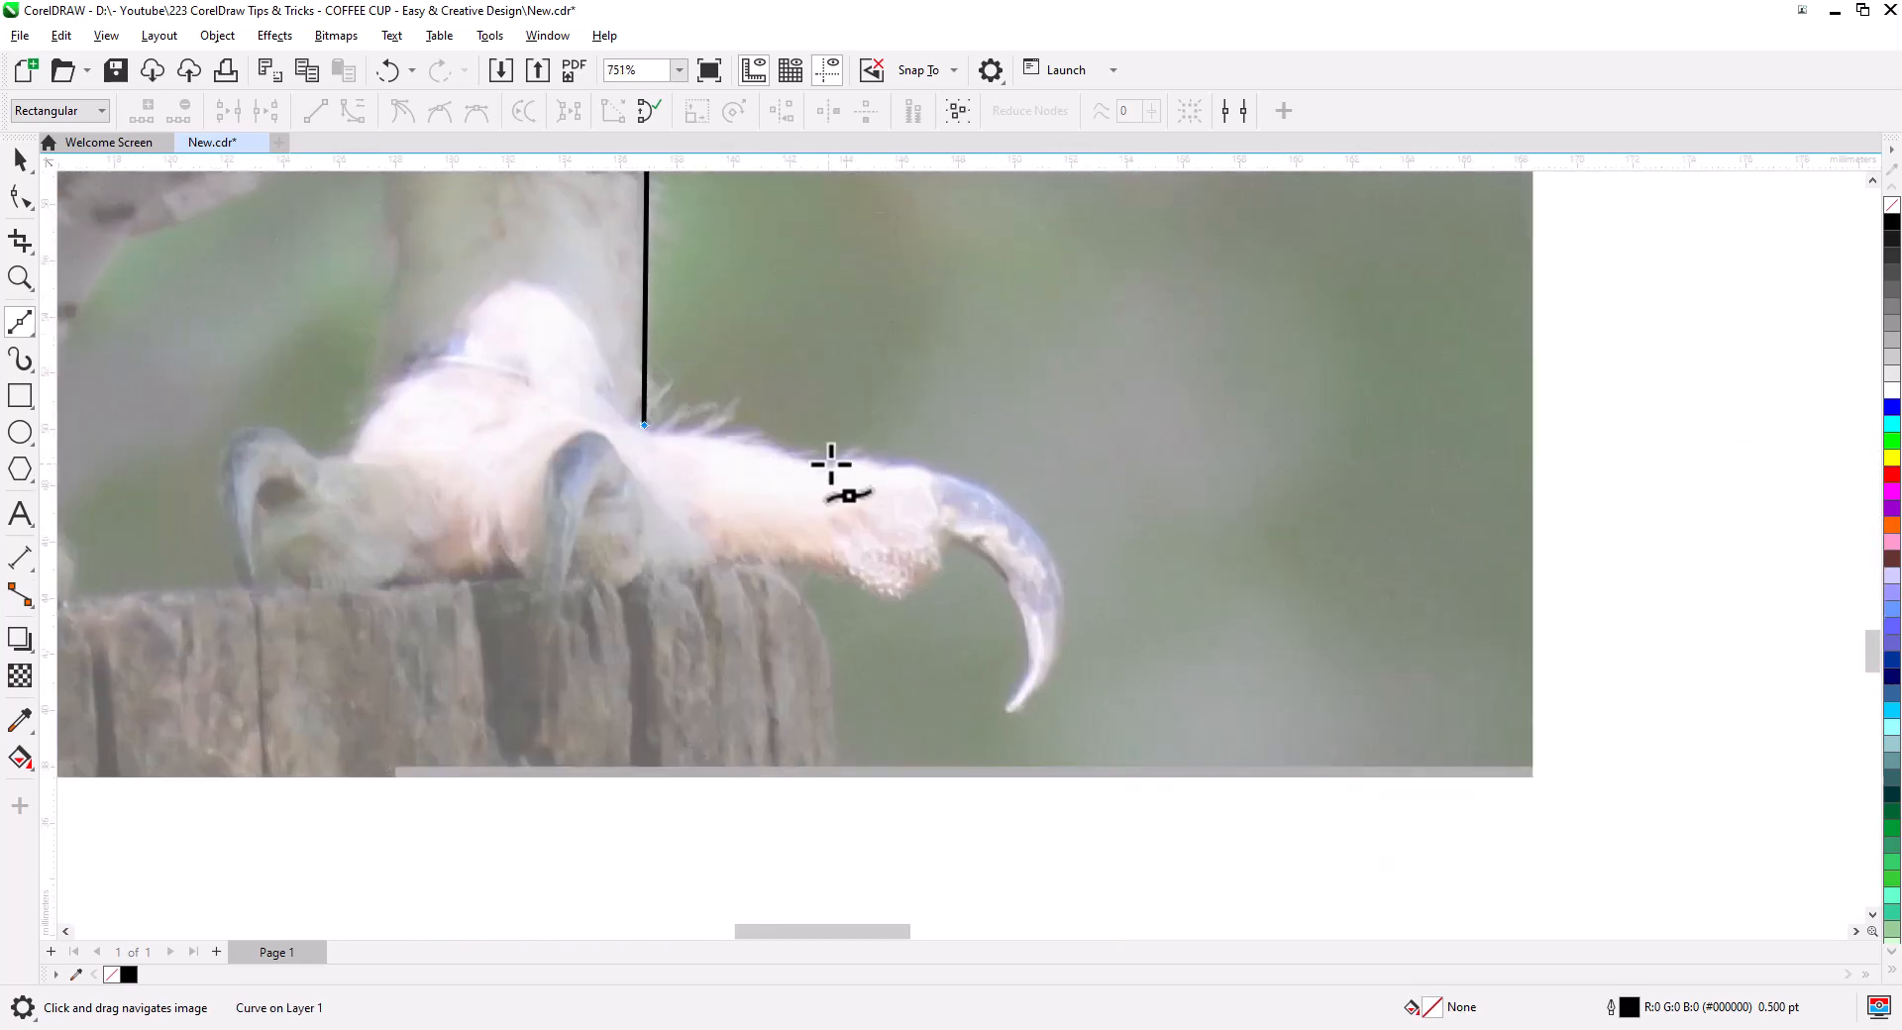
click(828, 461)
click(939, 467)
click(1030, 708)
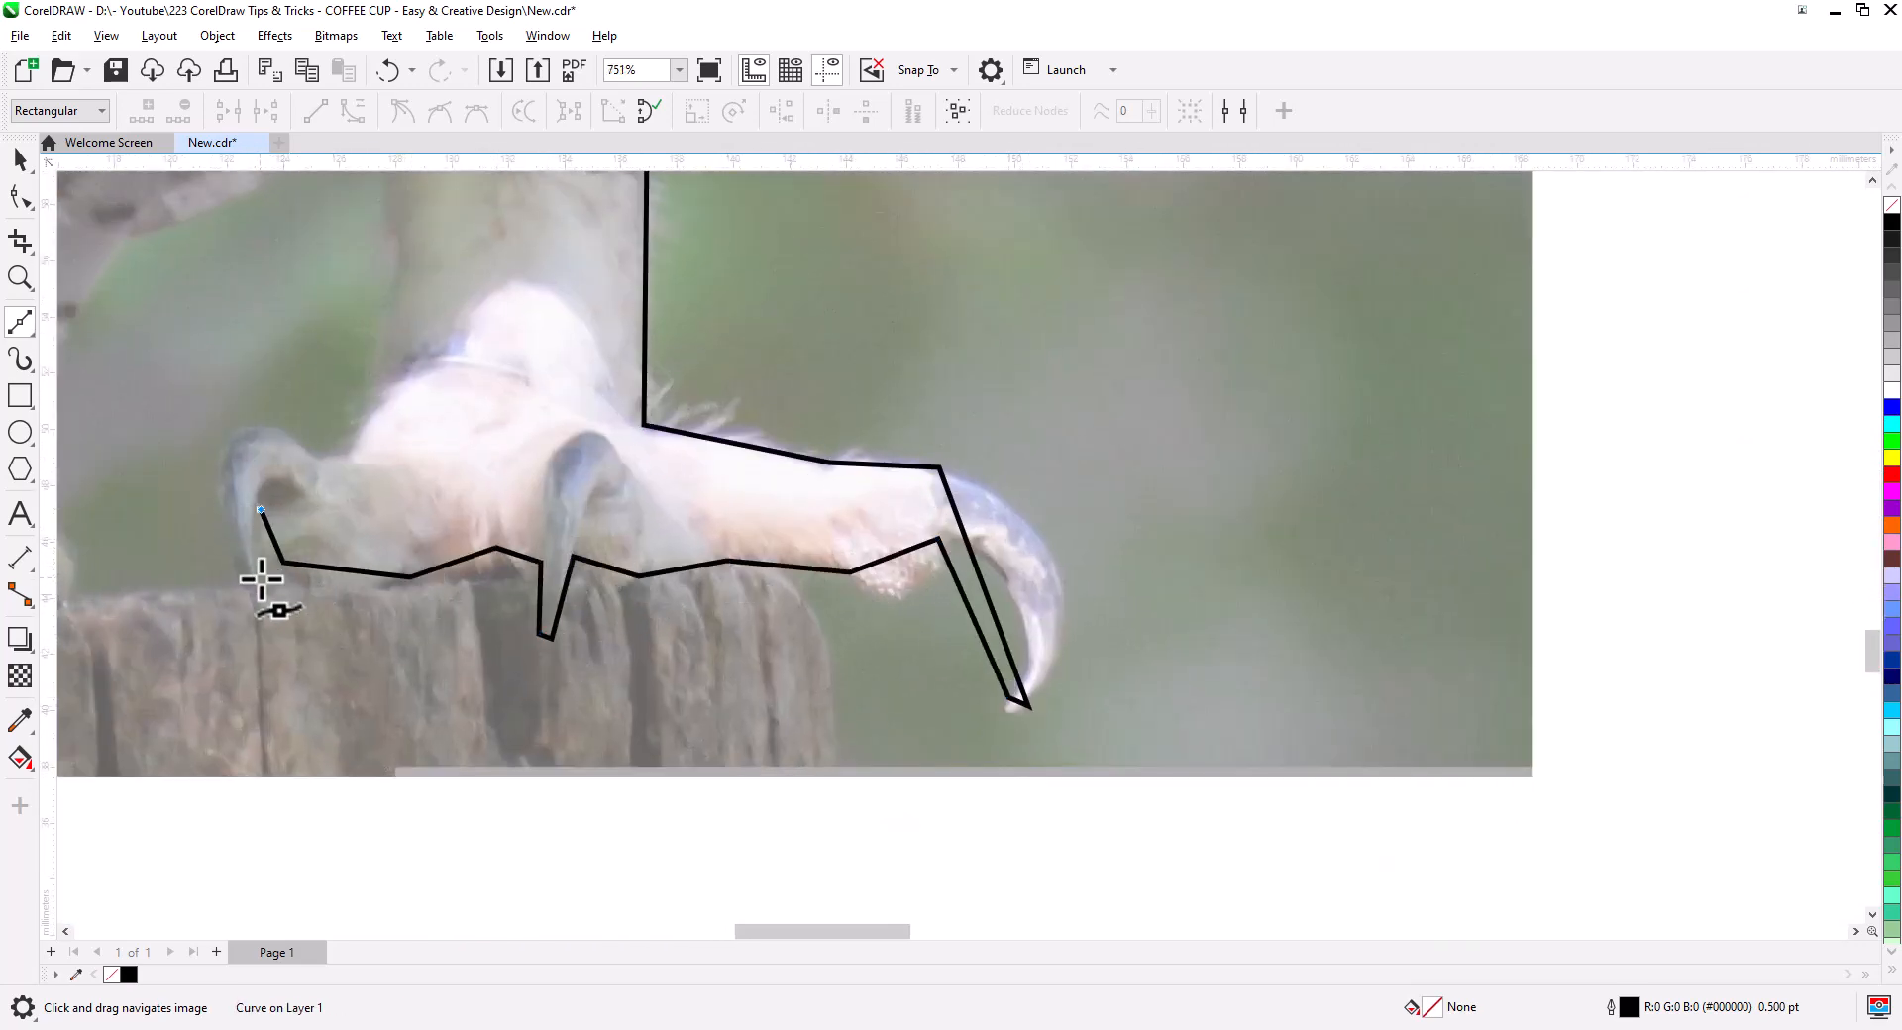
click(261, 578)
click(241, 578)
click(325, 460)
click(354, 456)
click(382, 390)
- Continue the outline across to the left foot and up to the feathers' lower left edge
drag(807, 416, 873, 330)
click(716, 372)
click(703, 411)
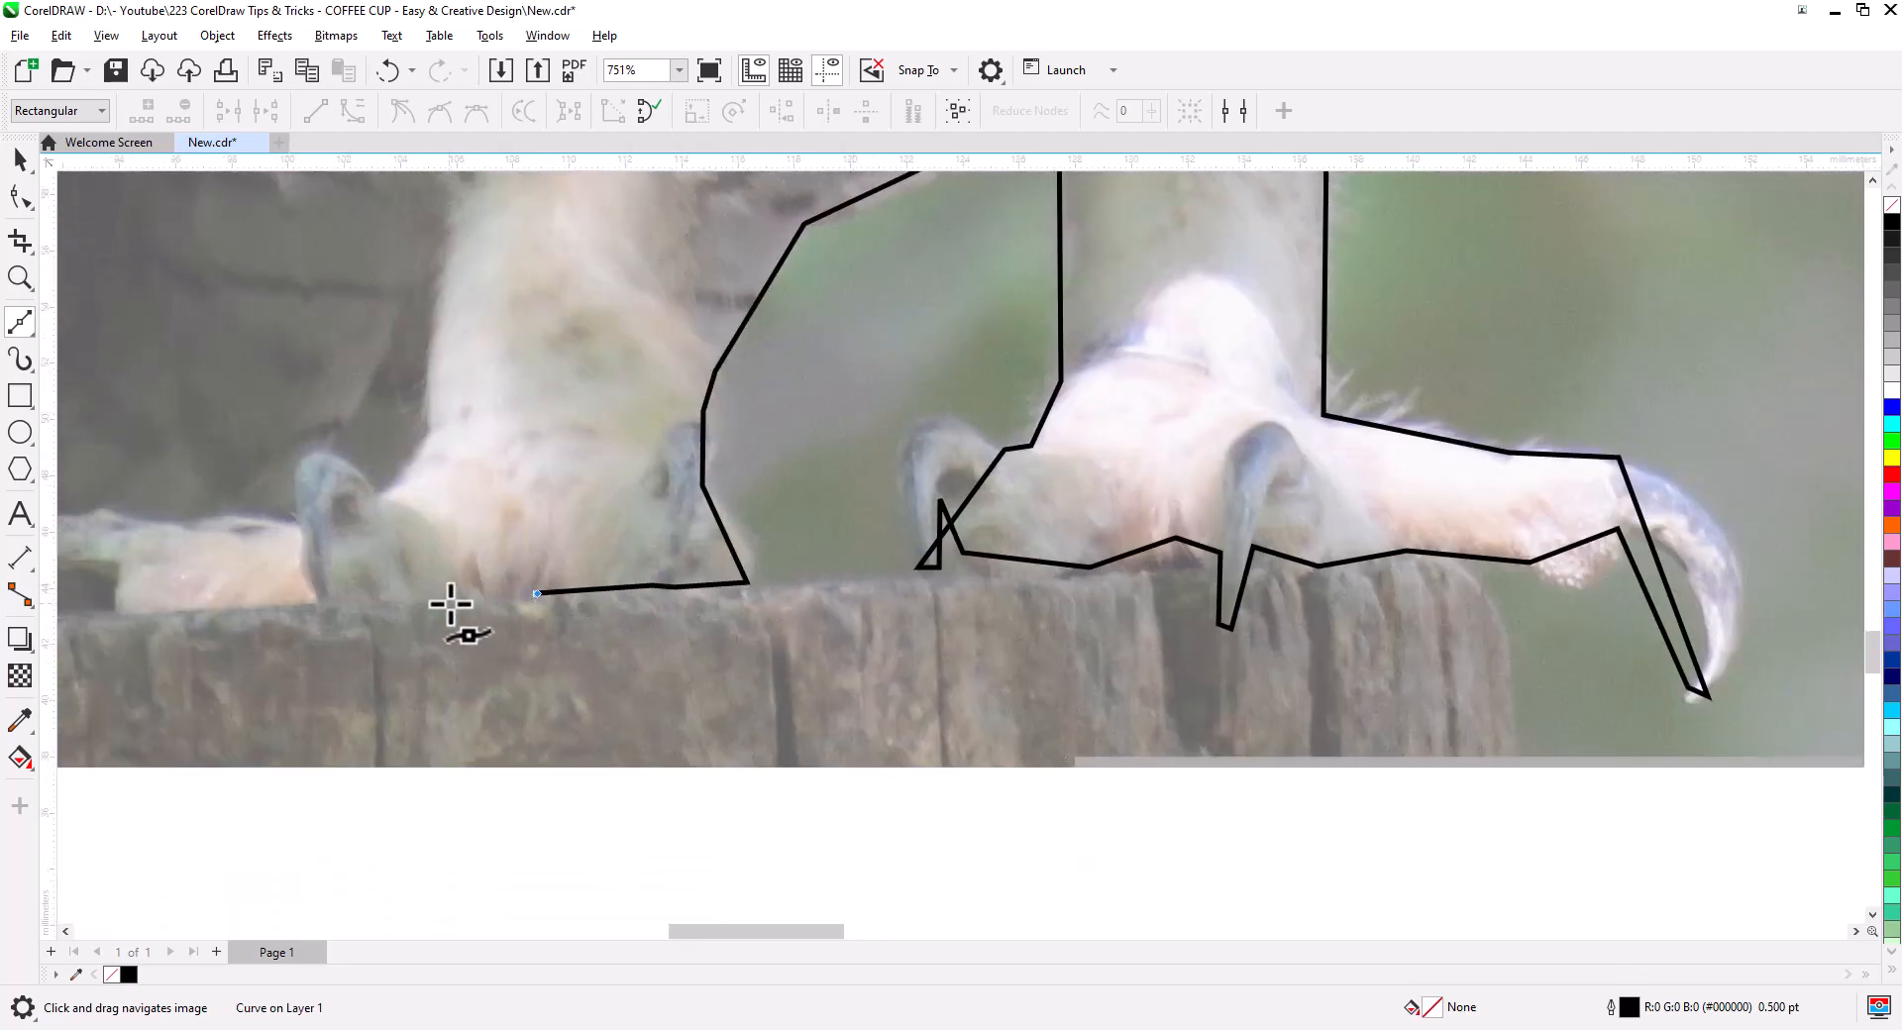
click(337, 597)
click(318, 599)
drag(310, 647, 795, 628)
click(634, 593)
click(601, 565)
click(260, 609)
click(252, 536)
- Carry the outline up the left wing and neck, closing the curve at the head
drag(426, 386, 403, 760)
scroll(403, 760, down, 1)
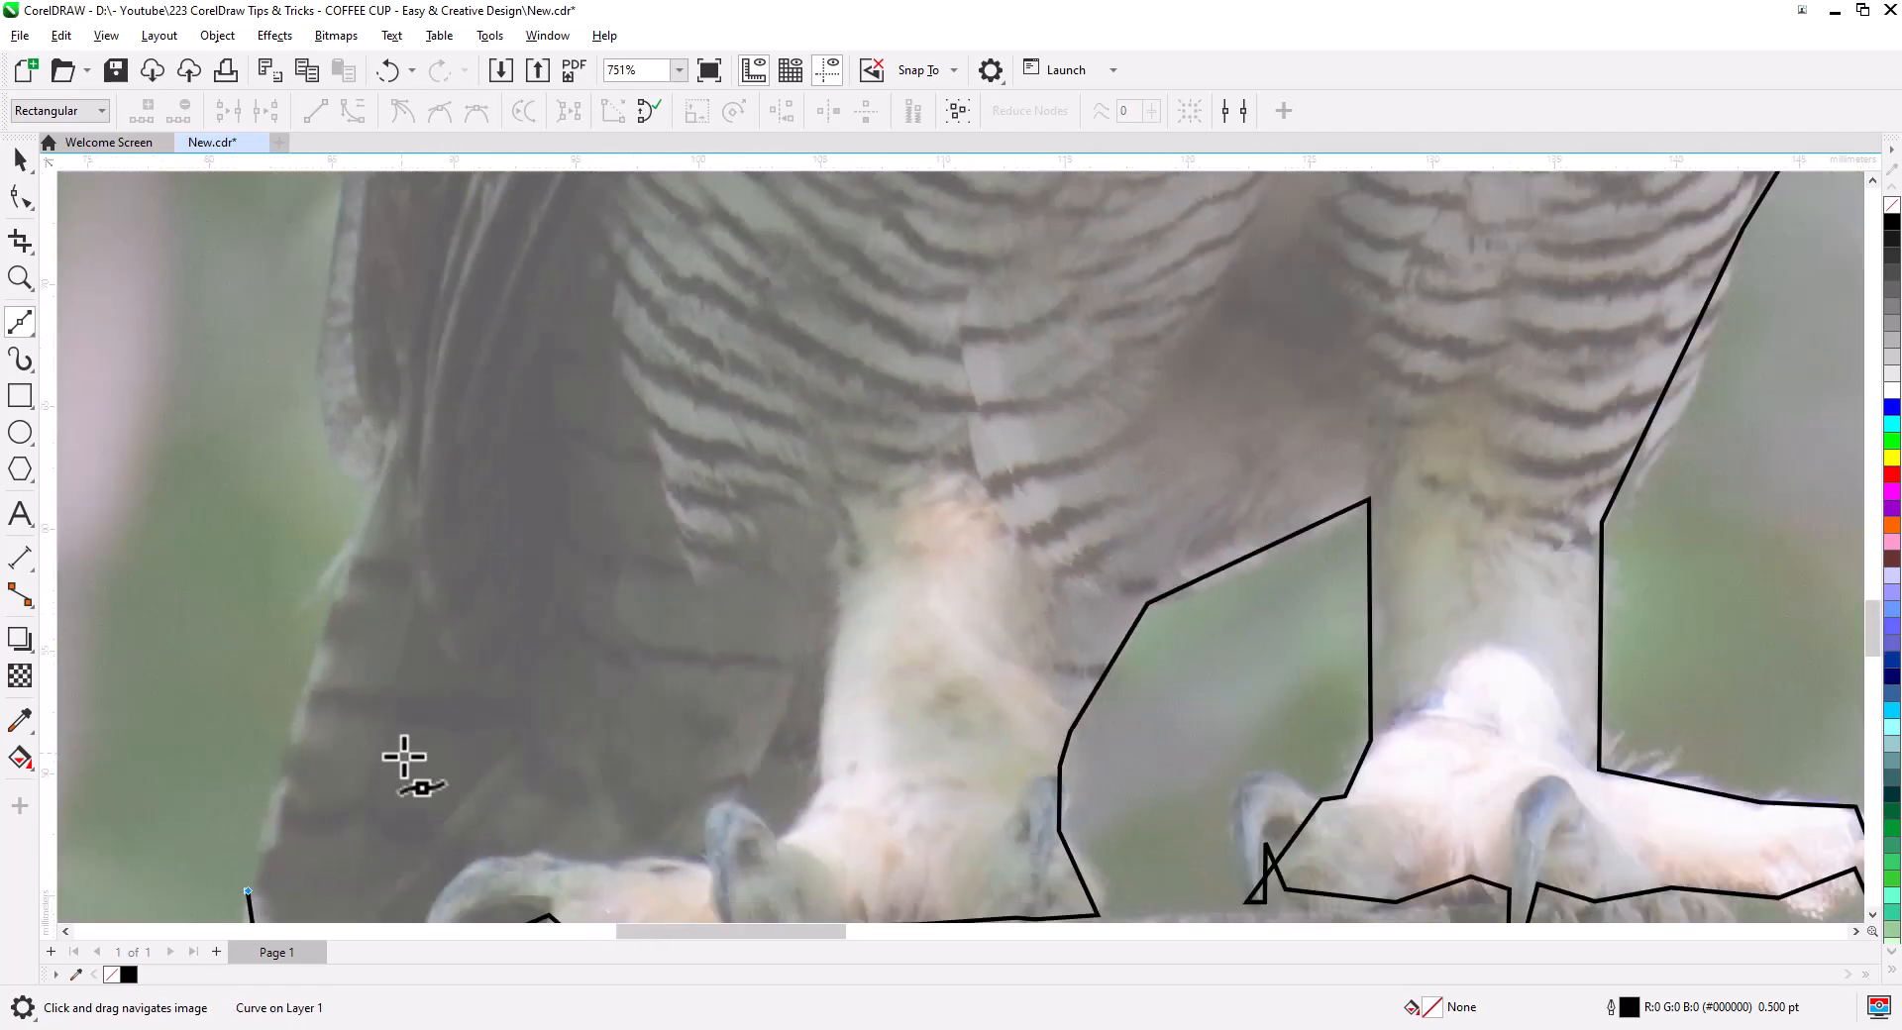
drag(386, 228, 431, 792)
scroll(427, 686, down, 1)
drag(461, 223, 441, 843)
click(492, 628)
drag(517, 423, 476, 723)
scroll(475, 723, down, 1)
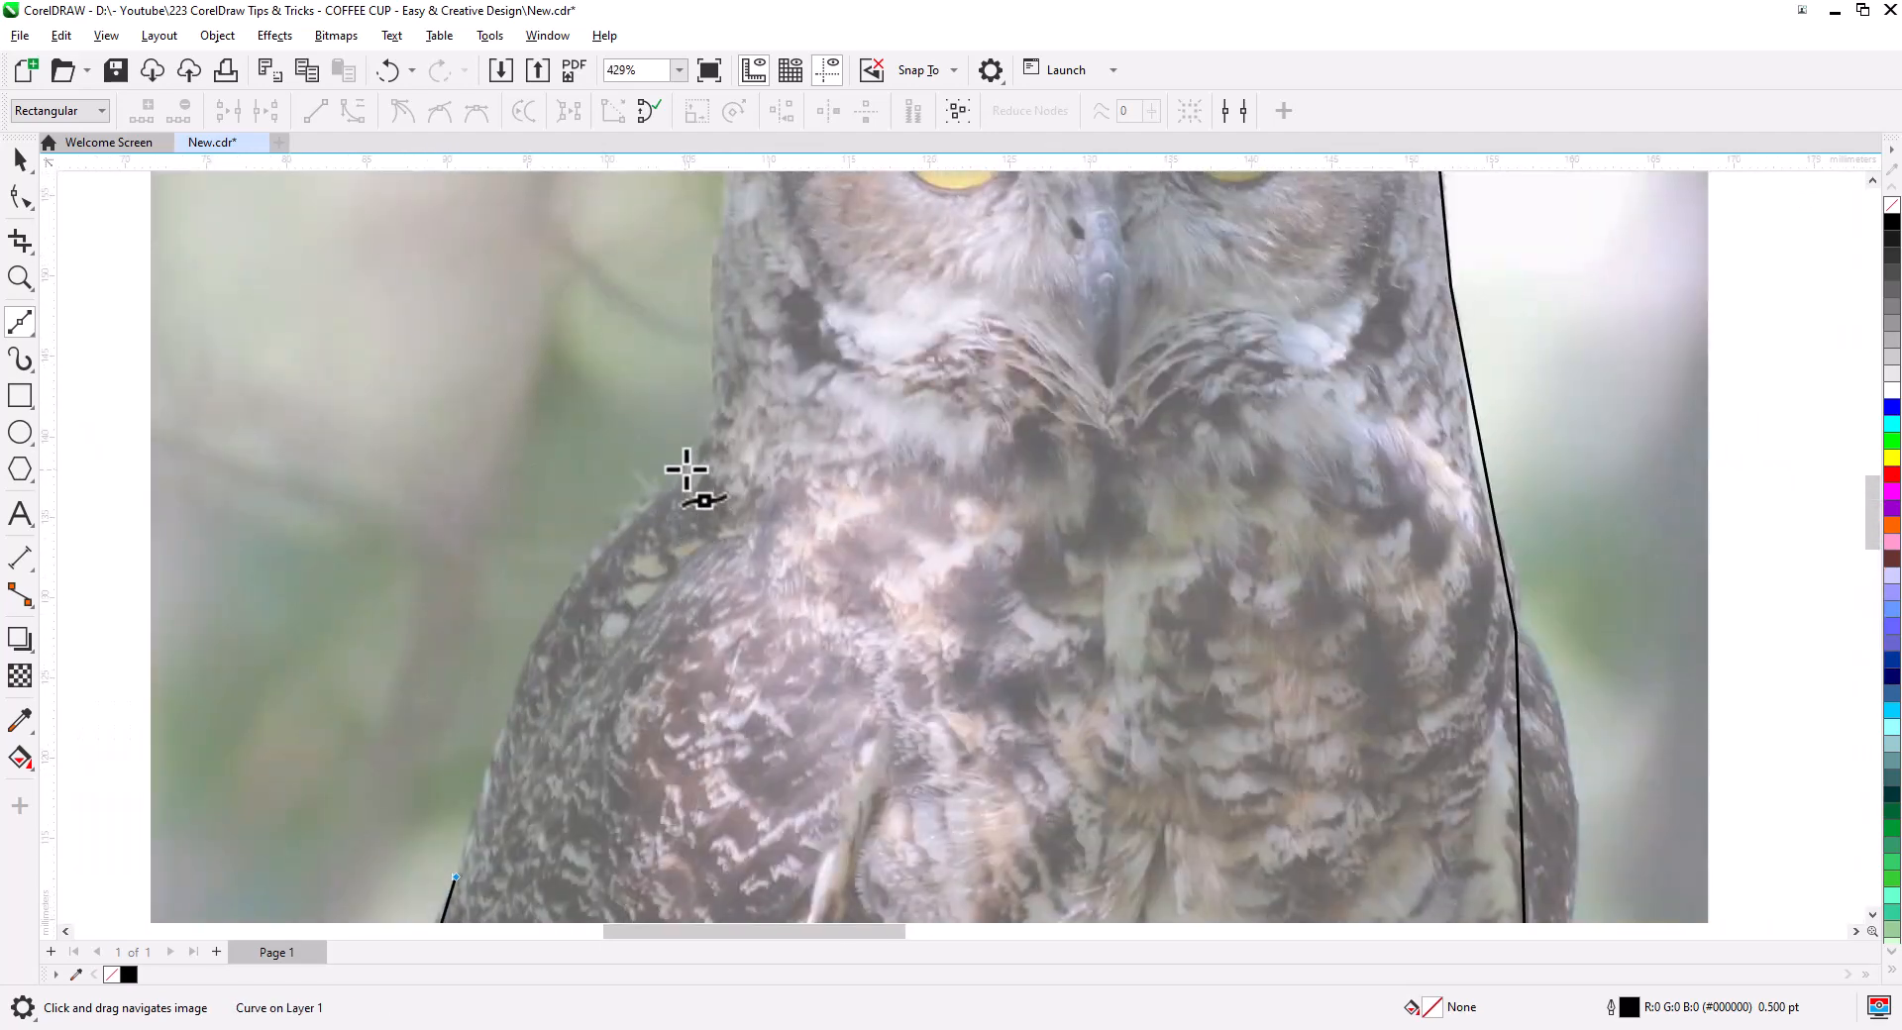
click(716, 413)
drag(694, 297, 656, 567)
click(721, 333)
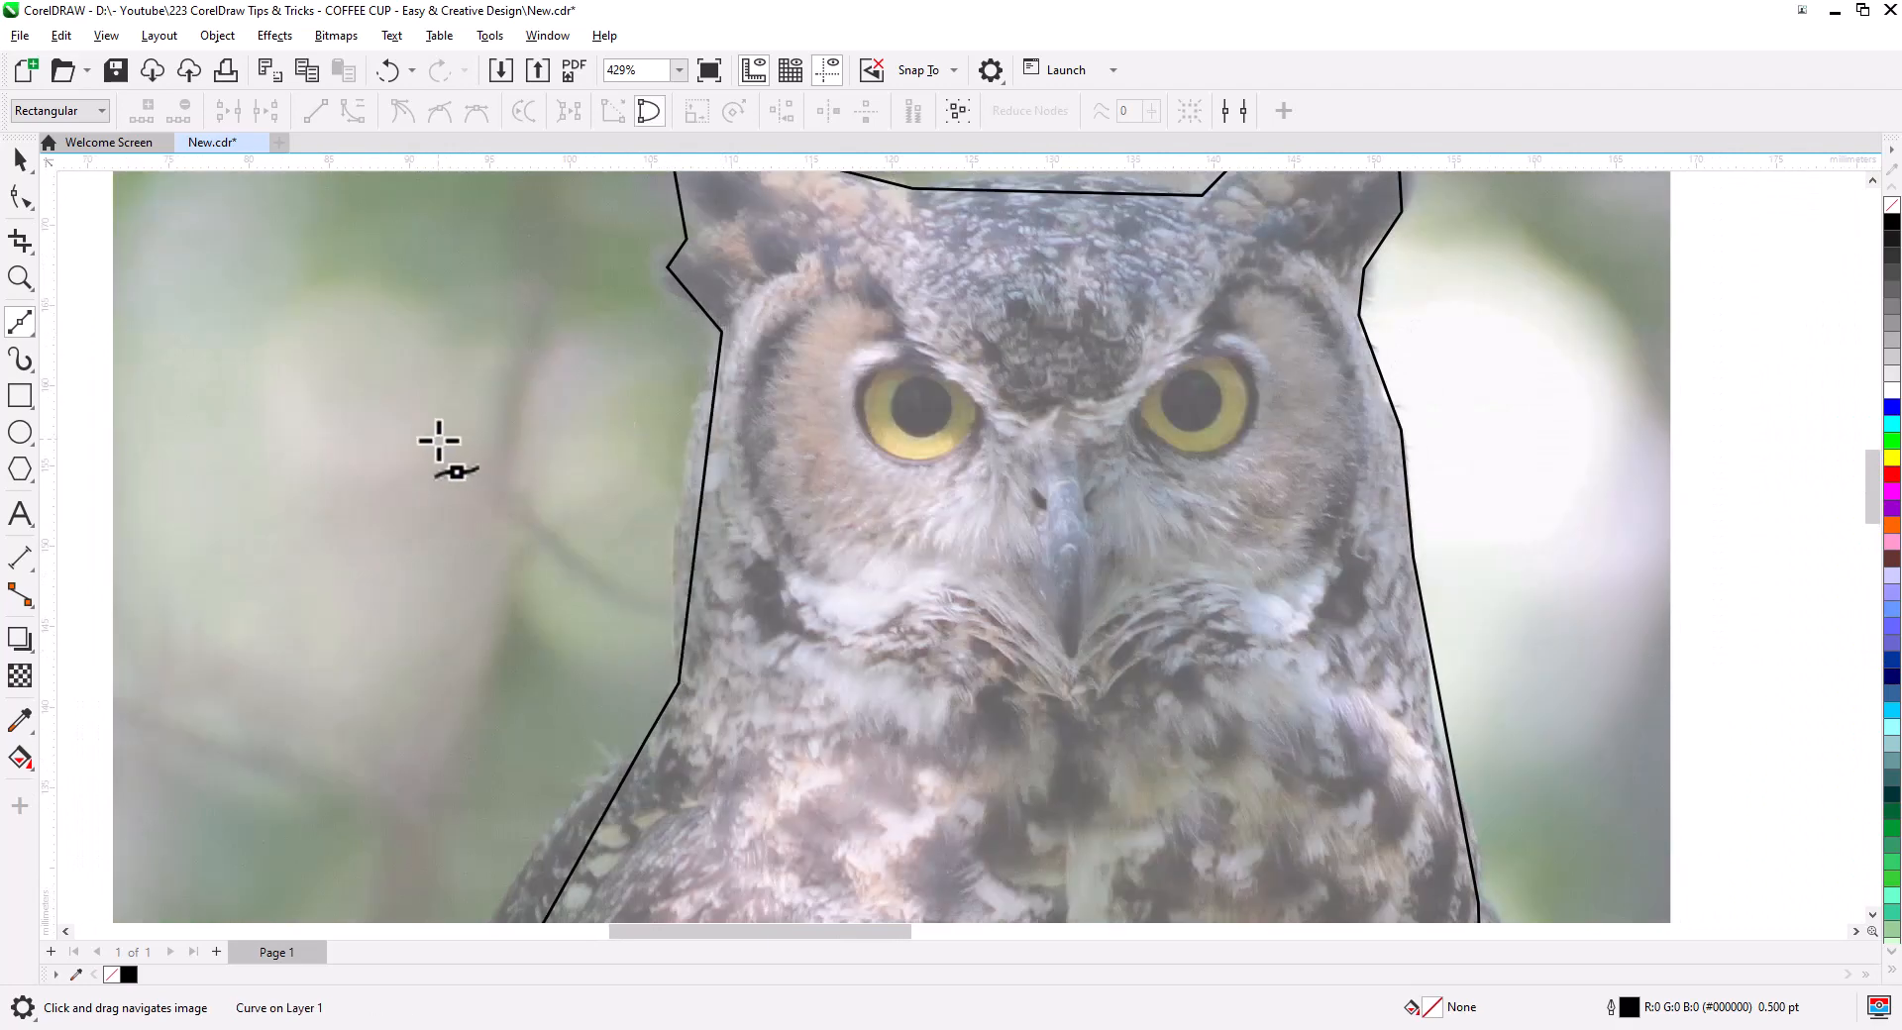
- With the Shape tool, curve the left side and left ear, deleting the extra node below it
click(21, 197)
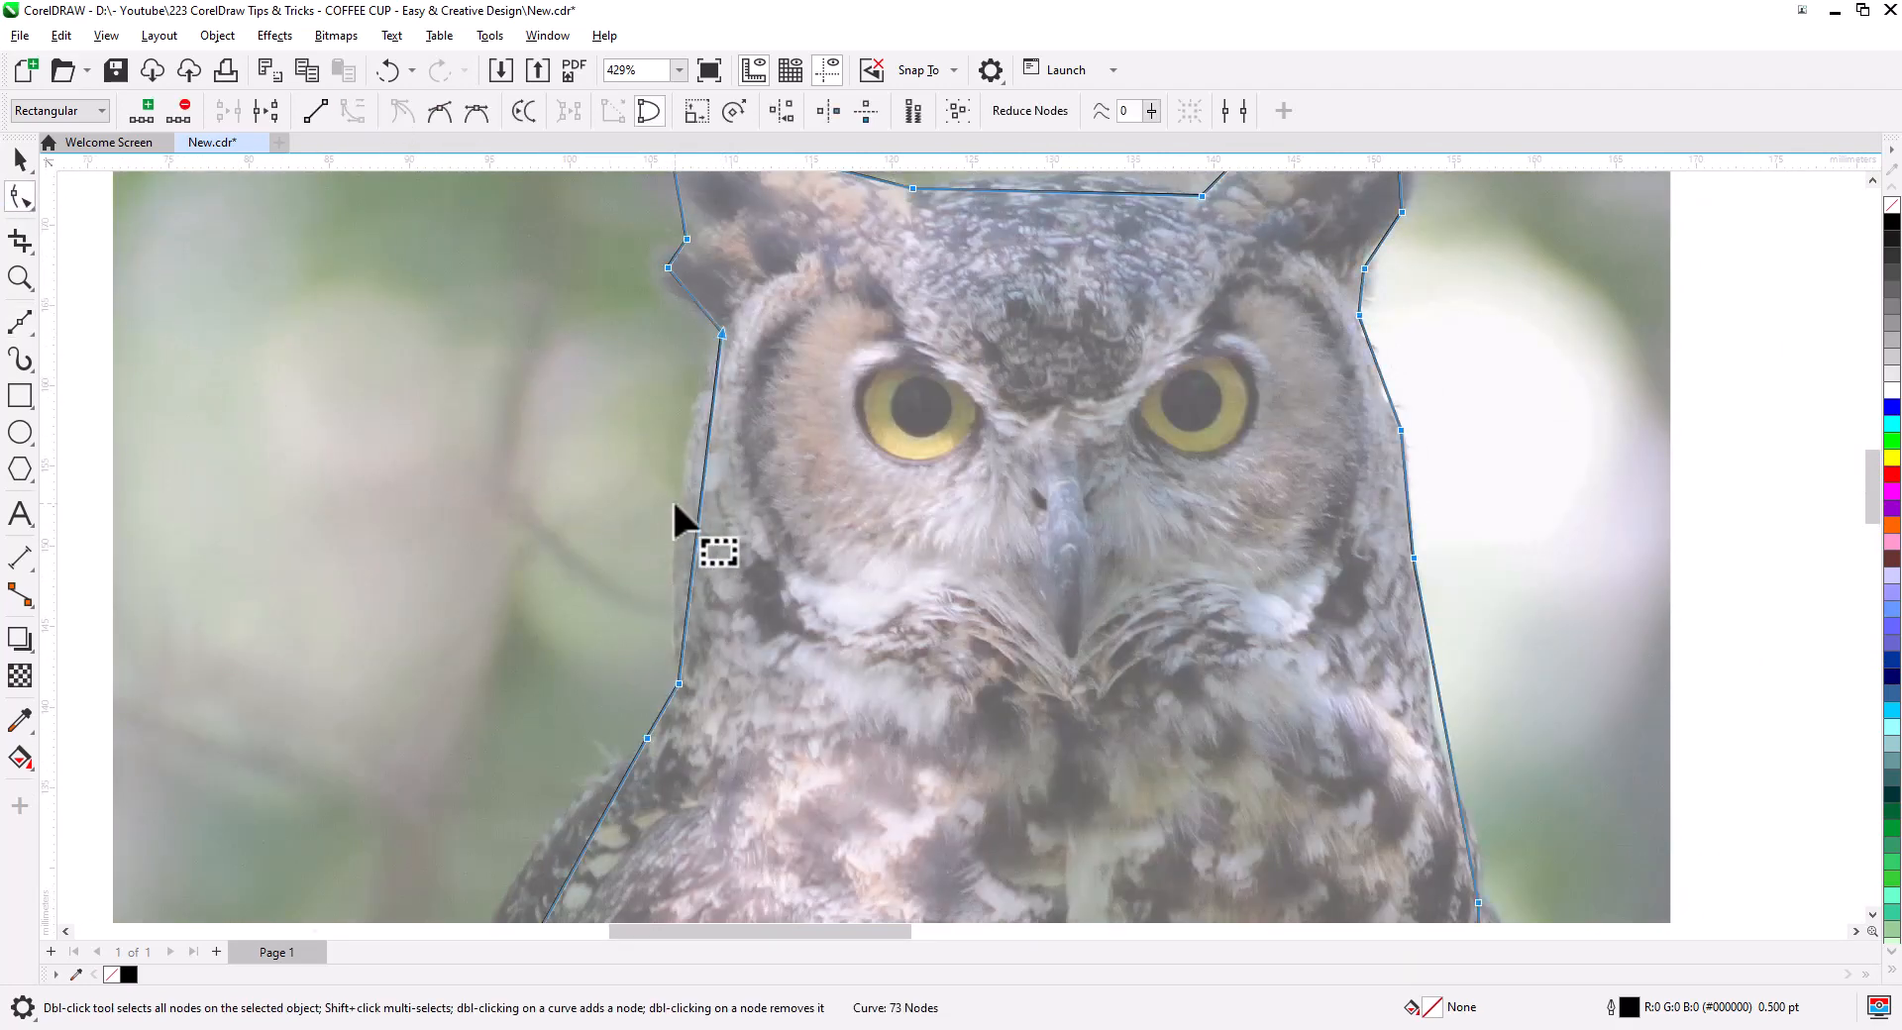
drag(700, 502, 675, 503)
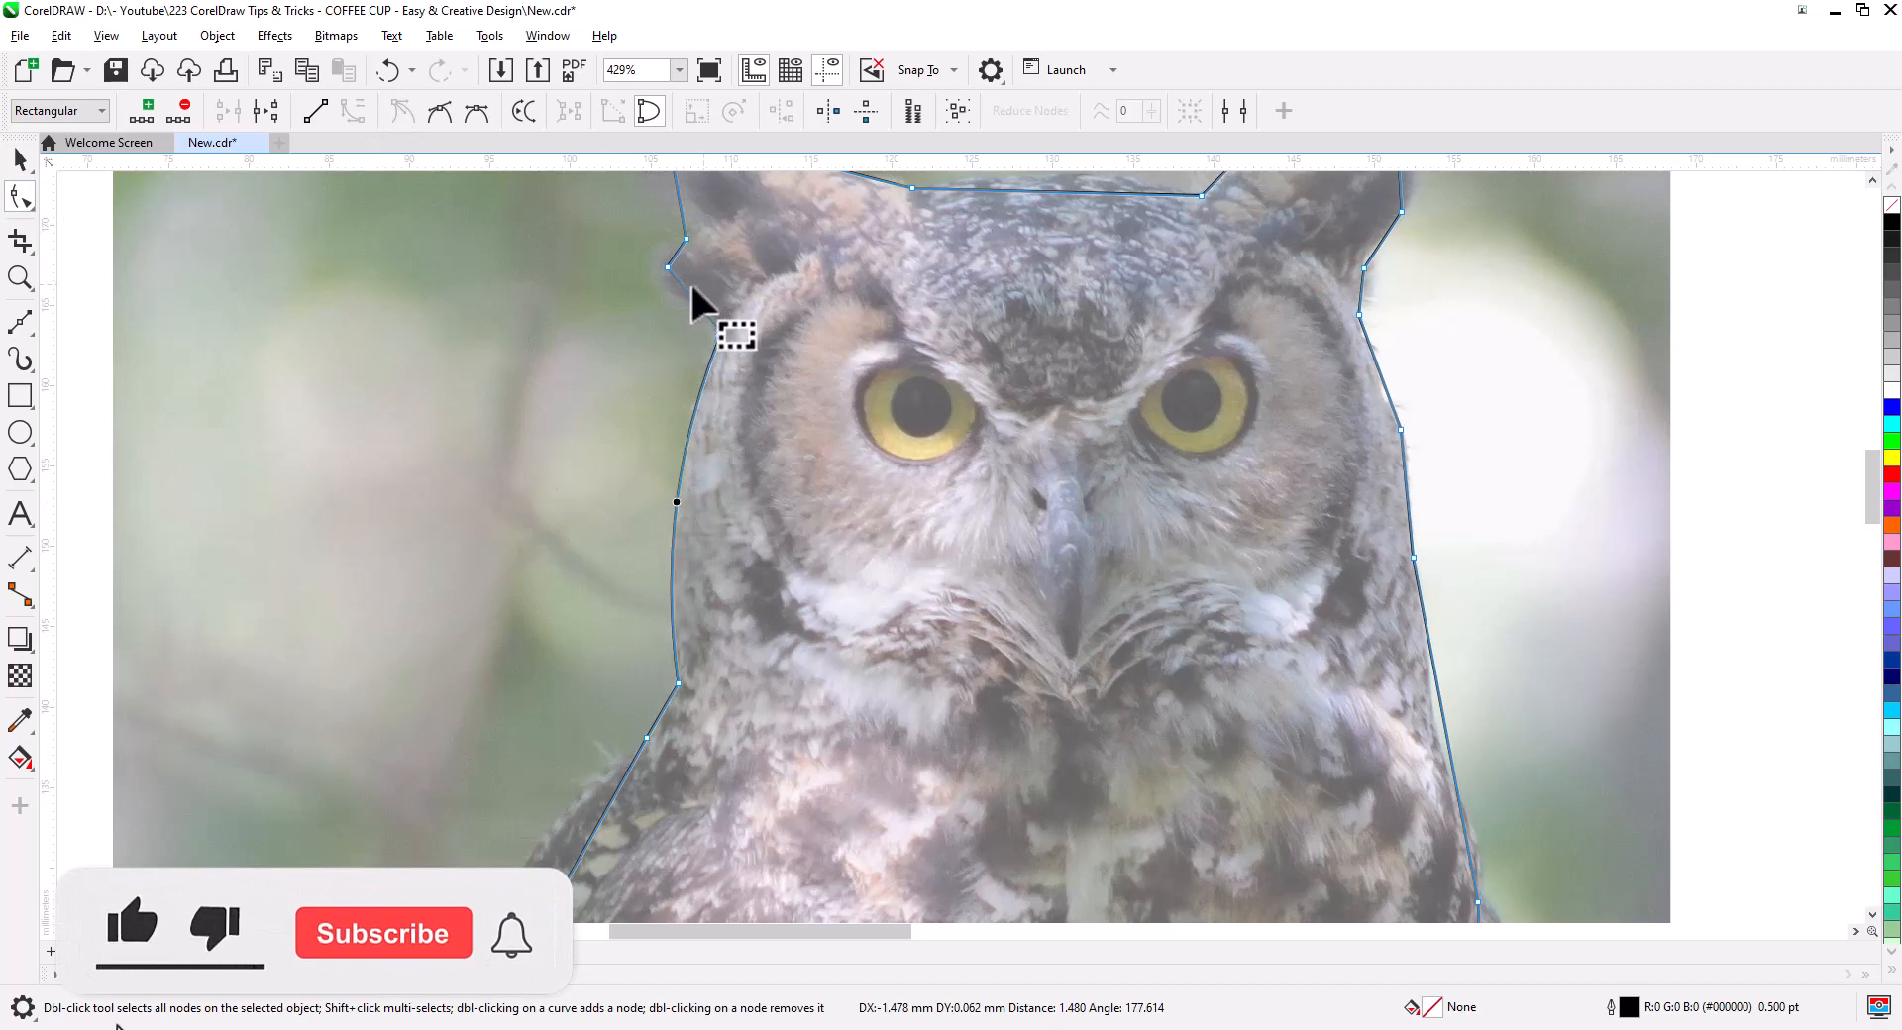
drag(684, 288, 746, 566)
scroll(712, 615, up, 2)
drag(632, 493, 614, 483)
drag(646, 385, 577, 351)
drag(658, 449, 659, 464)
double_click(612, 484)
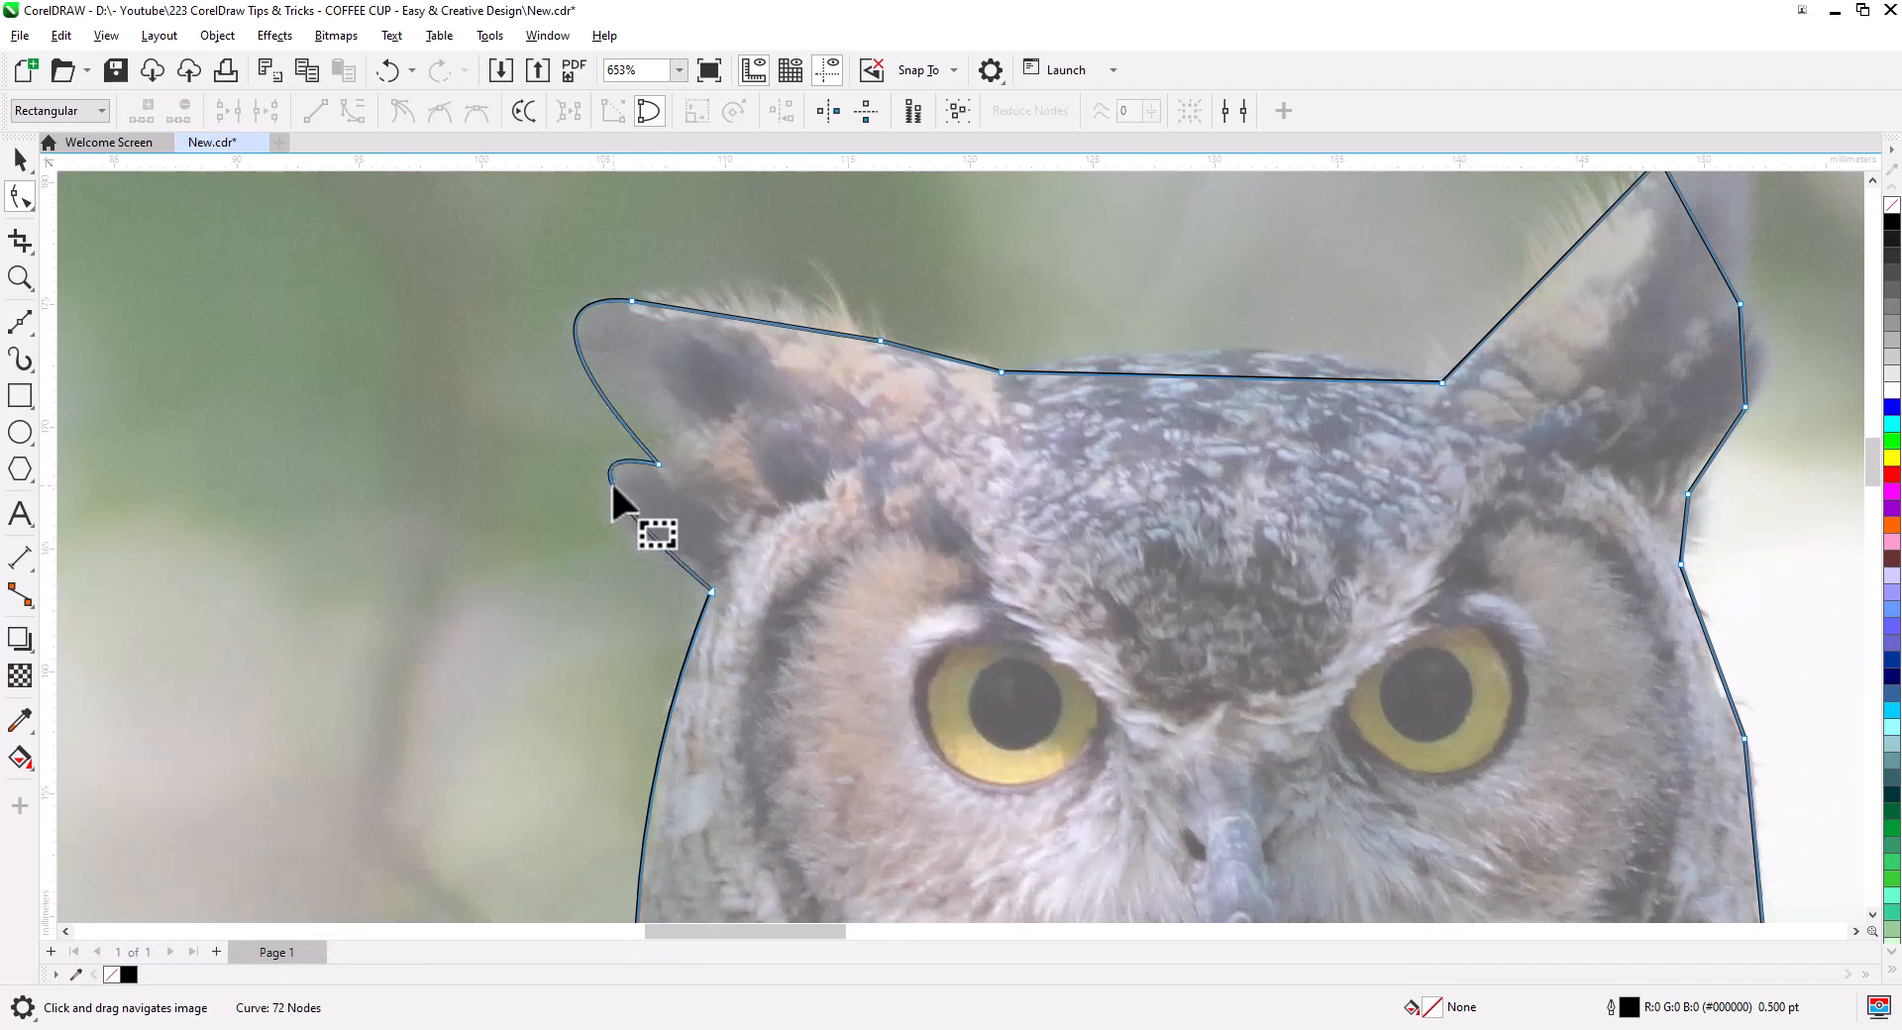
scroll(1258, 466, down, 4)
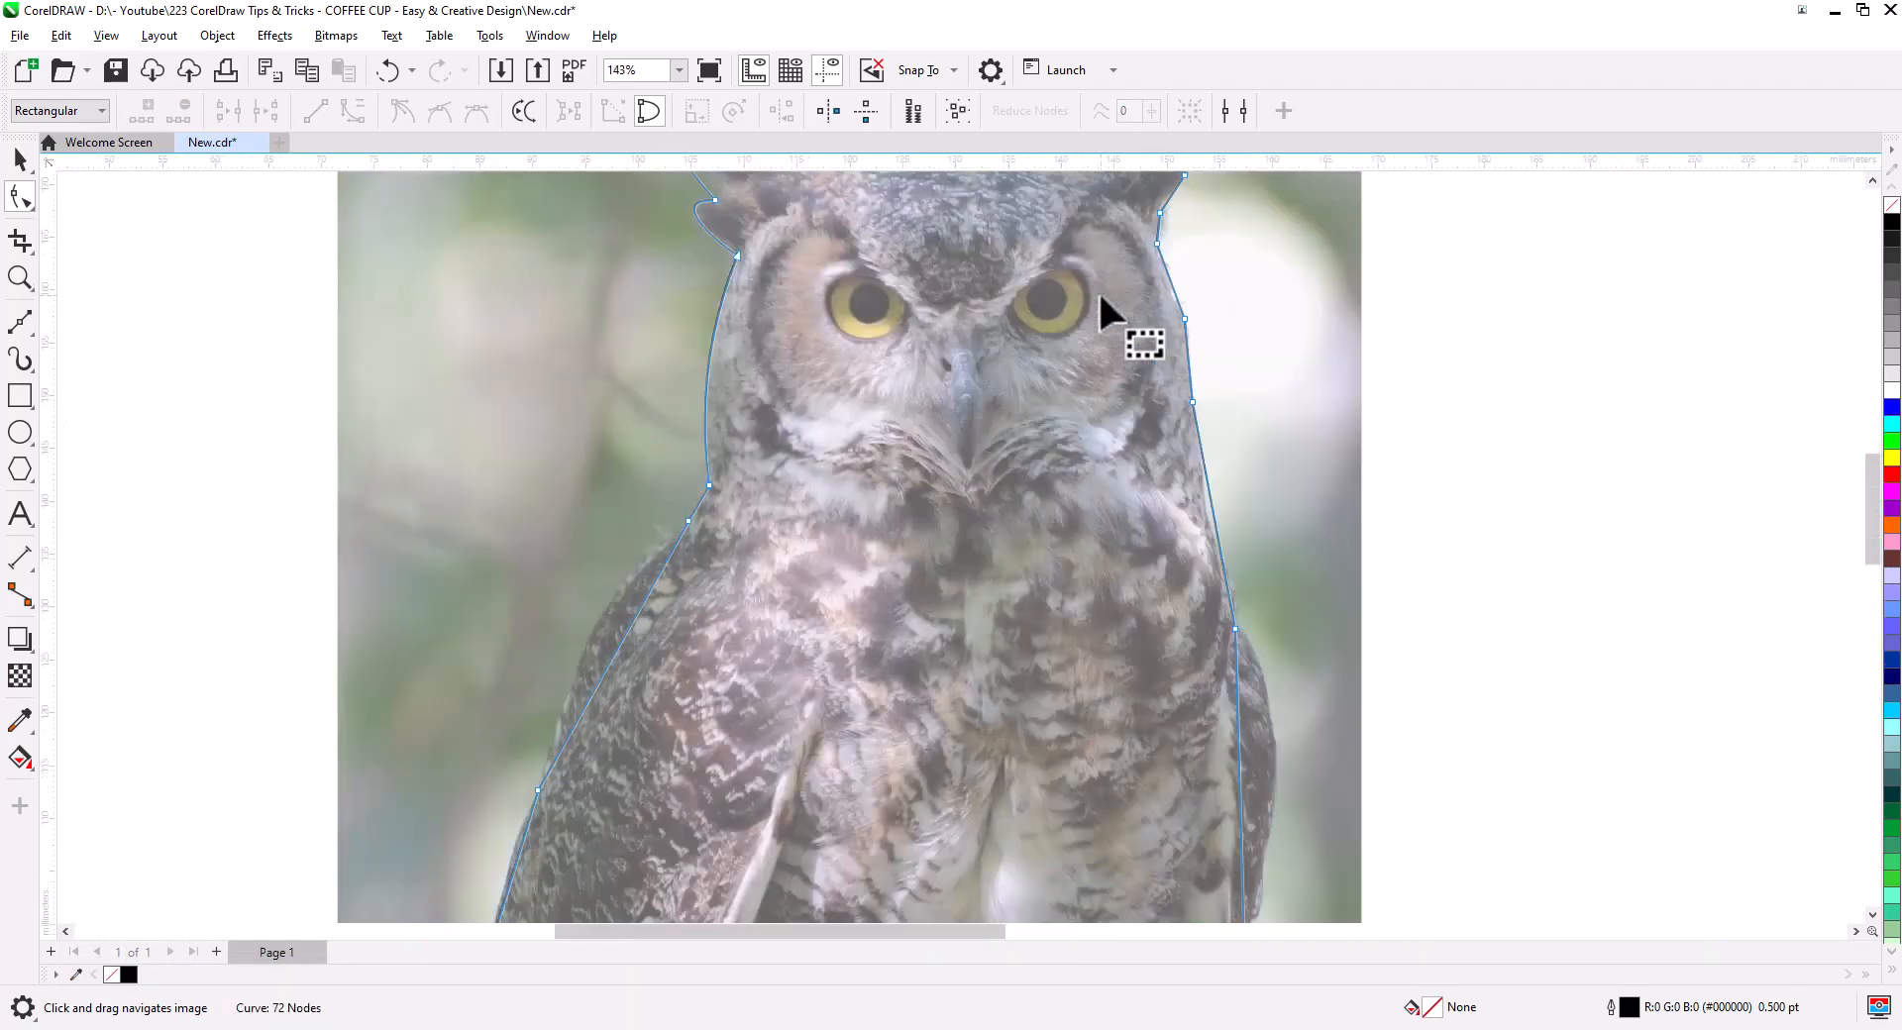
scroll(1124, 602, up, 7)
- Curve the right ear's outer edge, inner edge and tip to match the photo
drag(1243, 273, 1100, 583)
drag(1086, 411, 1086, 593)
drag(975, 507, 1055, 374)
drag(729, 555, 699, 516)
drag(896, 371, 888, 380)
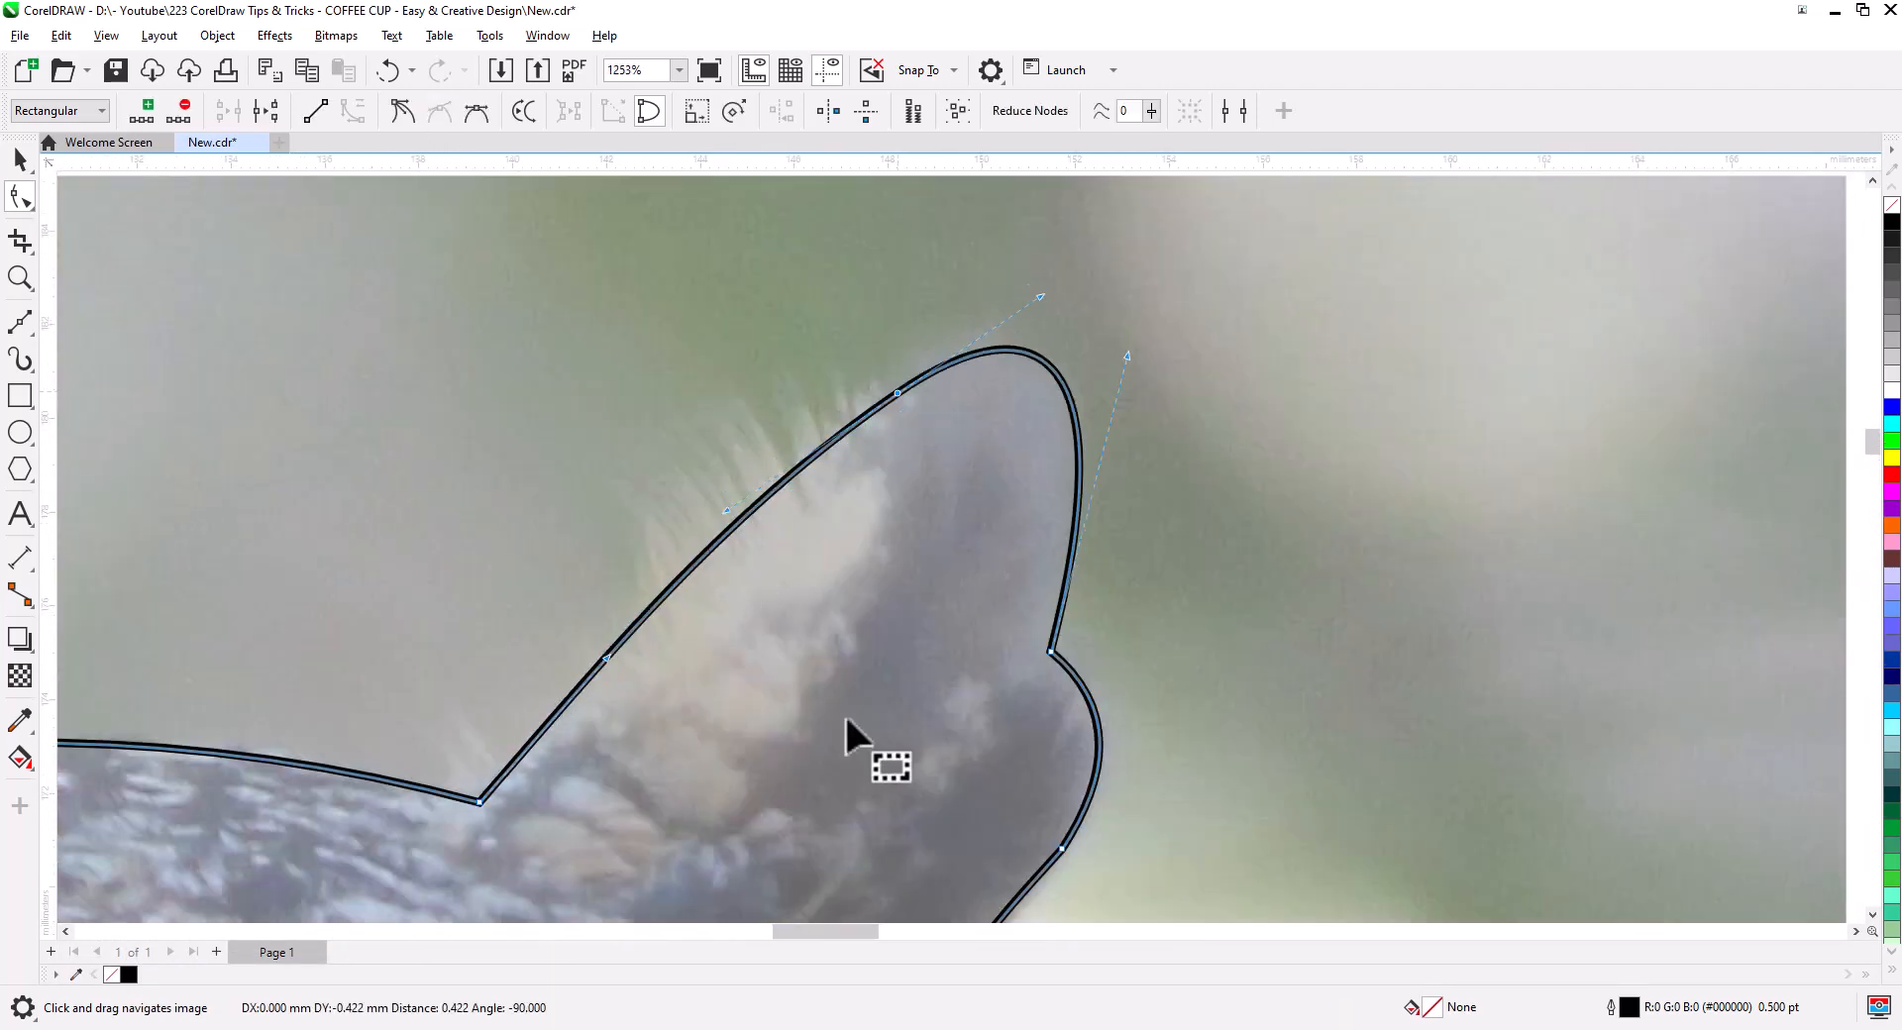
scroll(849, 720, down, 7)
scroll(747, 479, up, 4)
- Bend the body and leg outline to follow the feathers, adding a node on the body
drag(747, 479, 612, 202)
double_click(623, 277)
drag(648, 389, 663, 391)
drag(812, 892, 786, 458)
drag(603, 642, 619, 648)
drag(535, 871, 720, 519)
drag(704, 517, 693, 564)
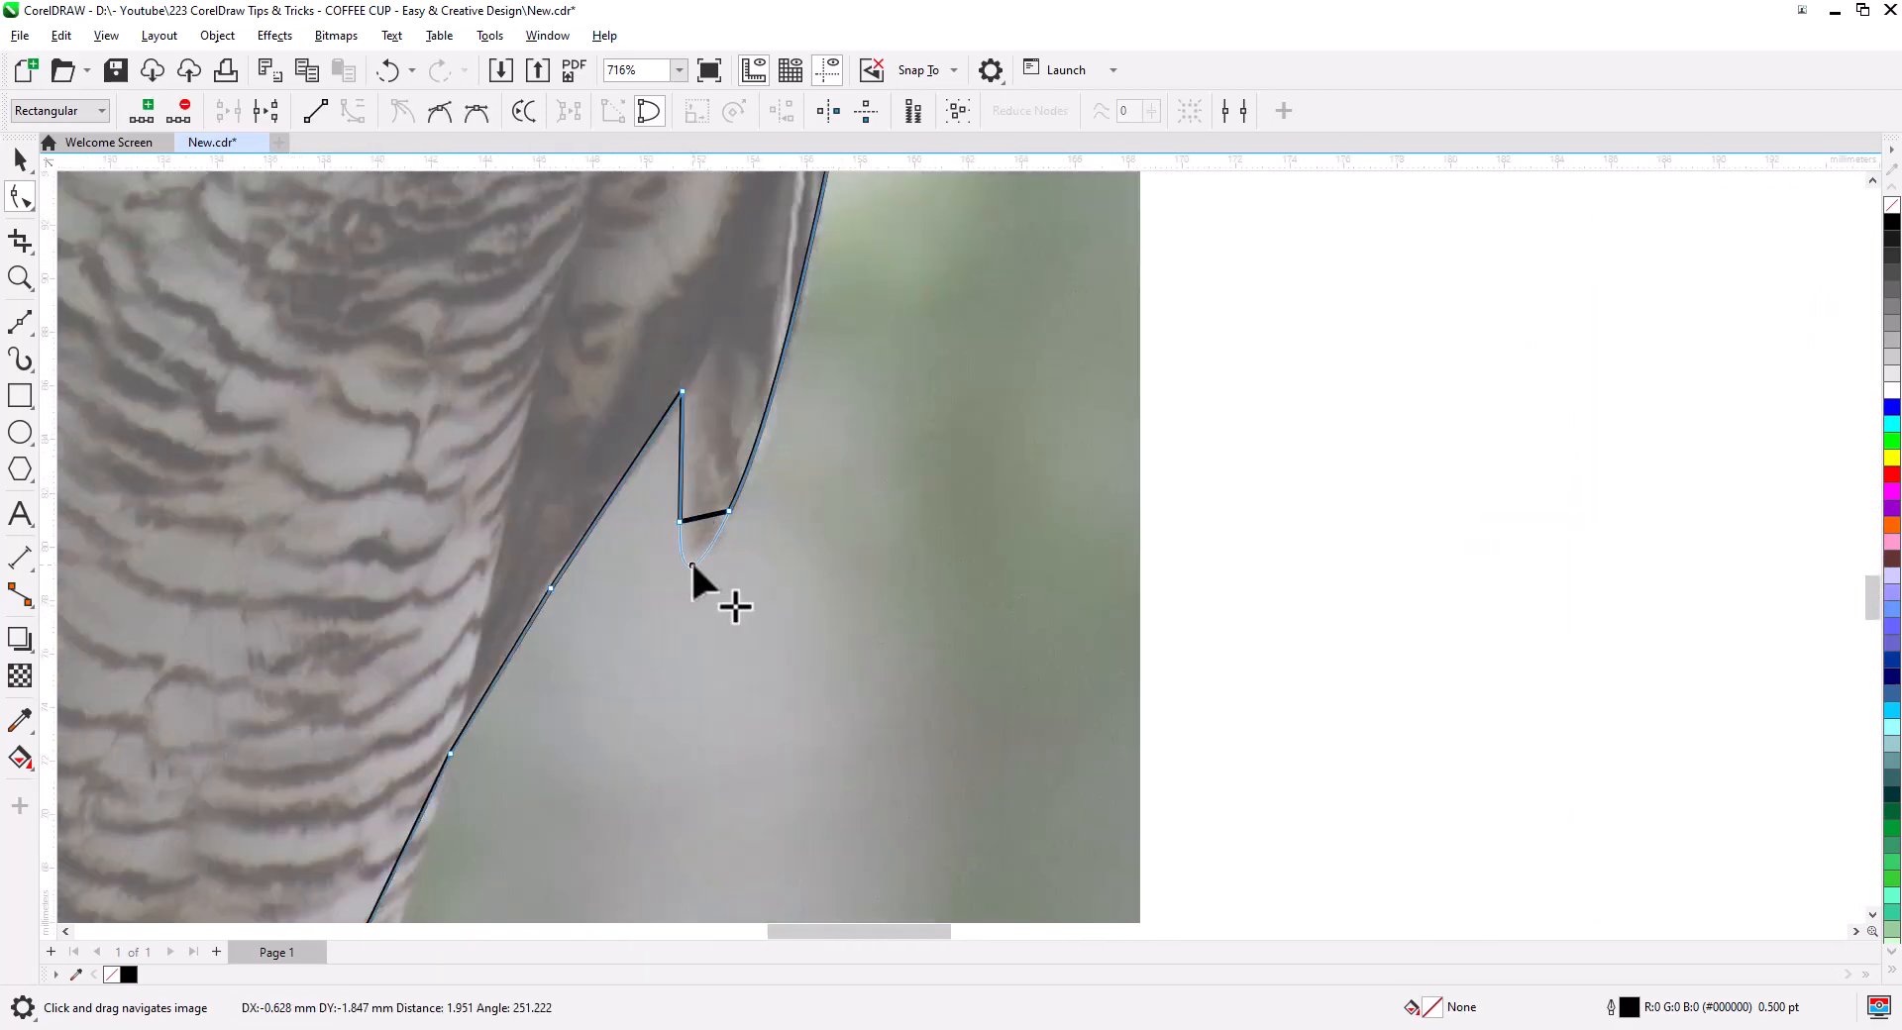
drag(347, 882, 674, 504)
- Curve the foot along the toe and shape the claw edges and tip, smoothing its nodes
drag(645, 436, 637, 436)
drag(732, 587, 734, 576)
drag(862, 608, 866, 600)
drag(972, 732, 1039, 713)
drag(958, 754, 1008, 741)
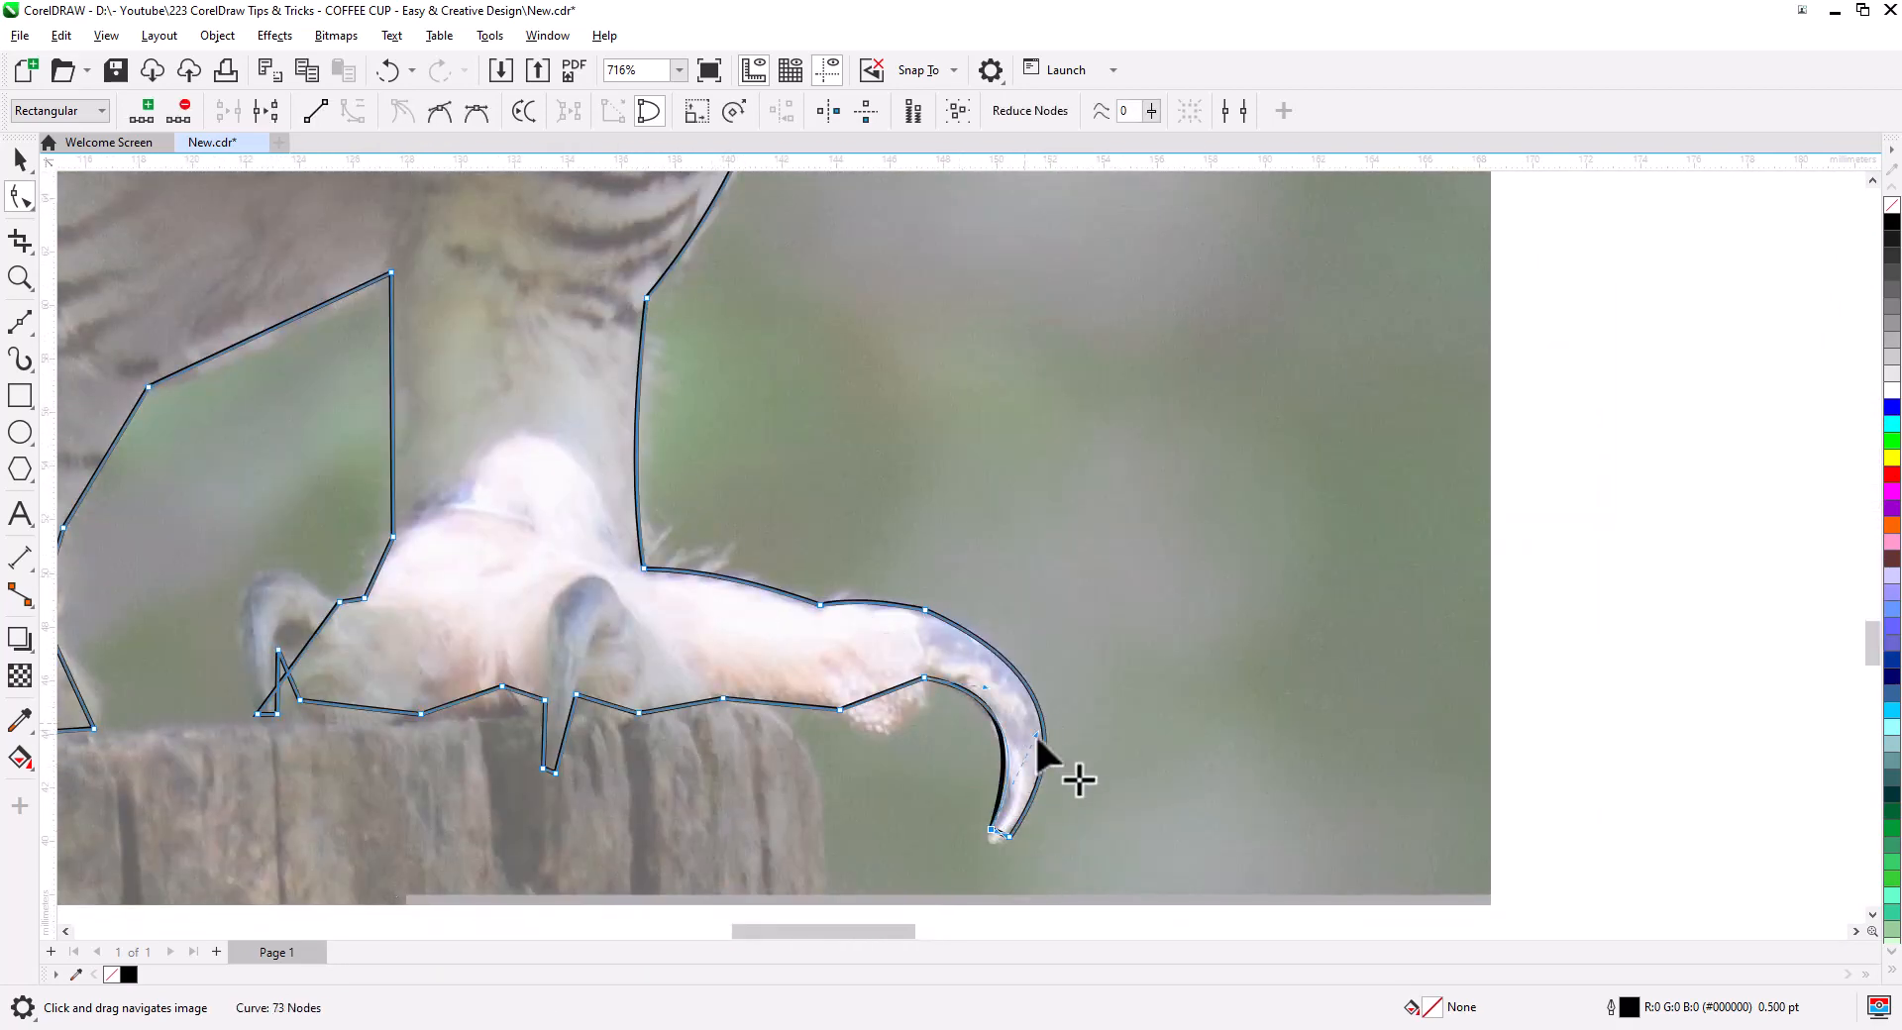
scroll(1009, 856, up, 4)
drag(991, 807, 968, 838)
click(440, 111)
- Round and smooth the spike between the toes, then curve the toe, claw and leg segments
drag(731, 498, 741, 576)
drag(438, 623, 1202, 595)
drag(763, 637, 759, 673)
drag(705, 464, 704, 486)
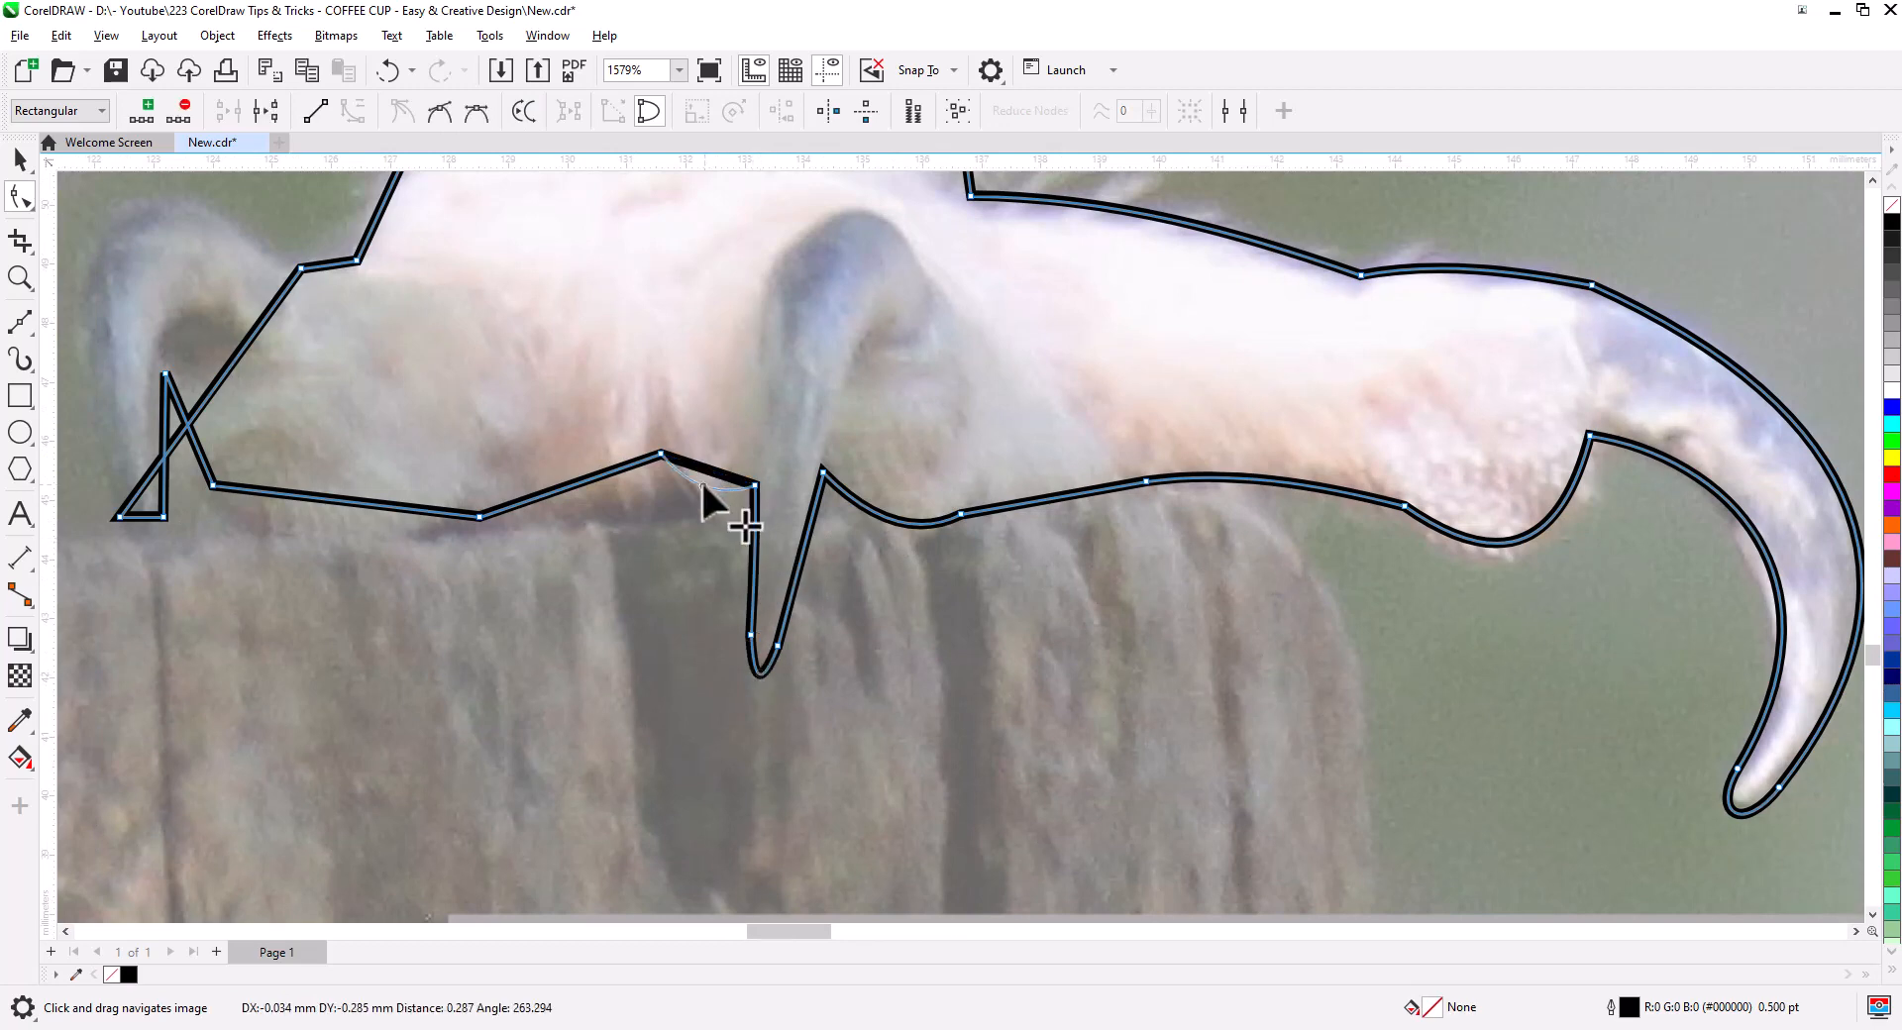
click(440, 111)
drag(354, 546, 909, 544)
drag(775, 421, 679, 252)
drag(742, 481, 731, 475)
drag(764, 442, 781, 430)
drag(717, 614, 716, 639)
drag(951, 307, 813, 596)
drag(854, 538, 876, 537)
- Bend the left claw and left corner segments into curves
drag(248, 842, 1001, 252)
drag(198, 644, 1236, 538)
drag(713, 595, 994, 637)
drag(971, 538, 951, 562)
drag(798, 566, 782, 489)
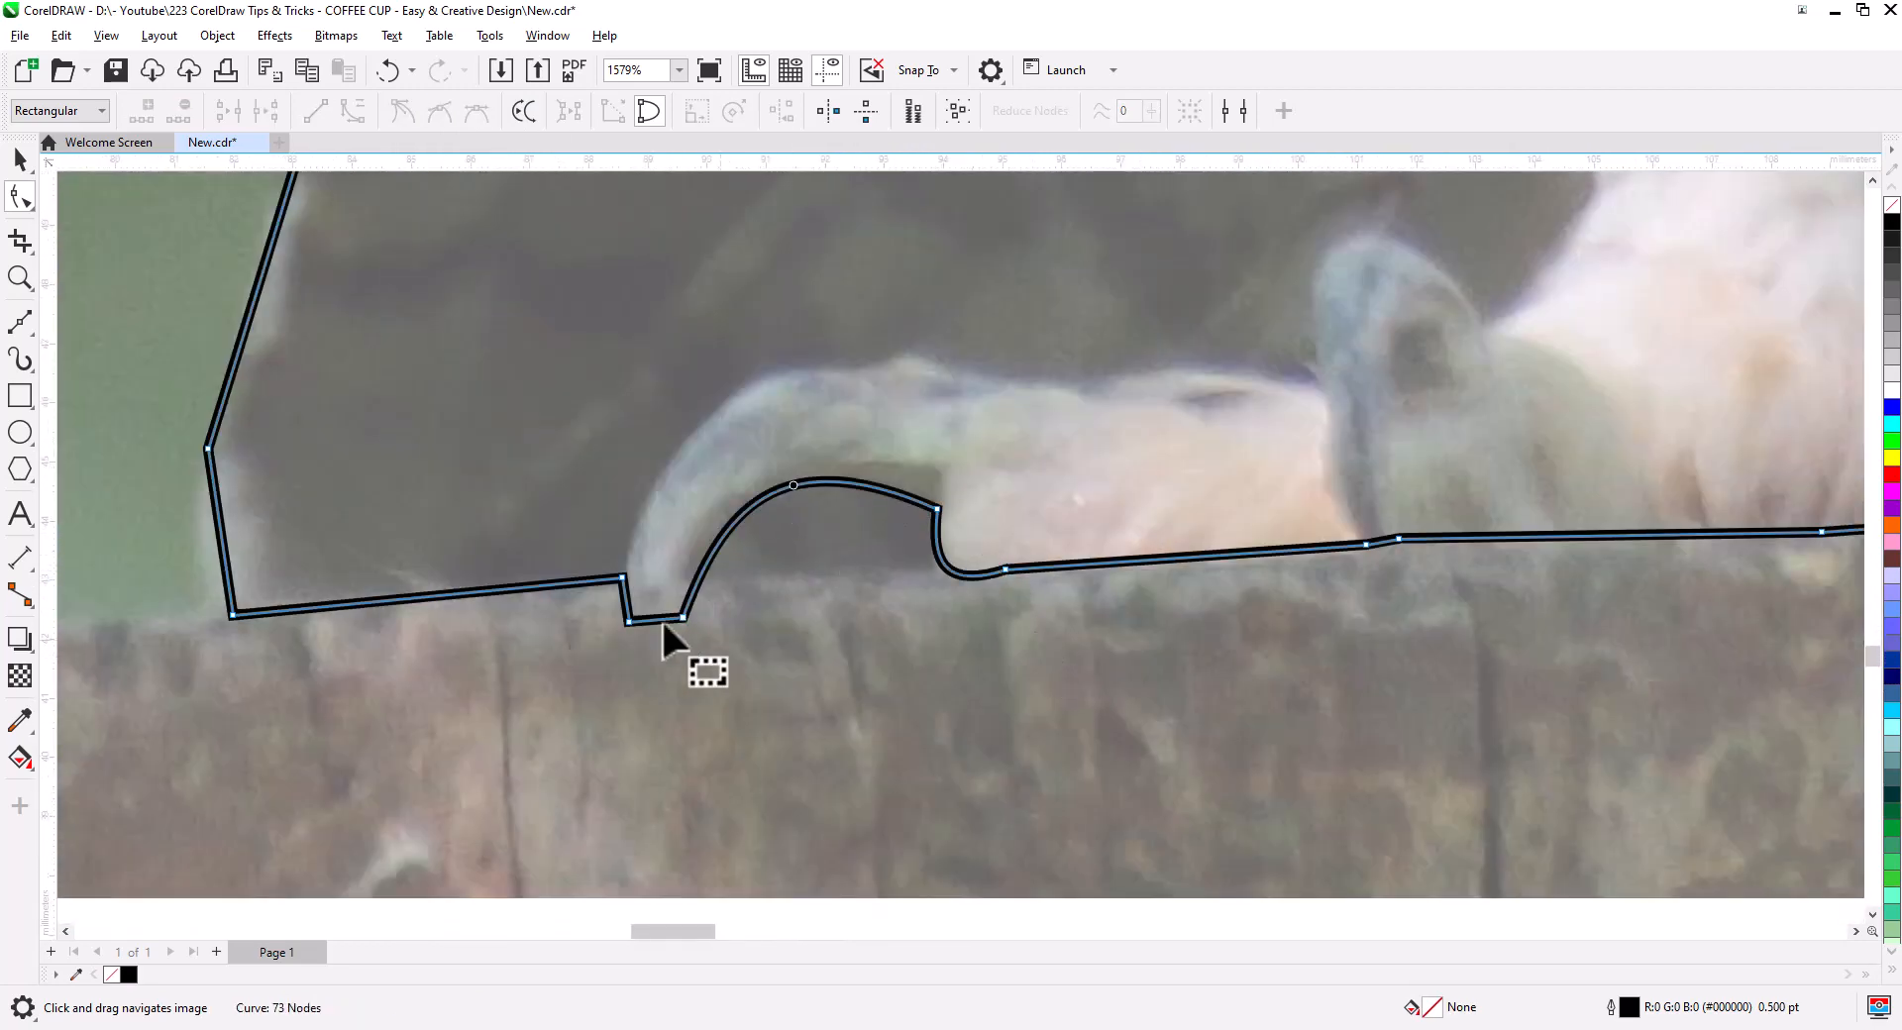
drag(659, 620, 651, 659)
drag(297, 565, 956, 766)
drag(881, 737, 870, 740)
scroll(870, 740, down, 2)
drag(961, 268, 823, 743)
- Curve the wing outline along the photo, then zoom out to view the whole owl
drag(771, 474, 755, 471)
drag(872, 267, 773, 659)
drag(880, 330, 791, 656)
drag(745, 522, 730, 518)
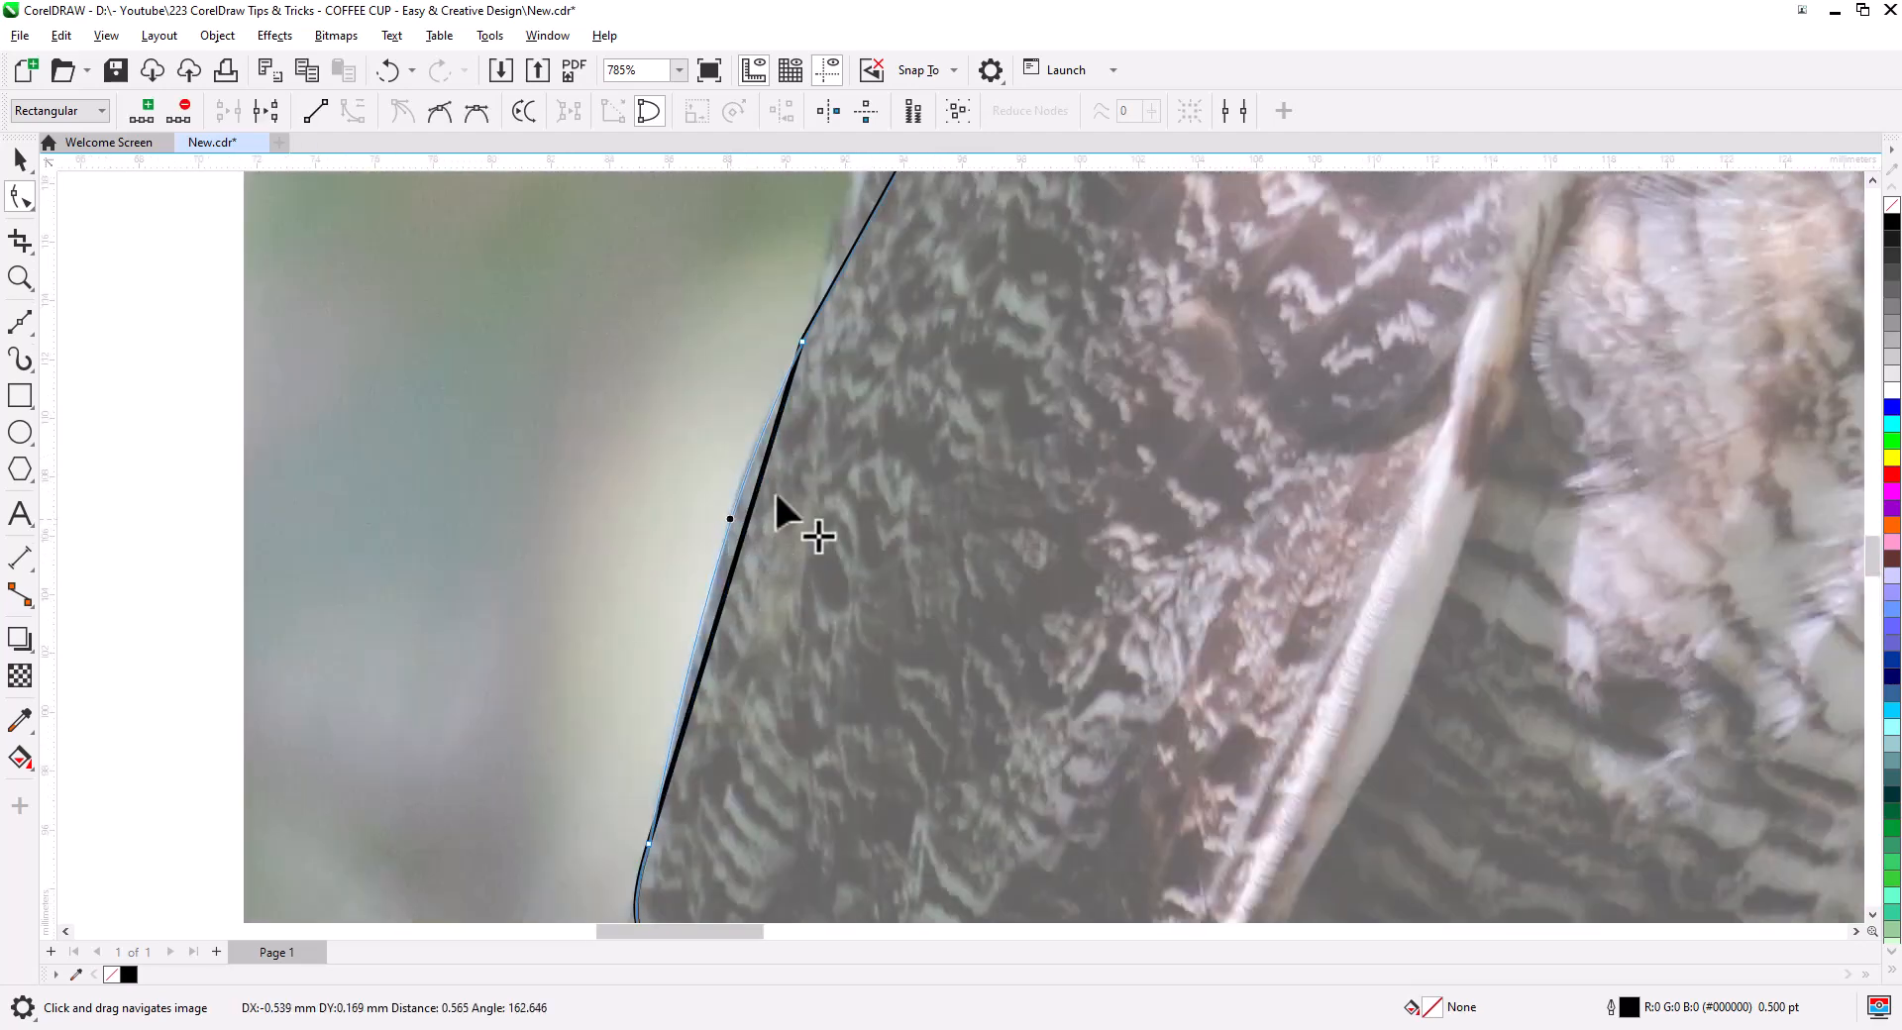
scroll(777, 492, down, 1)
drag(959, 537, 913, 512)
key(F4)
- Unlock the owl photo and set its transparency to 0 so it is fully opaque
key(space)
right_click(679, 342)
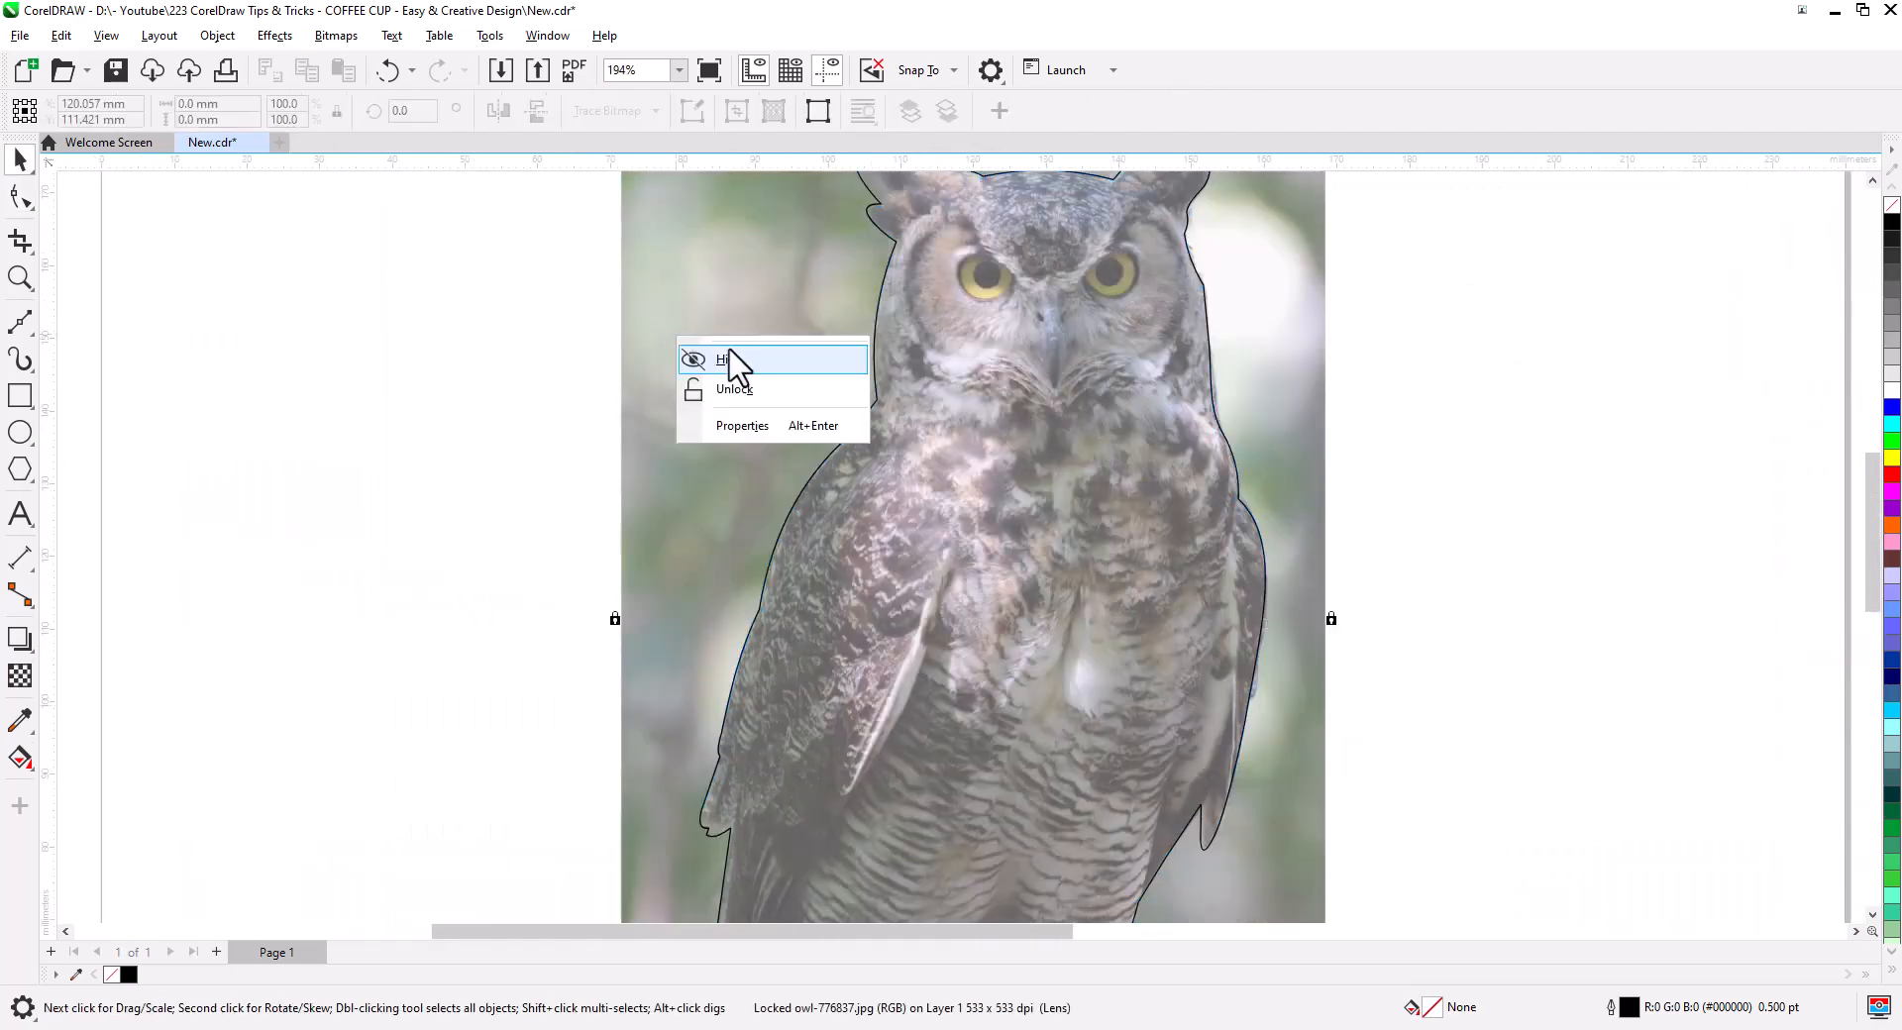
click(734, 390)
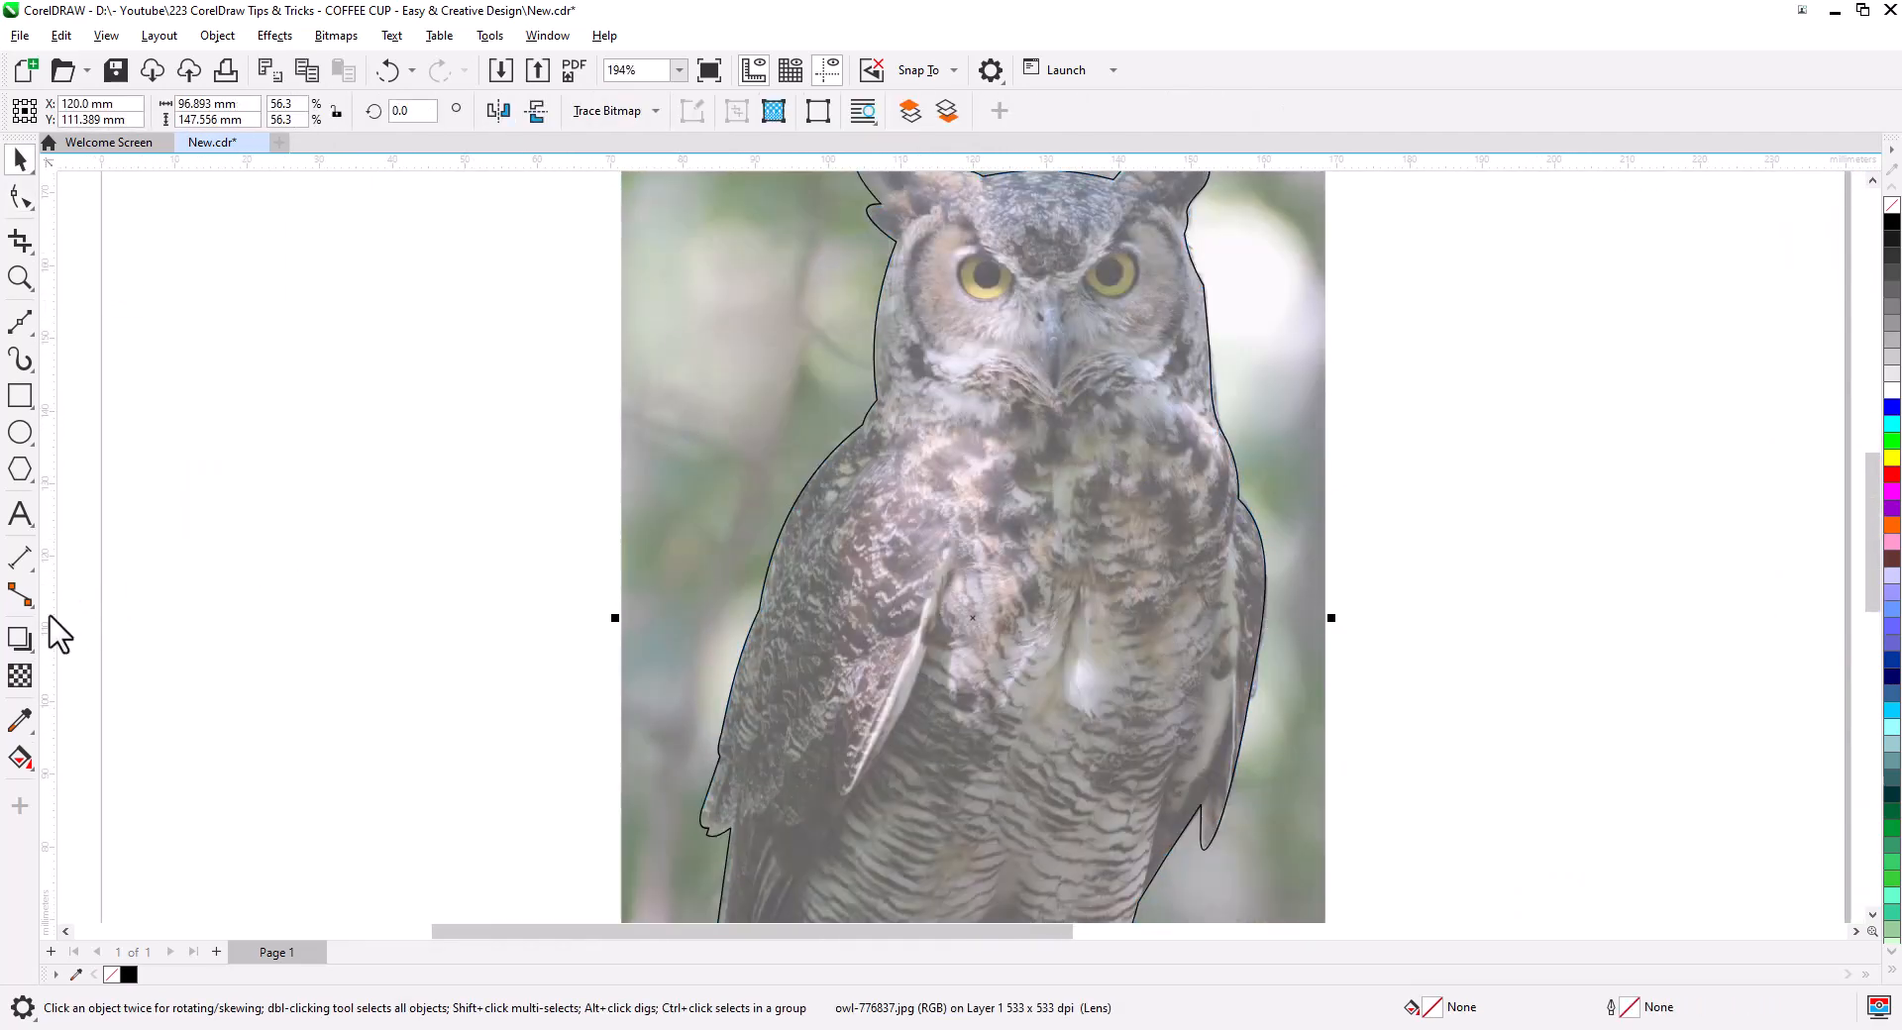
click(20, 677)
scroll(1002, 412, down, 1)
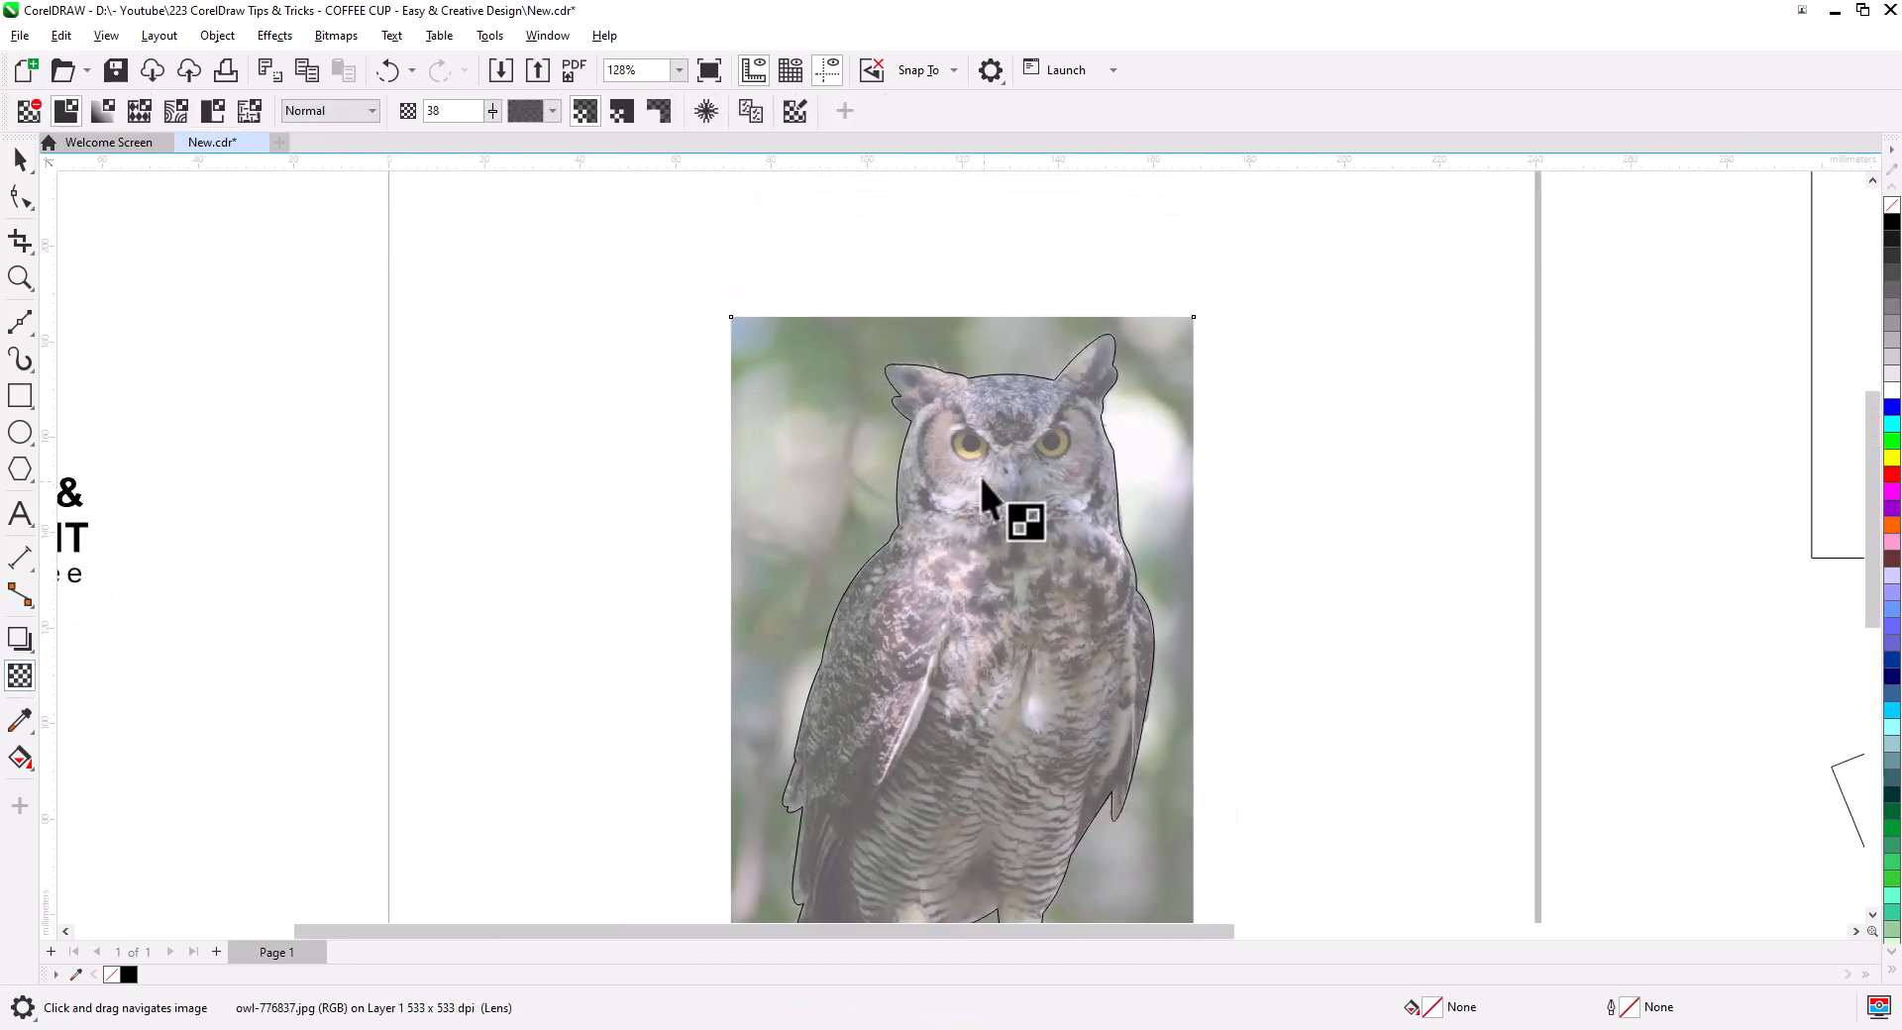
mouse_move(956, 315)
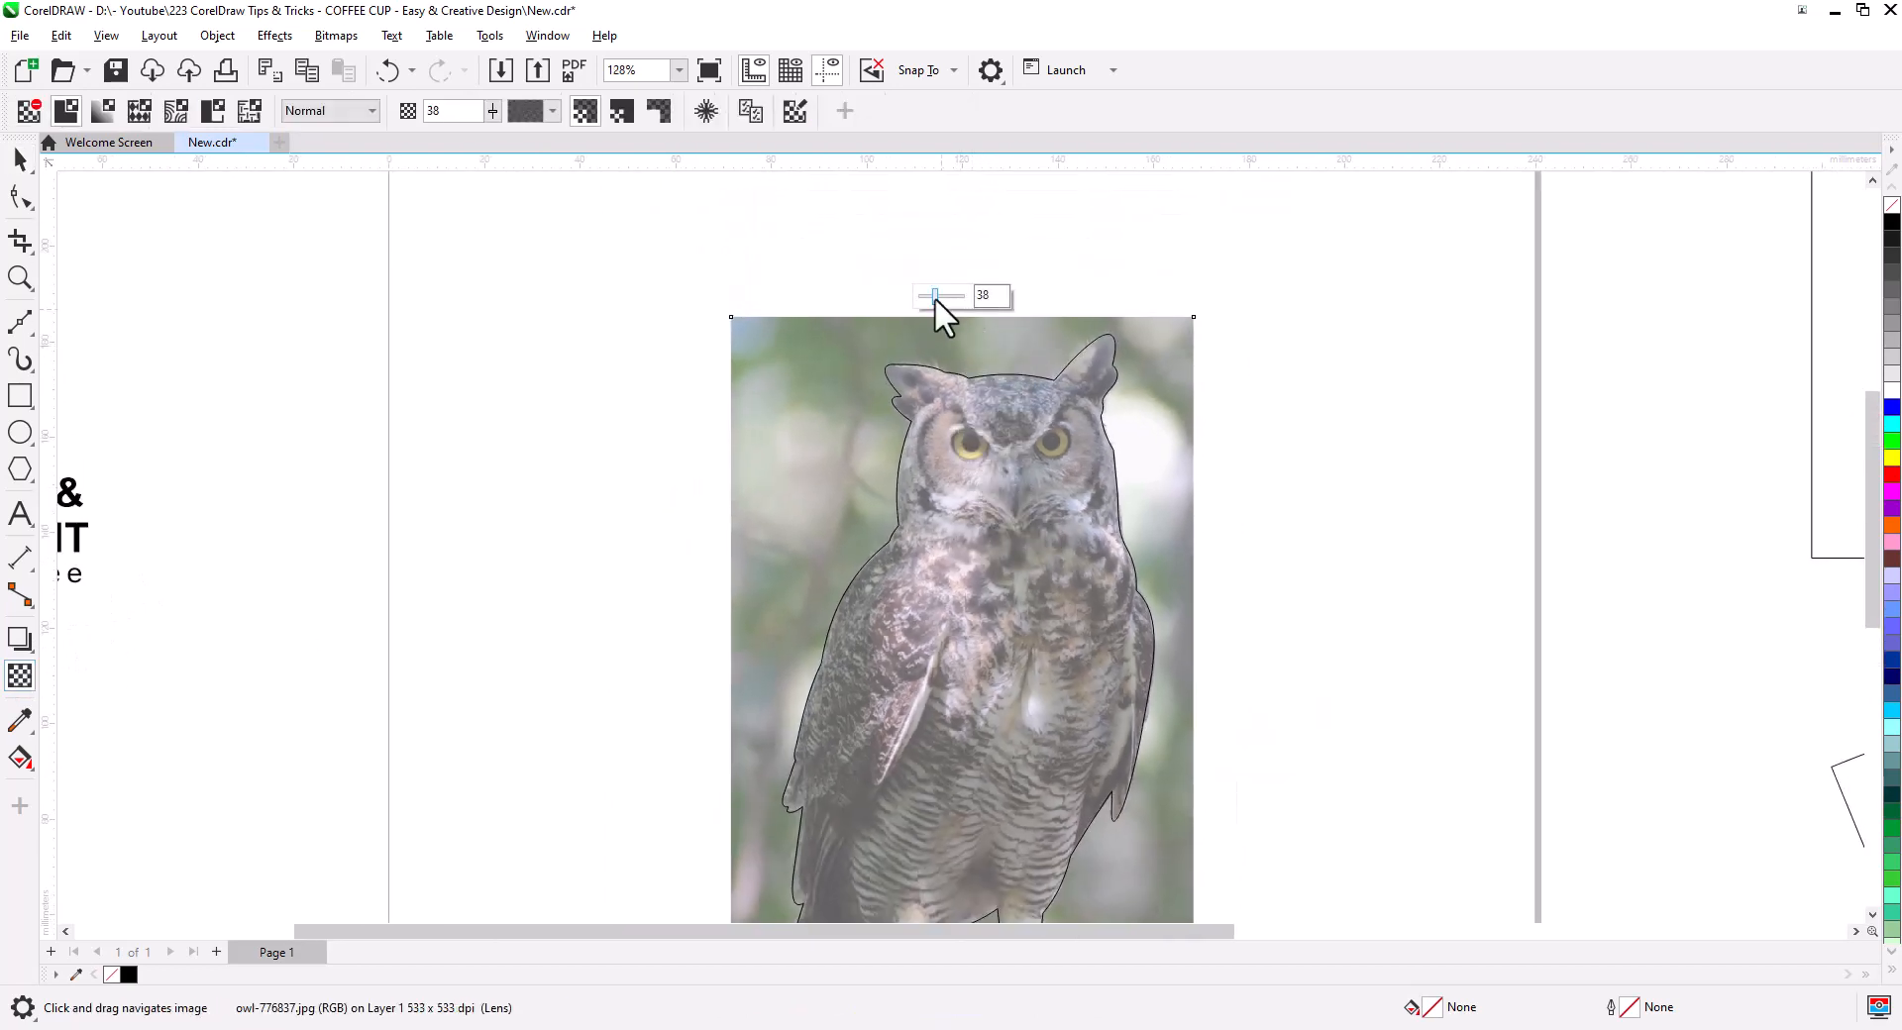
drag(935, 298, 892, 309)
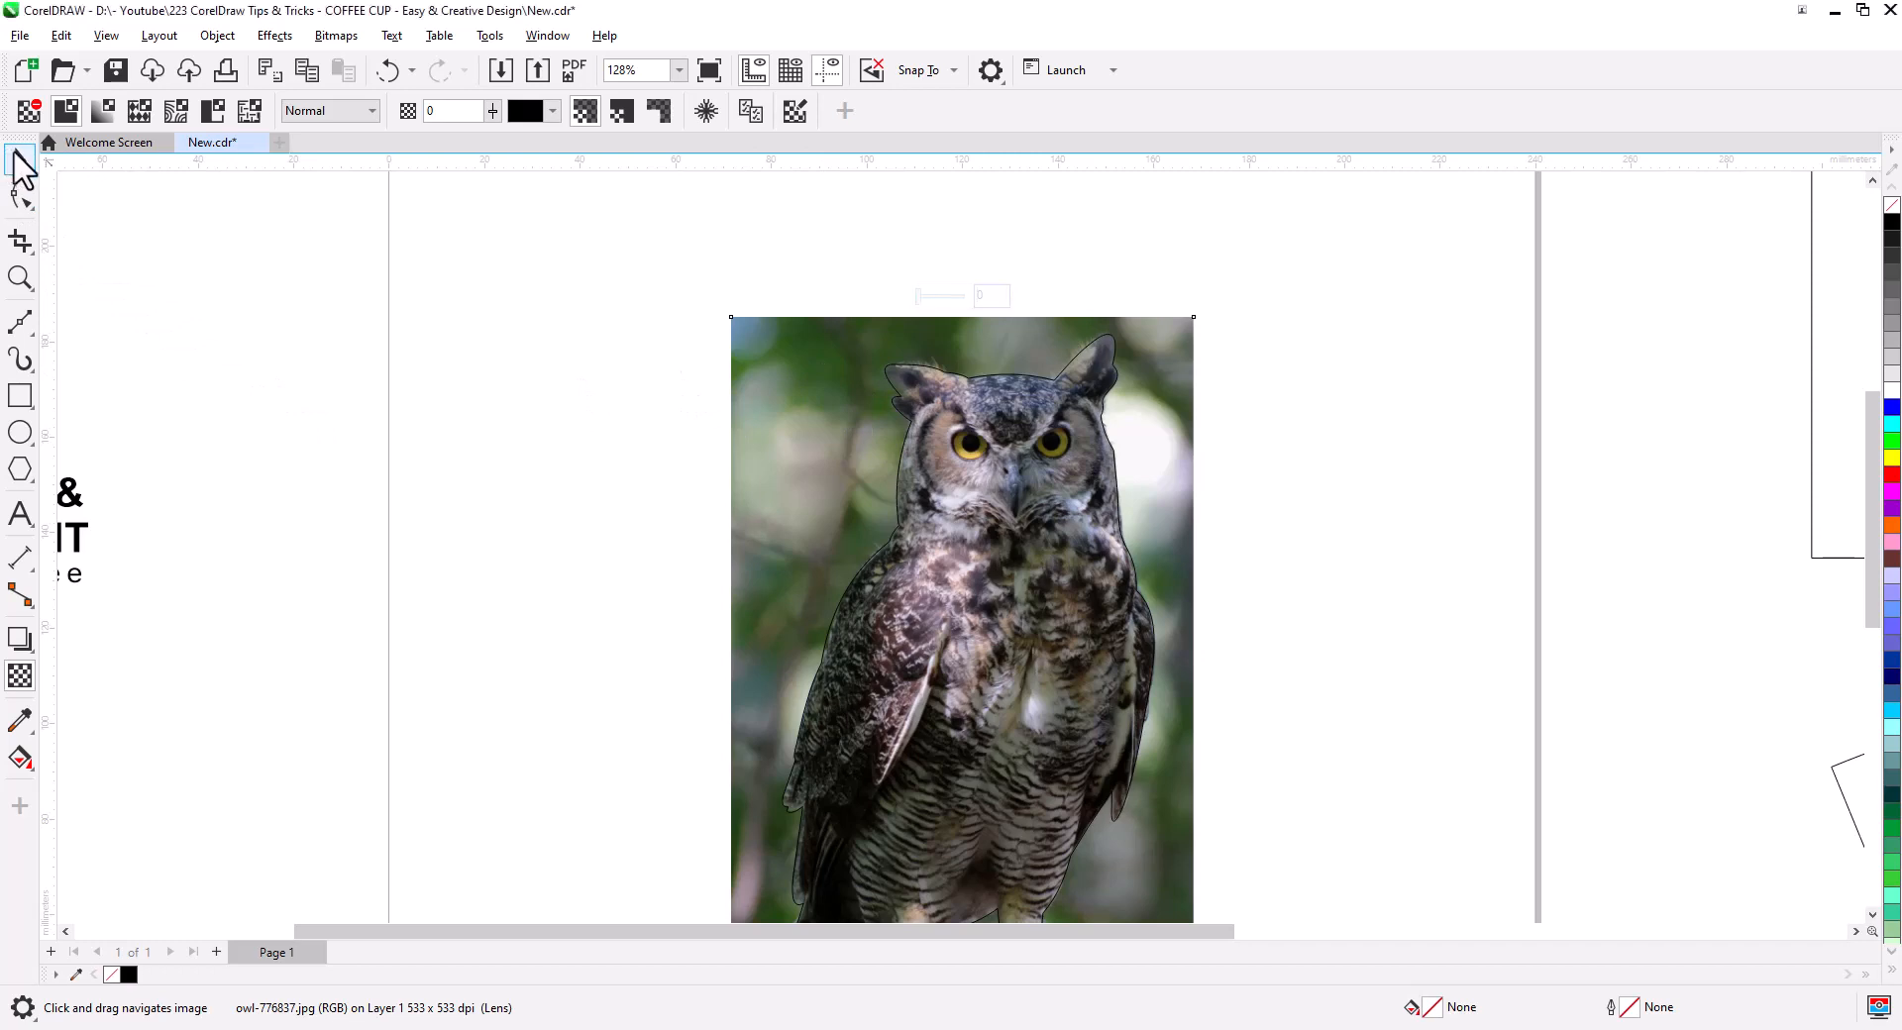
- PowerClip the owl photo inside the traced outline and deselect it
click(20, 158)
right_click(814, 412)
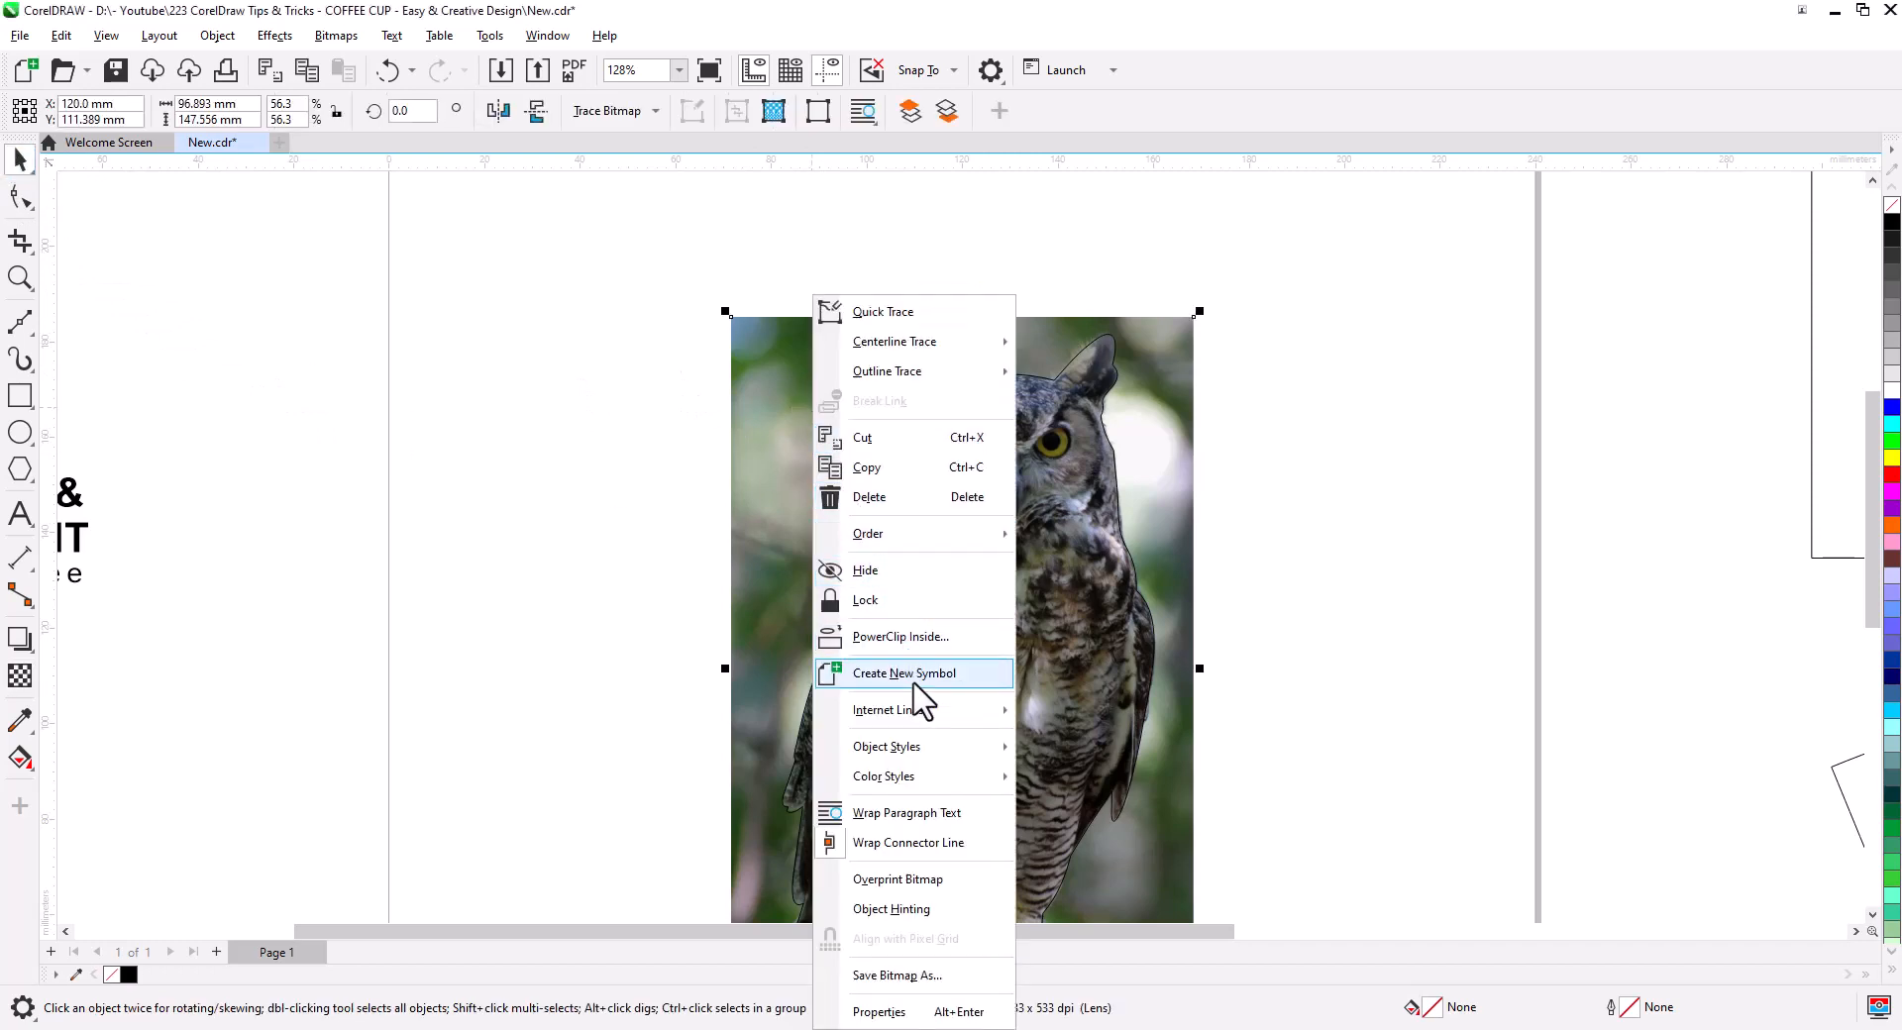
click(920, 639)
click(1015, 624)
click(1283, 671)
drag(1275, 720, 1171, 661)
- Centre the wide rectangle on the page with P
scroll(1191, 500, down, 1)
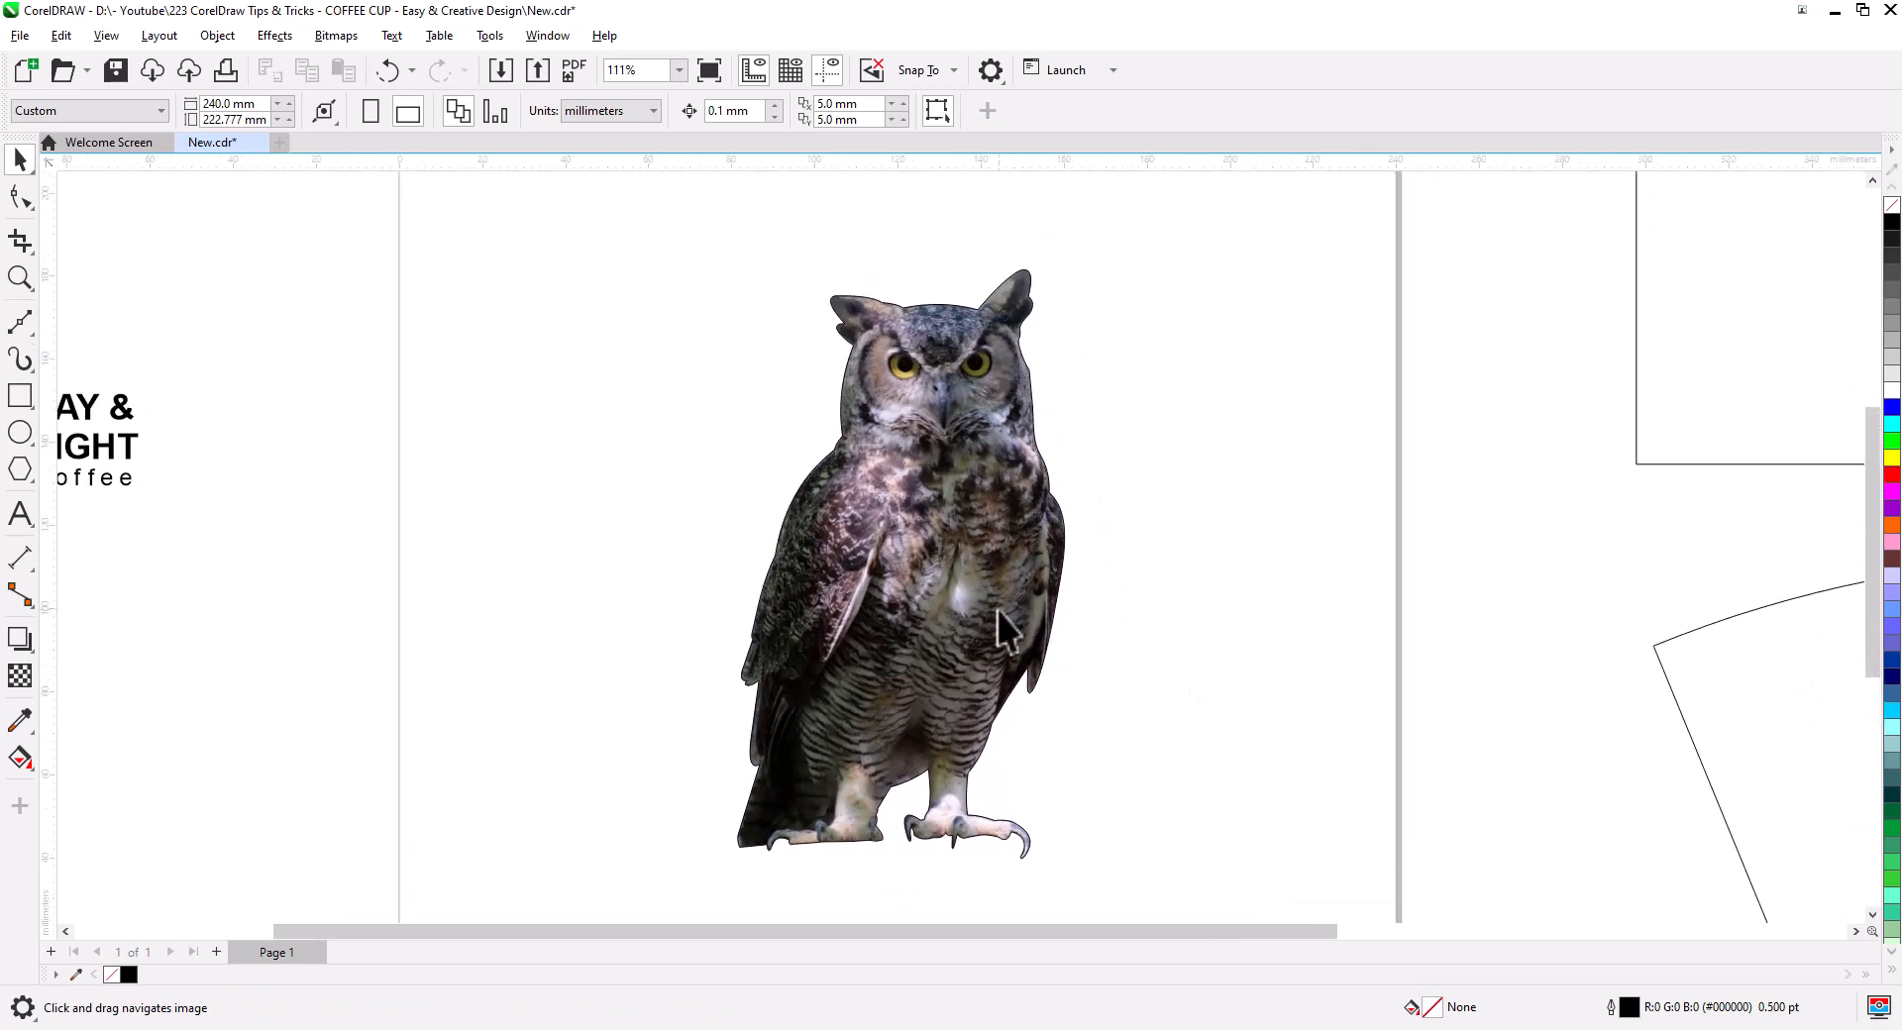
scroll(1000, 629, down, 2)
drag(1130, 601, 1120, 666)
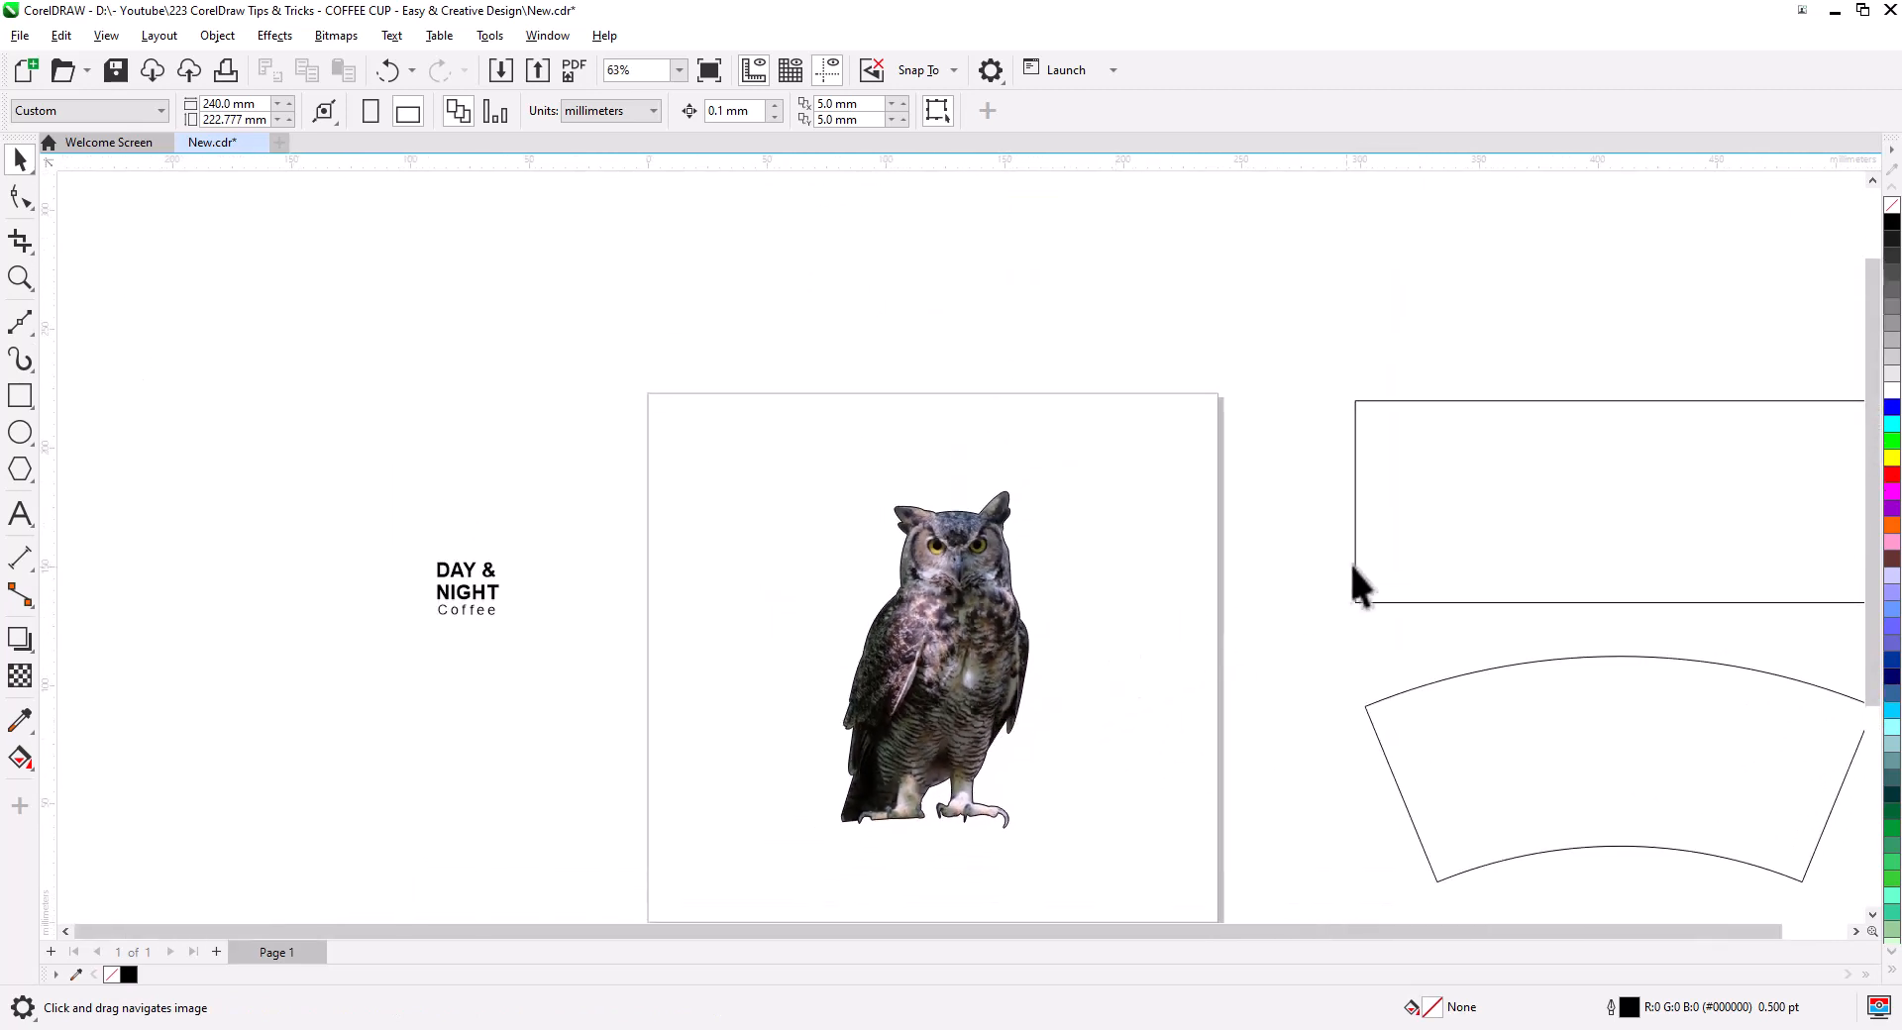
click(1432, 535)
key(p)
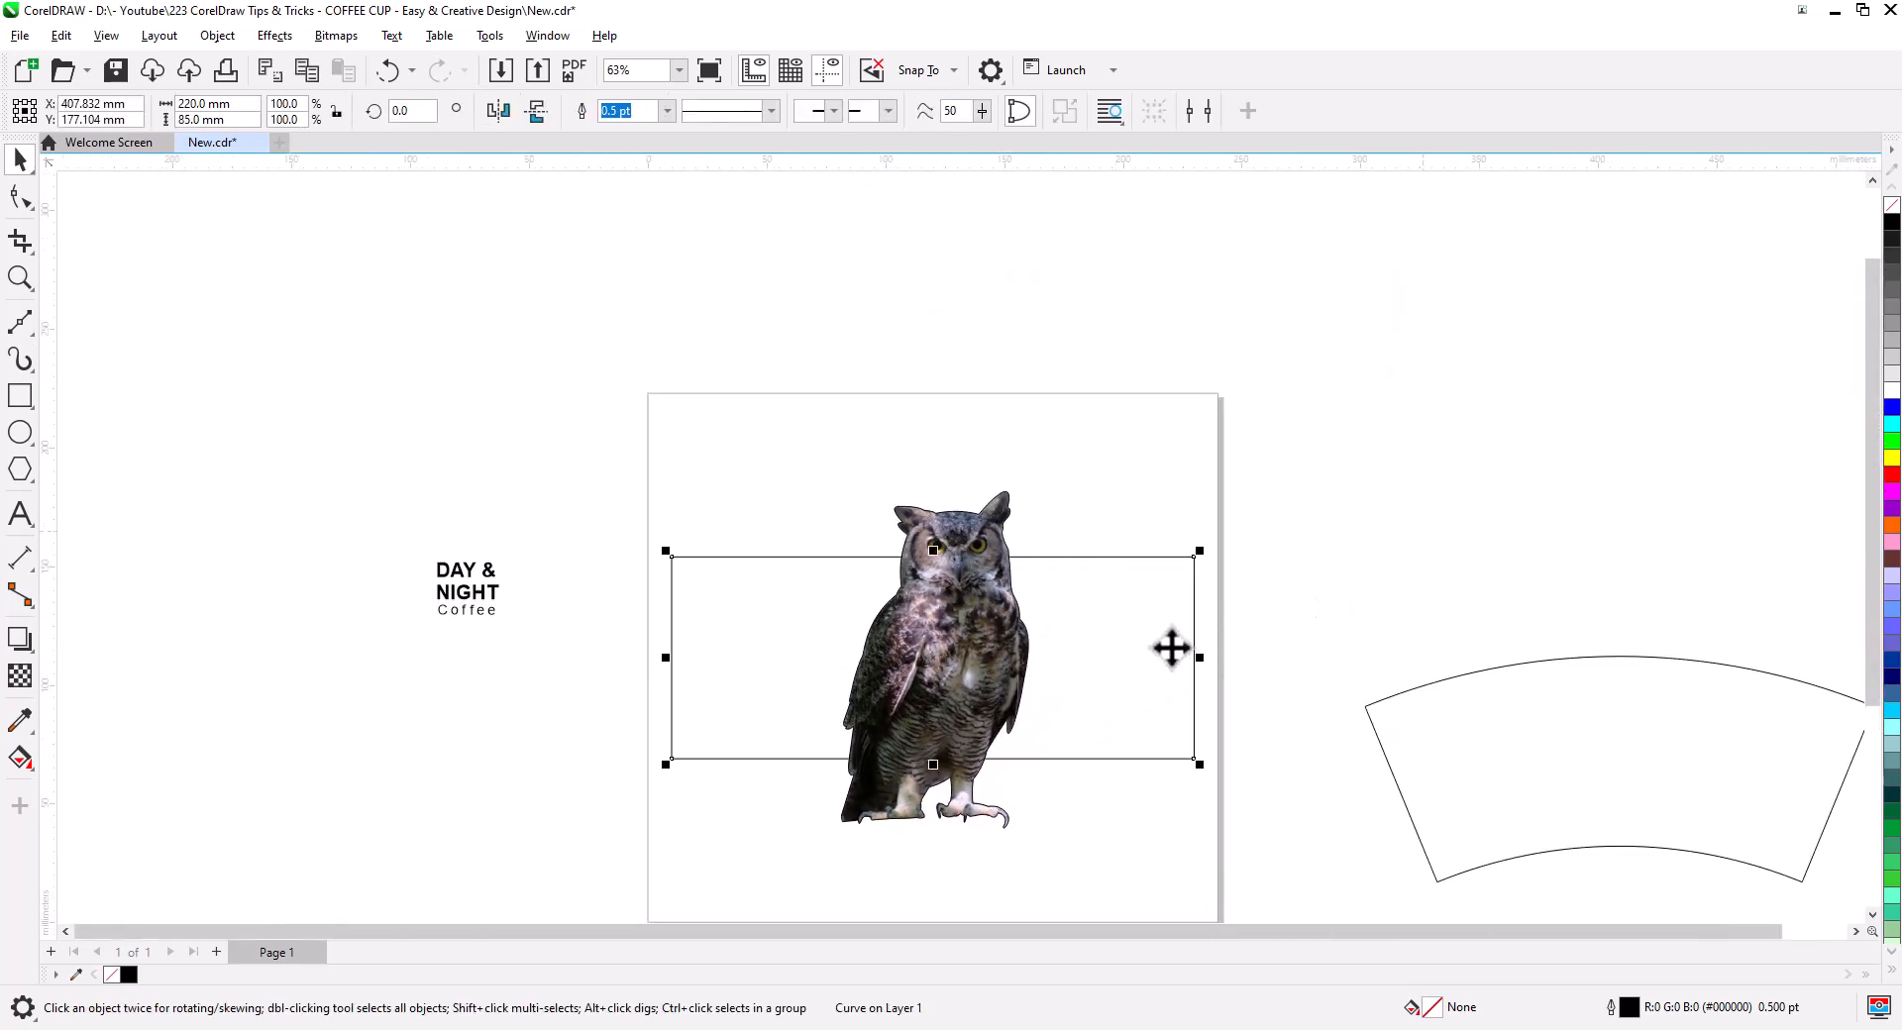
click(1139, 512)
- Scale the clipped owl down, reposition it, and centre it horizontally on the rectangle
click(996, 554)
drag(1035, 483, 936, 646)
drag(885, 781, 923, 716)
scroll(953, 762, up, 2)
drag(946, 785, 1016, 656)
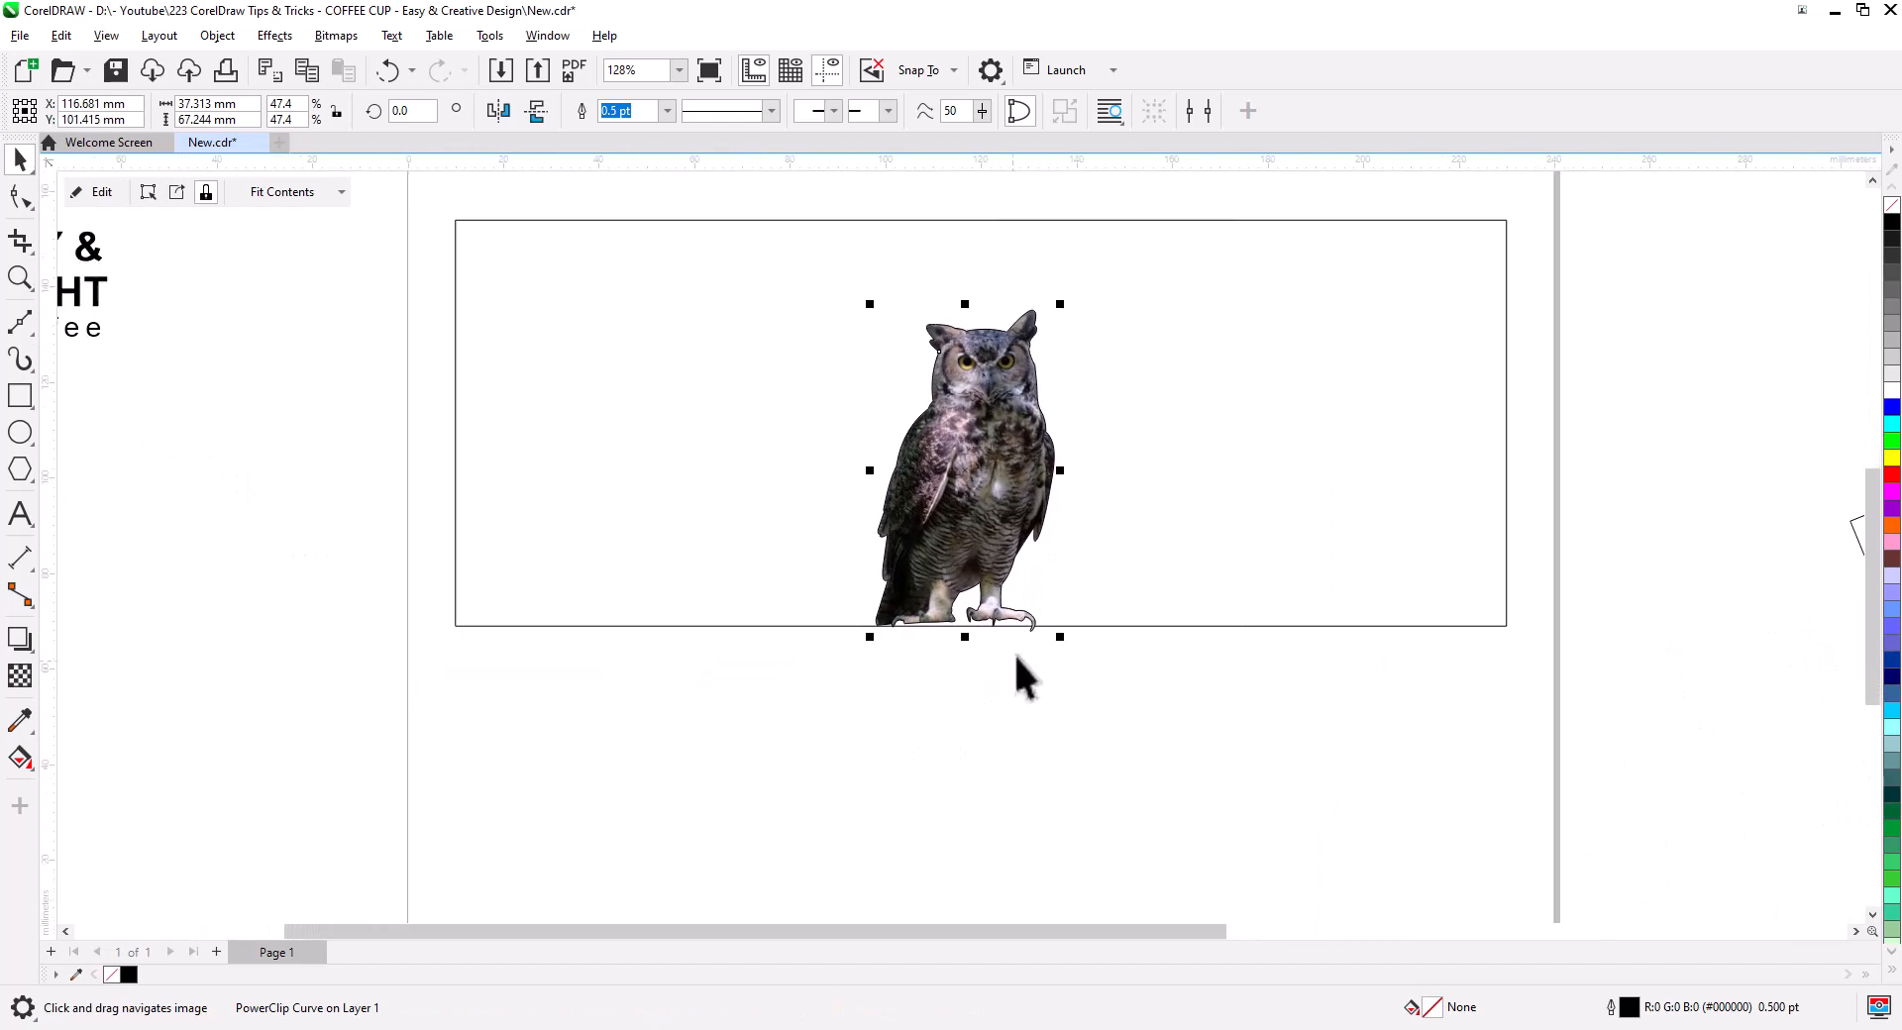
drag(1062, 309, 1042, 346)
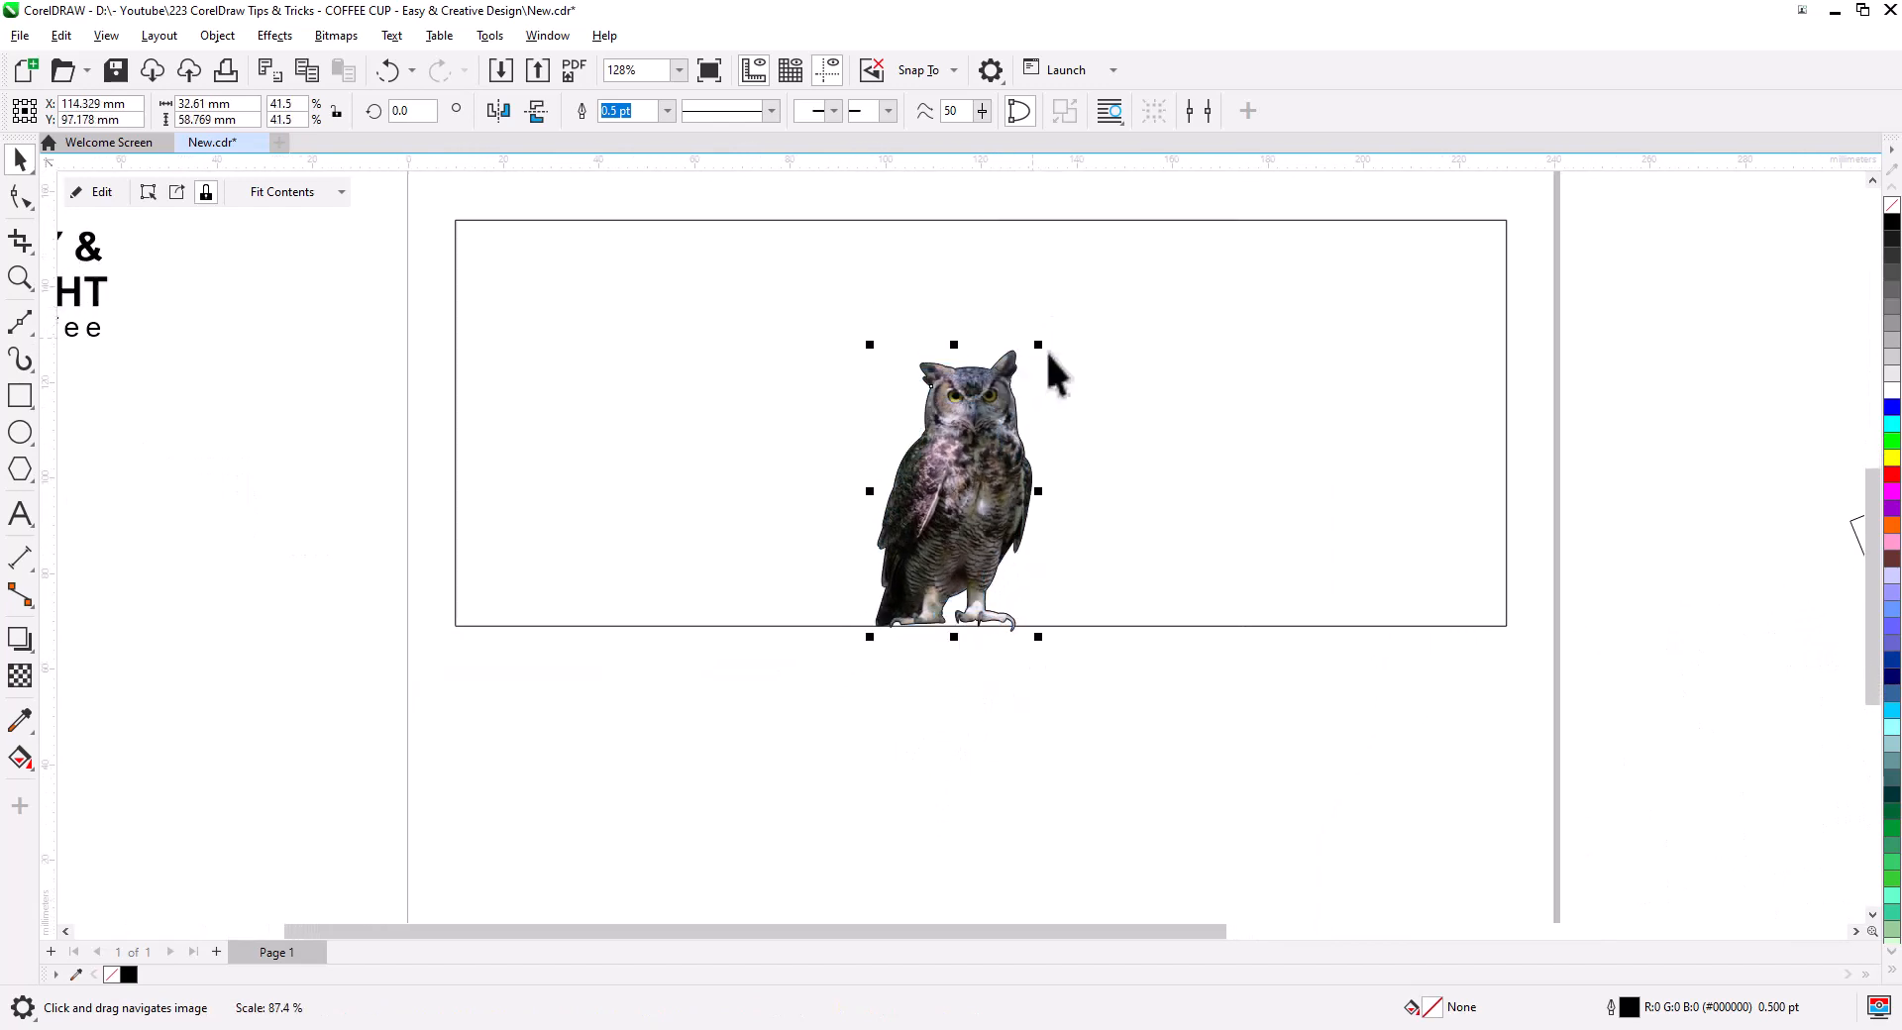
shift+click(1139, 496)
key(c)
click(1091, 709)
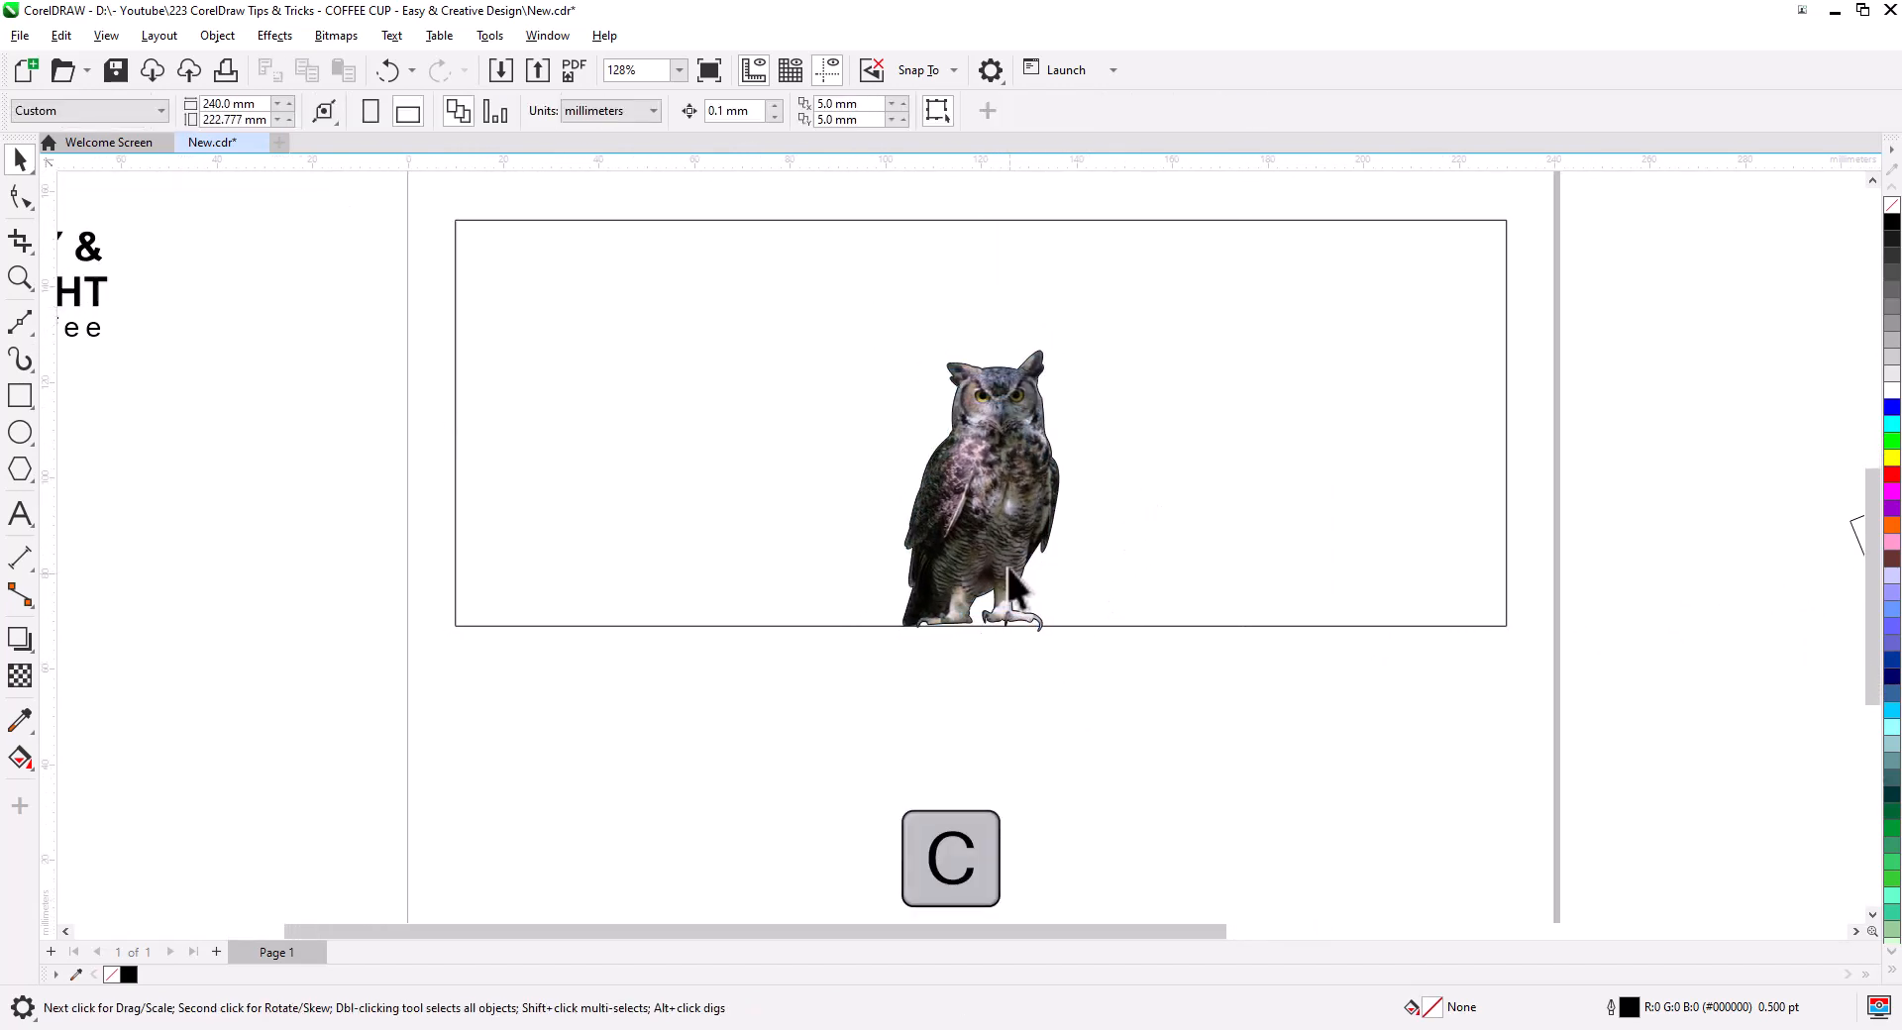
- Set the owl on the bottom line, enlarge it slightly and centre it horizontally on the page
click(1048, 625)
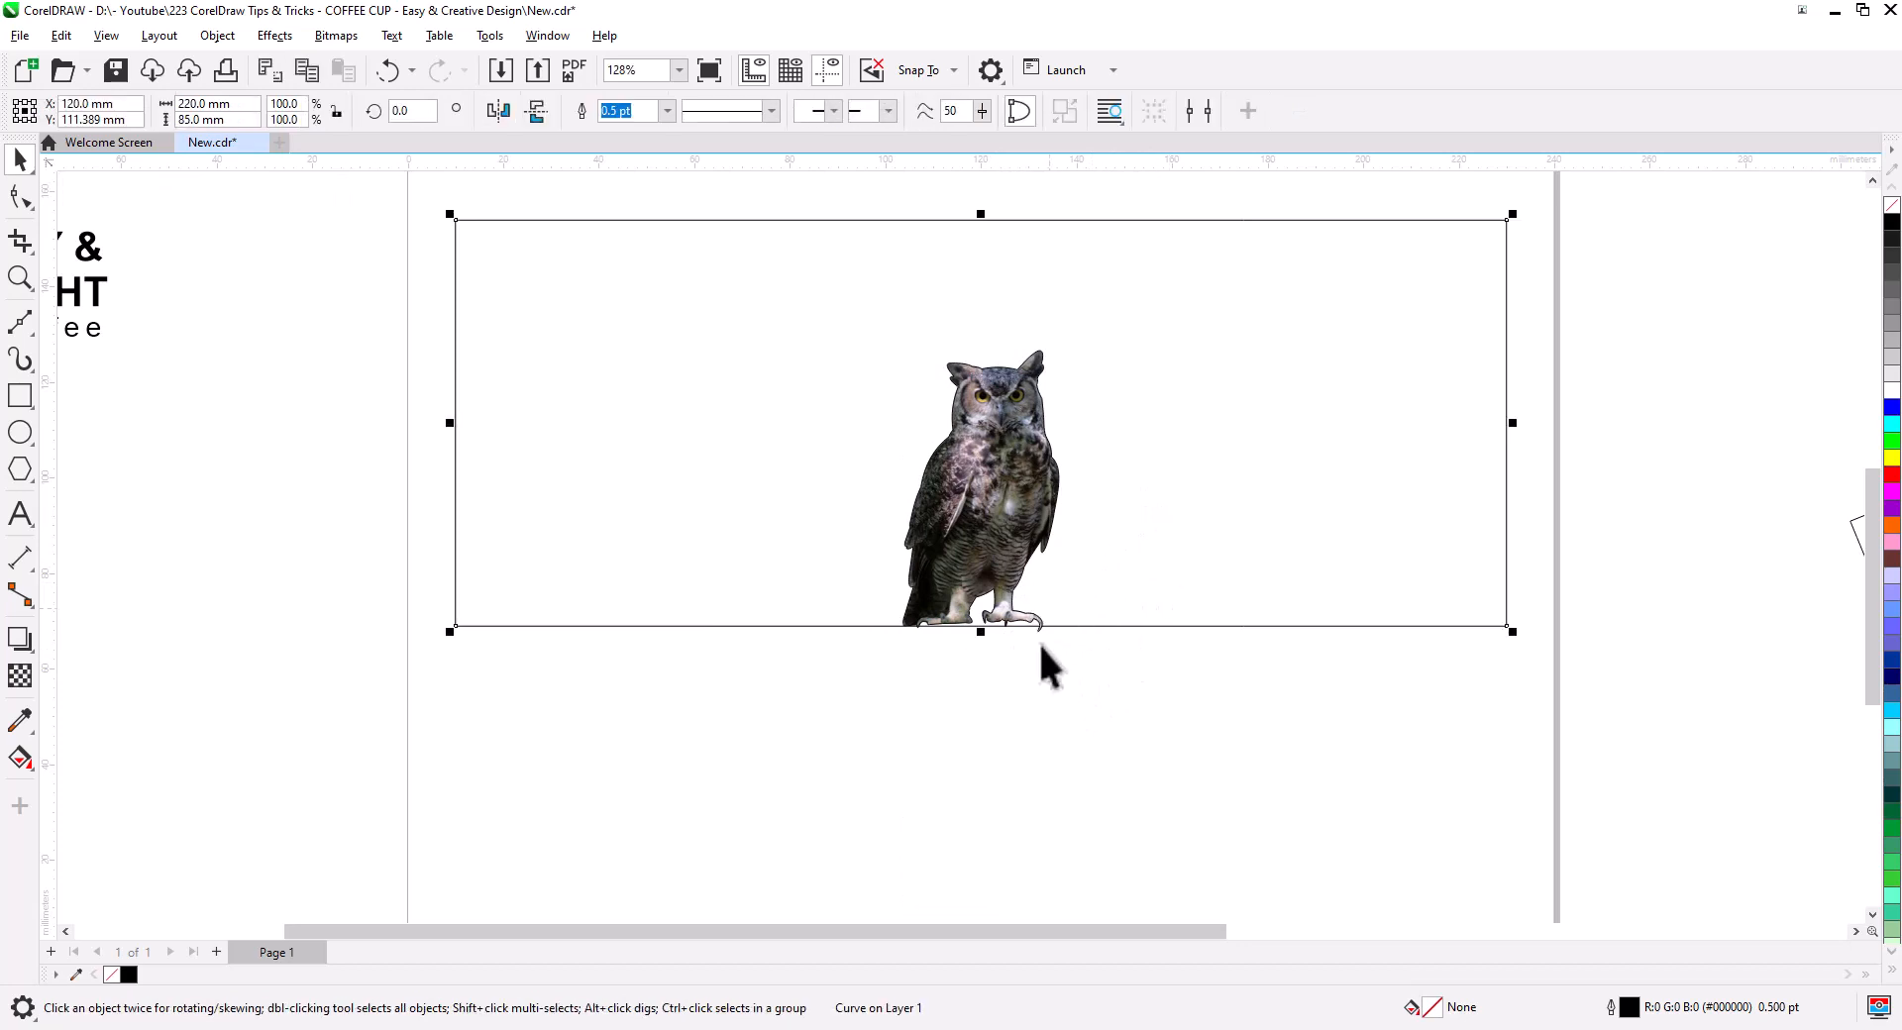
scroll(1041, 673, up, 4)
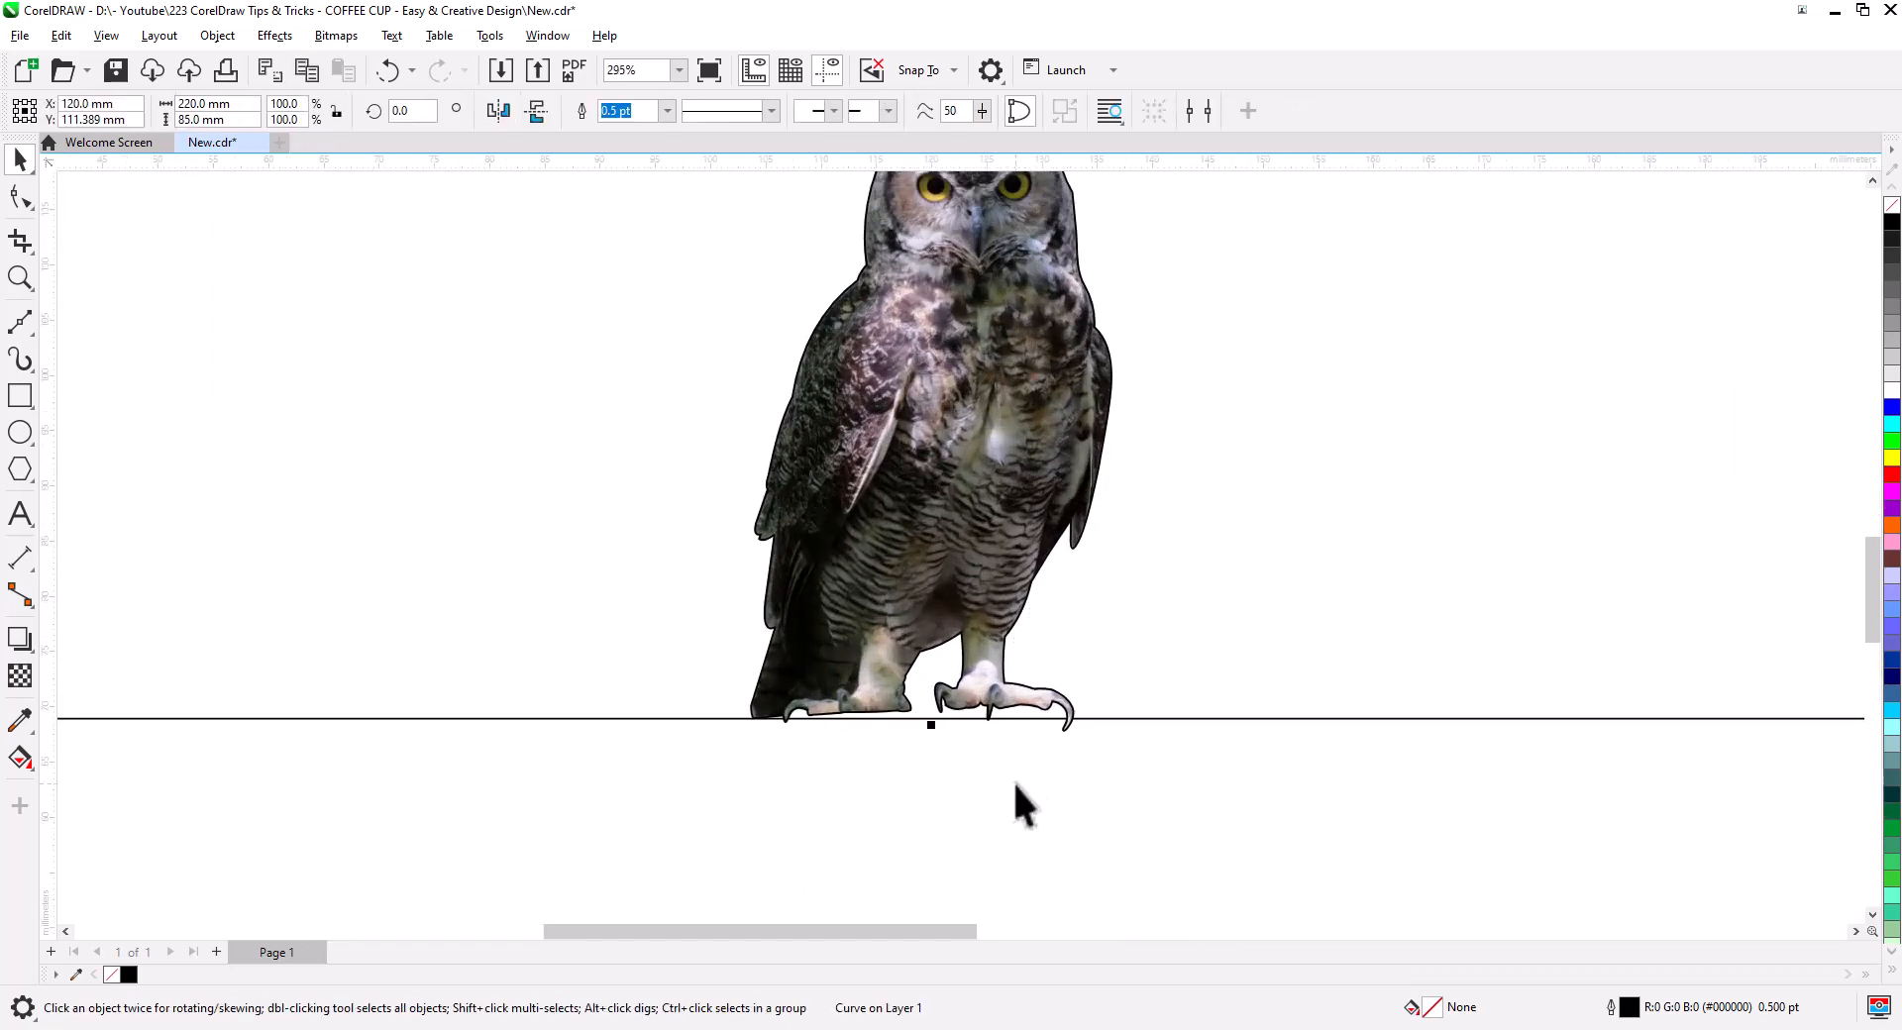
drag(933, 616, 932, 620)
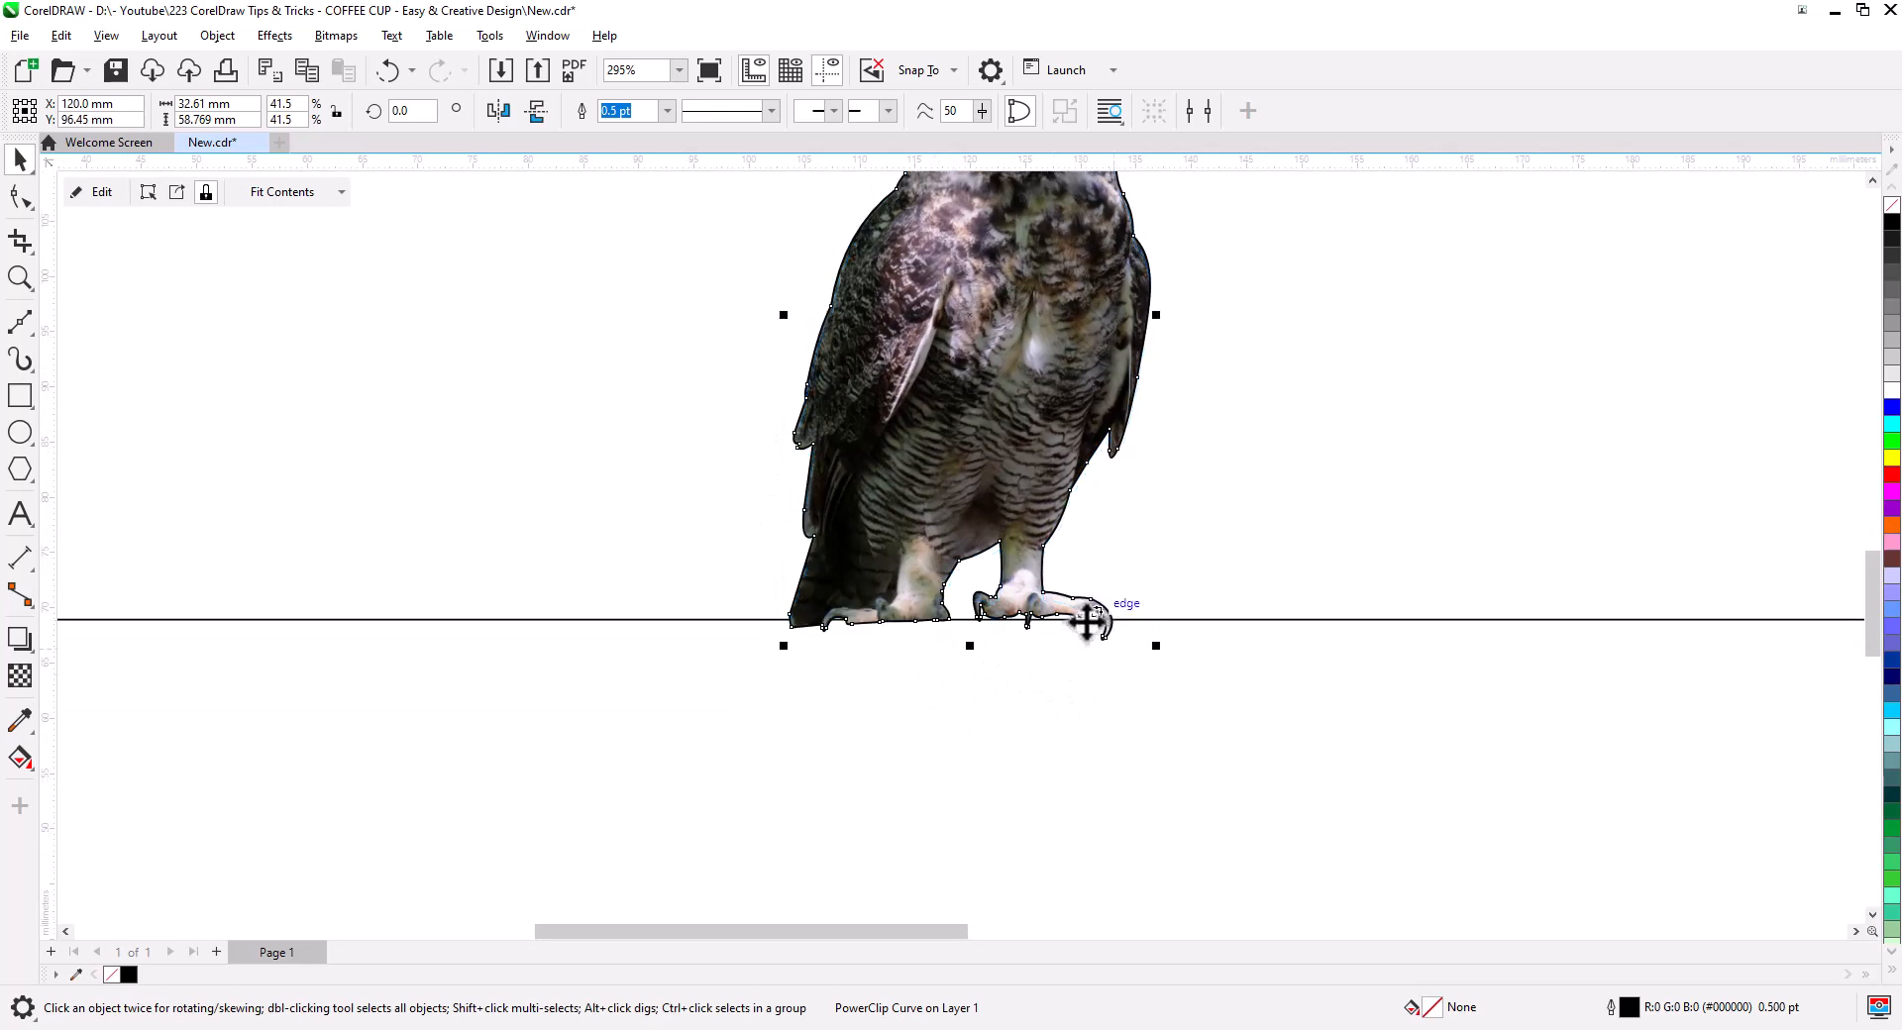
scroll(1090, 634, down, 4)
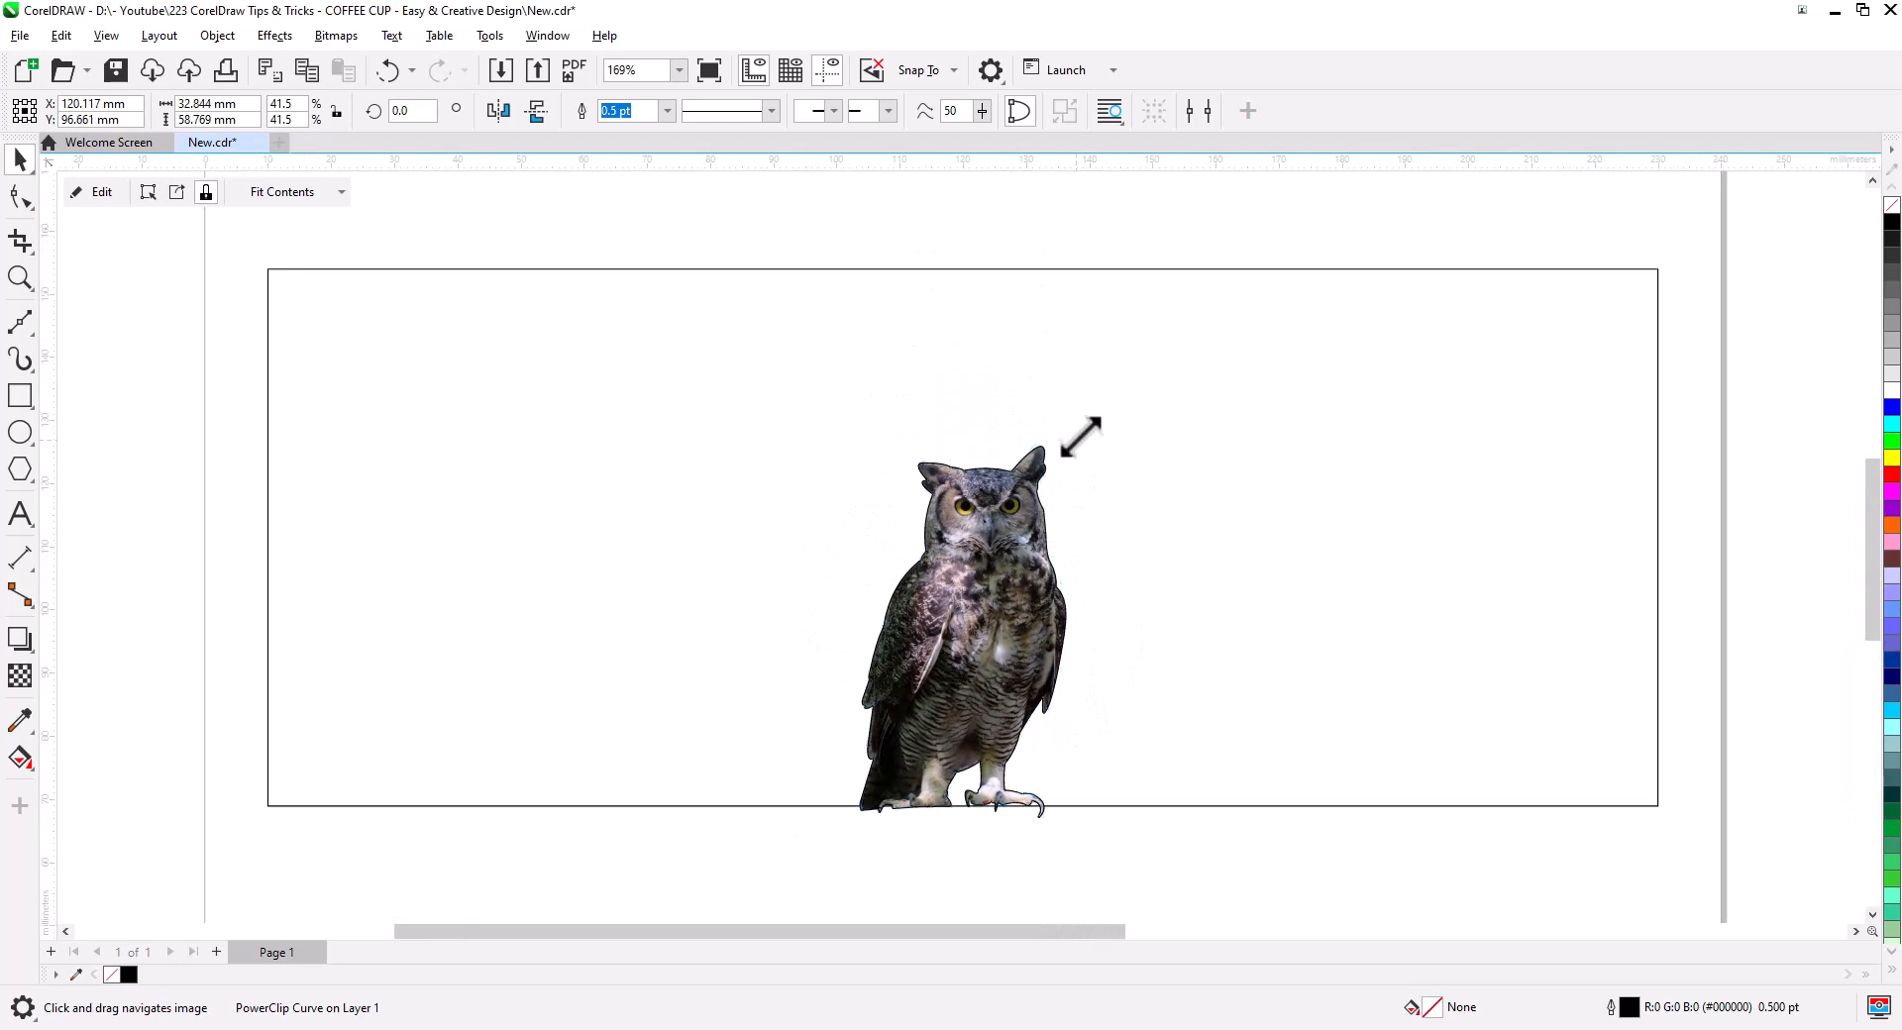
drag(1081, 436, 1090, 417)
shift+click(1186, 544)
key(c)
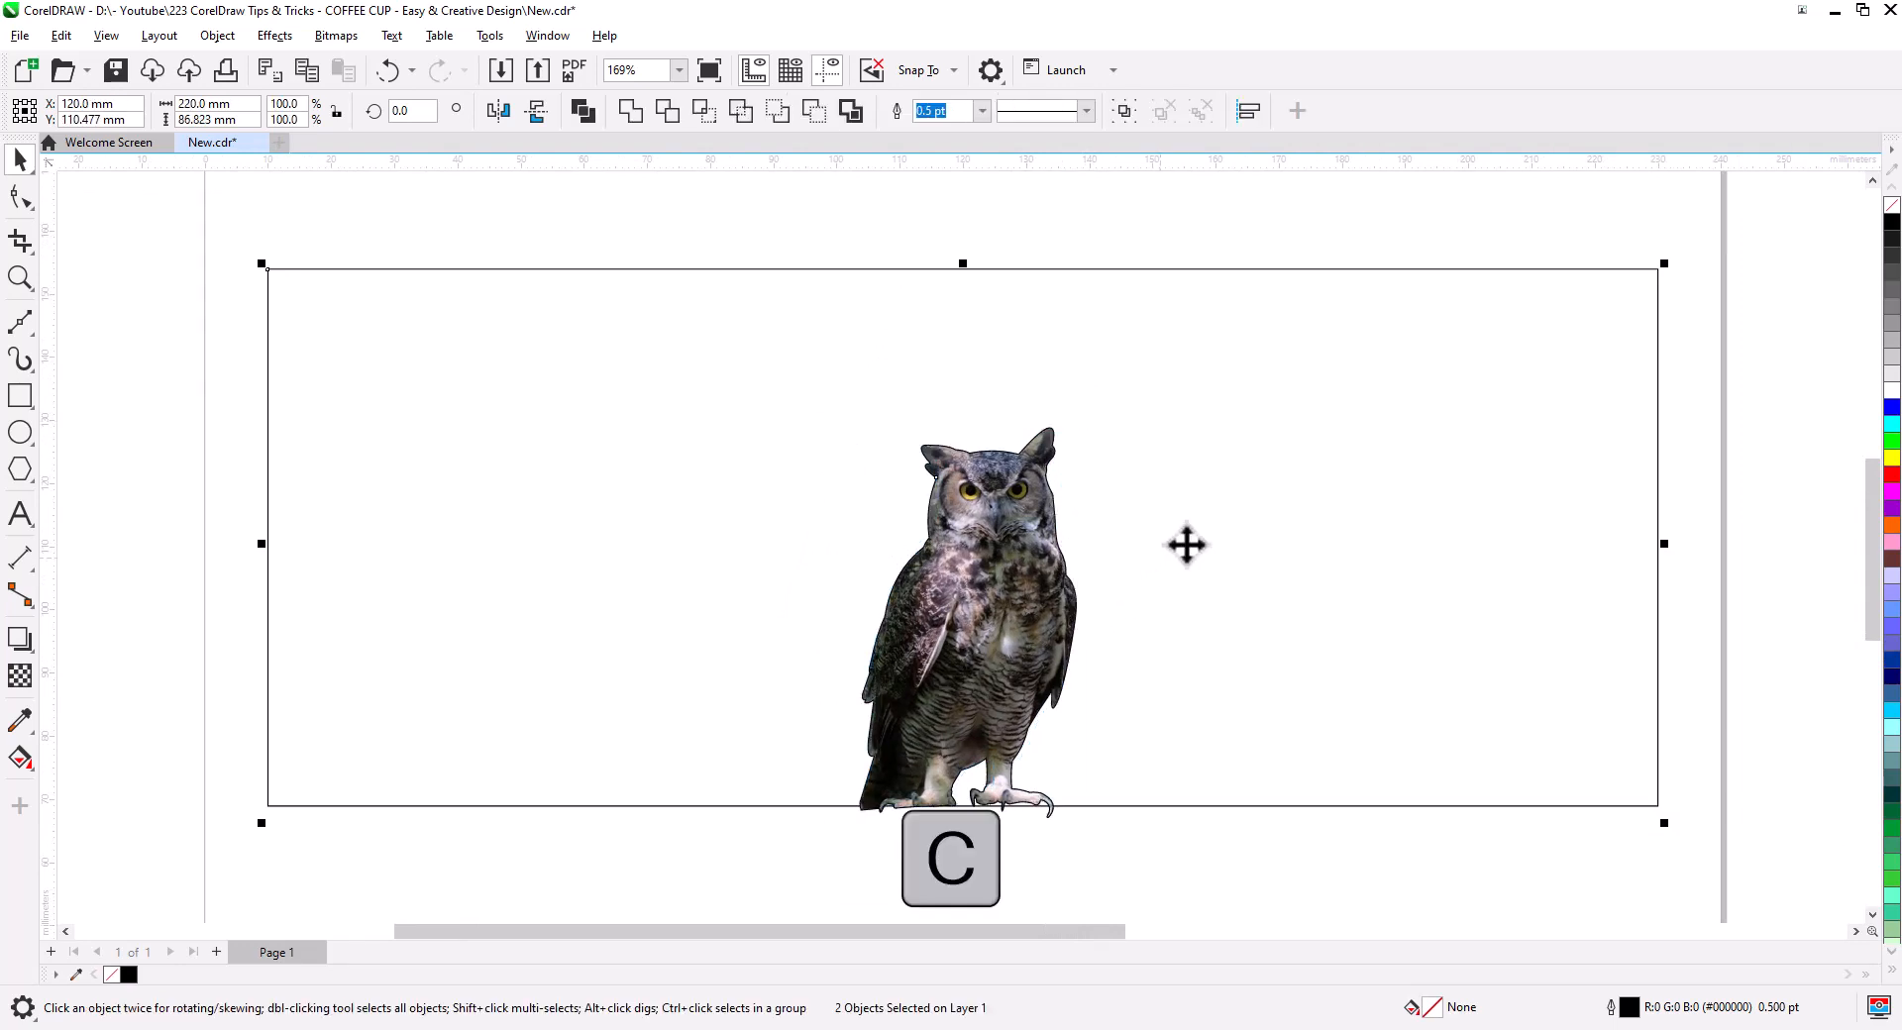
click(1070, 786)
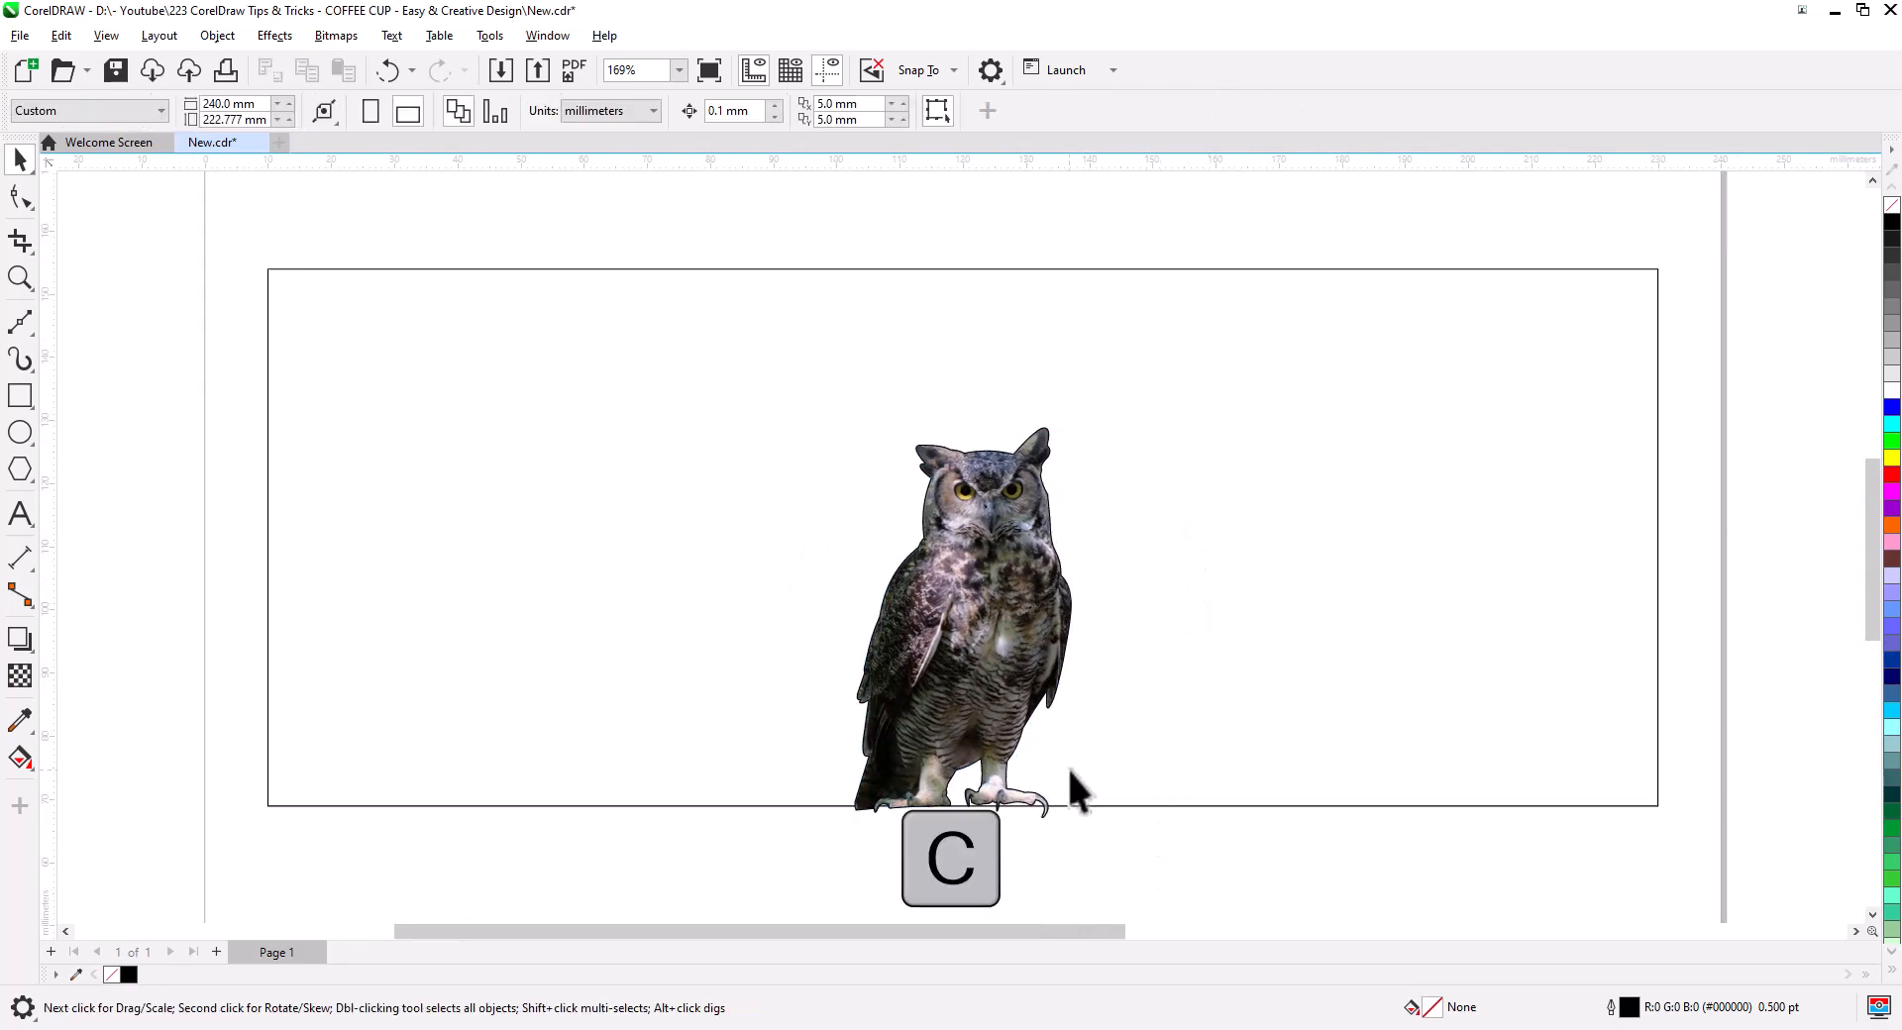
click(12, 333)
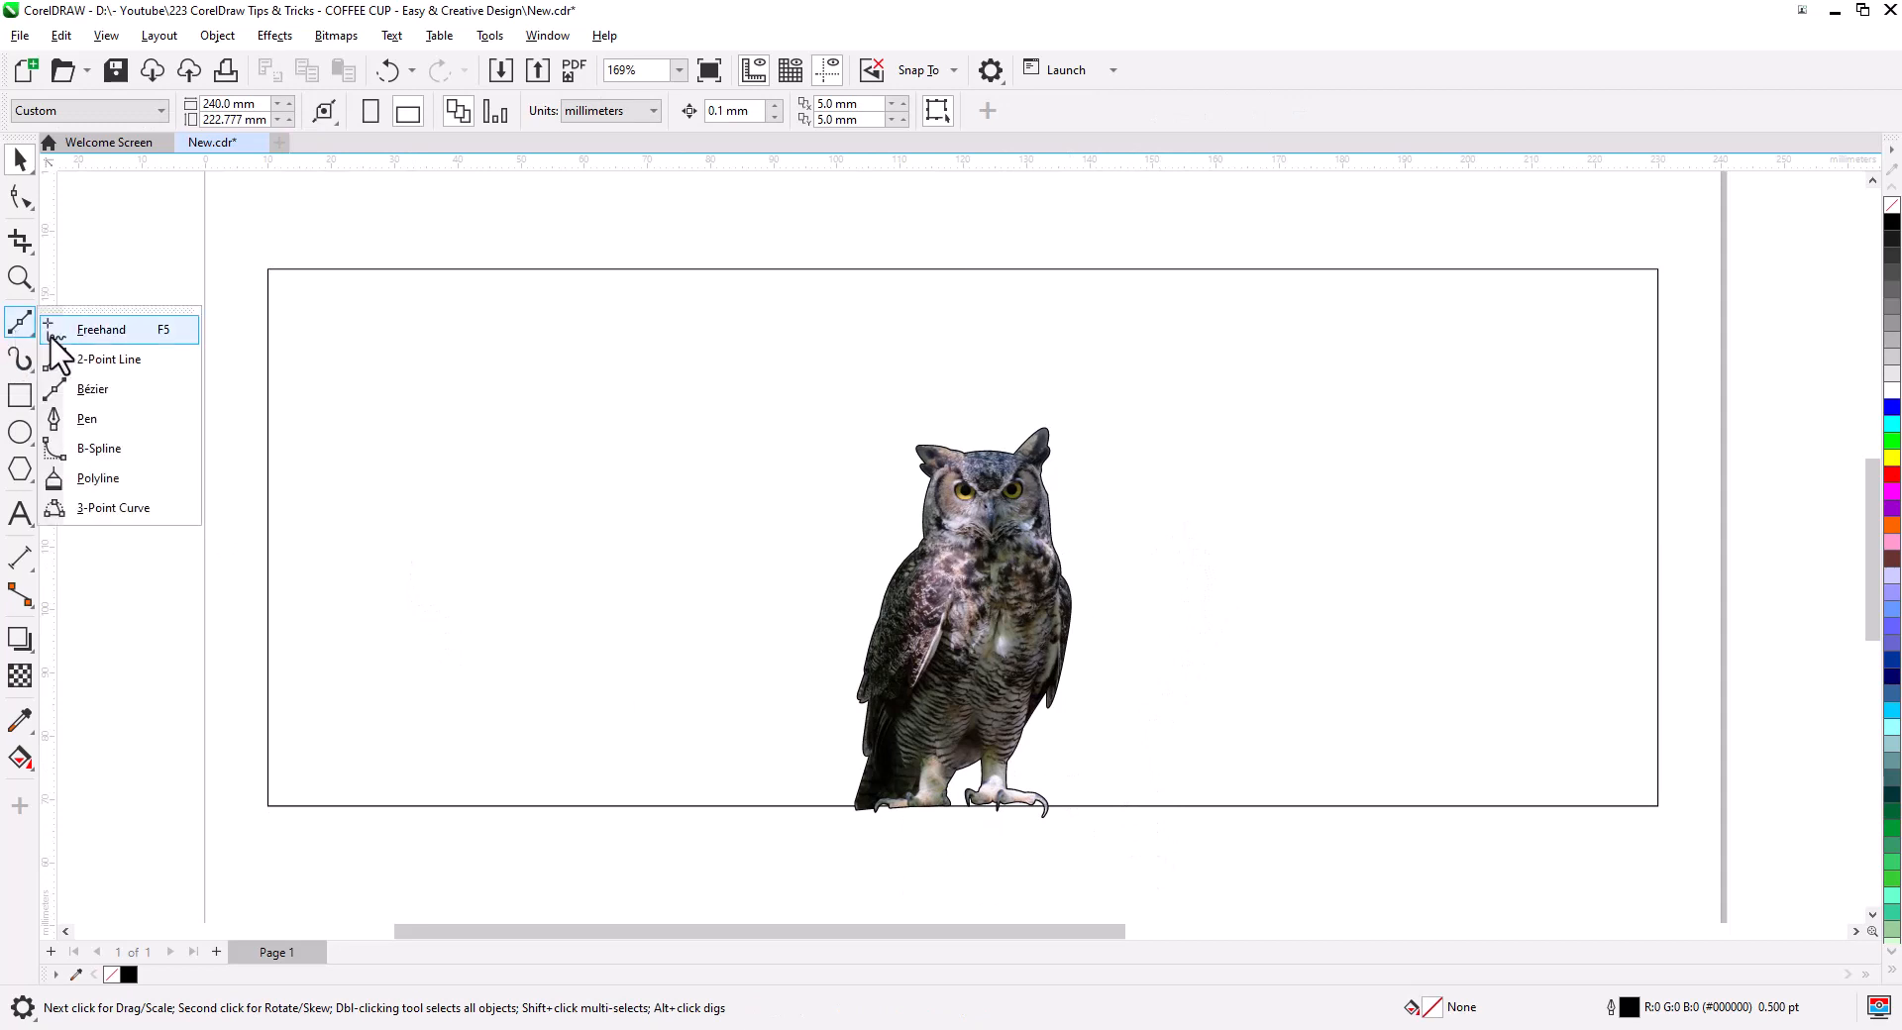
- Draw a jagged freehand wavy line across the page above the middle
click(90, 323)
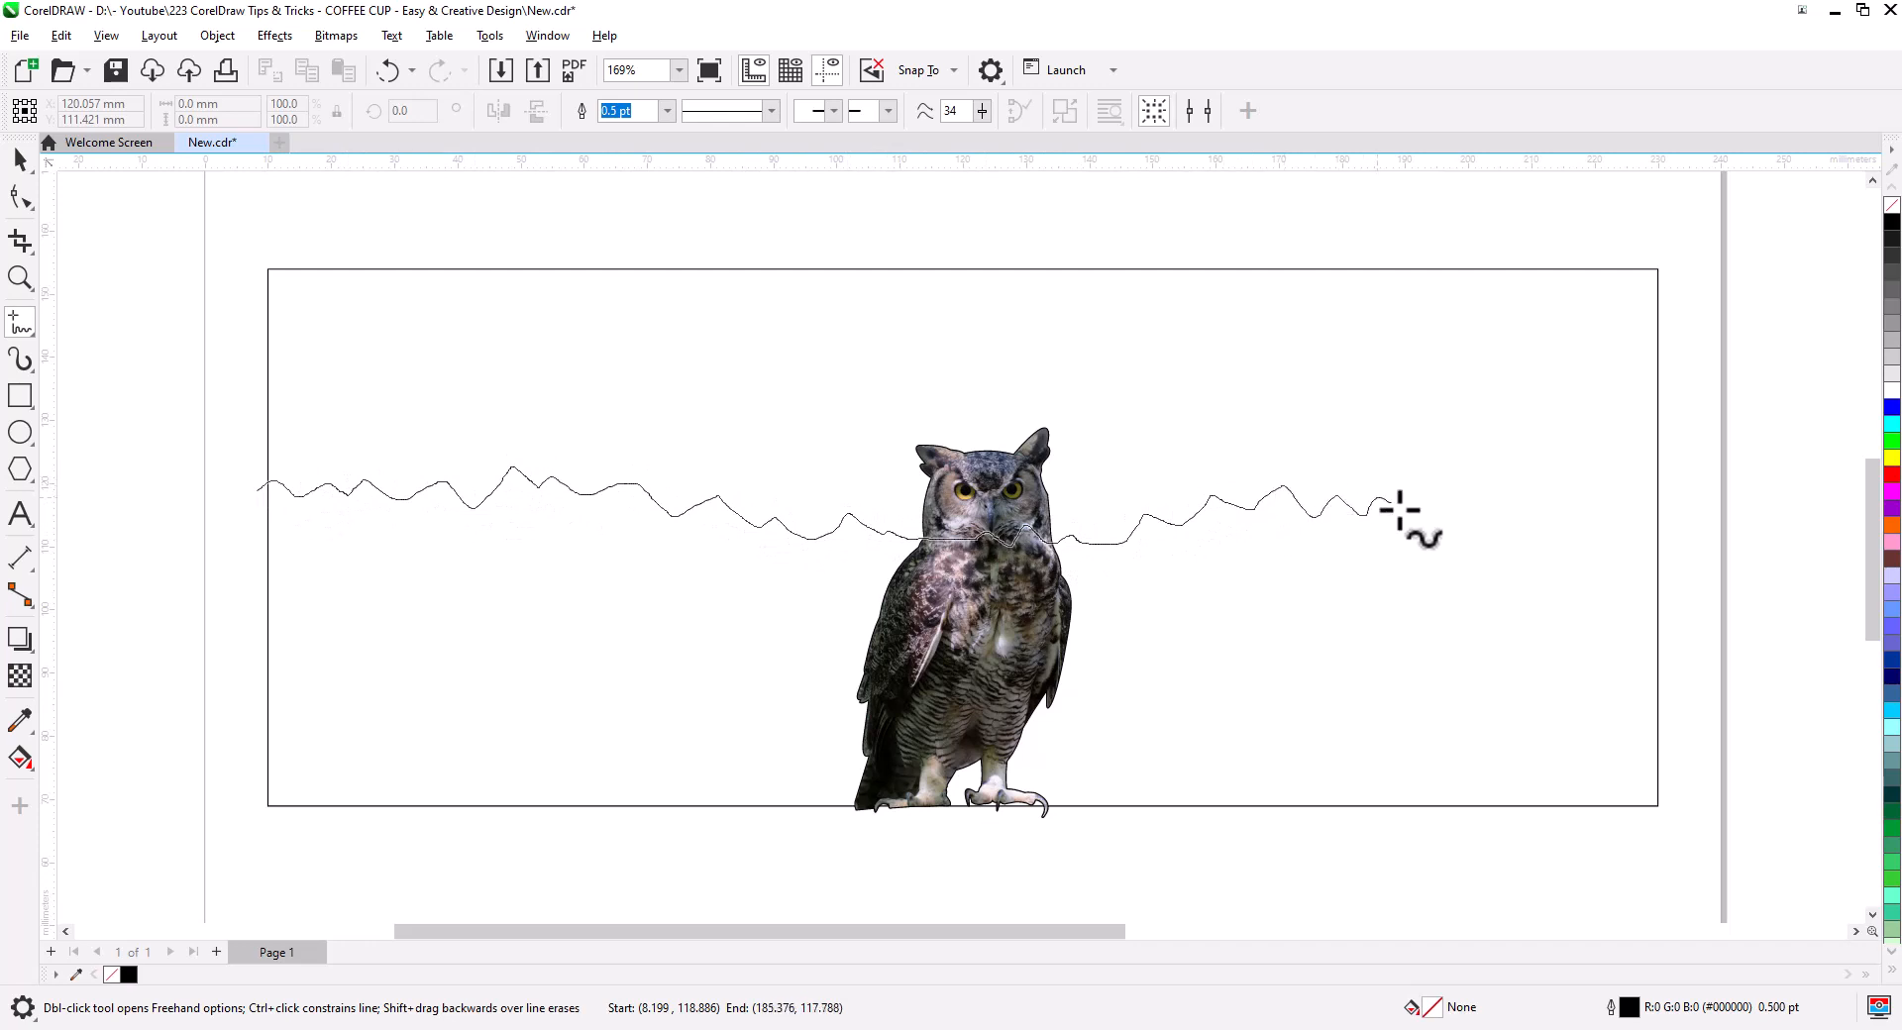
drag(1674, 512, 1672, 510)
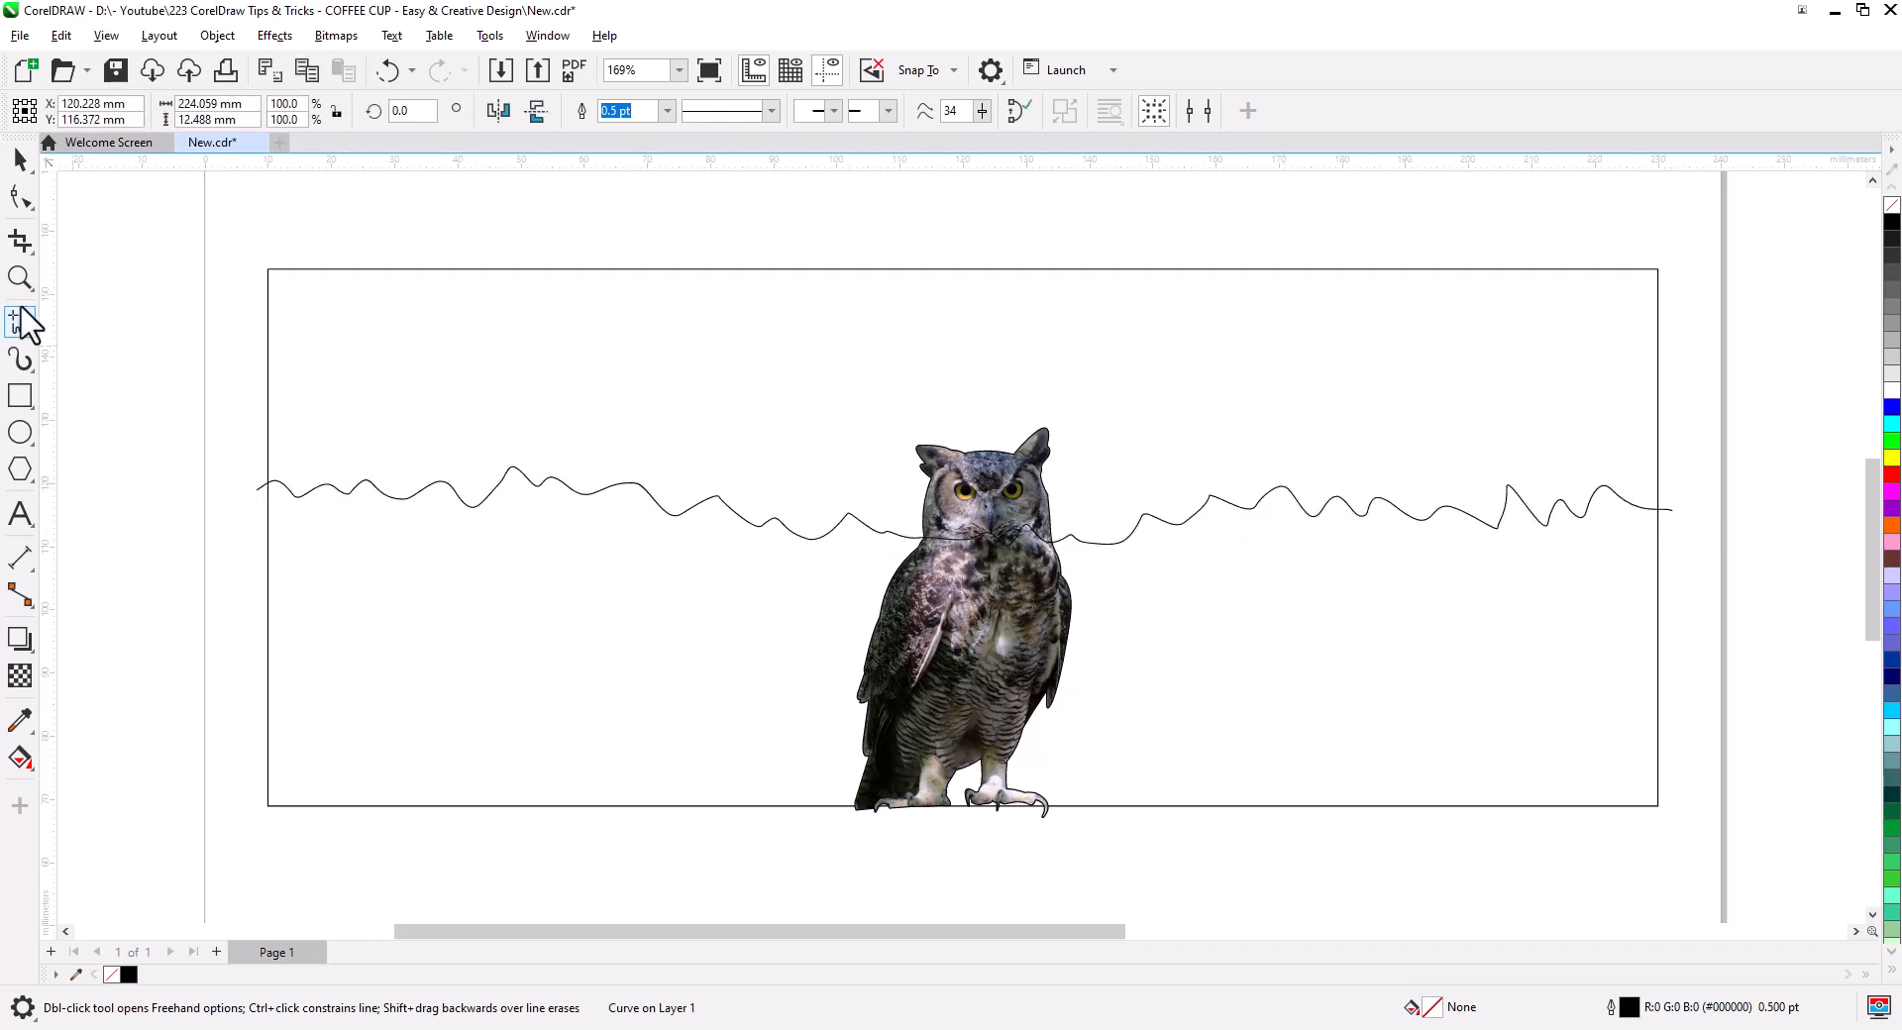
click(20, 158)
- Select the owl and cut it off the page with Ctrl+X
click(86, 353)
click(969, 599)
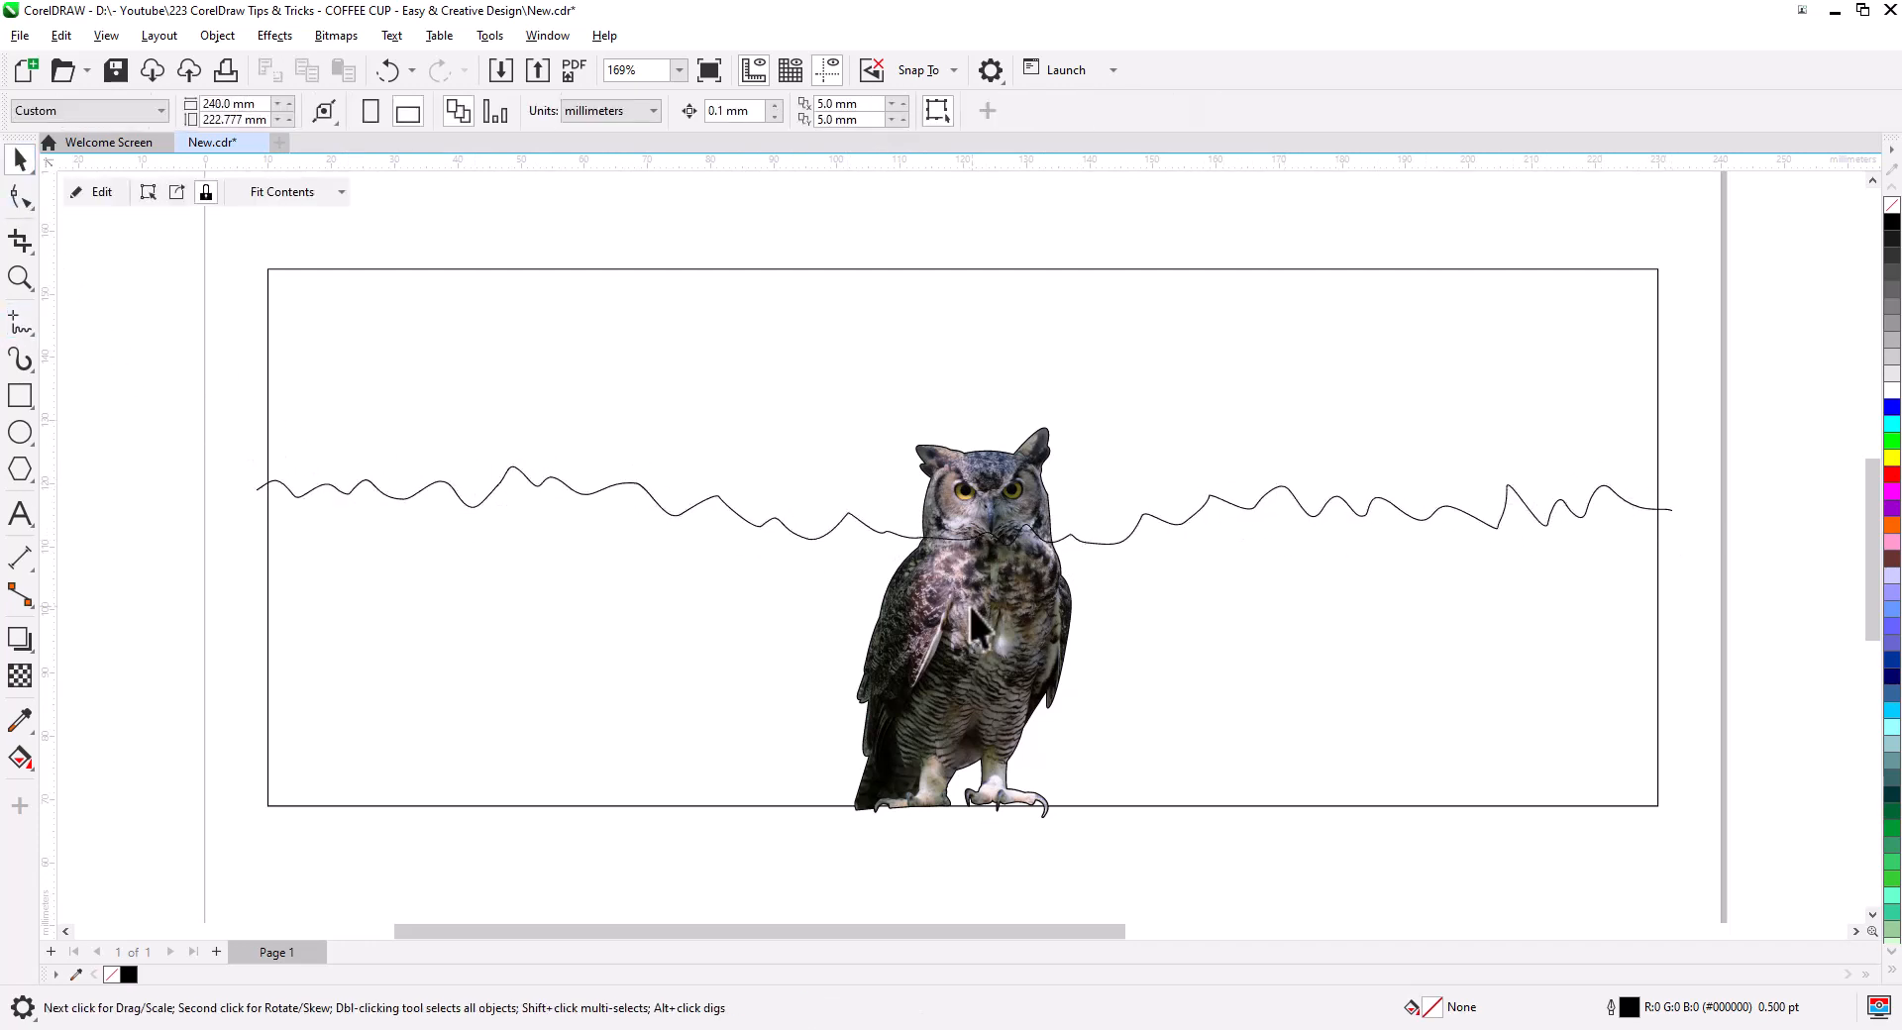
key(ctrl+x)
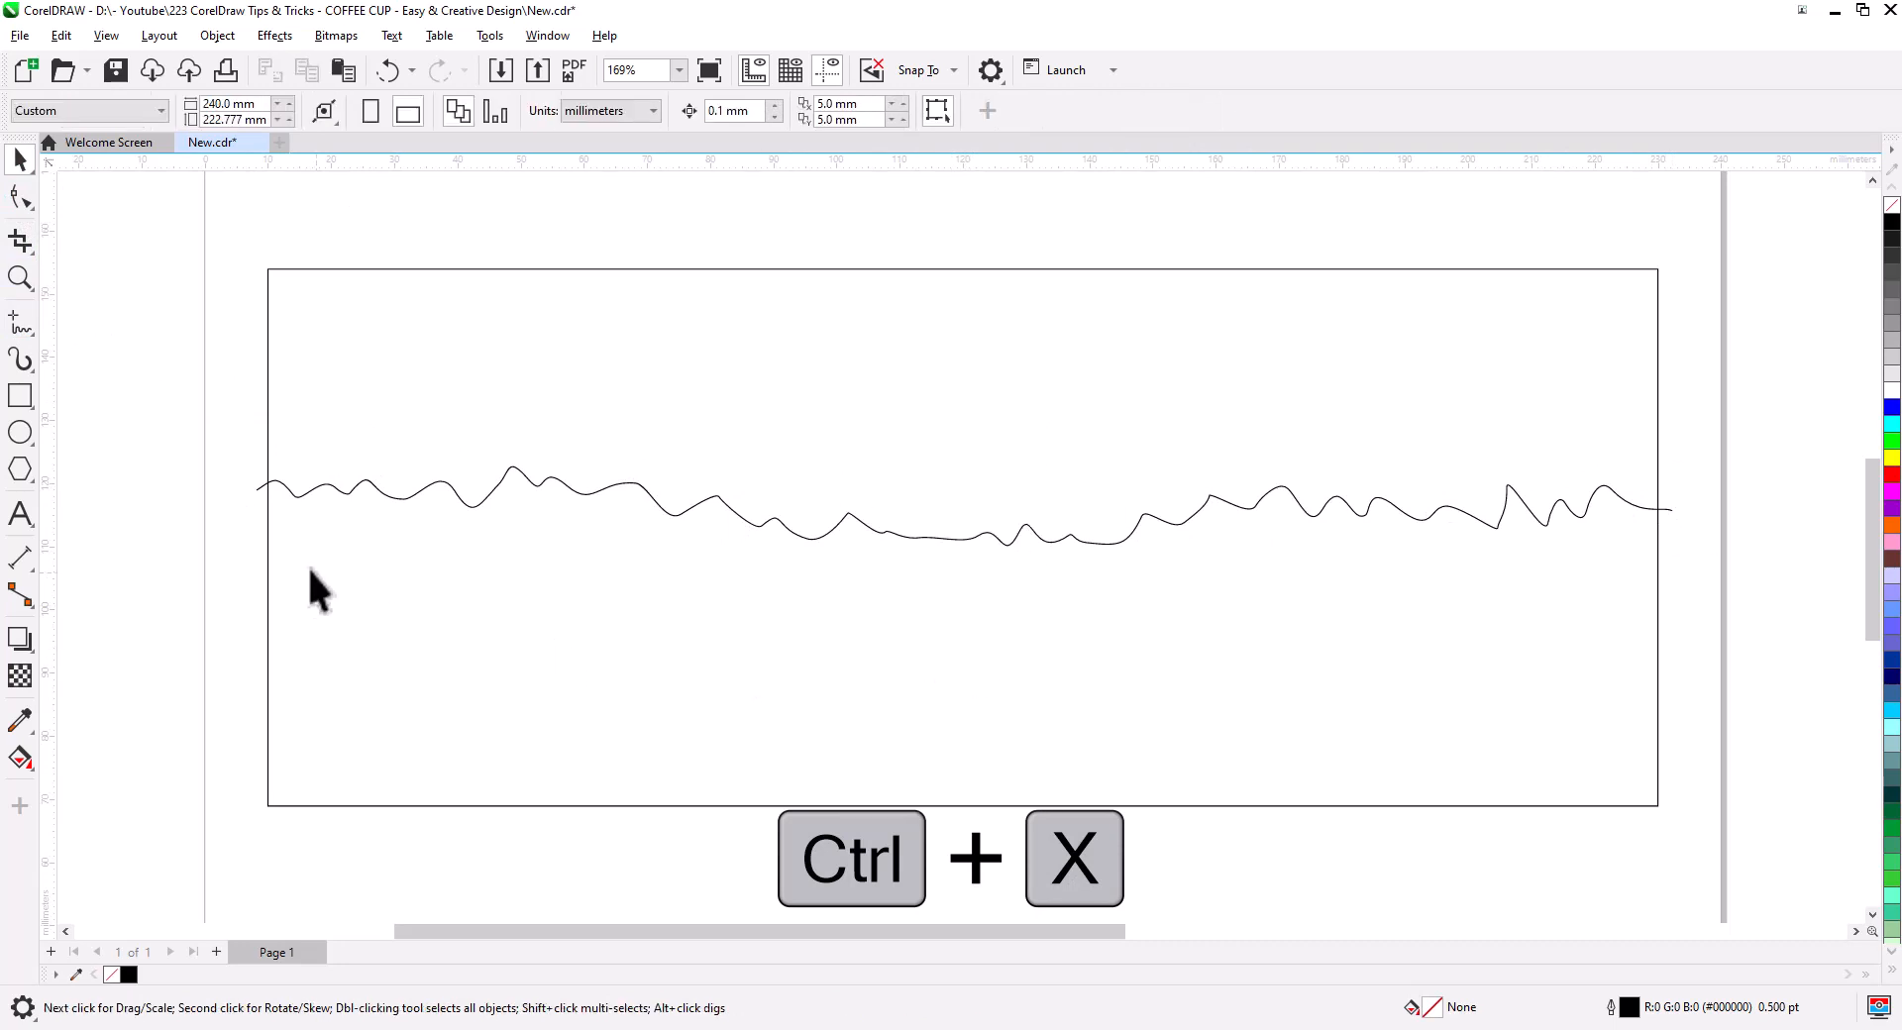
click(28, 772)
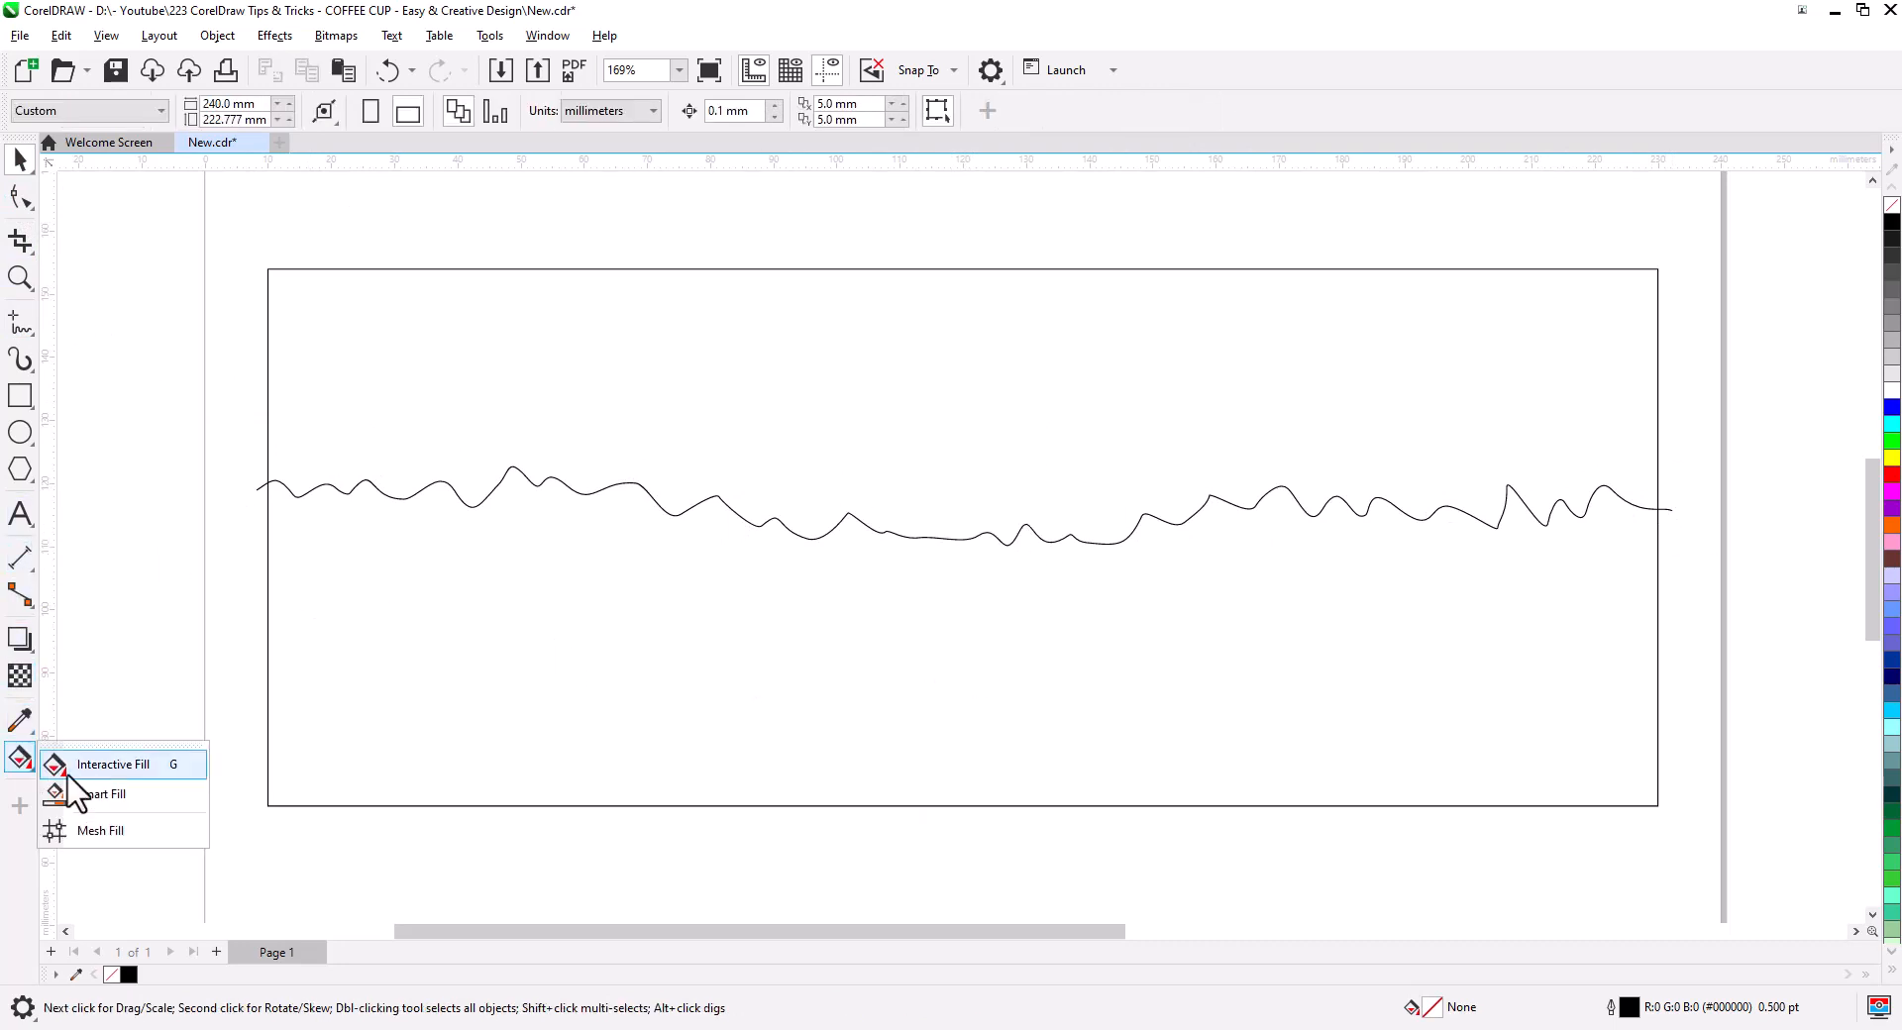
- Smart Fill the regions above and below the wavy line with green
click(89, 793)
click(896, 462)
click(741, 667)
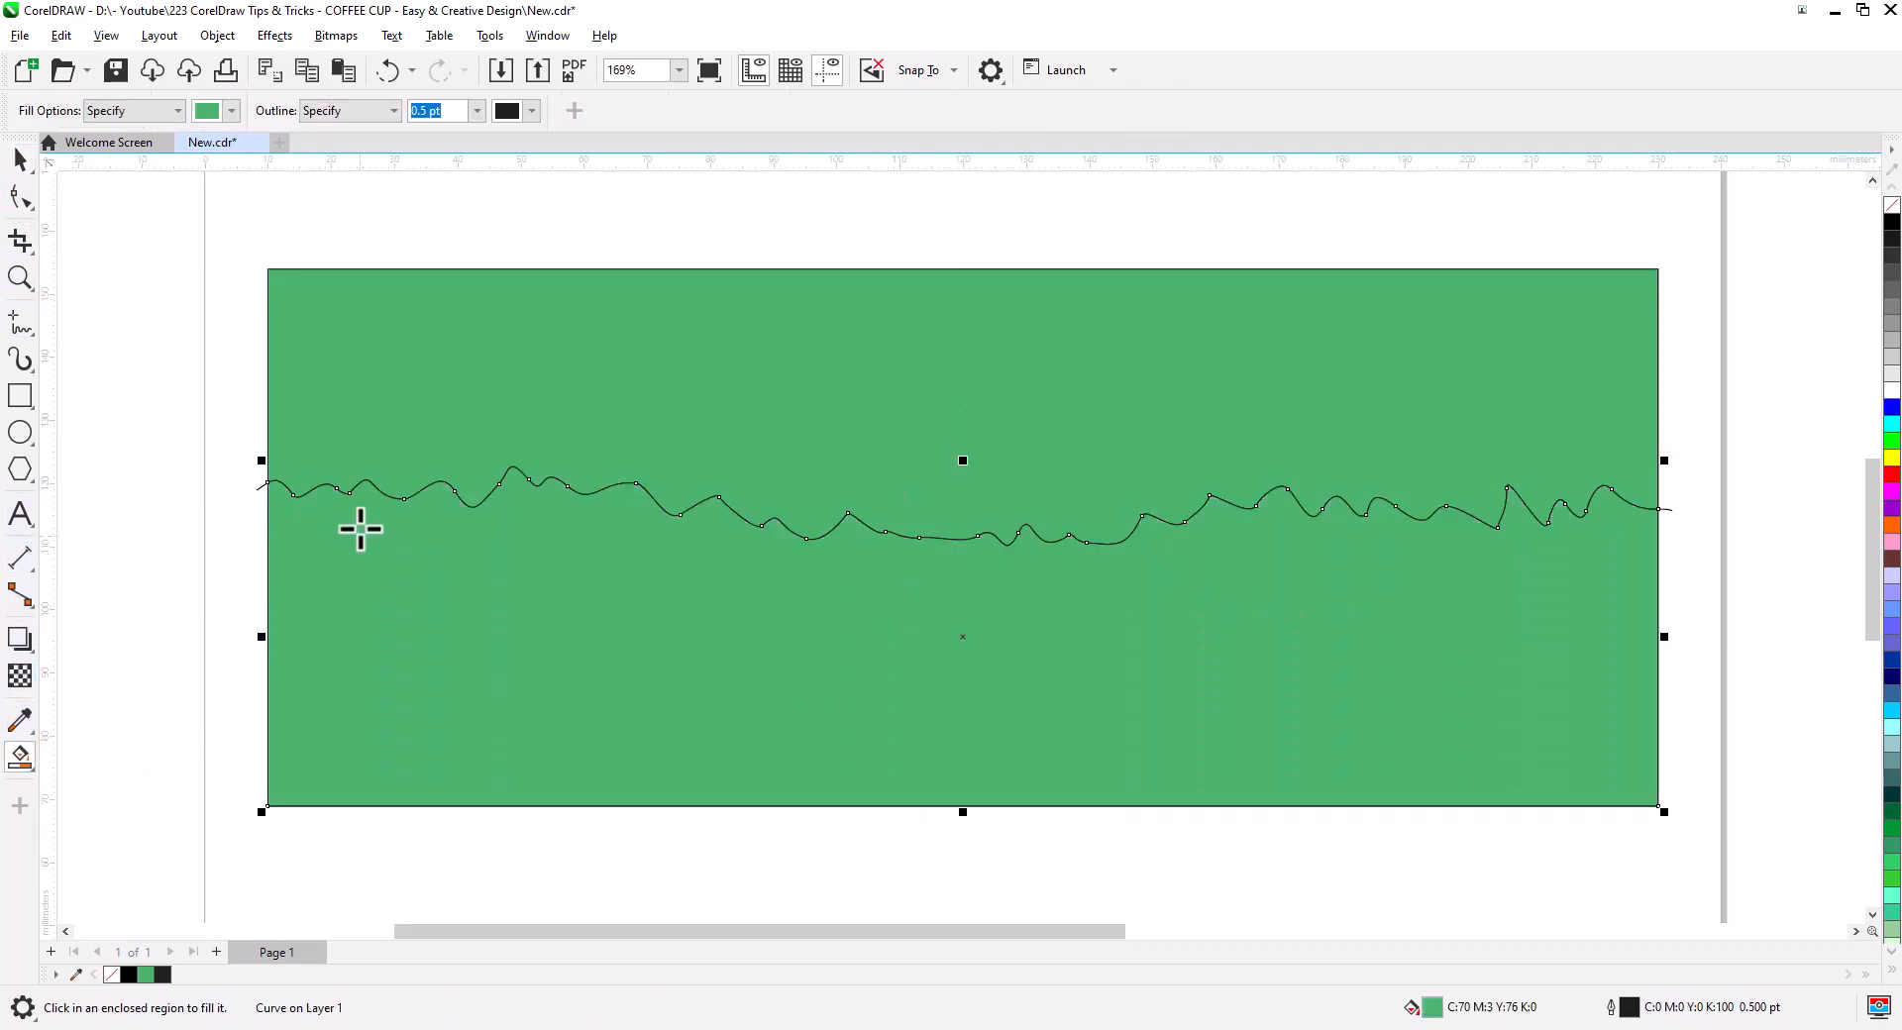
- Send the green fill shape To Back of Page
click(40, 164)
click(232, 515)
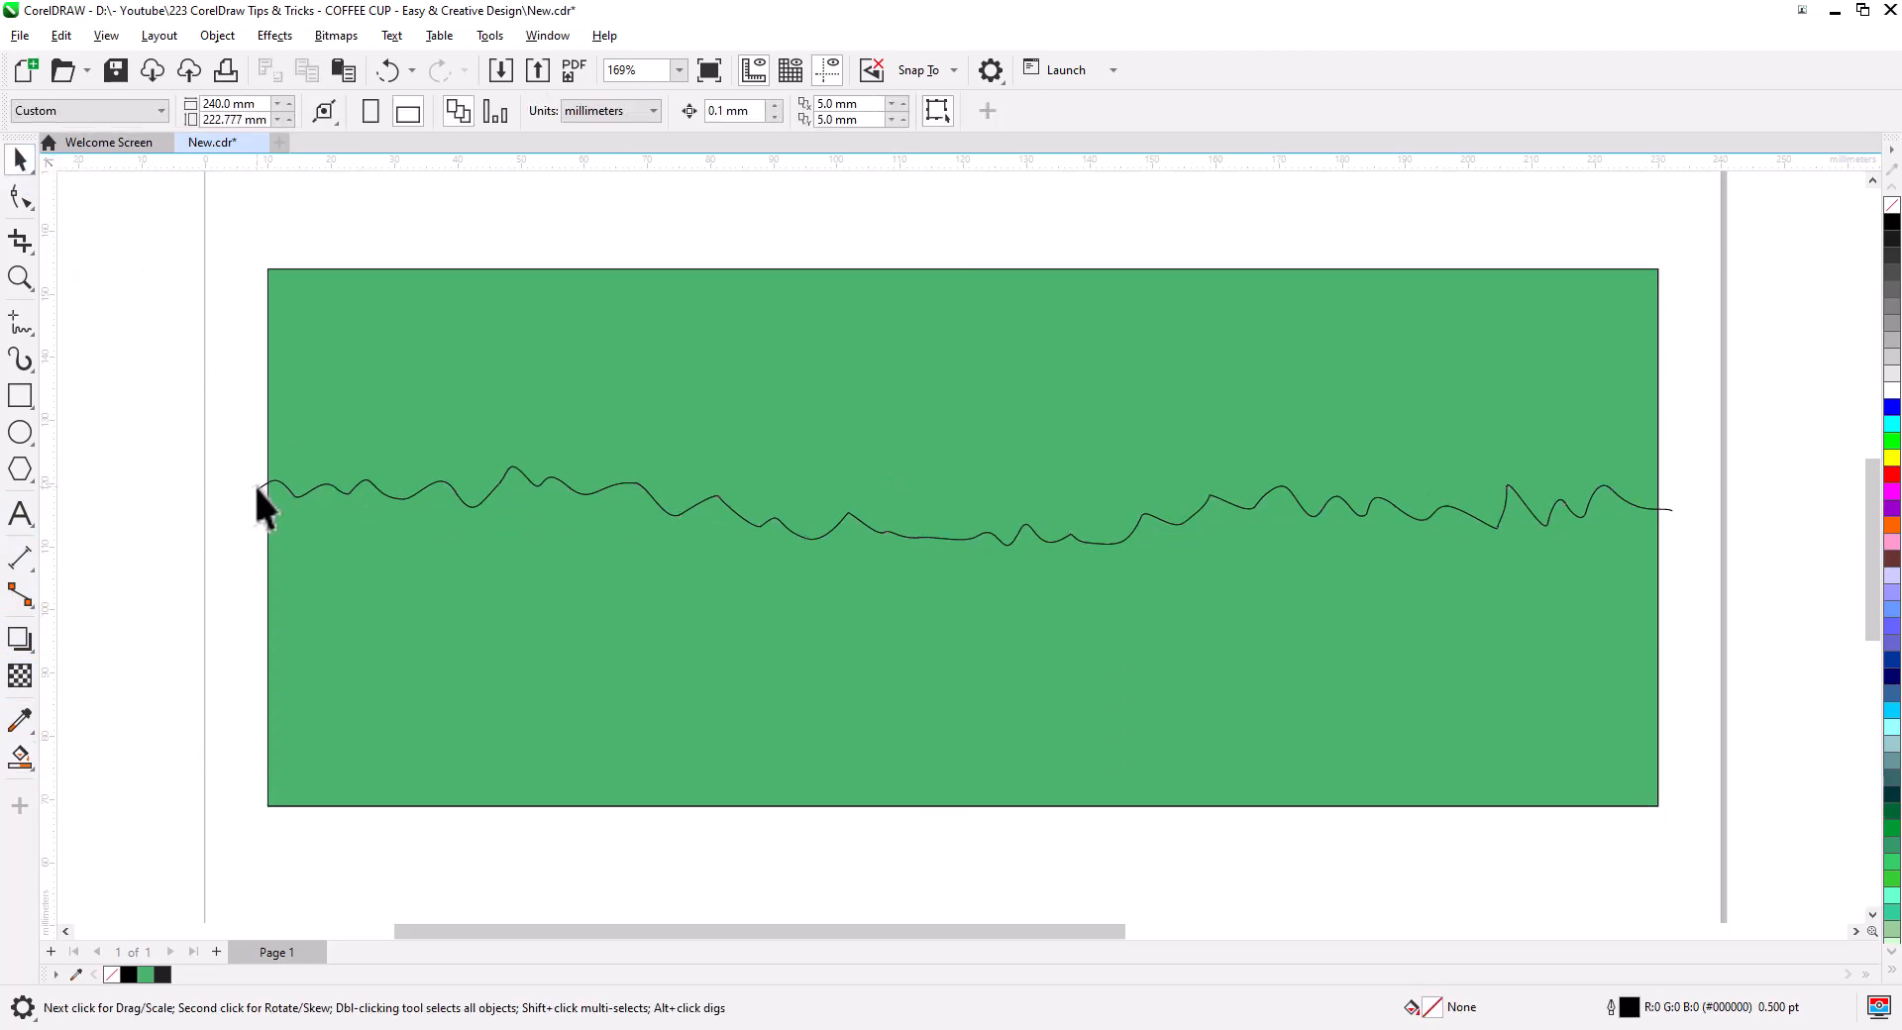
click(259, 491)
click(467, 391)
right_click(473, 394)
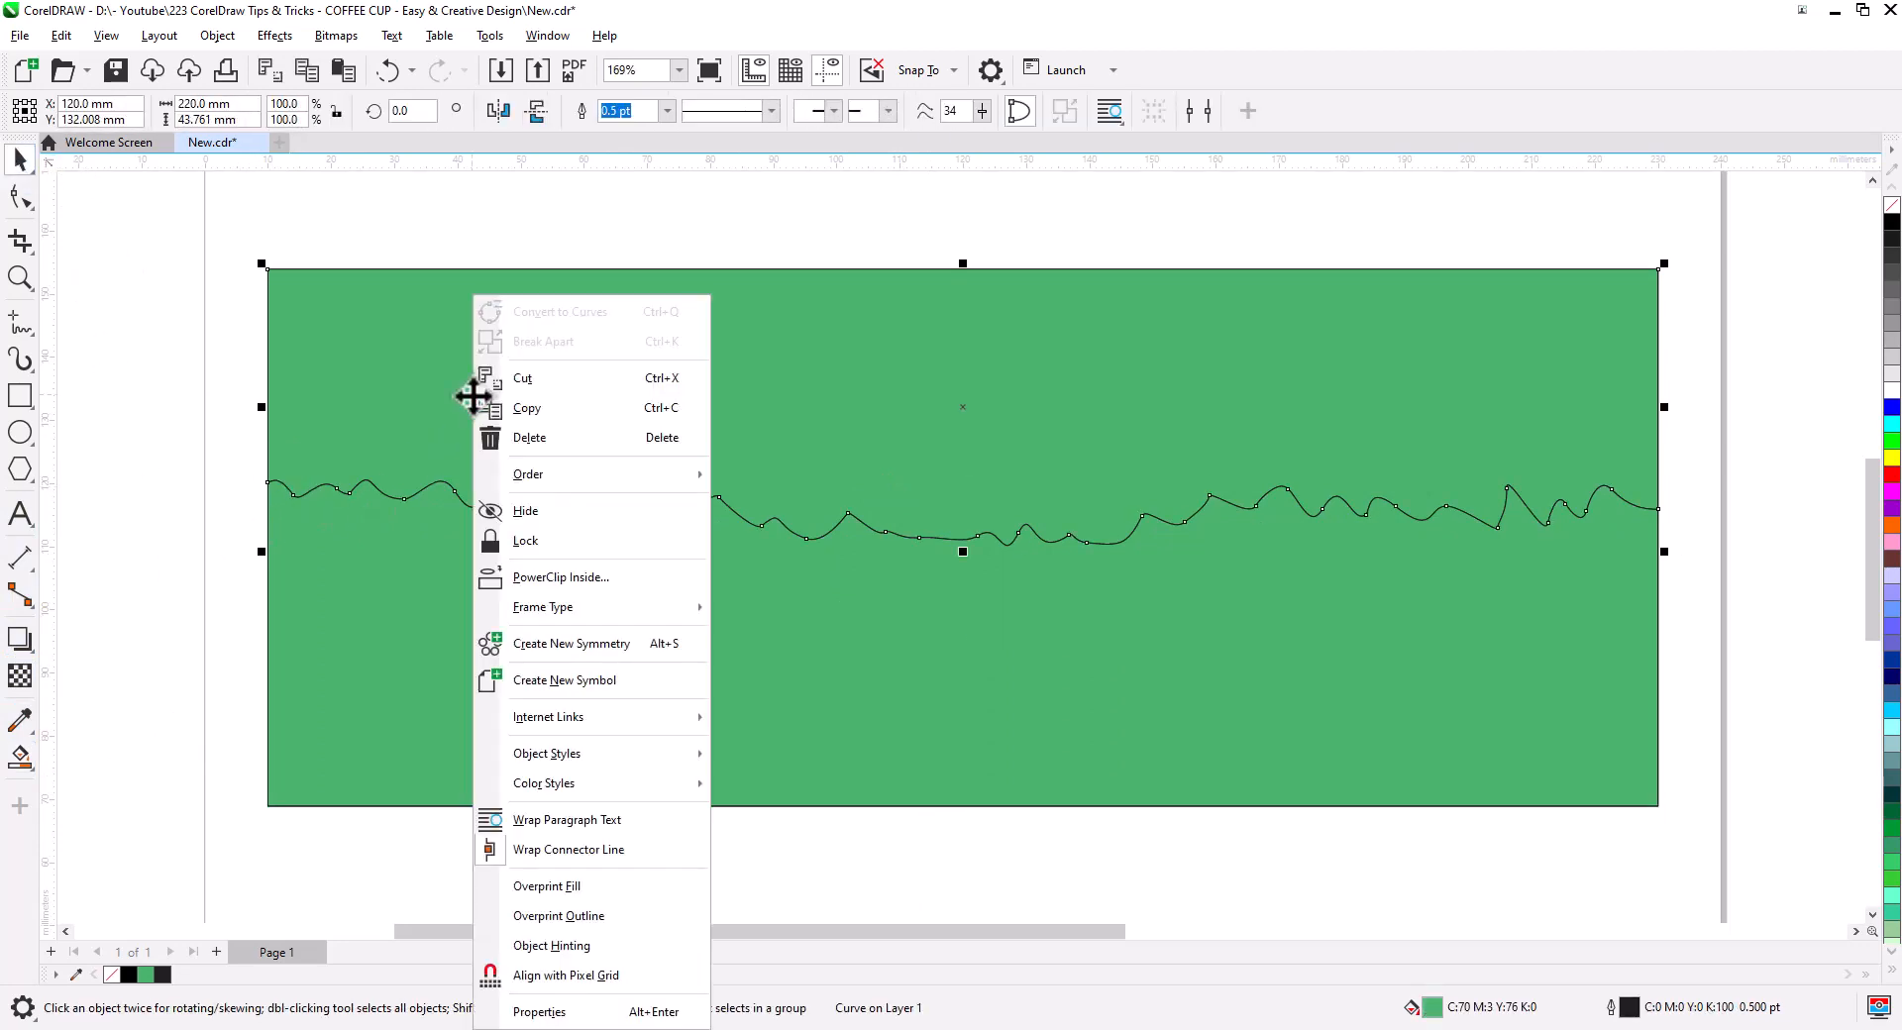
mouse_move(590, 474)
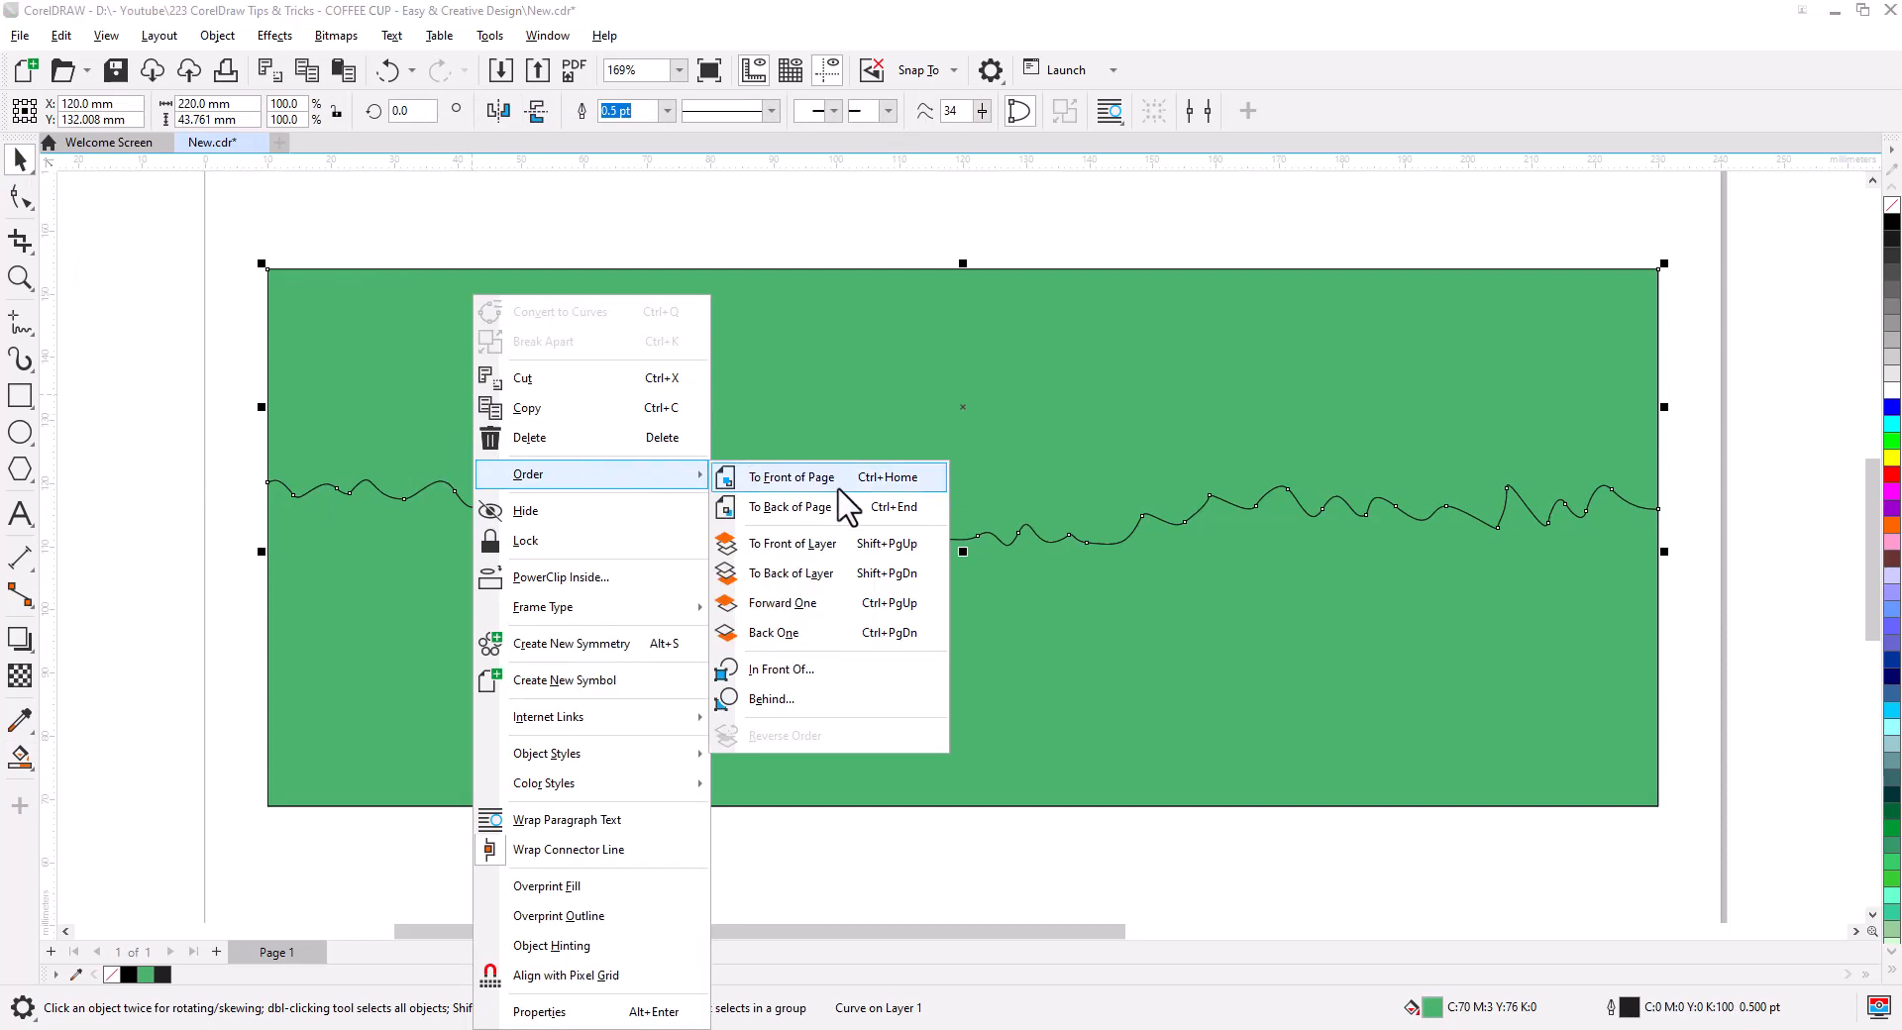
click(842, 513)
- Delete the empty page rectangle and paste the owl back in the centre
click(195, 426)
click(348, 401)
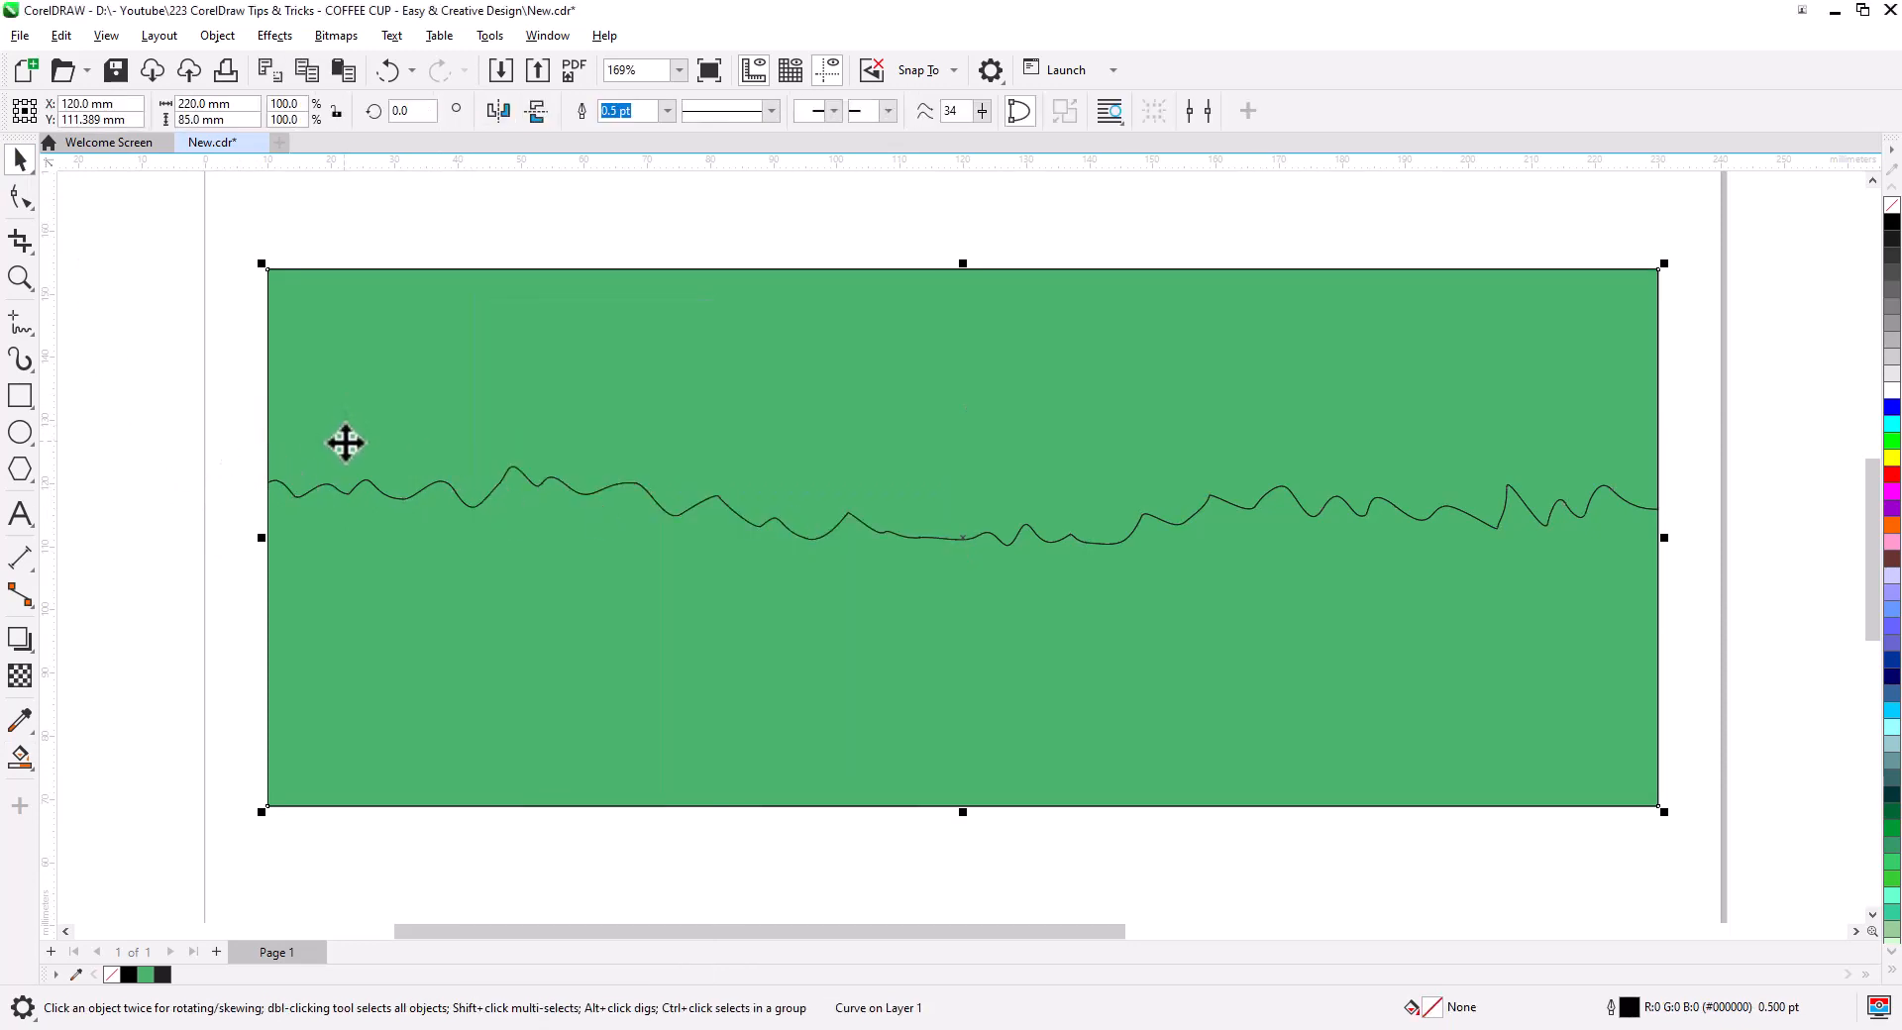
key(Delete)
key(ctrl+v)
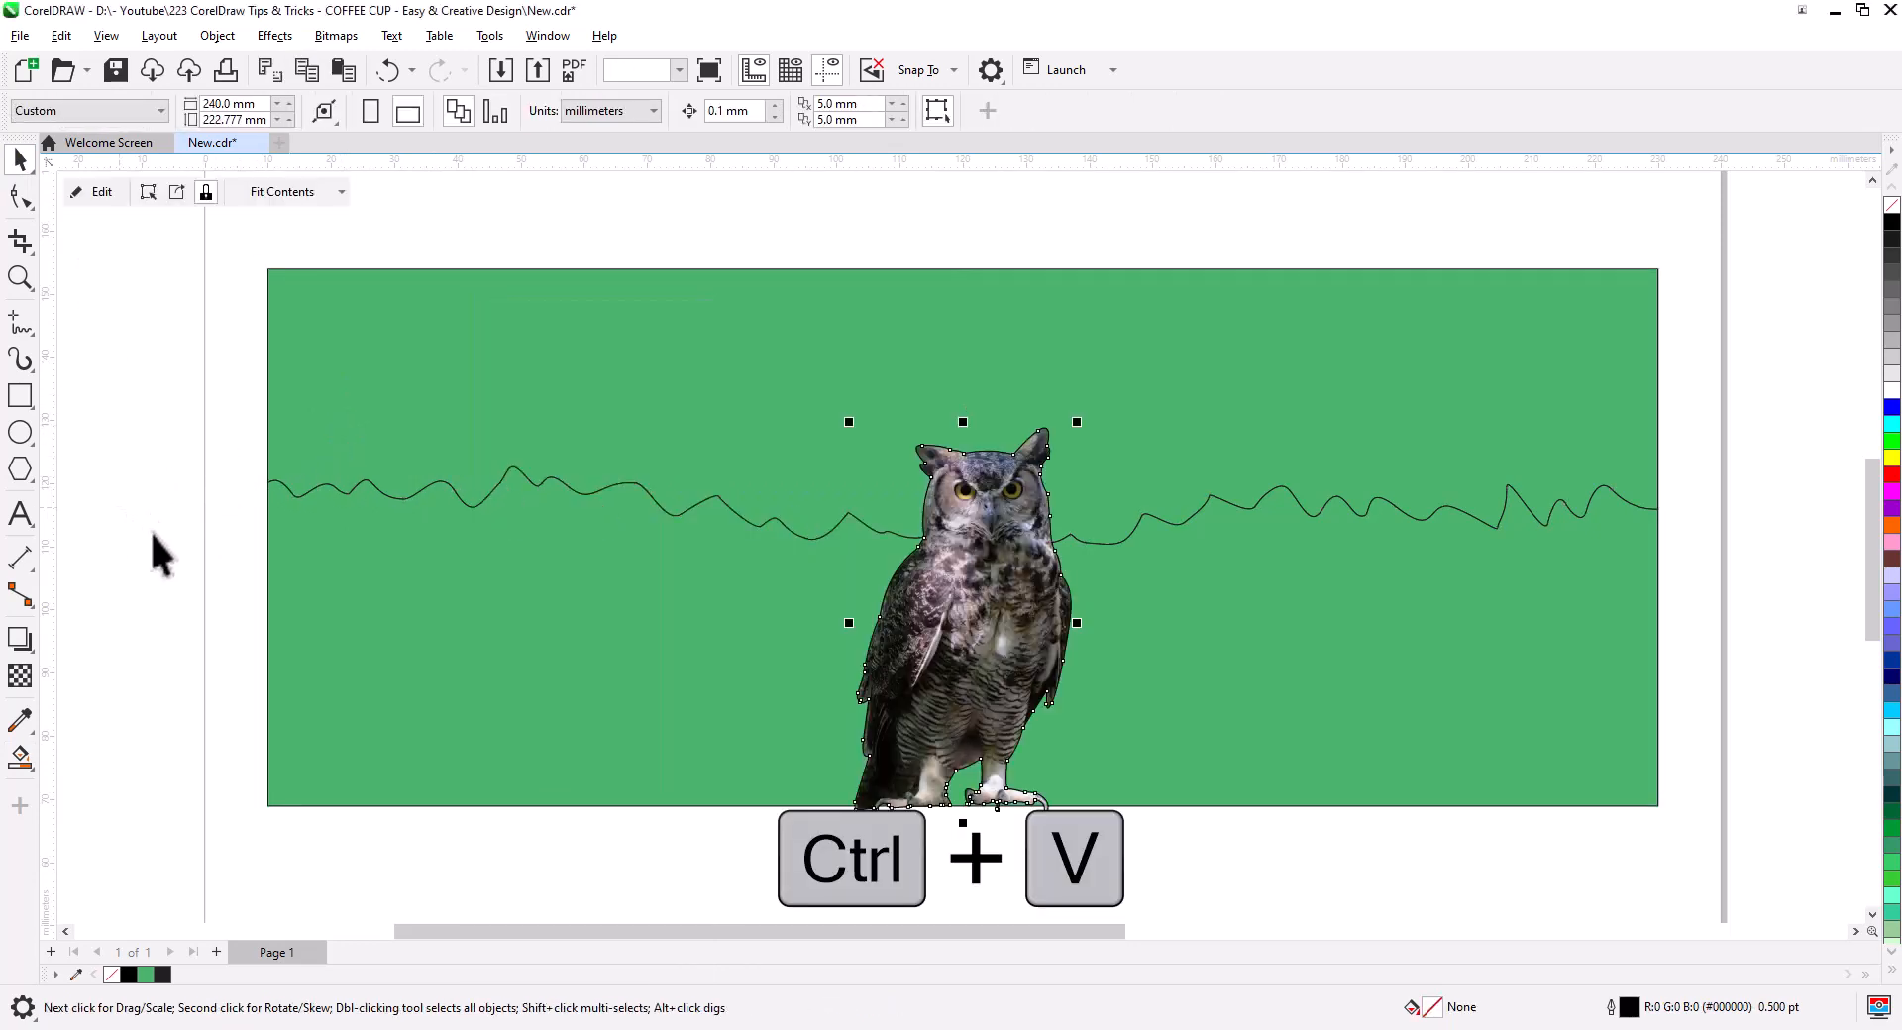
drag(1084, 857, 957, 821)
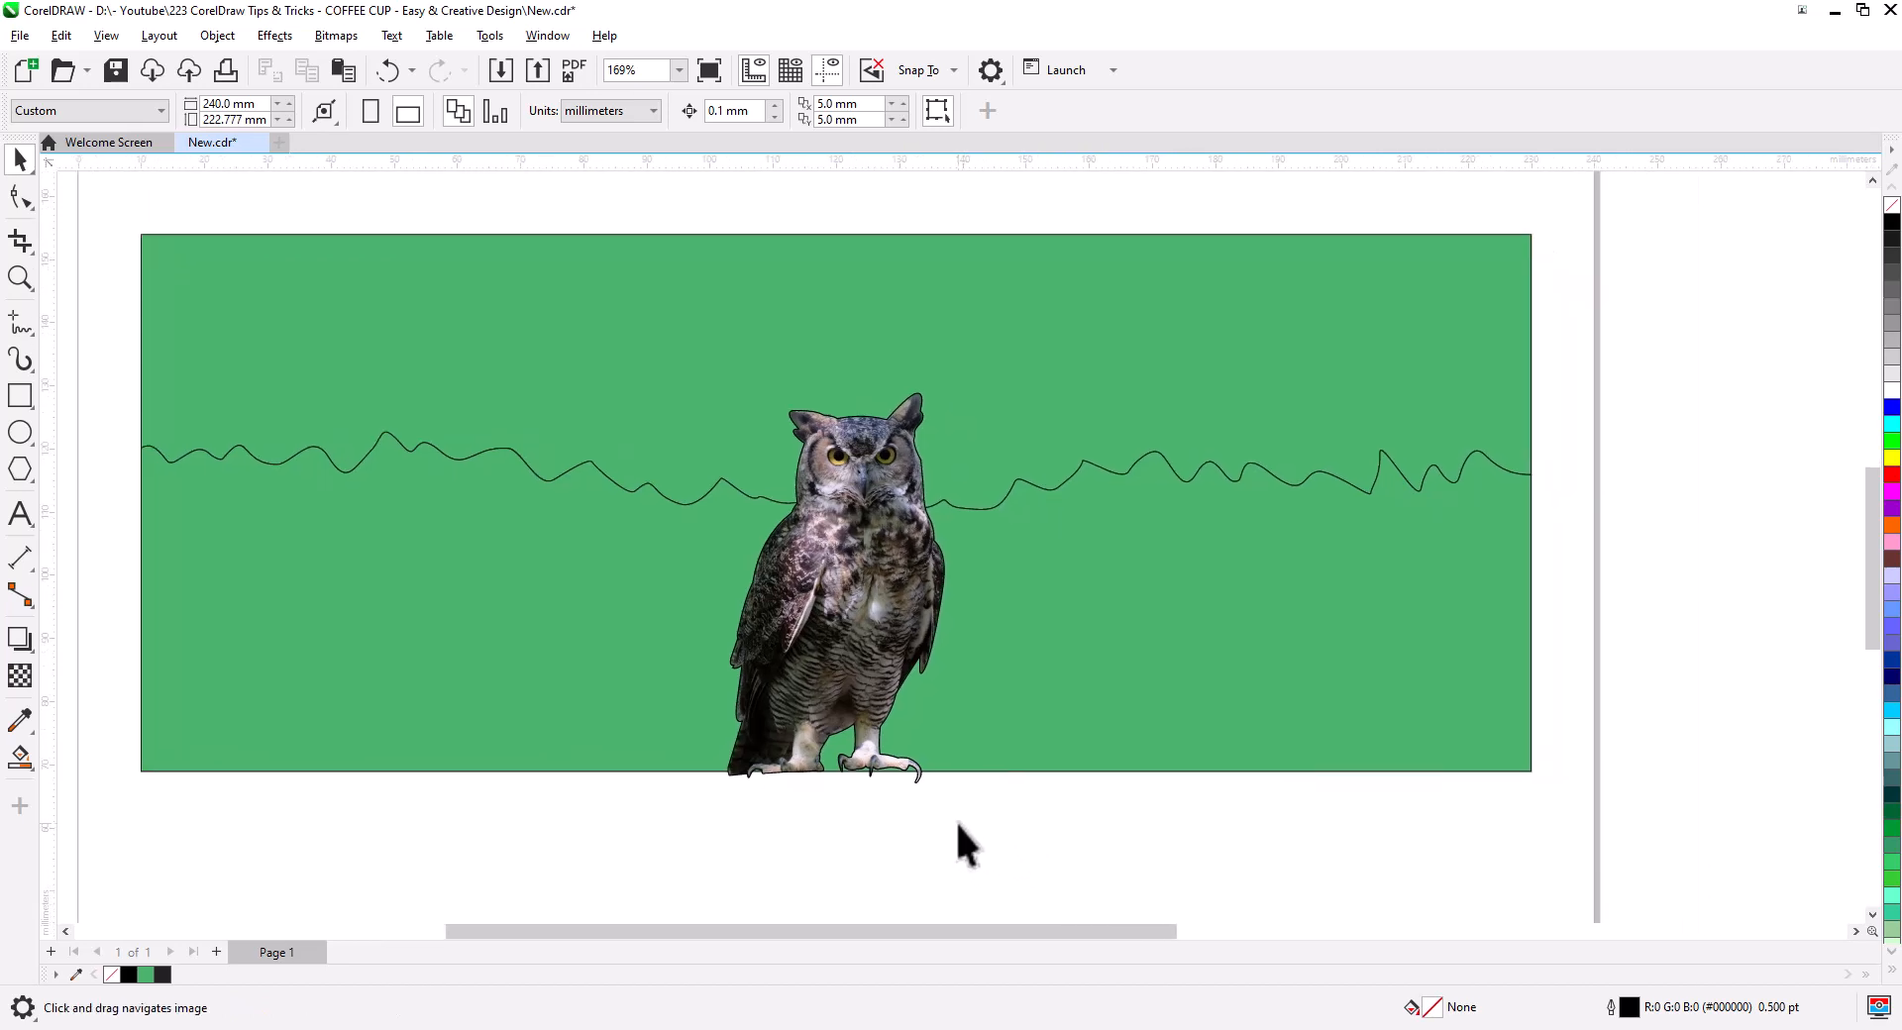
scroll(901, 606, up, 2)
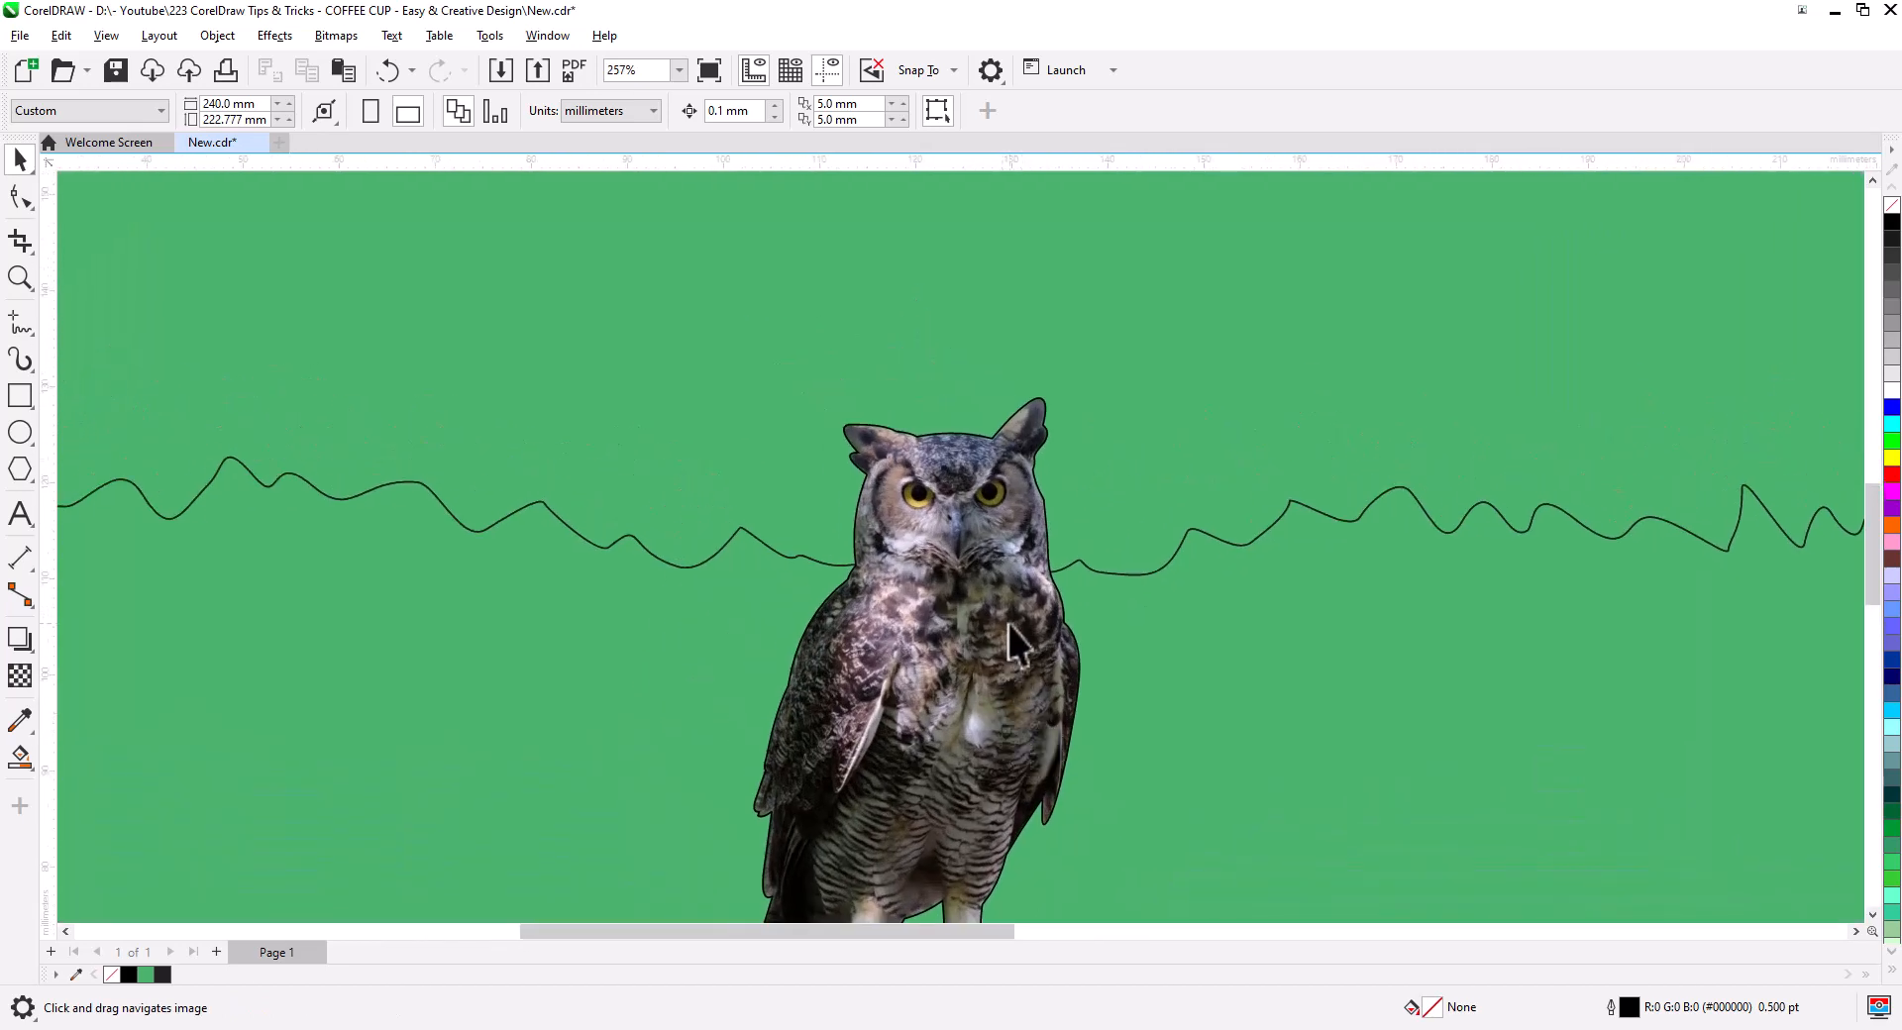
- Bring the wavy line To Front of Page, in front of the owl
scroll(999, 594, up, 2)
right_click(1176, 416)
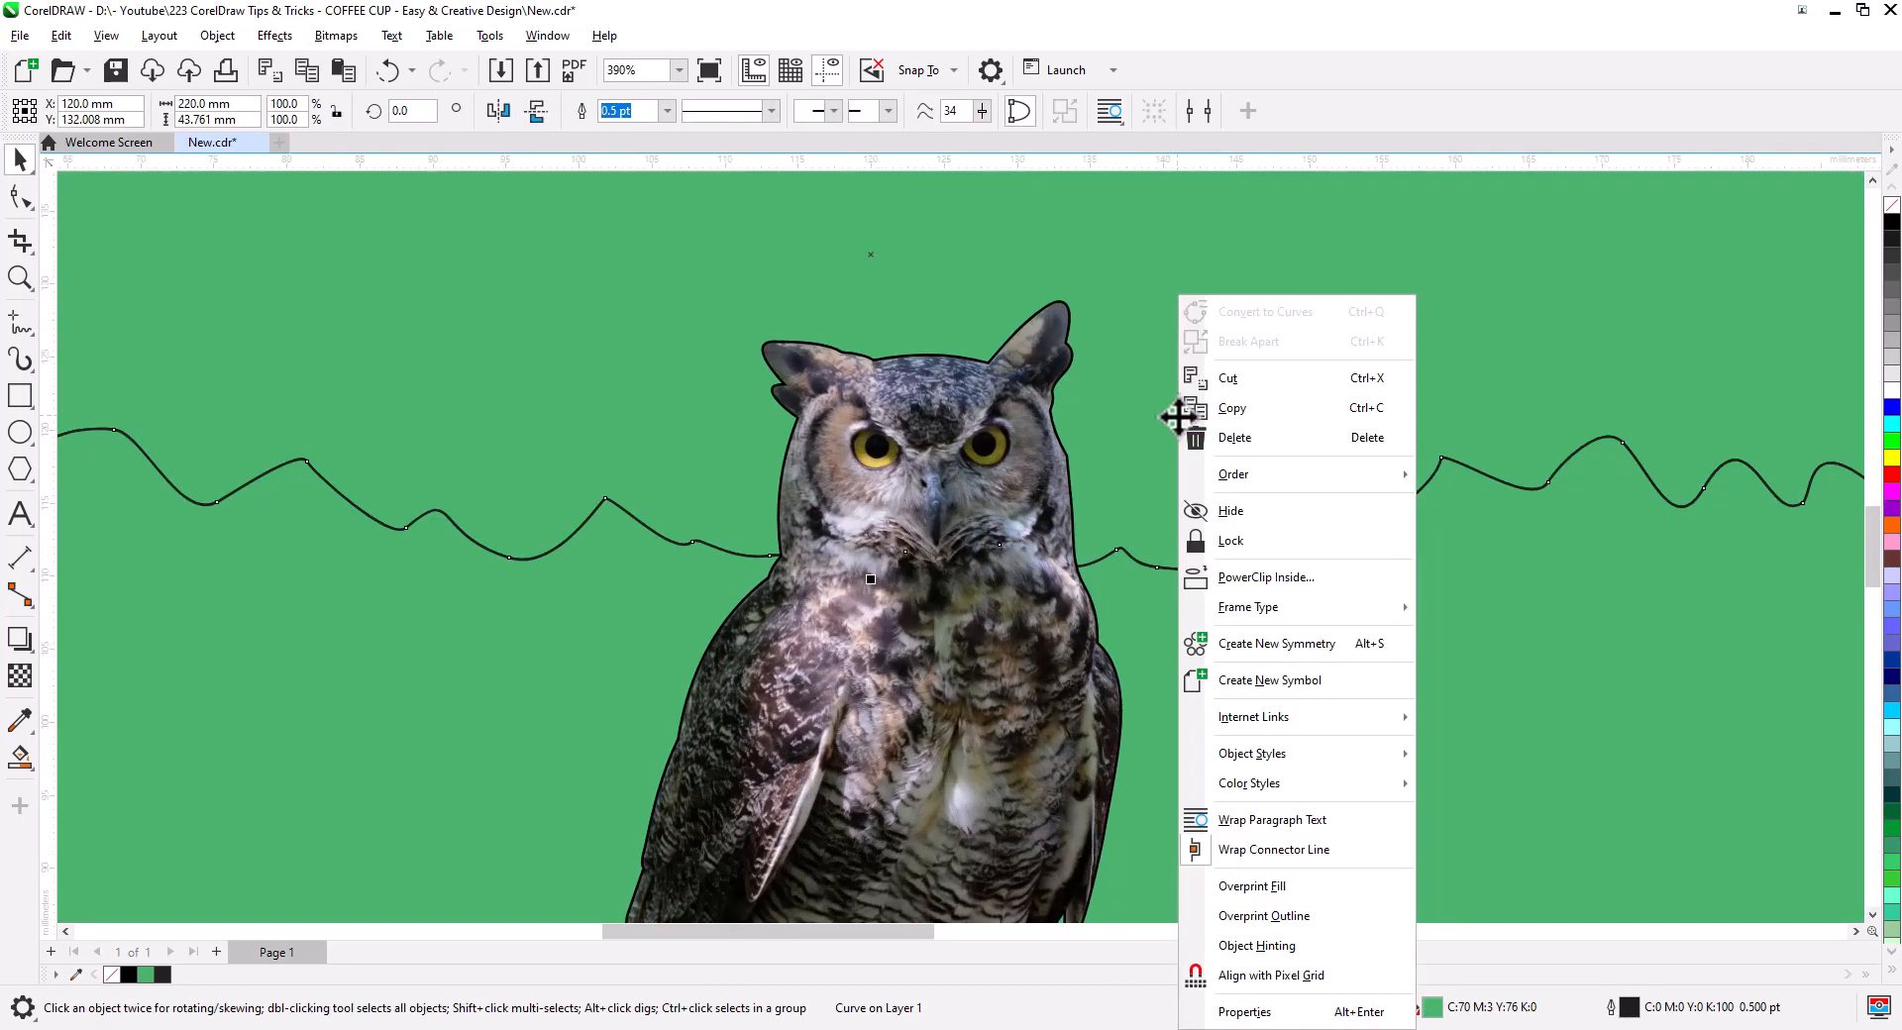
mouse_move(1276, 474)
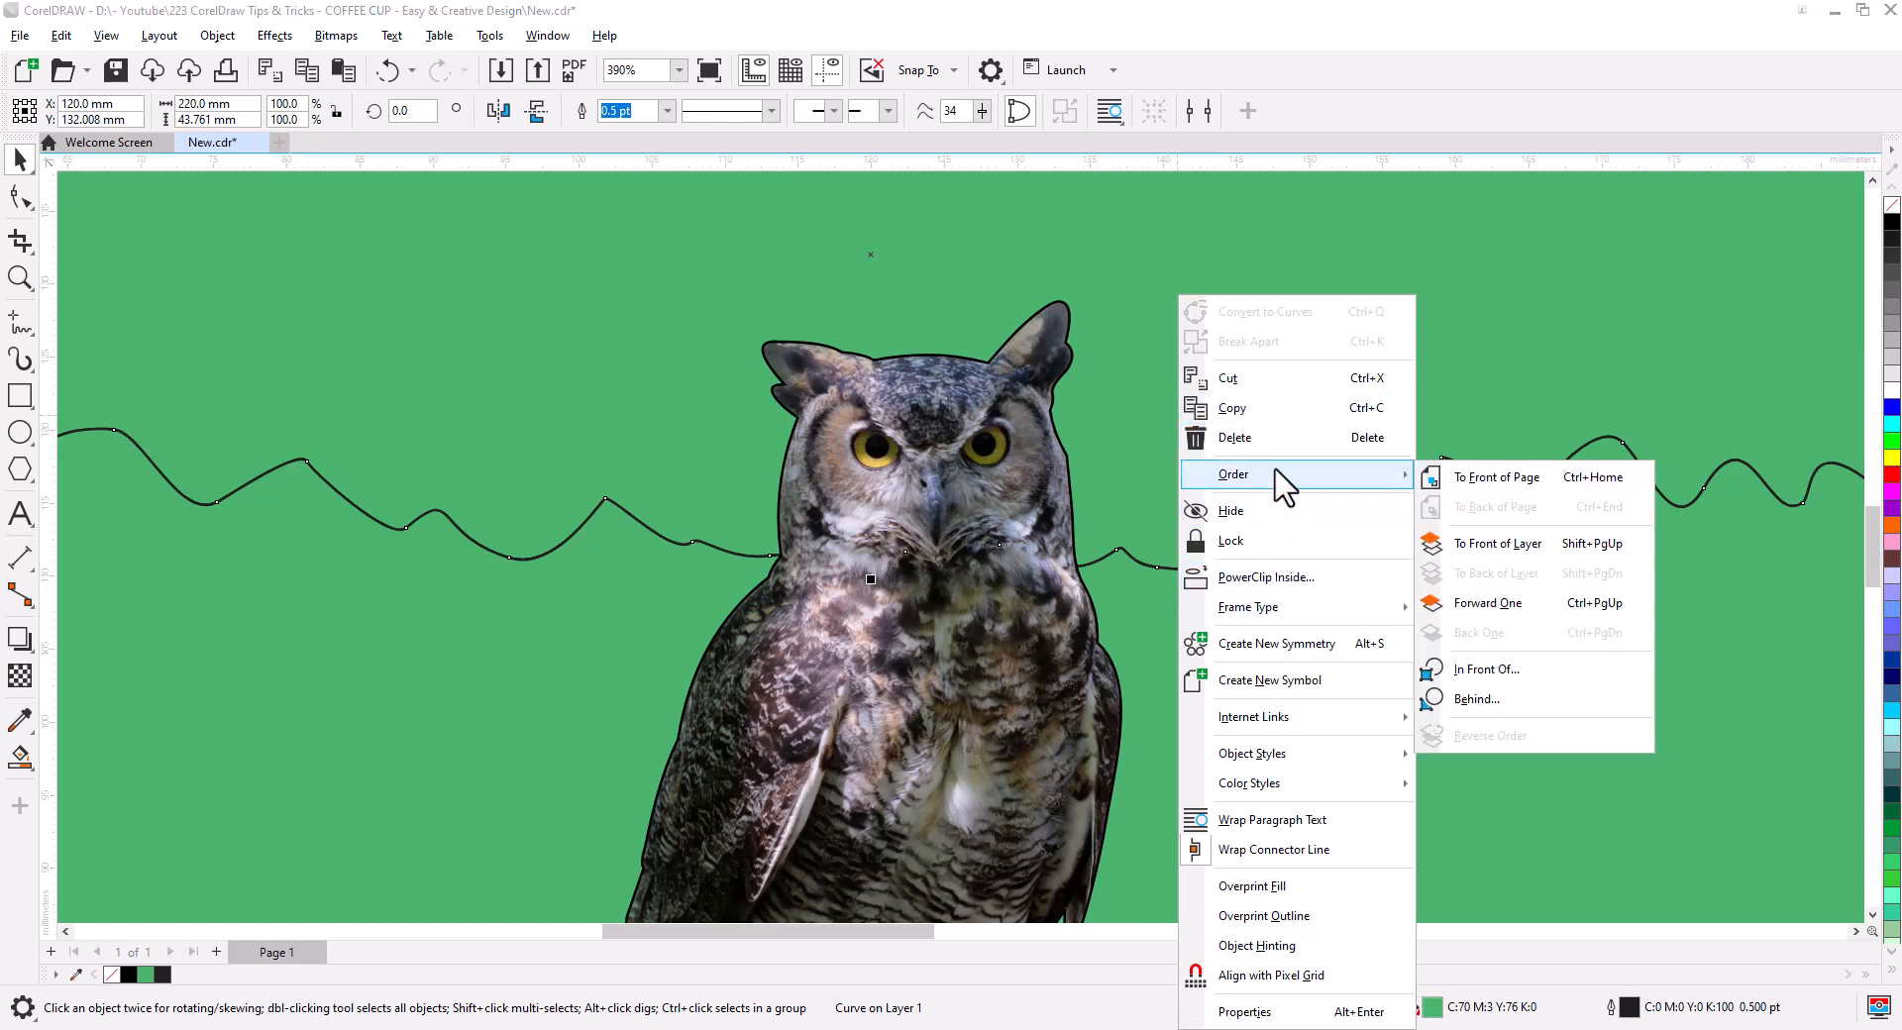
click(1494, 479)
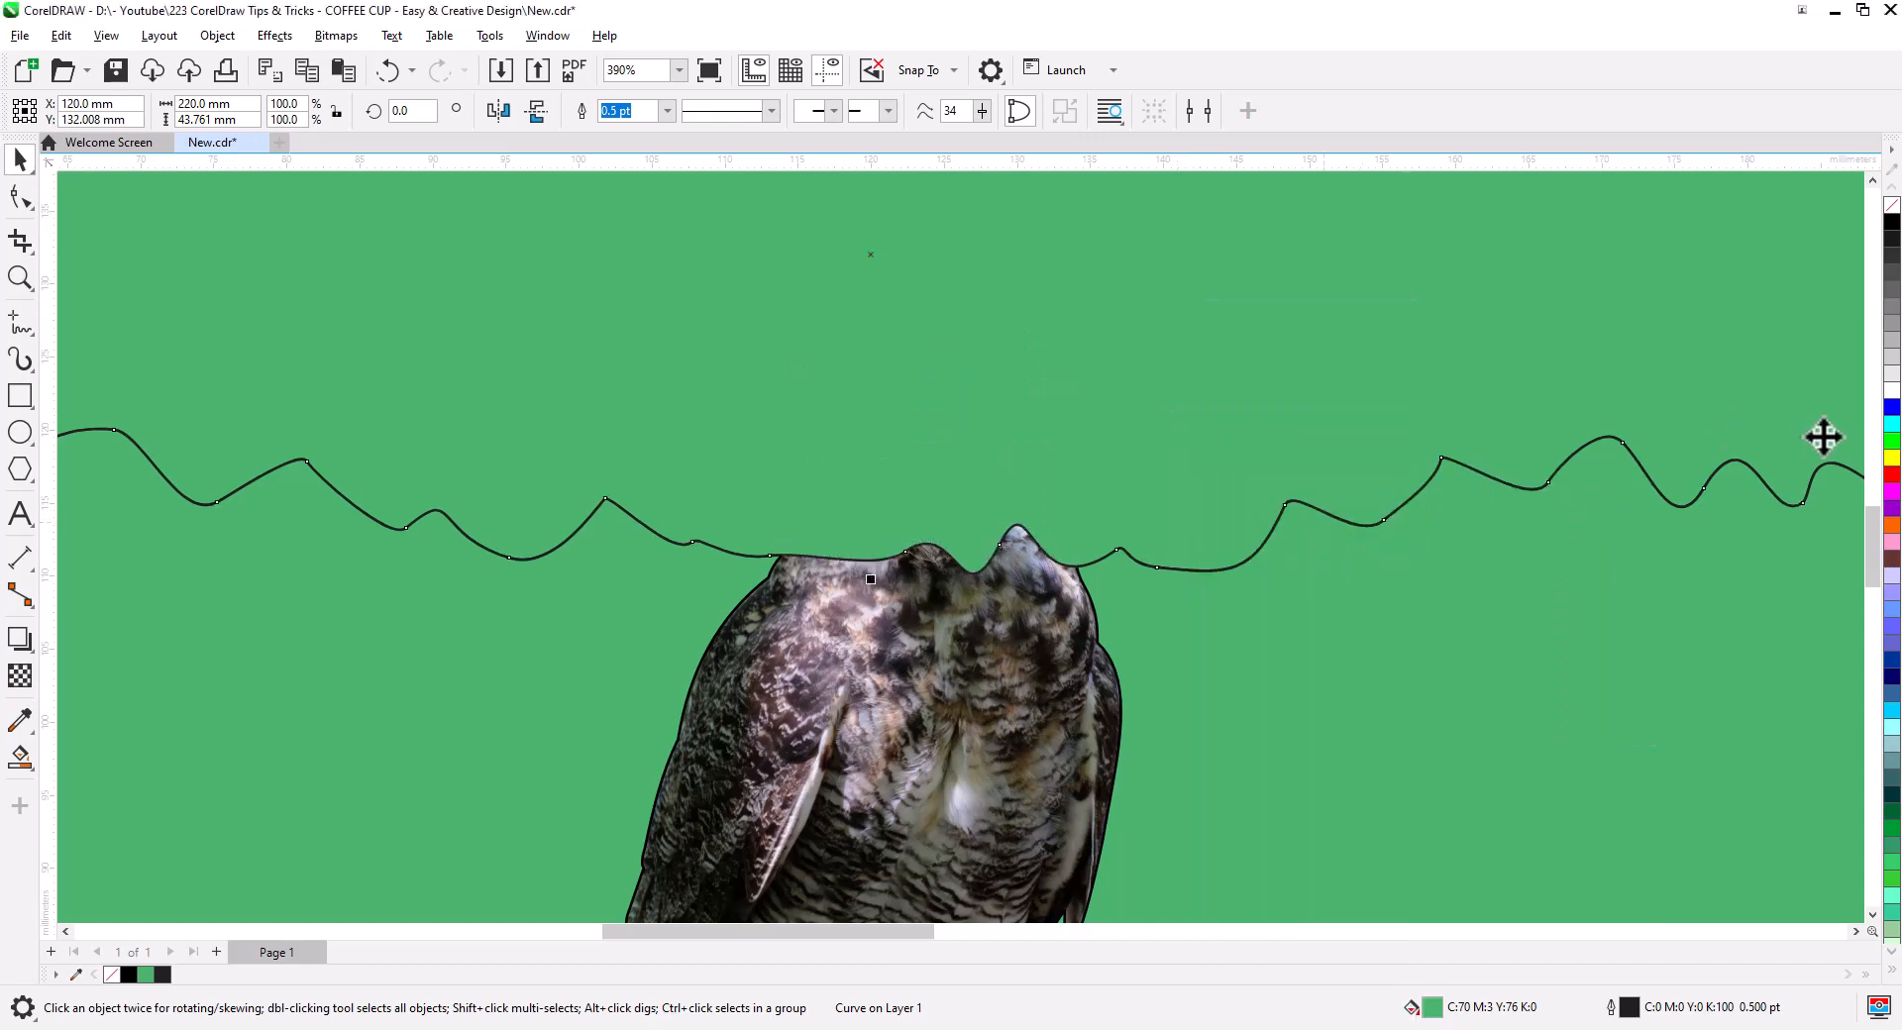
- Set the area above the wavy line to no fill and Smart Fill the owl's body green
click(1893, 207)
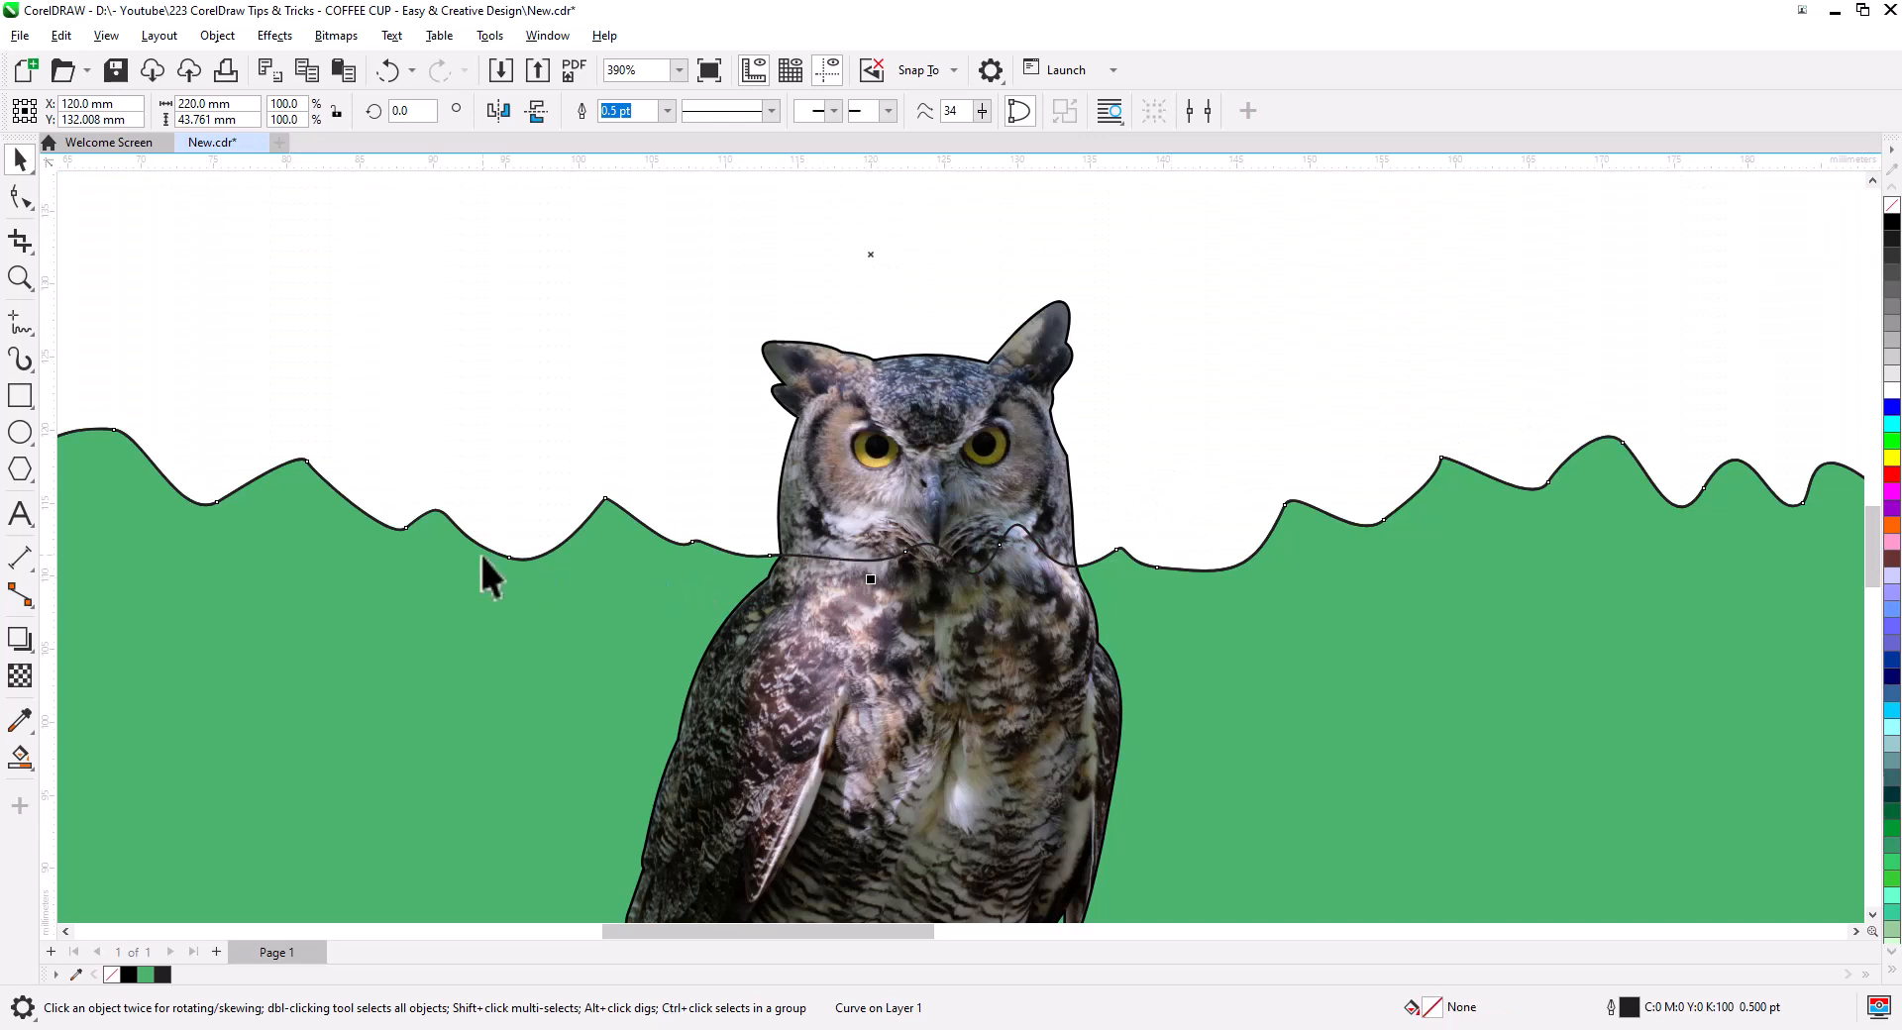
drag(607, 667, 567, 597)
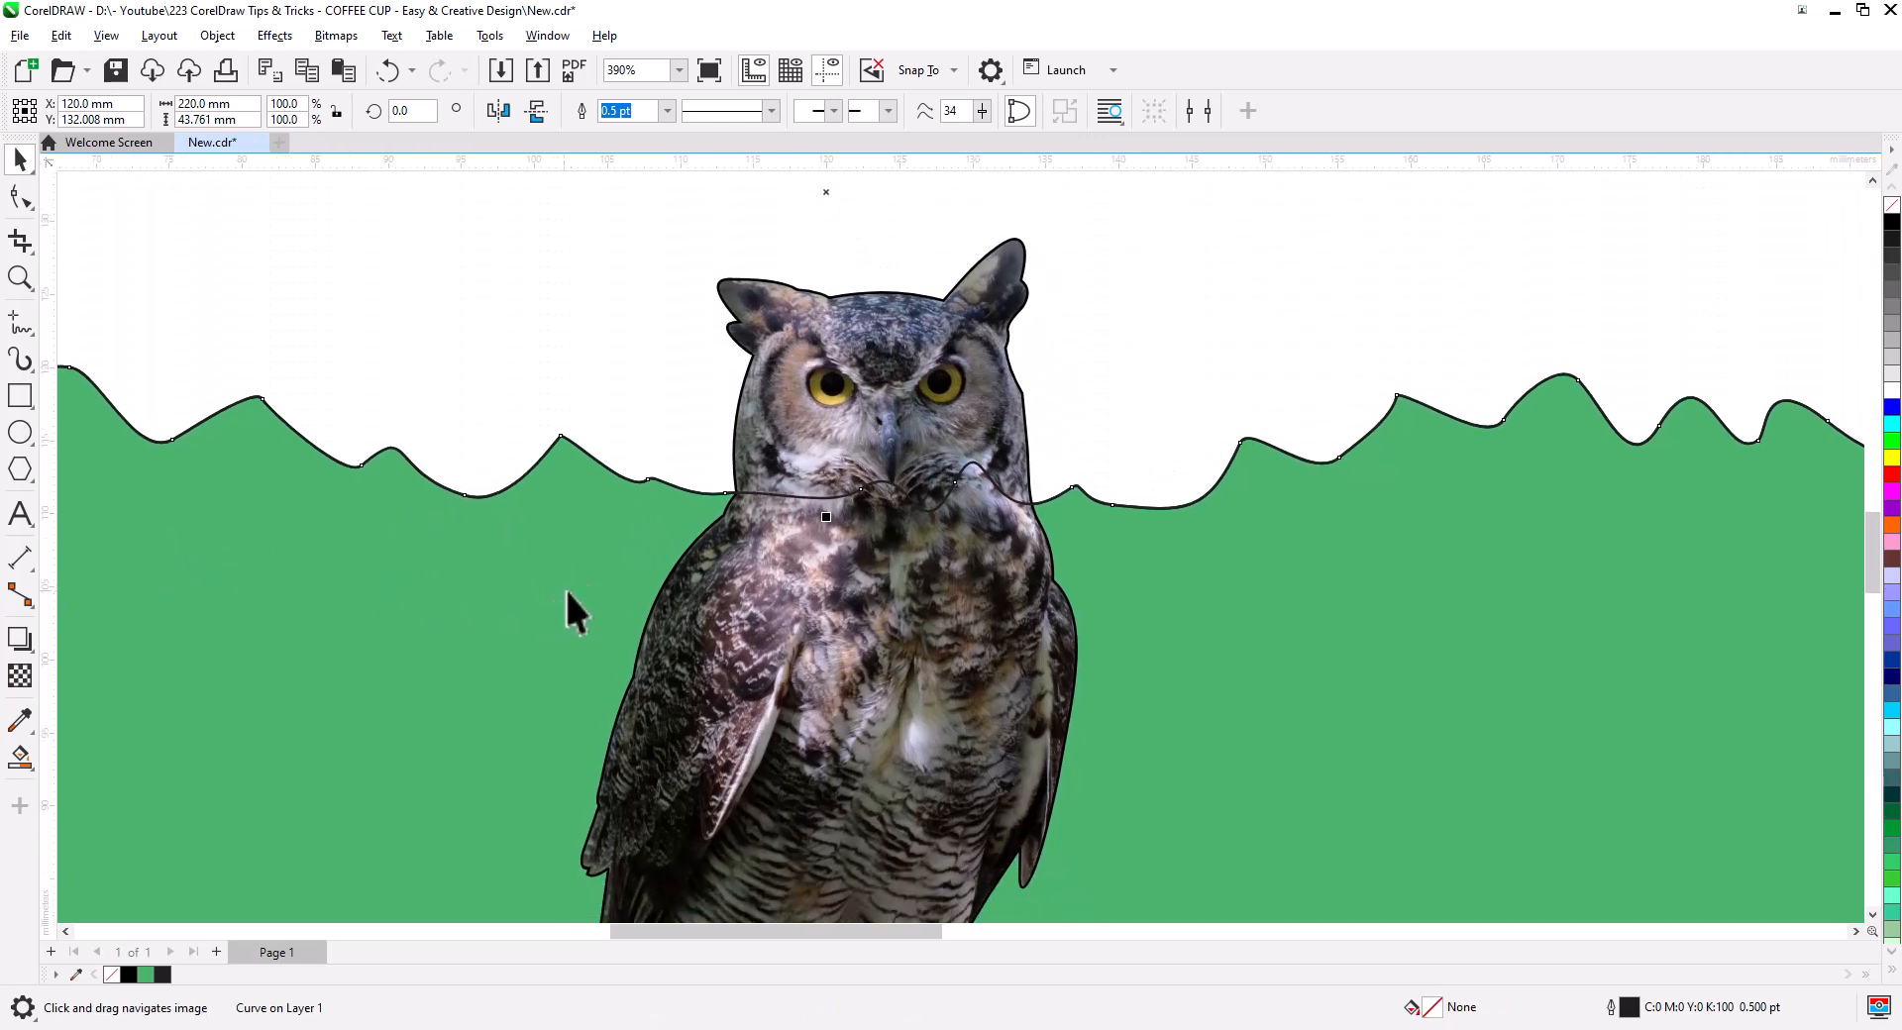
drag(673, 649, 675, 461)
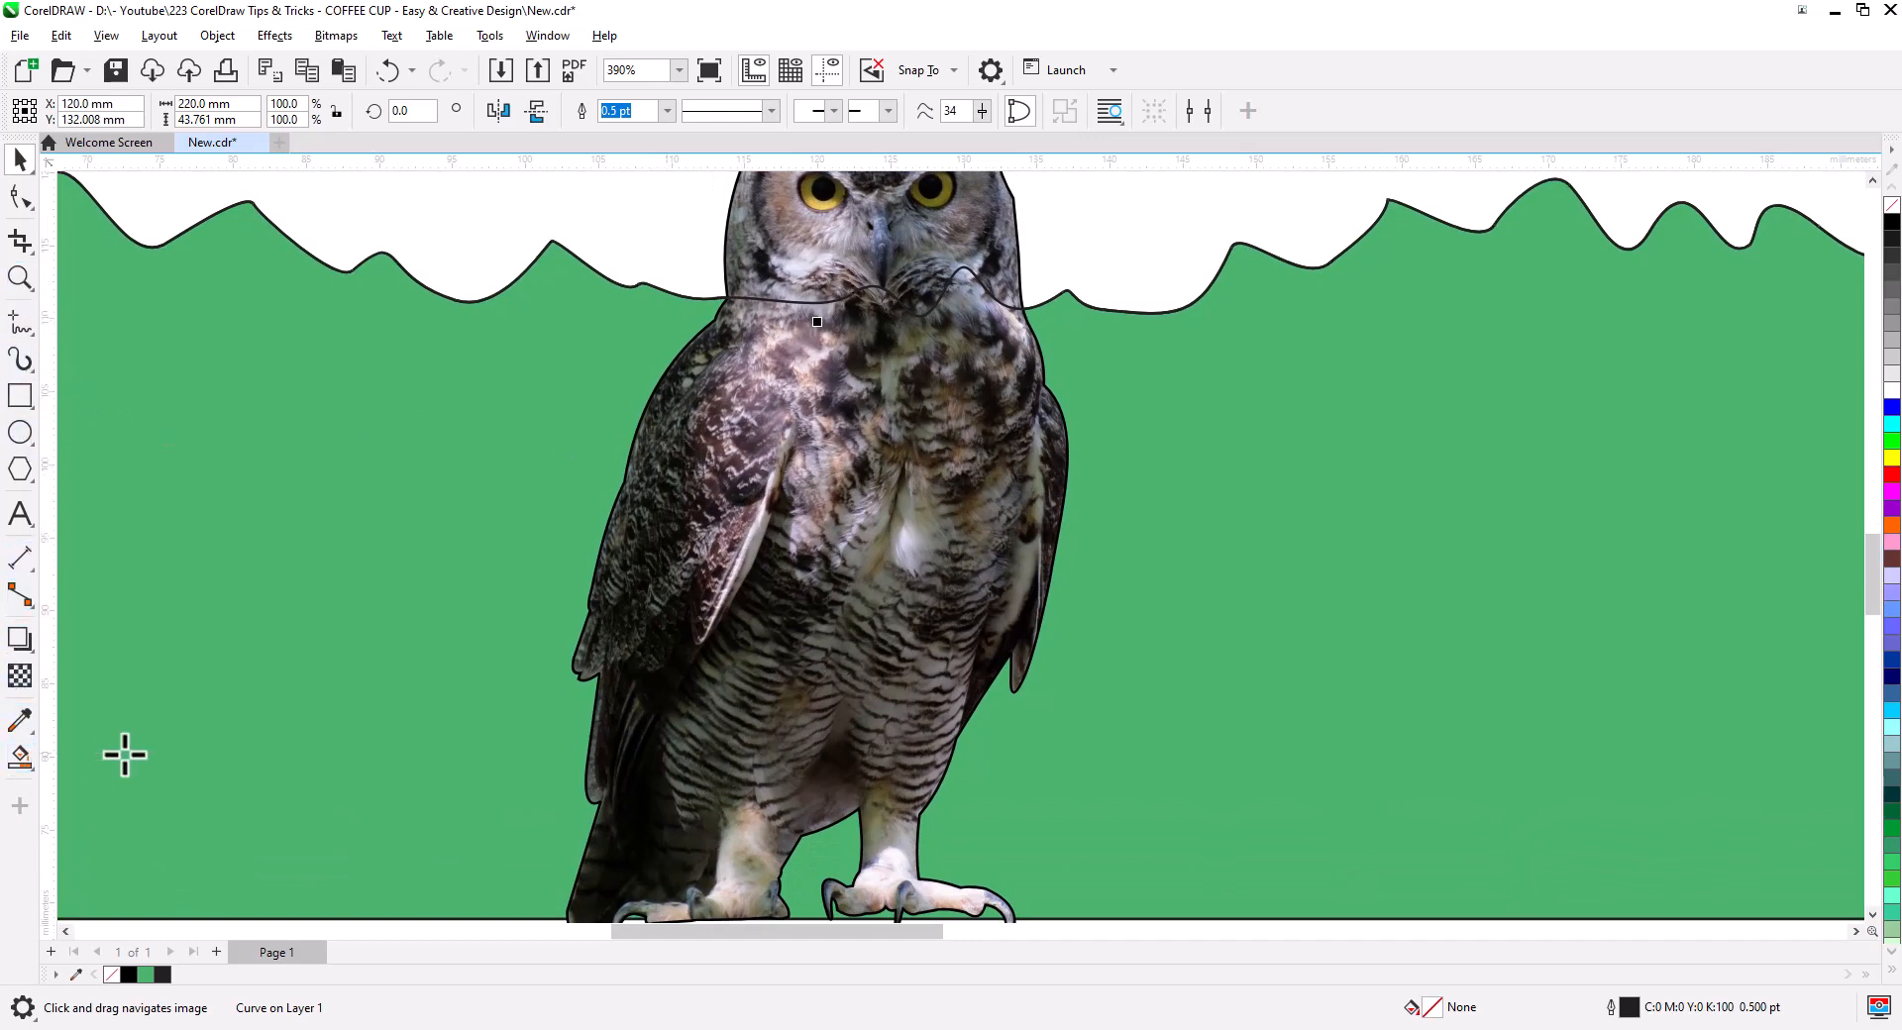
click(20, 757)
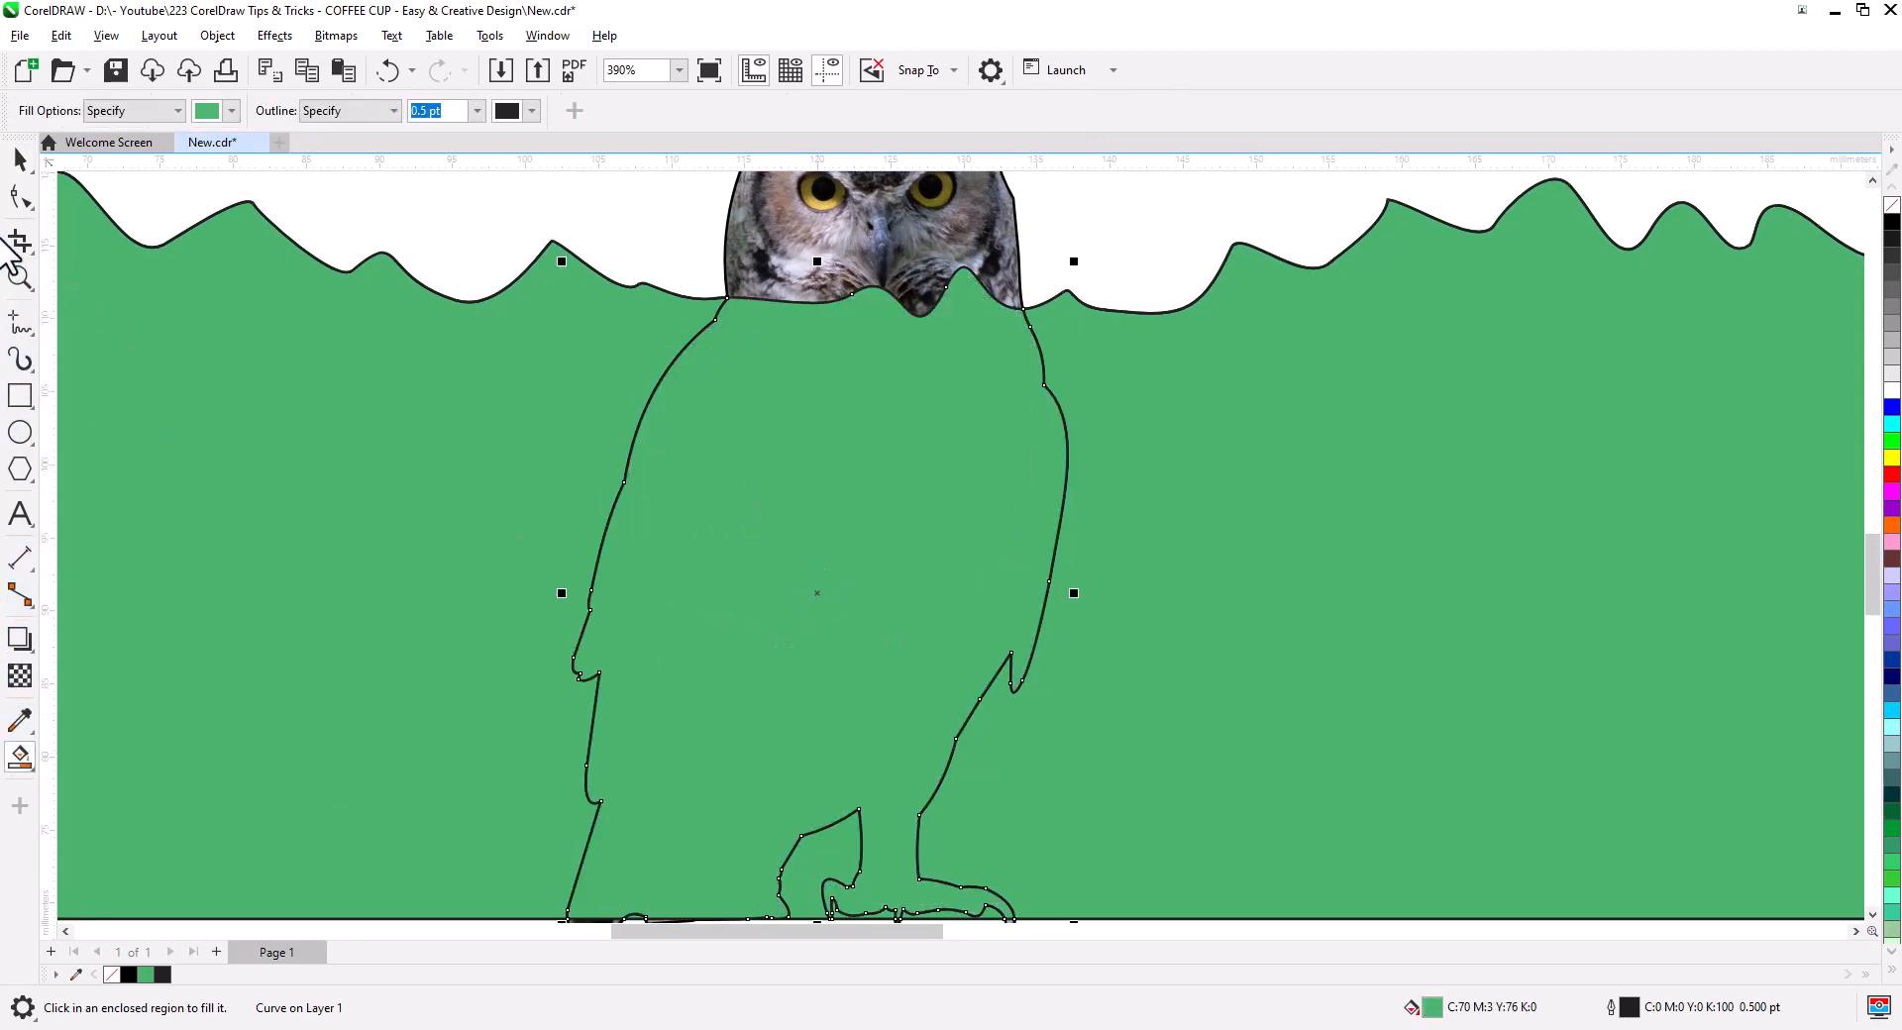
click(20, 161)
scroll(842, 394, down, 4)
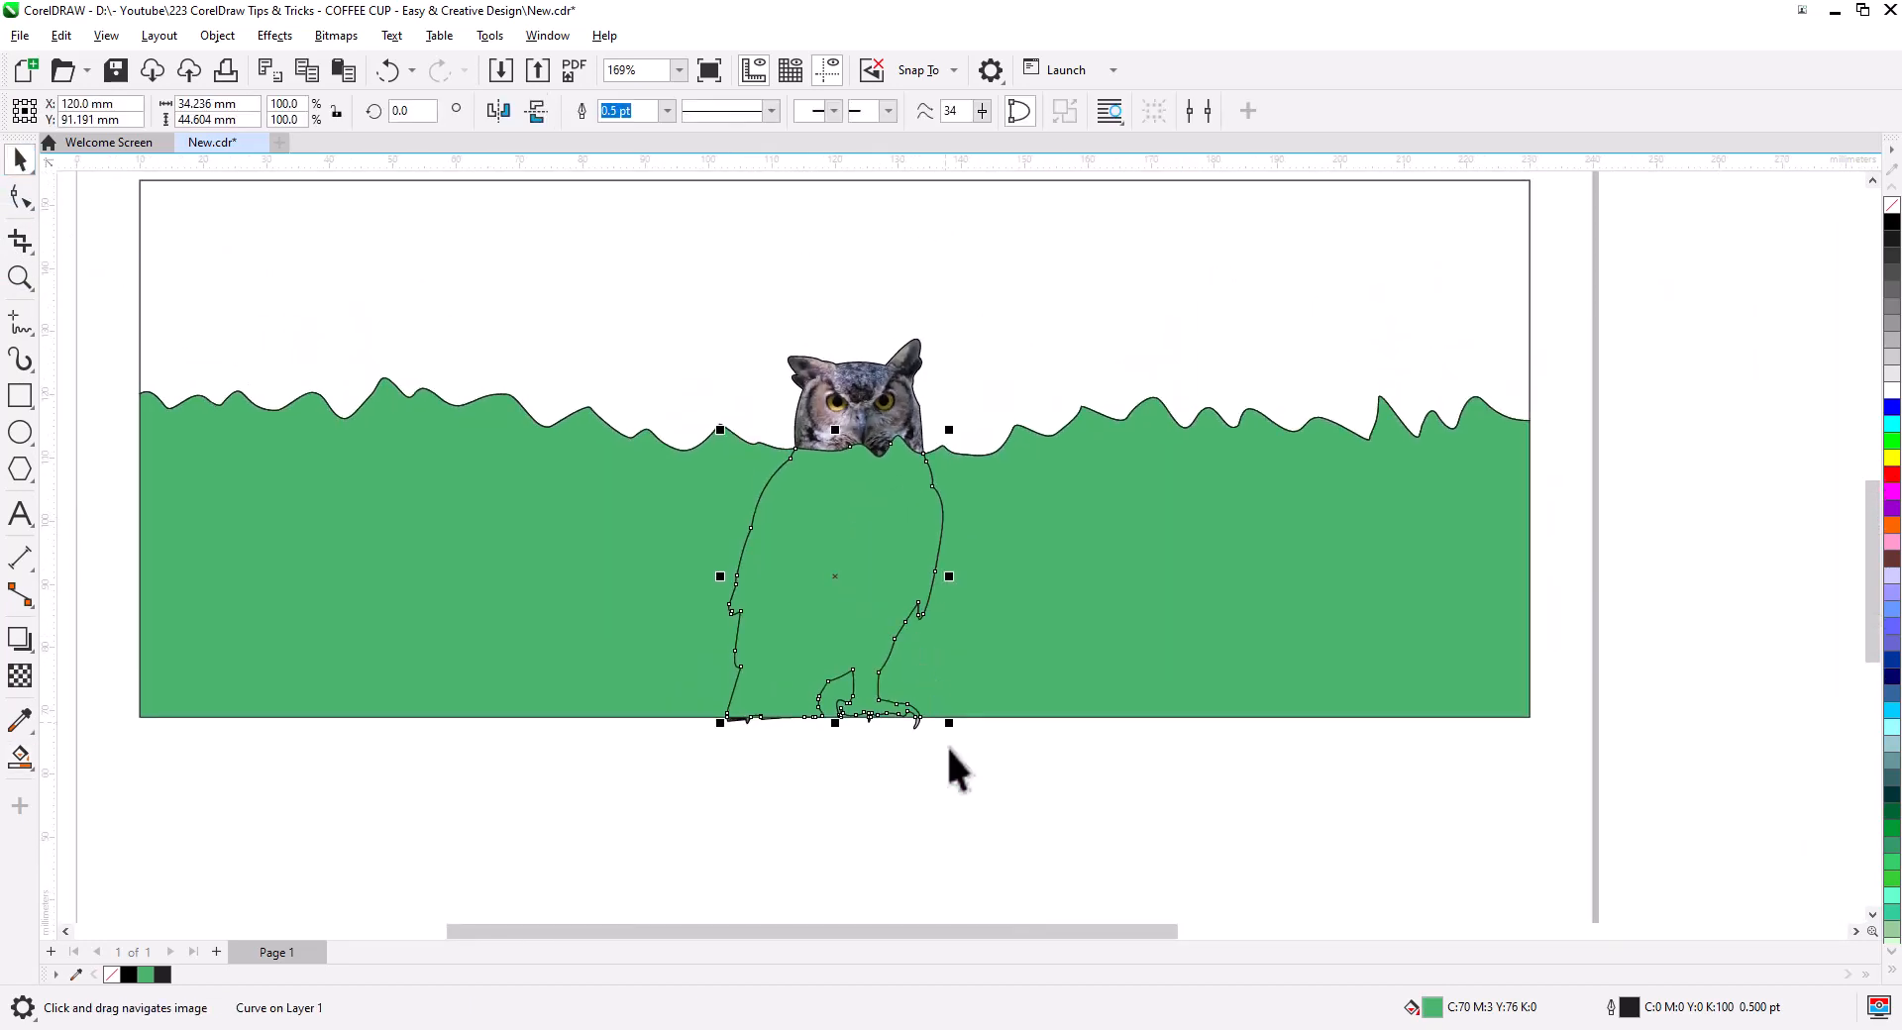
- Edit the clipped owl's PowerClip contents to select the full owl photo, then finish editing
click(947, 745)
click(651, 426)
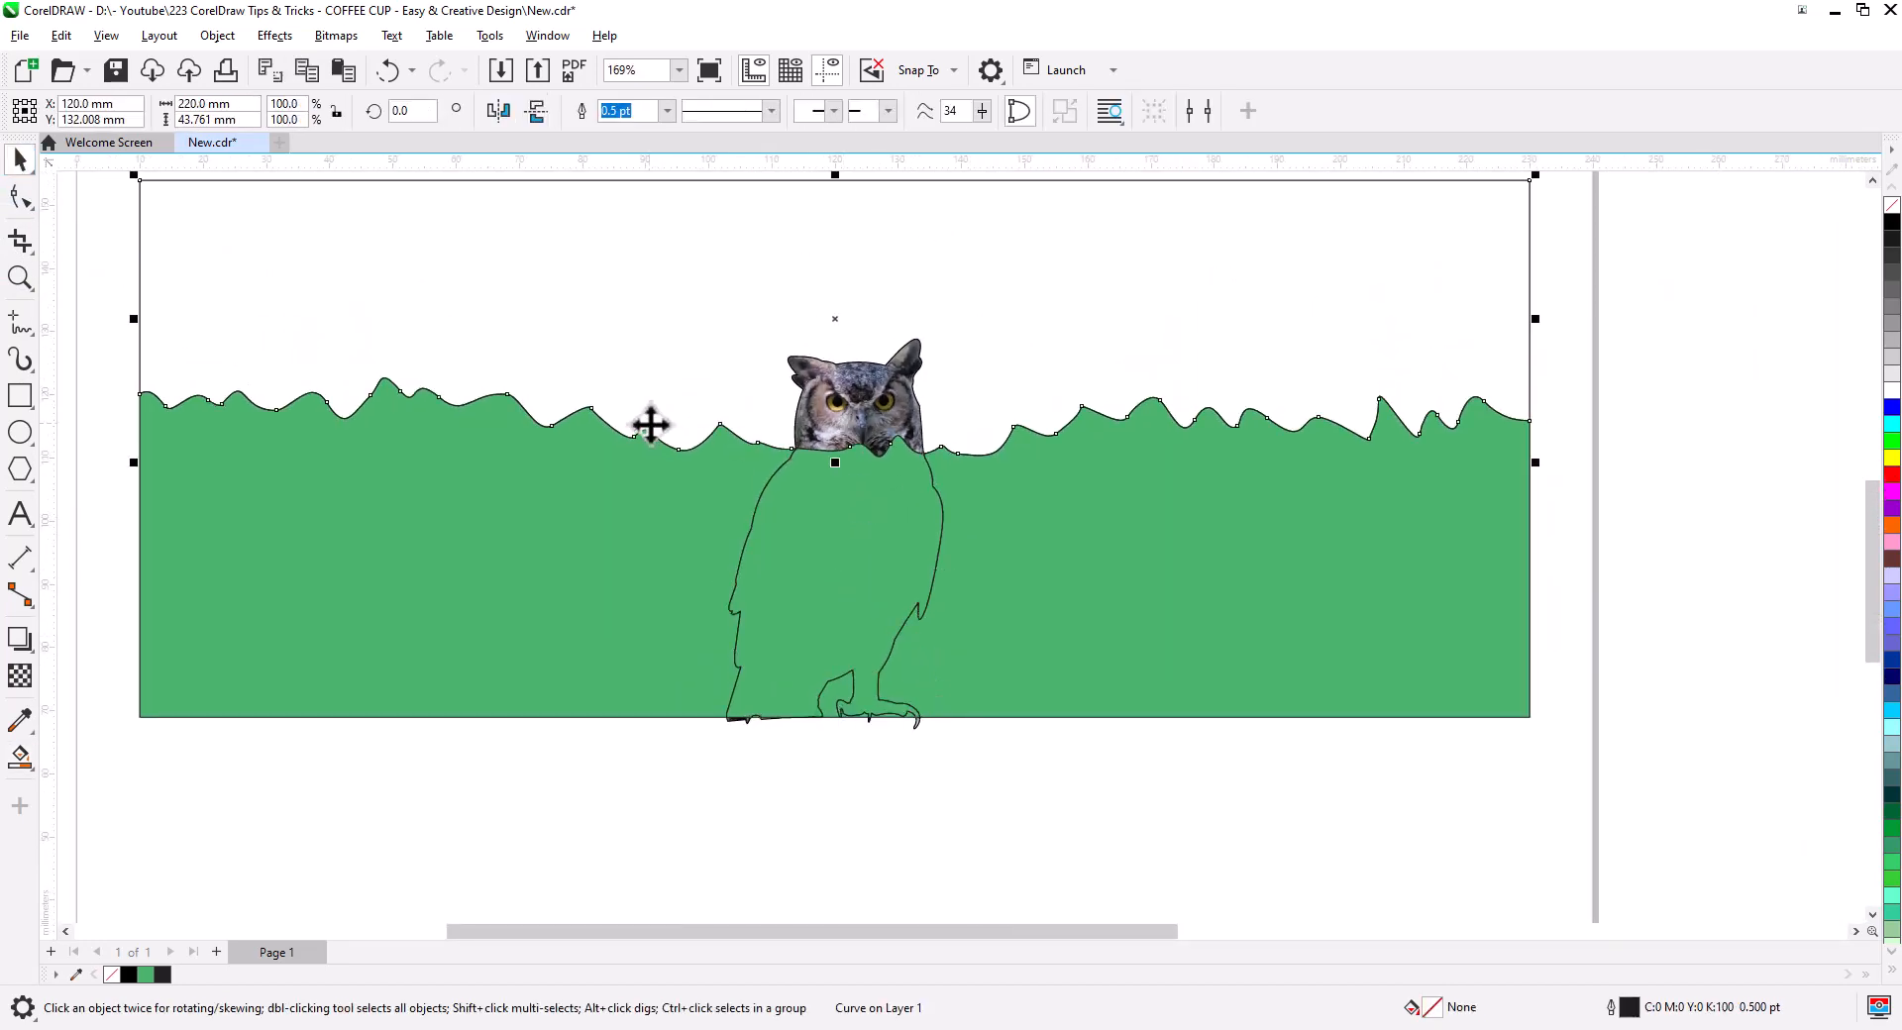
click(827, 377)
click(140, 194)
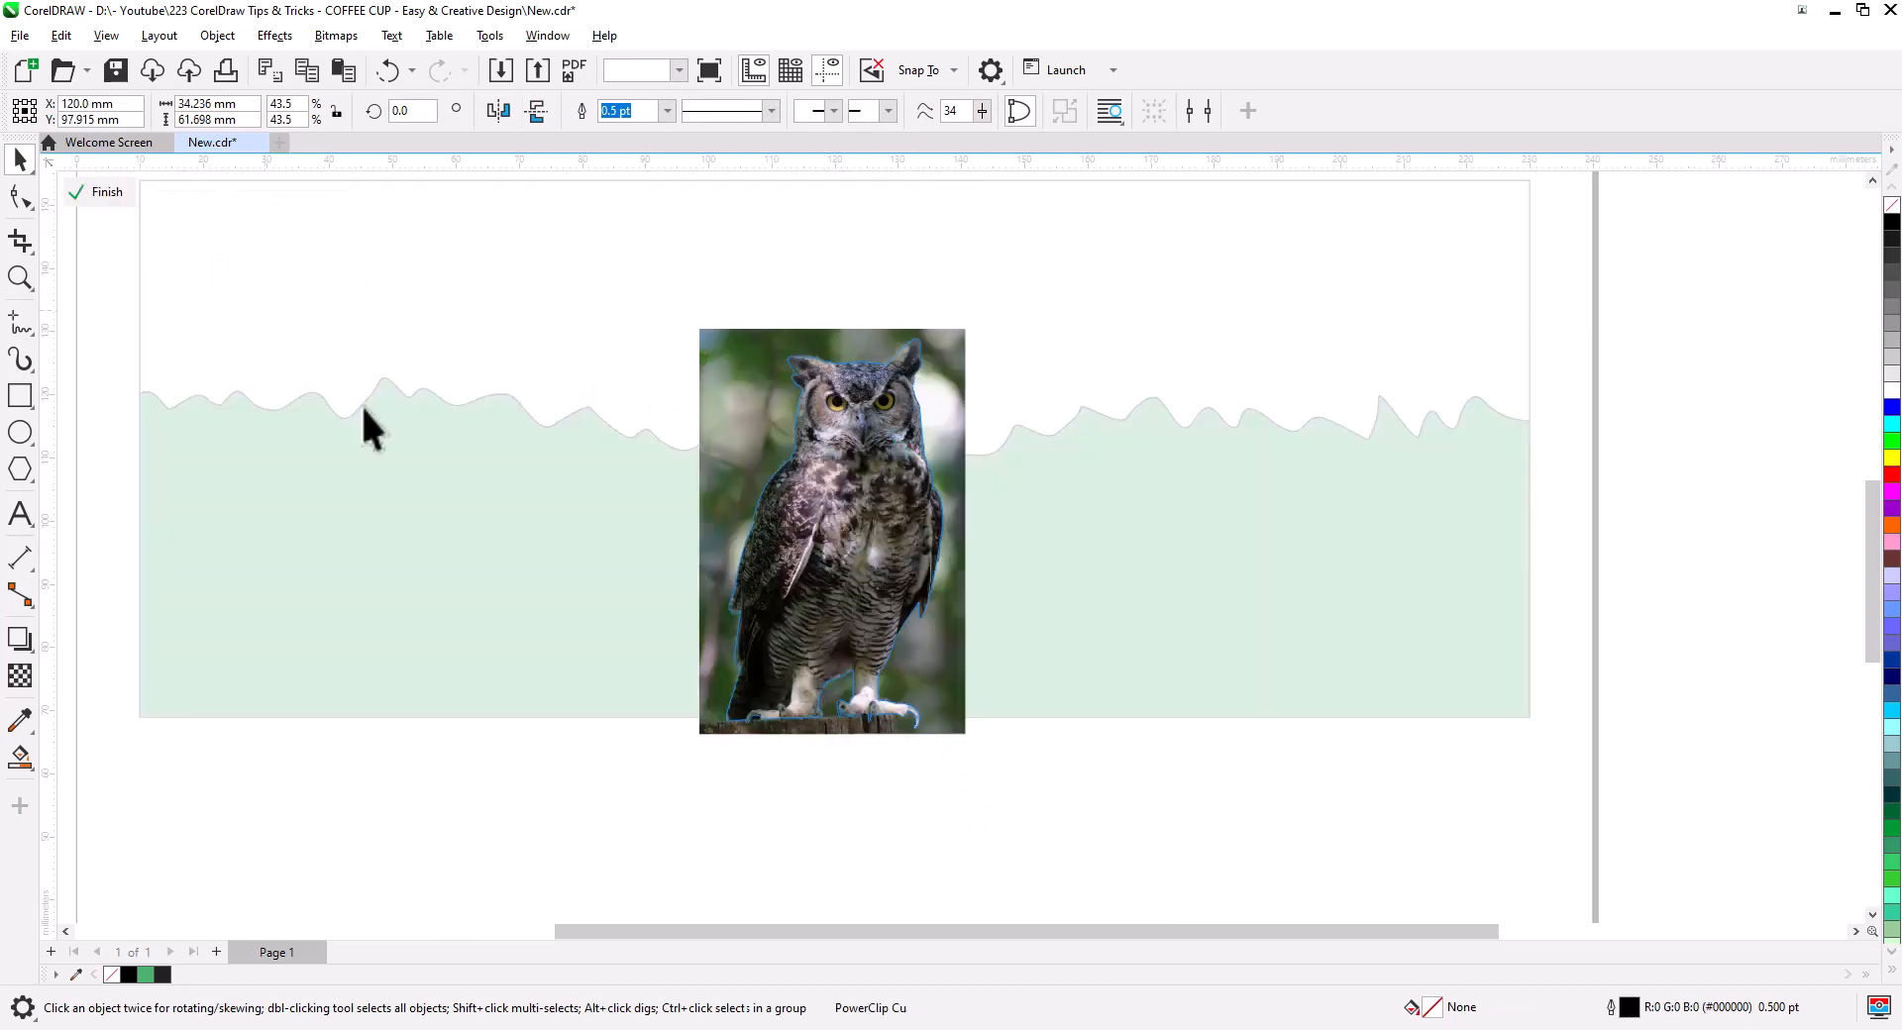
click(793, 491)
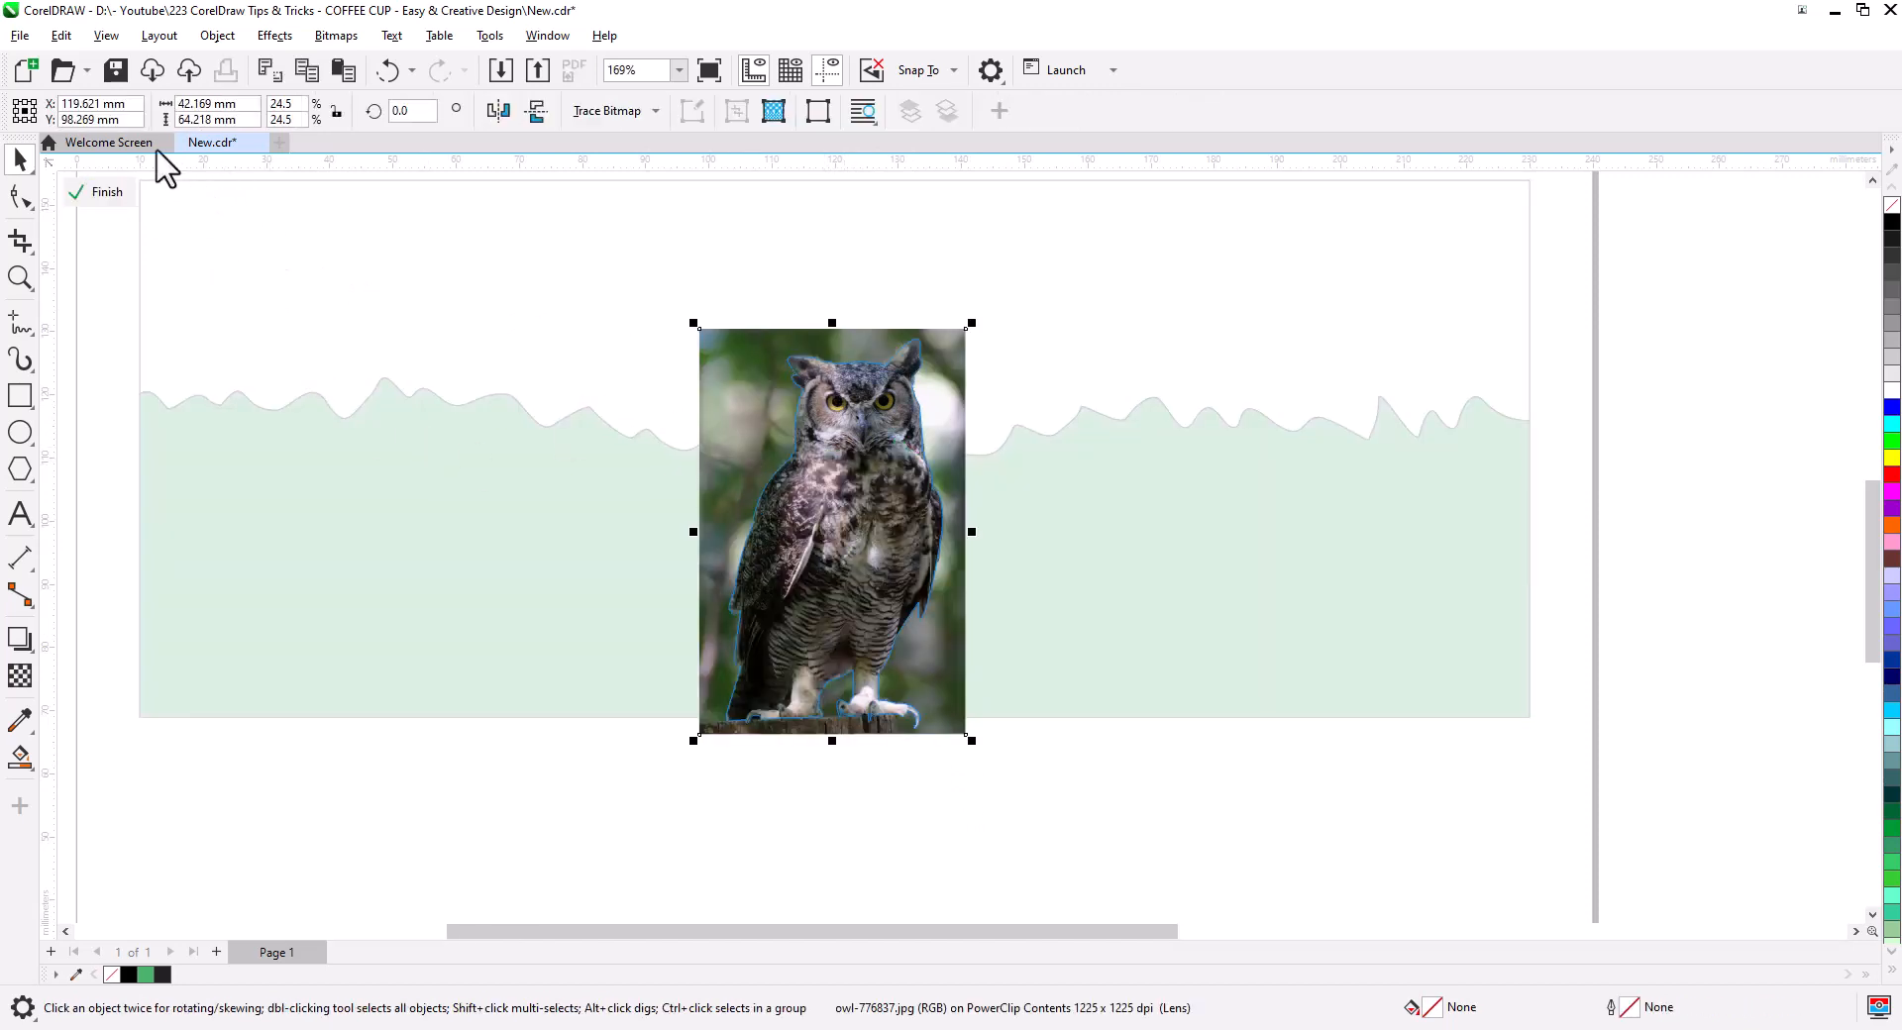
click(105, 193)
click(344, 75)
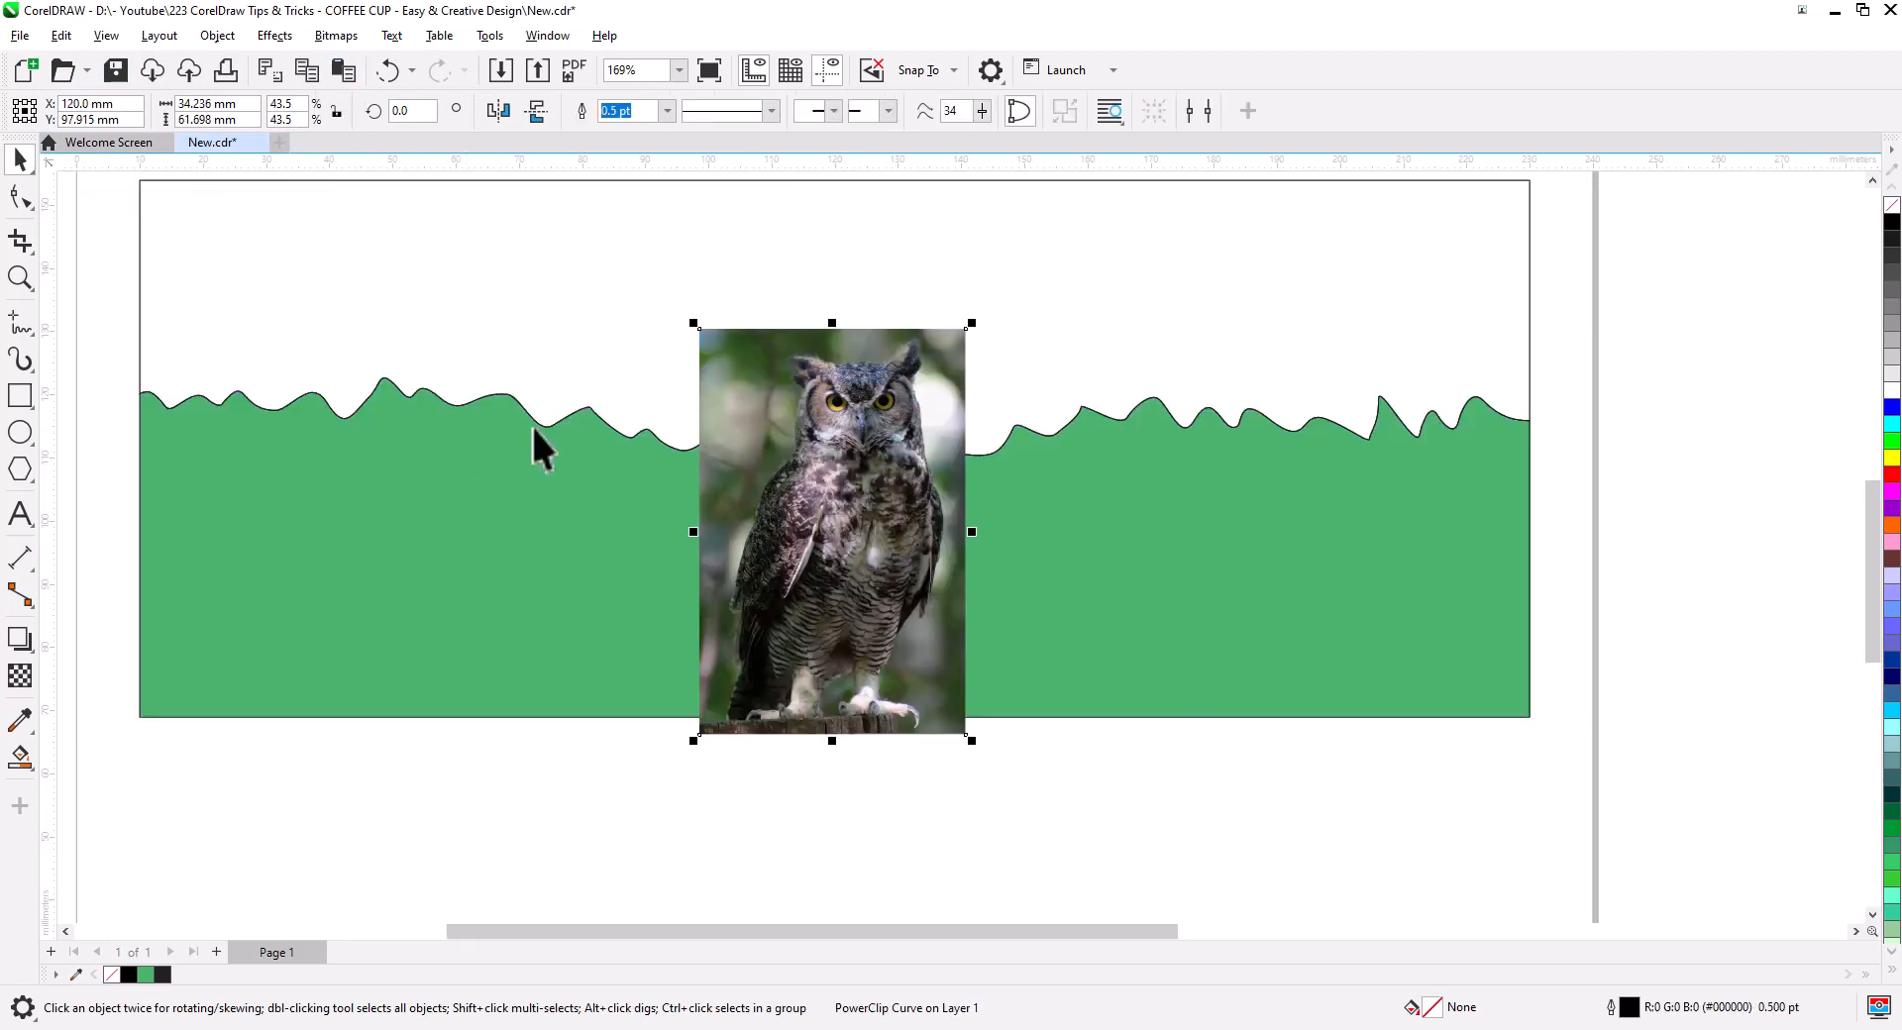
- Bring the owl-shaped outline To Front of Page, above the photo
click(909, 817)
click(930, 704)
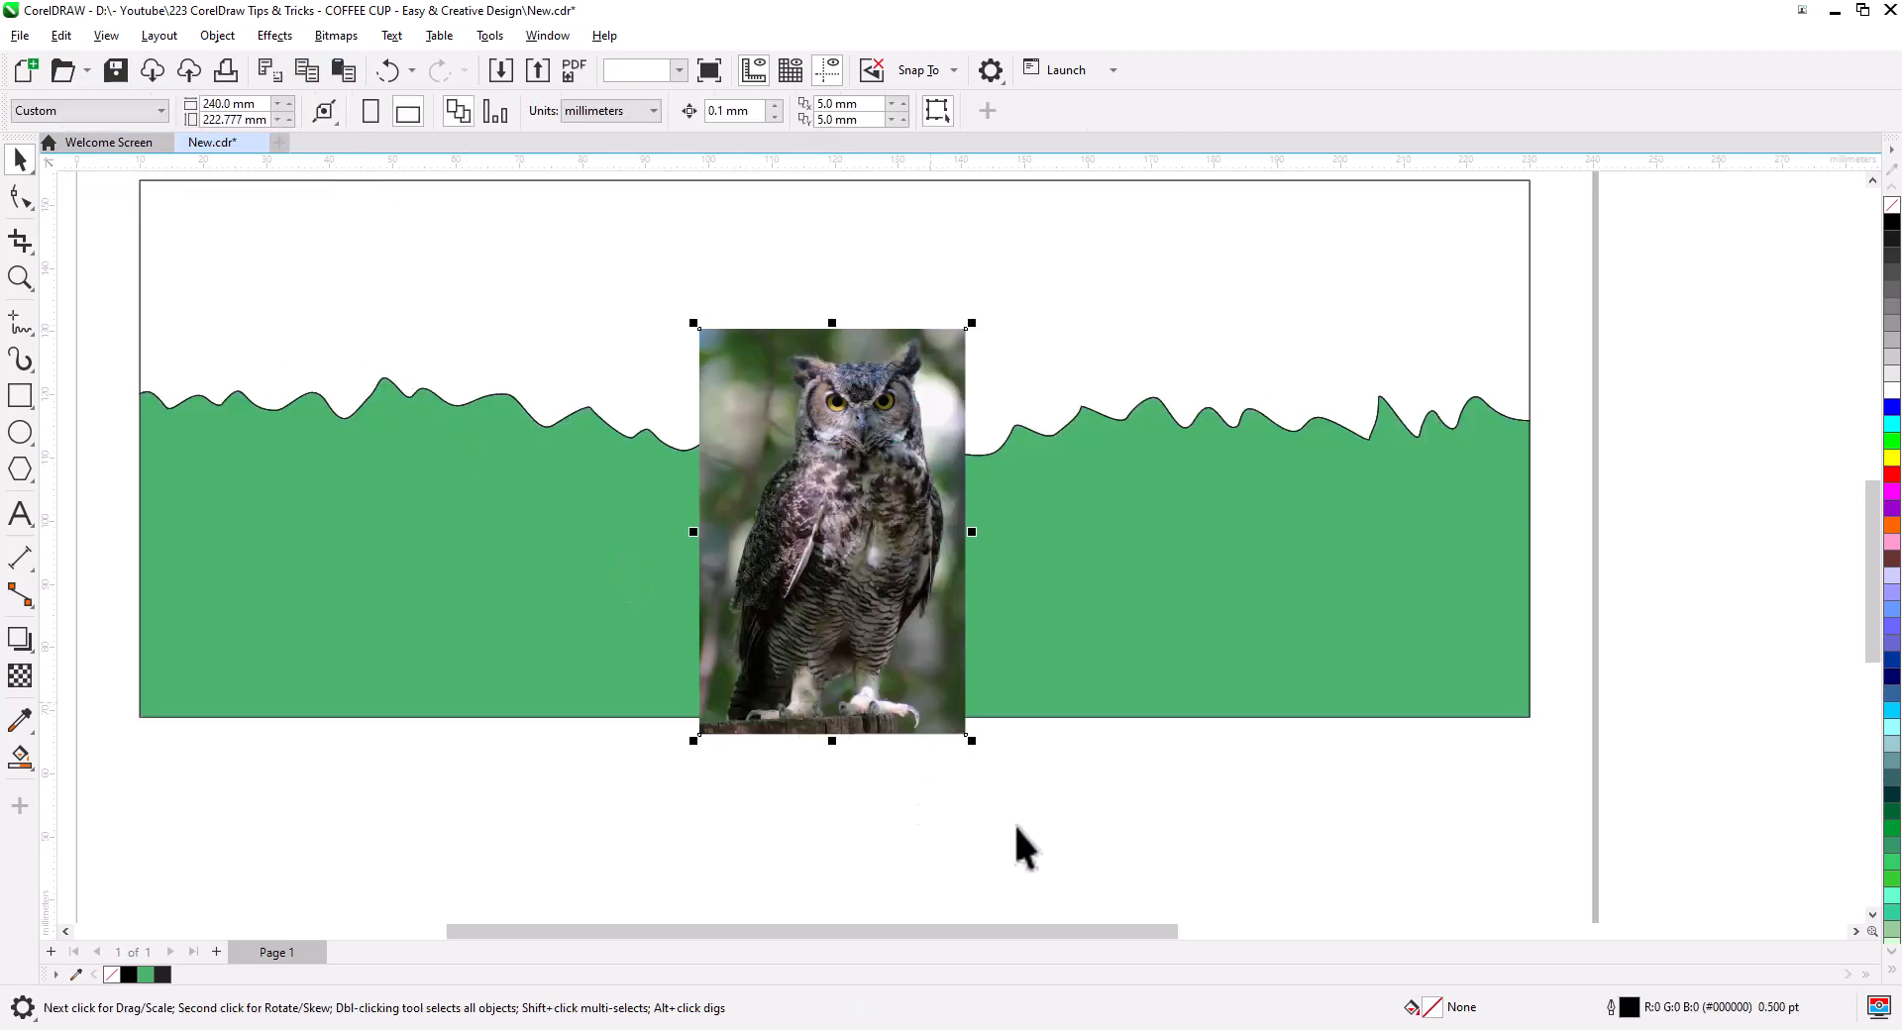
drag(1017, 828, 685, 410)
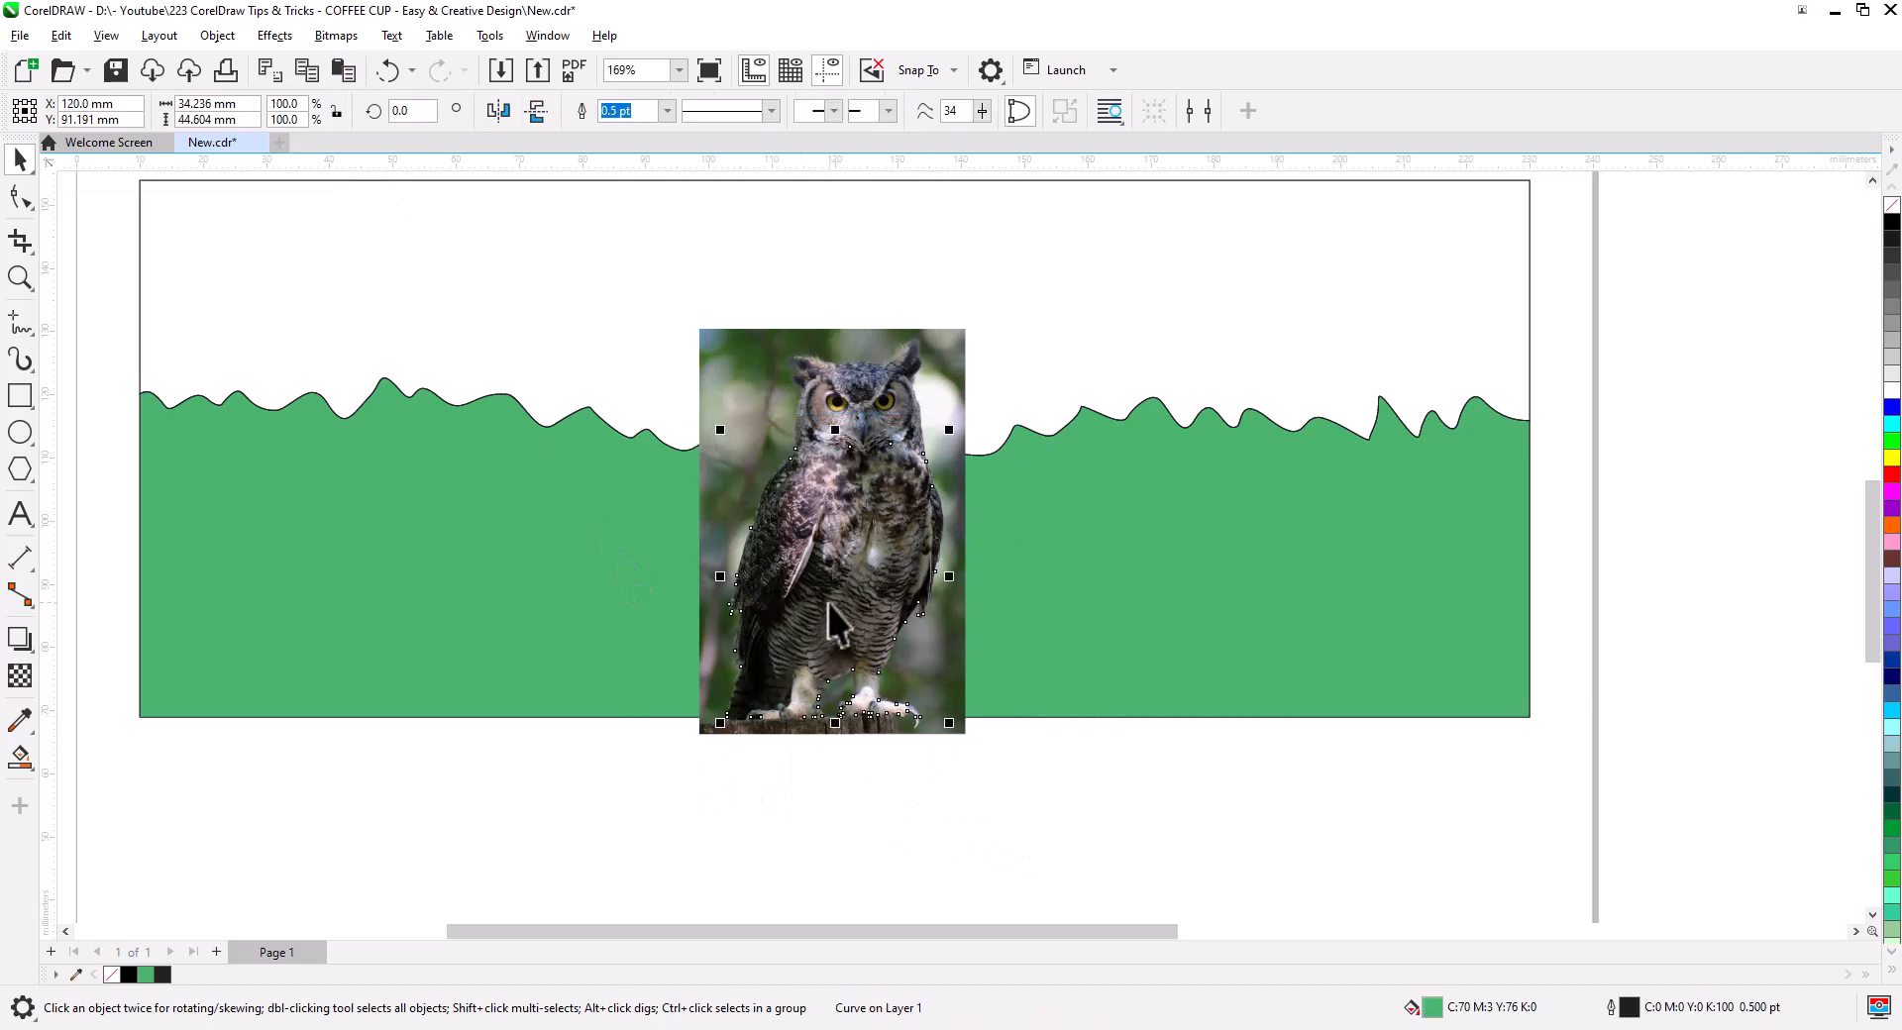
right_click(837, 574)
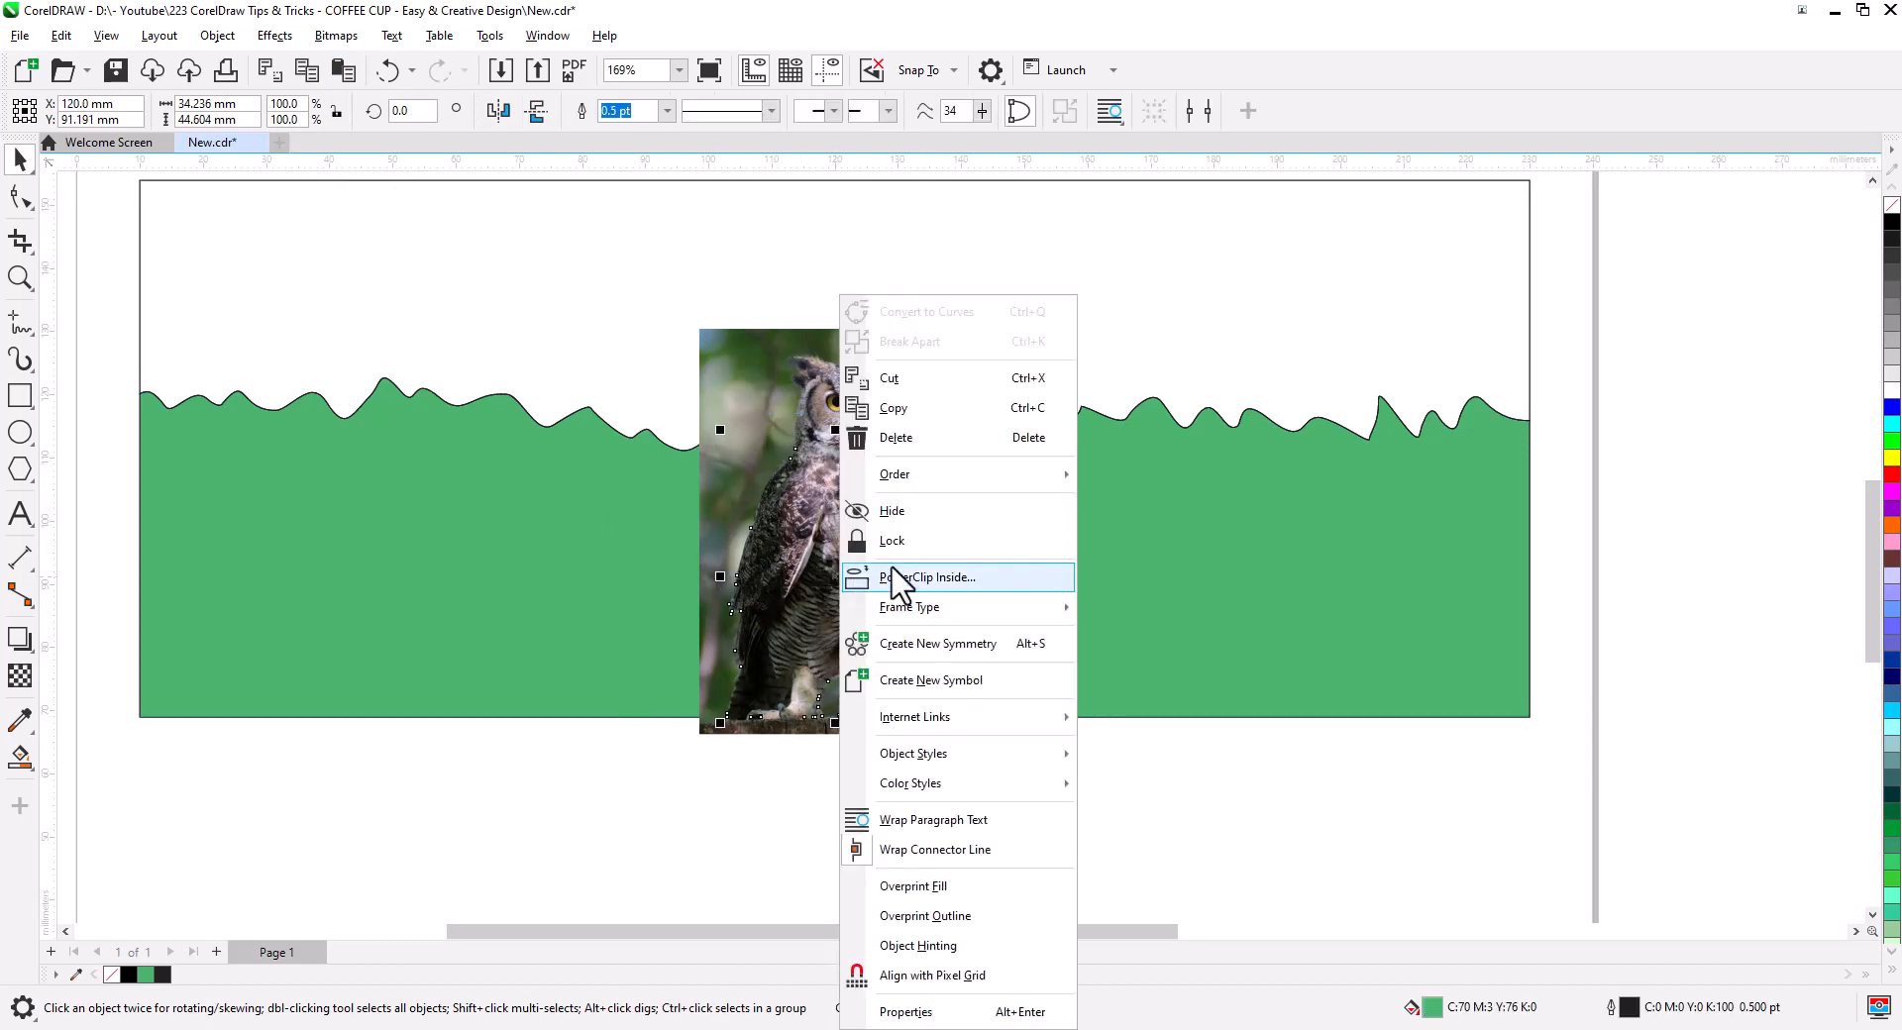
mouse_move(953, 476)
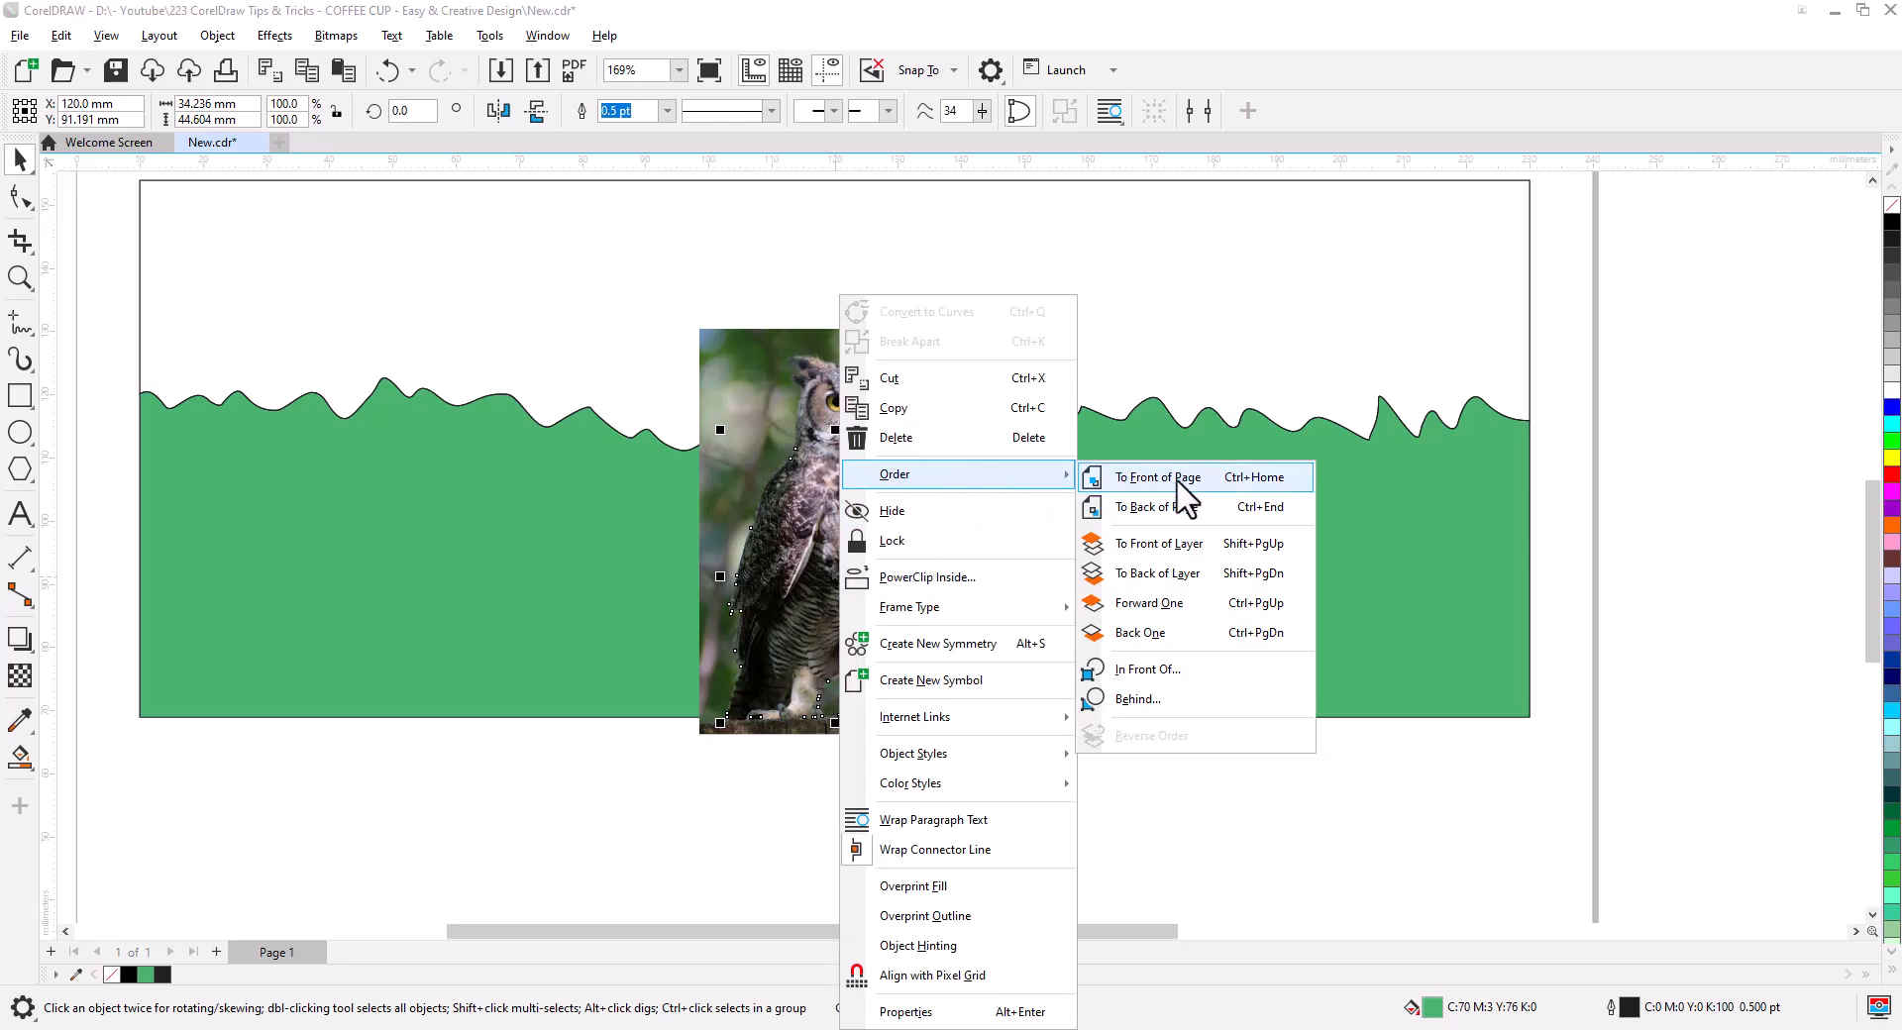
click(1157, 477)
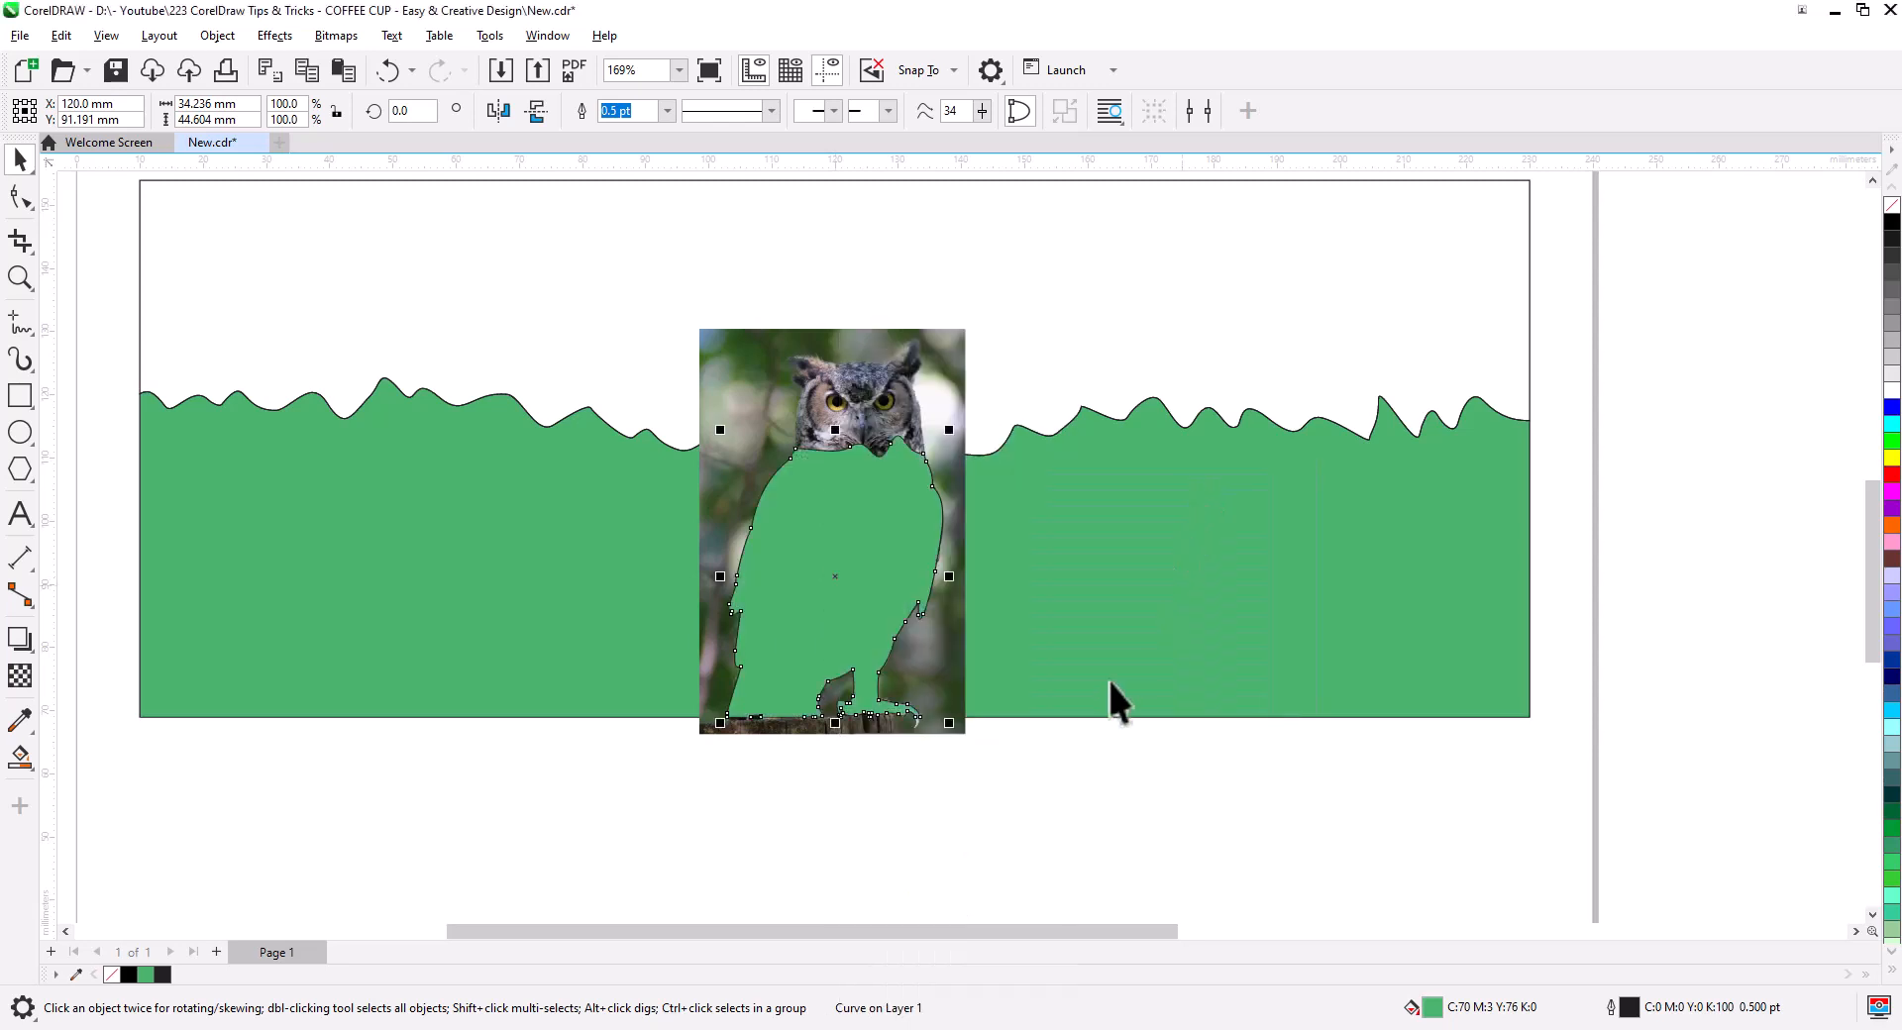
- PowerClip the owl photo inside the owl-shaped outline
click(1051, 820)
click(897, 387)
right_click(902, 387)
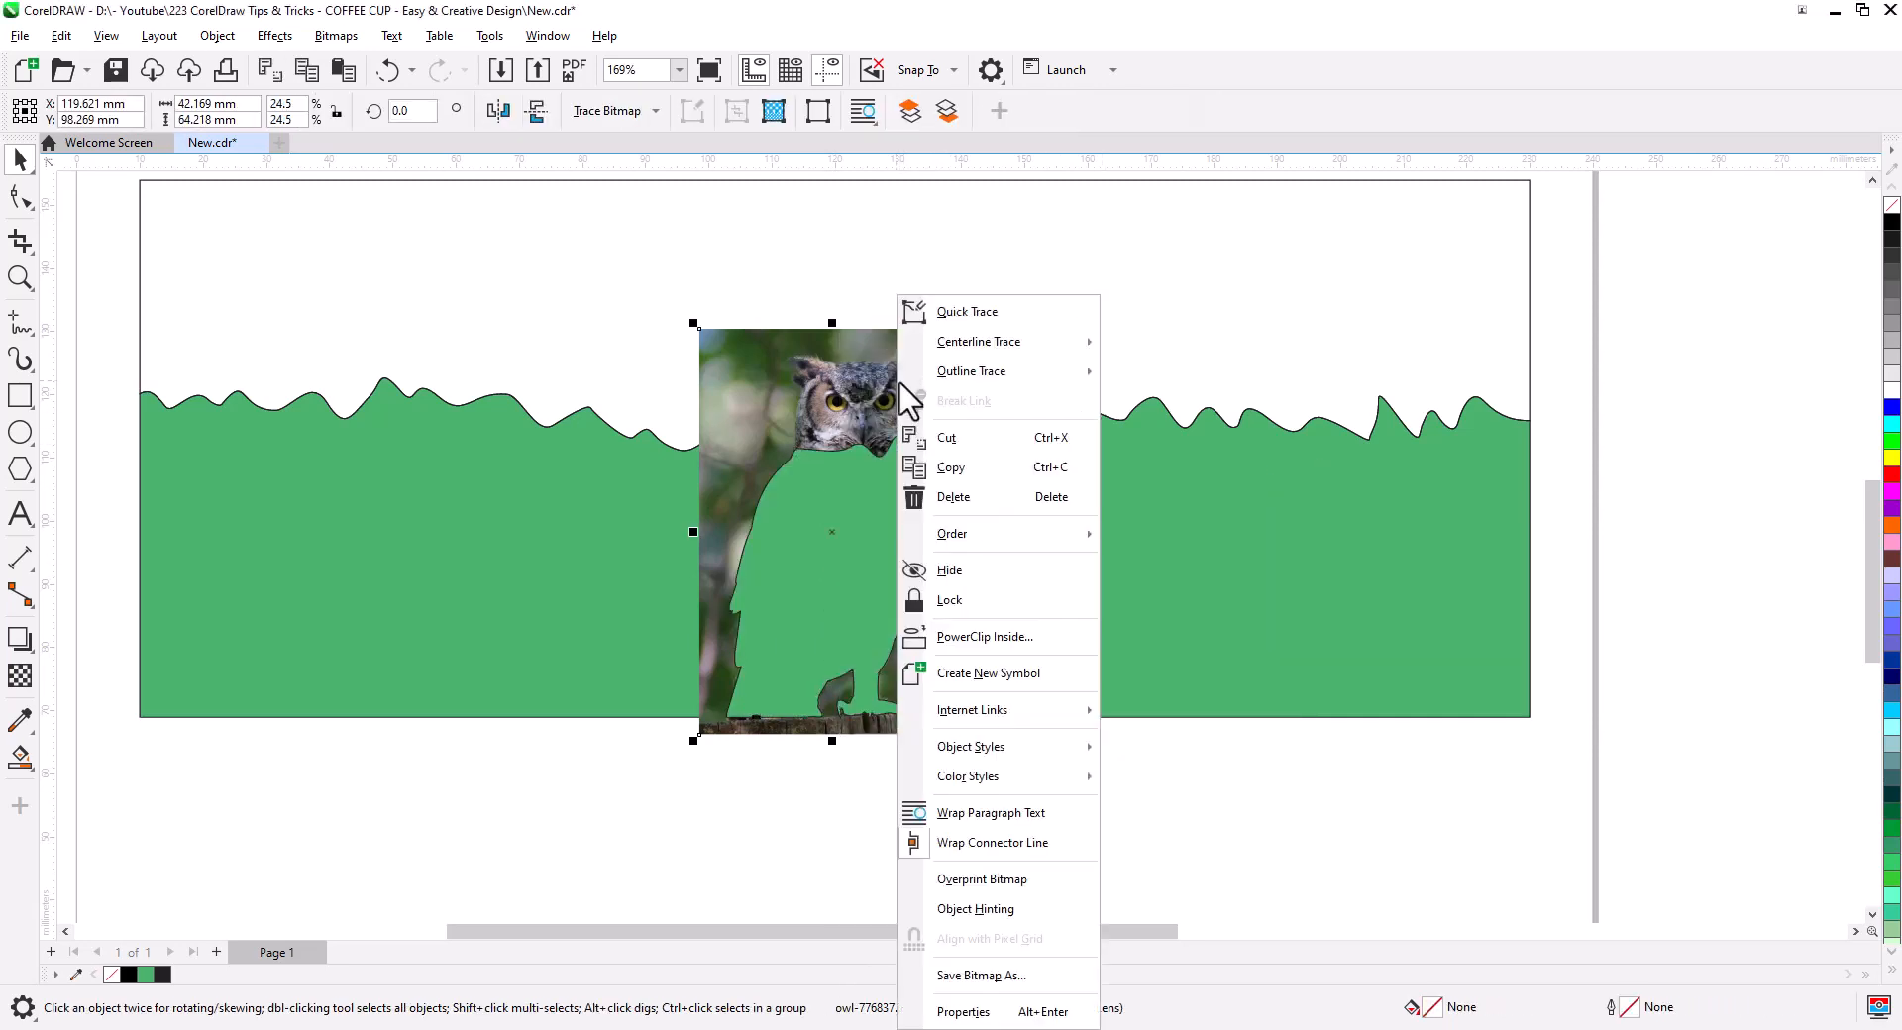
click(1029, 639)
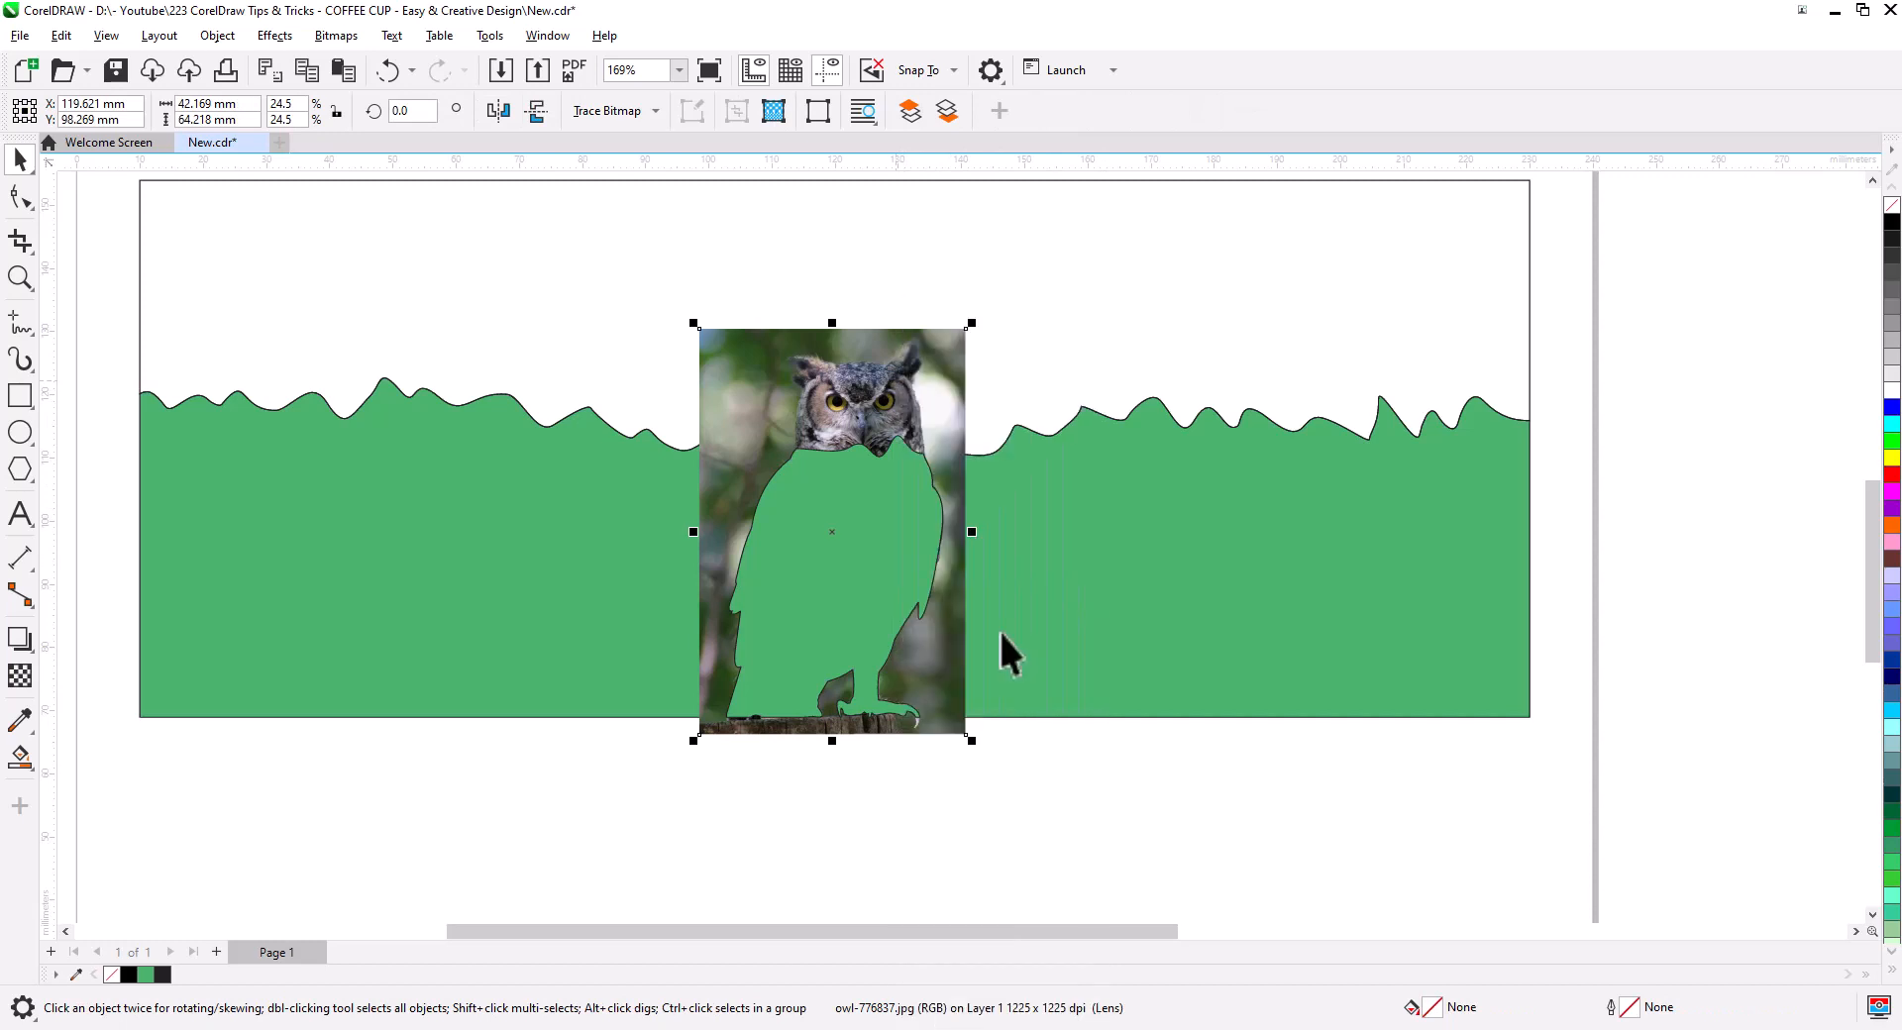
click(872, 586)
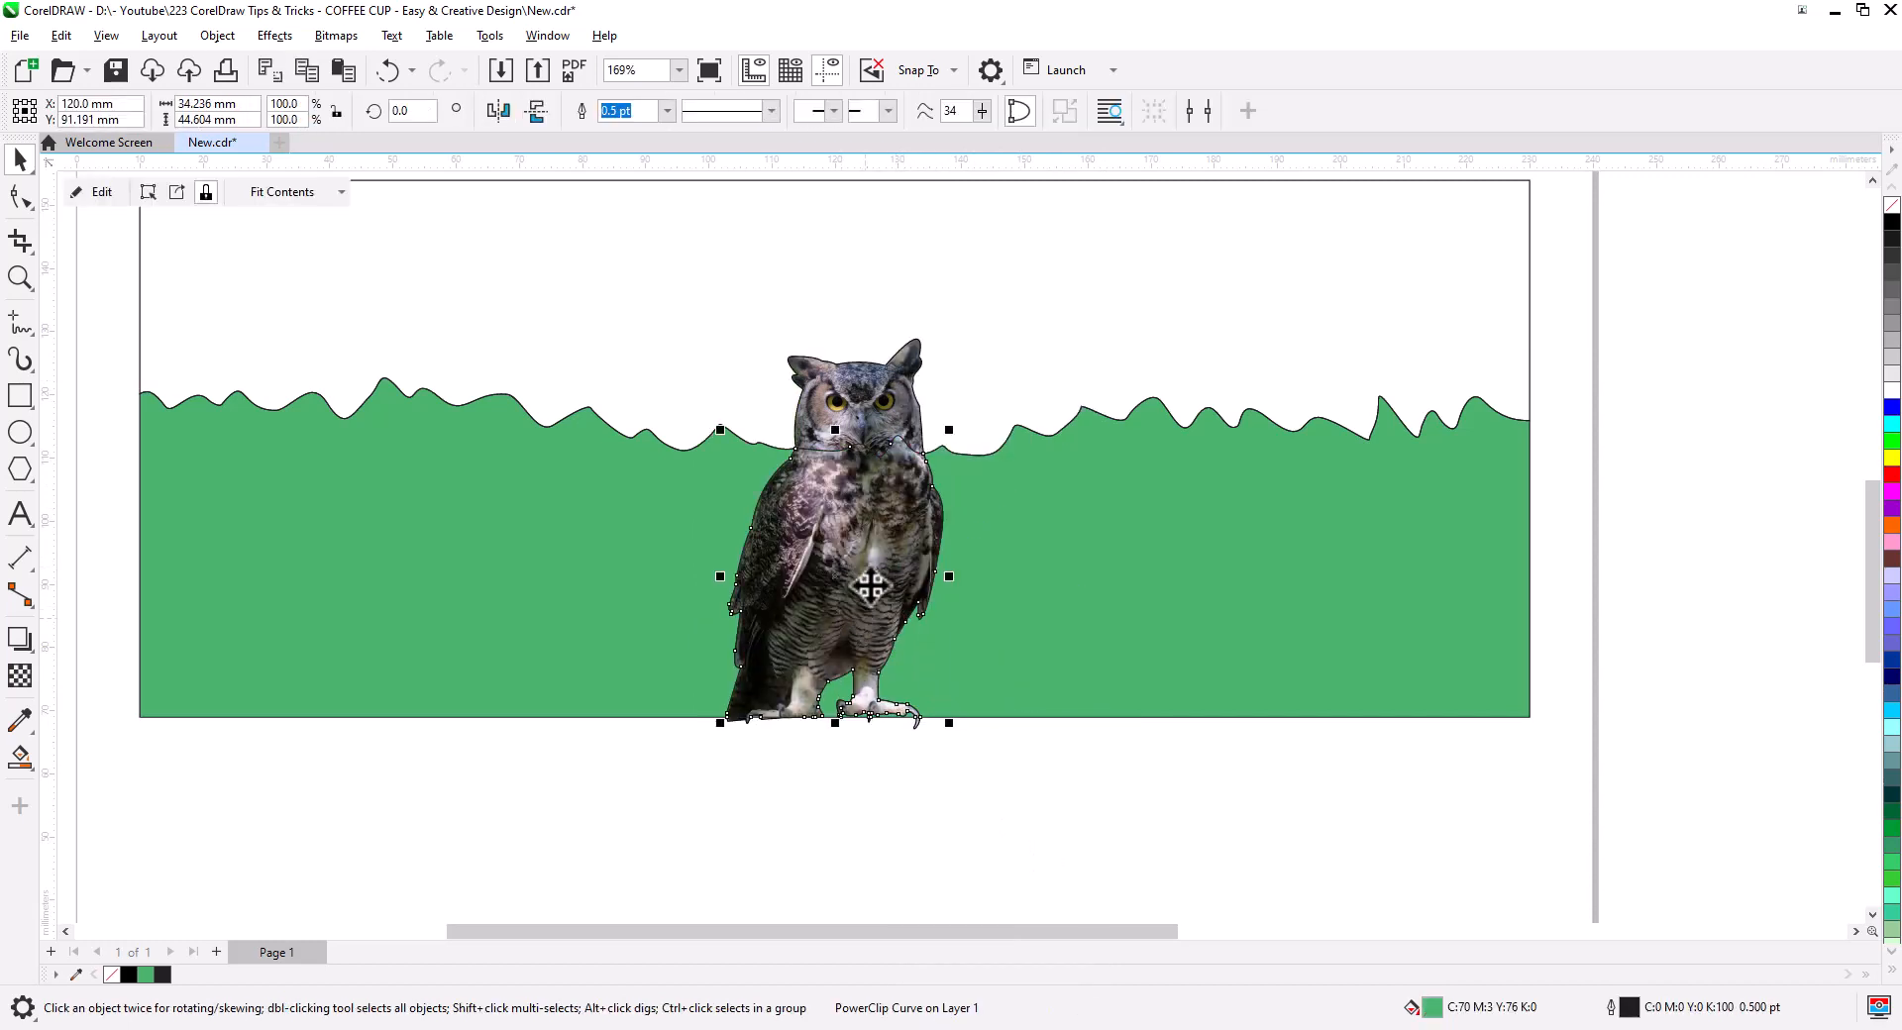
scroll(872, 570, up, 4)
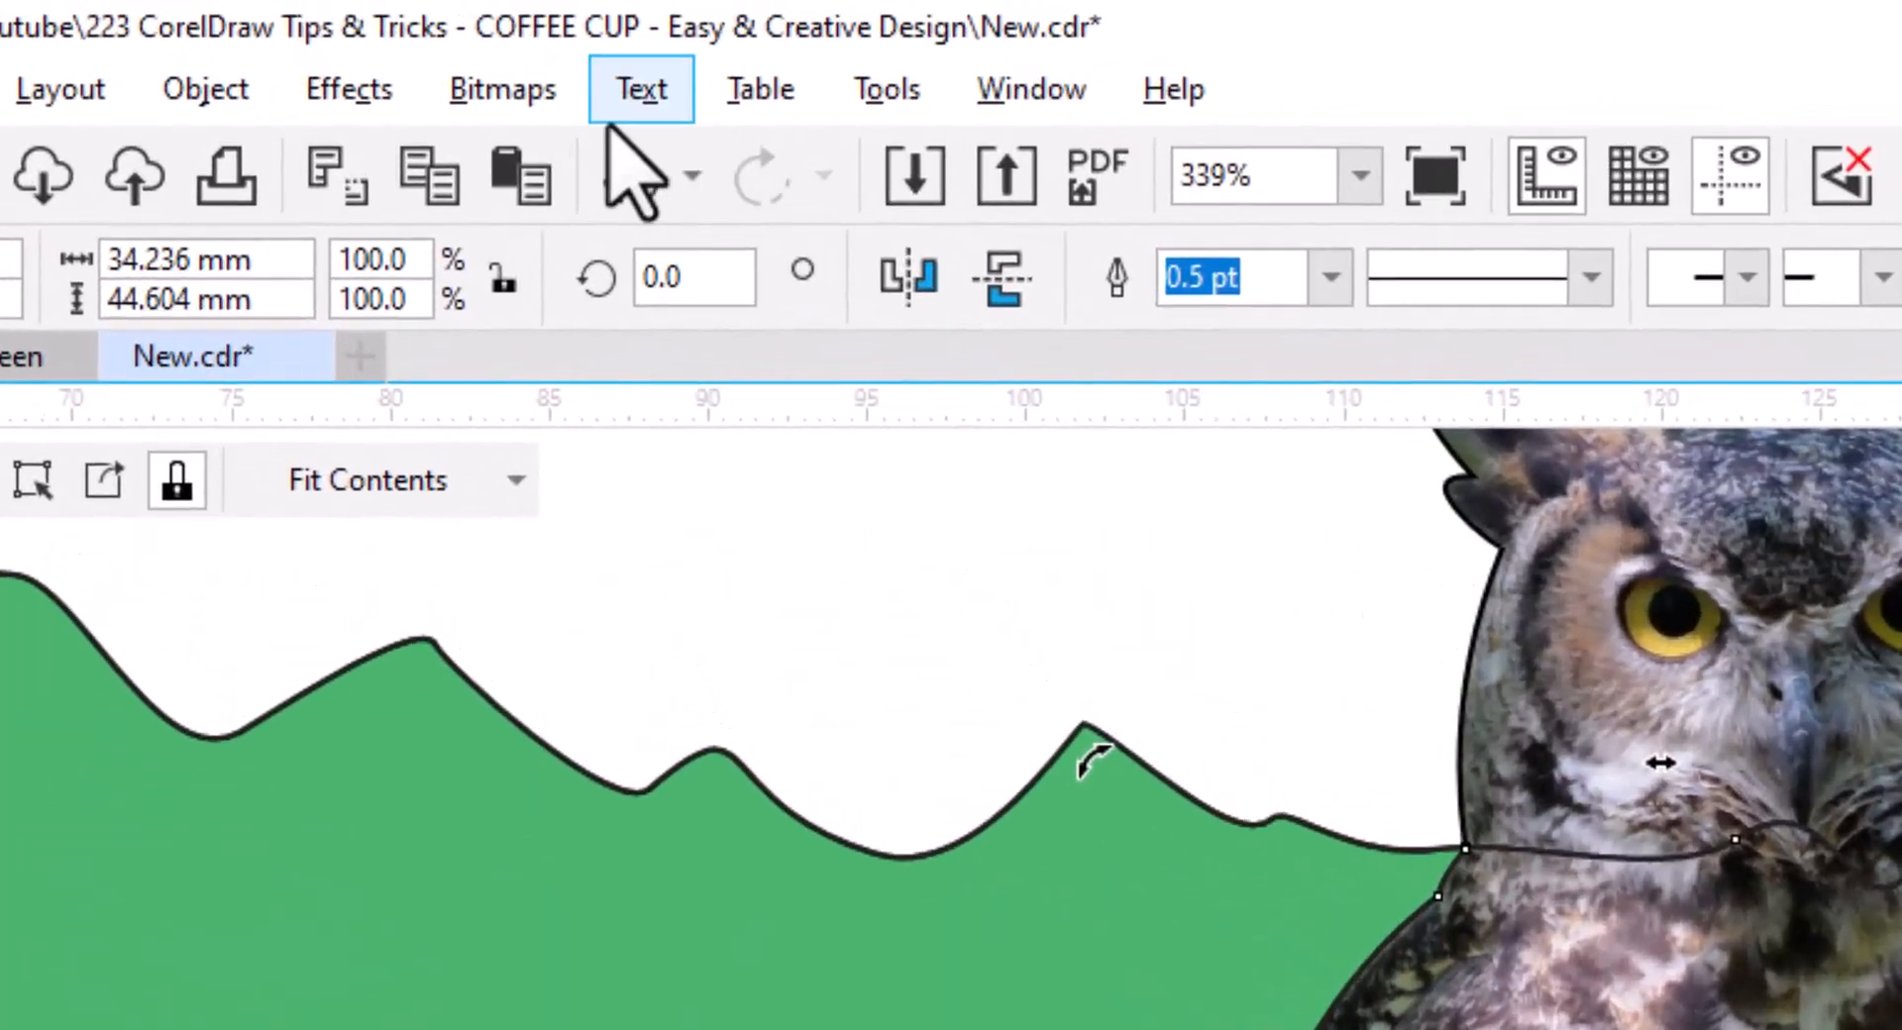
- Convert the clipped owl to a bitmap with the default settings
click(336, 36)
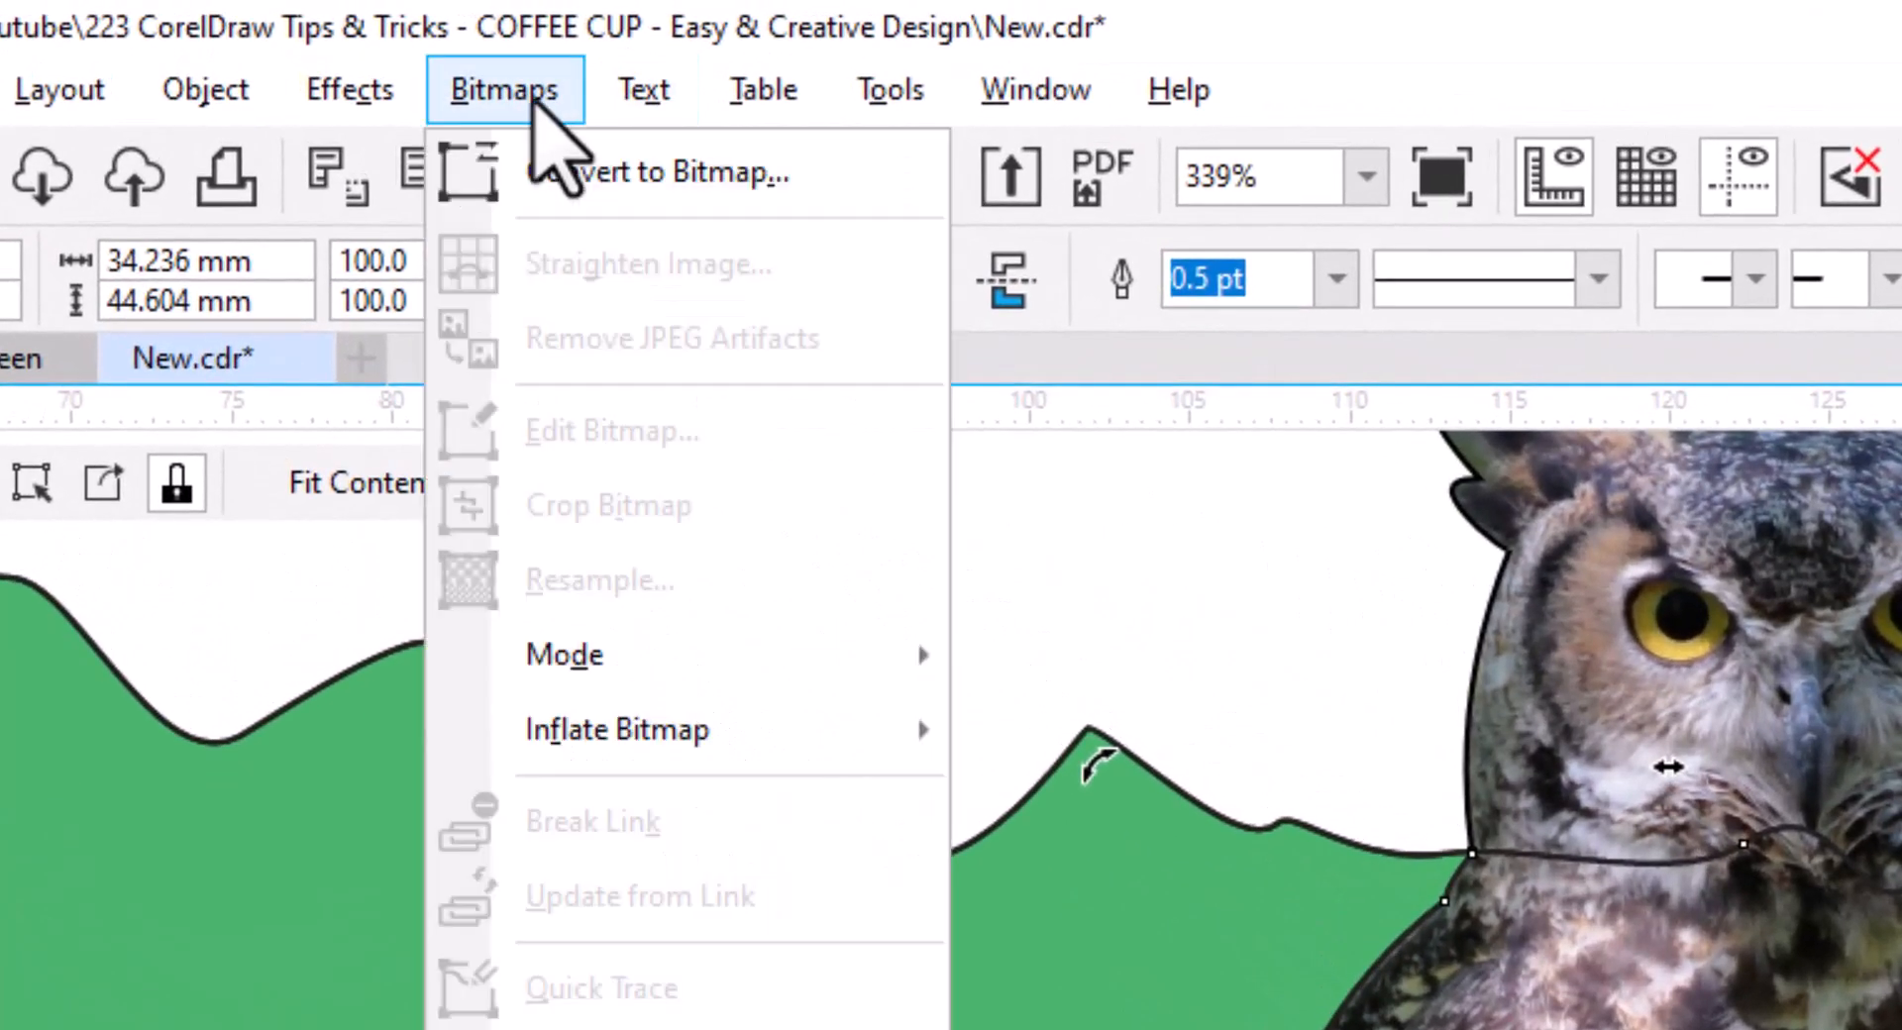
click(580, 172)
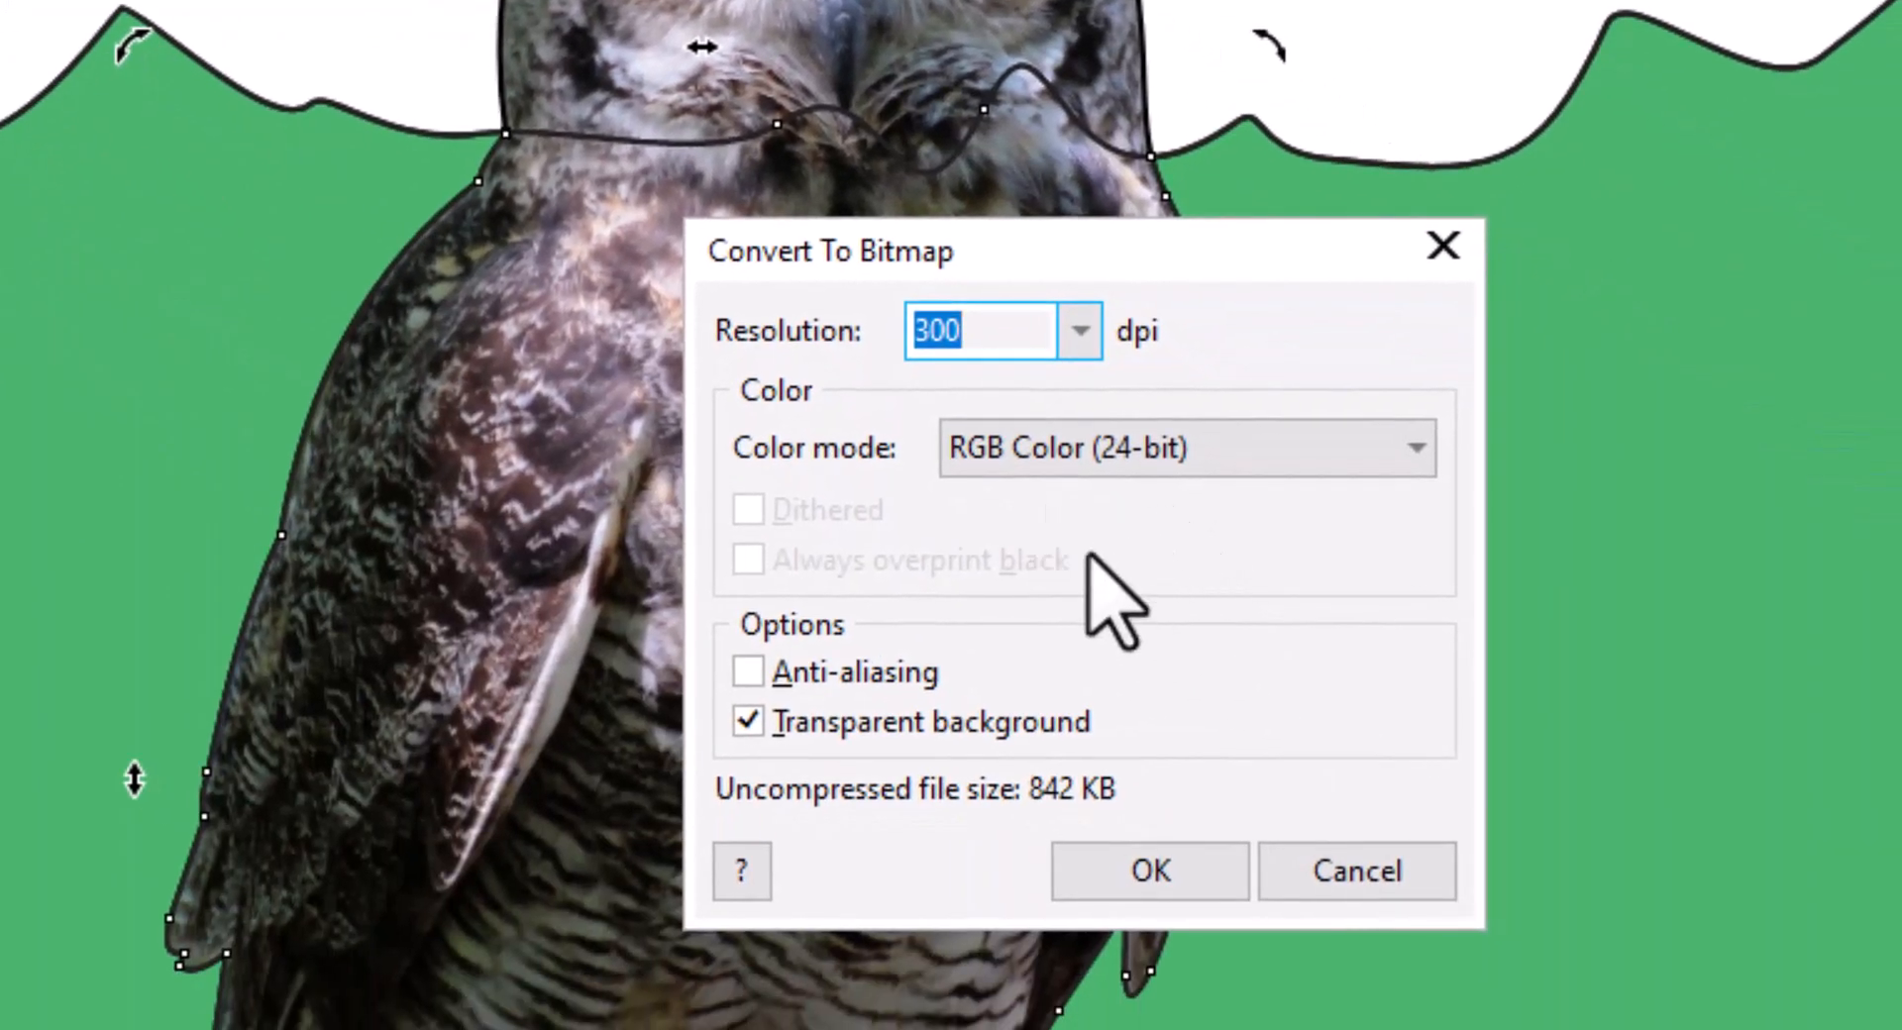
click(1152, 877)
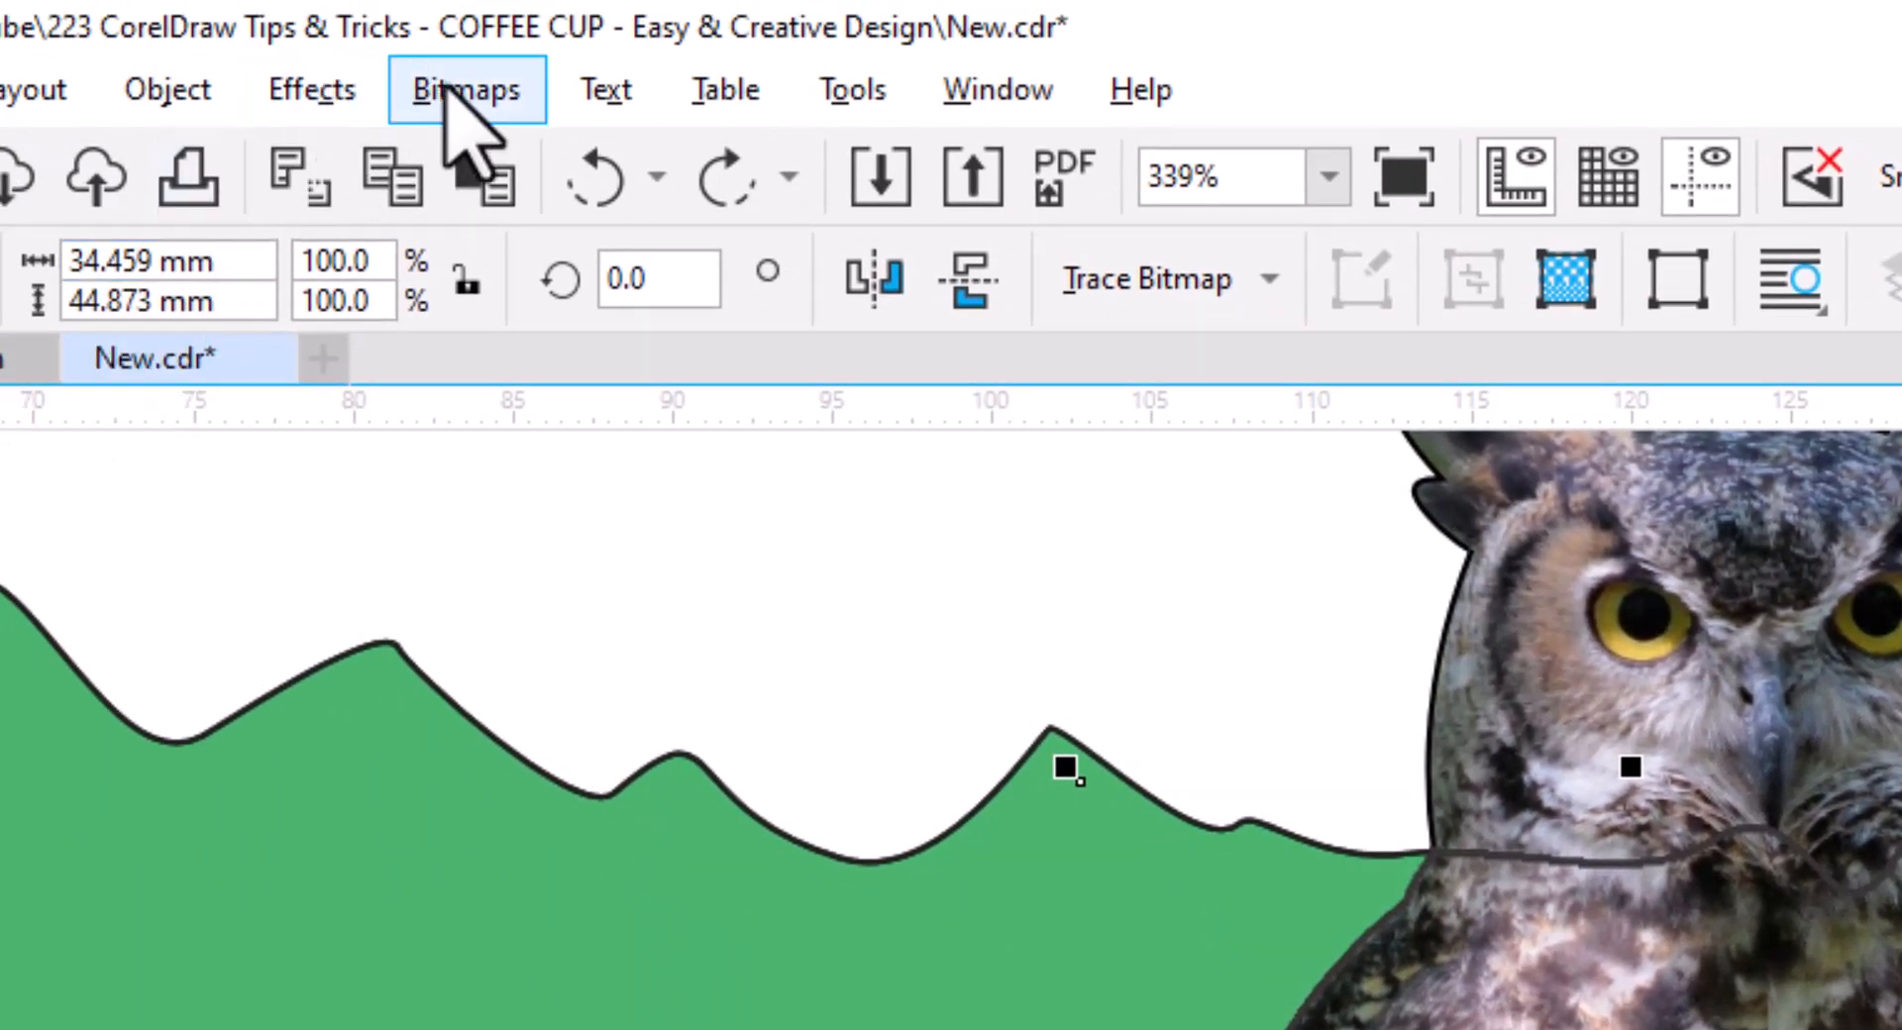
- Convert the bitmap to 1-bit black-and-white Line Art at threshold 46
click(466, 91)
mouse_move(767, 698)
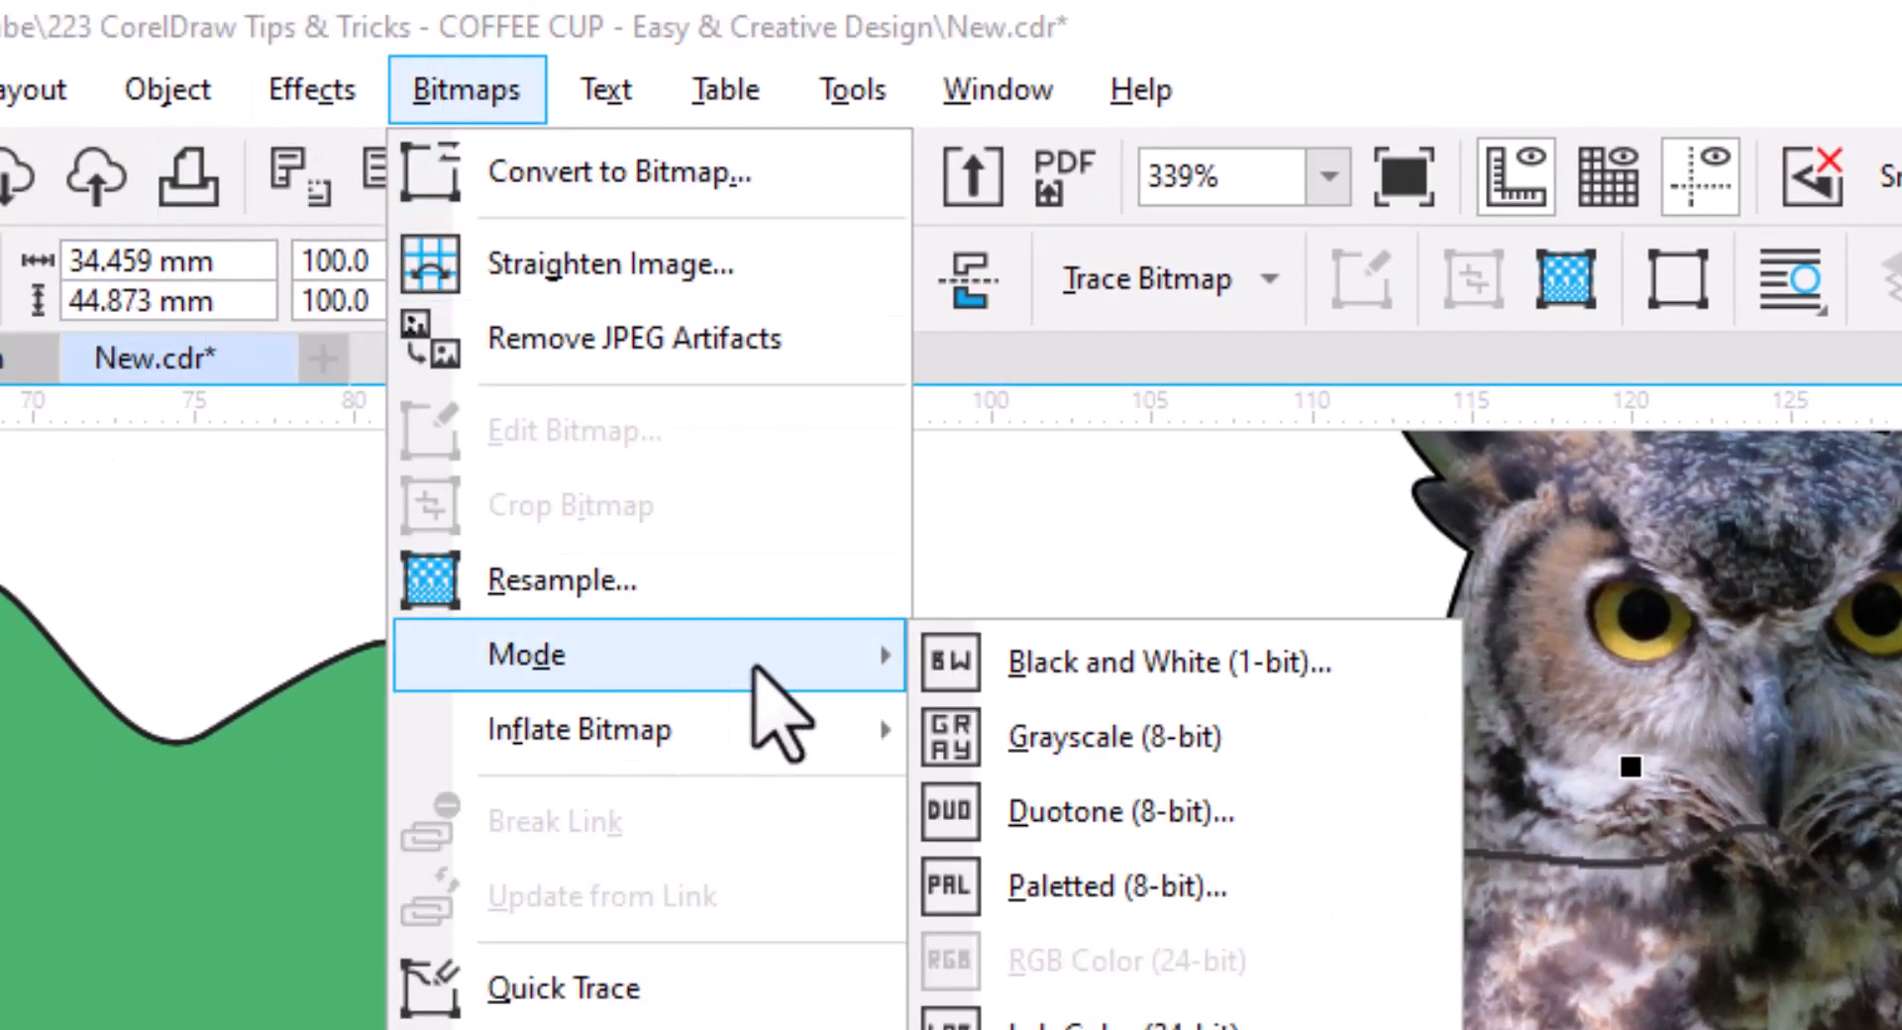
click(1139, 674)
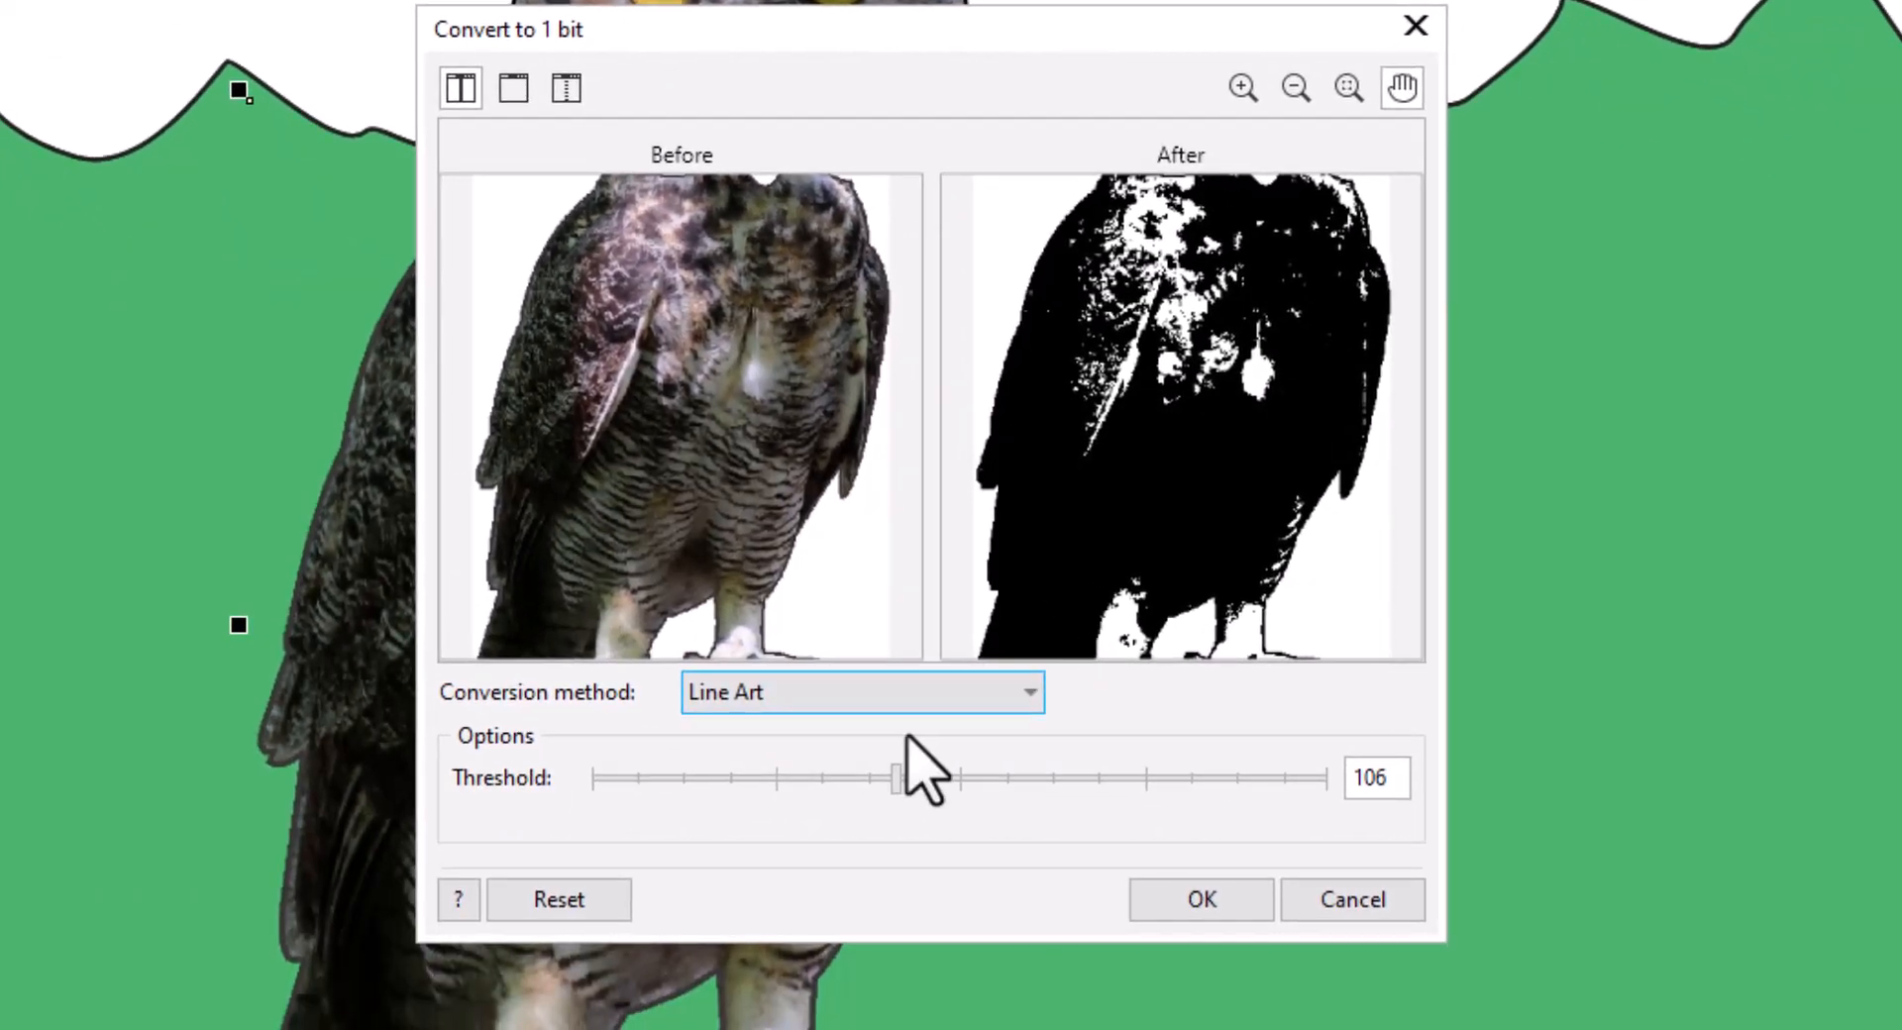
drag(892, 779, 743, 790)
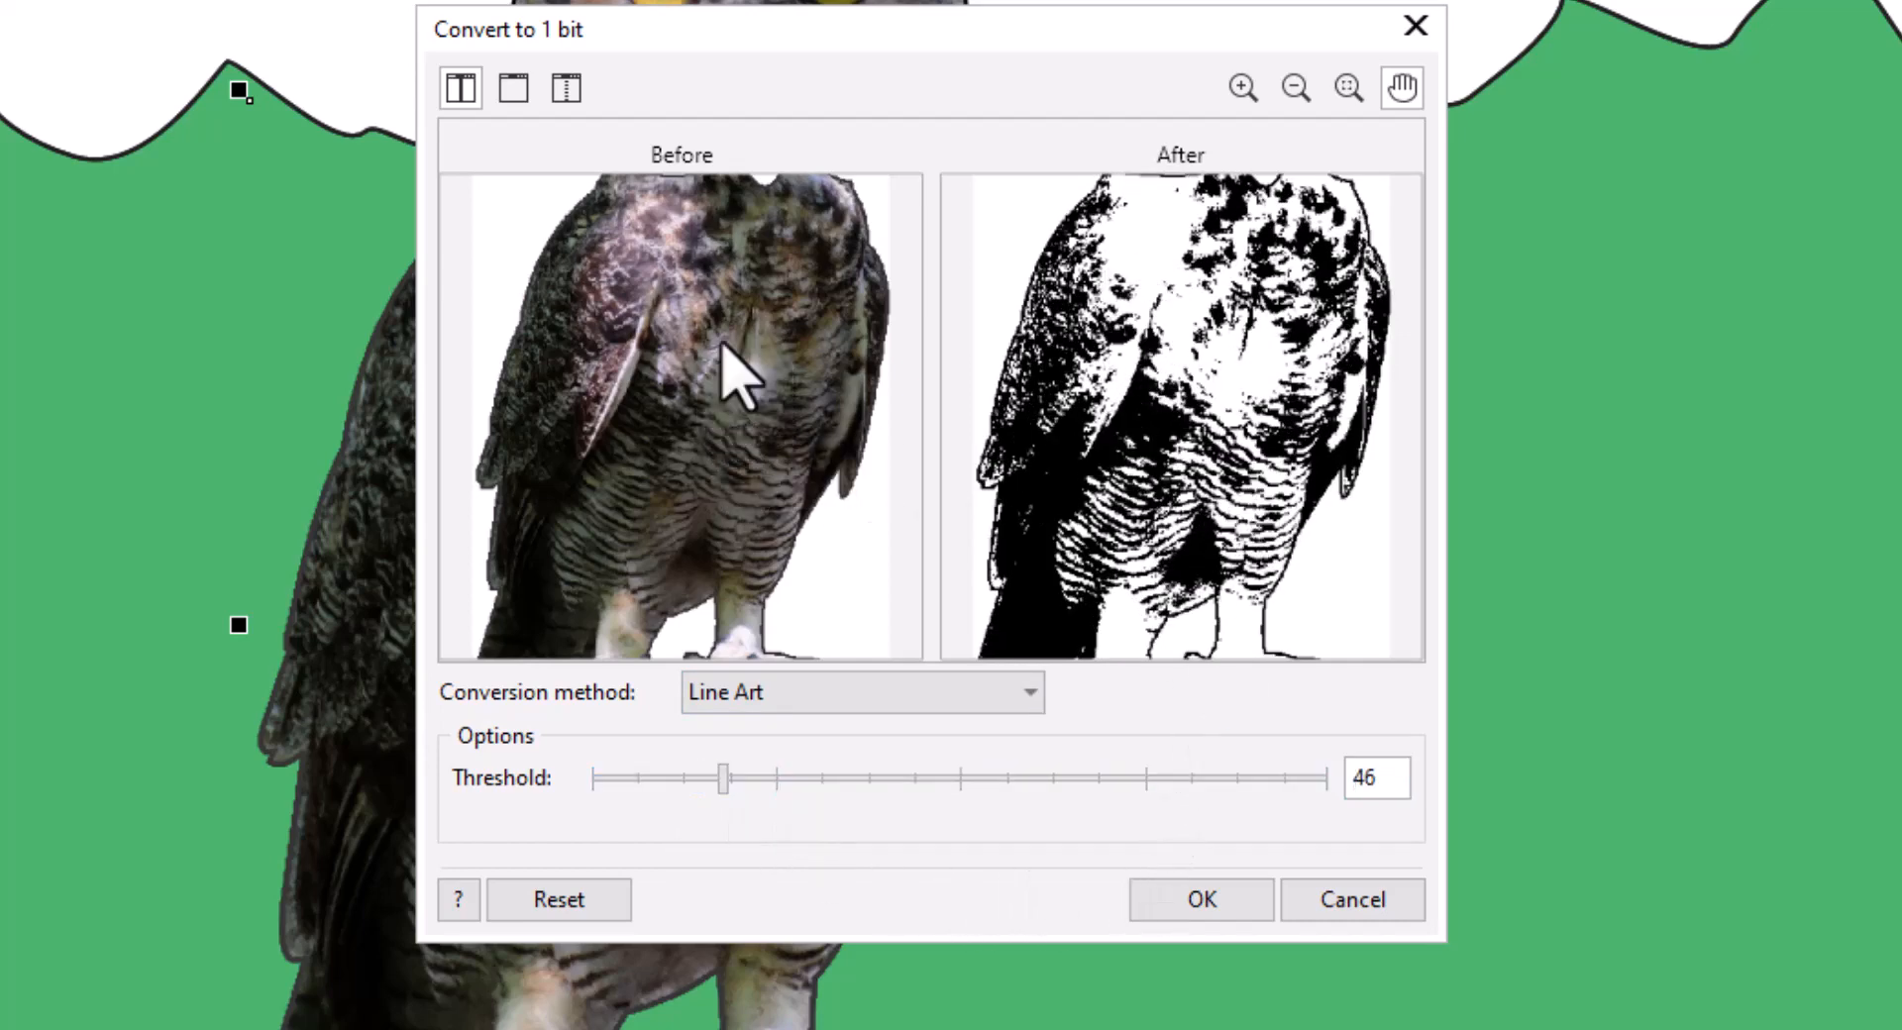
scroll(756, 437, down, 2)
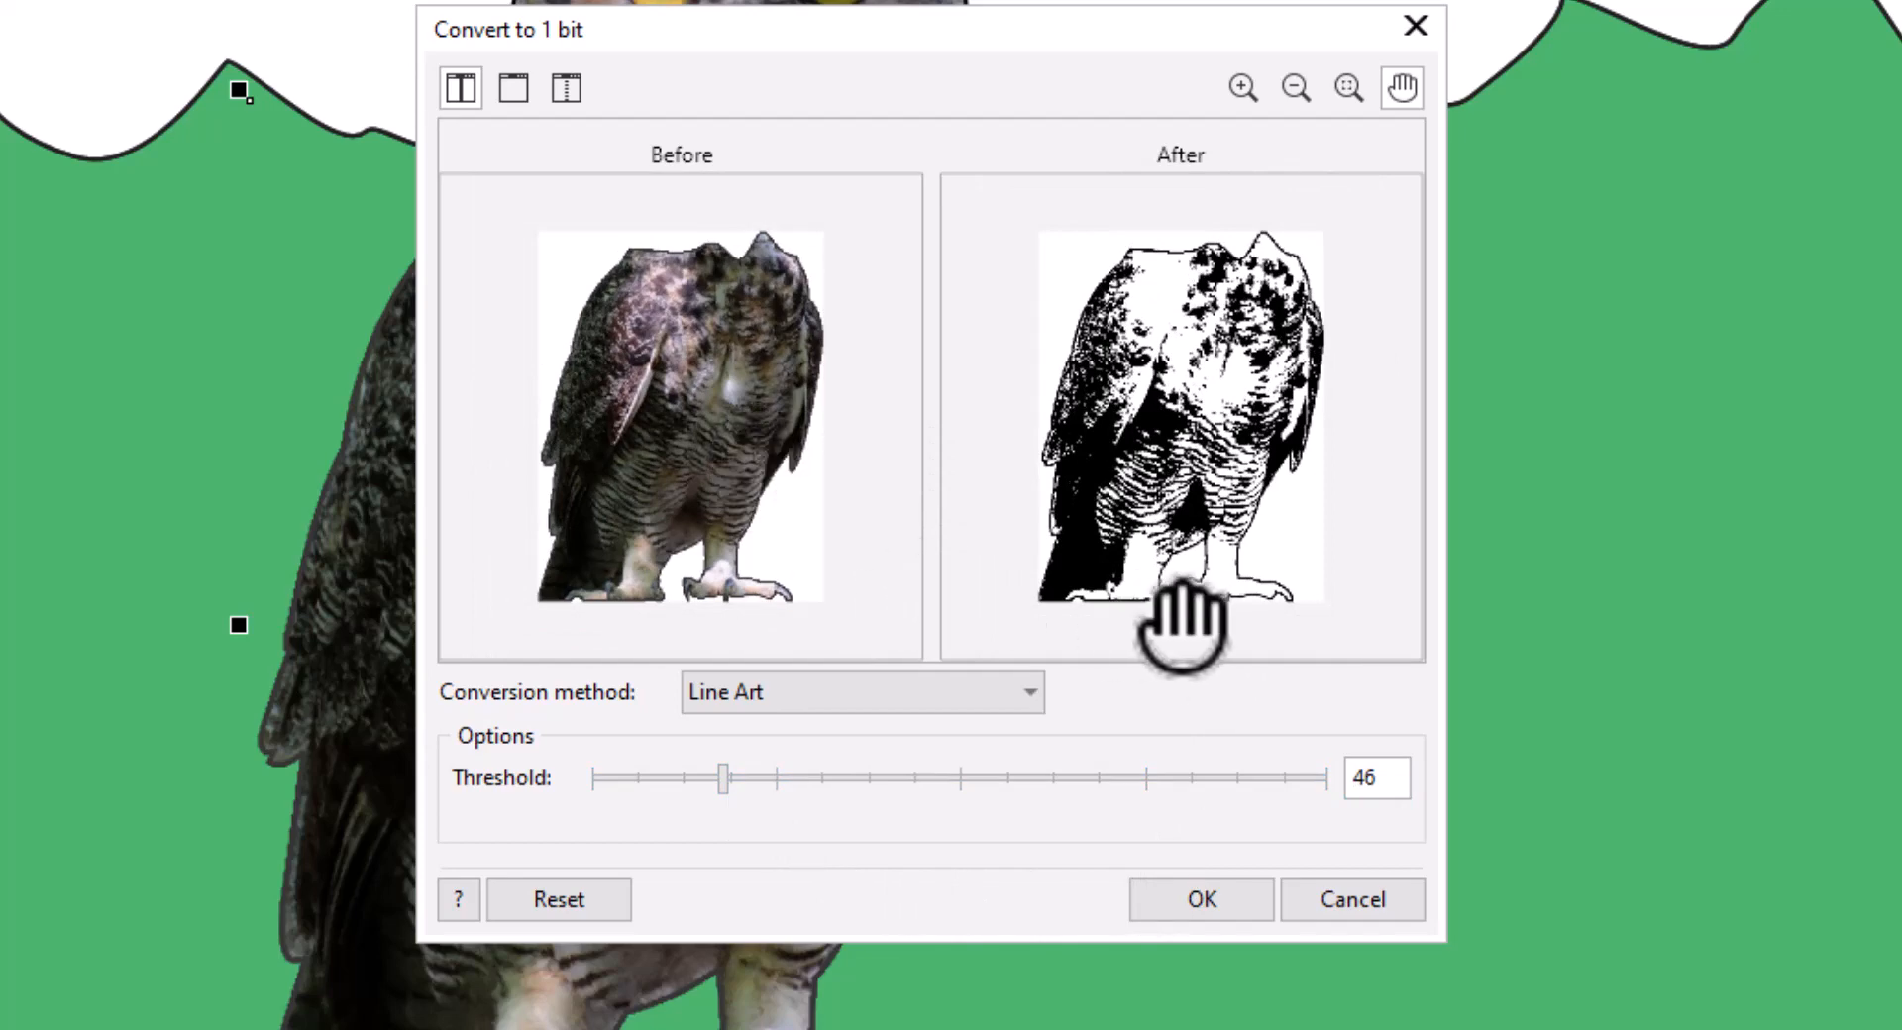
click(1201, 902)
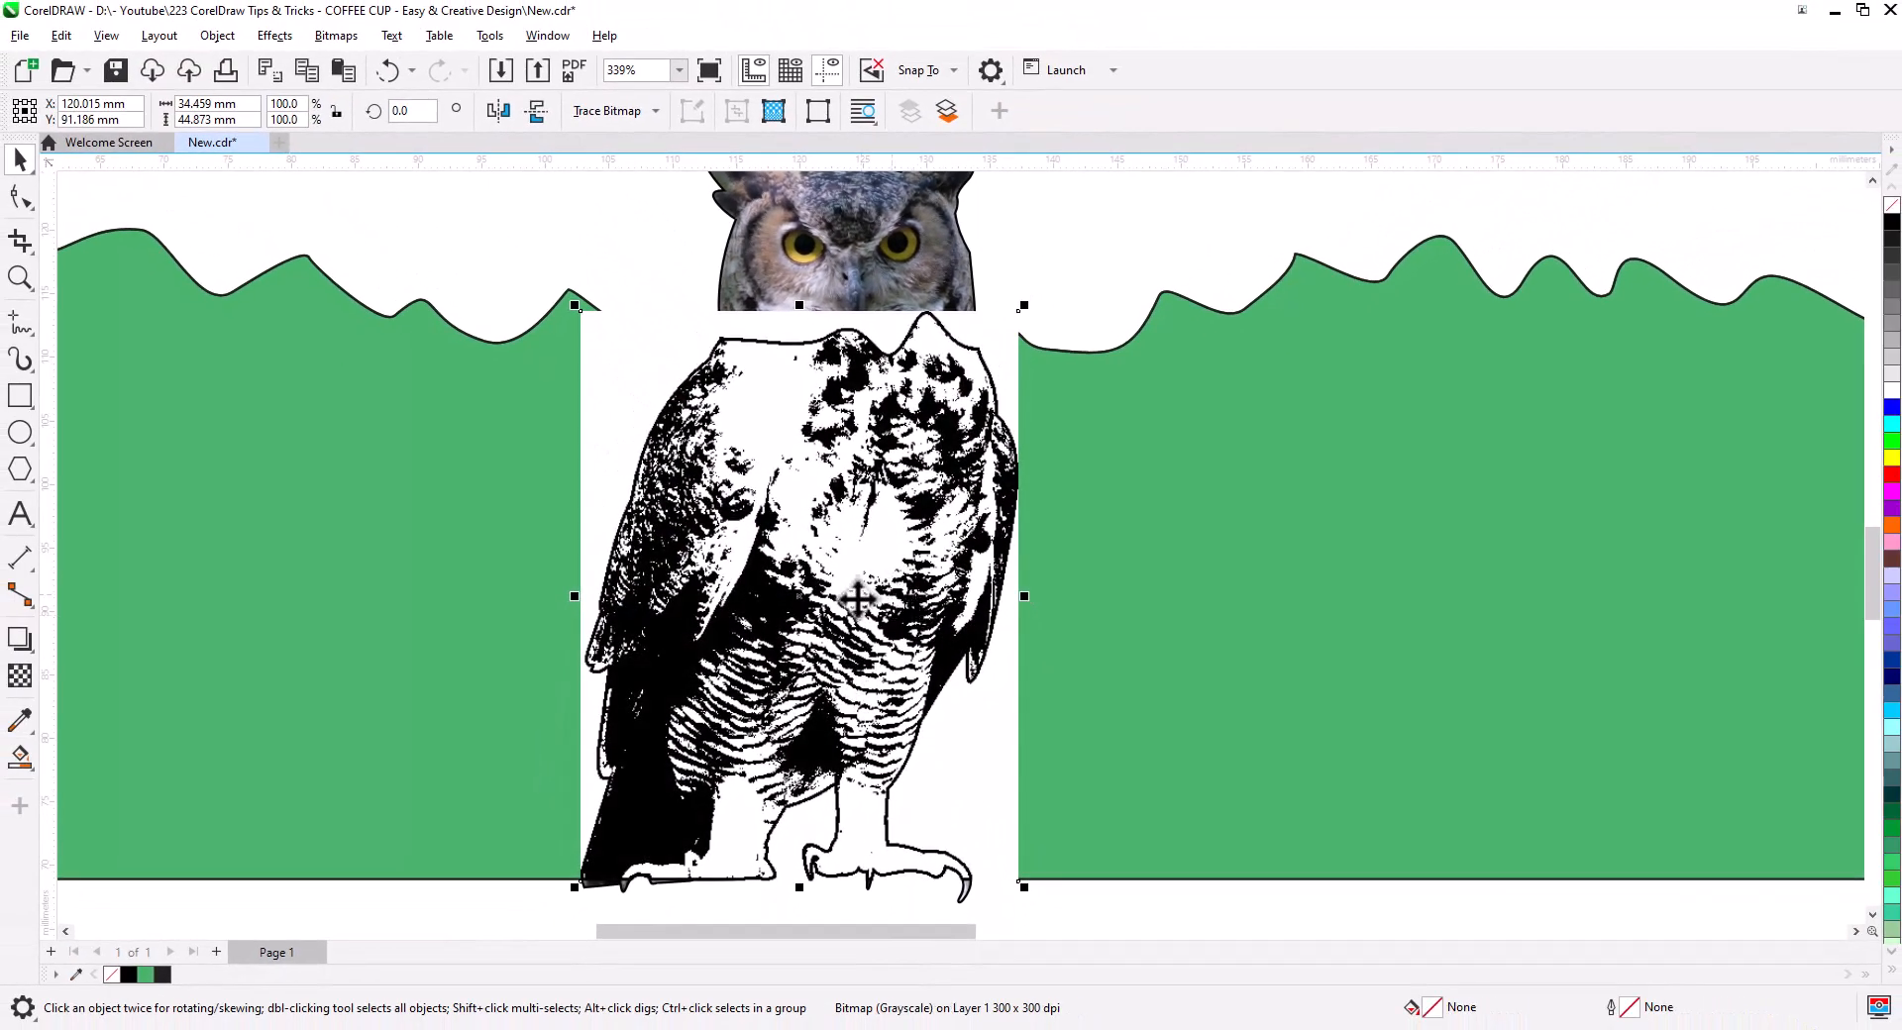
- Outline Trace the line-art owl as a Low Quality Image, removing white from the entire image
right_click(856, 599)
mouse_move(990, 379)
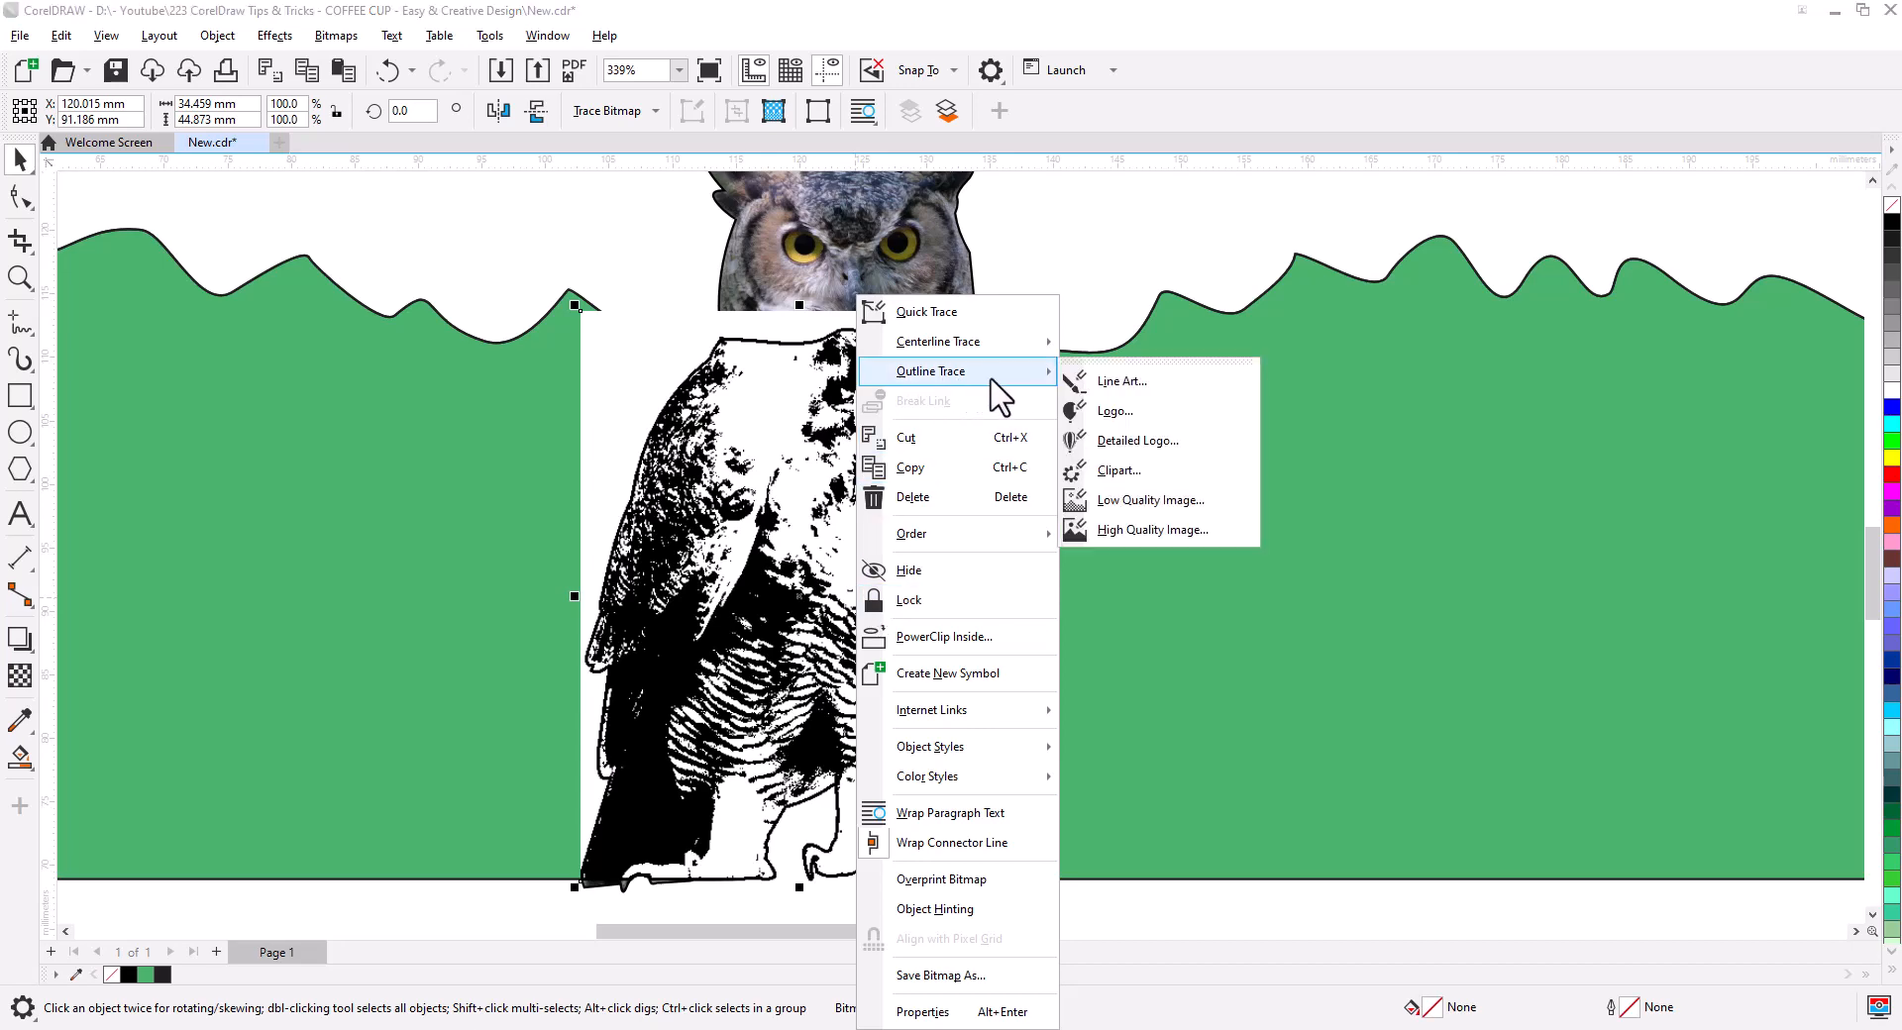
click(1137, 499)
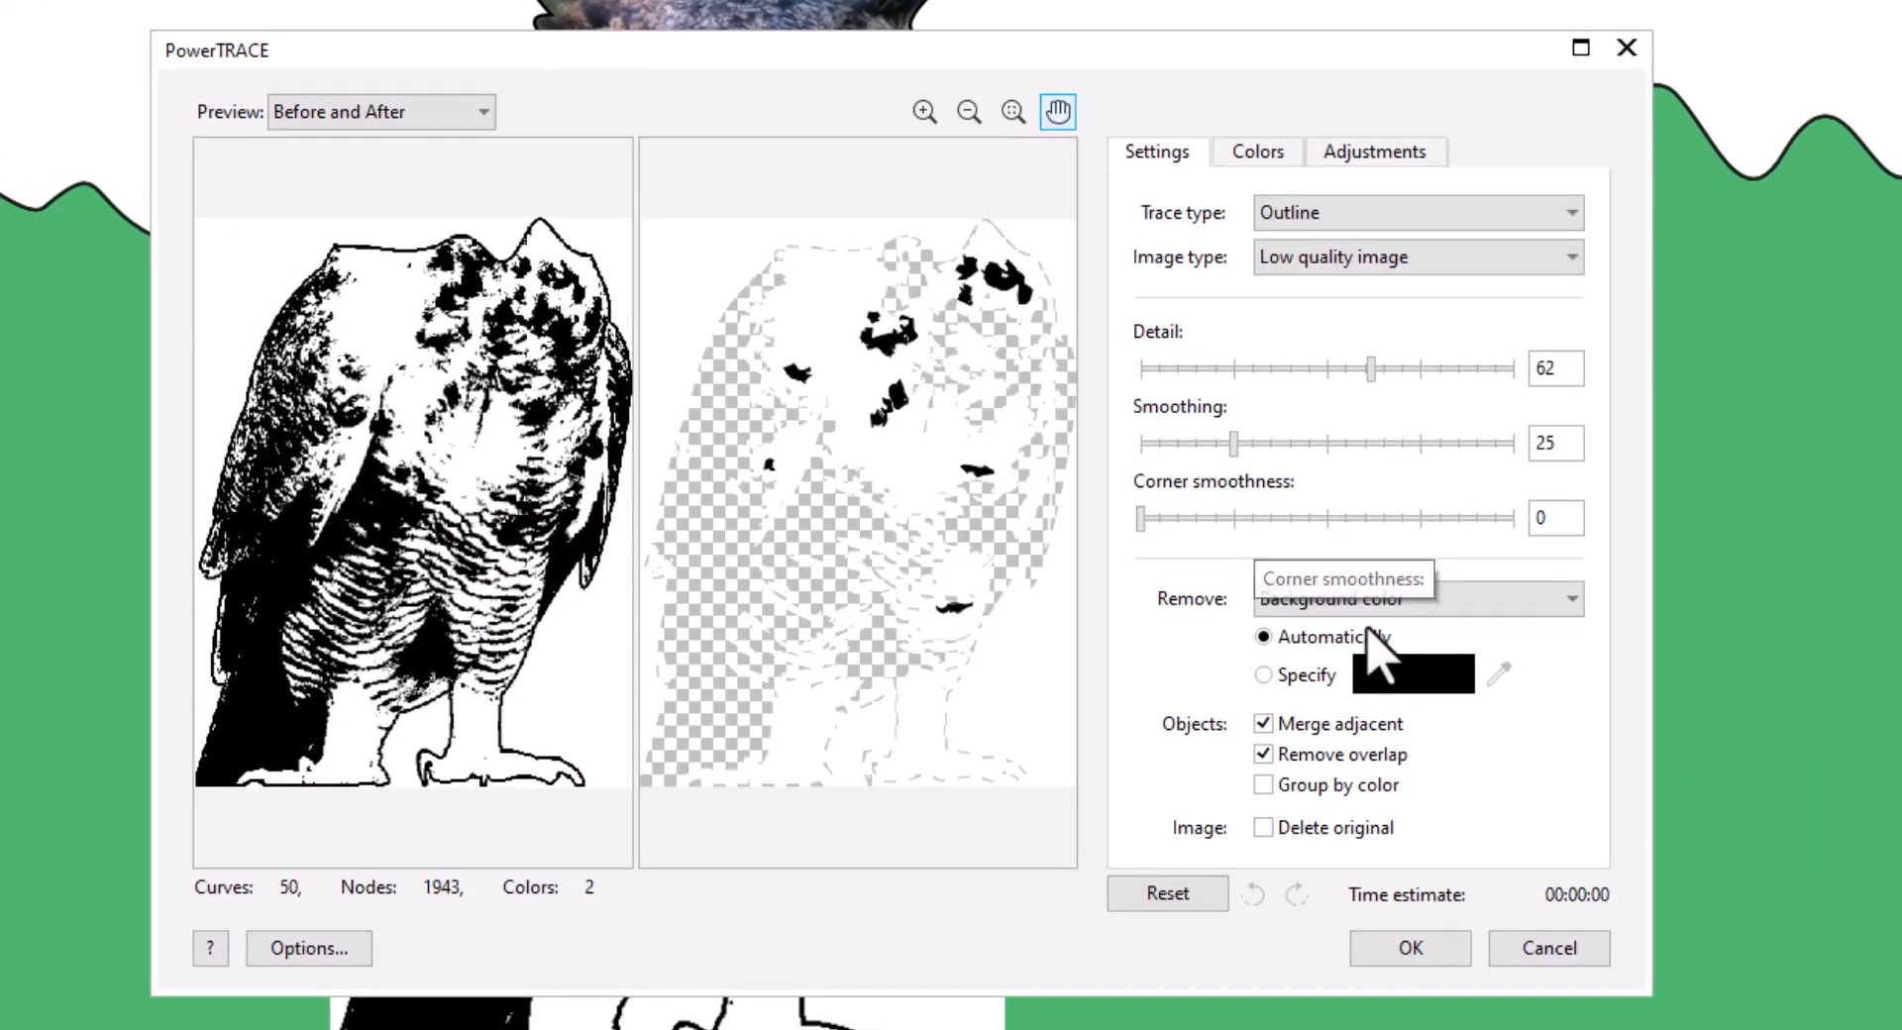
click(1263, 675)
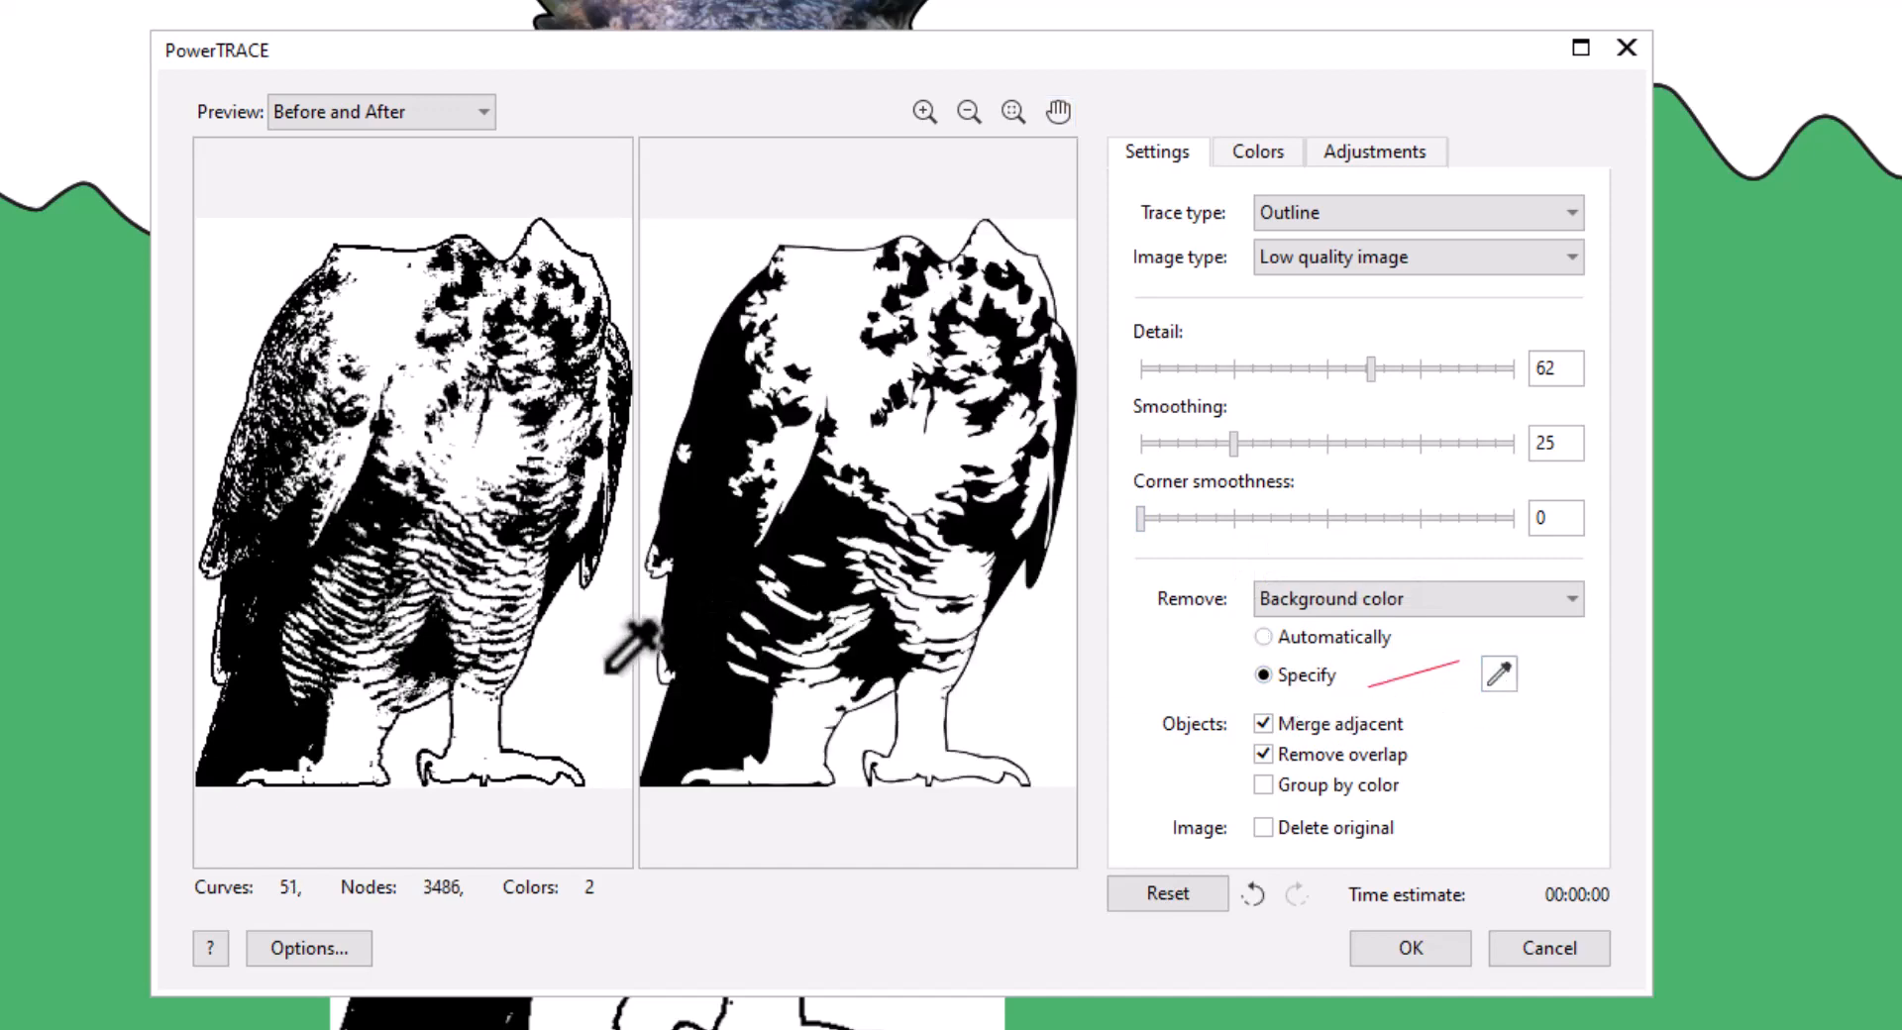
click(906, 431)
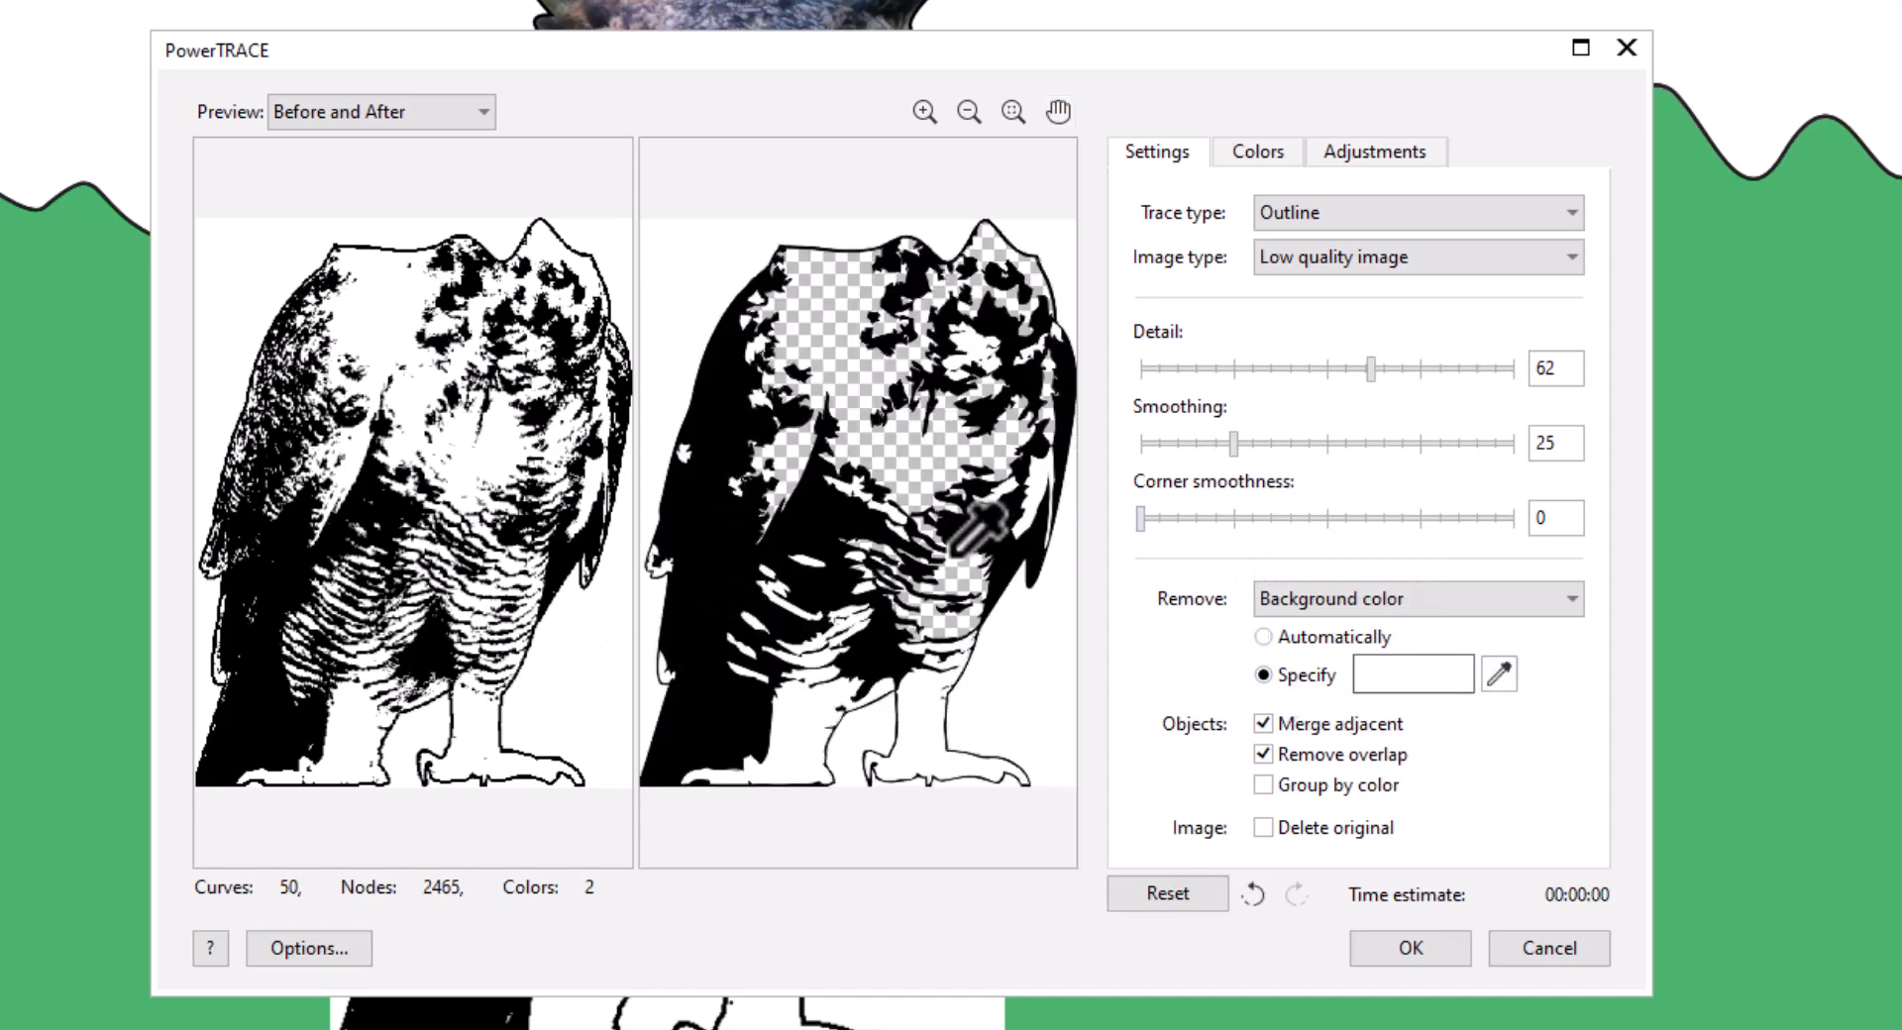
click(1376, 598)
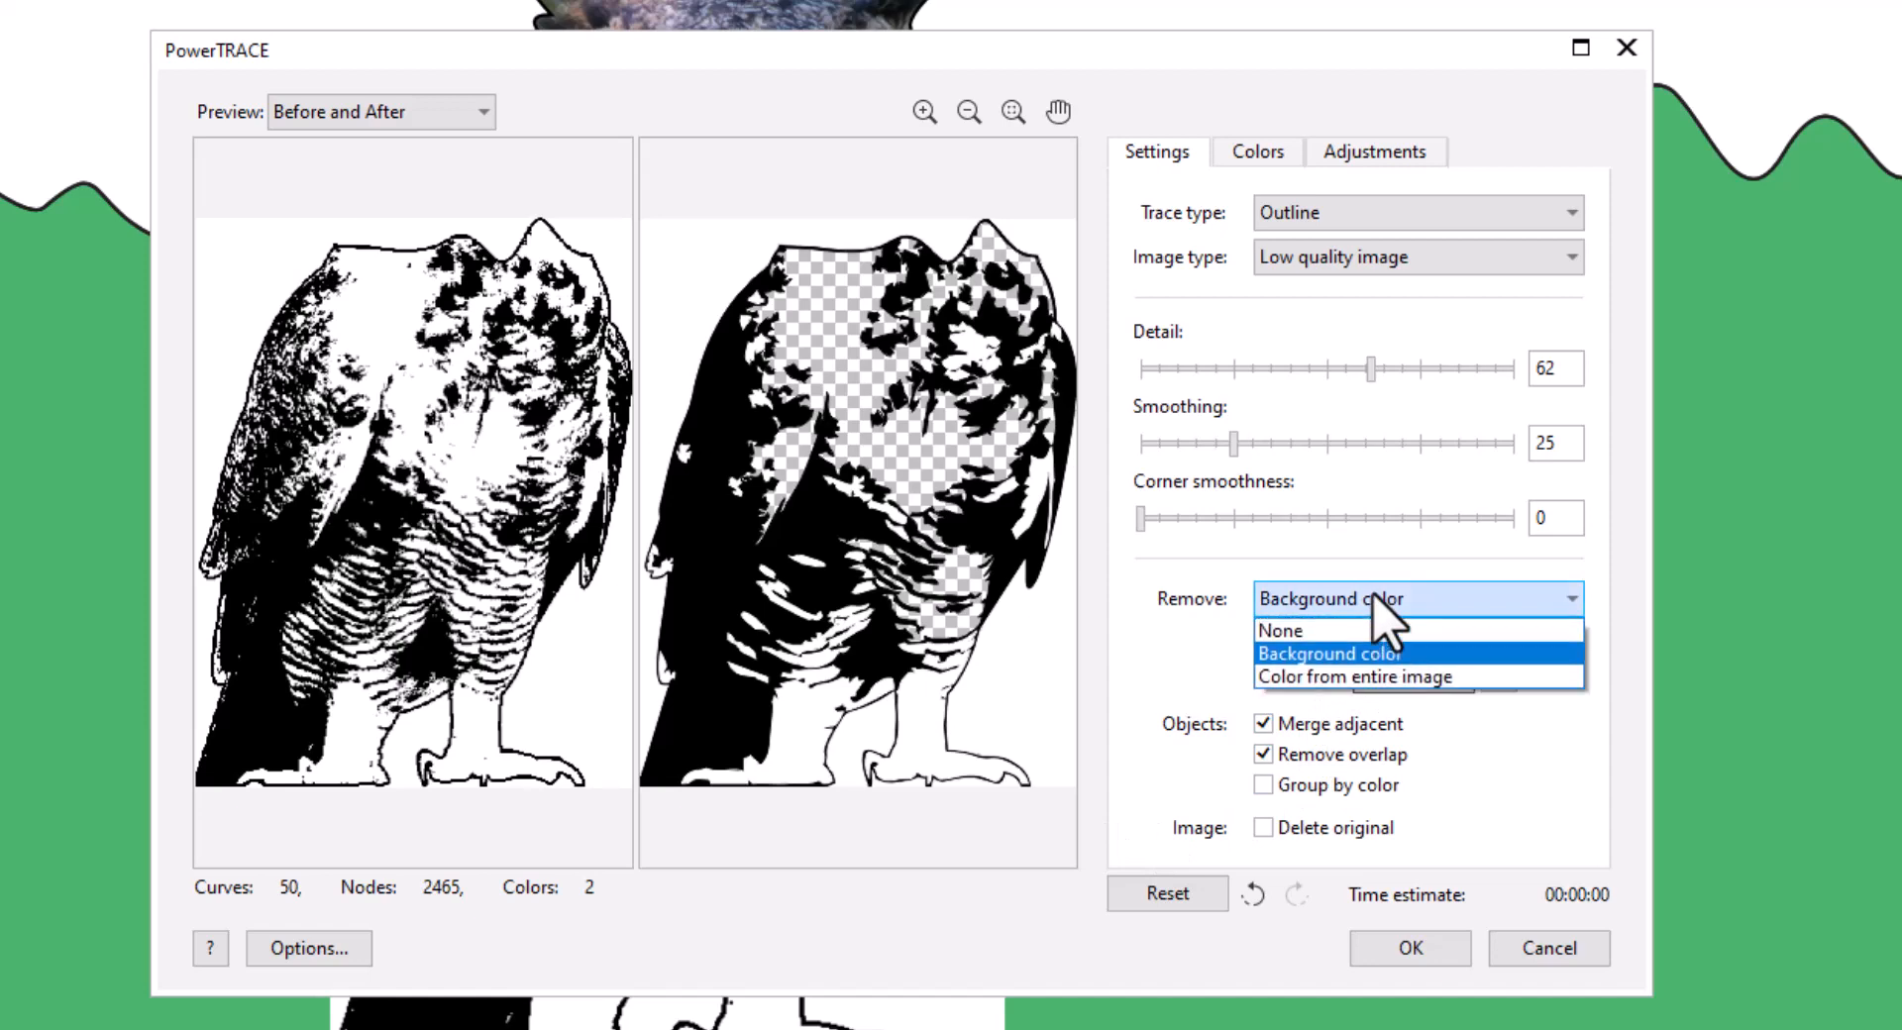
click(1365, 678)
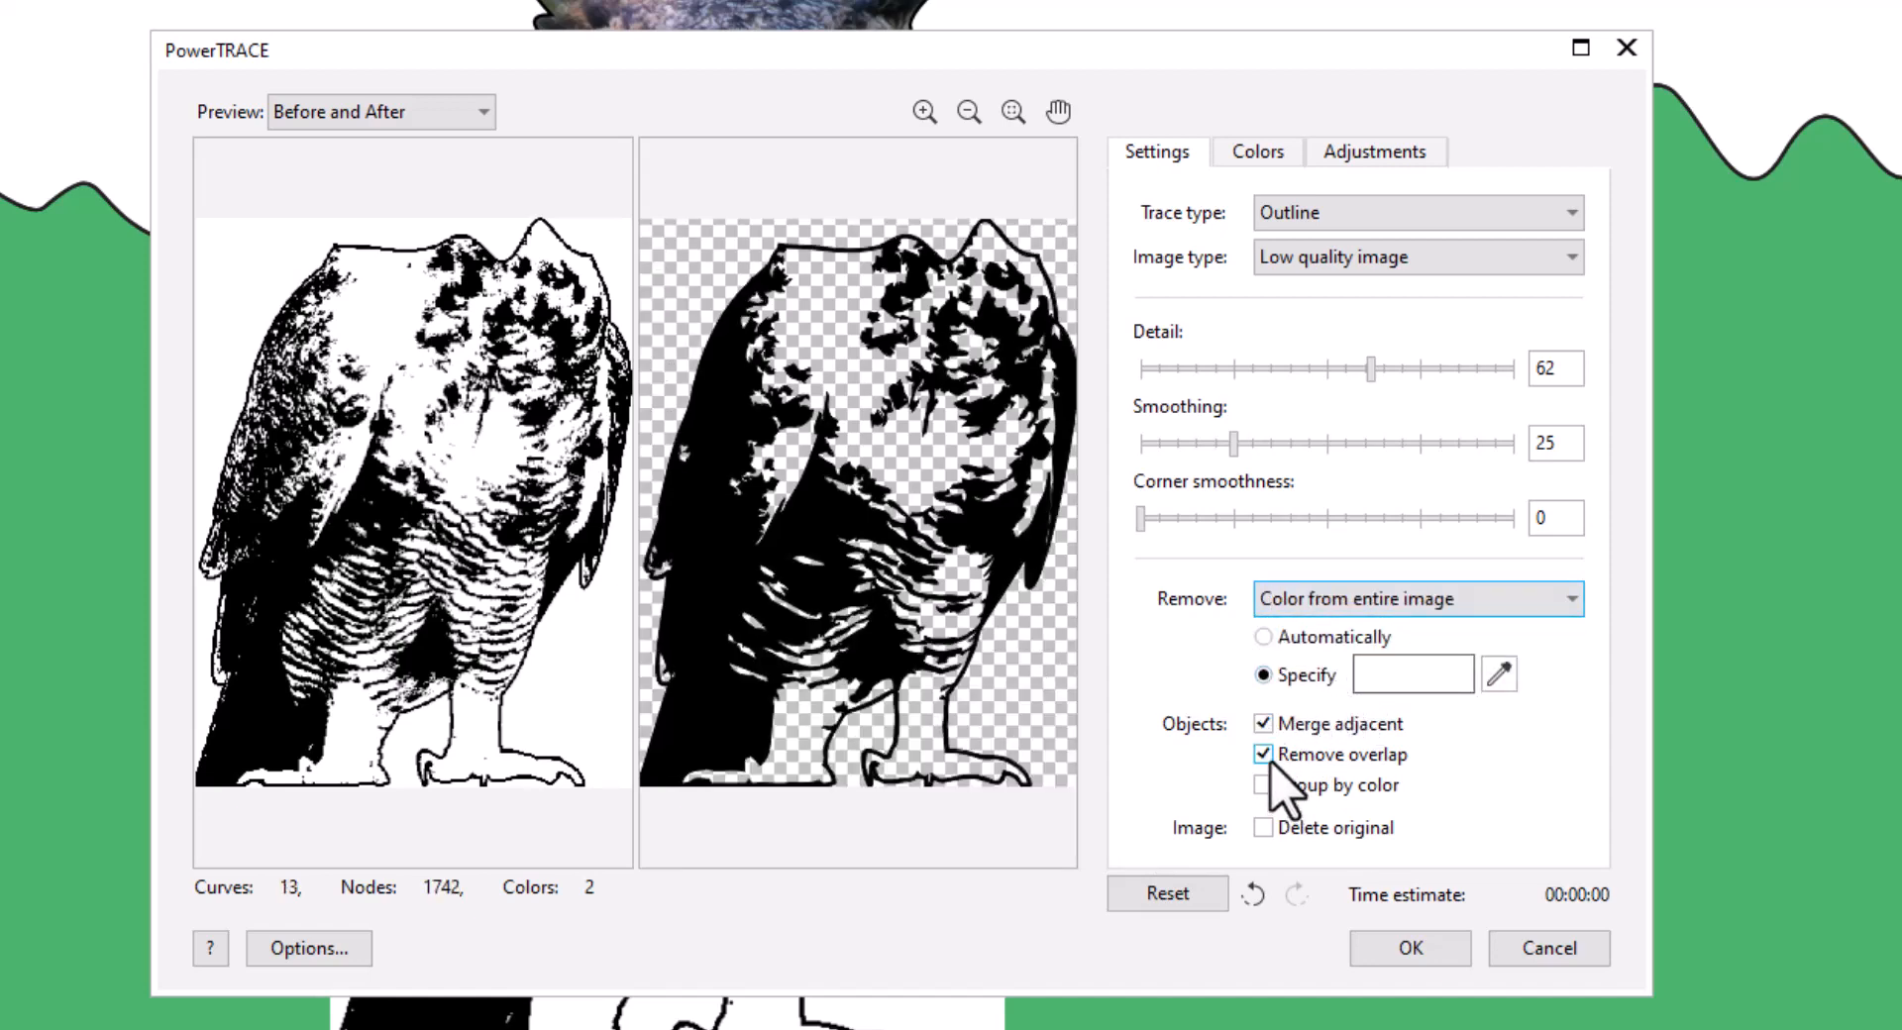
click(1411, 949)
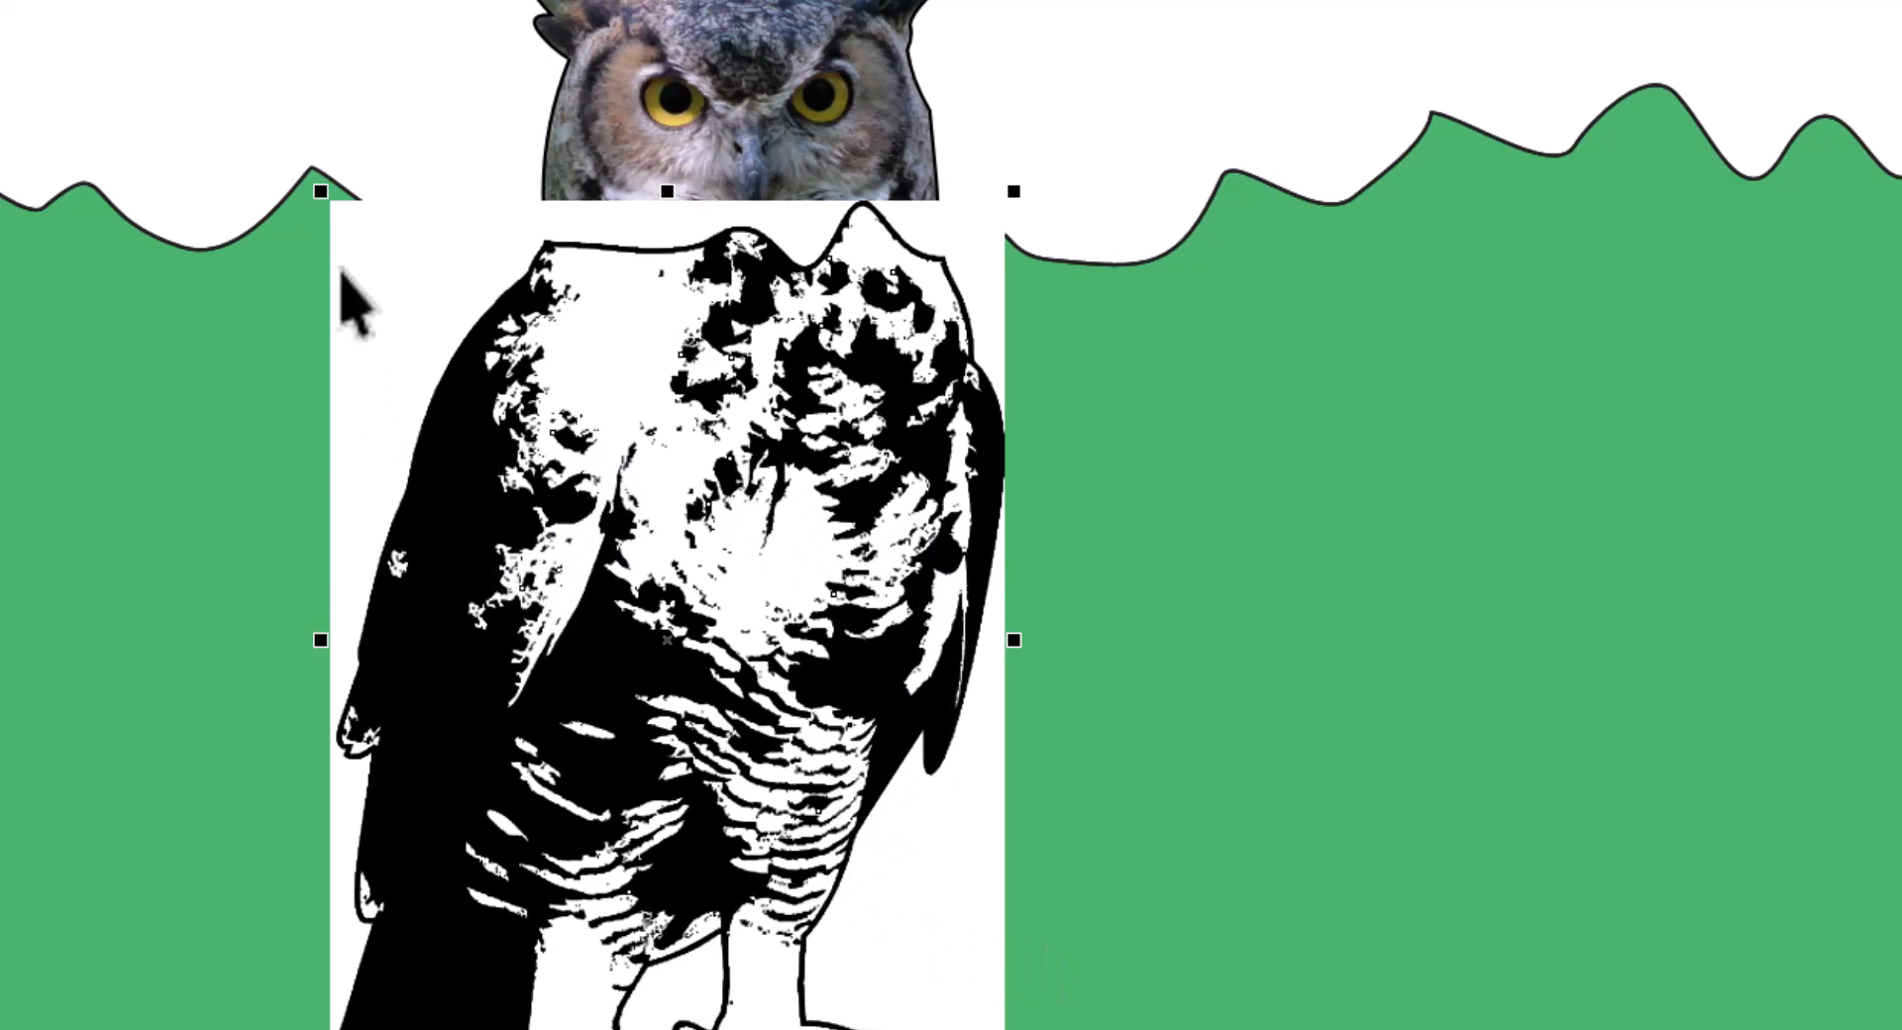
- Delete the black-and-white owl bitmap, leaving the traced black shapes
click(354, 314)
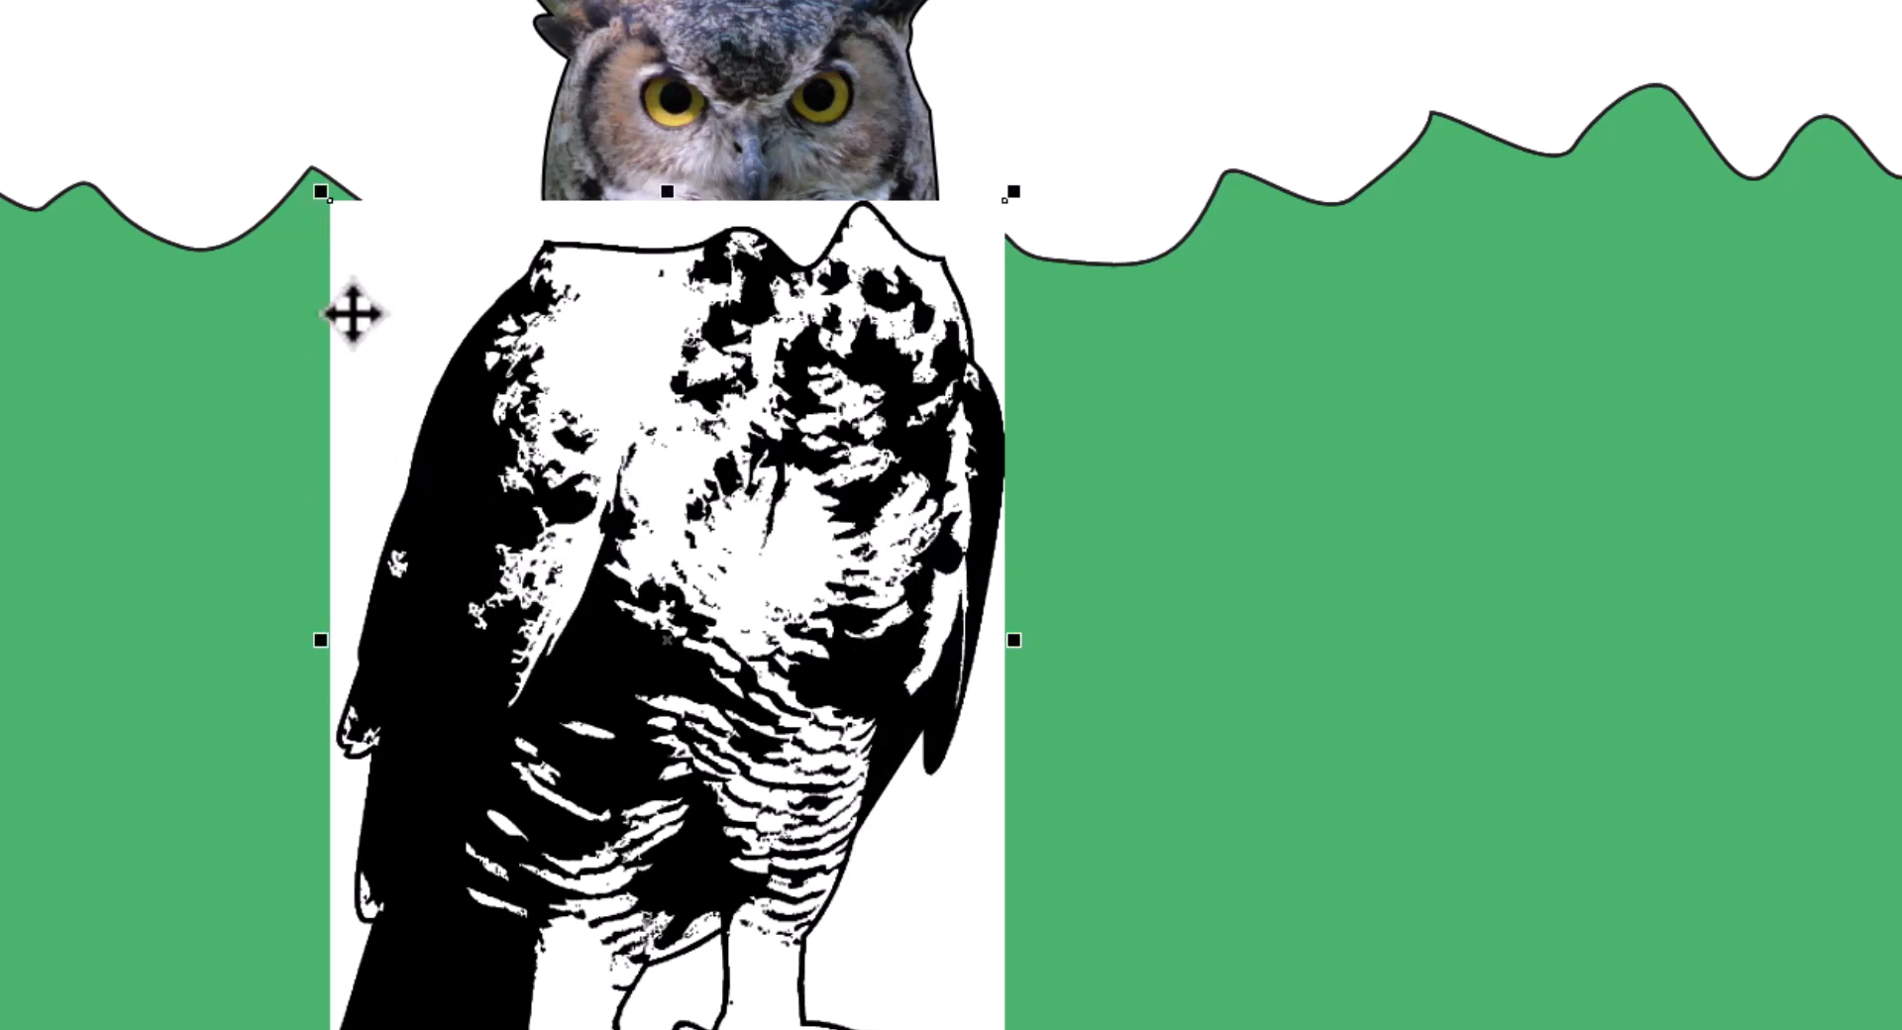
key(Delete)
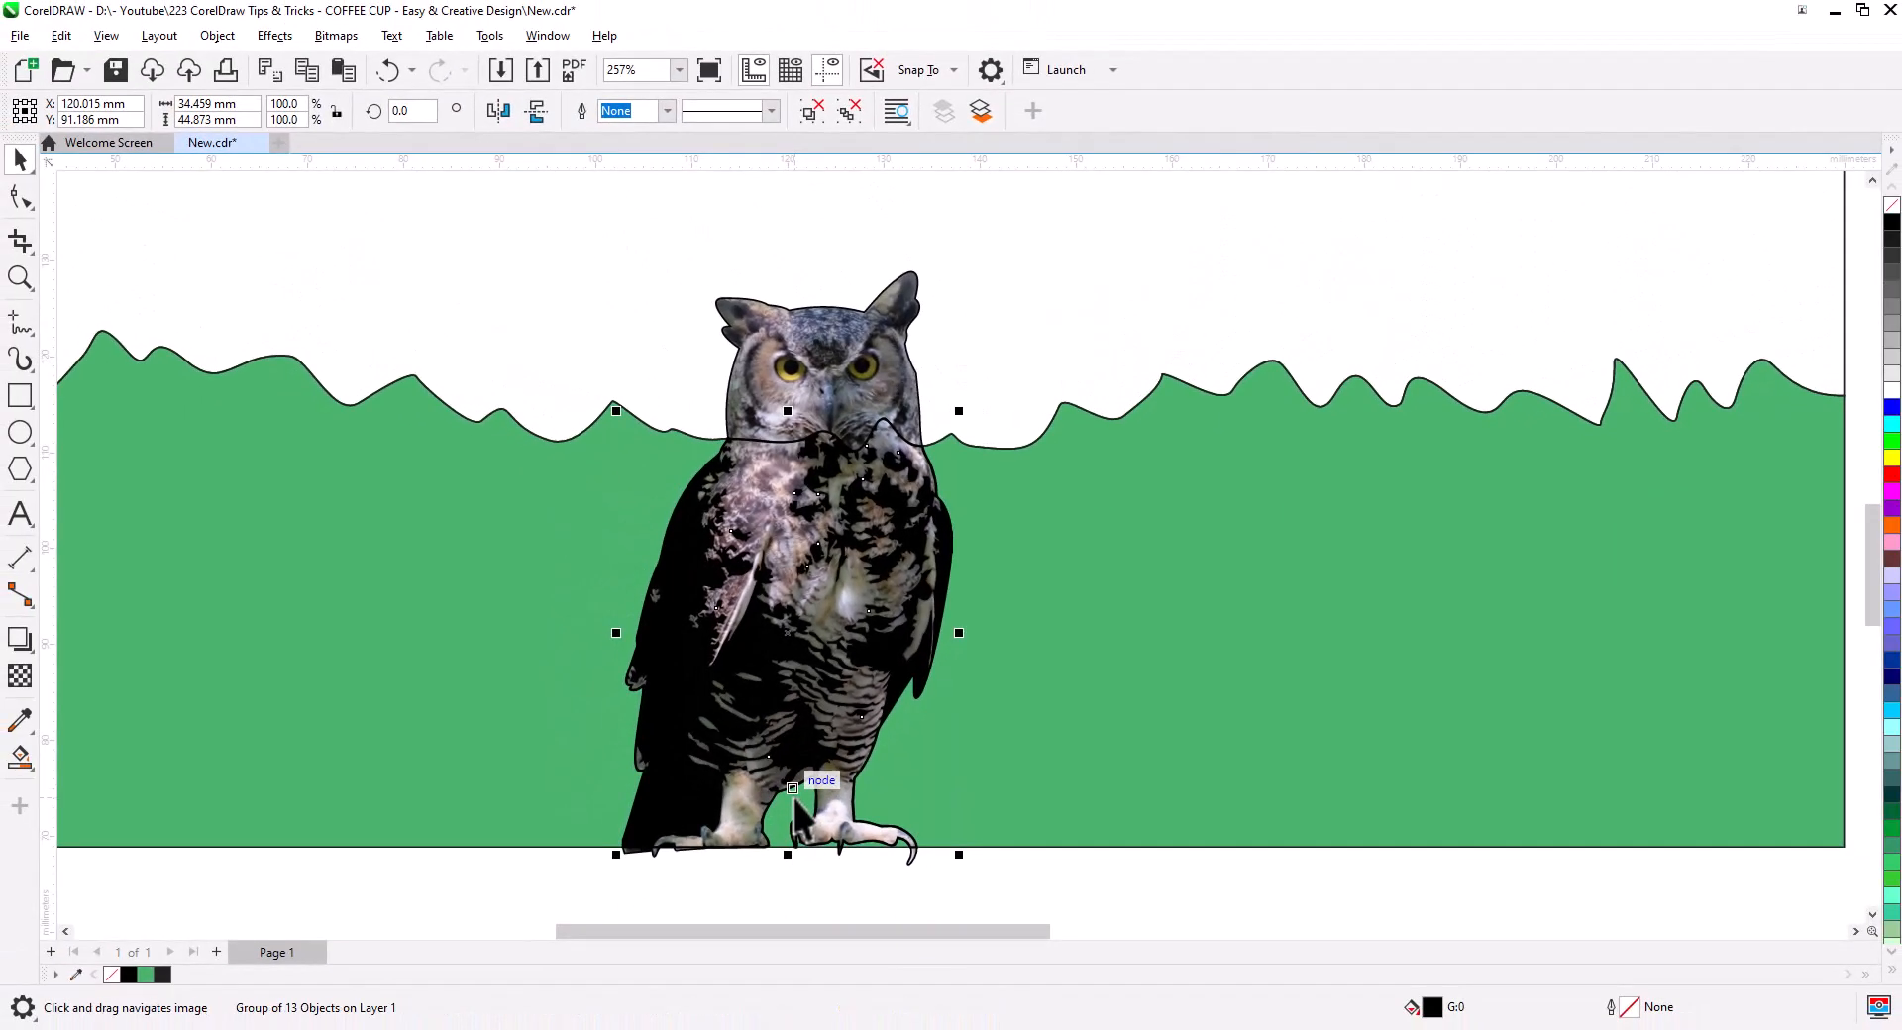
scroll(789, 478, up, 5)
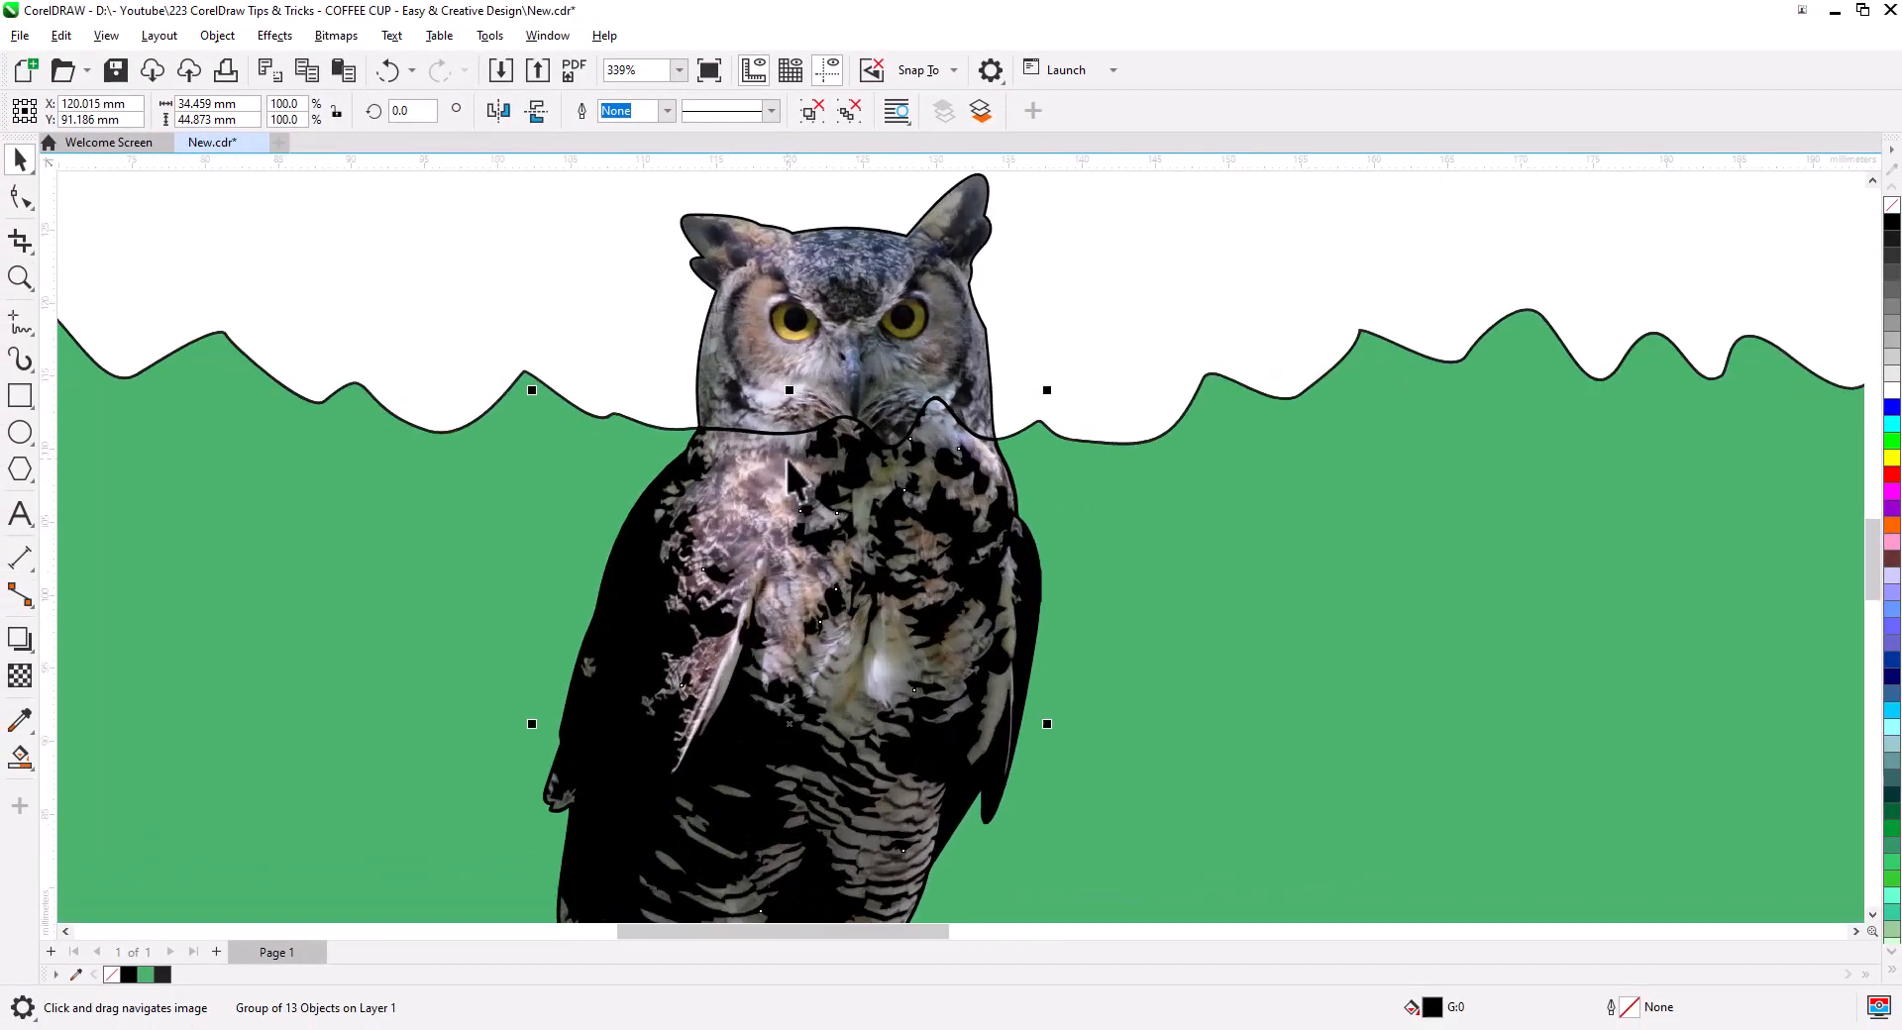
scroll(793, 661, up, 2)
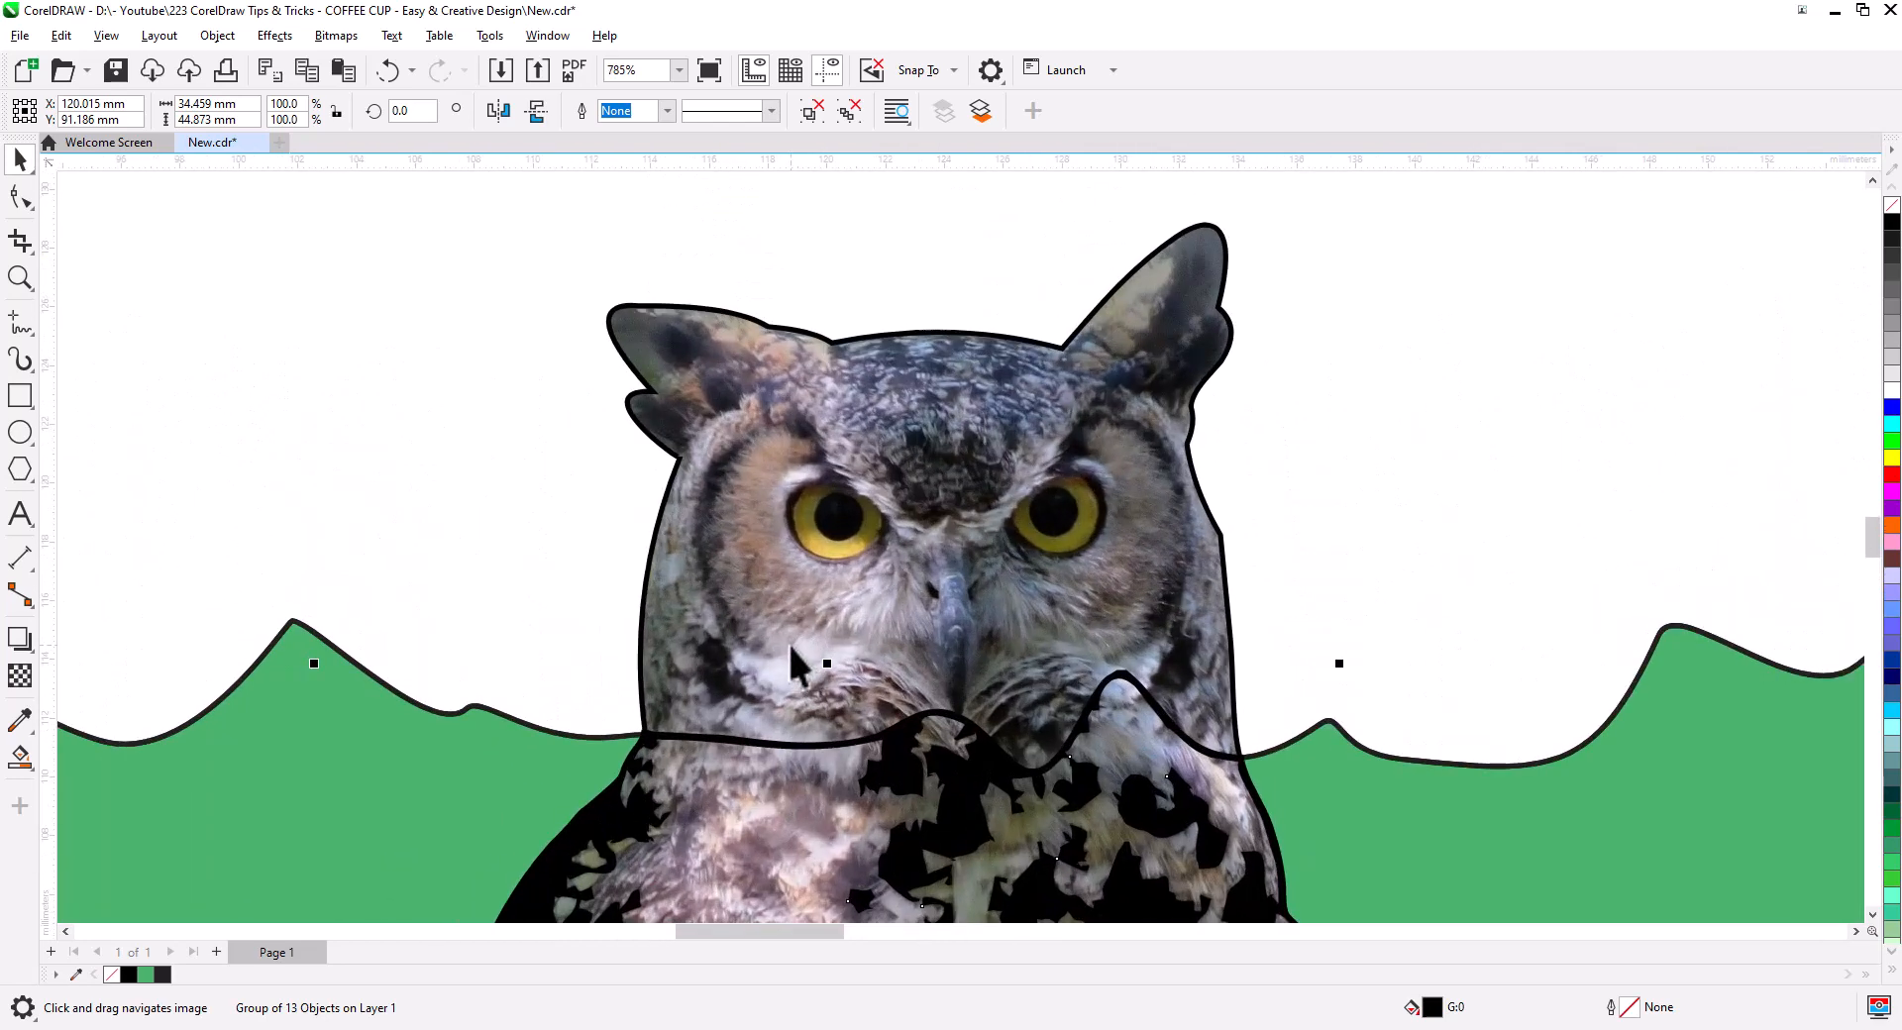
ctrl+click(757, 543)
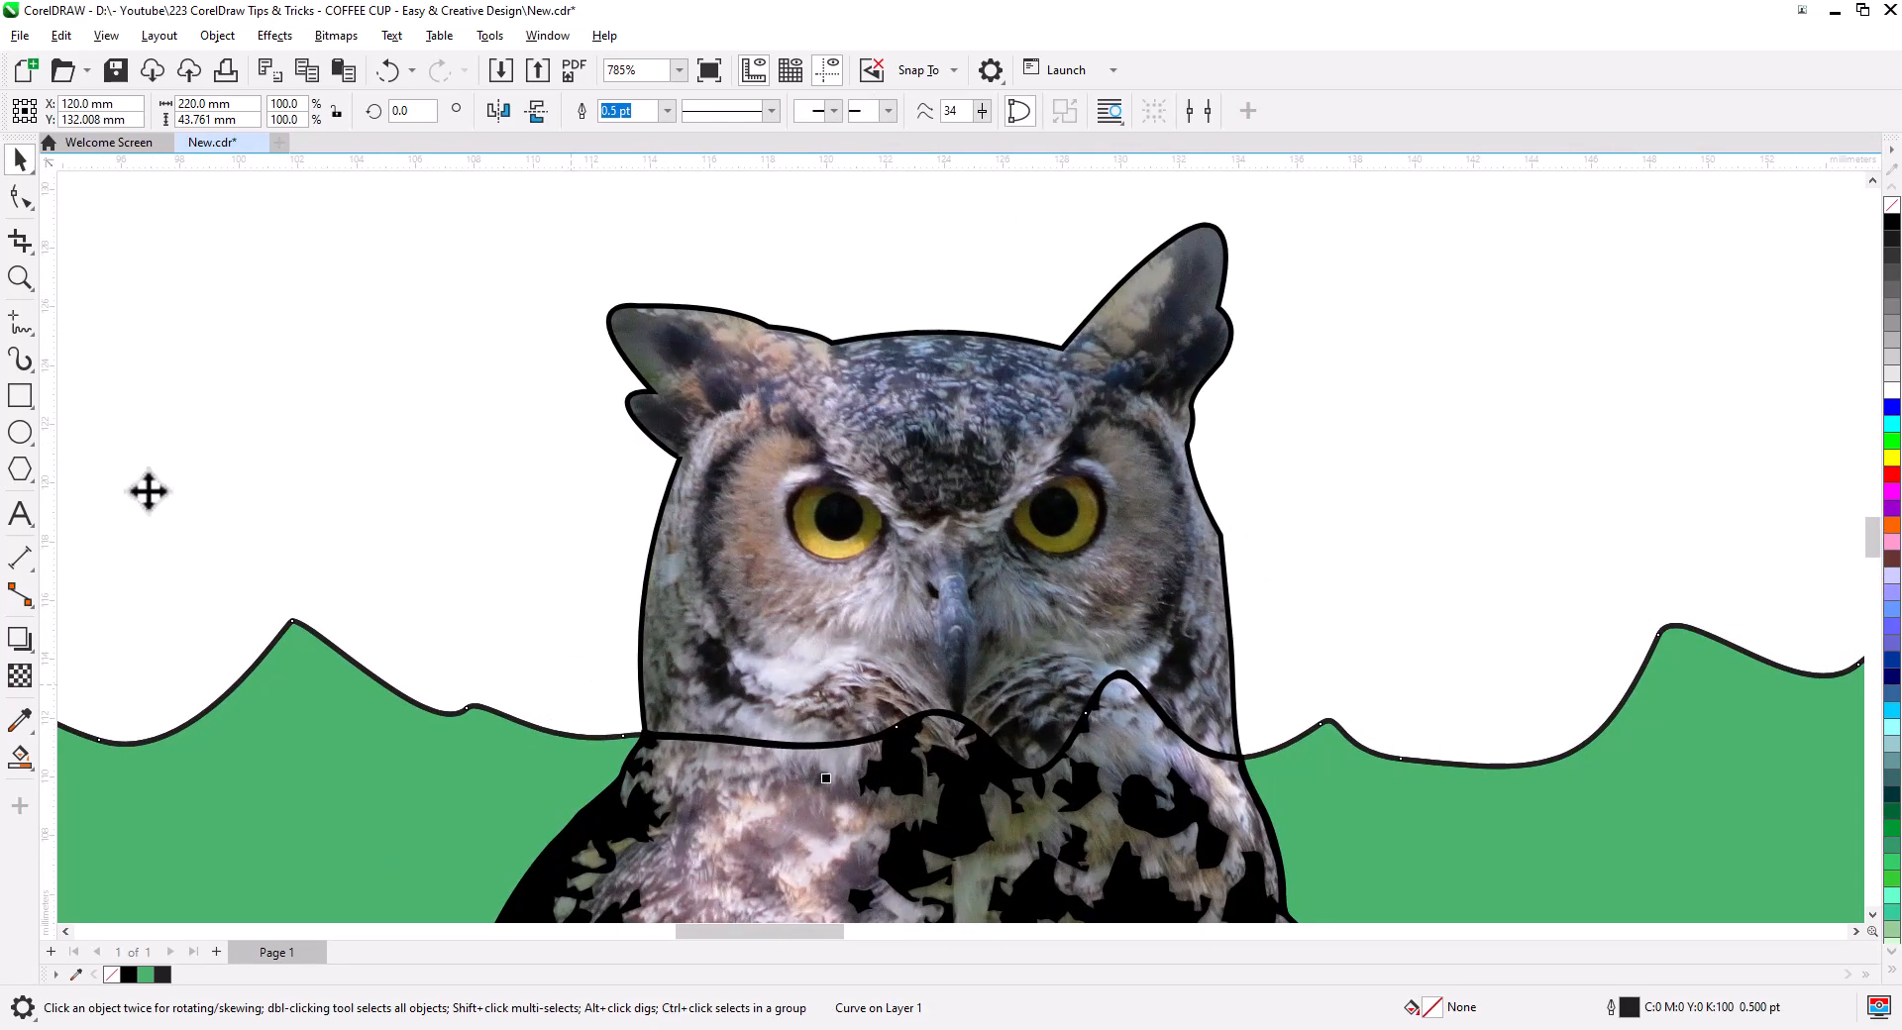
- With the 2-Point Line tool, draw lines from the hill intersection and up the owl's face
click(27, 321)
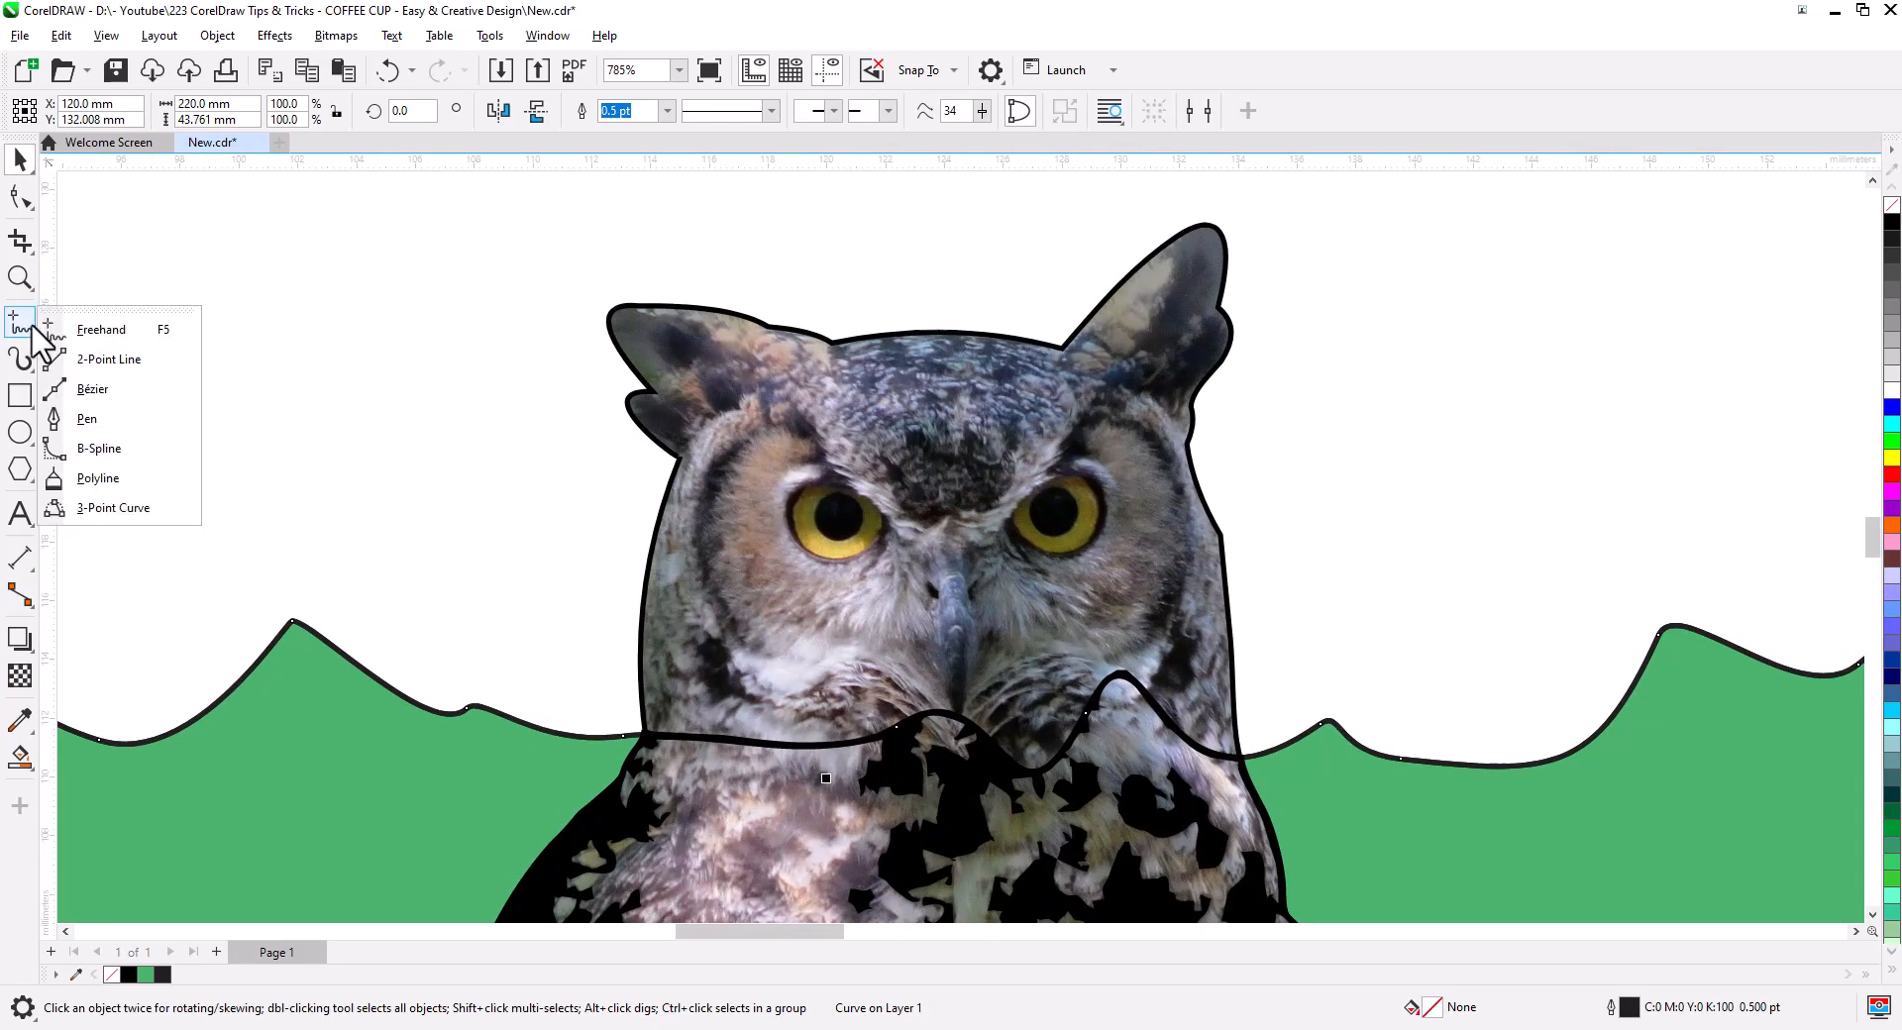
click(99, 363)
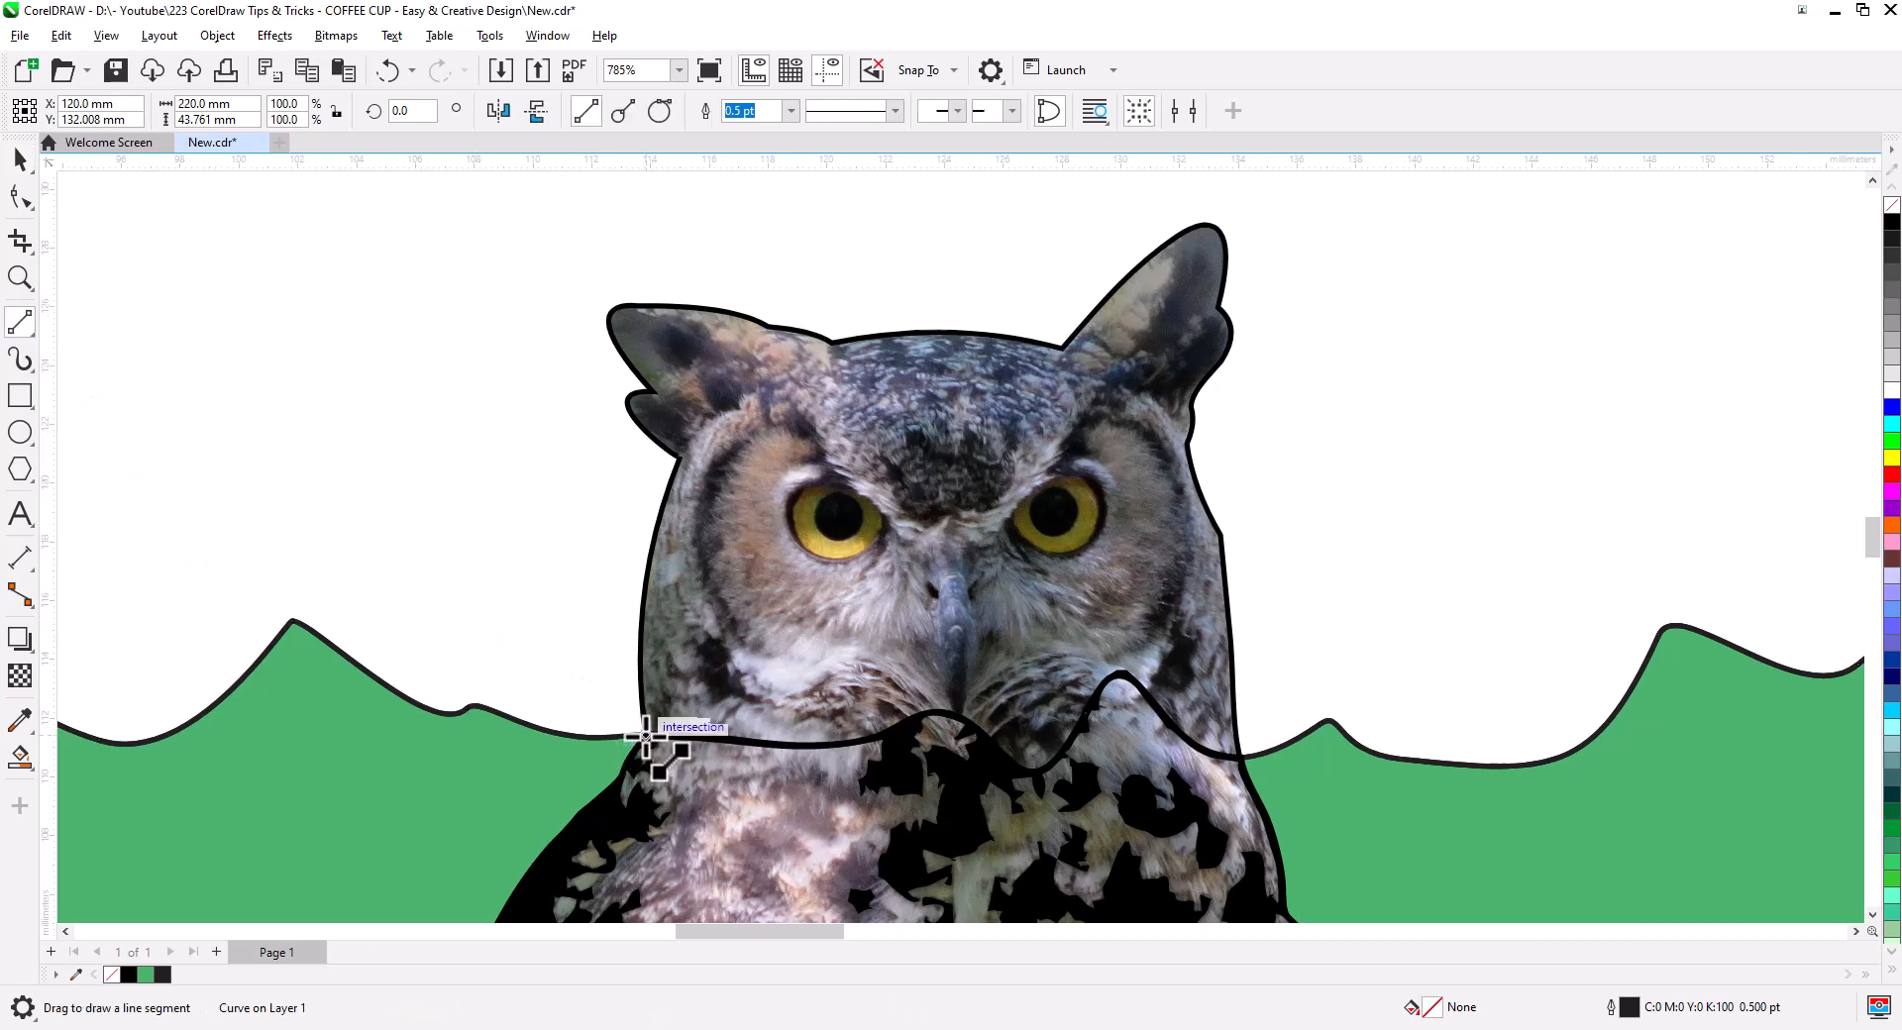
drag(640, 667, 640, 661)
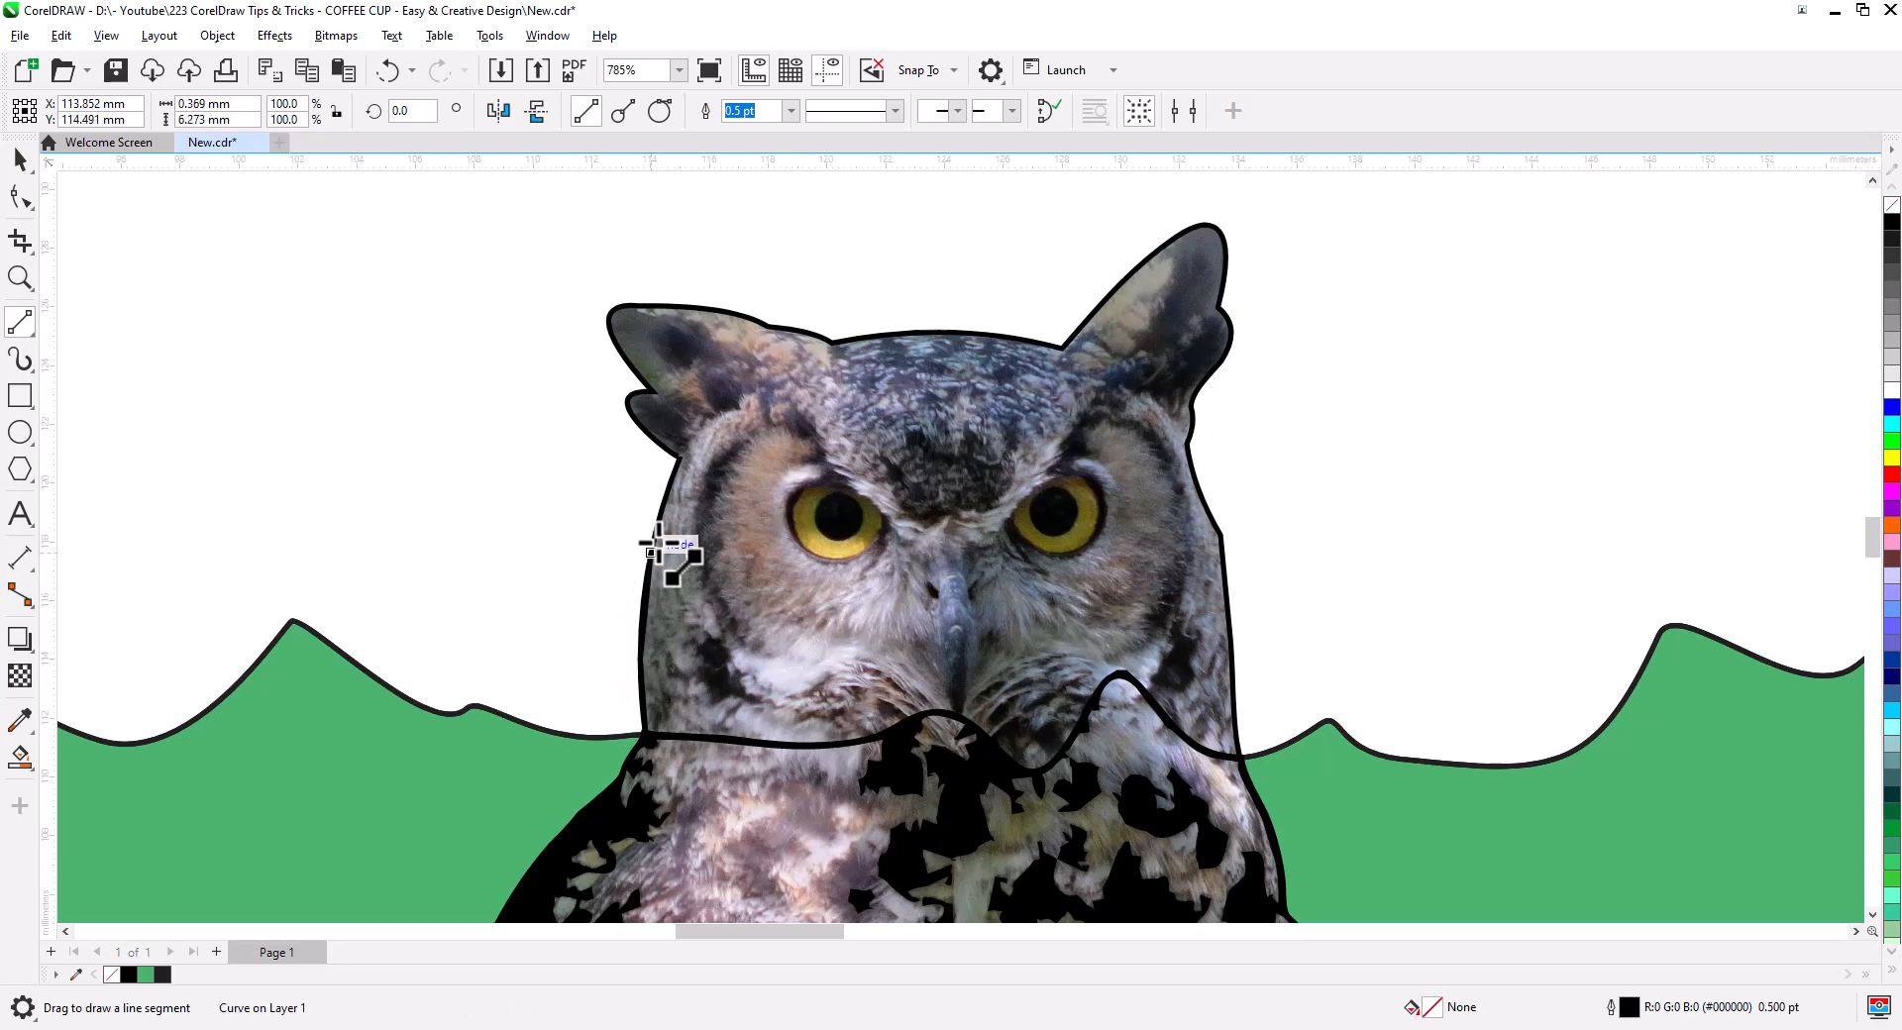
mouse_move(650, 392)
mouse_down()
mouse_move(608, 319)
mouse_move(849, 348)
mouse_move(1155, 297)
mouse_move(1228, 314)
mouse_move(1187, 446)
mouse_up()
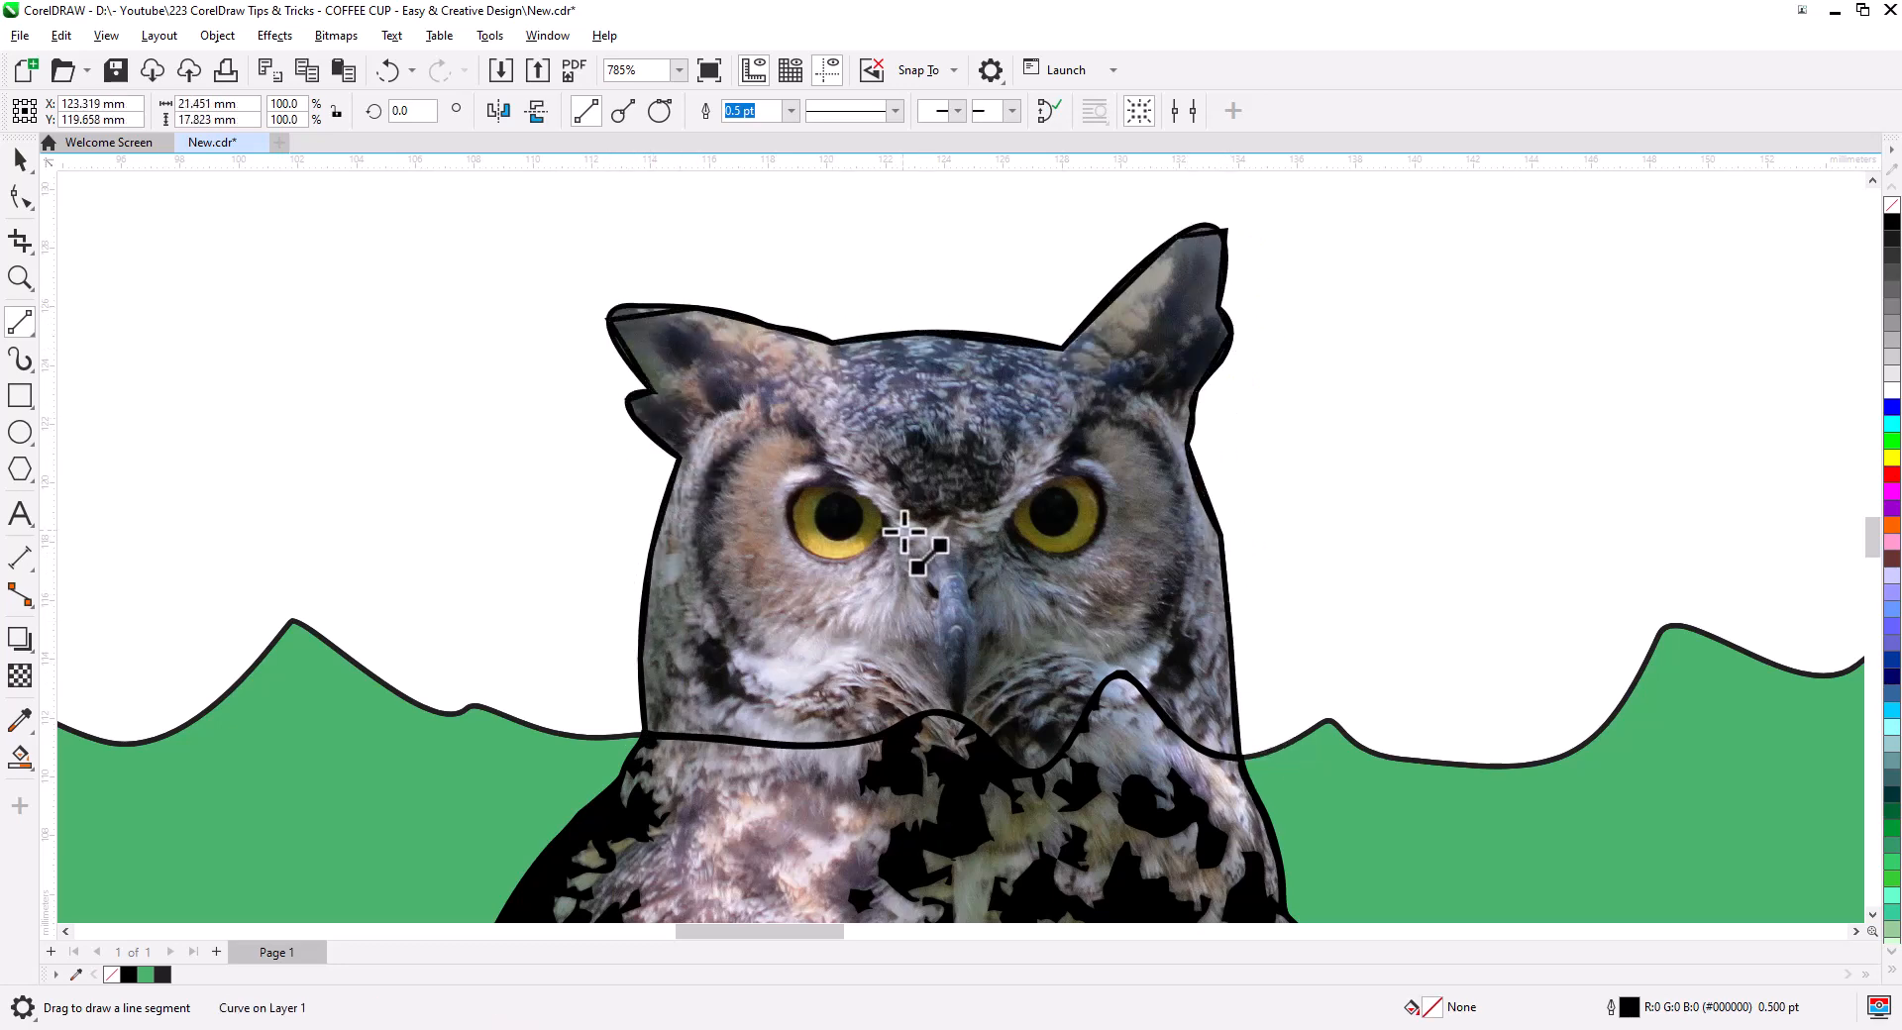
- Outline the owl's left eye with a ring of straight segments
drag(904, 532, 801, 409)
mouse_move(800, 409)
mouse_down()
mouse_move(733, 446)
mouse_move(704, 530)
mouse_up()
drag(703, 530, 743, 634)
mouse_move(743, 634)
mouse_down()
mouse_move(793, 683)
mouse_move(849, 644)
mouse_up()
drag(849, 644, 935, 662)
drag(934, 663, 919, 556)
drag(920, 555, 905, 533)
scroll(849, 584, up, 2)
drag(873, 293, 748, 254)
- Trace the left pupil as a straight-edged polygon
drag(748, 254, 645, 326)
drag(645, 326, 667, 441)
drag(666, 441, 776, 530)
drag(776, 530, 912, 484)
drag(912, 483, 934, 359)
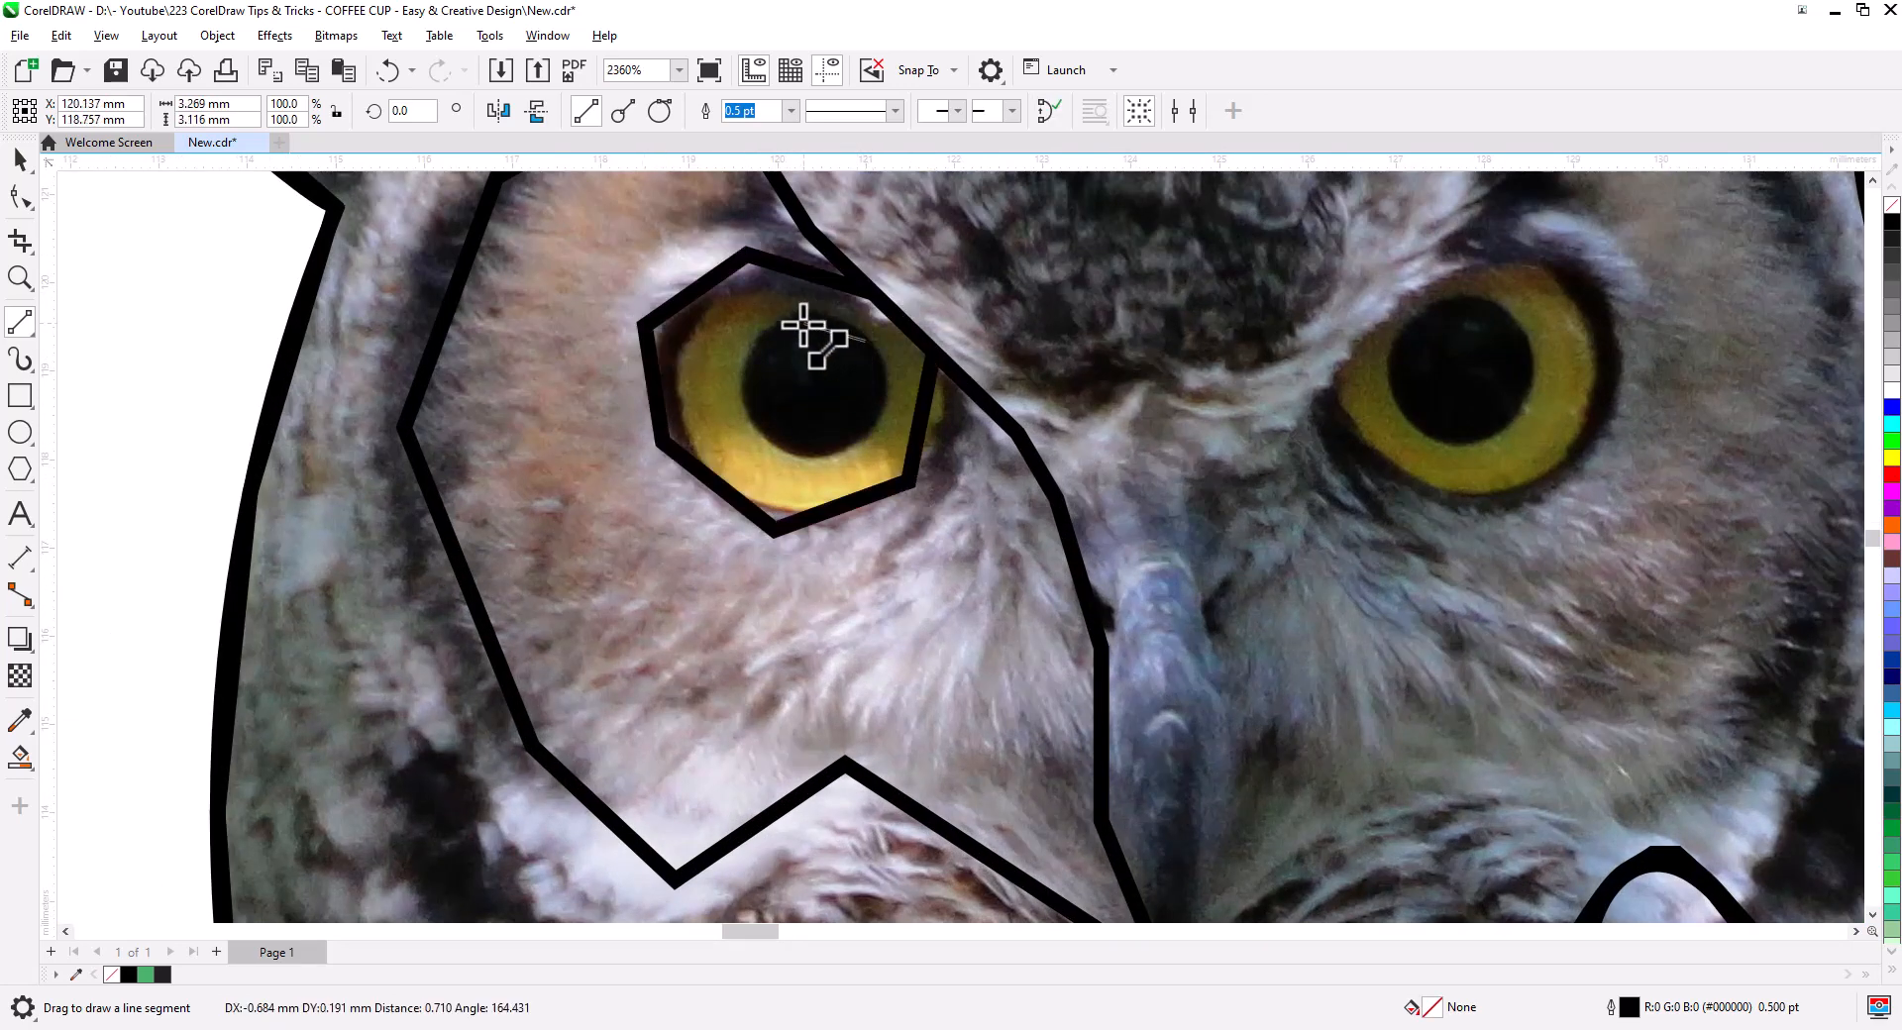
scroll(692, 488, down, 1)
- Draw six straight lines radiating from the eye ring out to the face outline
drag(674, 465, 601, 636)
drag(529, 454, 666, 400)
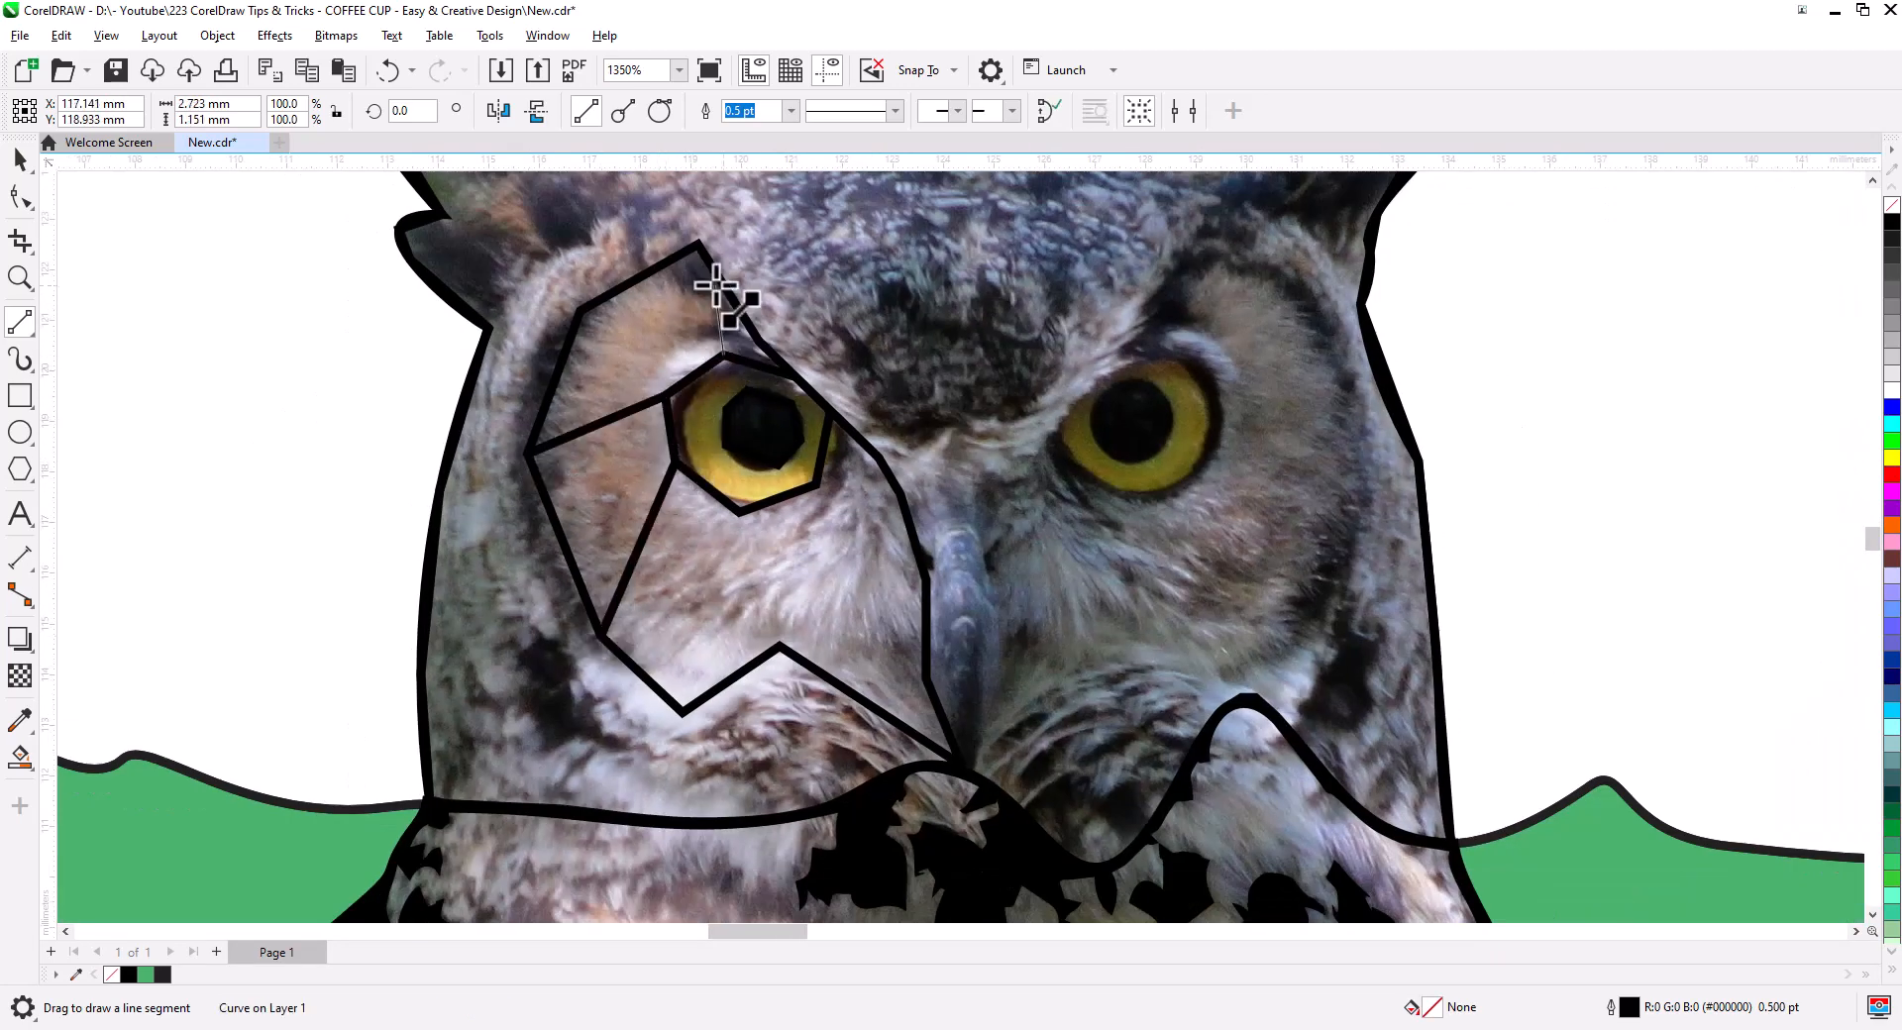
drag(699, 244, 723, 354)
drag(694, 373, 583, 313)
drag(683, 711, 733, 512)
mouse_move(777, 504)
mouse_down()
mouse_move(780, 649)
mouse_move(936, 693)
mouse_up()
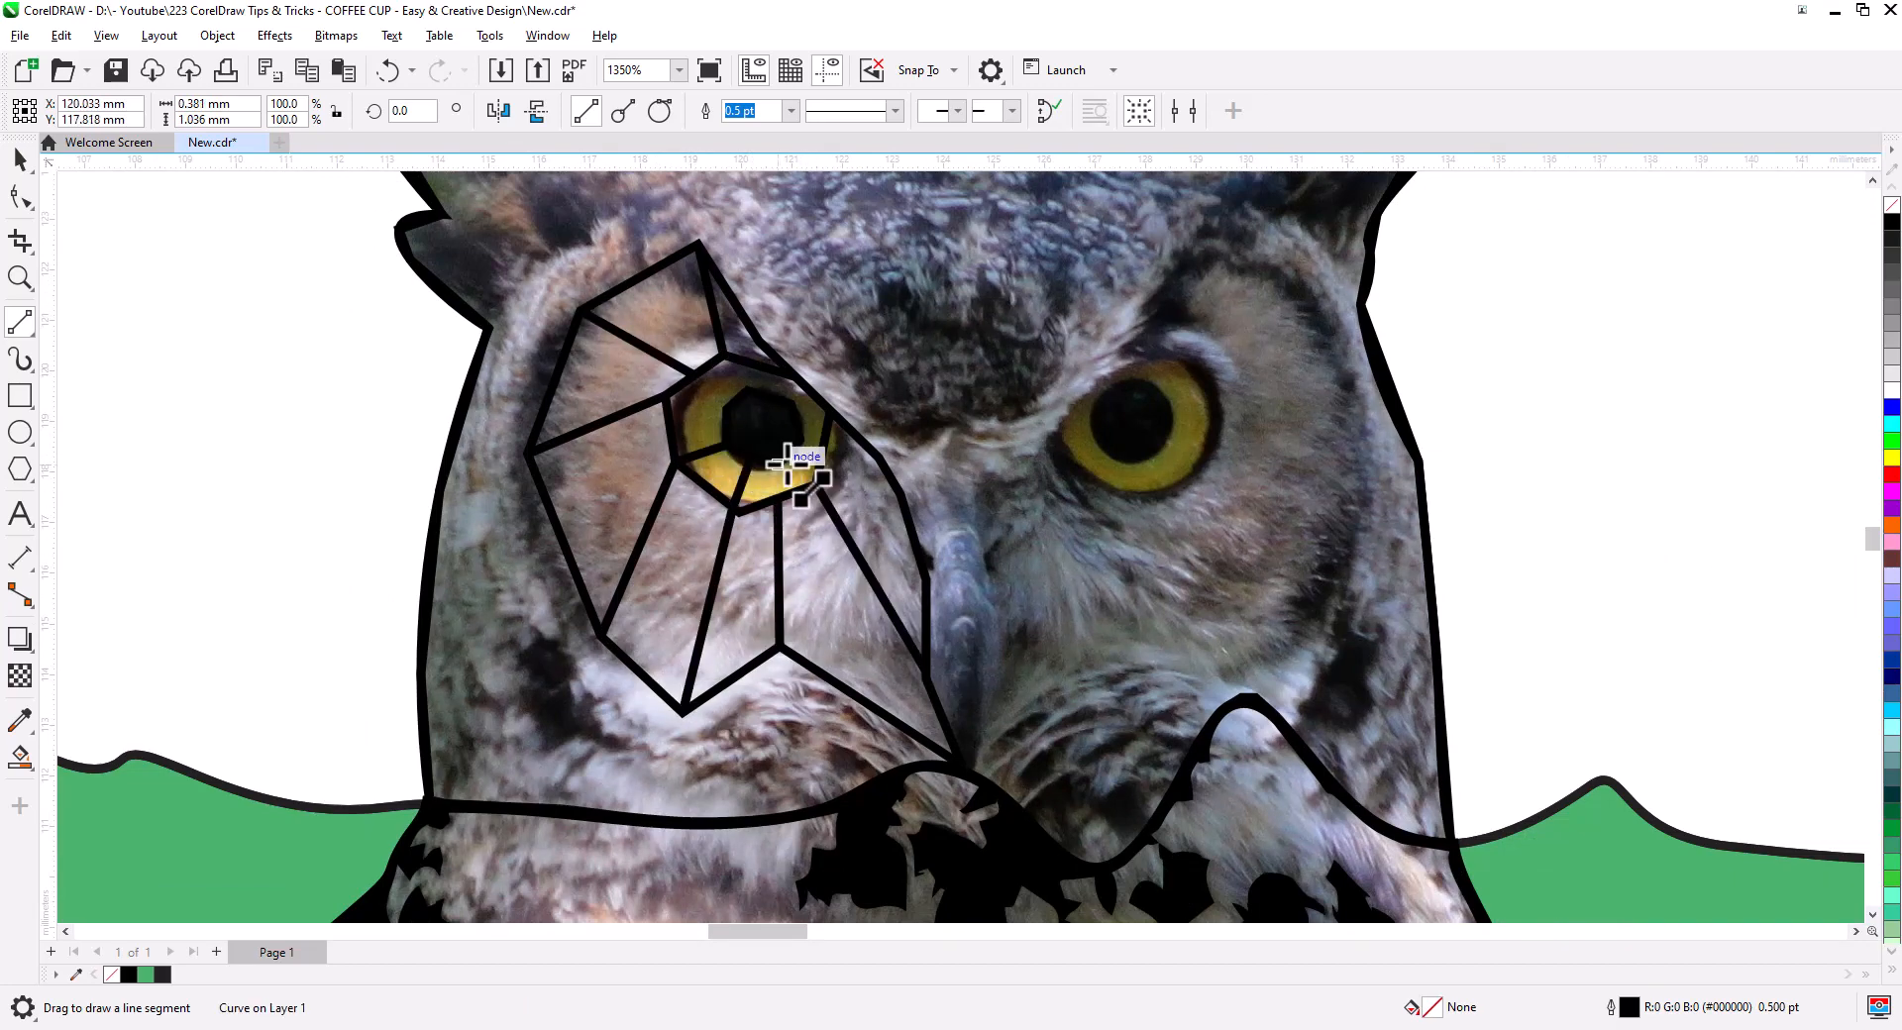
click(21, 194)
scroll(768, 381, up, 1)
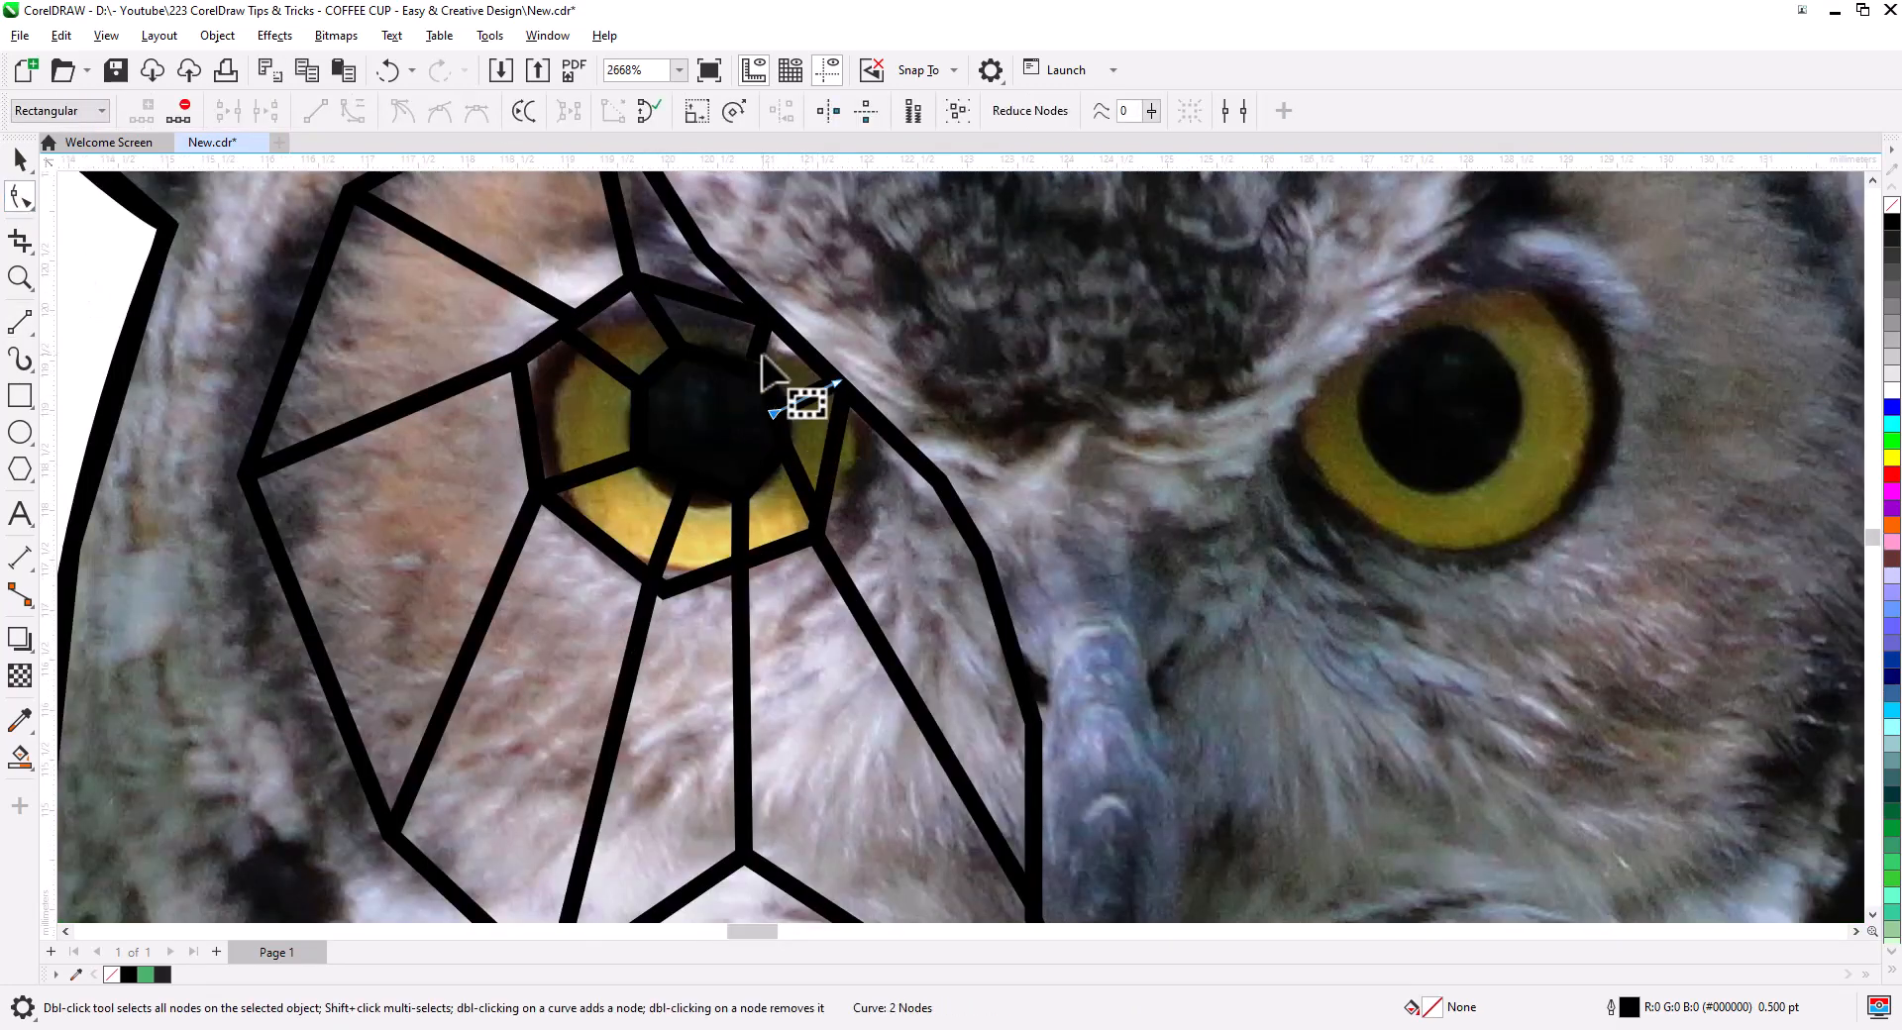
scroll(763, 374, down, 6)
key(space)
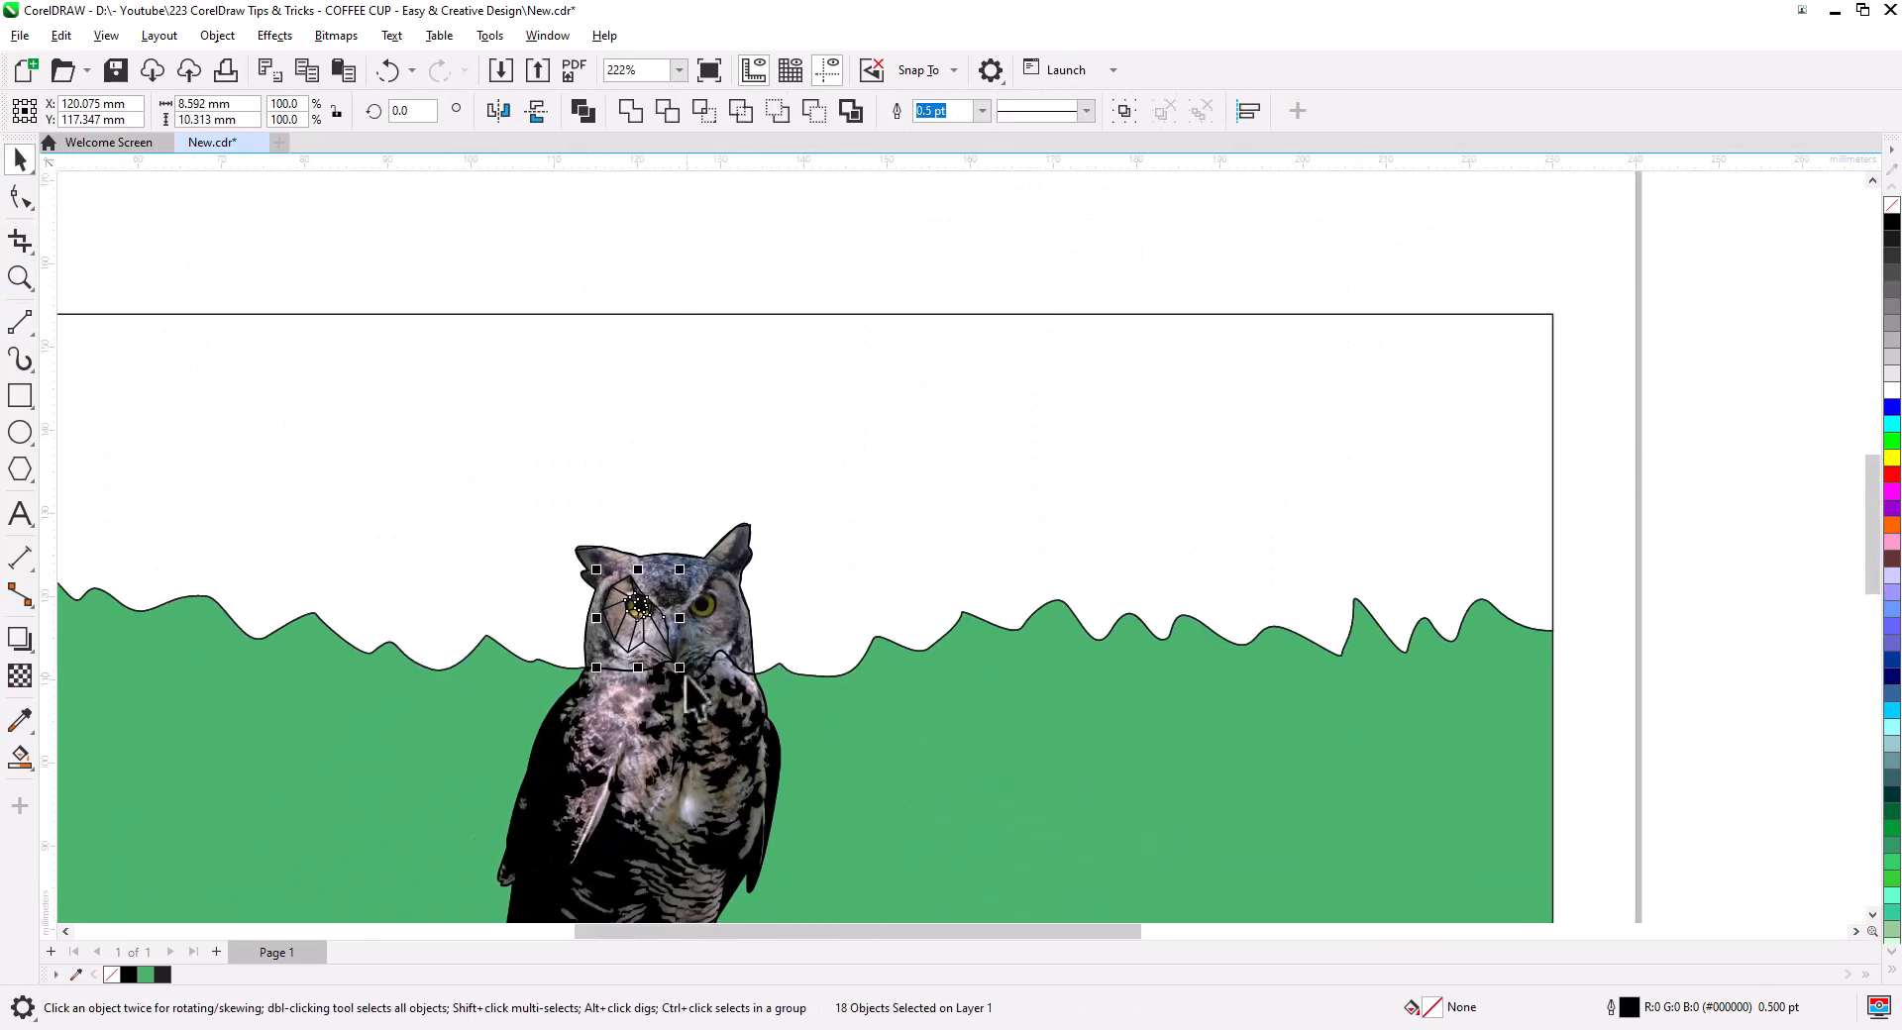
- Group the left-eye lines and place a mirrored, narrowed copy over the right eye
key(ctrl+g)
scroll(686, 678, up, 4)
drag(542, 446, 775, 446)
click(813, 117)
key(ctrl+z)
click(498, 111)
drag(670, 547, 781, 551)
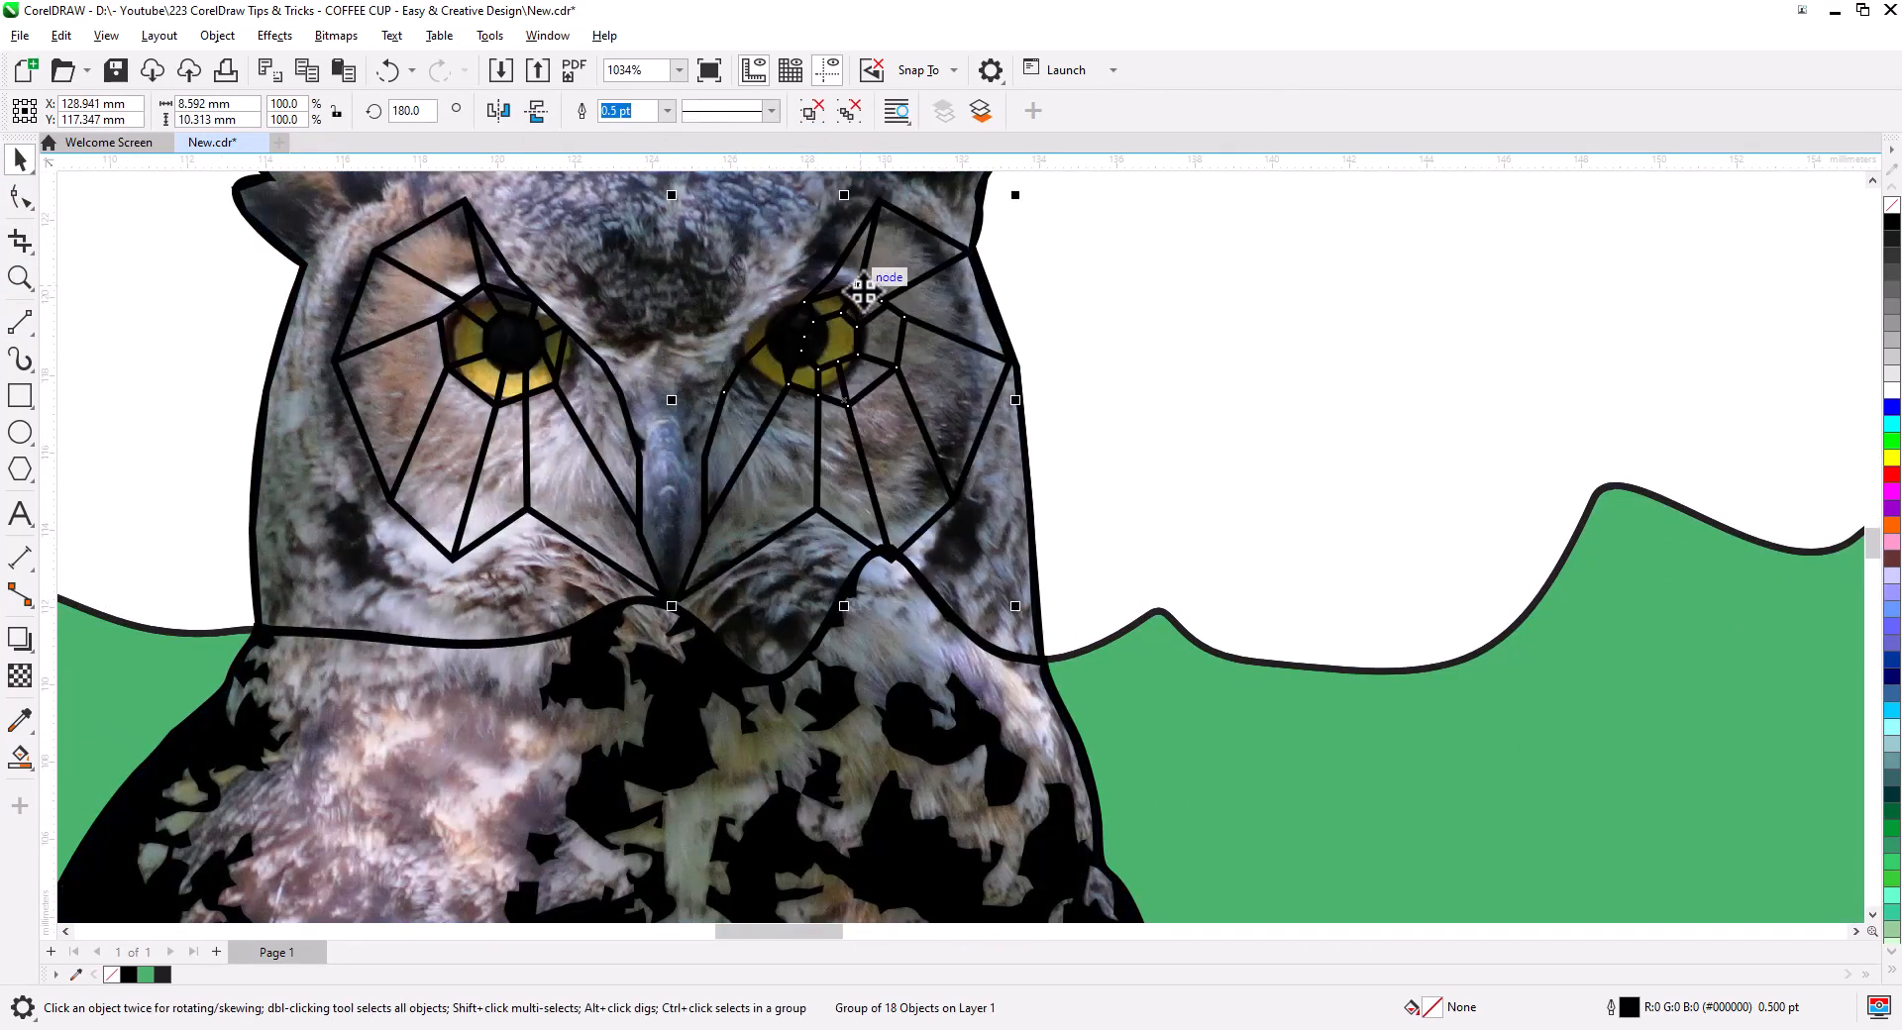
drag(863, 291, 857, 293)
drag(1008, 401, 991, 401)
scroll(747, 446, down, 1)
scroll(694, 482, up, 3)
- Draw the beak's centre line with 2-Point Line and skew the right-eye lines upward
click(20, 322)
drag(665, 317, 678, 641)
key(space)
click(753, 590)
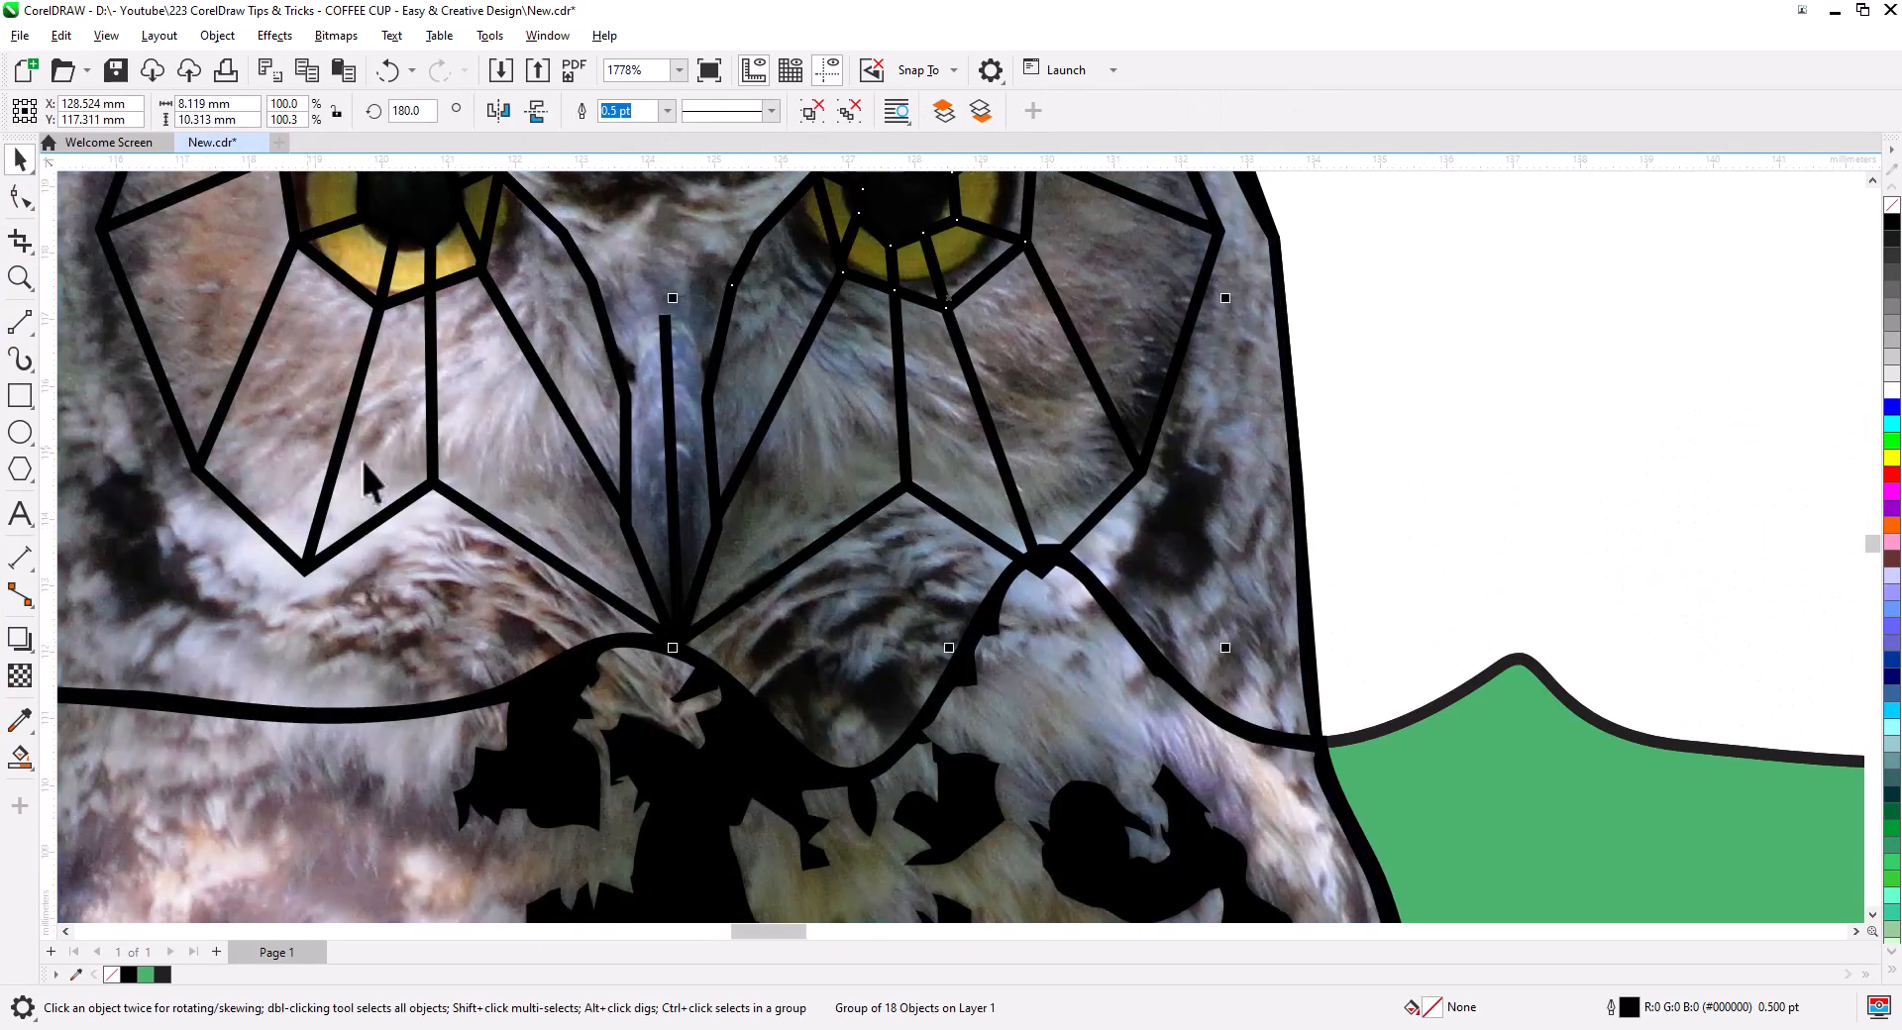
click(774, 391)
drag(1225, 298, 1225, 271)
- Draw the straight facet lines of the beak
click(20, 322)
mouse_move(626, 522)
mouse_down()
mouse_move(674, 555)
mouse_move(715, 520)
mouse_up()
drag(715, 519, 673, 482)
drag(674, 482, 626, 522)
mouse_move(626, 396)
mouse_down()
mouse_move(665, 317)
mouse_move(707, 396)
mouse_up()
scroll(644, 282, down, 2)
- Add facet lines connecting the left eye outline to the head outline
drag(636, 278, 676, 551)
drag(498, 364, 537, 277)
drag(407, 414, 301, 342)
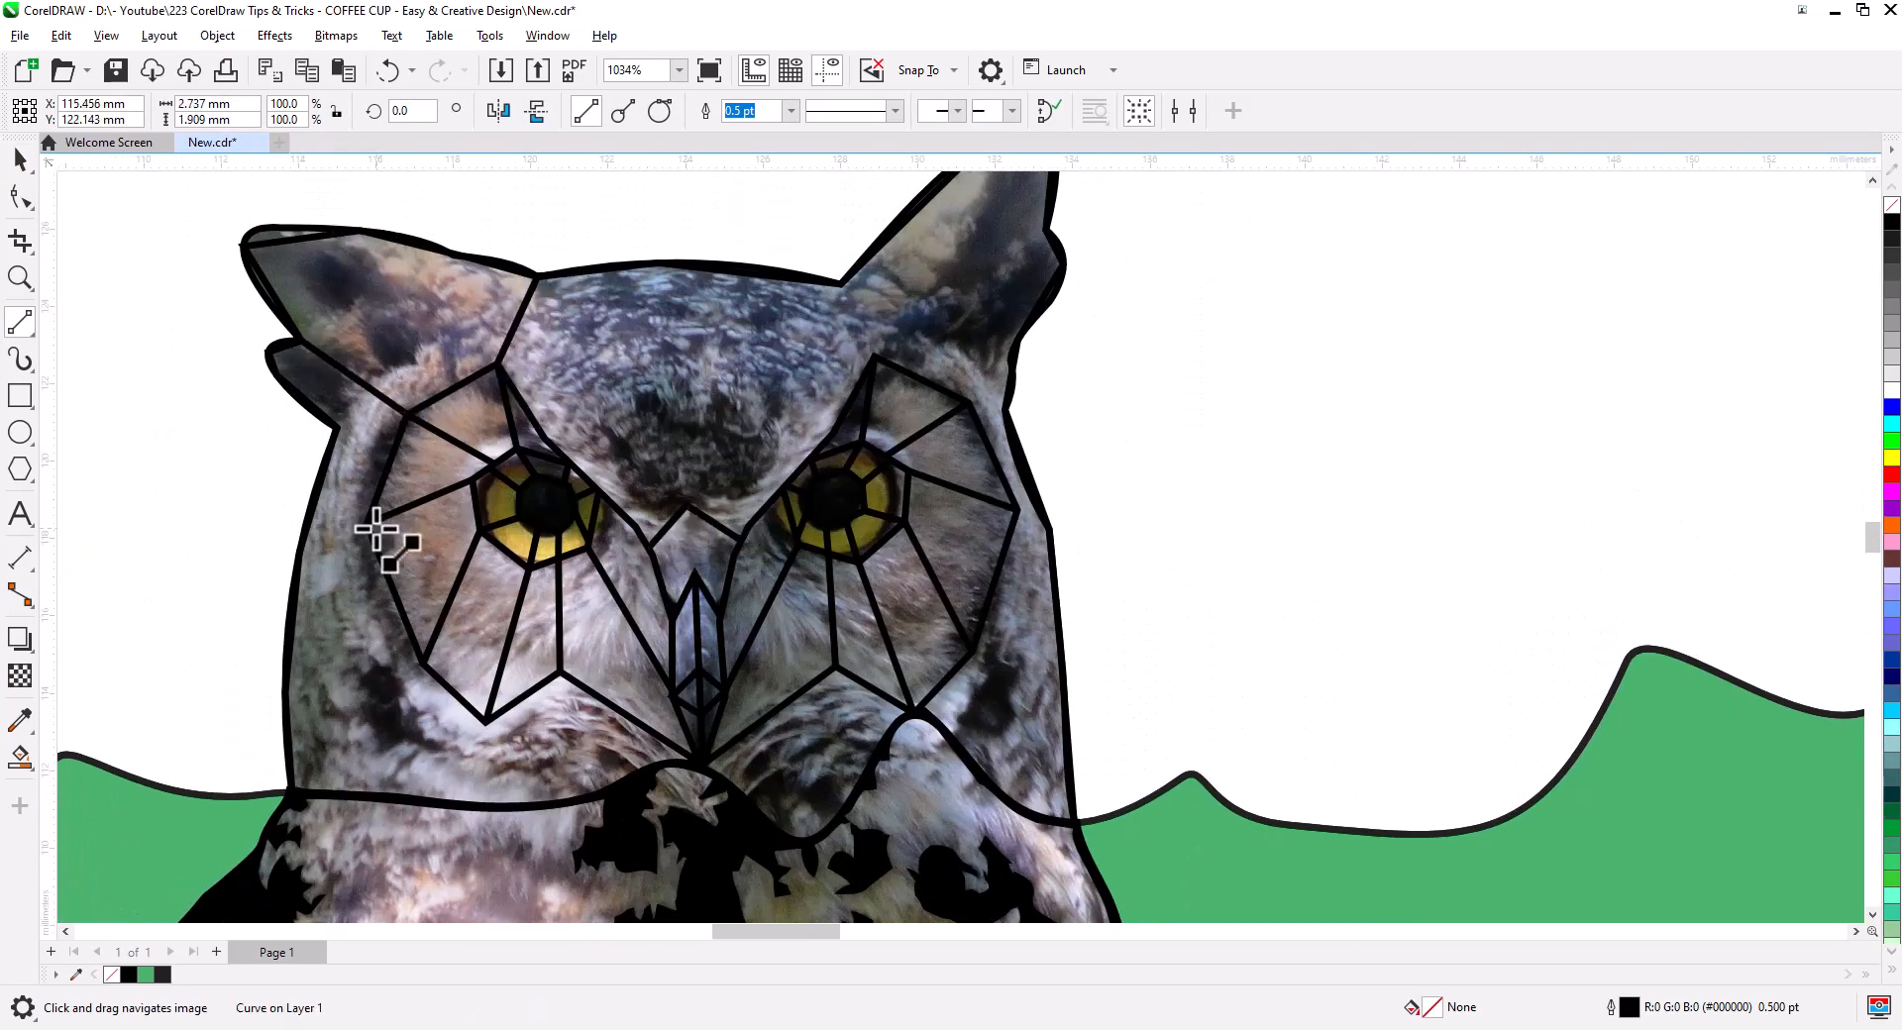
drag(368, 524, 299, 569)
drag(424, 665, 291, 789)
drag(485, 723, 443, 798)
drag(560, 673, 547, 804)
- Draw the facet lines across the forehead
mouse_move(550, 442)
mouse_down()
mouse_move(592, 342)
mouse_move(679, 370)
mouse_up()
mouse_move(679, 370)
mouse_down()
mouse_move(687, 506)
mouse_move(675, 266)
mouse_up()
drag(592, 343, 537, 277)
drag(679, 370, 614, 503)
- Draw facet lines on the left cheek and toward the left ear
drag(299, 569, 362, 722)
drag(362, 722, 443, 798)
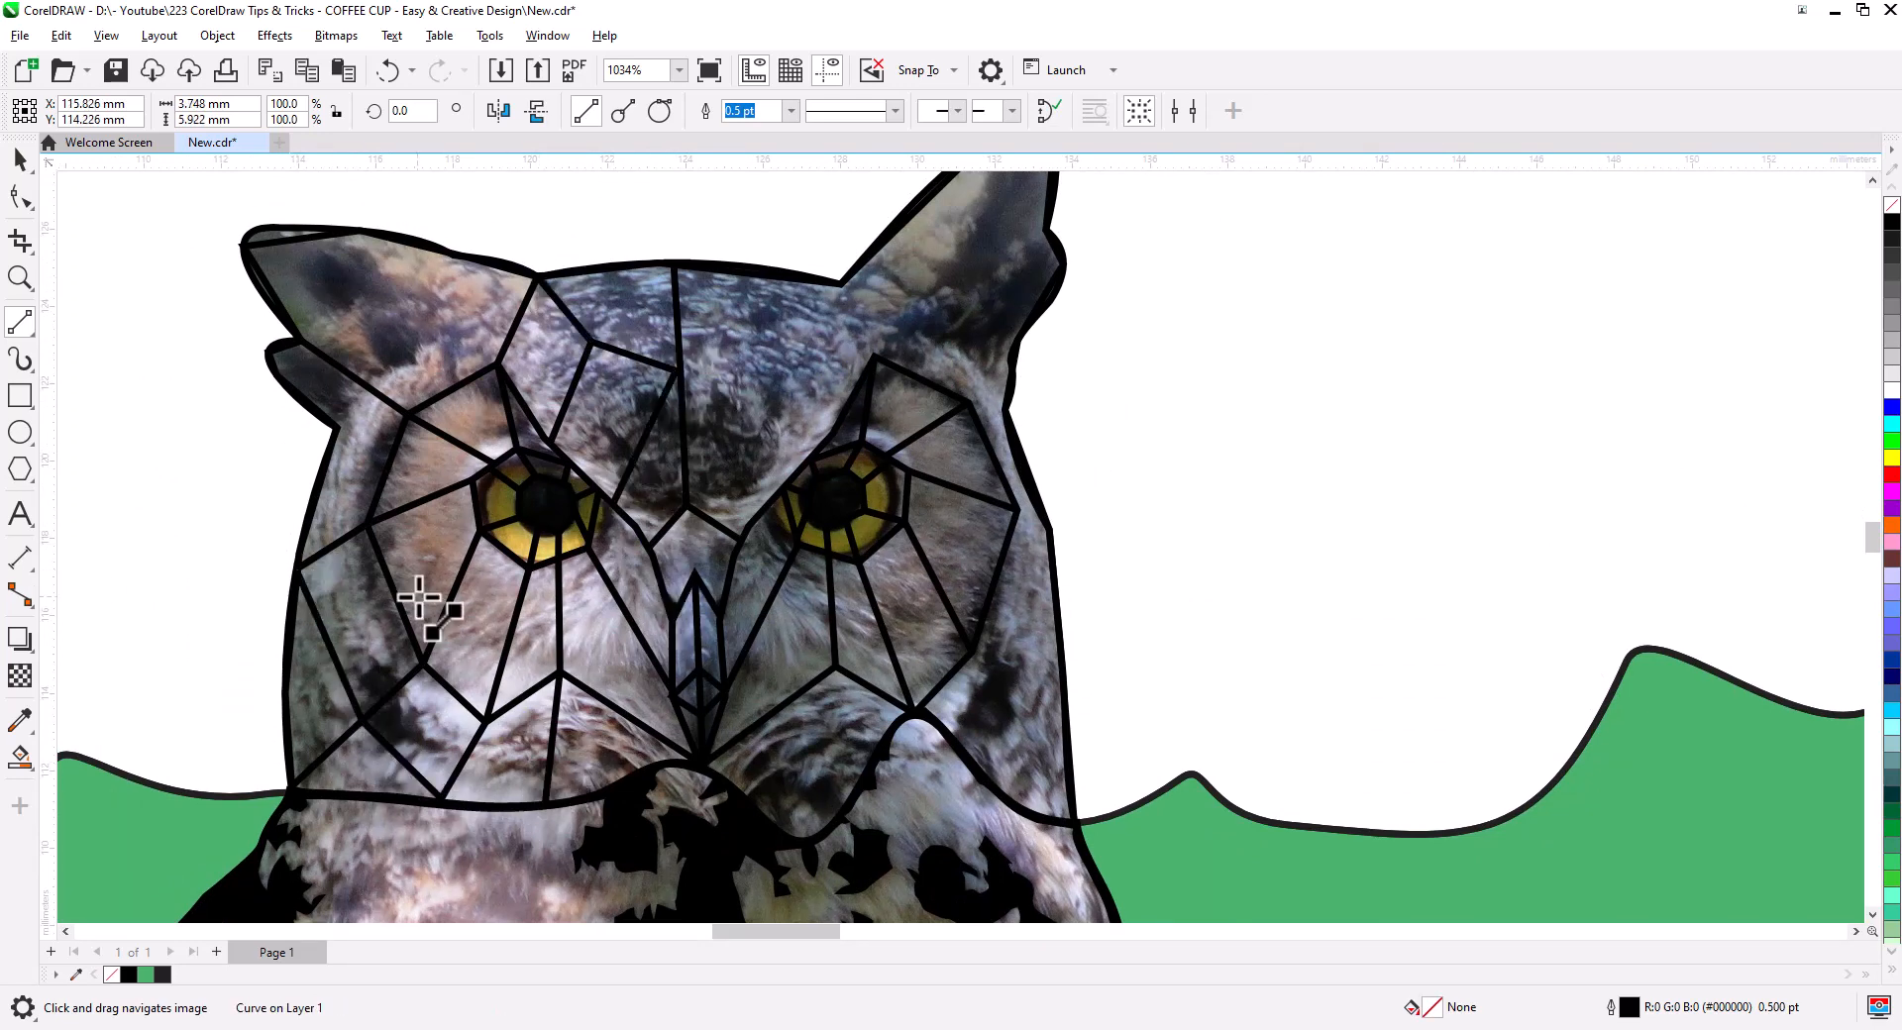
drag(339, 428, 367, 384)
drag(367, 384, 453, 311)
drag(453, 311, 361, 233)
drag(453, 312, 537, 277)
- Delete the old right-eye lines
scroll(507, 540, down, 1)
key(space)
click(676, 603)
key(Delete)
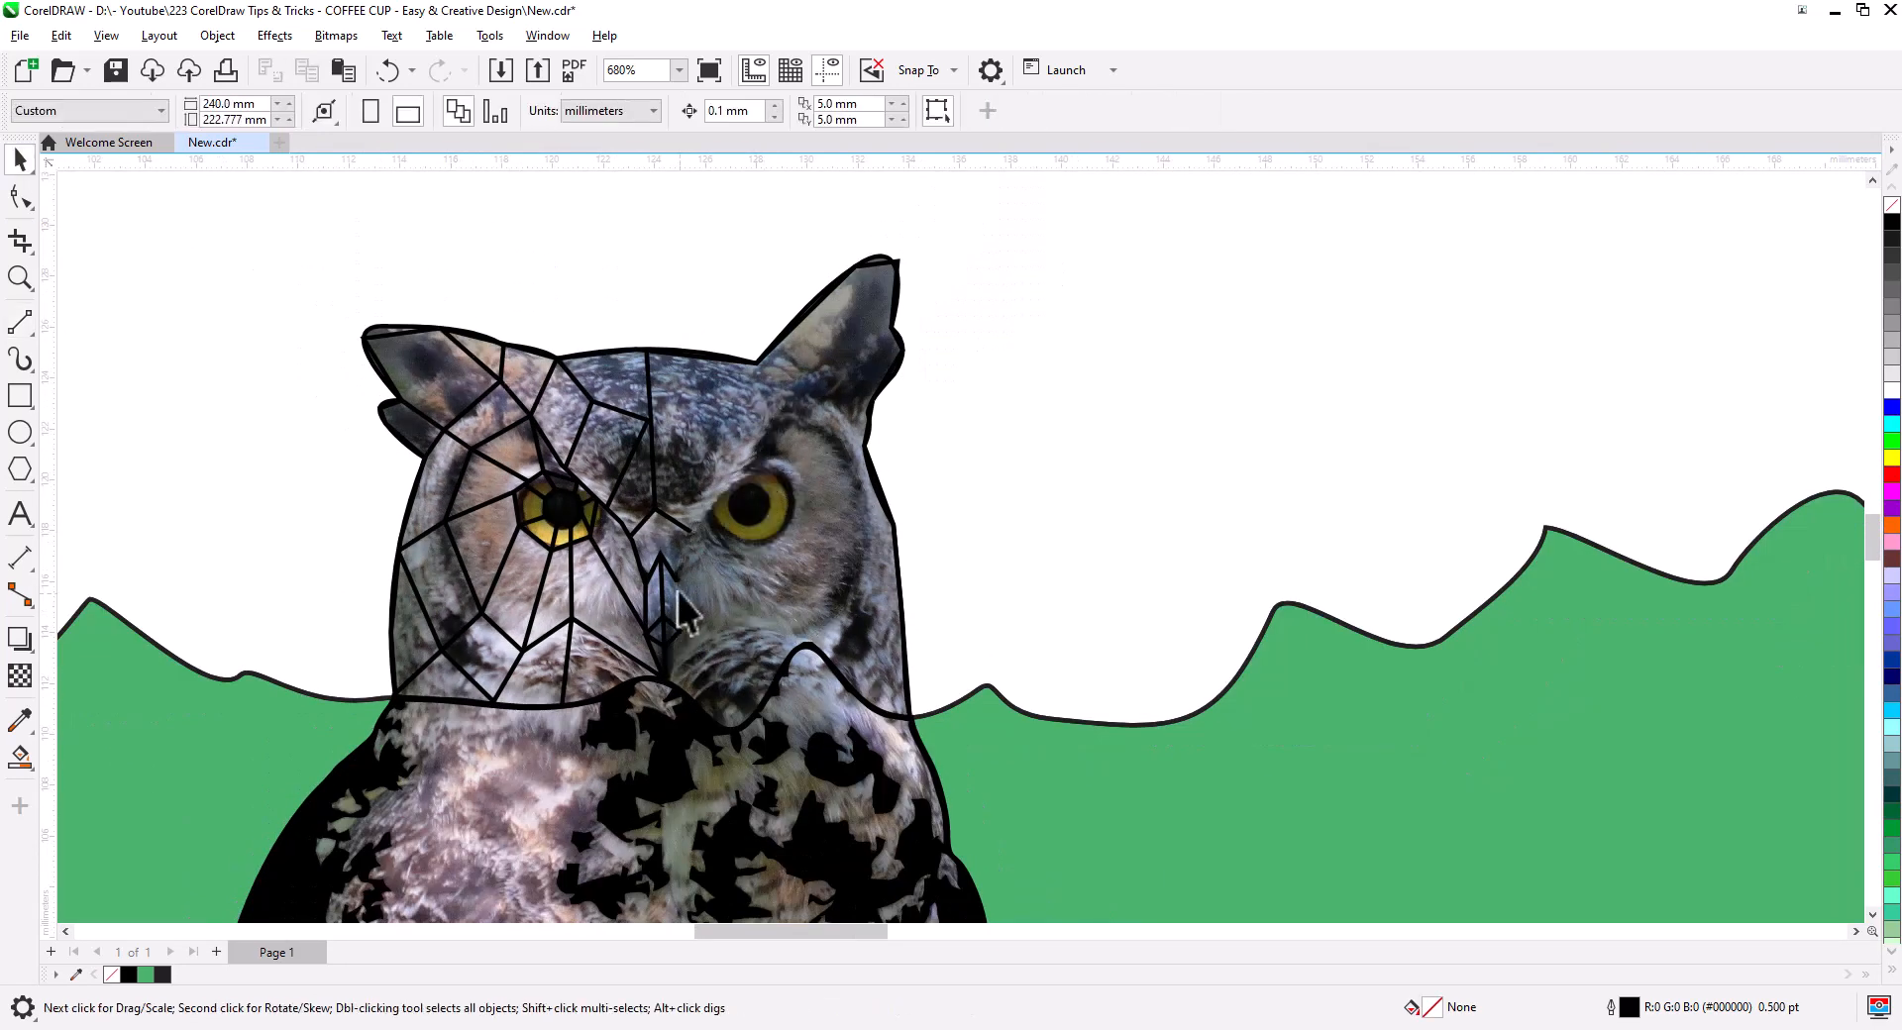
- Copy, group and mirror the left-side facet lines, fitting them to the right half of the face
scroll(678, 634, down, 2)
drag(684, 813, 394, 210)
drag(650, 755, 812, 755)
key(ctrl+g)
click(499, 111)
scroll(713, 738, up, 2)
scroll(738, 793, up, 1)
drag(728, 571, 579, 568)
scroll(921, 495, down, 1)
drag(1155, 413, 1093, 410)
scroll(1092, 322, down, 1)
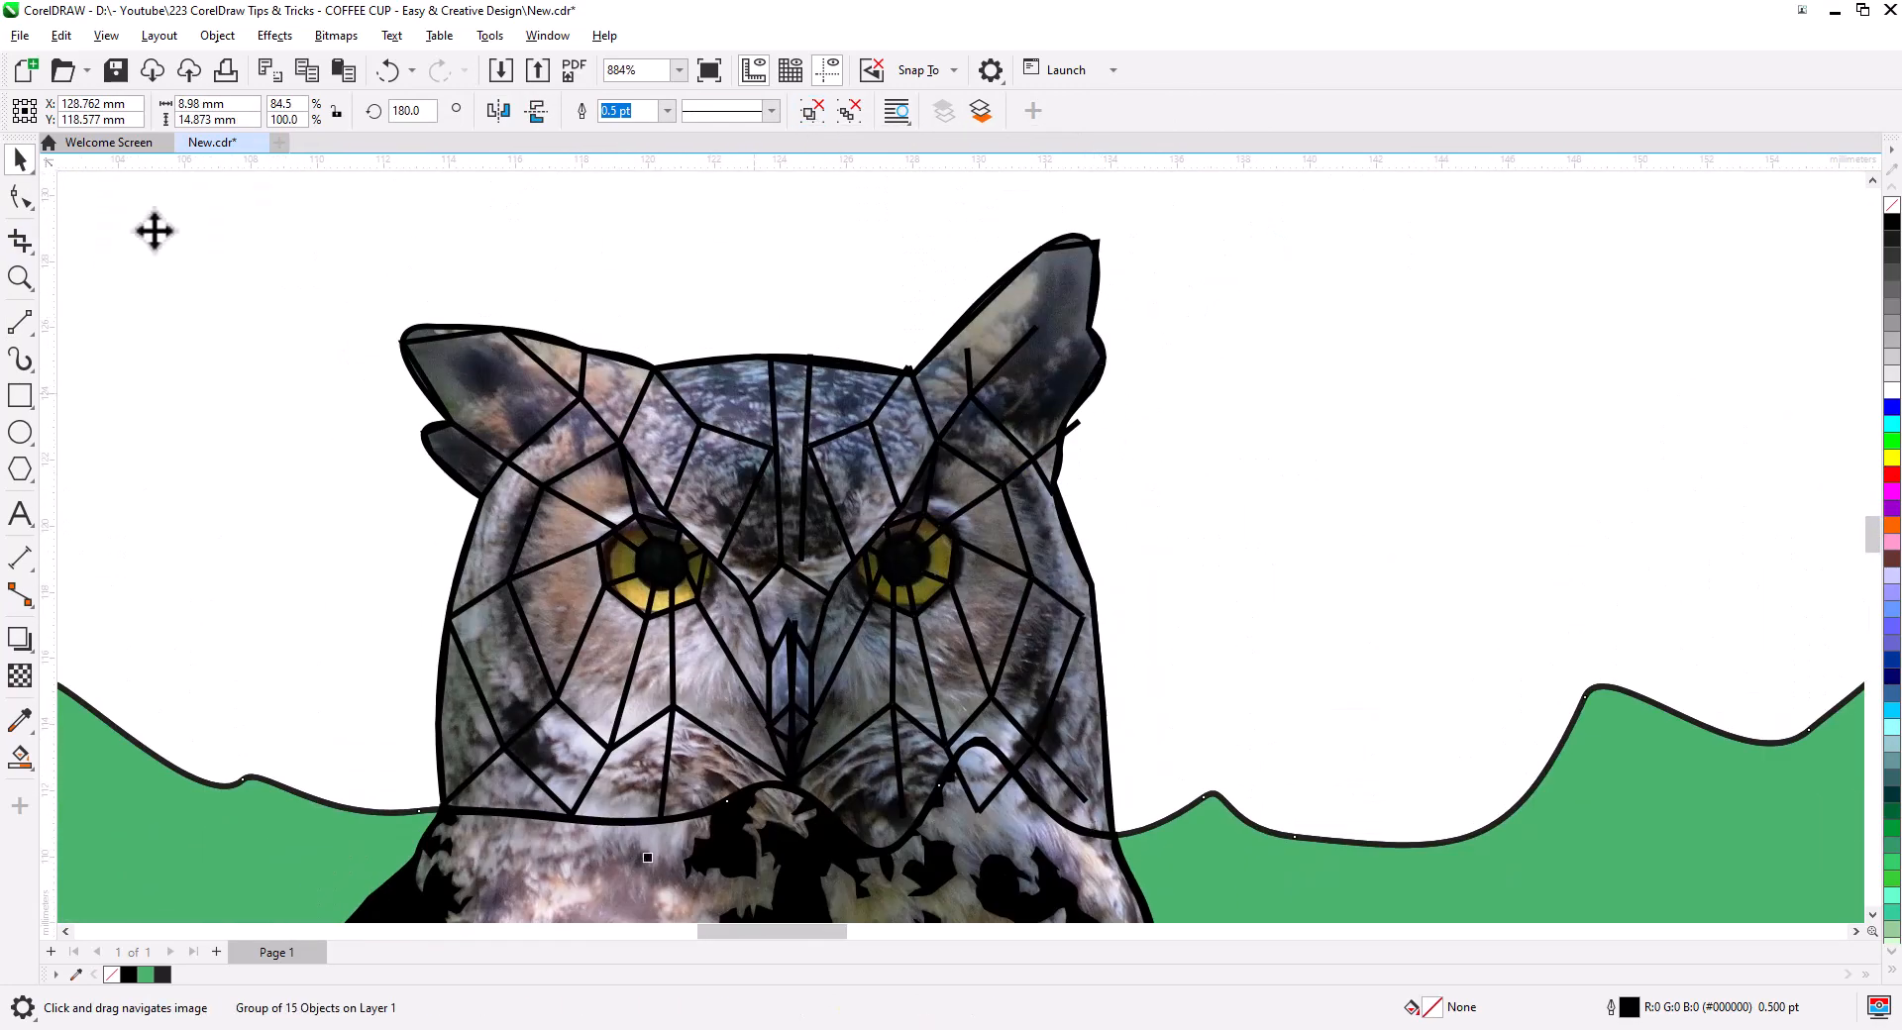
- Snap the ear lines' end nodes onto the ear outline and tip
click(19, 197)
click(899, 384)
scroll(901, 387, up, 8)
drag(922, 335, 941, 353)
drag(1222, 333, 909, 644)
click(797, 649)
drag(793, 583, 803, 489)
drag(1008, 515, 1192, 252)
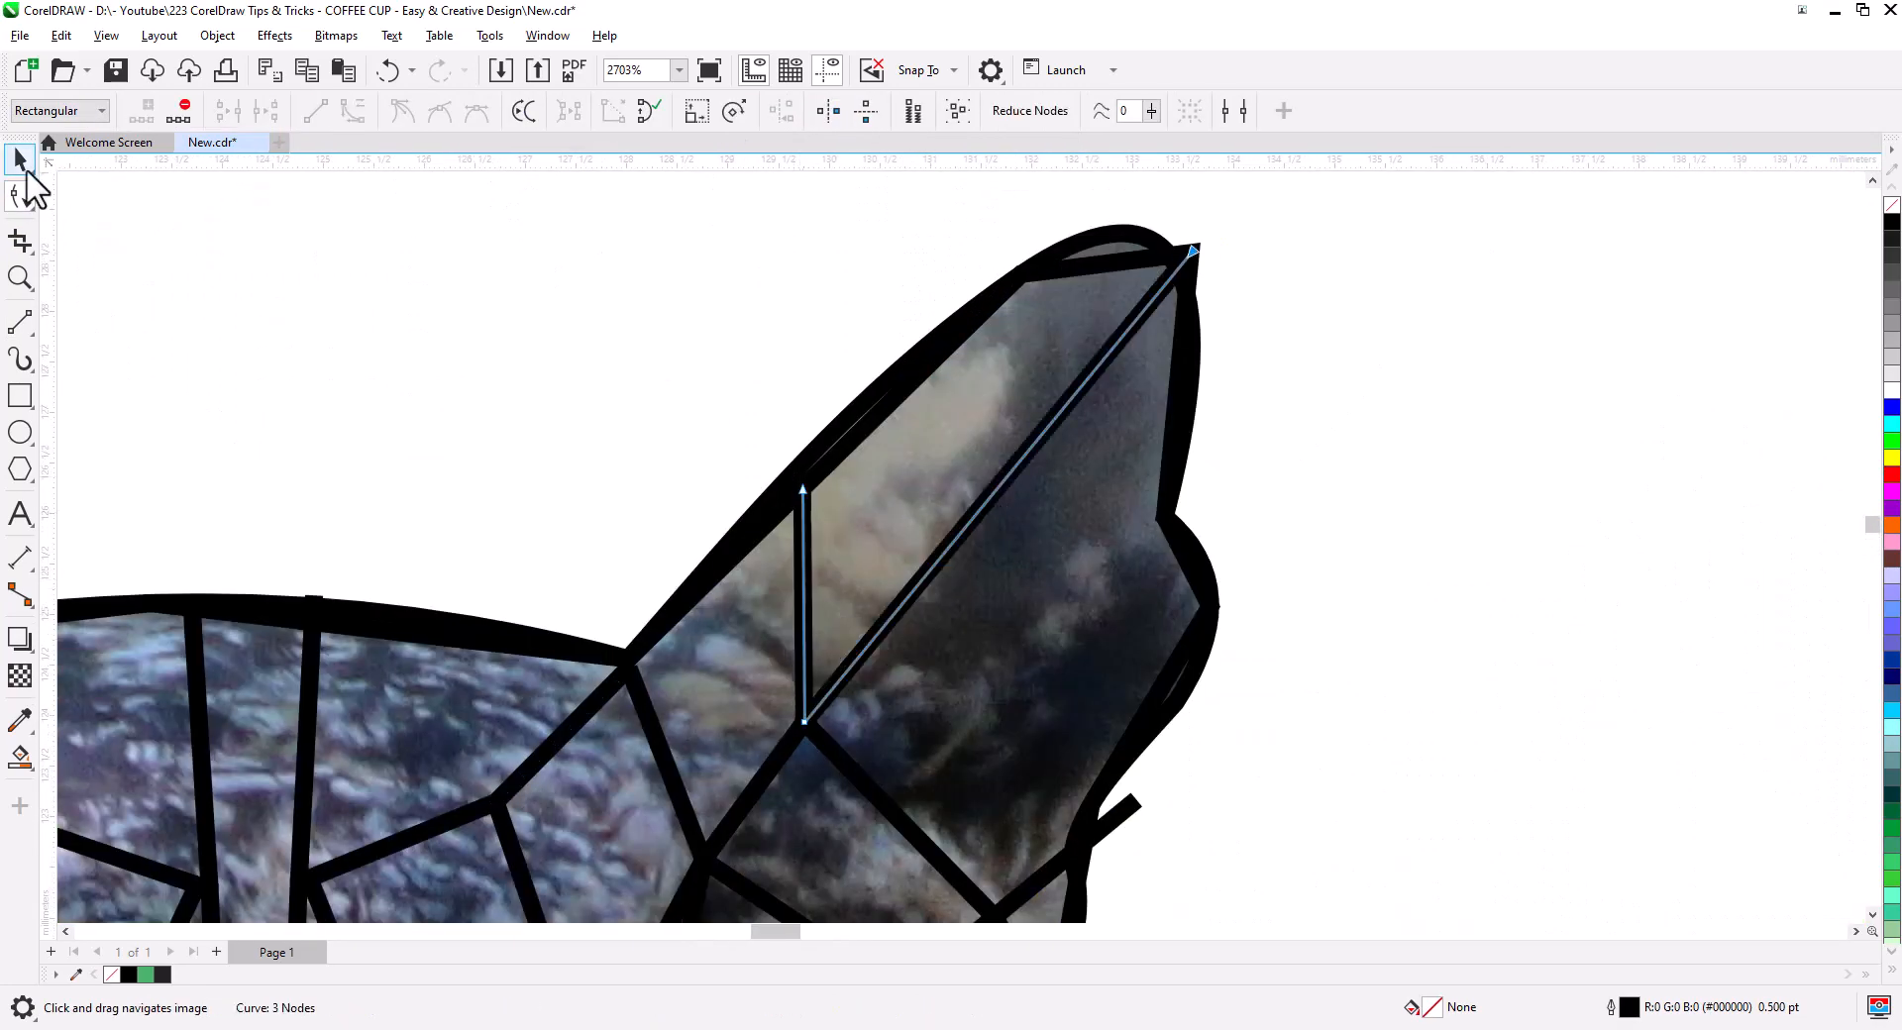
click(24, 165)
scroll(764, 573, down, 6)
- Reshape the beak diamond by moving its left and right nodes
scroll(1147, 509, up, 6)
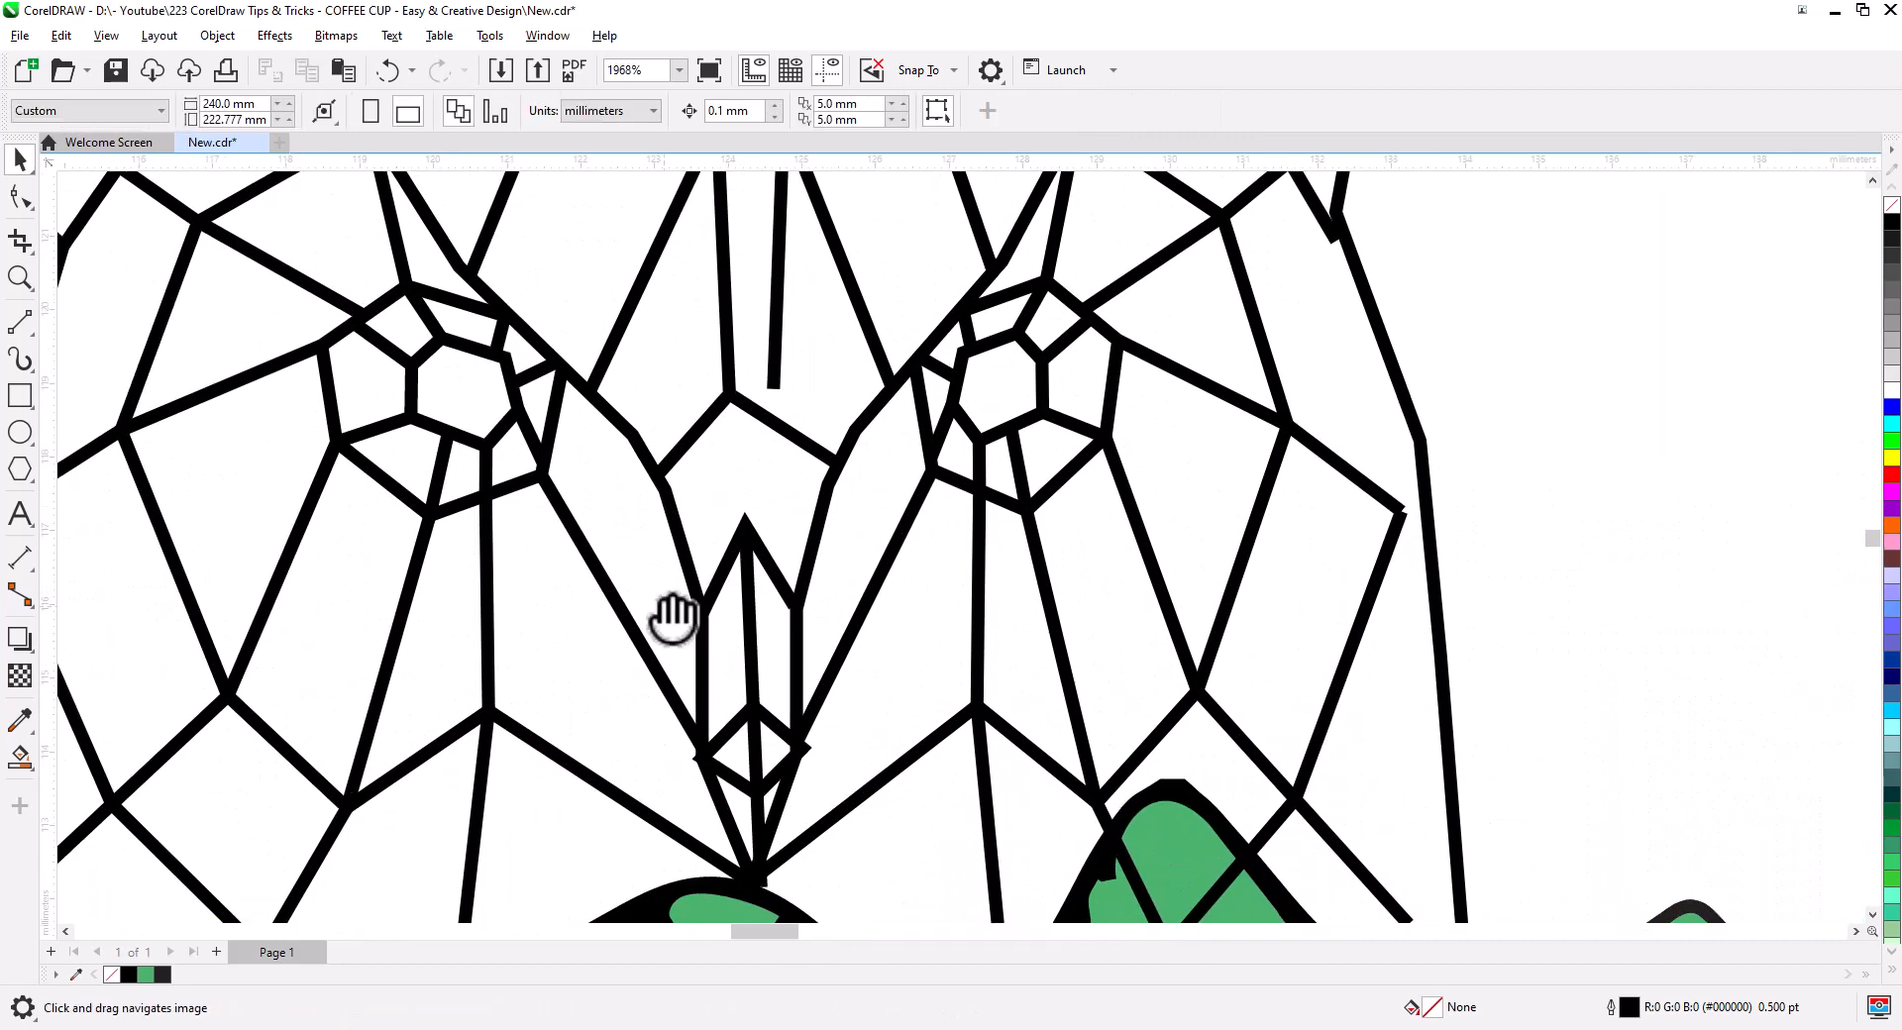
drag(673, 620, 654, 402)
click(19, 197)
scroll(753, 545, up, 7)
click(634, 458)
drag(578, 528, 568, 515)
drag(847, 514, 819, 502)
click(446, 456)
scroll(727, 547, down, 3)
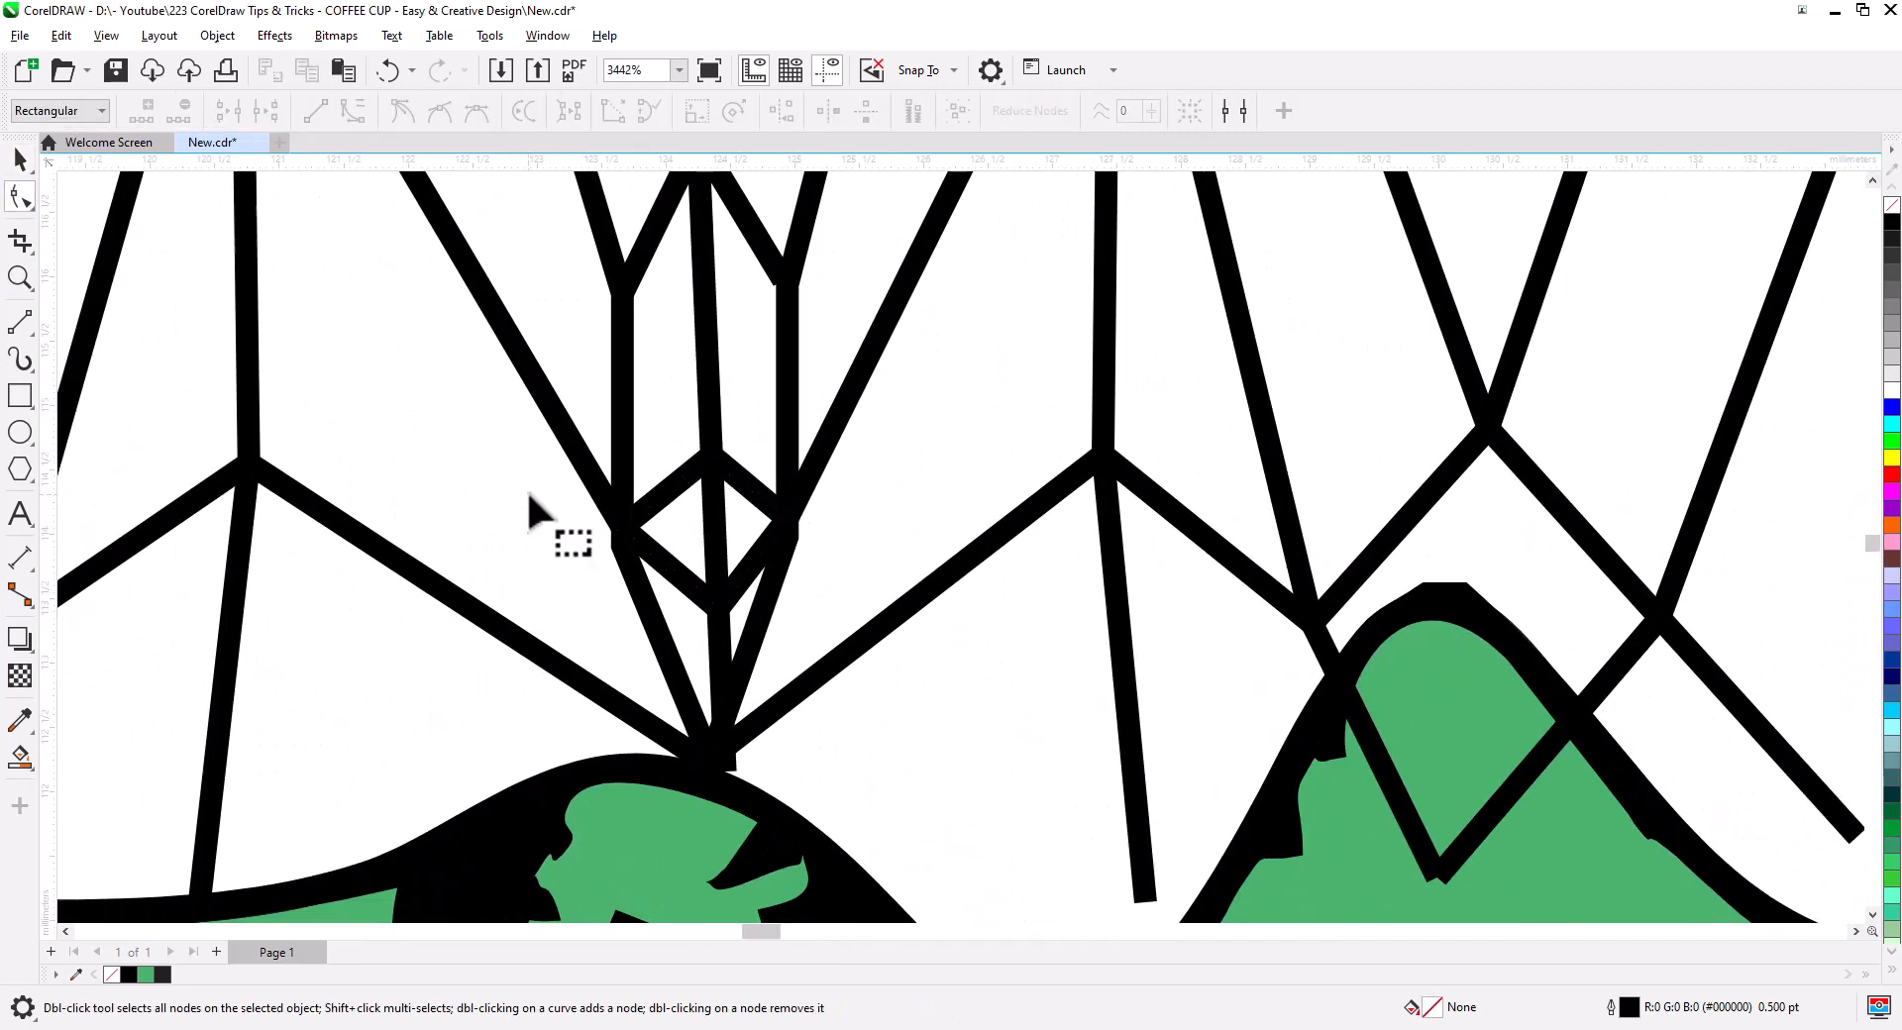
scroll(830, 443, down, 2)
- Move the forehead polyline's end node into place
drag(971, 233, 897, 896)
click(713, 792)
drag(711, 804, 671, 816)
drag(723, 560, 658, 562)
key(ctrl+z)
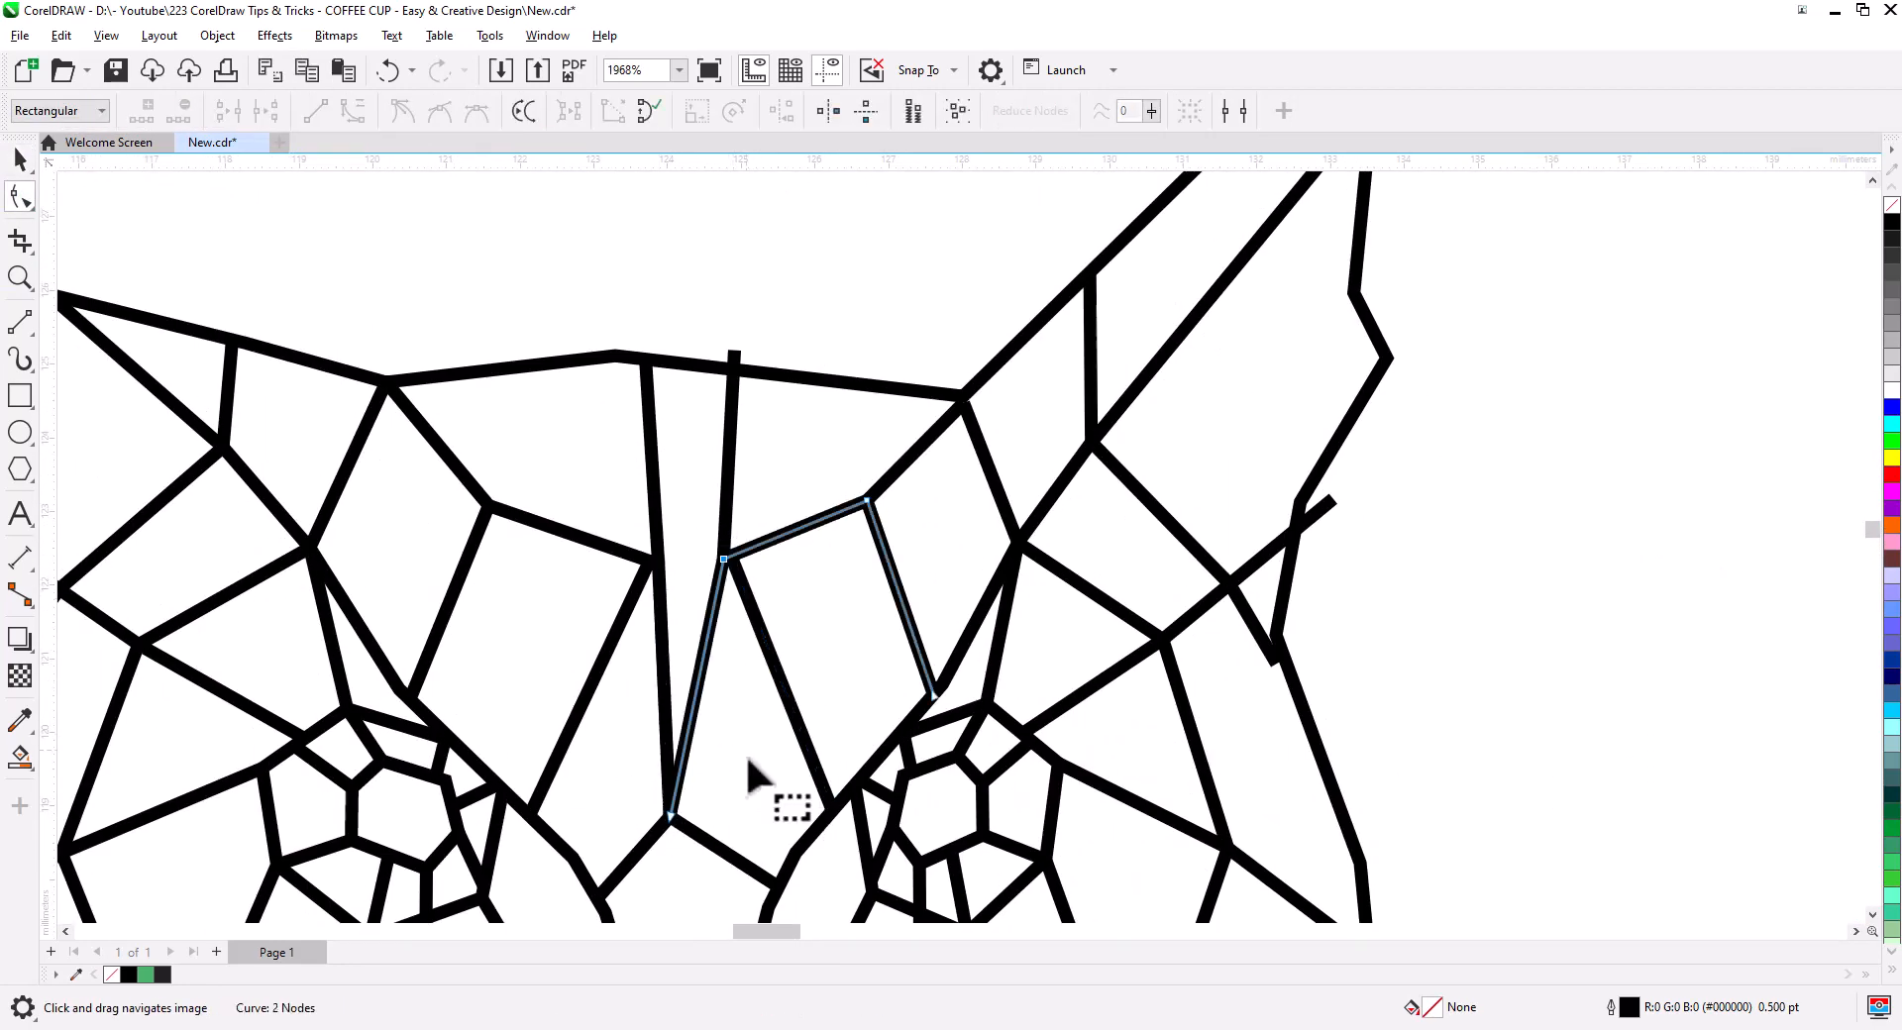
- Join the loose line ends to the neighbouring edges and the face outline
drag(671, 818, 713, 842)
drag(734, 352, 734, 369)
drag(991, 446, 829, 450)
drag(1170, 504, 1143, 506)
drag(1113, 667, 1114, 638)
drag(1163, 483, 1143, 552)
drag(1018, 829, 1073, 425)
drag(1216, 602, 1234, 532)
- Snap the lower line ends onto the hill edge
scroll(1165, 342, down, 2)
click(1053, 761)
drag(1057, 757, 1023, 690)
click(1201, 747)
drag(1201, 747, 1235, 790)
drag(955, 768, 957, 795)
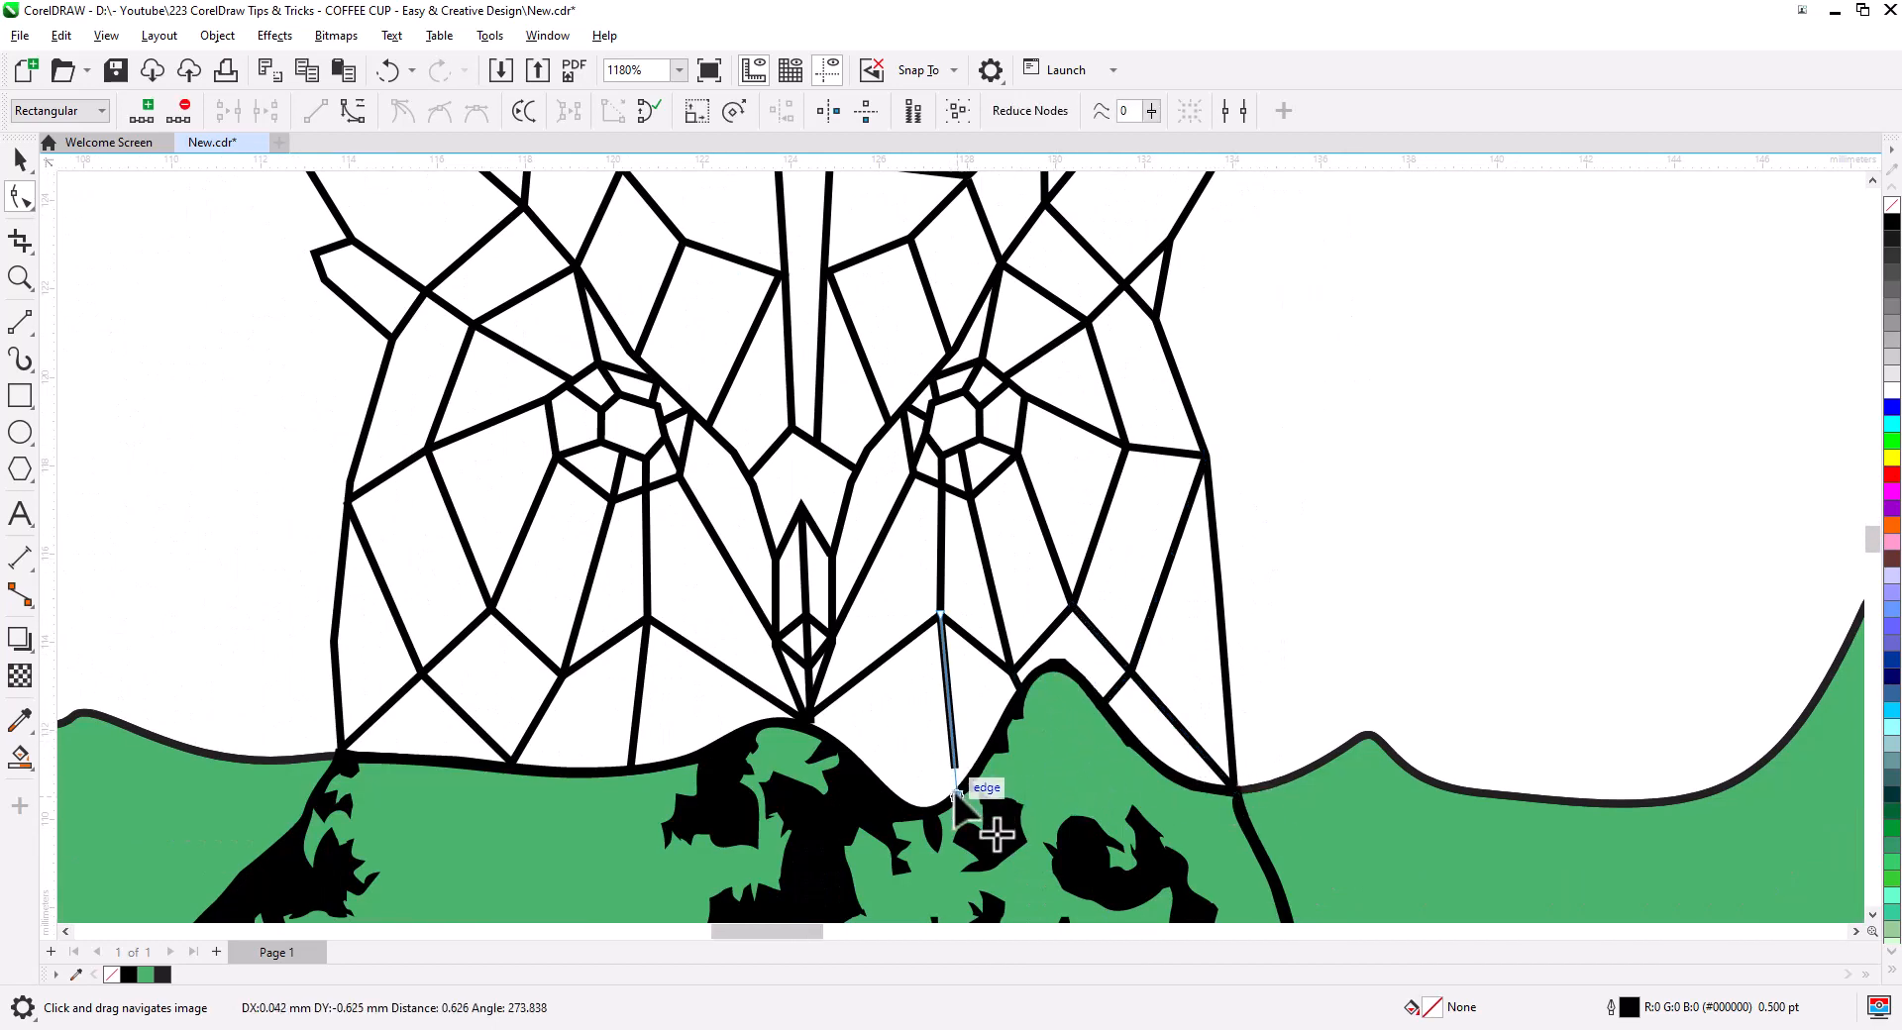
scroll(957, 795, down, 2)
scroll(620, 348, up, 2)
- Draw two more facet lines on the ears, then select all the owl head lines
click(19, 322)
drag(841, 493, 574, 413)
drag(1420, 519, 1625, 437)
scroll(883, 502, down, 4)
key(space)
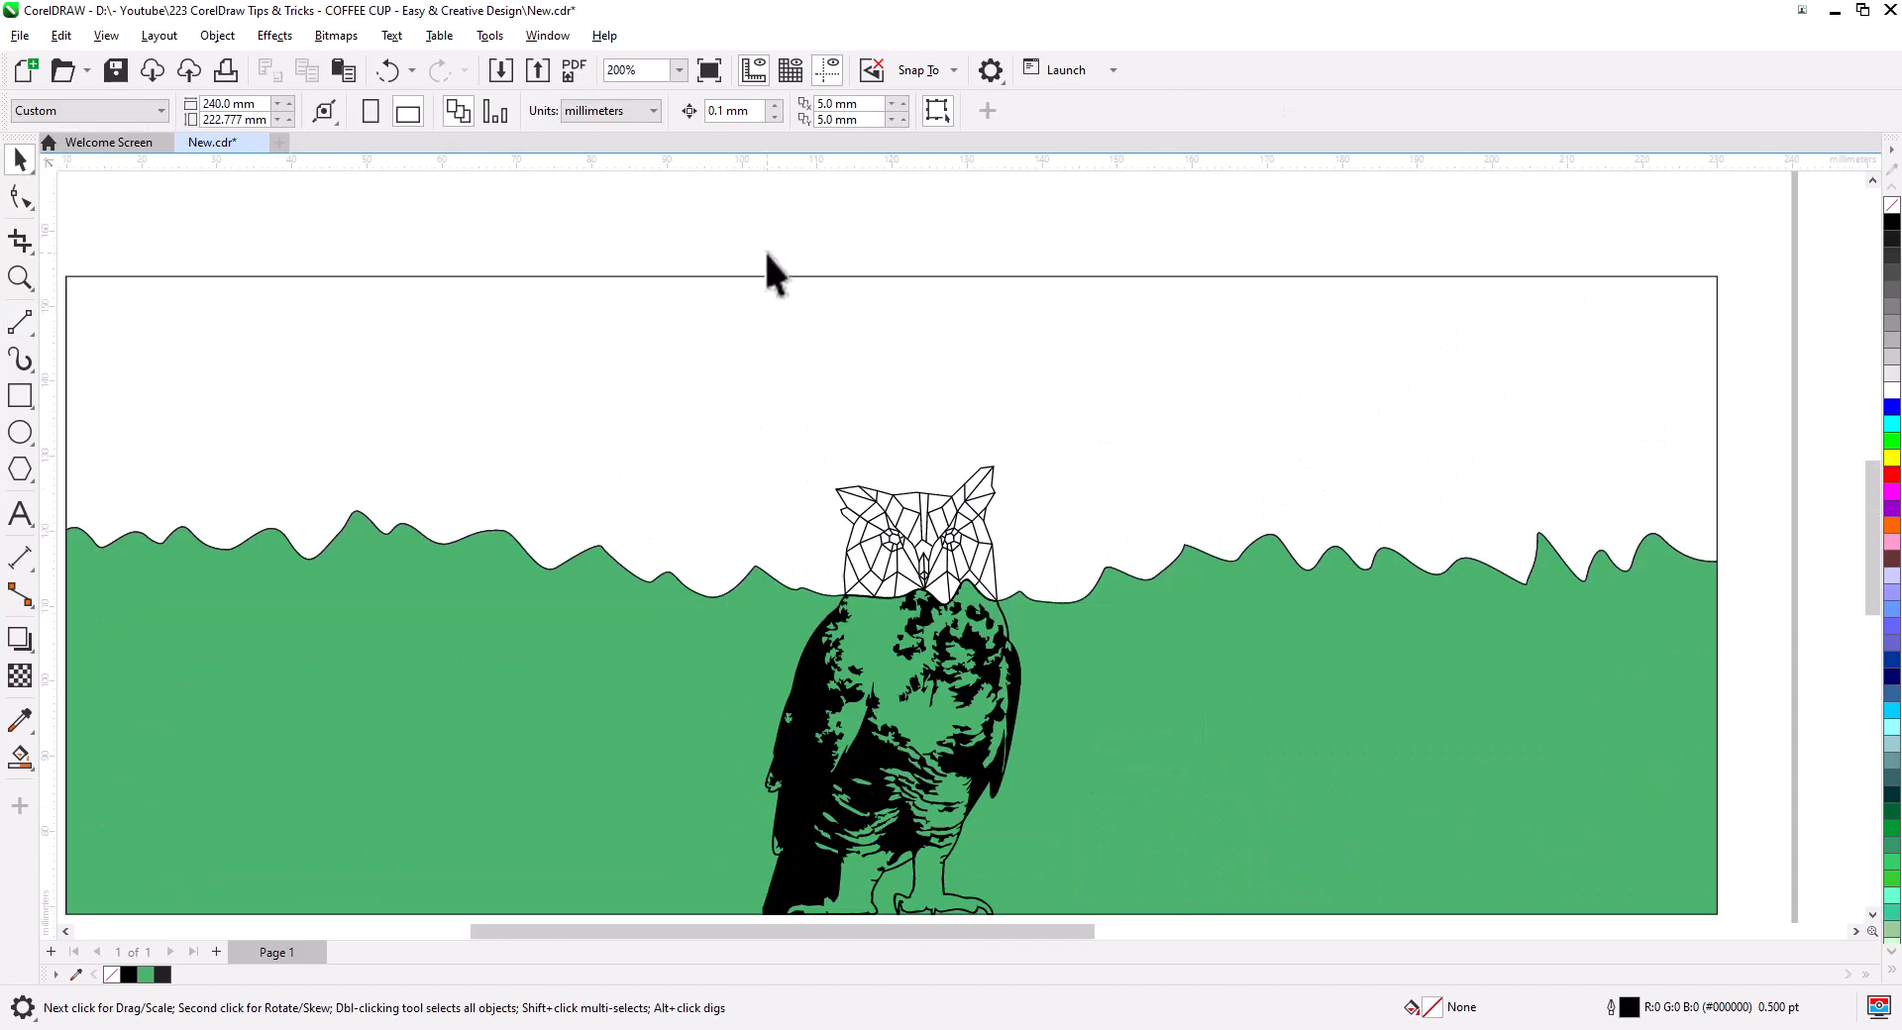
drag(1036, 618, 1036, 620)
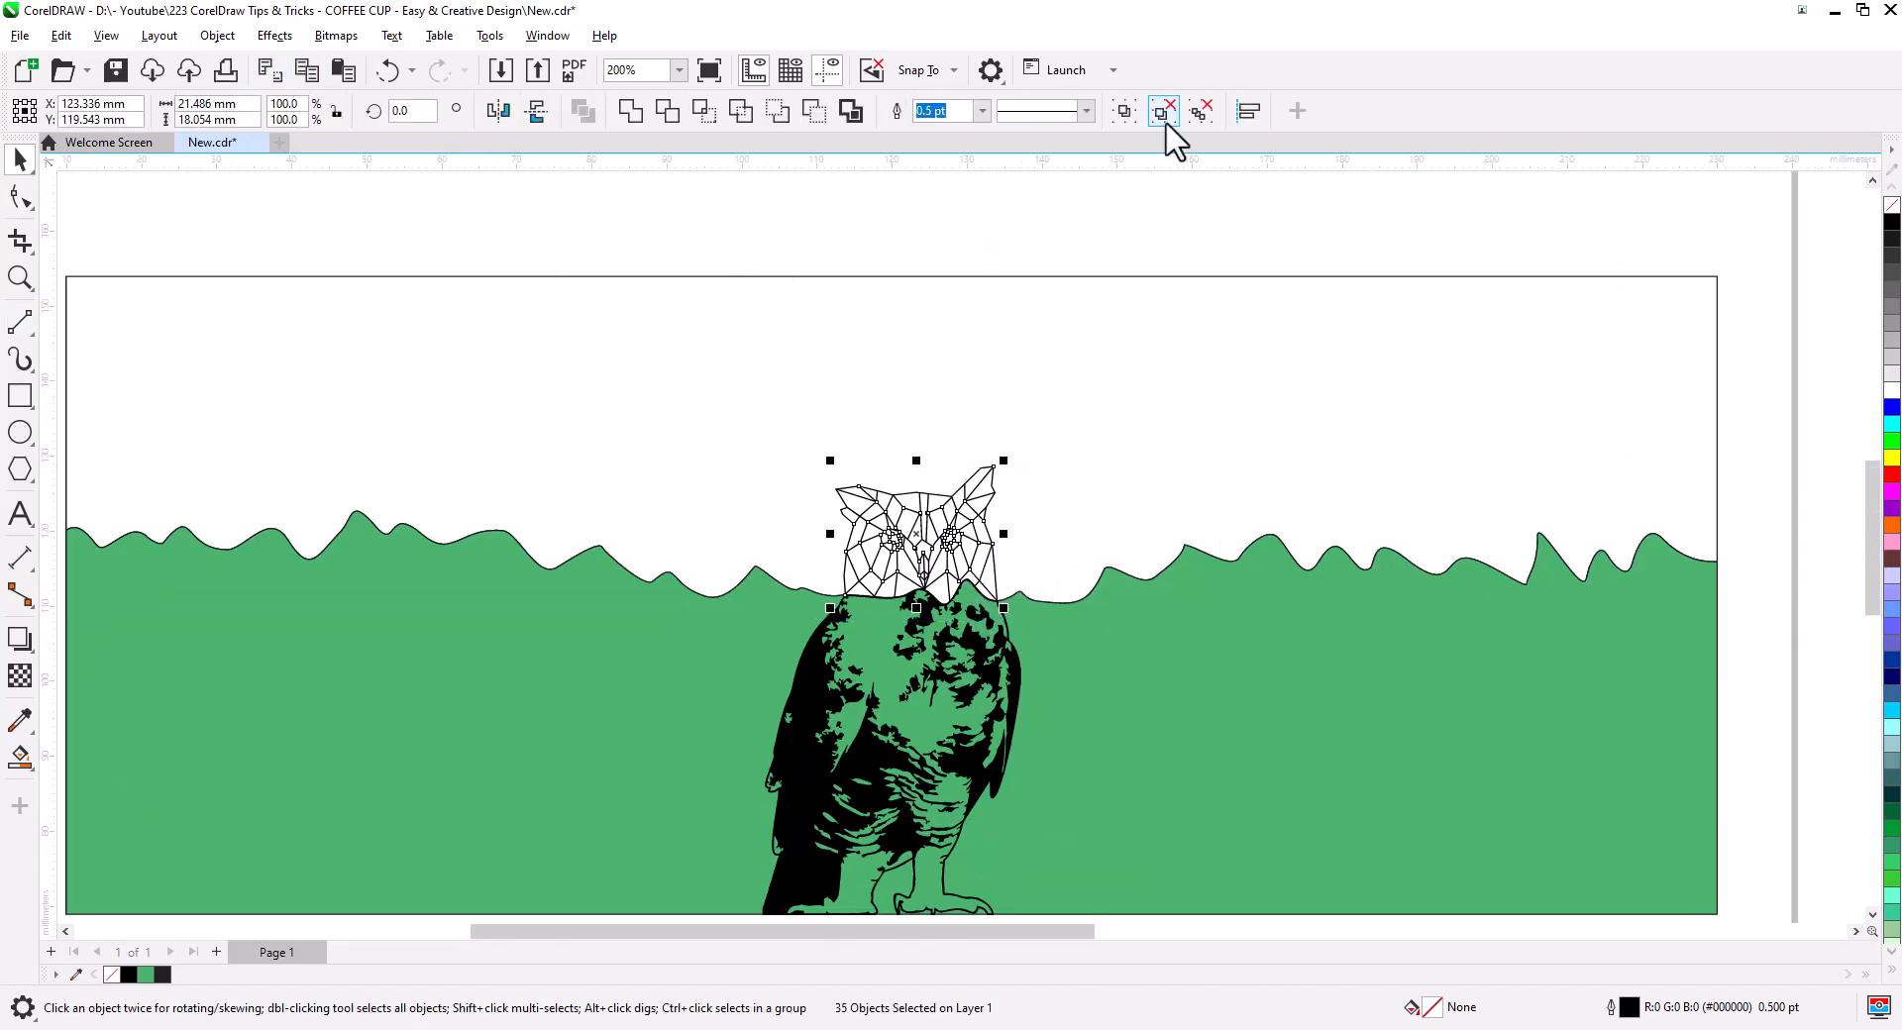
- Combine the selected face lines into one filled curve and zoom in on the owl head
click(212, 36)
click(414, 761)
scroll(1010, 539, up, 4)
scroll(884, 612, up, 3)
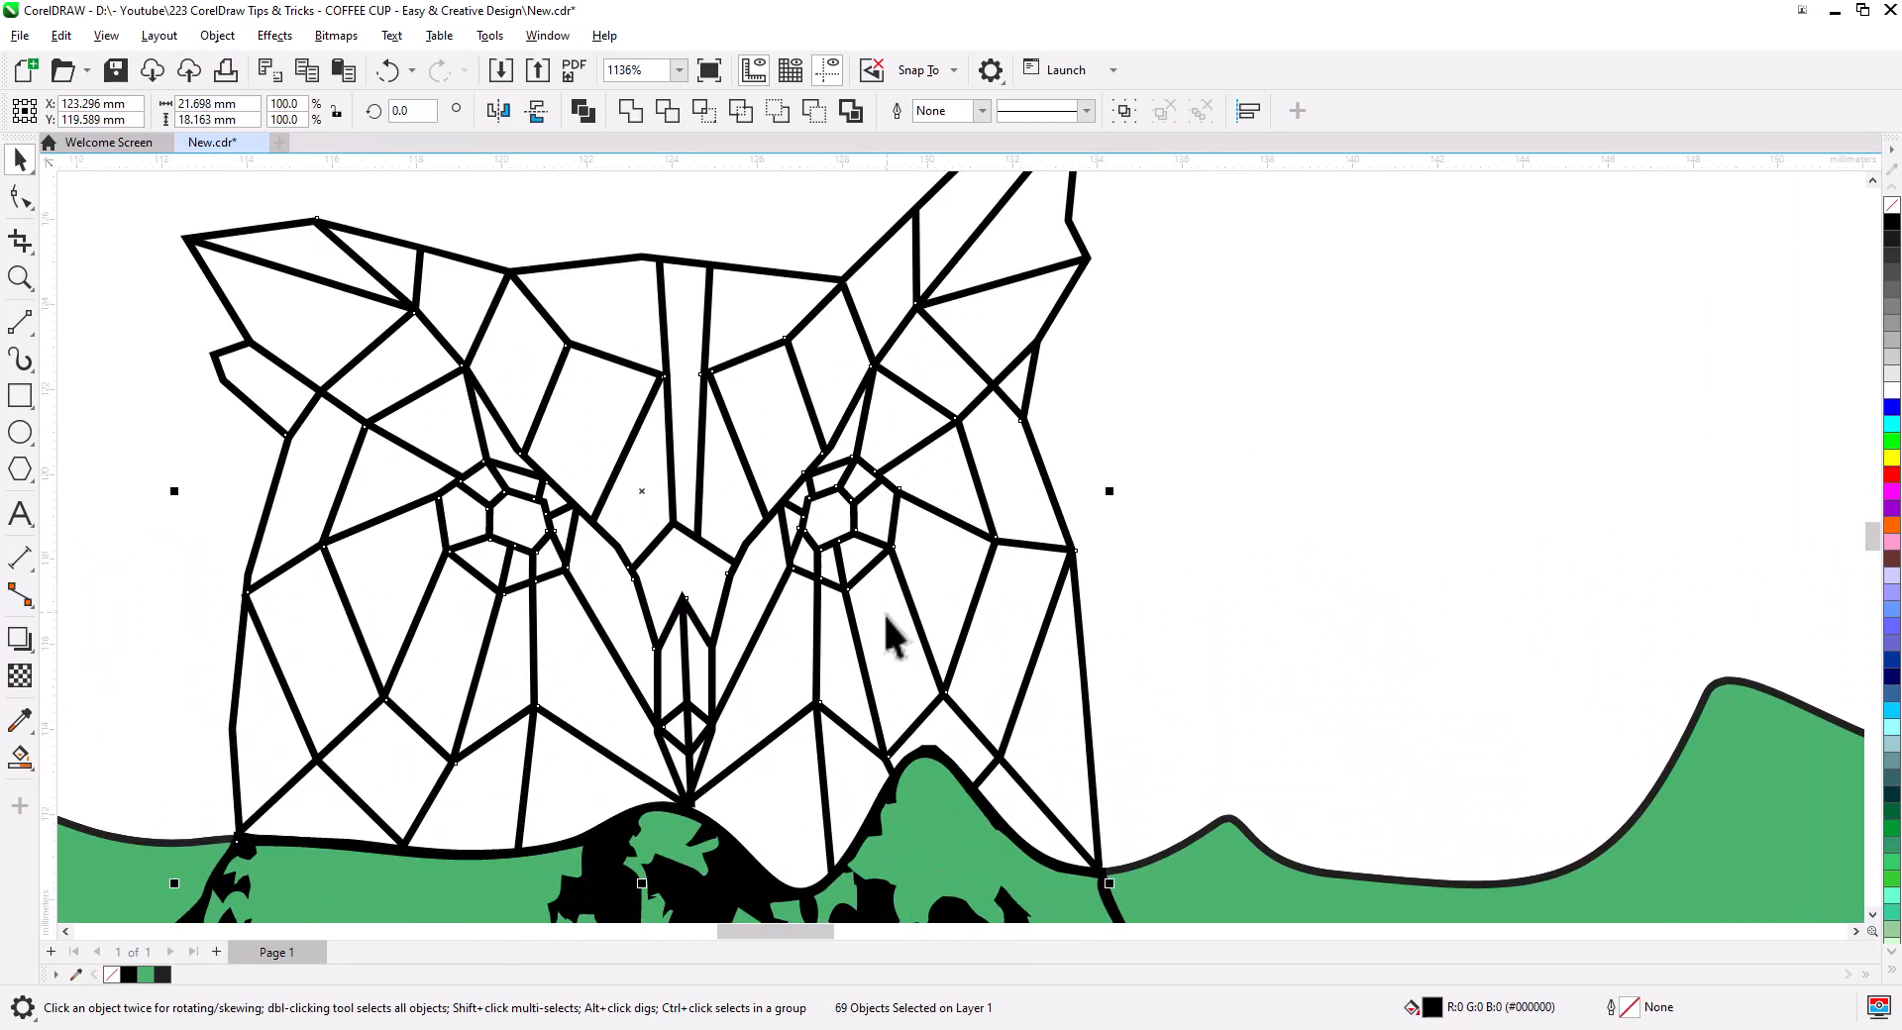
drag(883, 637, 1082, 560)
scroll(1035, 580, up, 2)
scroll(671, 205, up, 2)
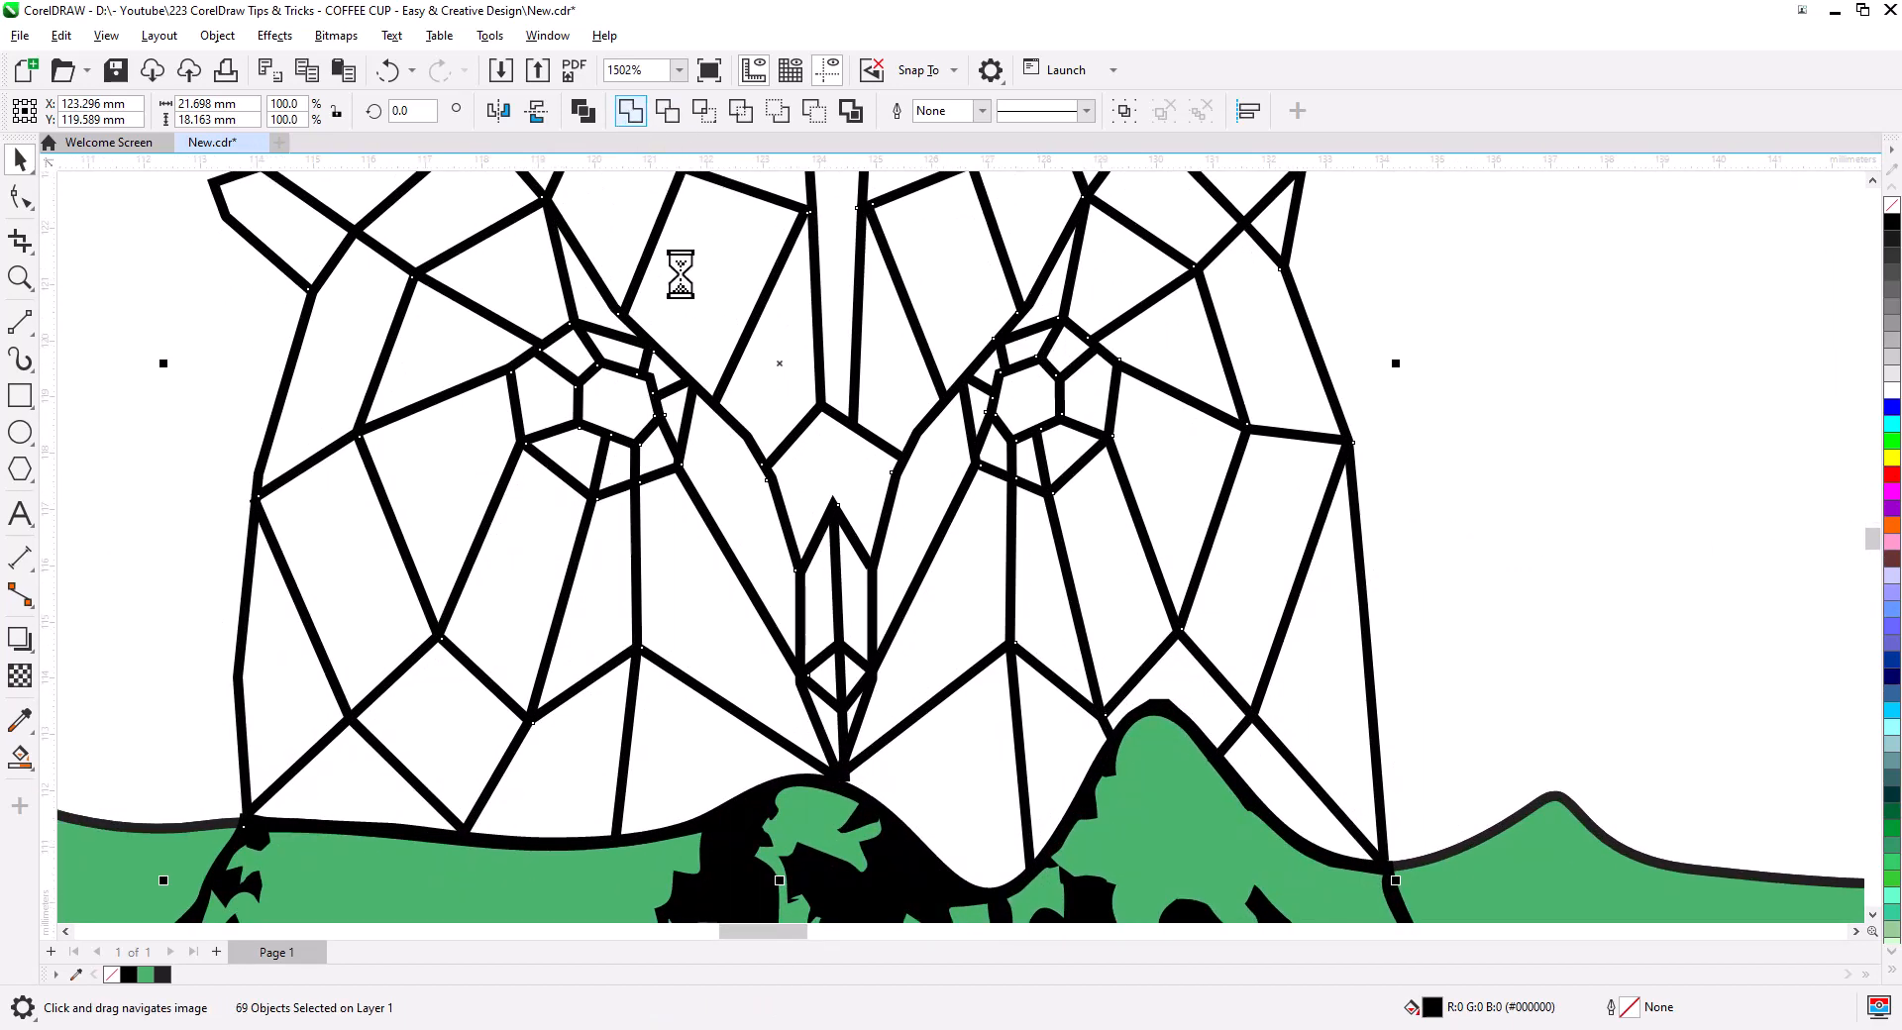
- Delete the stray nodes in the left eye so its pupil fills solid black
key(F10)
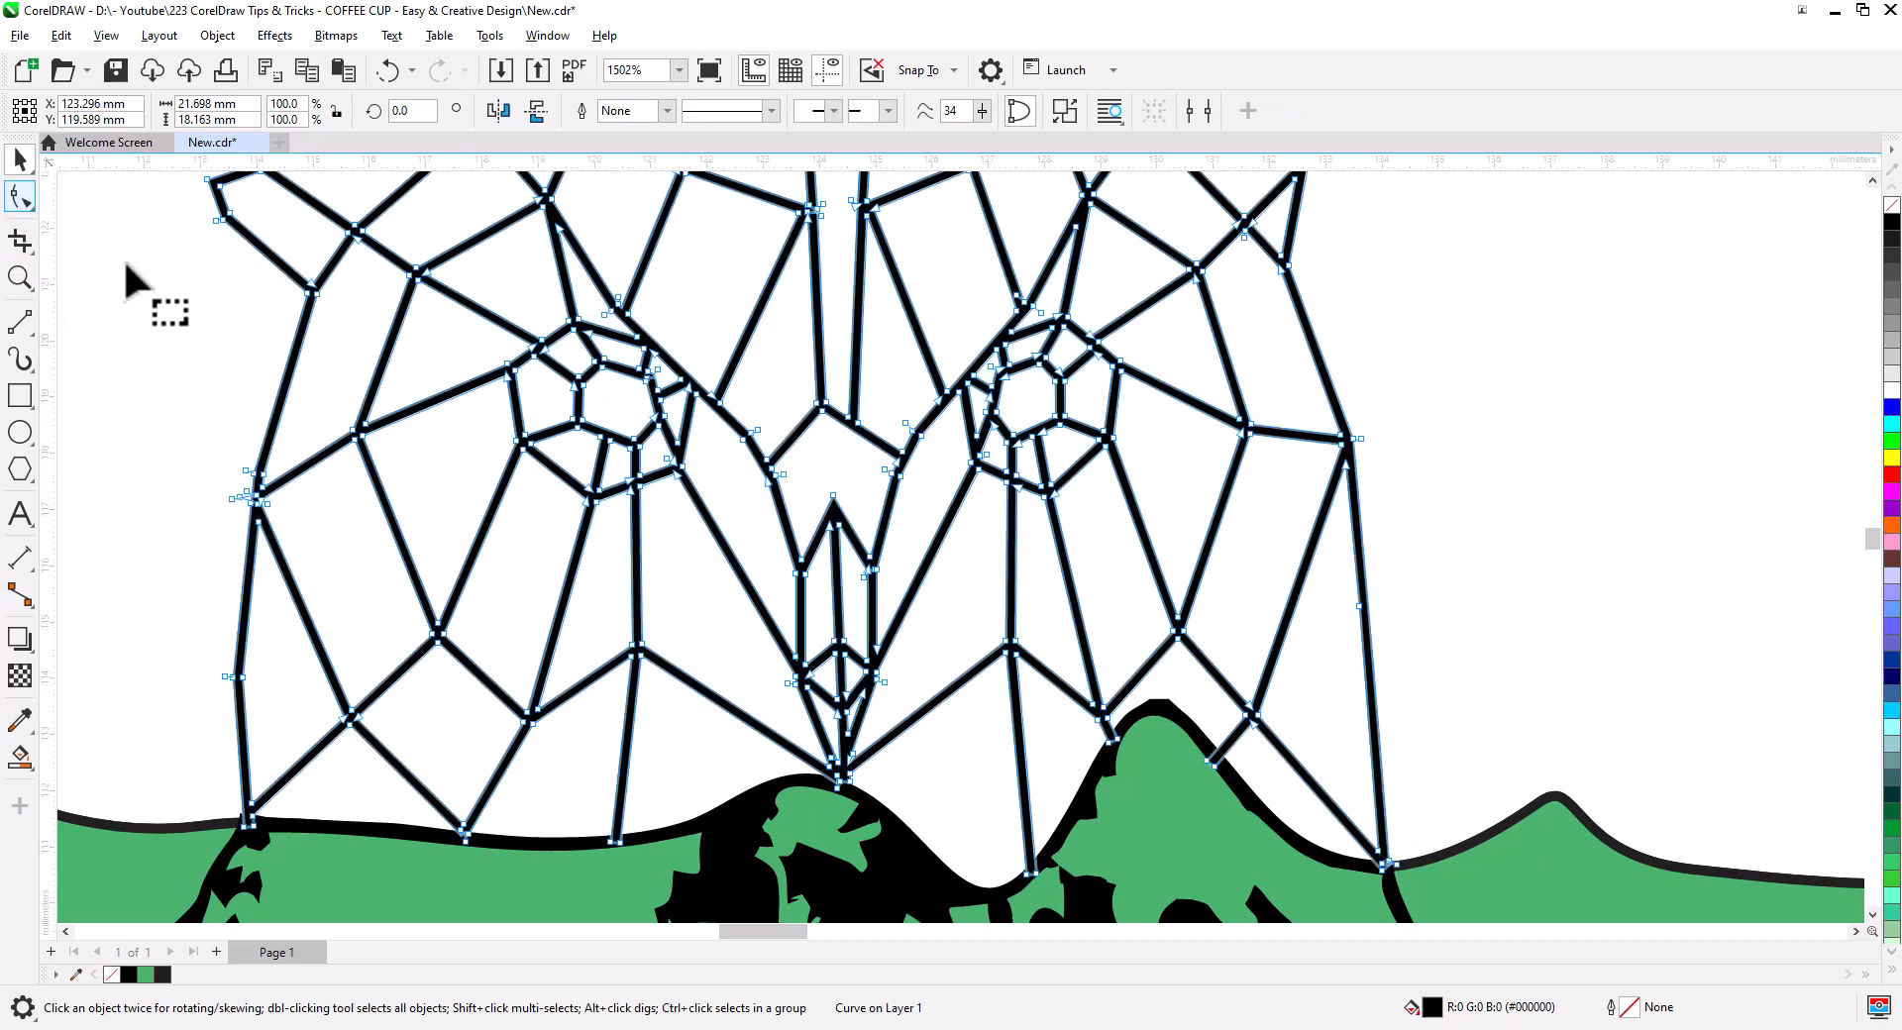
scroll(615, 433, up, 3)
scroll(802, 317, up, 4)
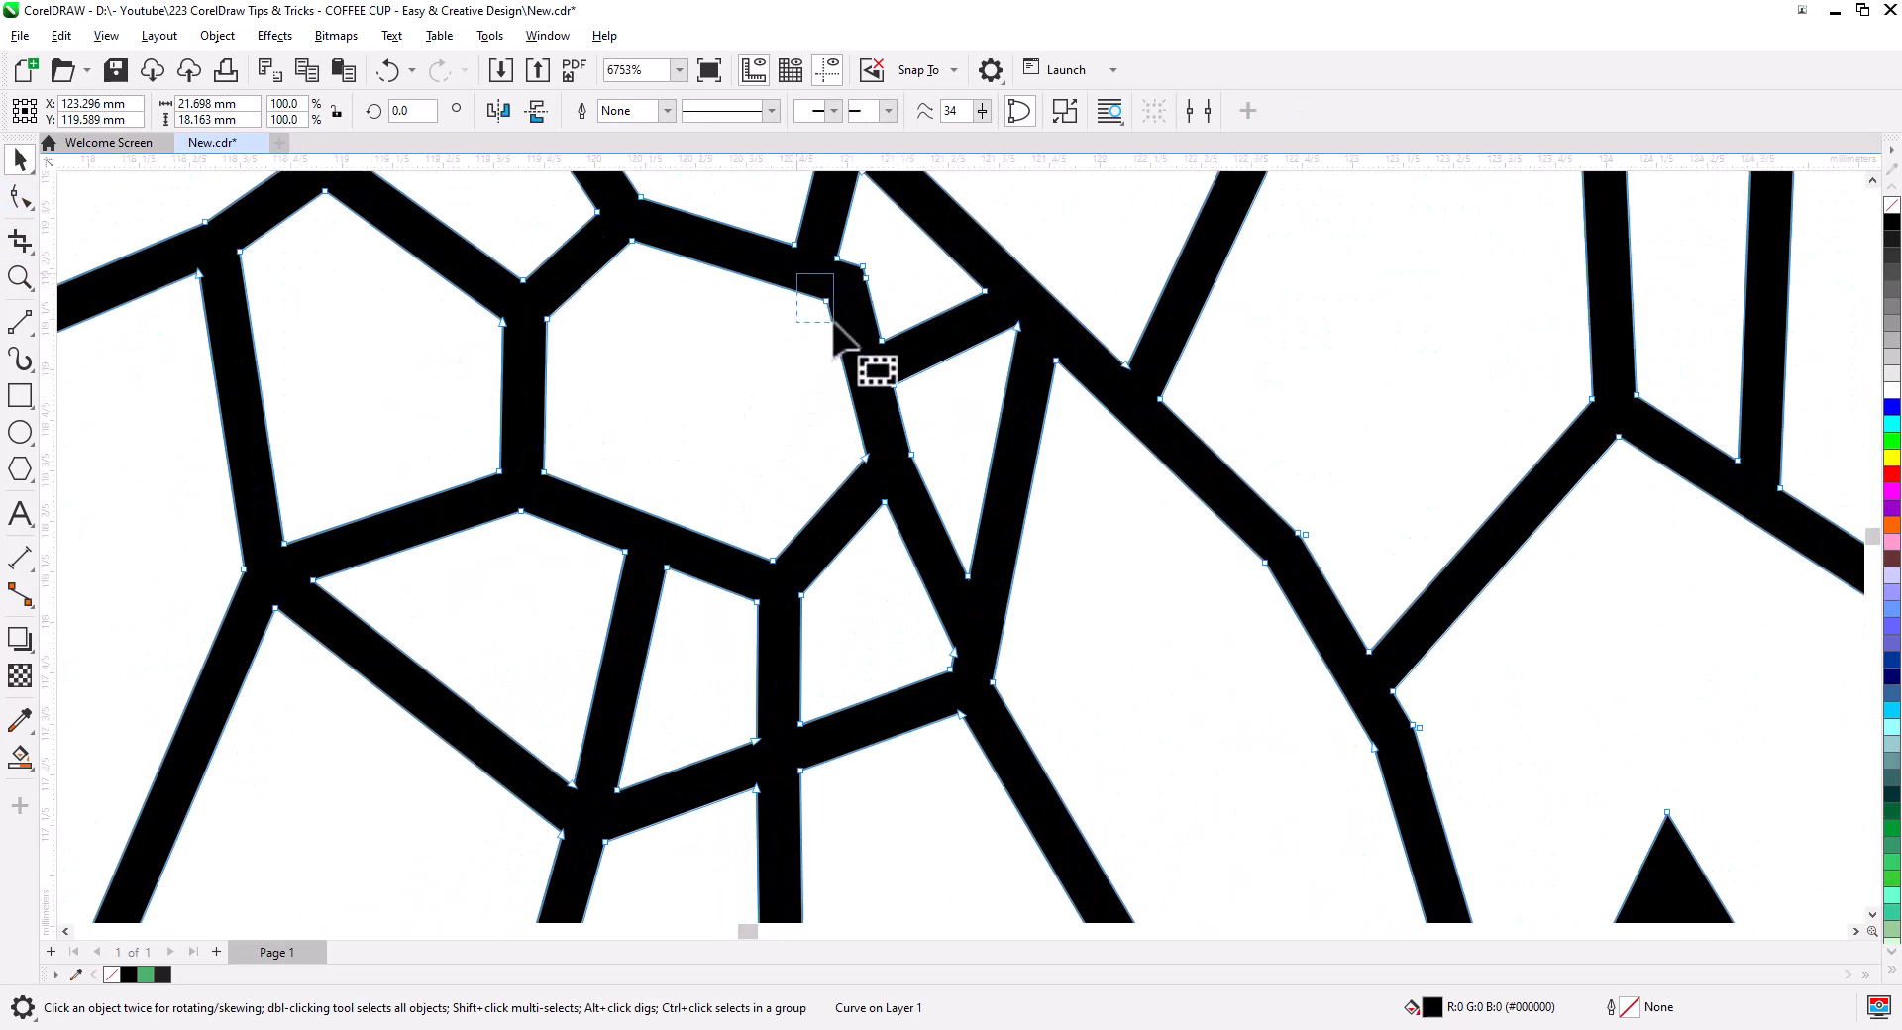
key(F10)
double_click(629, 240)
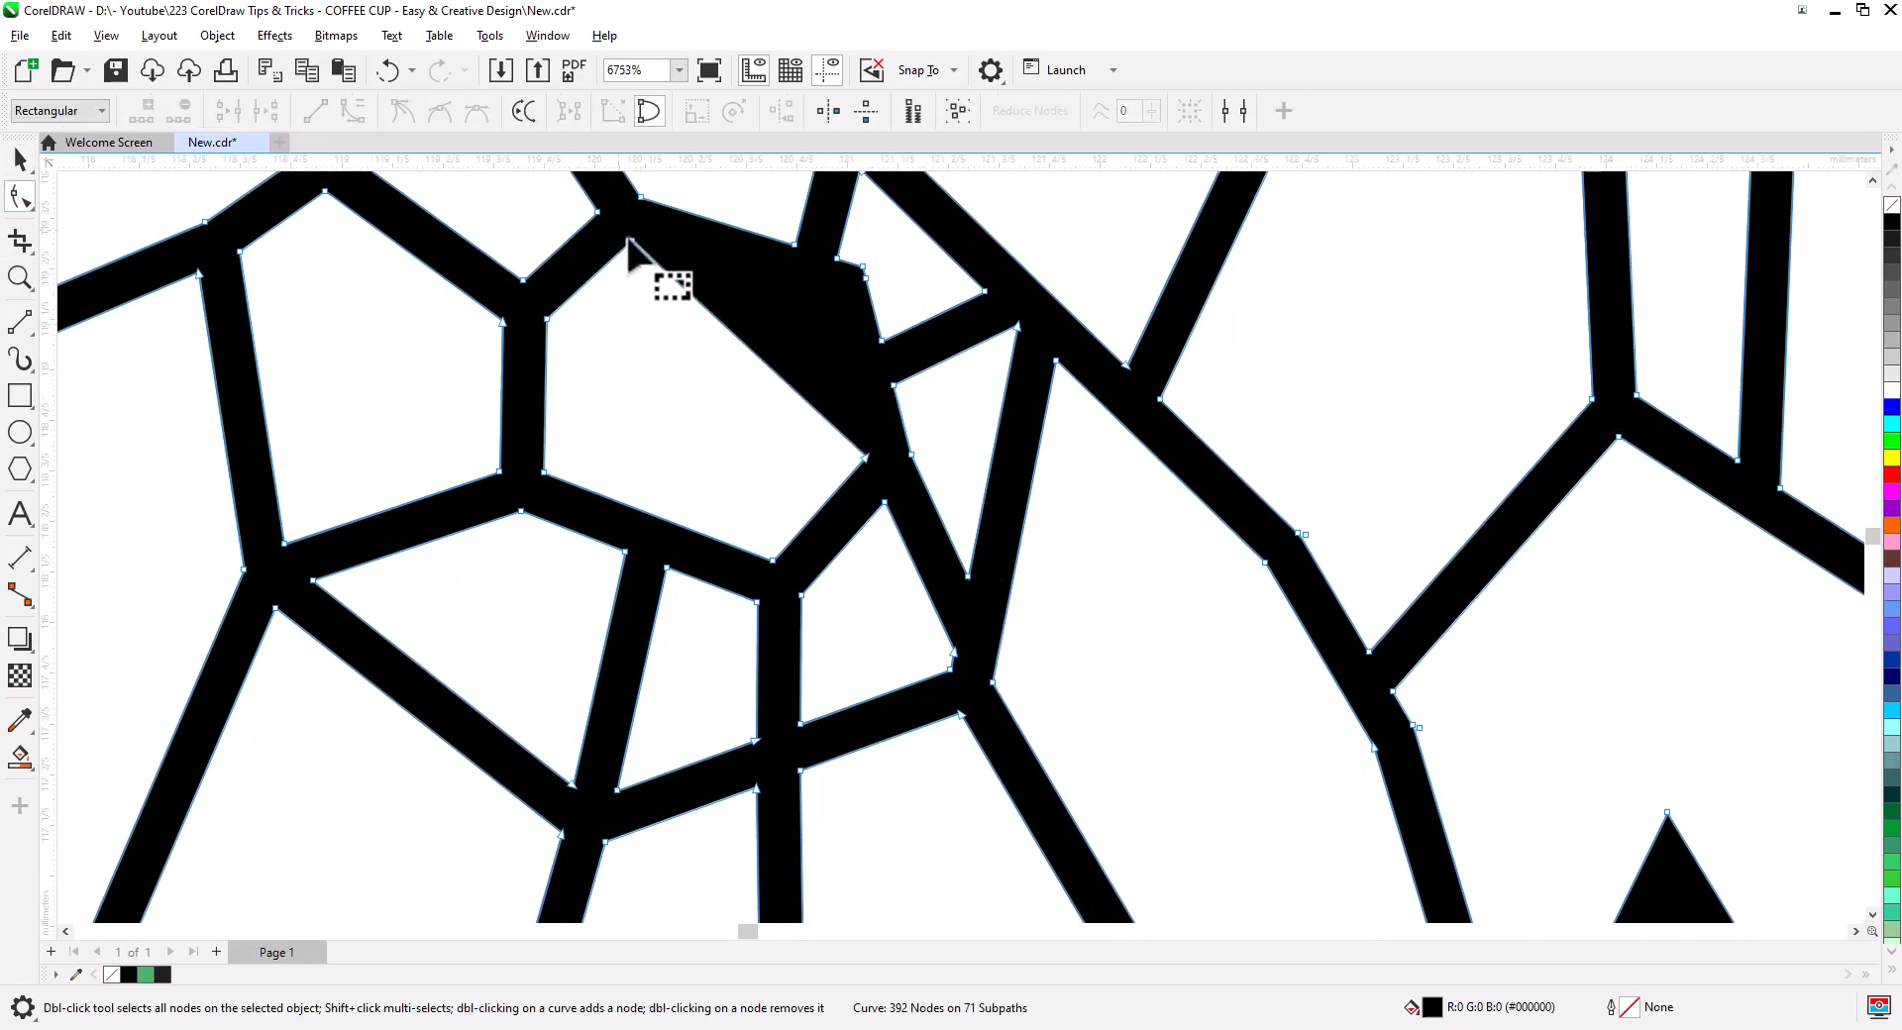
double_click(542, 317)
double_click(542, 471)
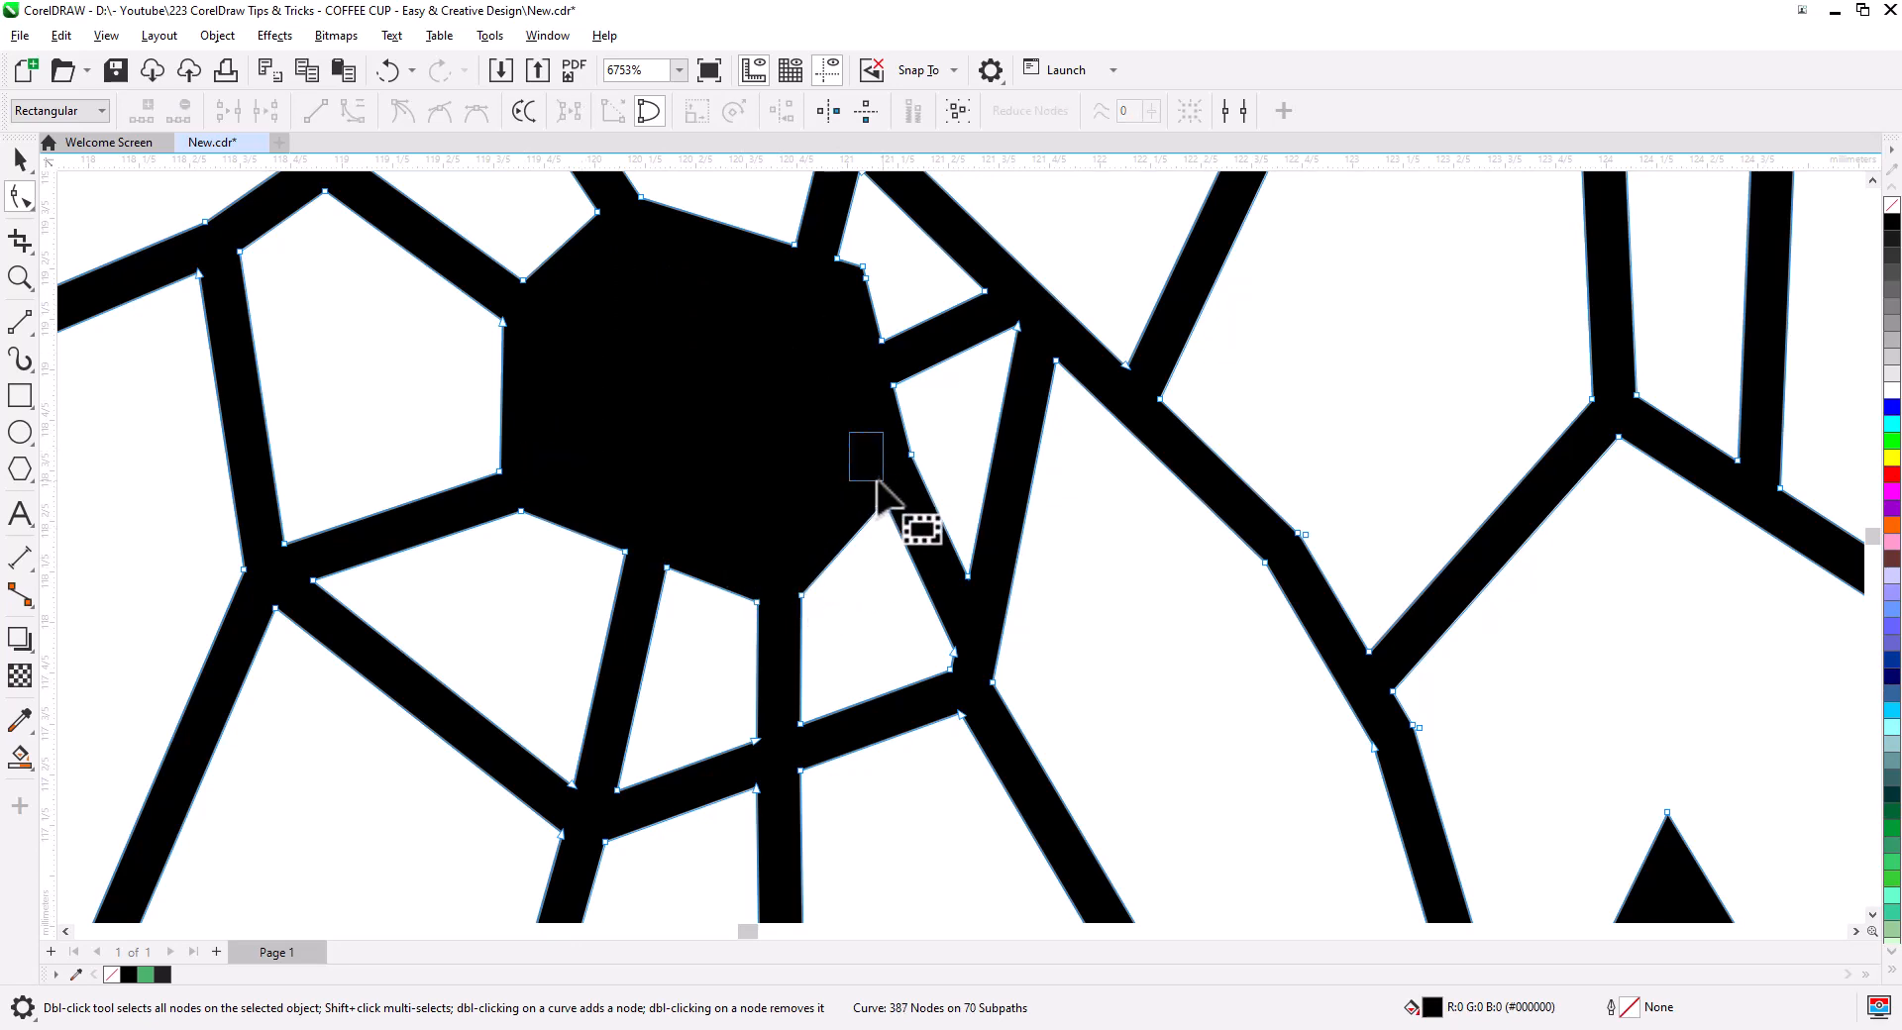
- Delete the extra nodes in the right eye, then zoom out to the full design
drag(878, 482, 885, 488)
drag(1164, 567, 396, 594)
drag(1522, 437, 725, 557)
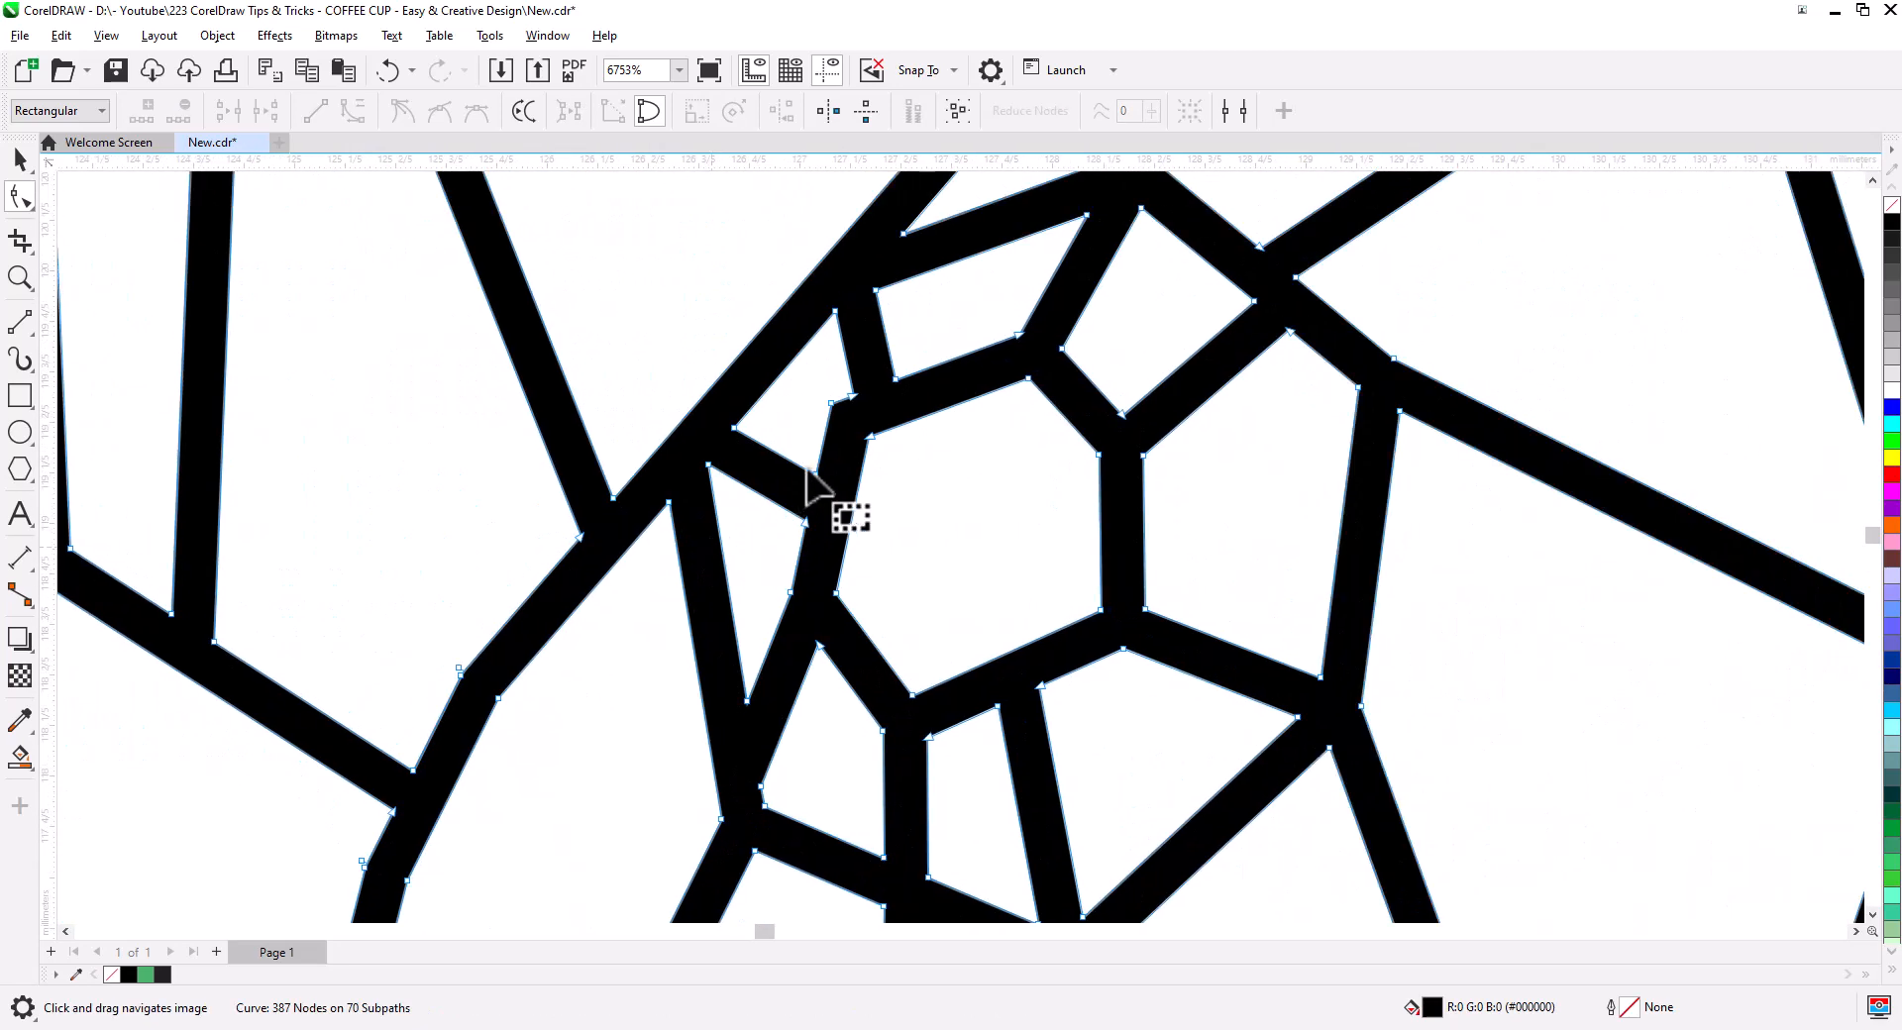
double_click(865, 426)
double_click(1024, 381)
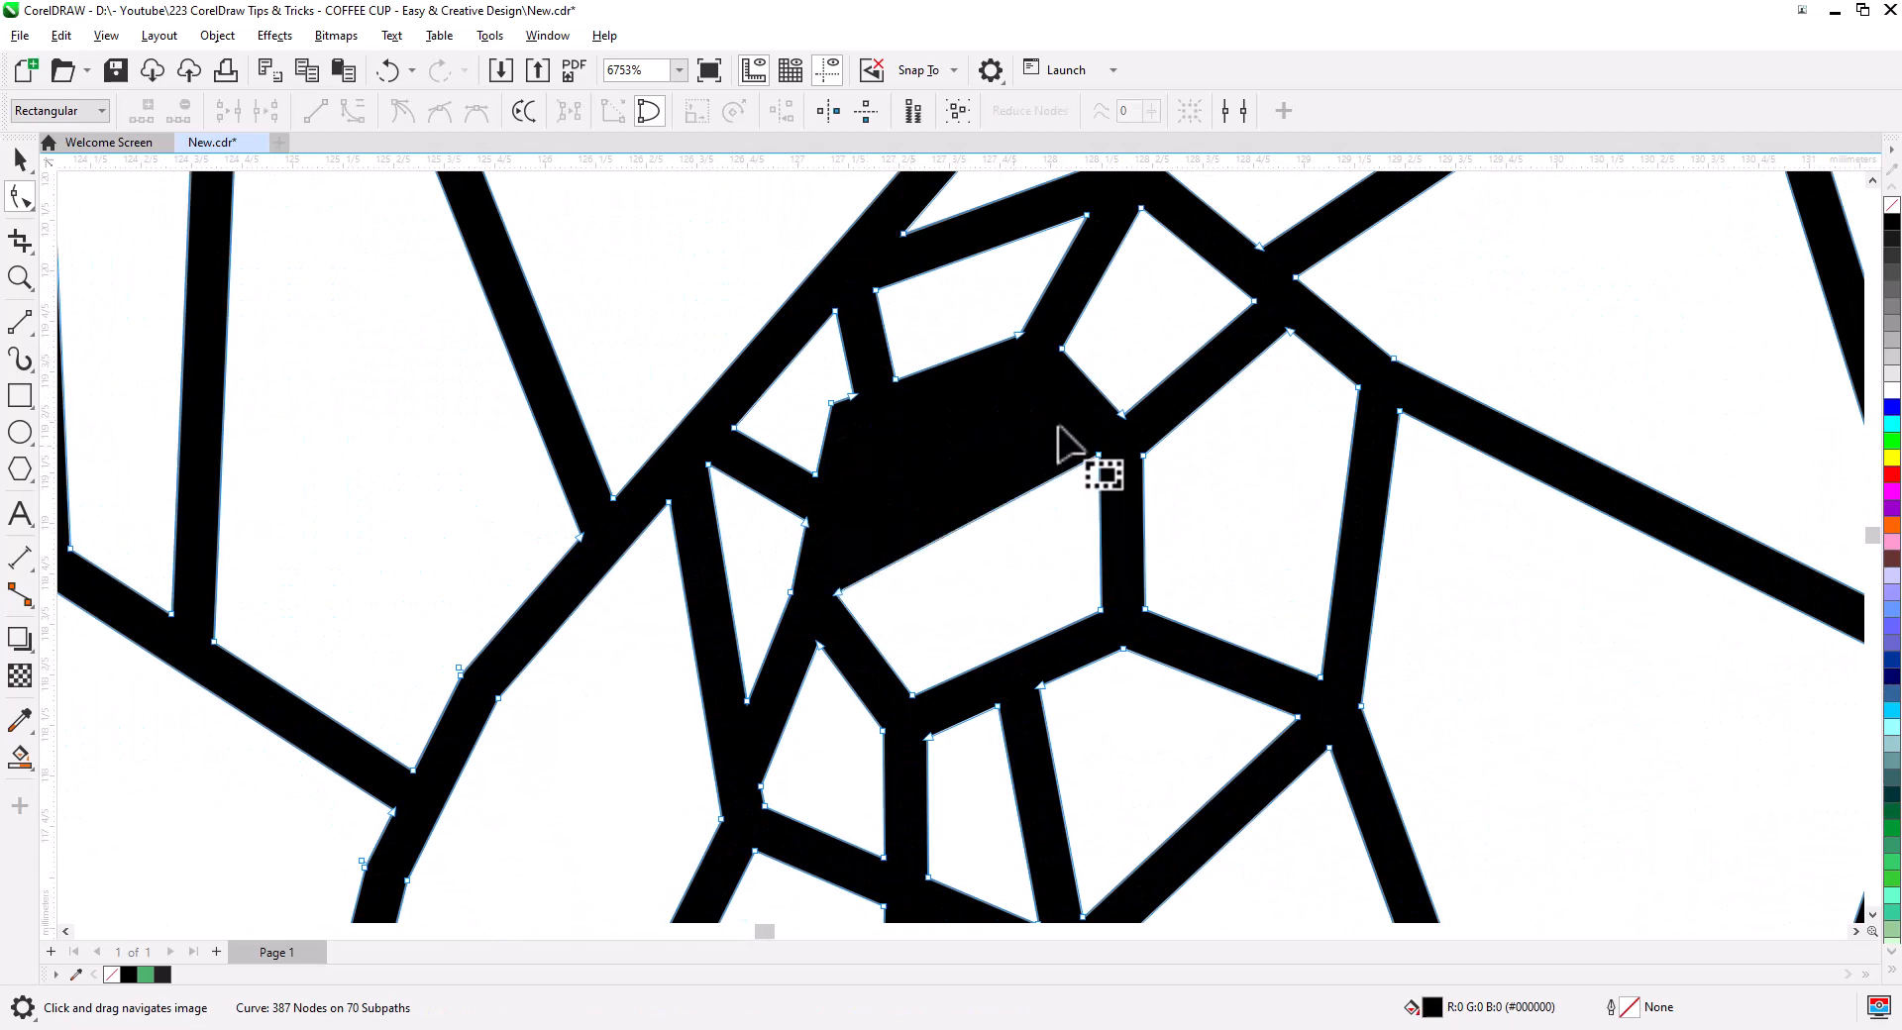
double_click(1100, 456)
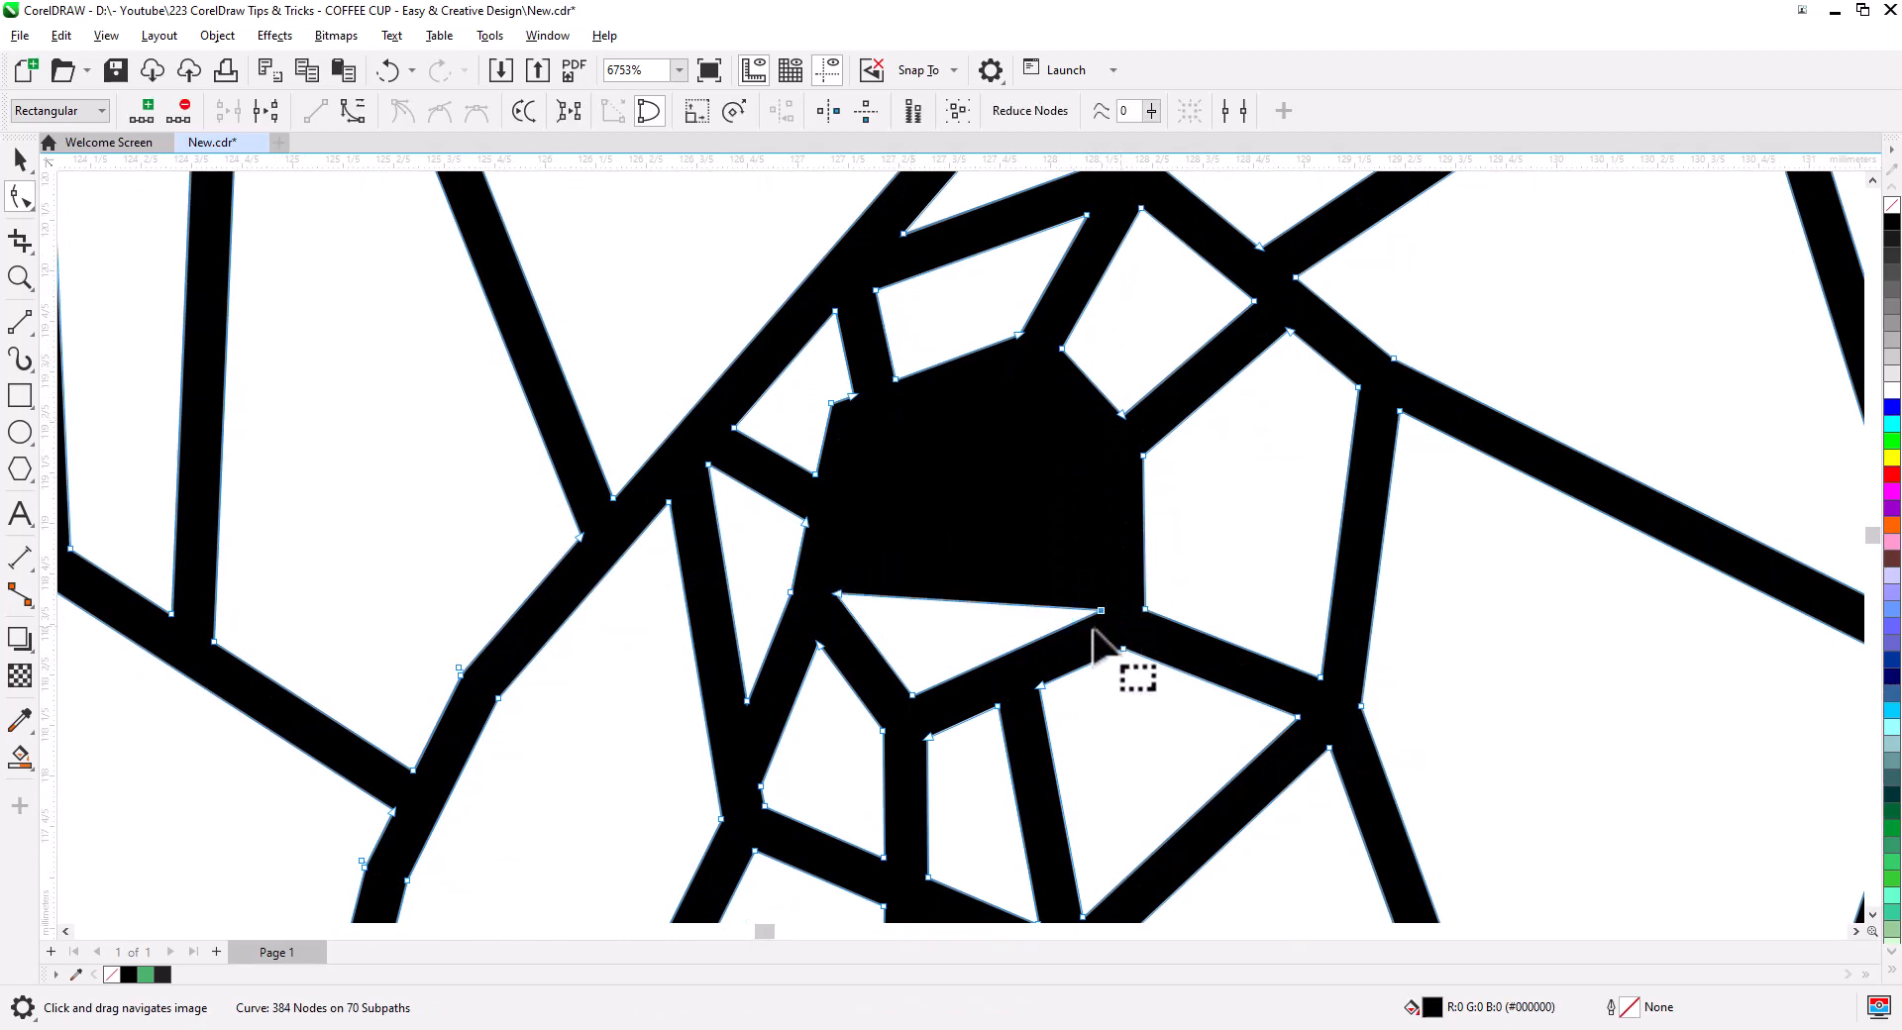
double_click(1100, 609)
scroll(971, 501, down, 8)
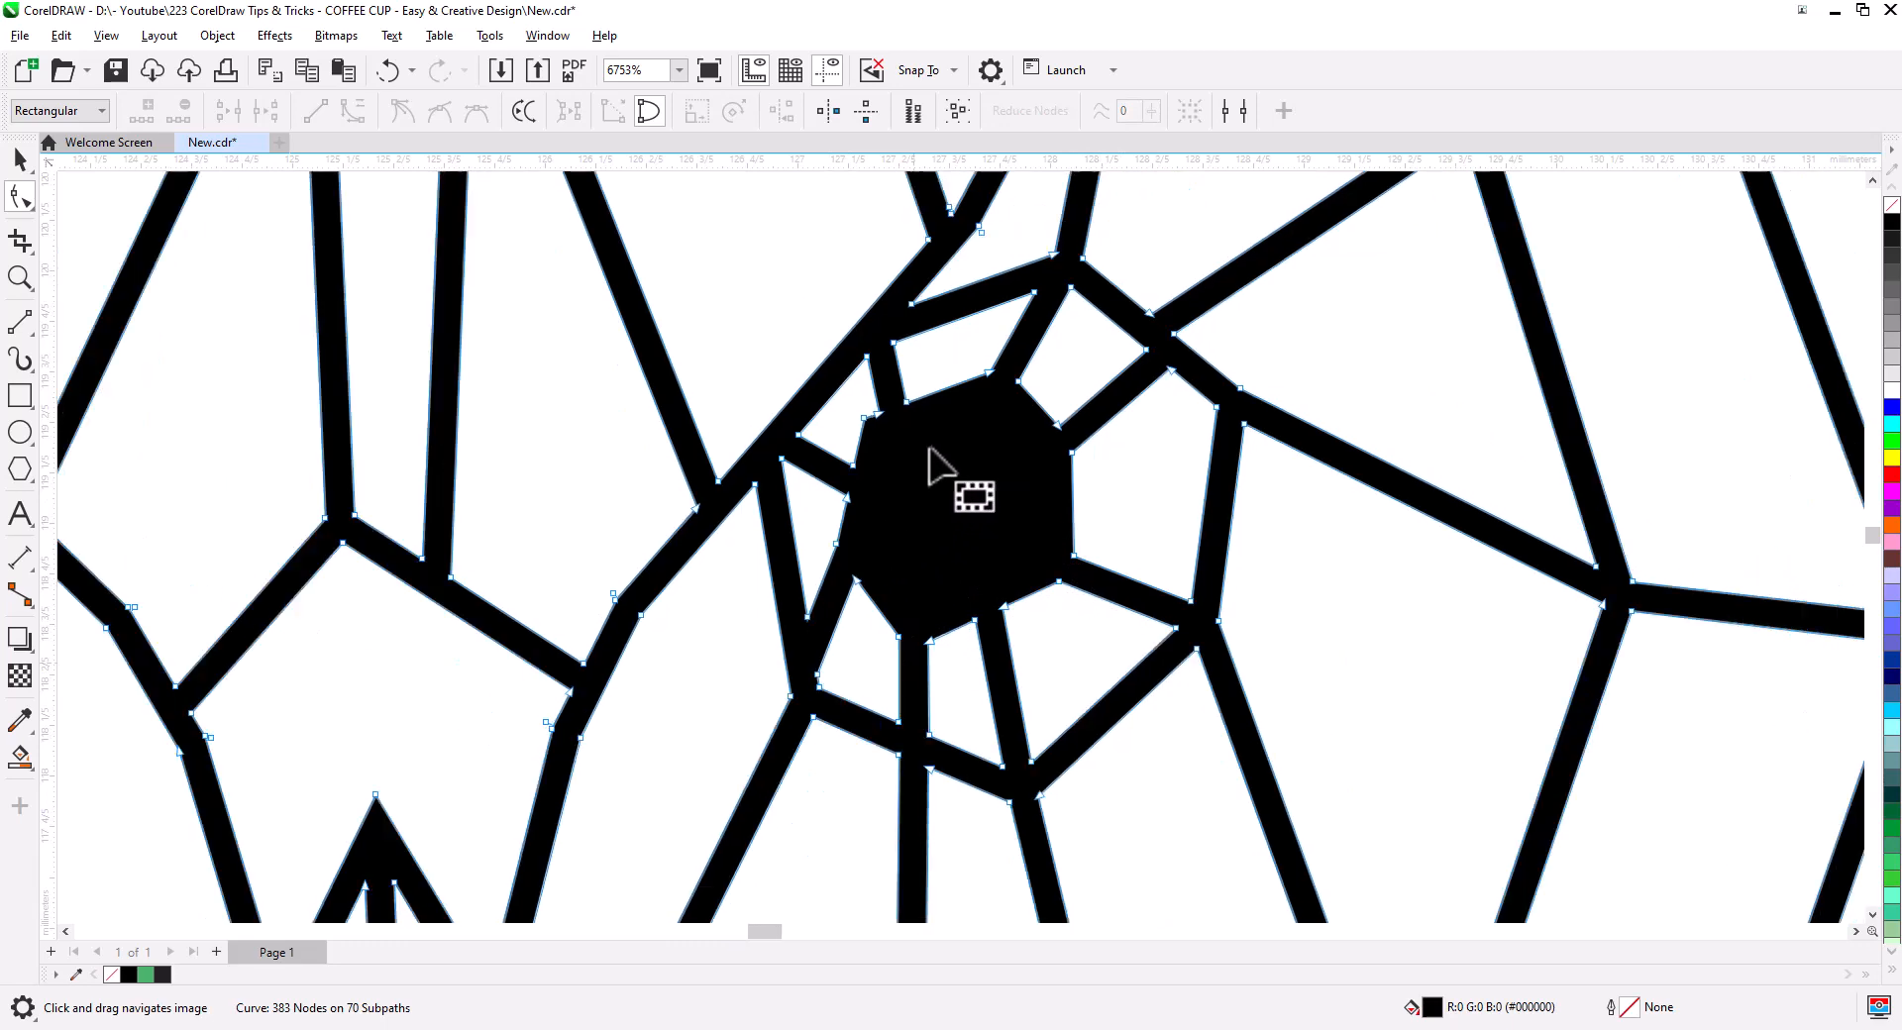
scroll(981, 555, down, 2)
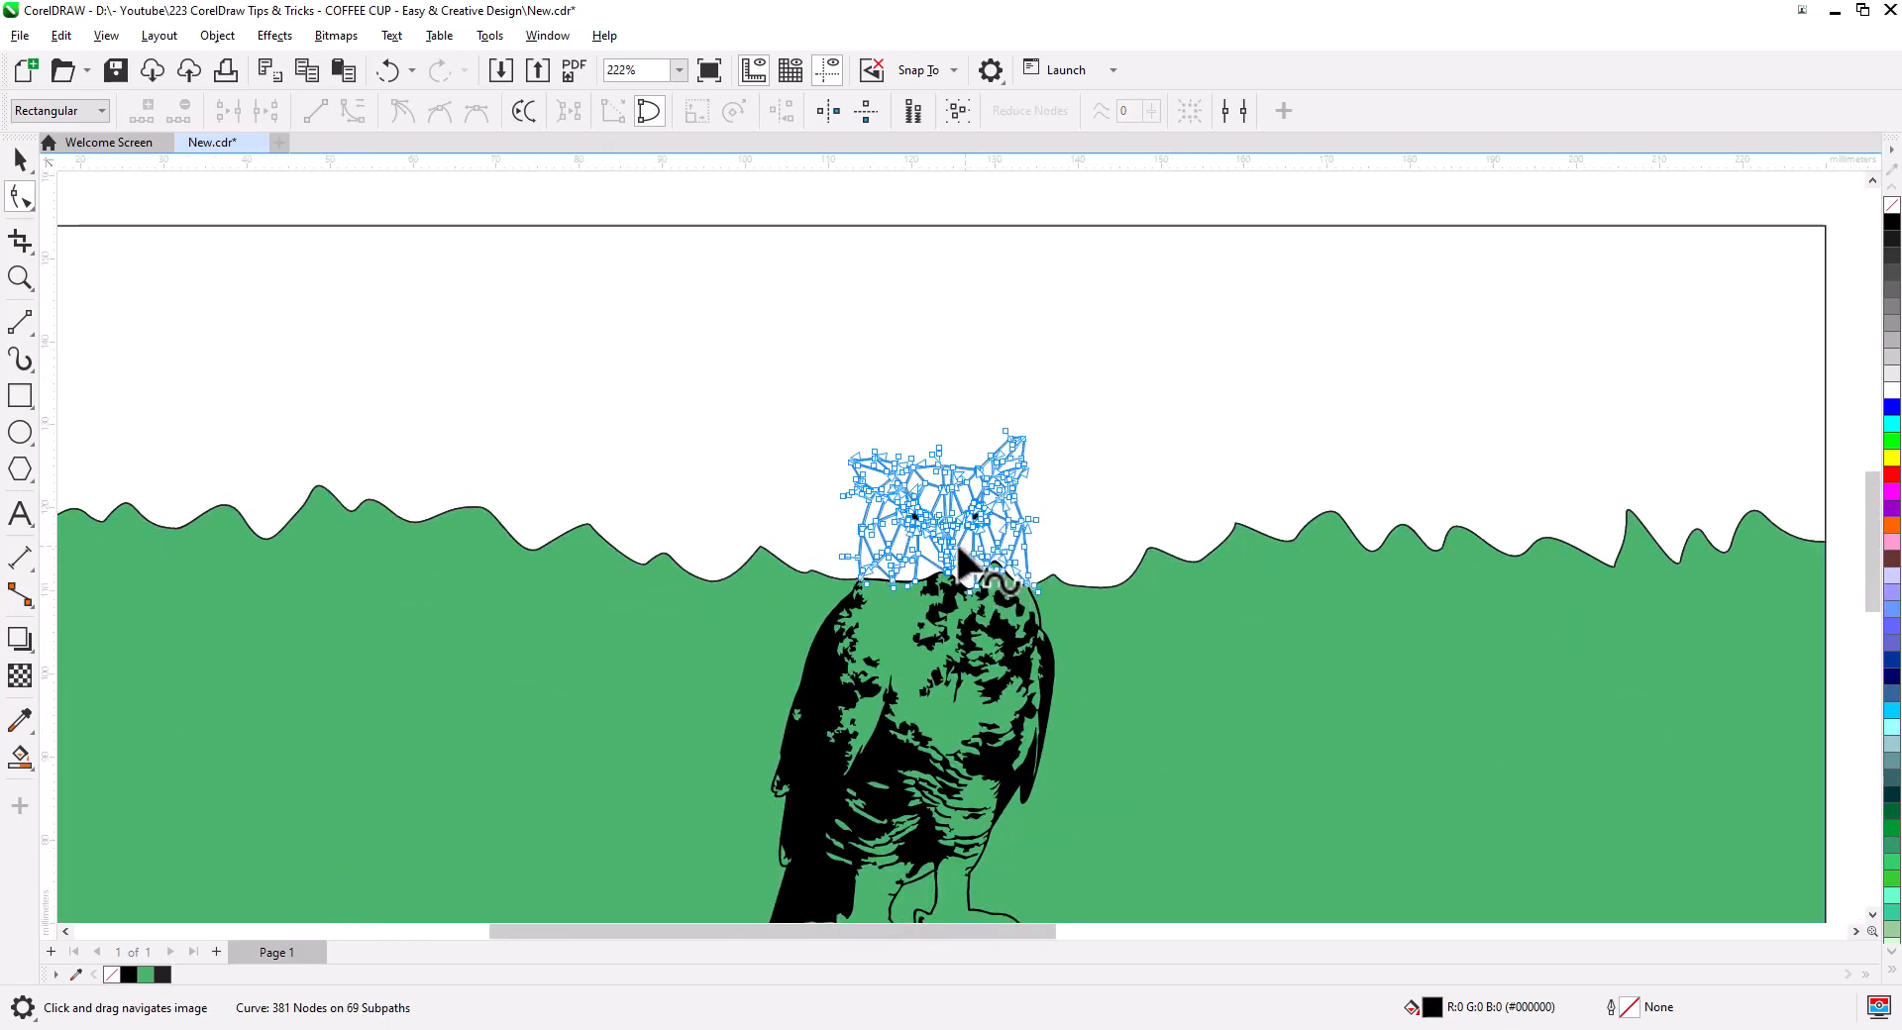
- Give the geometric owl head white outlines, undoing an accidental move of the wavy shape
click(20, 159)
scroll(936, 500, down, 3)
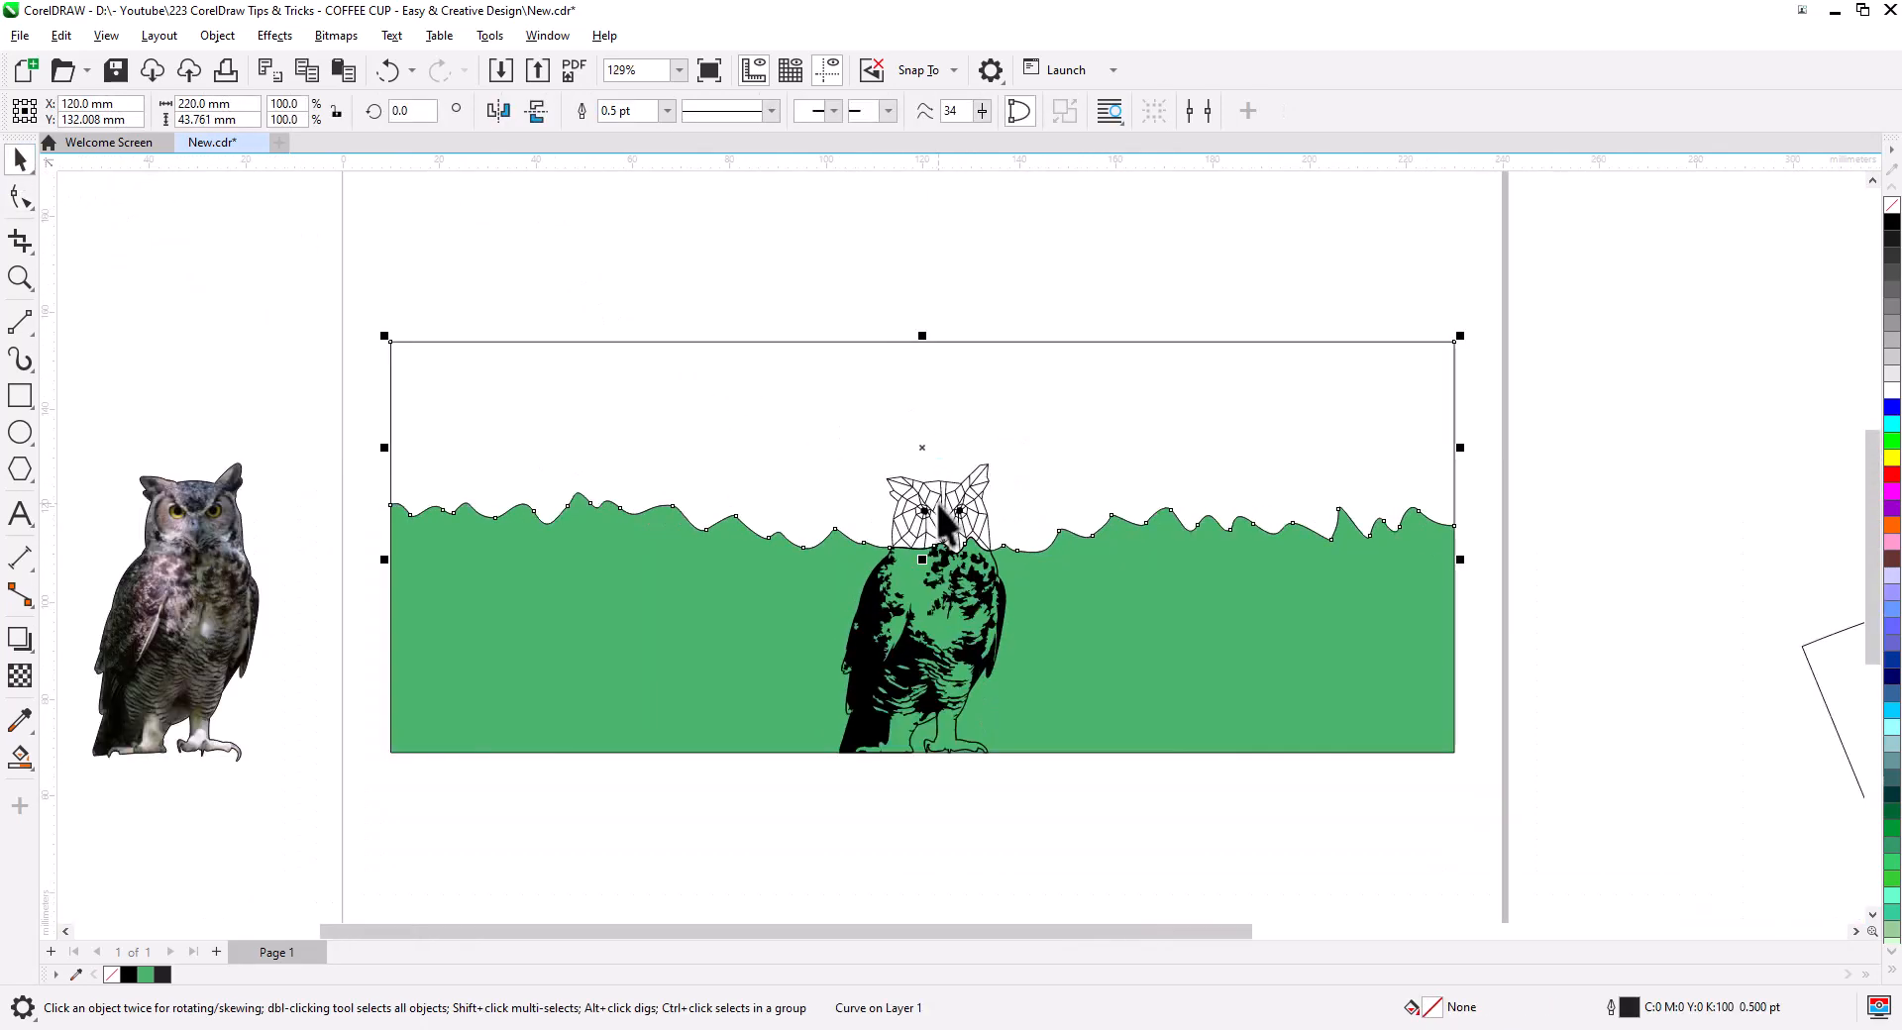
click(1314, 442)
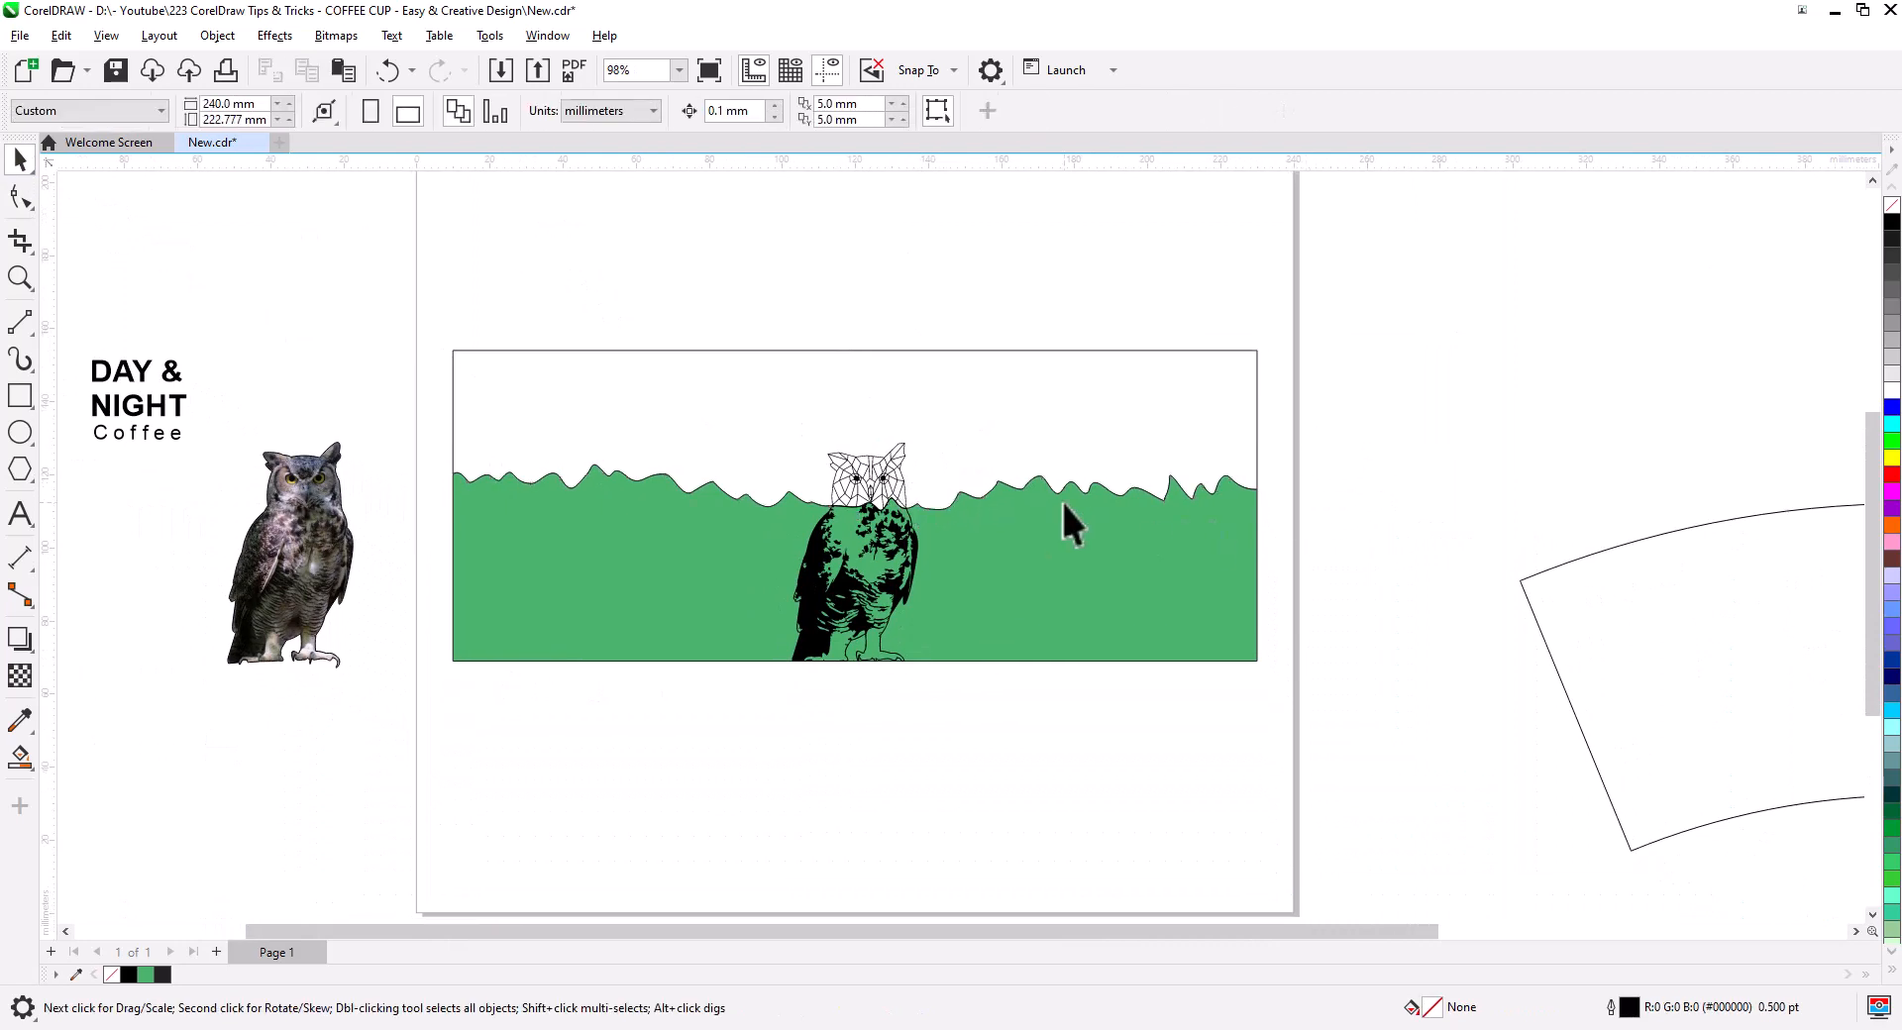
click(814, 525)
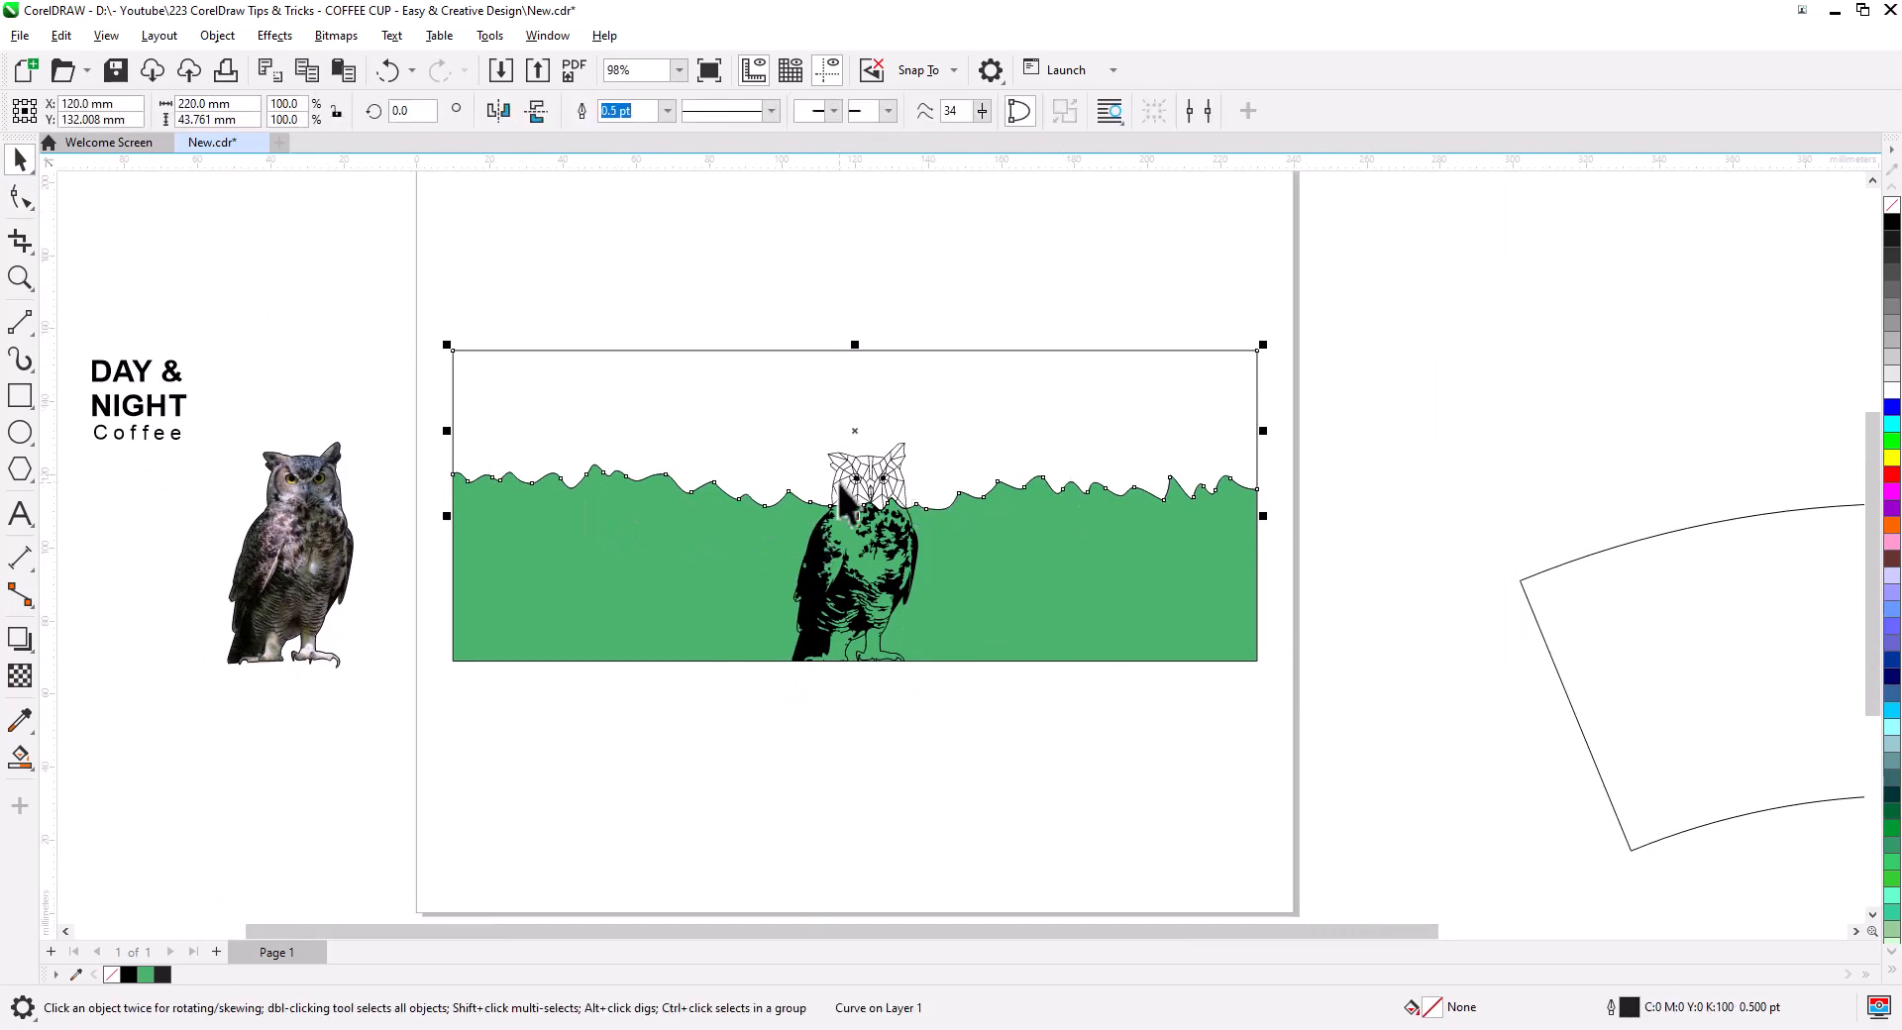
drag(746, 429, 751, 342)
key(ctrl+z)
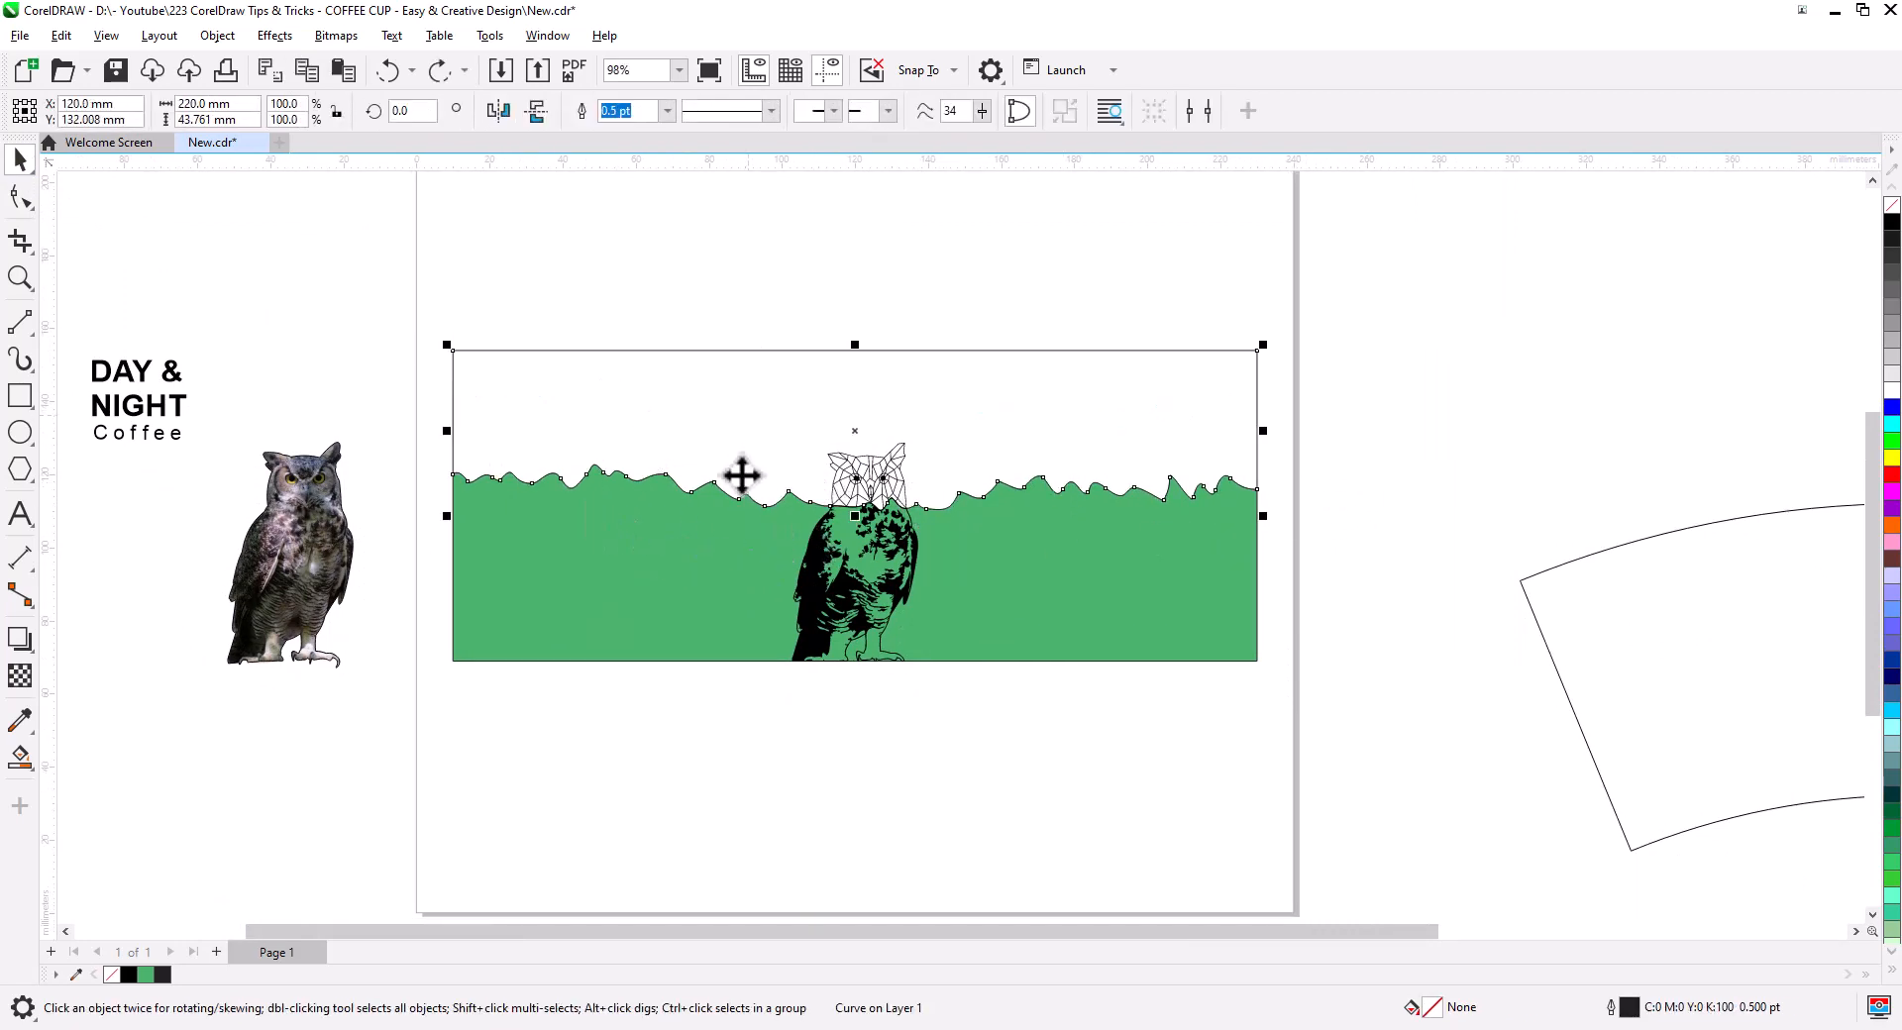
scroll(971, 547, up, 2)
drag(966, 560, 1129, 609)
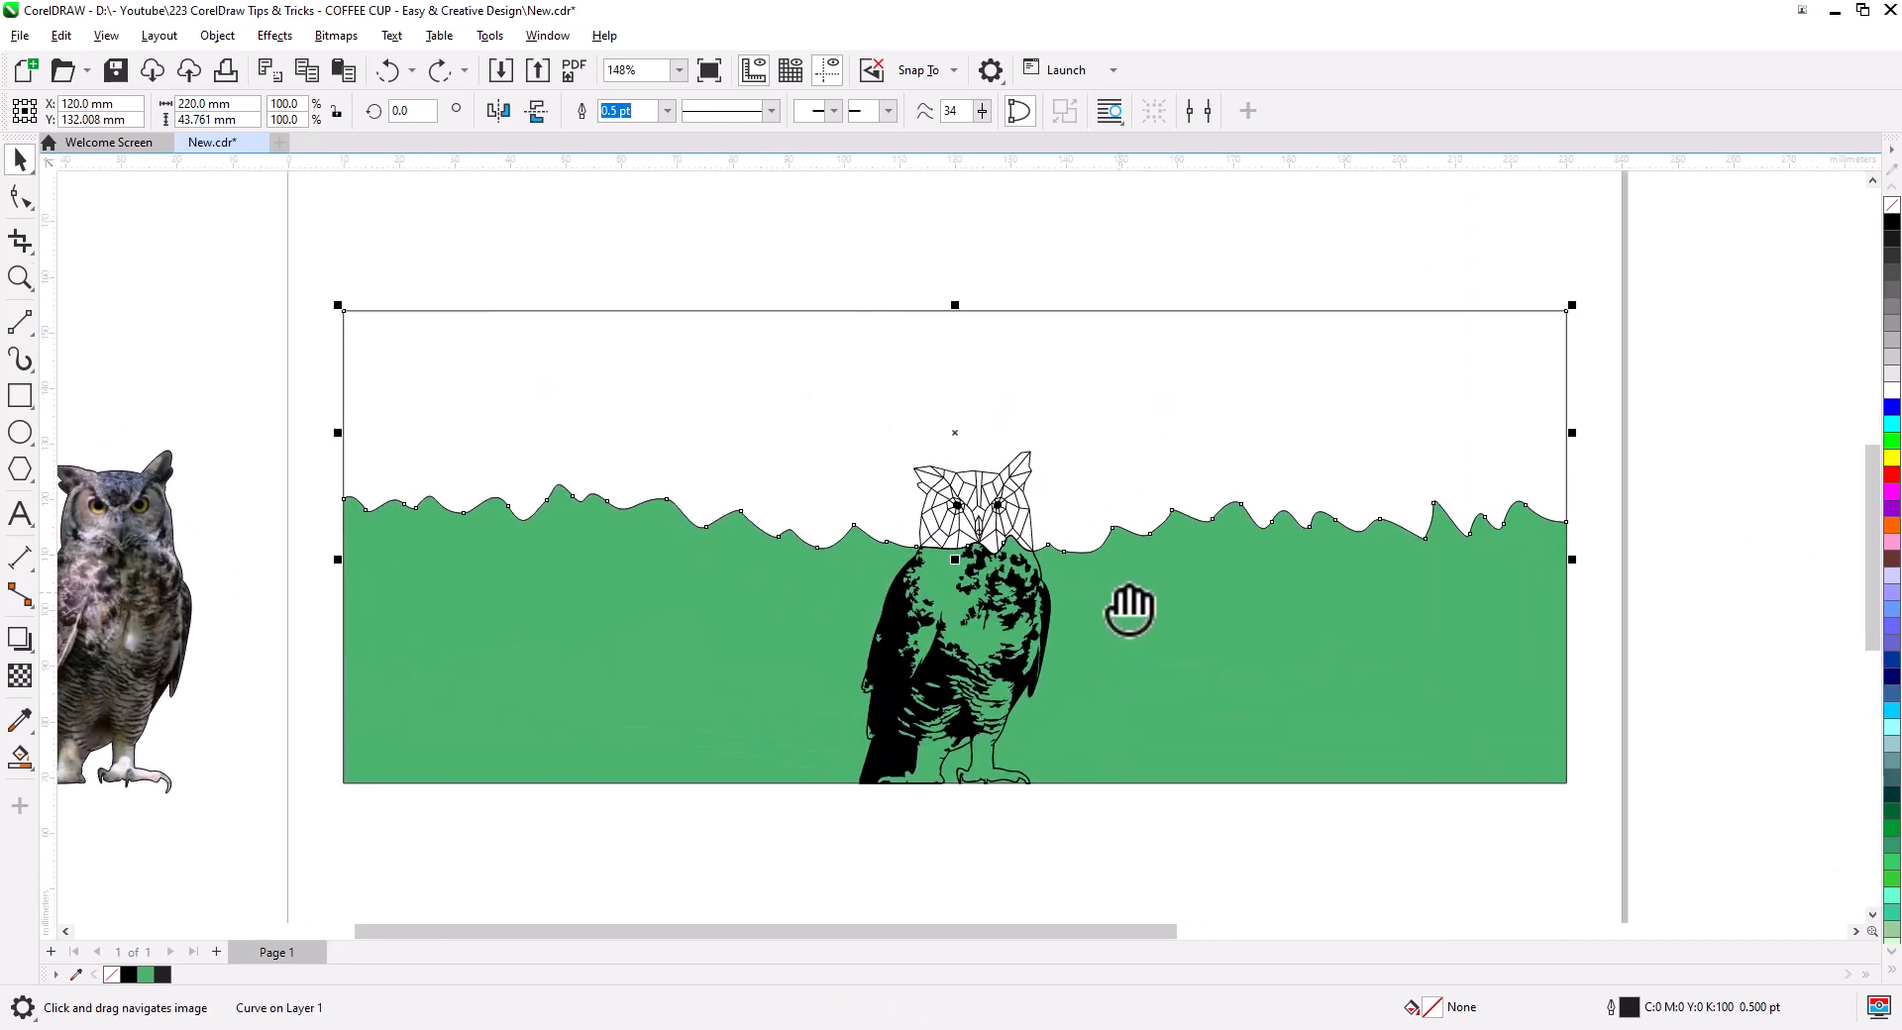
click(969, 483)
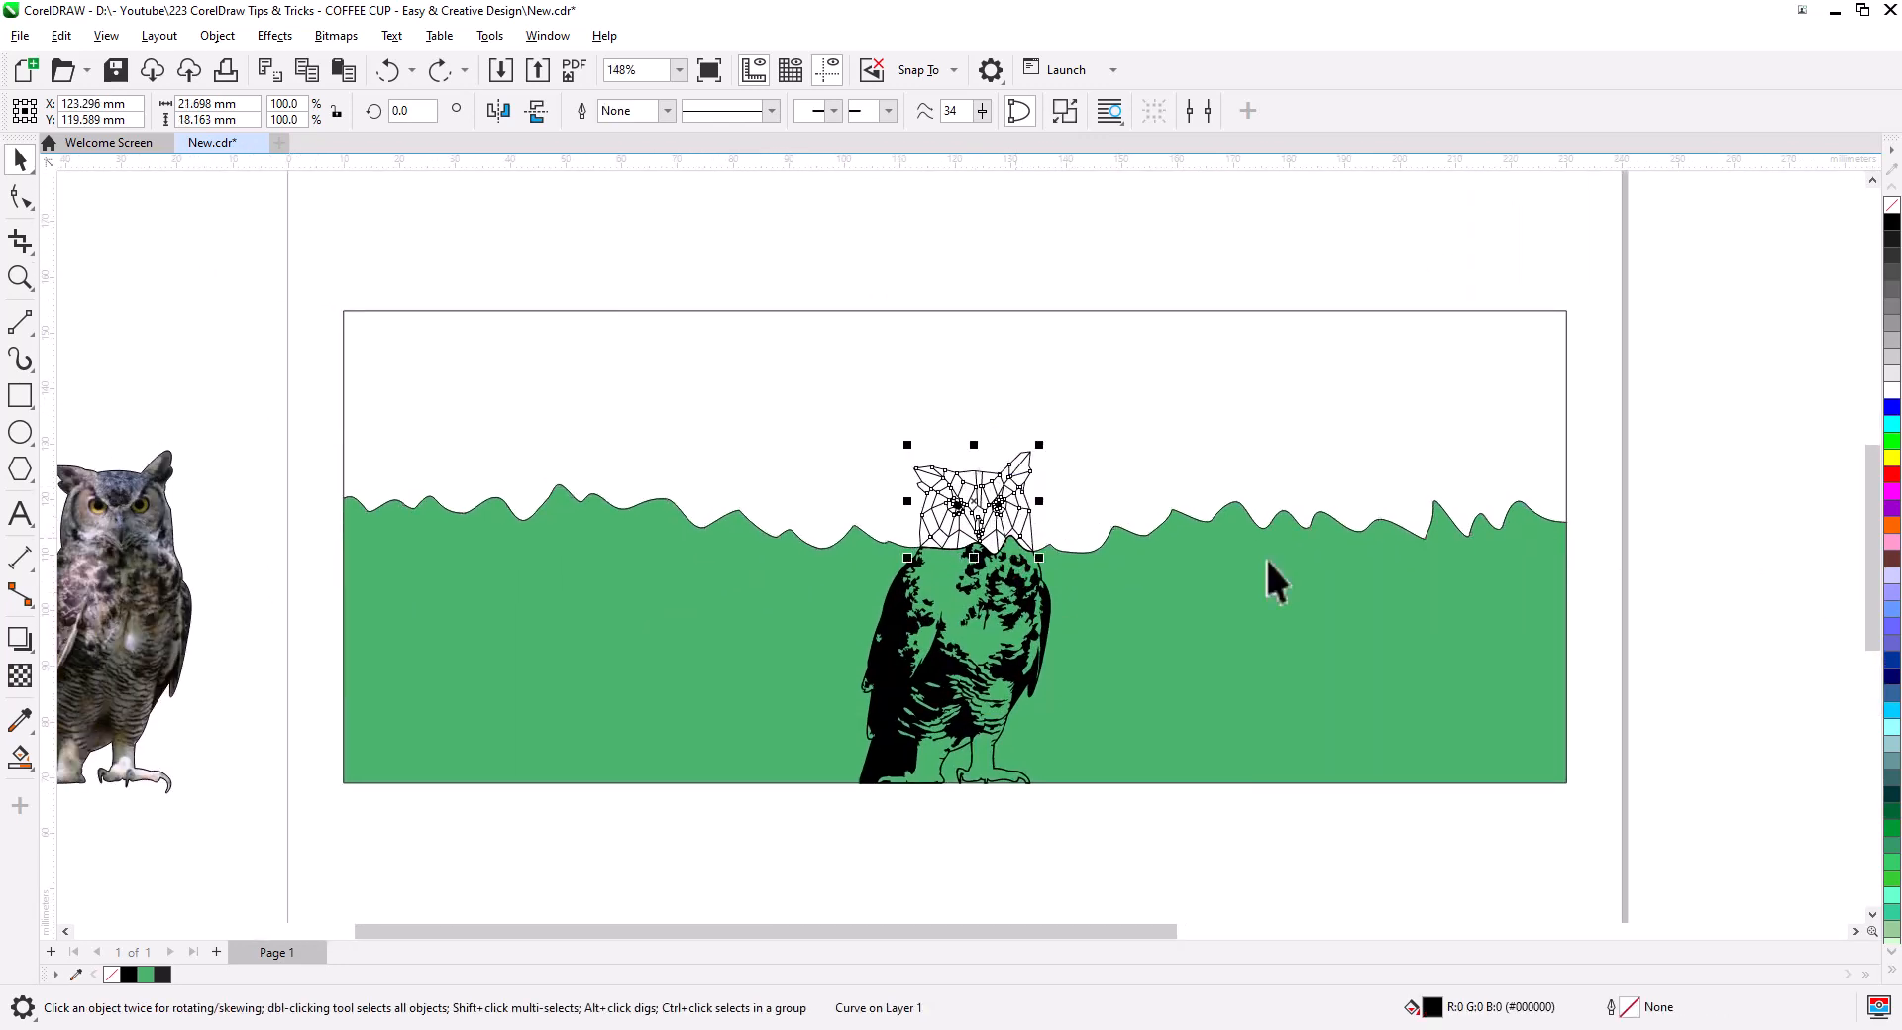
right_click(1891, 392)
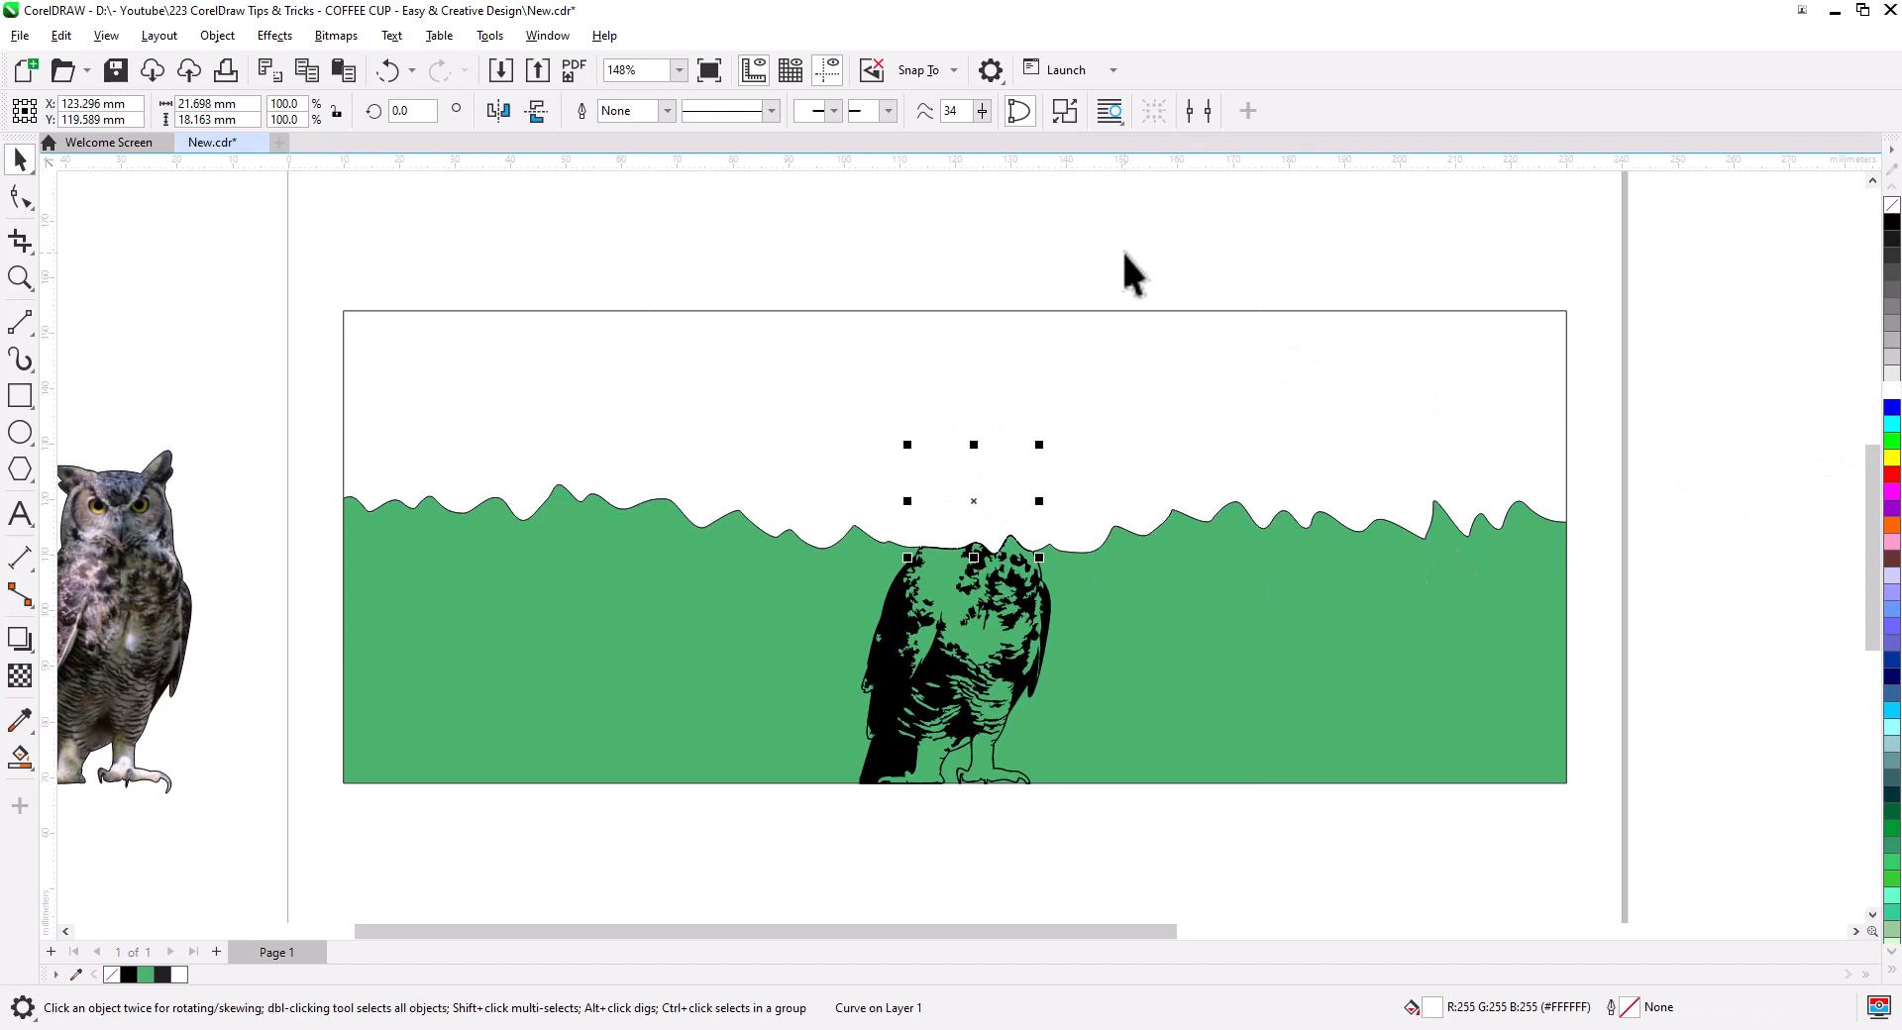
- Fill the sky shape above the wave black and the green ground white
click(1288, 356)
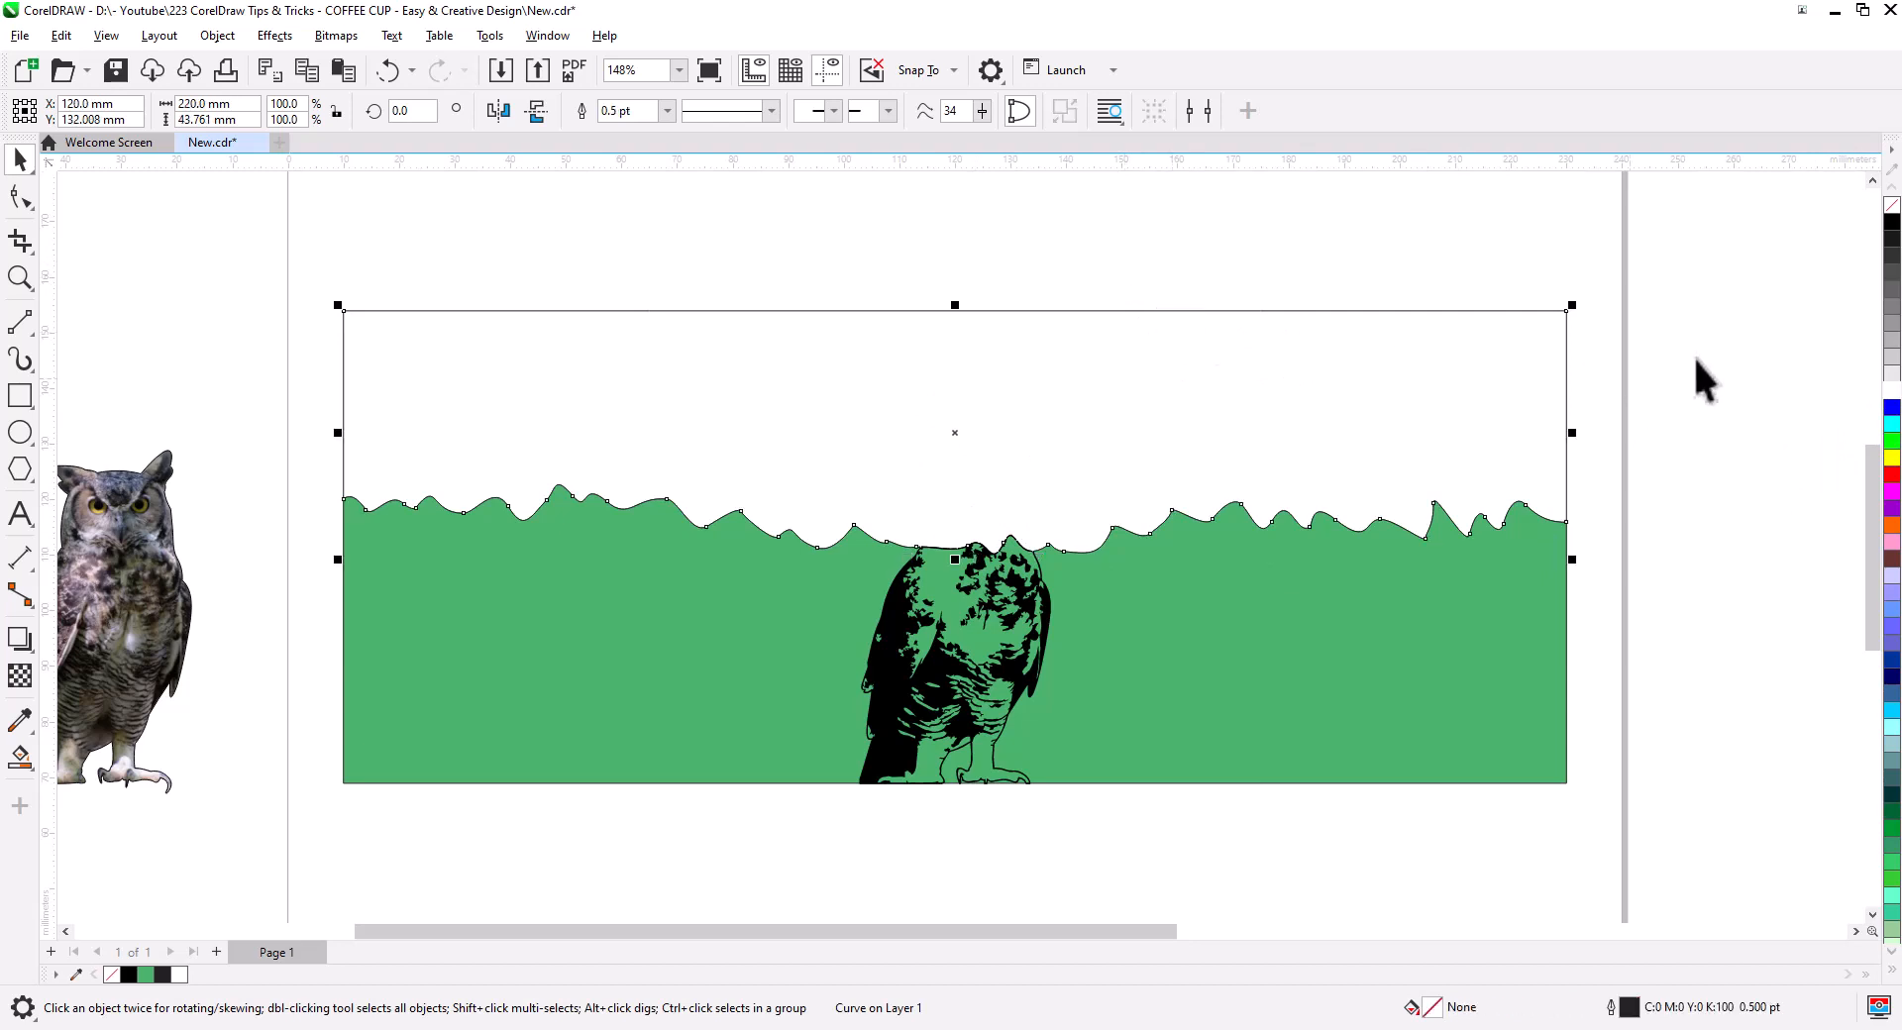
click(1887, 223)
click(1691, 352)
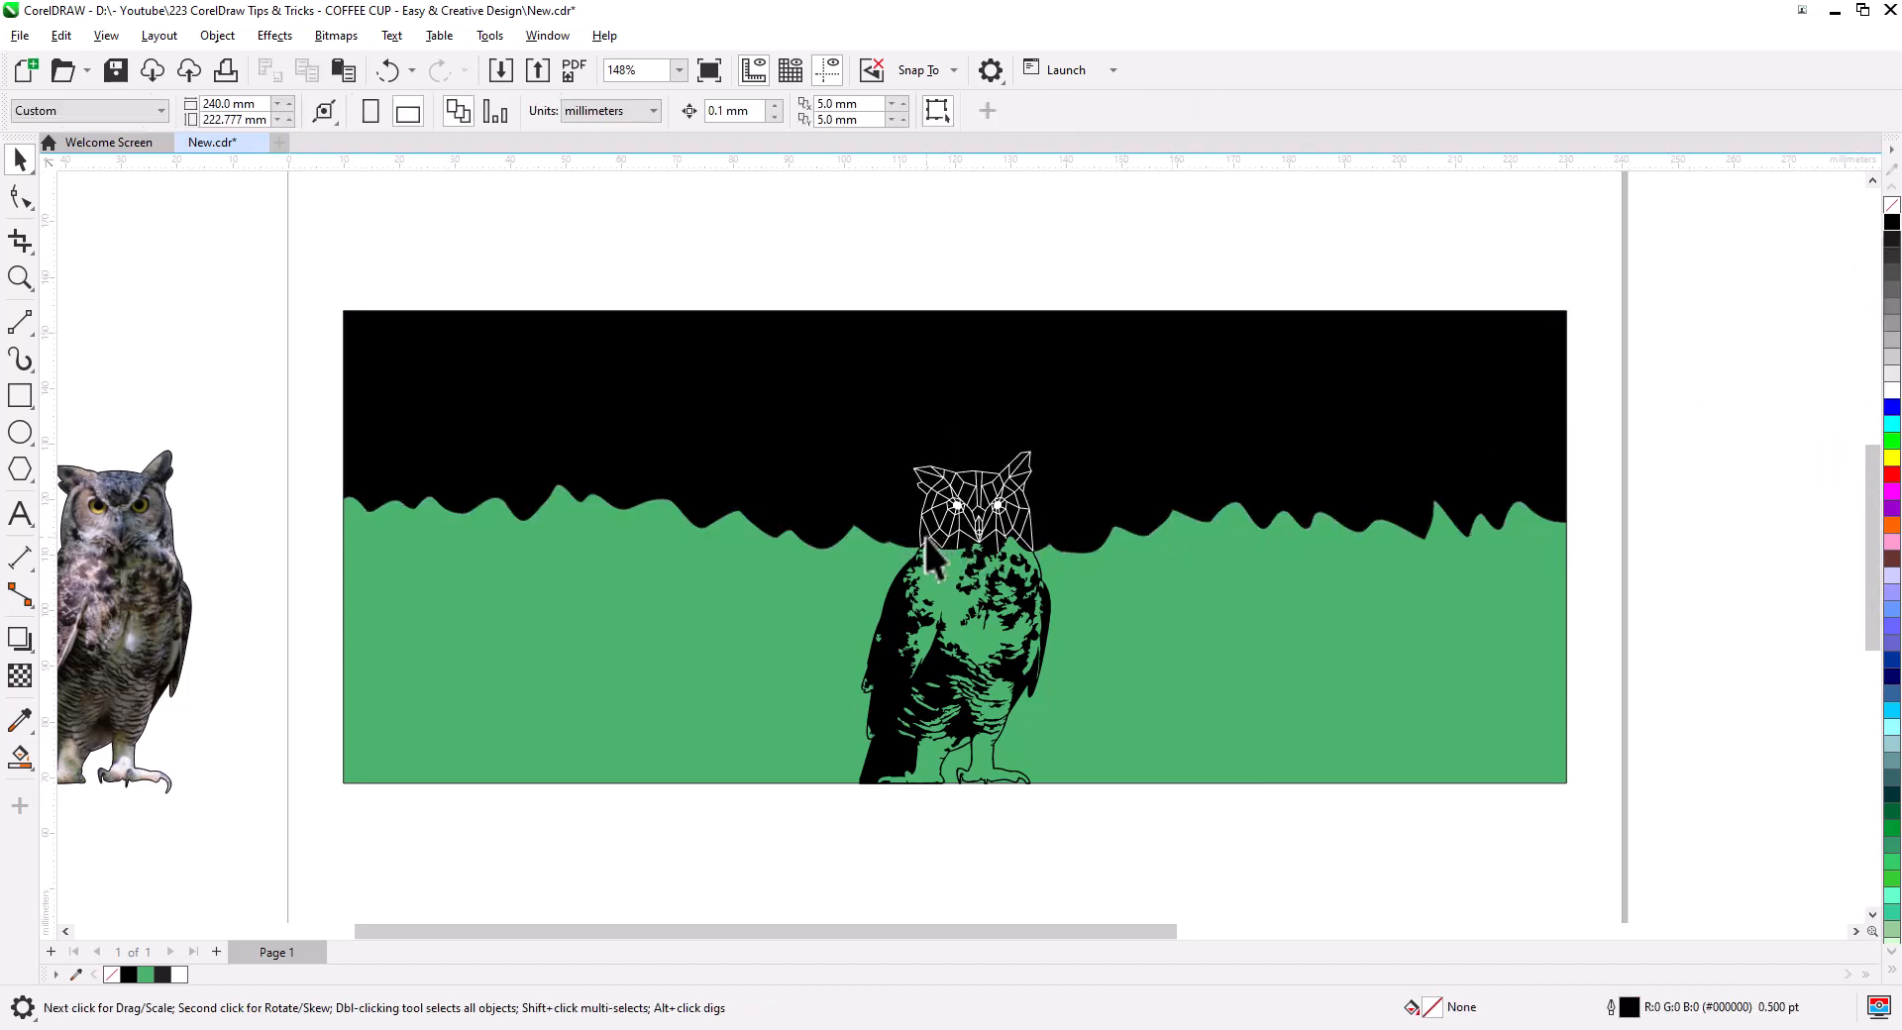
scroll(976, 570, up, 2)
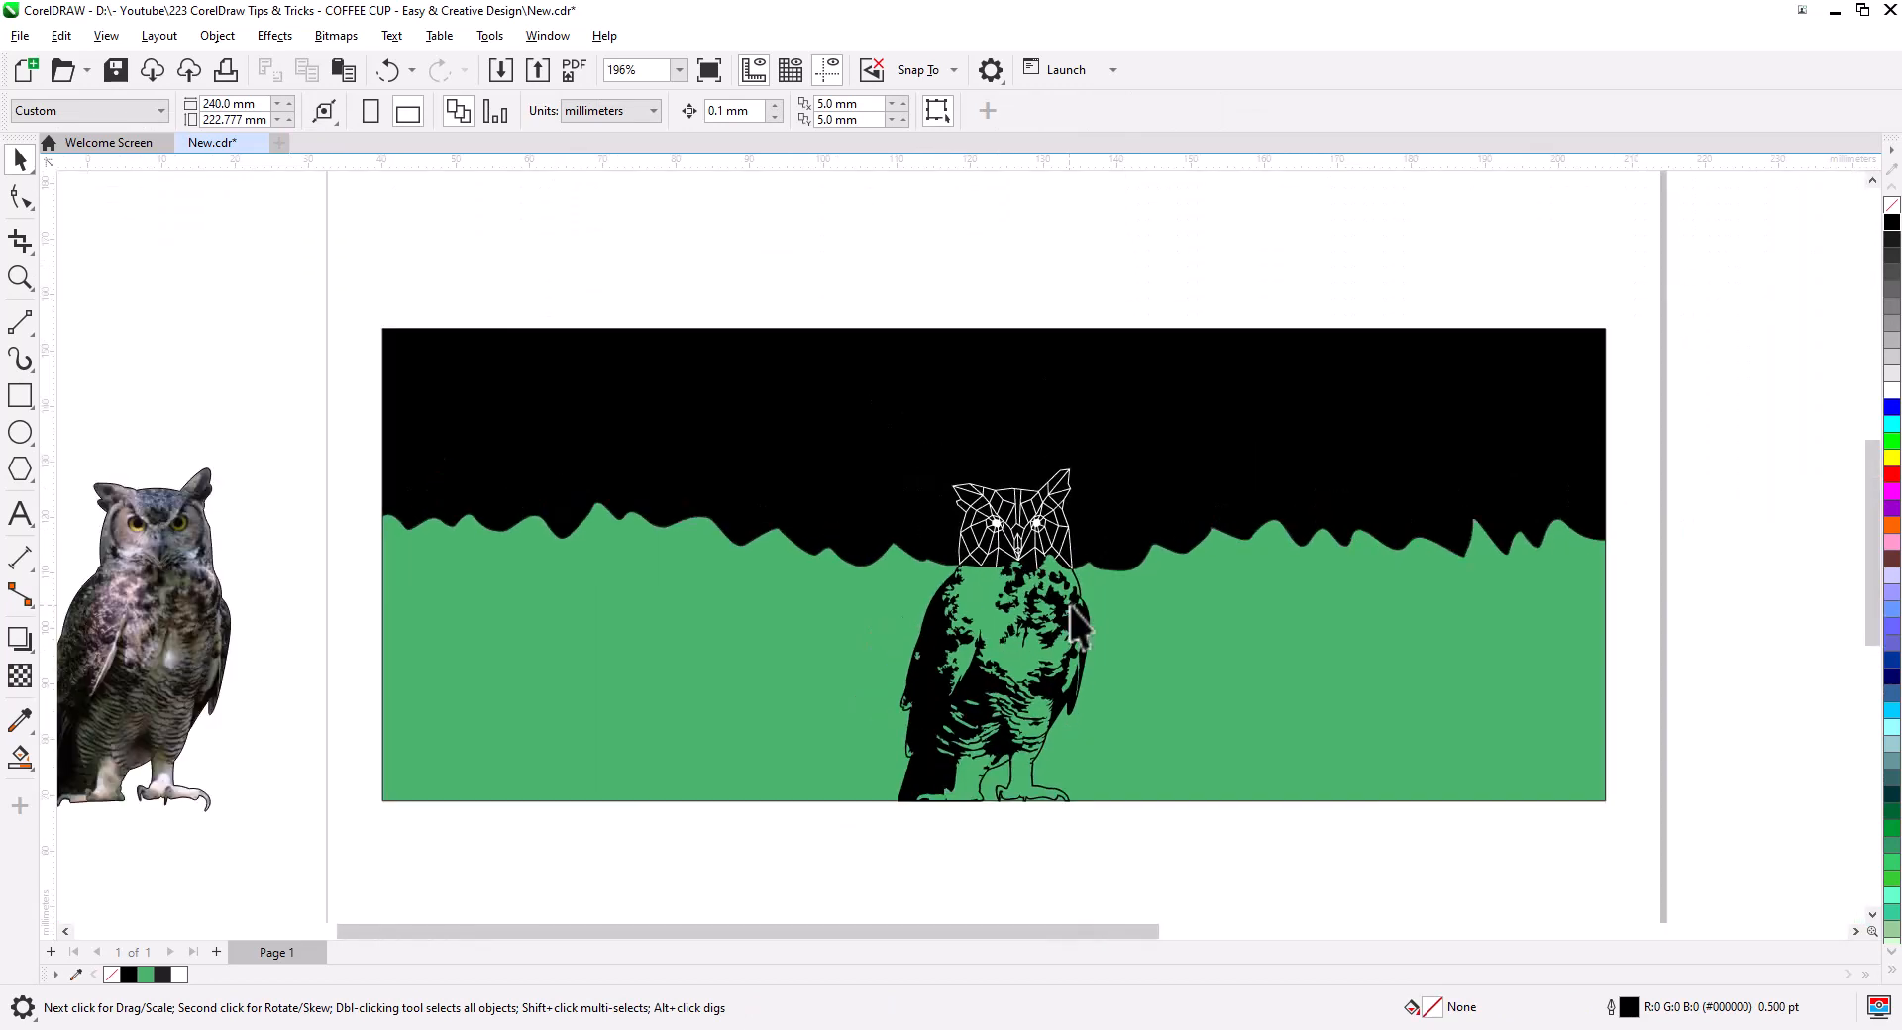
click(1888, 391)
click(1710, 461)
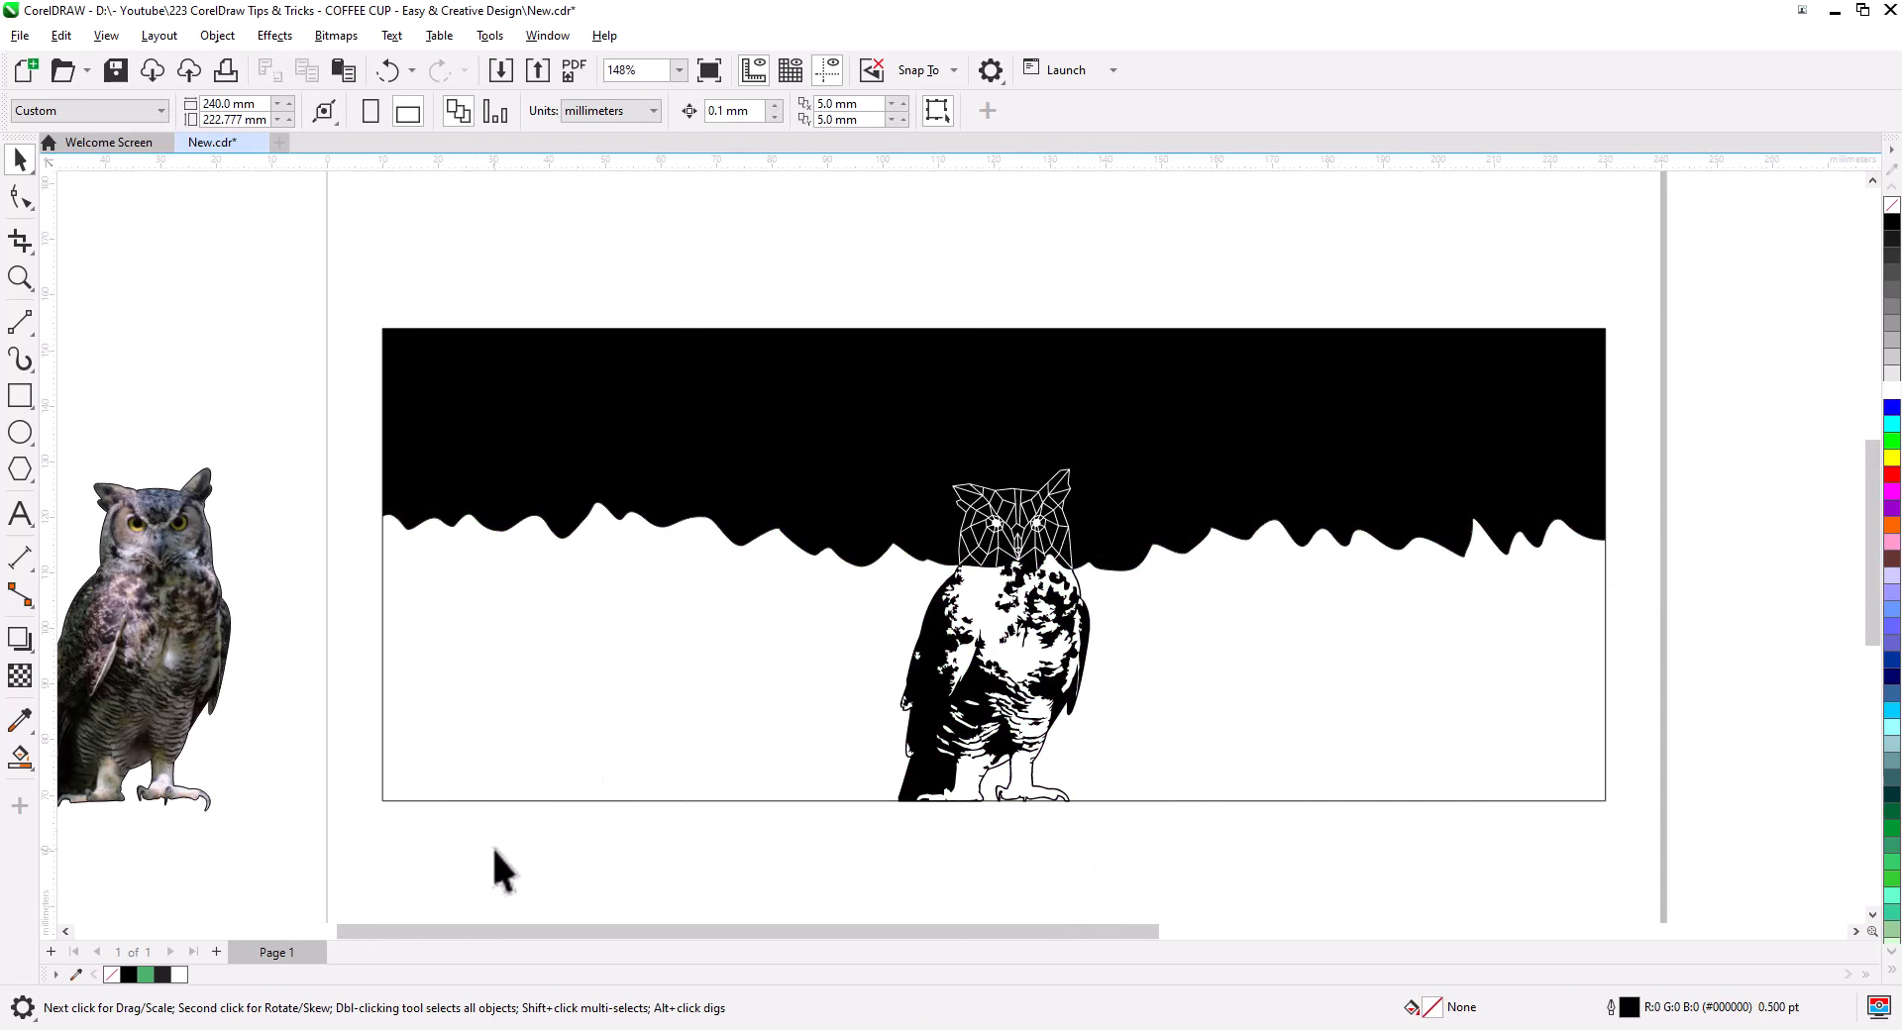
- Trace the owl photo's claws with the Freehand tool
drag(664, 866, 866, 785)
scroll(256, 701, up, 5)
scroll(255, 701, up, 5)
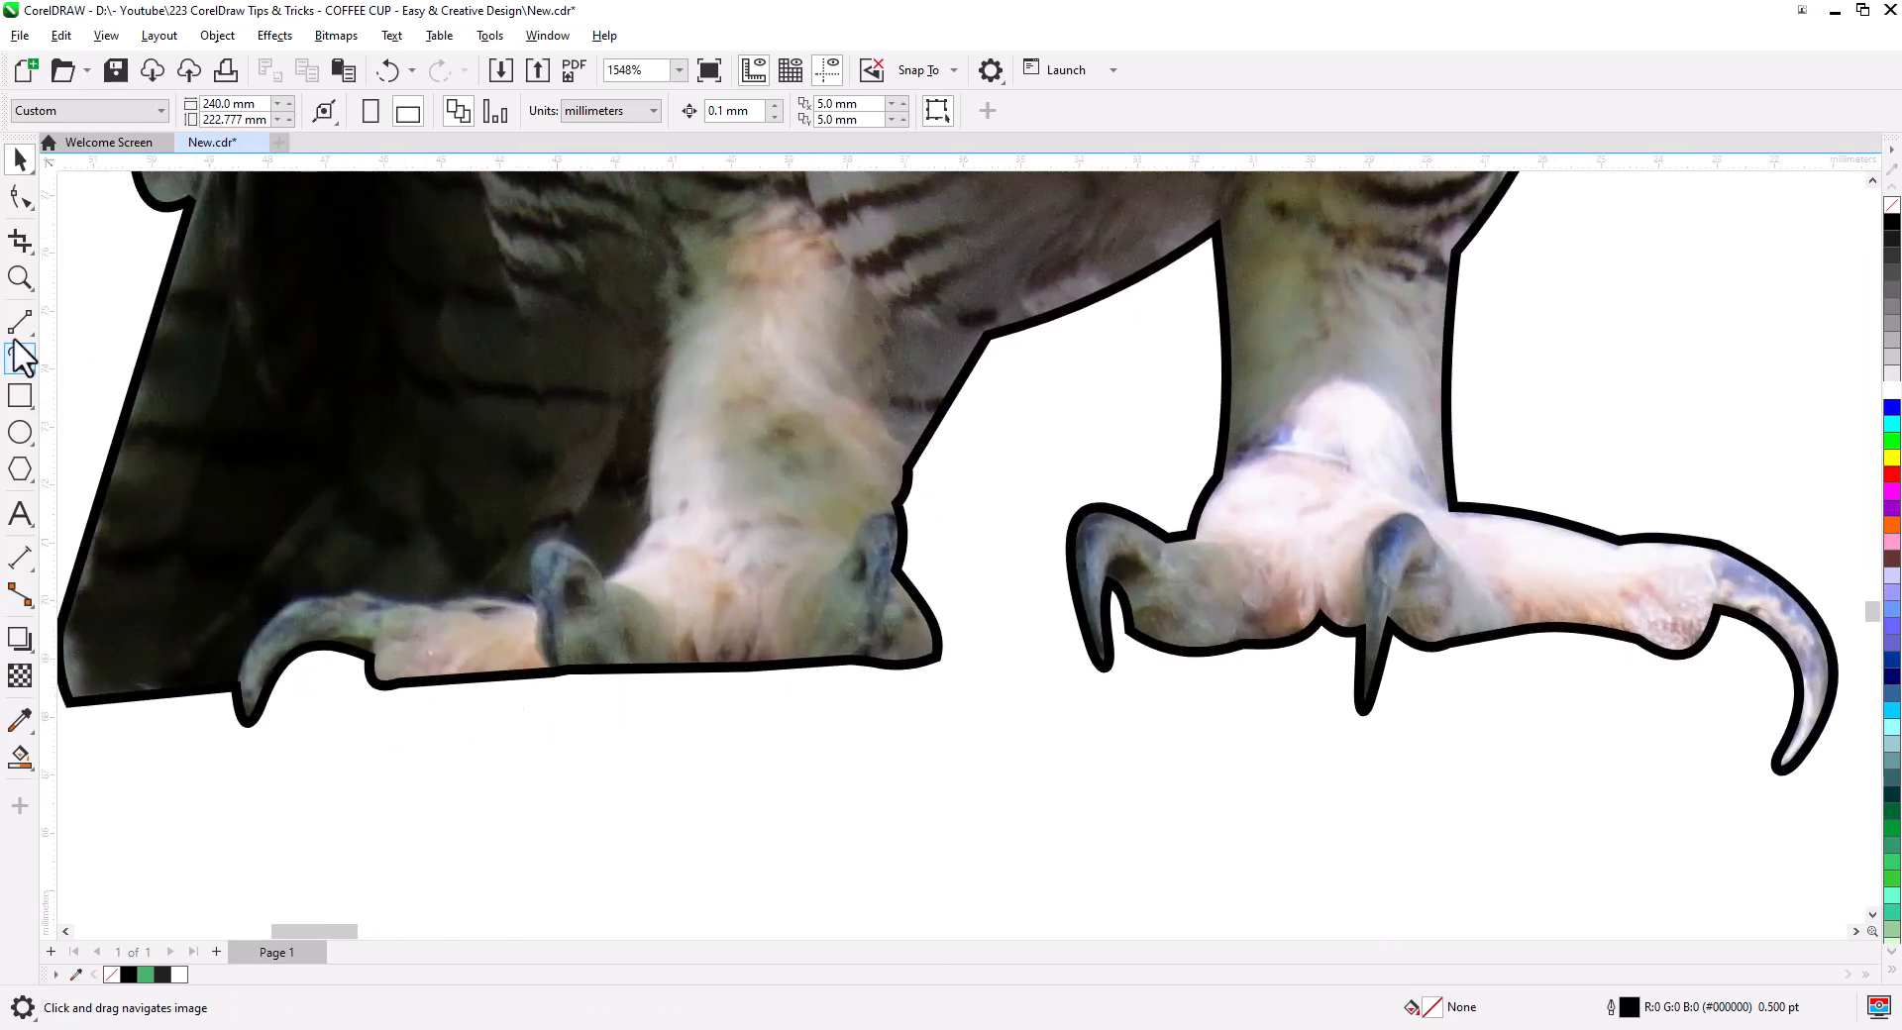
click(20, 322)
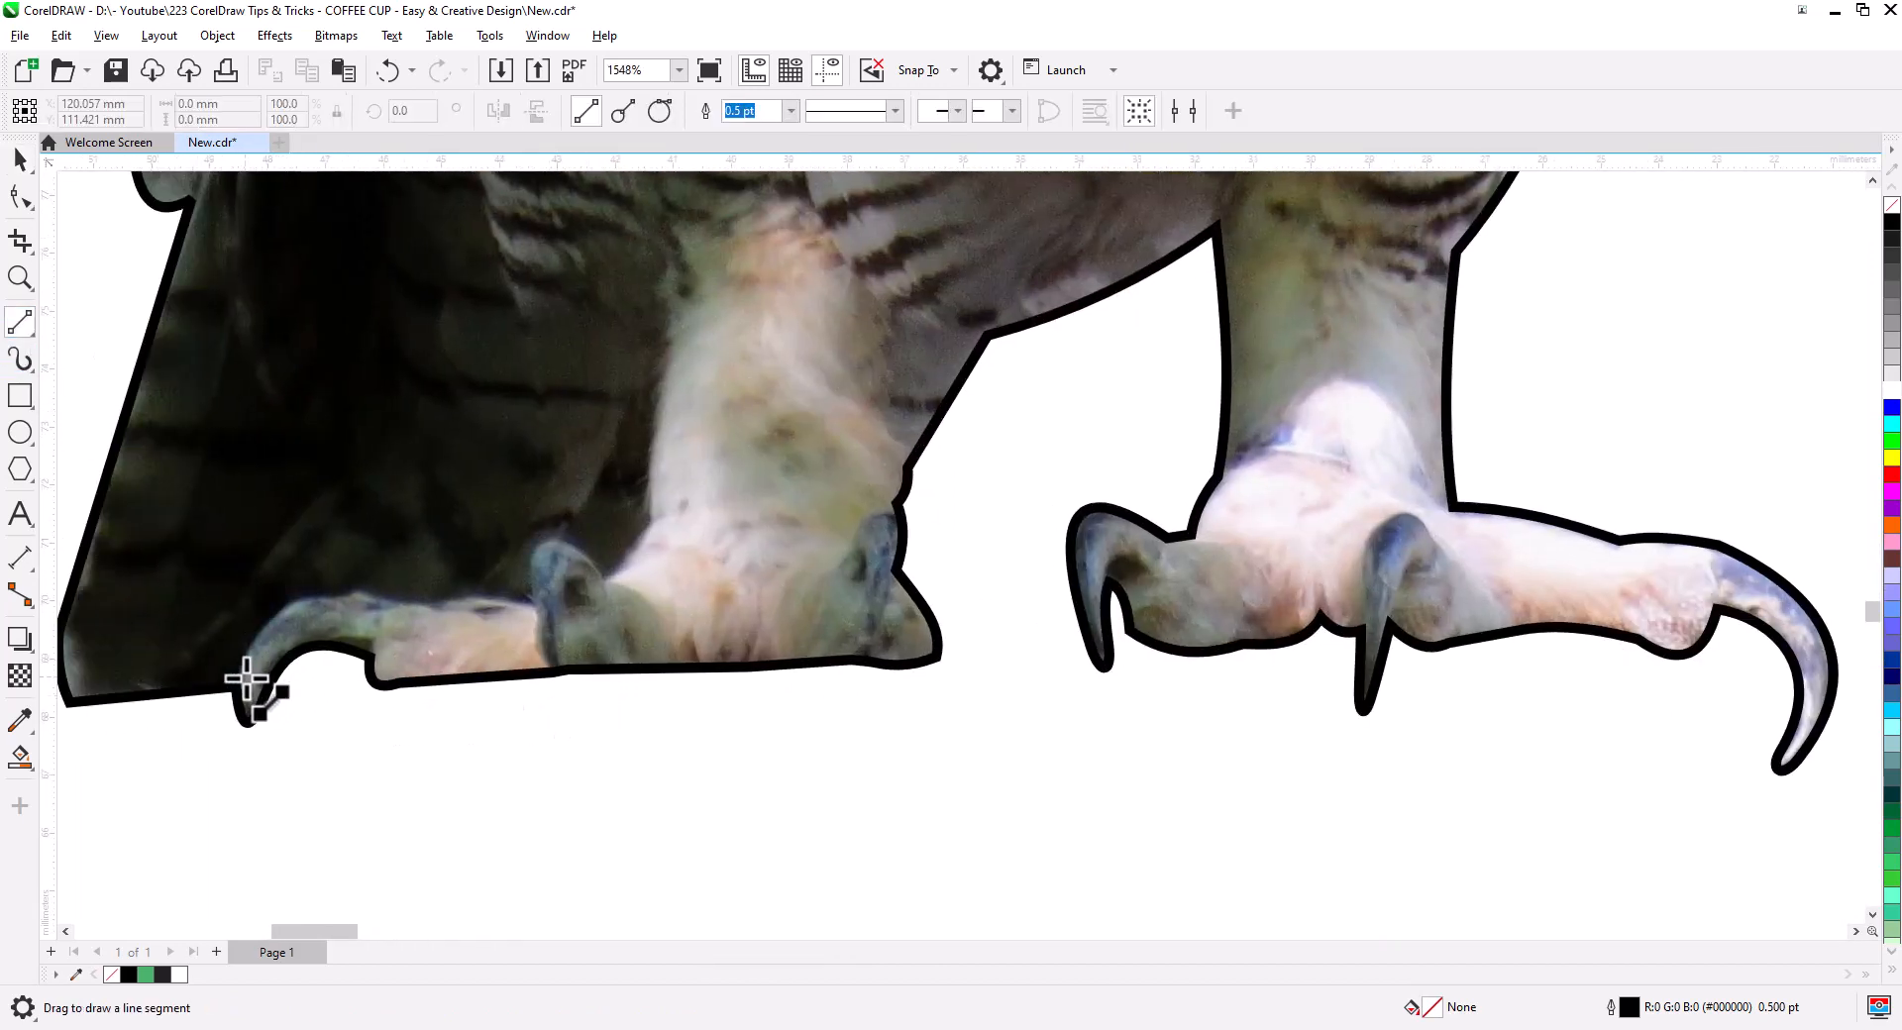
click(32, 334)
click(94, 322)
mouse_move(237, 686)
mouse_down()
mouse_move(269, 623)
mouse_move(383, 632)
mouse_move(373, 654)
mouse_up()
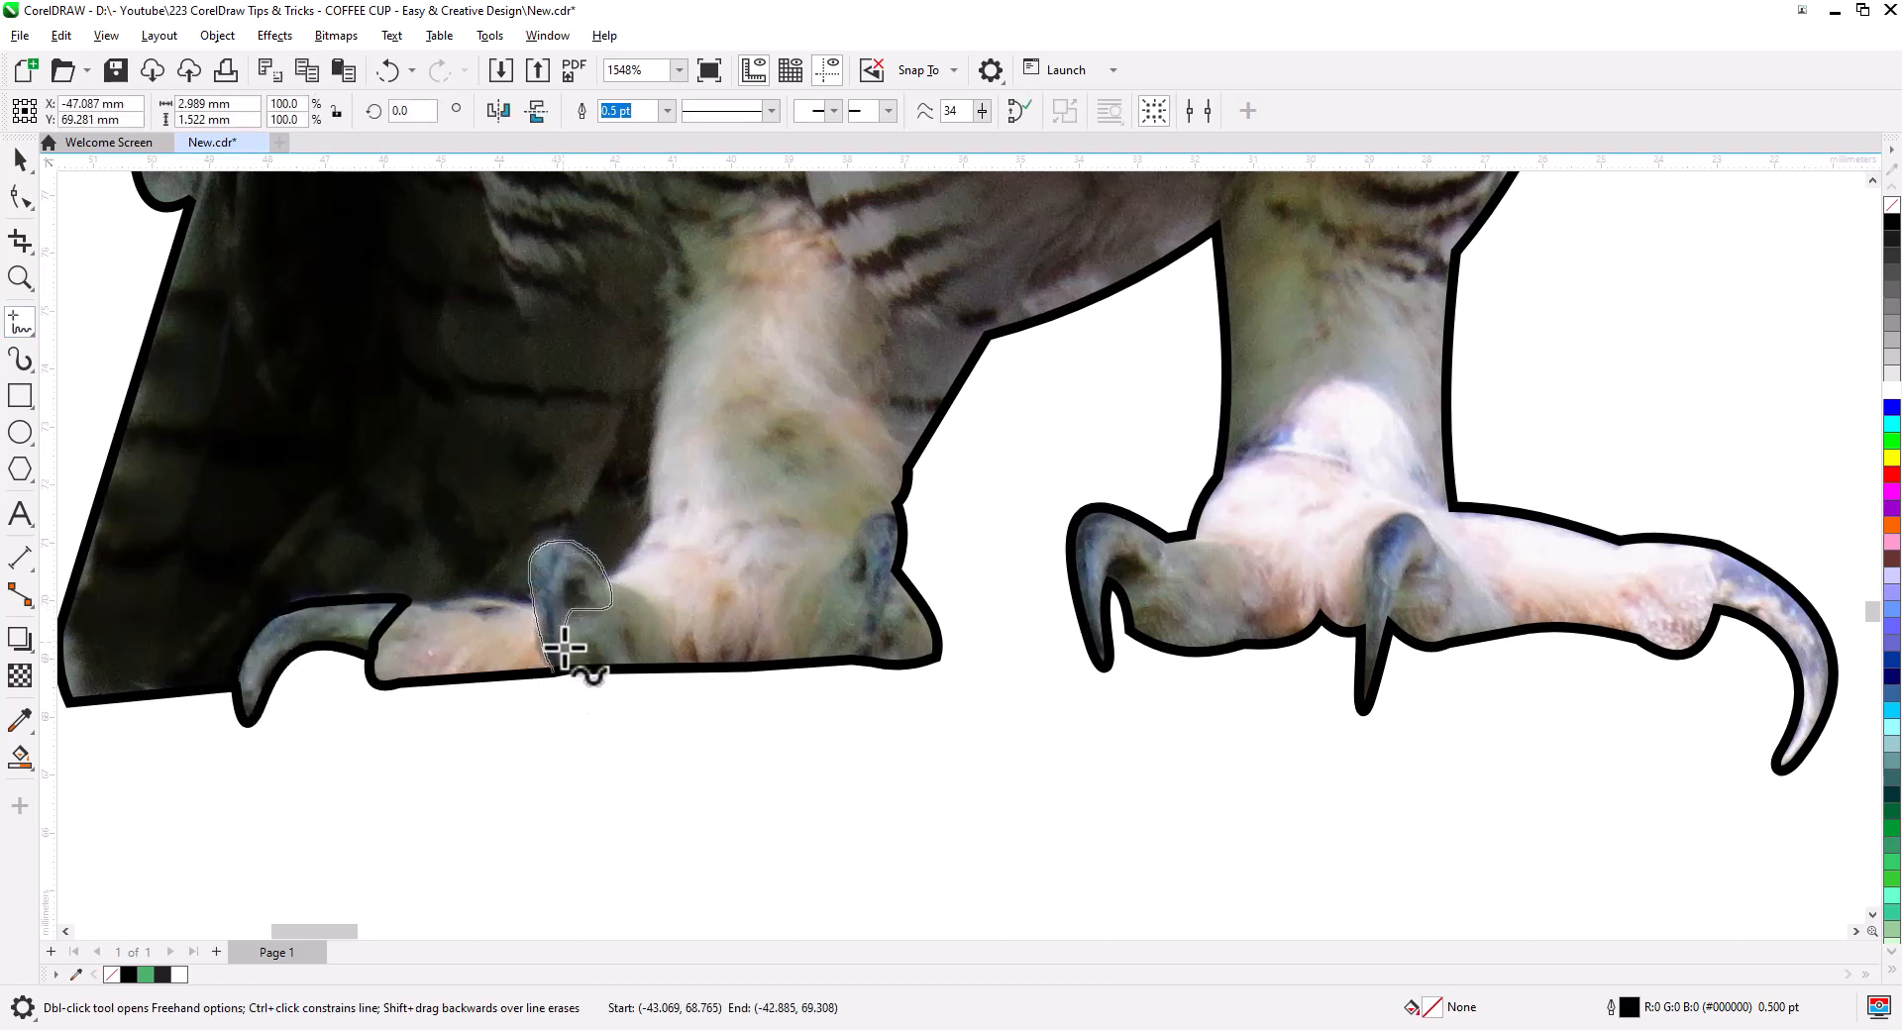
drag(565, 649, 560, 668)
drag(858, 581, 860, 661)
drag(870, 661, 897, 570)
mouse_move(859, 579)
mouse_down()
mouse_move(857, 513)
mouse_move(899, 505)
mouse_up()
drag(1136, 707, 768, 693)
drag(804, 523, 750, 570)
mouse_move(1050, 557)
mouse_down()
mouse_move(992, 563)
mouse_move(1026, 608)
mouse_up()
key(ctrl+z)
drag(1347, 535, 1353, 598)
- Smart Fill the enclosed claw outlines to create green claw shapes
click(20, 759)
click(200, 571)
click(508, 535)
click(1020, 566)
click(1406, 582)
key(space)
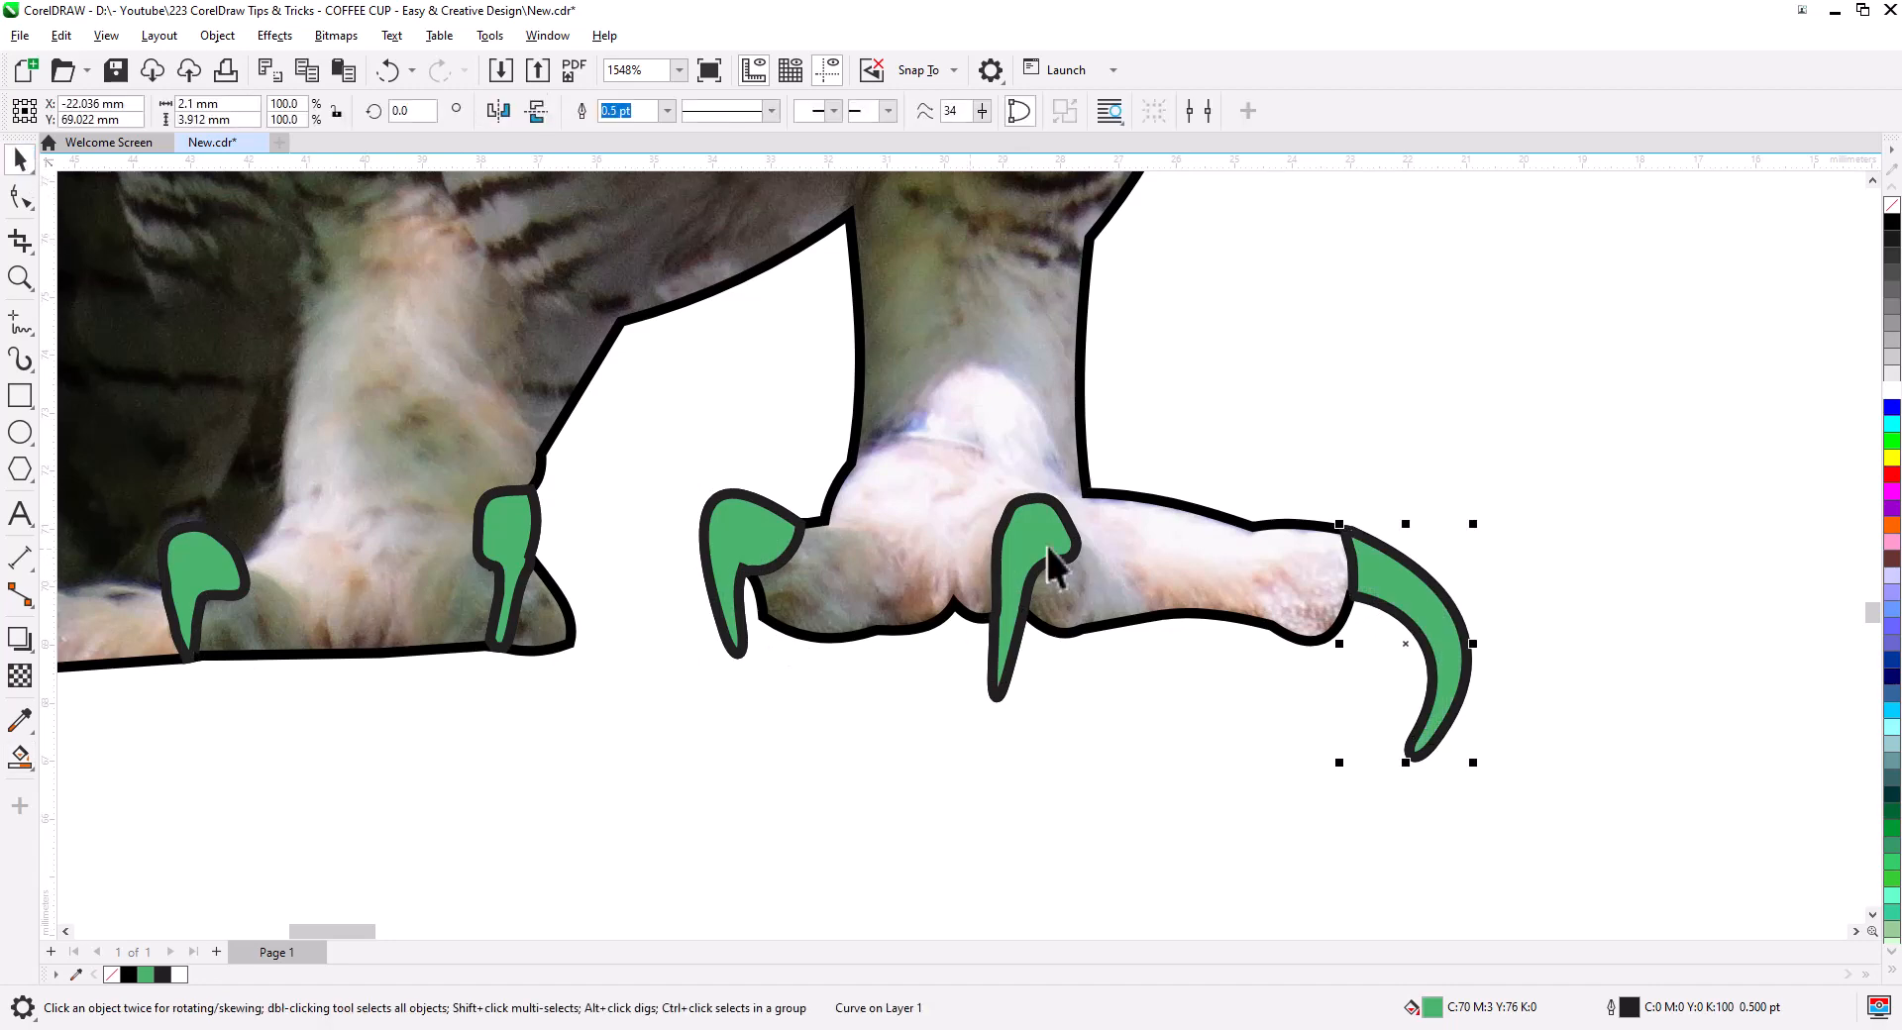
shift+click(1047, 550)
shift+click(741, 532)
shift+click(506, 538)
shift+click(191, 565)
scroll(663, 744, down, 2)
scroll(471, 746, up, 2)
click(19, 759)
- Combine all the green claw shapes into a single object
click(495, 606)
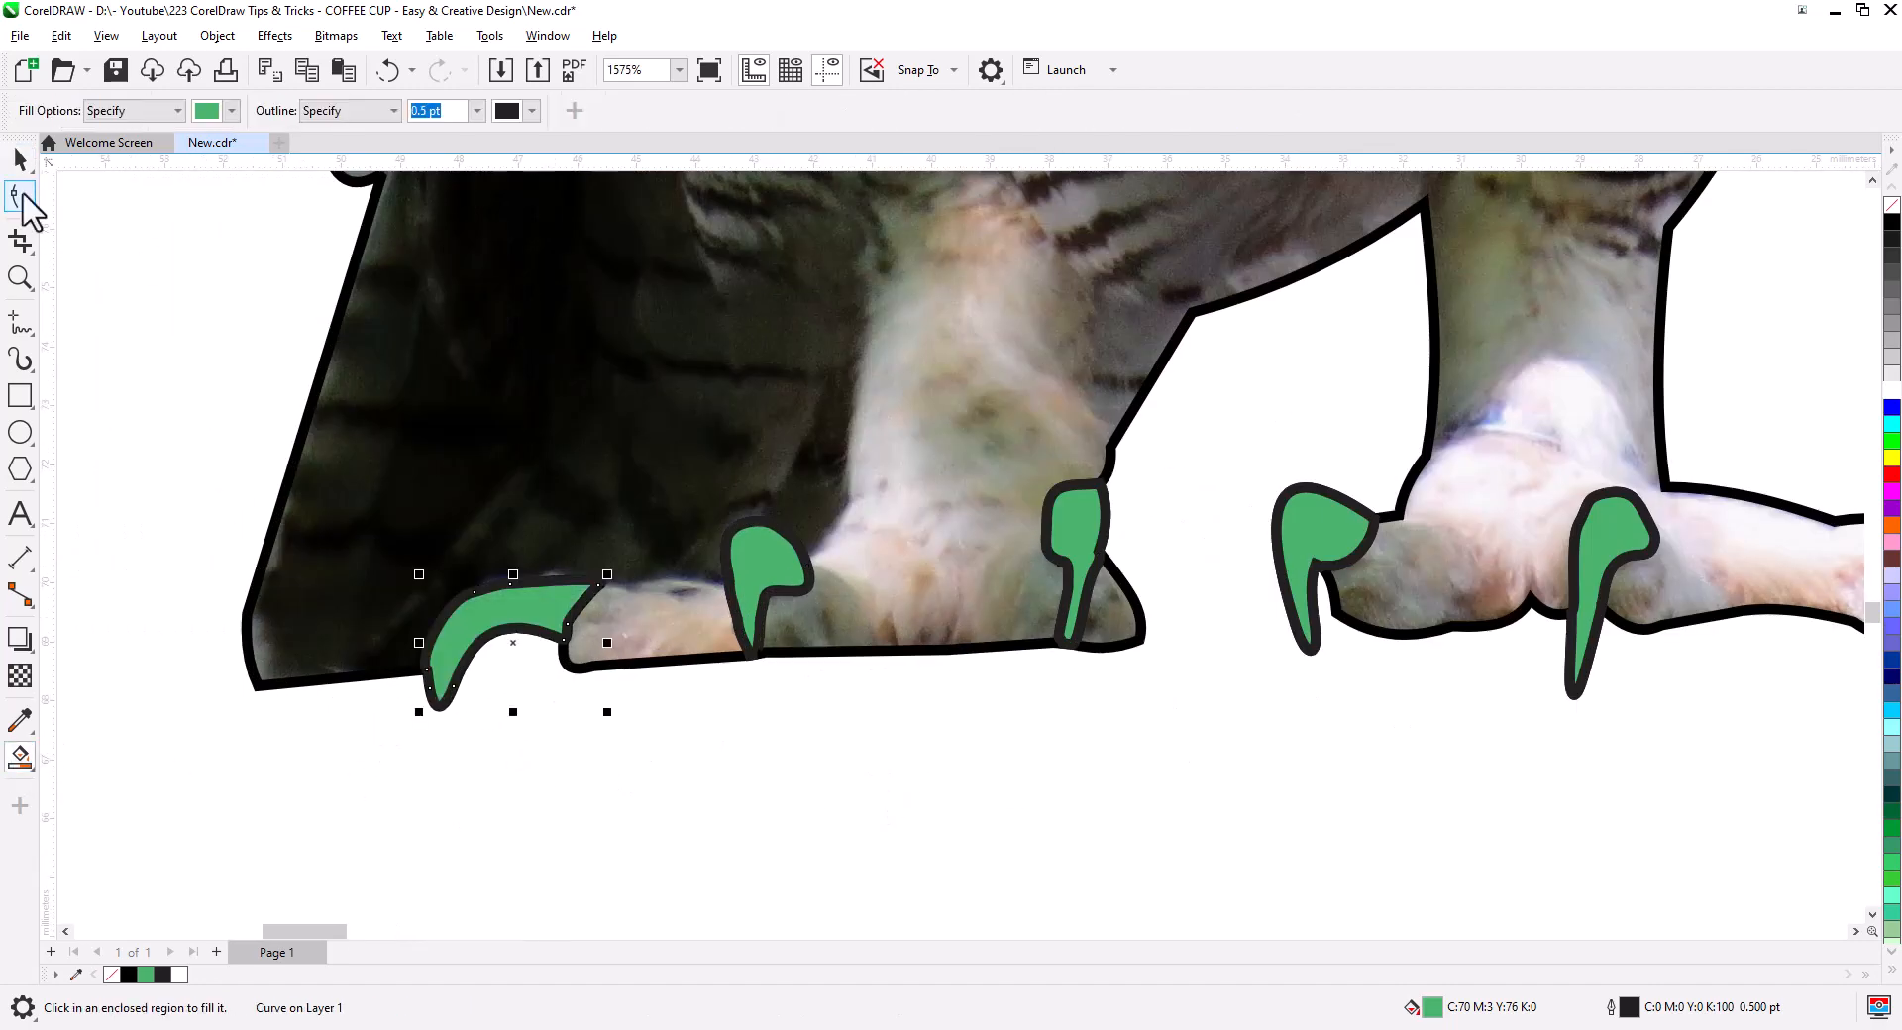
click(20, 160)
shift+click(760, 563)
shift+click(1074, 525)
click(583, 111)
click(1305, 535)
shift+click(1614, 557)
shift+click(1674, 634)
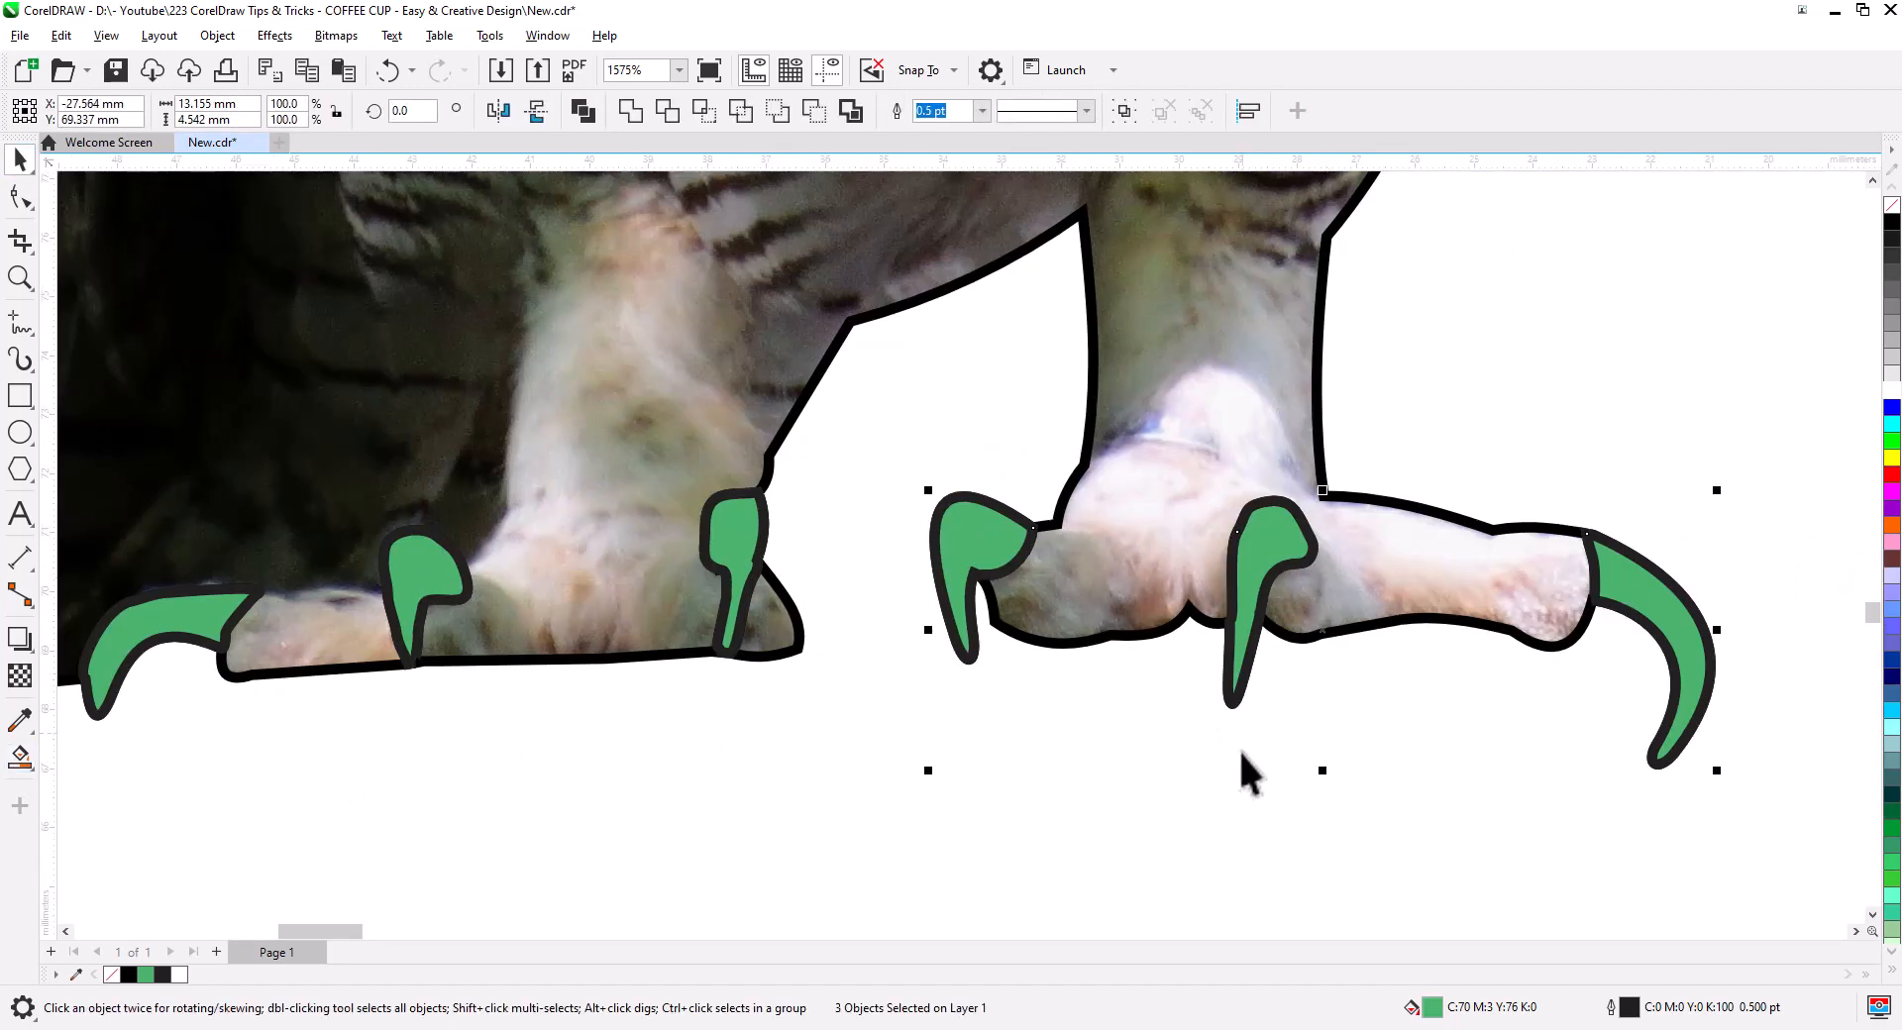
click(1674, 634)
shift+click(1268, 555)
shift+click(957, 557)
shift+click(733, 540)
click(585, 107)
- Place a copy of the combined claws on the traced owl's feet and align them
scroll(793, 555, down, 5)
drag(527, 564, 1706, 479)
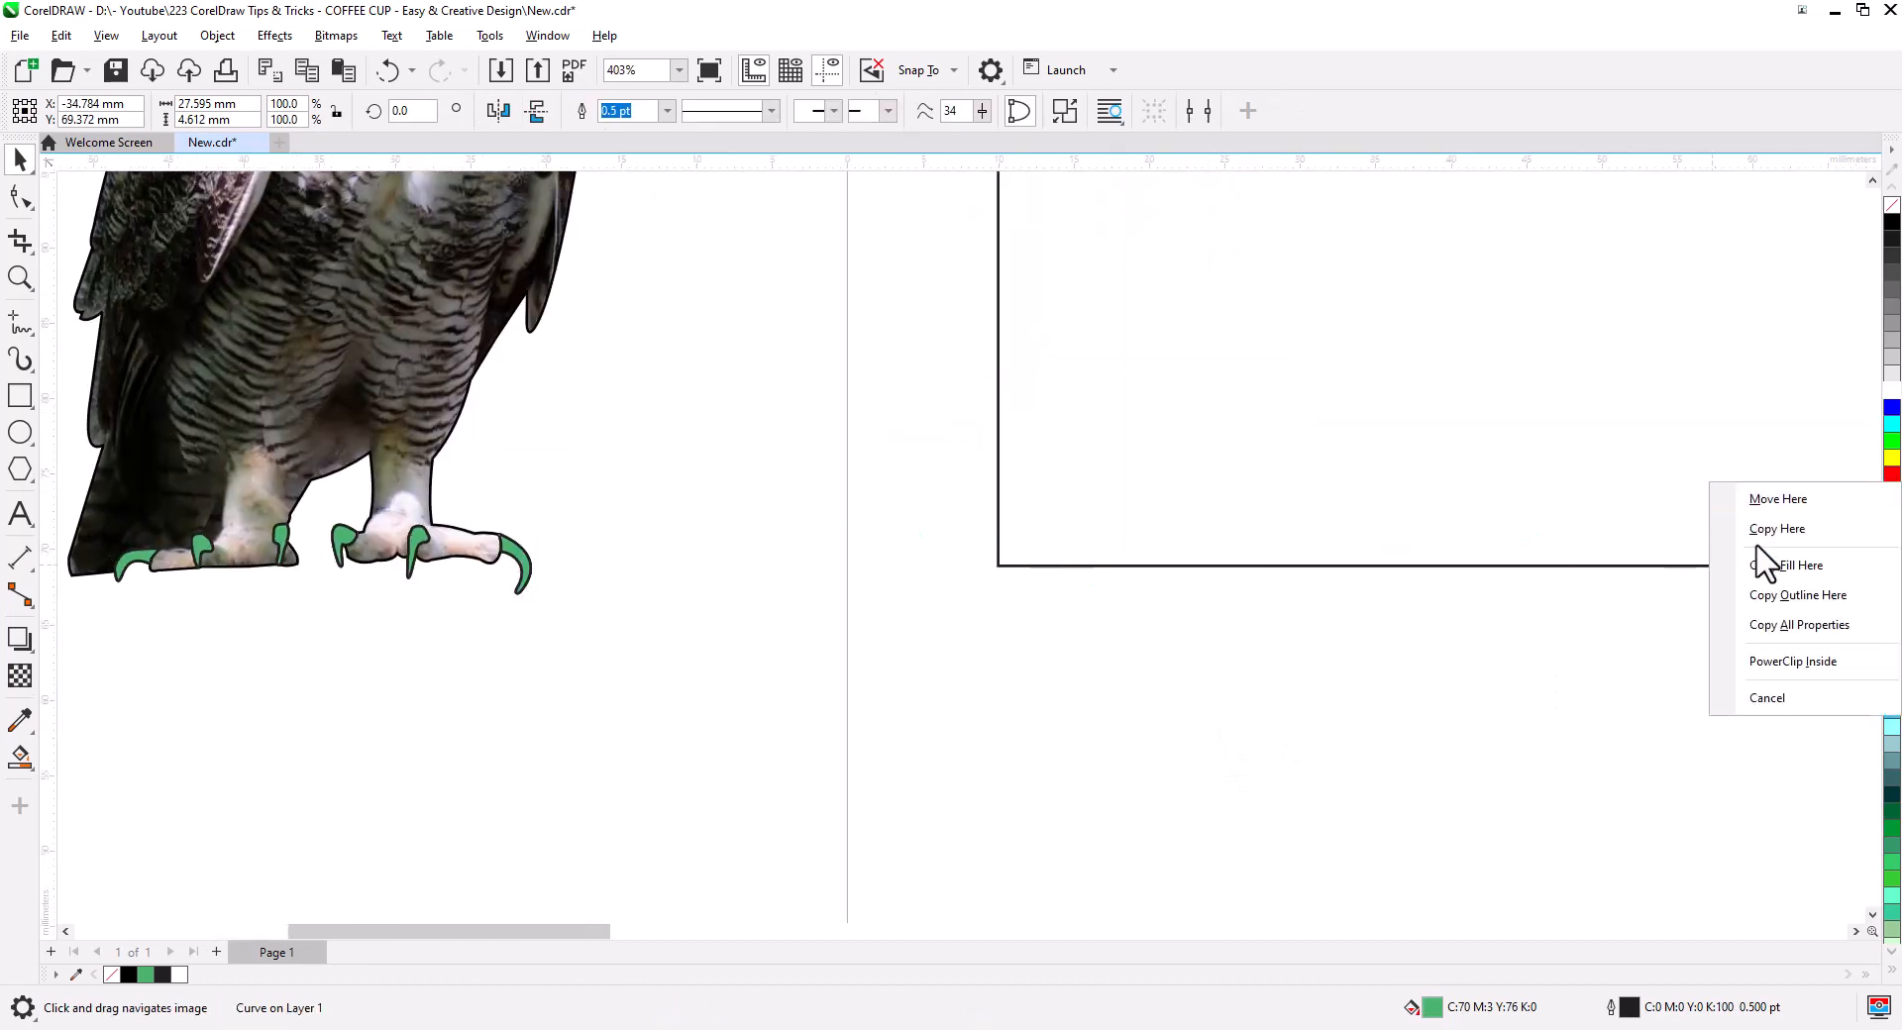
click(1768, 533)
drag(544, 769, 1646, 756)
scroll(1696, 817, up, 2)
scroll(1278, 881, up, 2)
drag(1265, 717, 1383, 755)
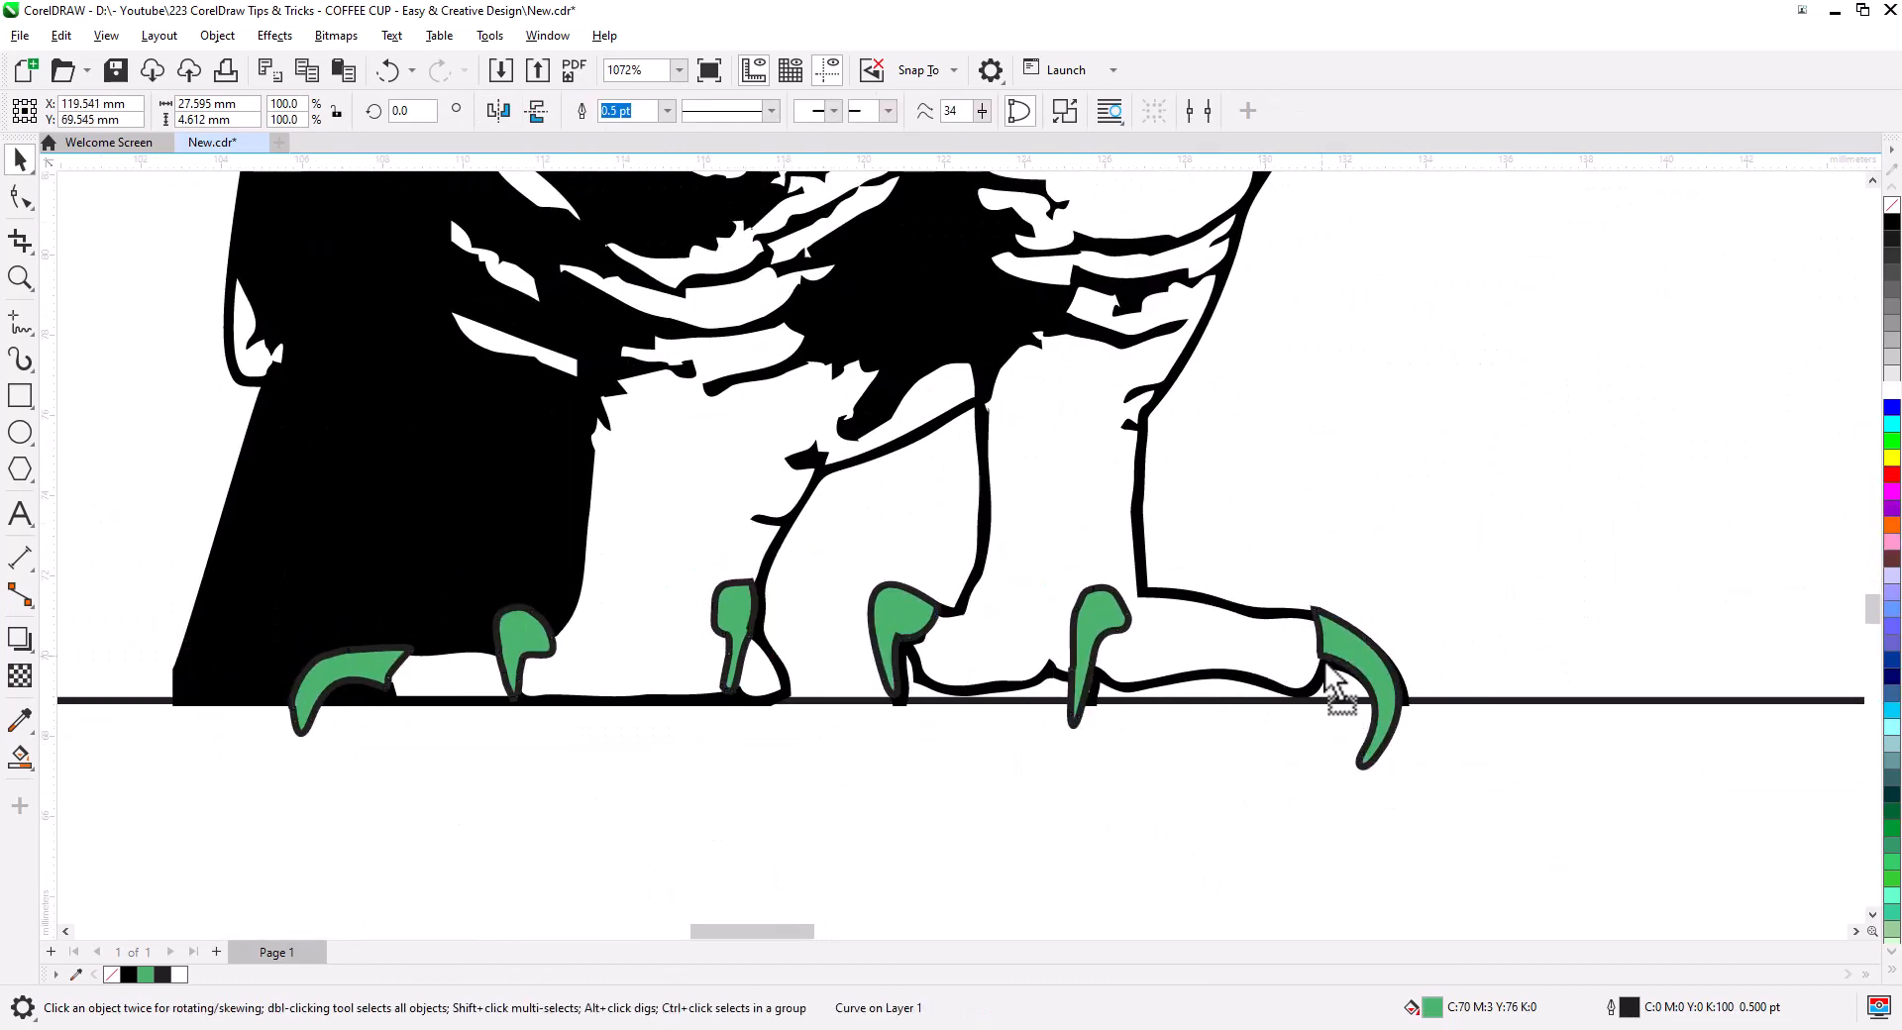
drag(1331, 671, 1327, 668)
- Fill the claws black with white outlines
click(1322, 773)
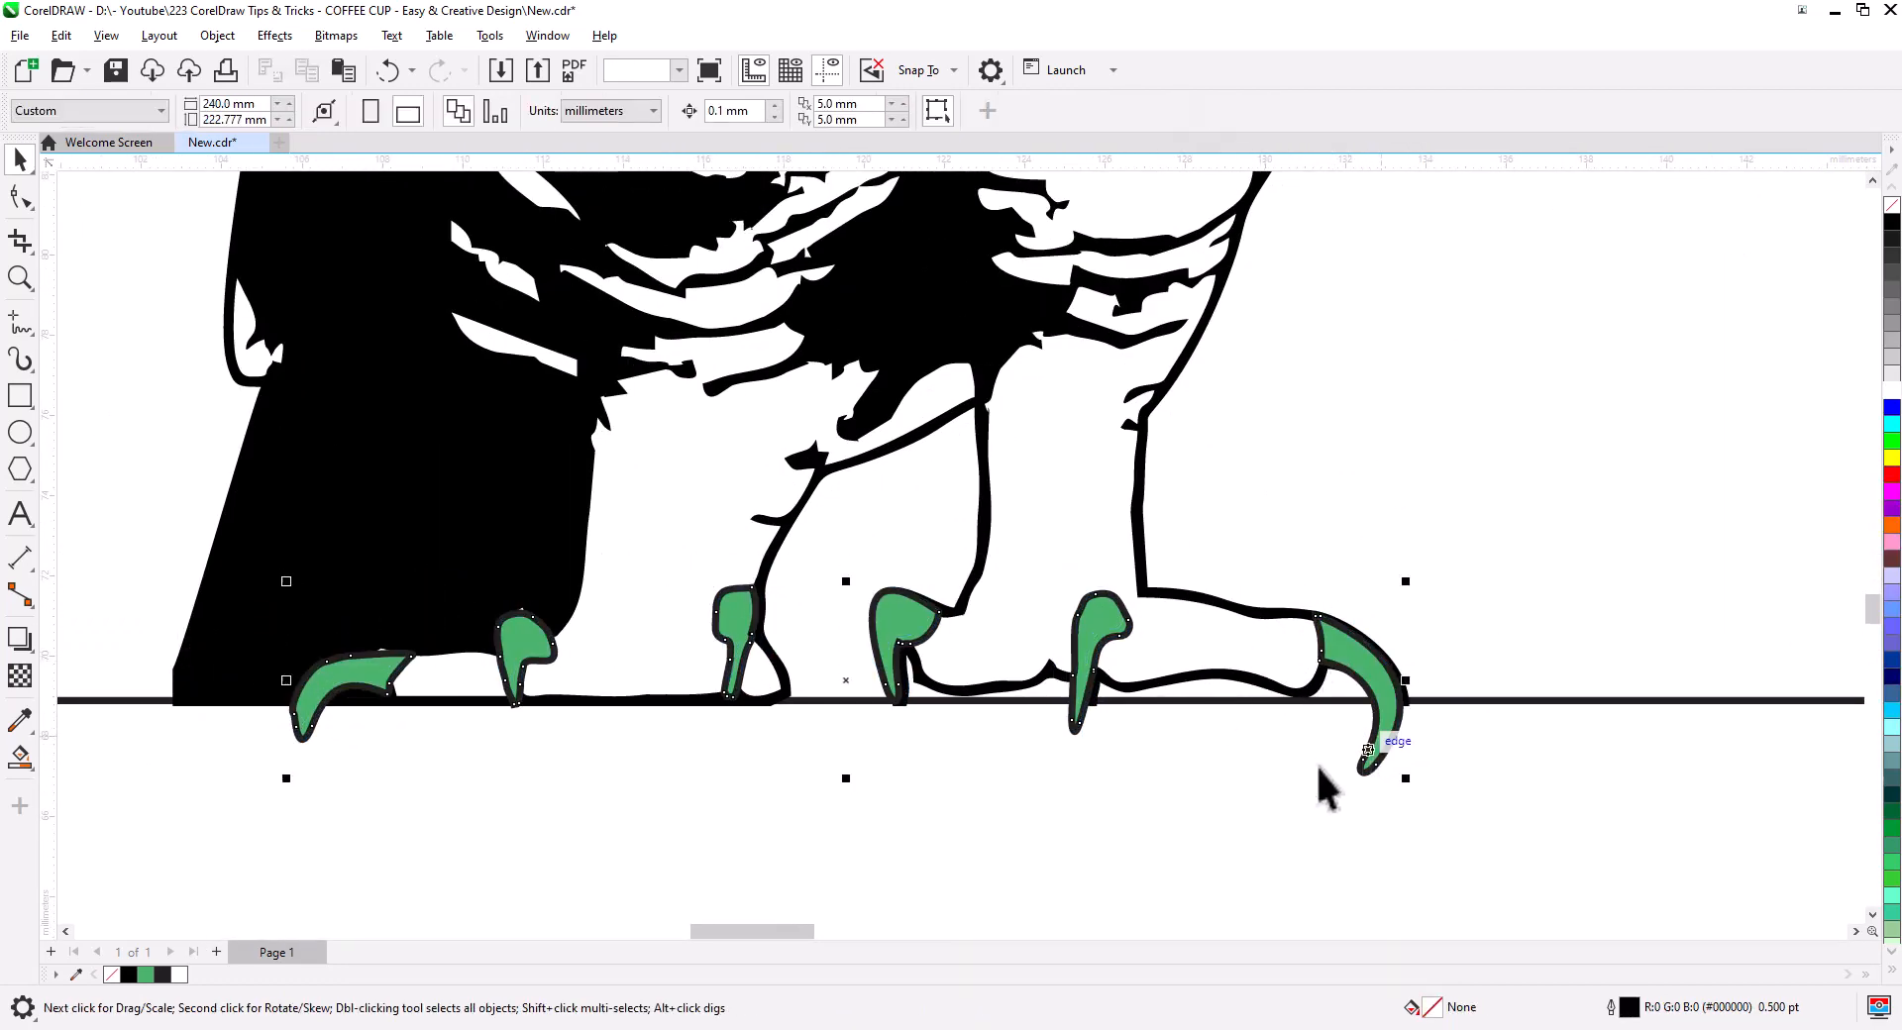
click(1373, 754)
right_click(1892, 391)
click(1892, 222)
- PowerClip the traced owl body and claws inside the white ground shape
click(1189, 837)
scroll(1089, 822, down, 3)
click(731, 755)
shift+click(854, 594)
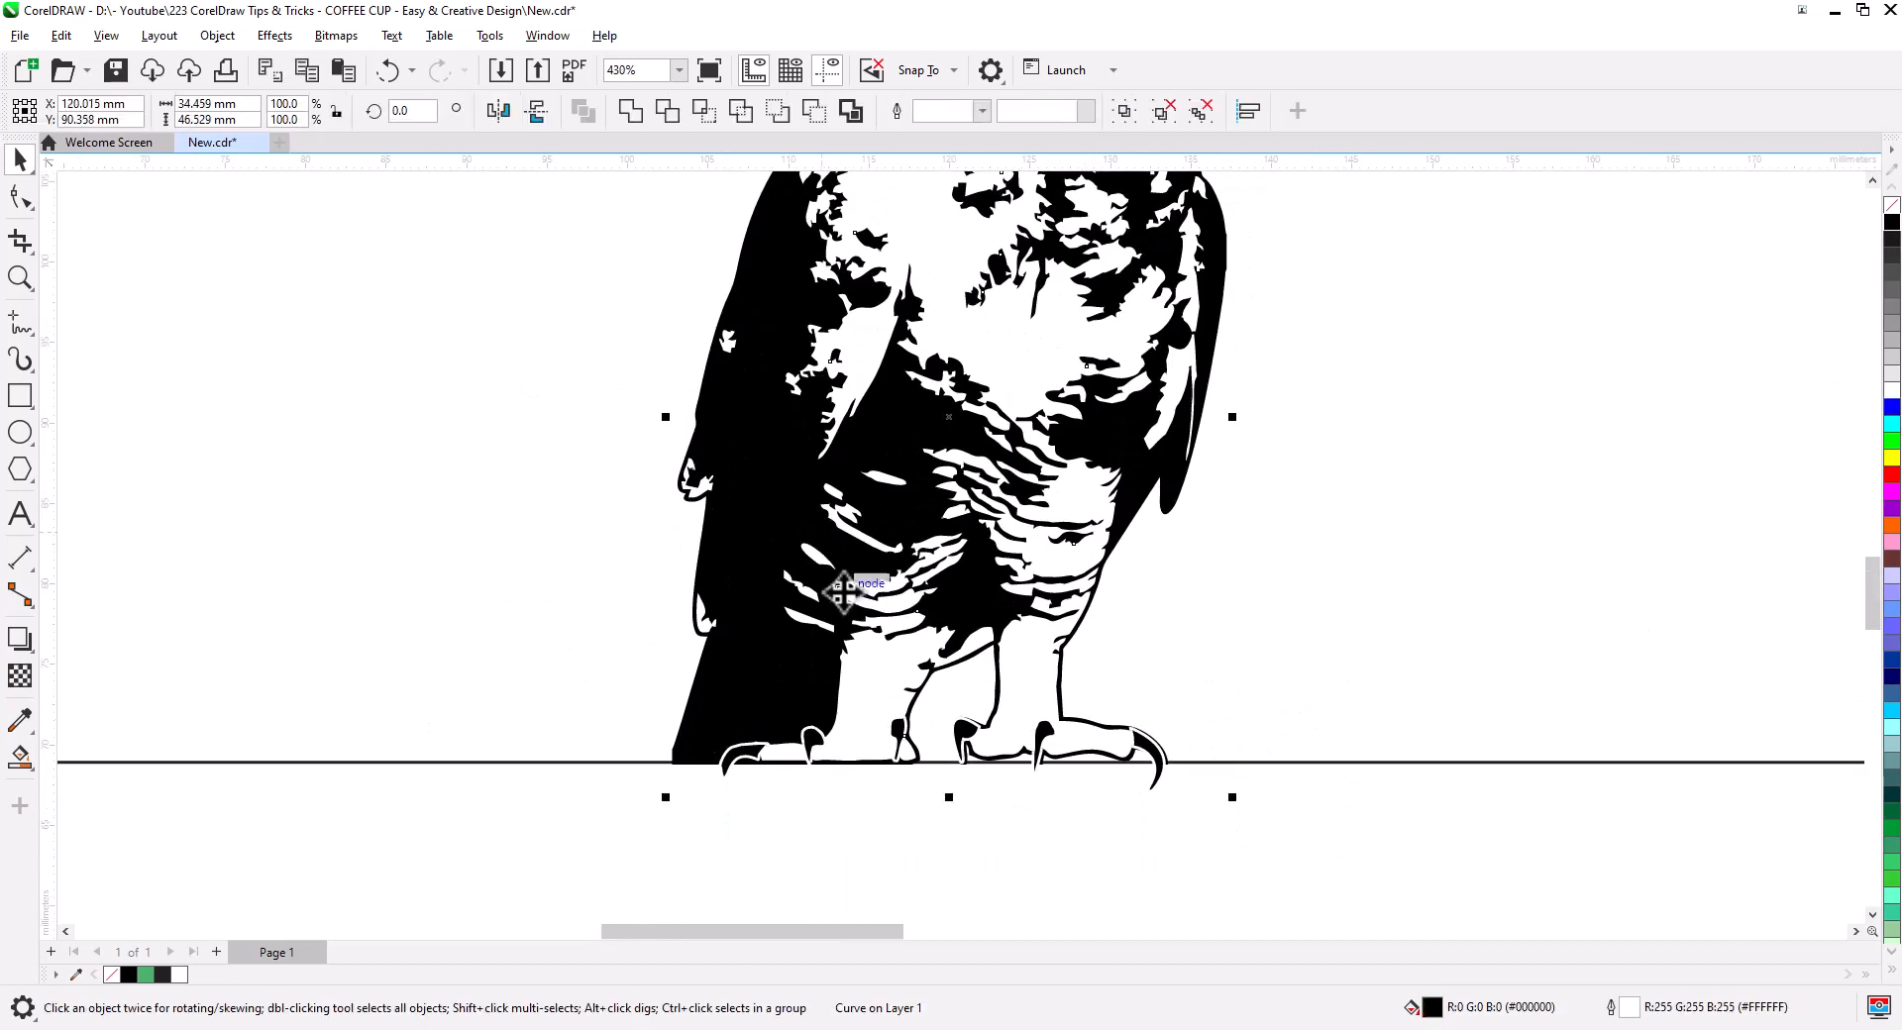
scroll(854, 600, down, 2)
right_click(833, 550)
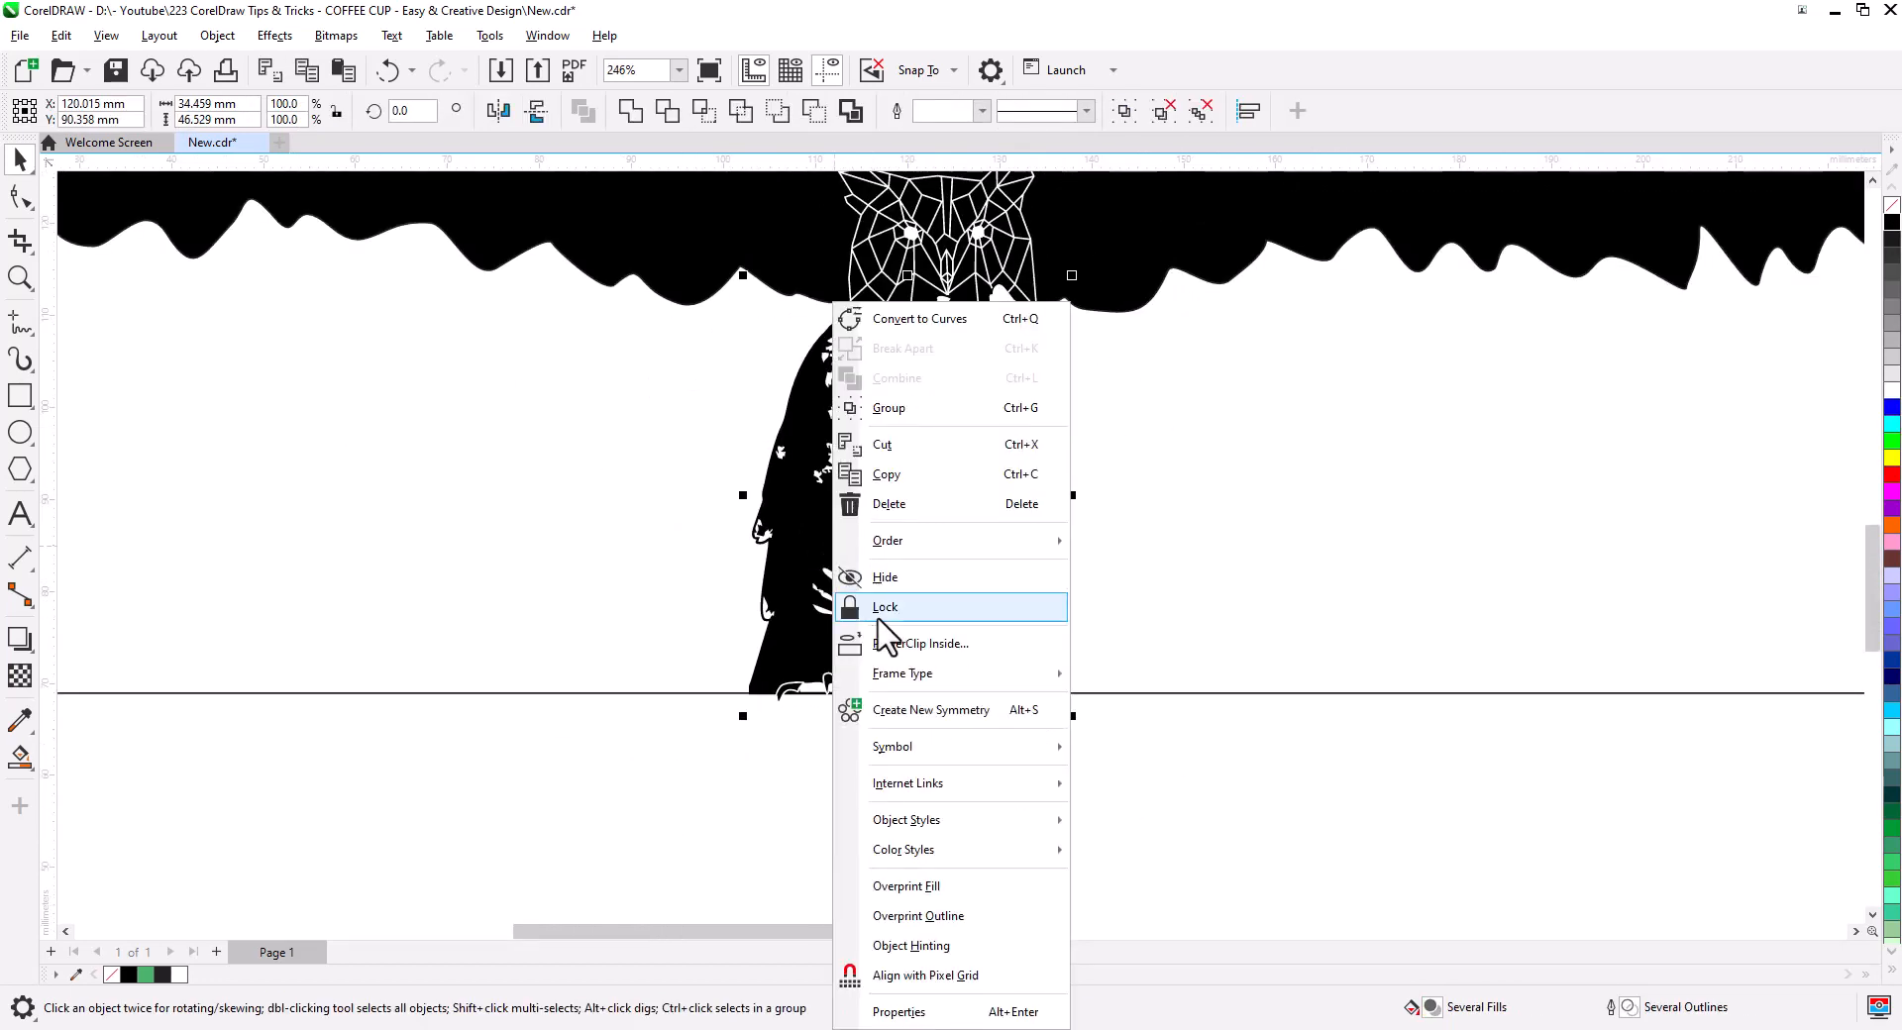
click(953, 646)
click(1189, 595)
click(1005, 772)
scroll(1002, 767, down, 1)
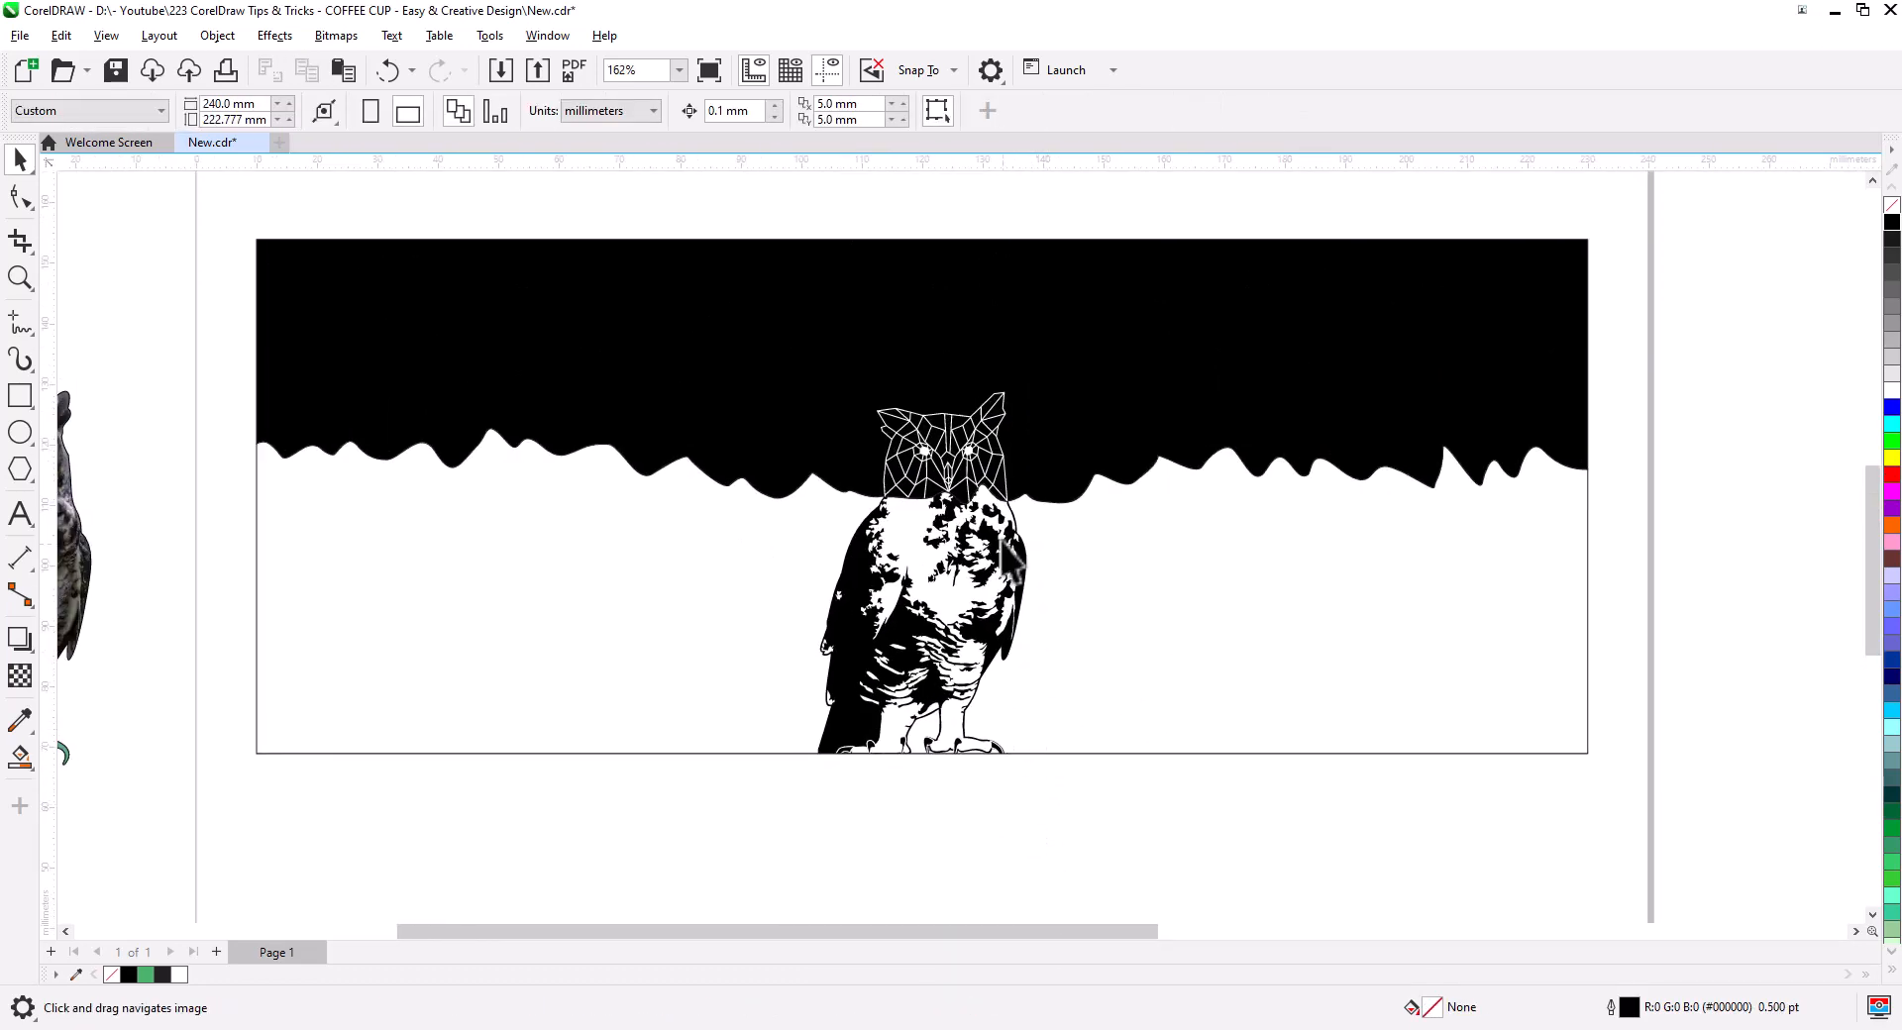
scroll(831, 550, up, 3)
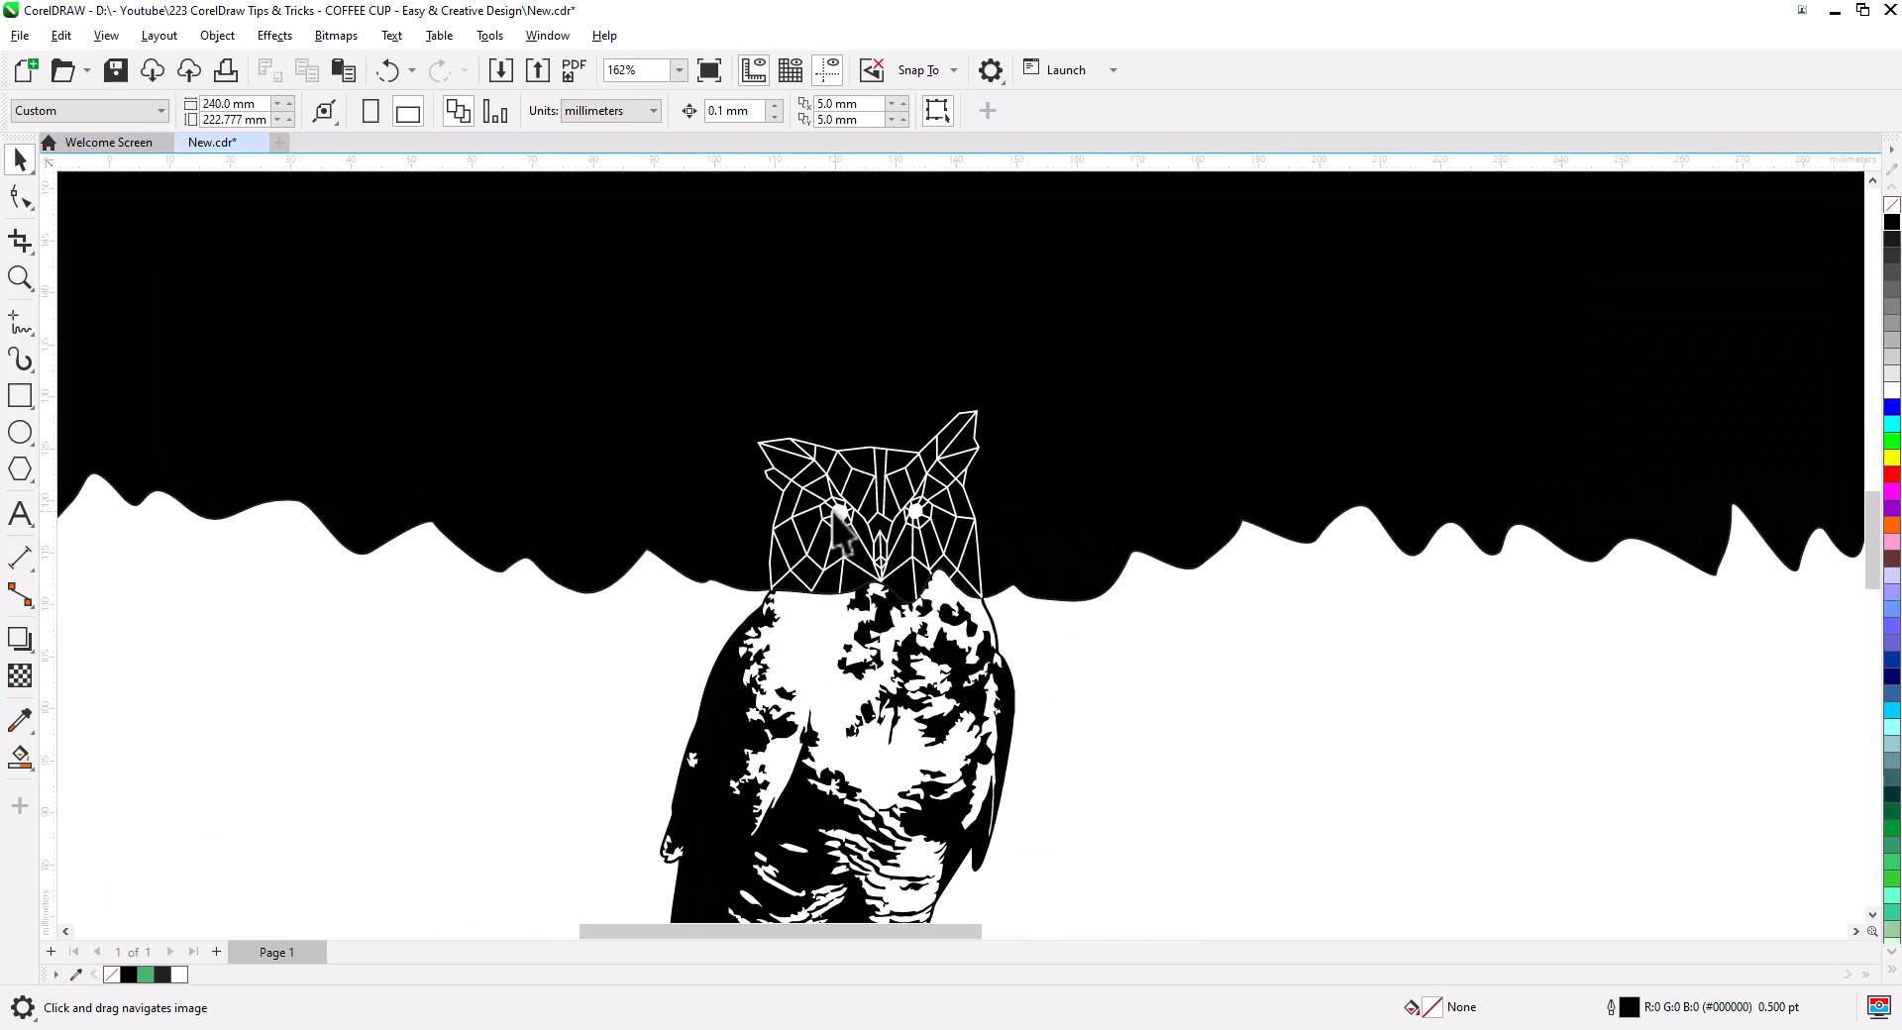
scroll(830, 550, up, 2)
scroll(708, 634, up, 1)
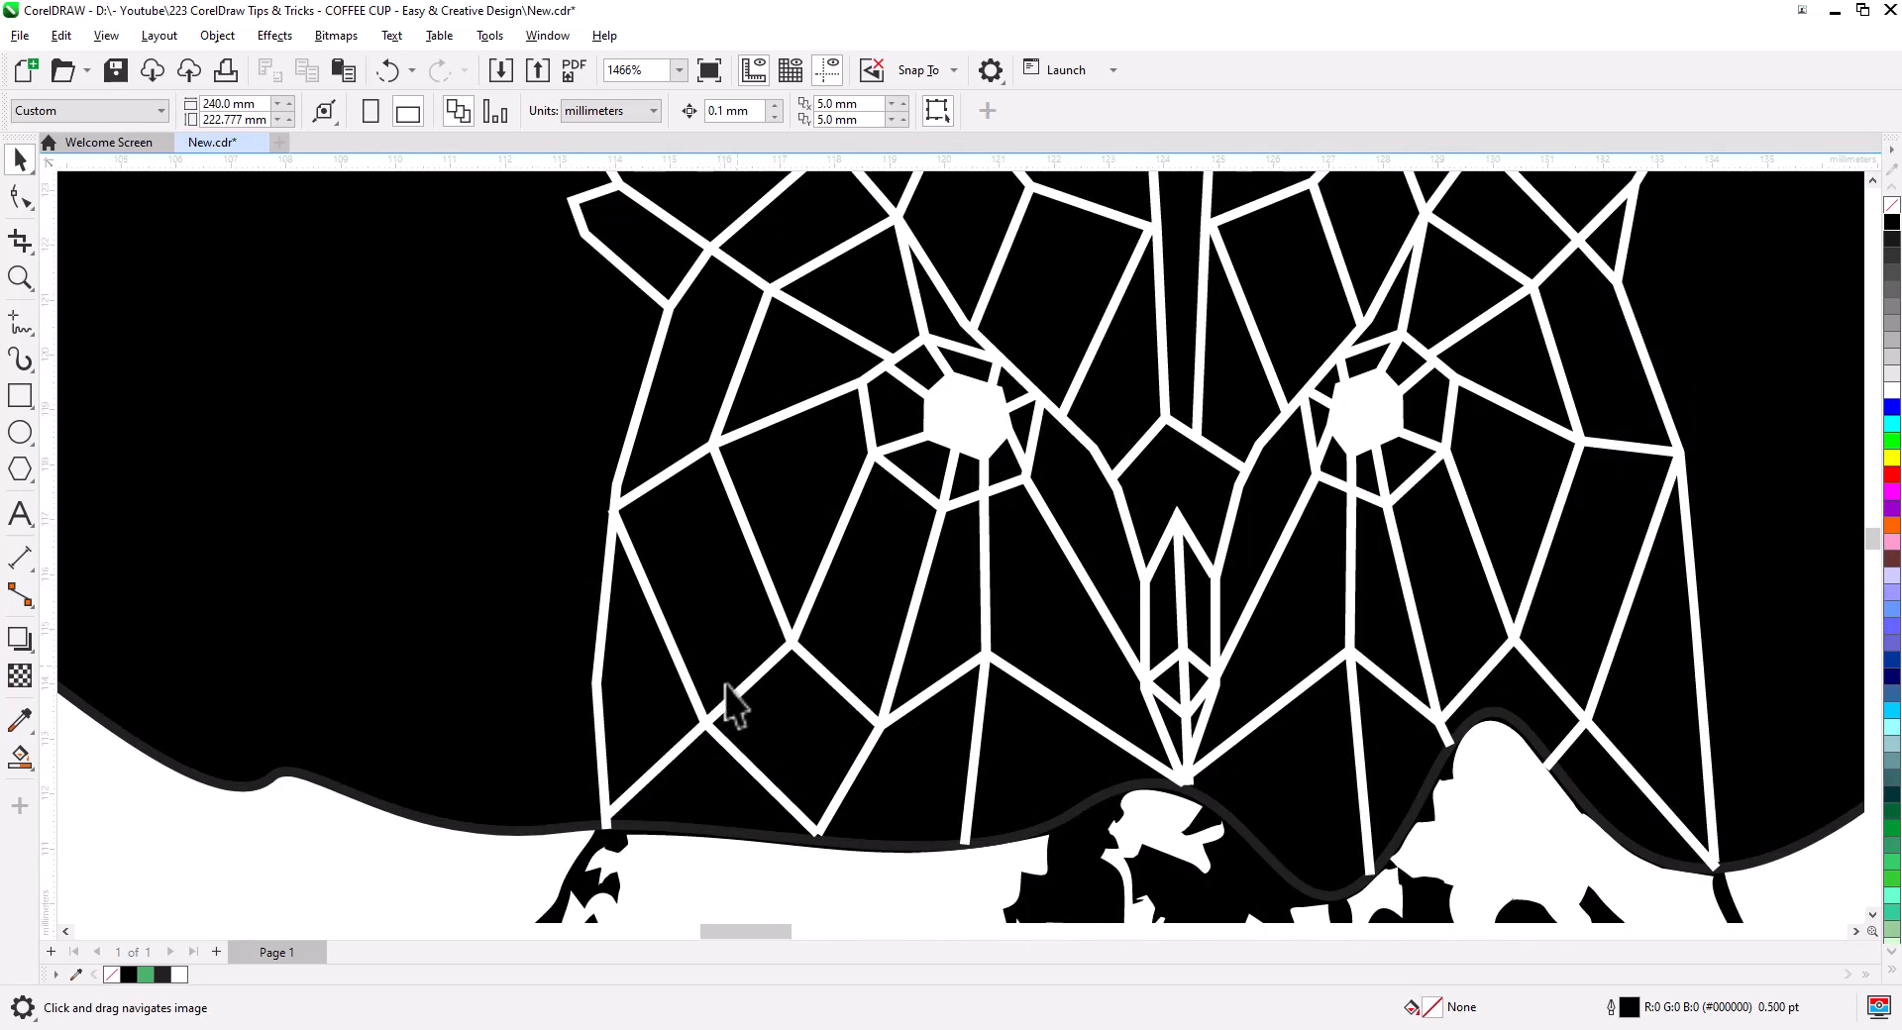
- Remove the outline from the ground shape holding the clipped owl
click(514, 838)
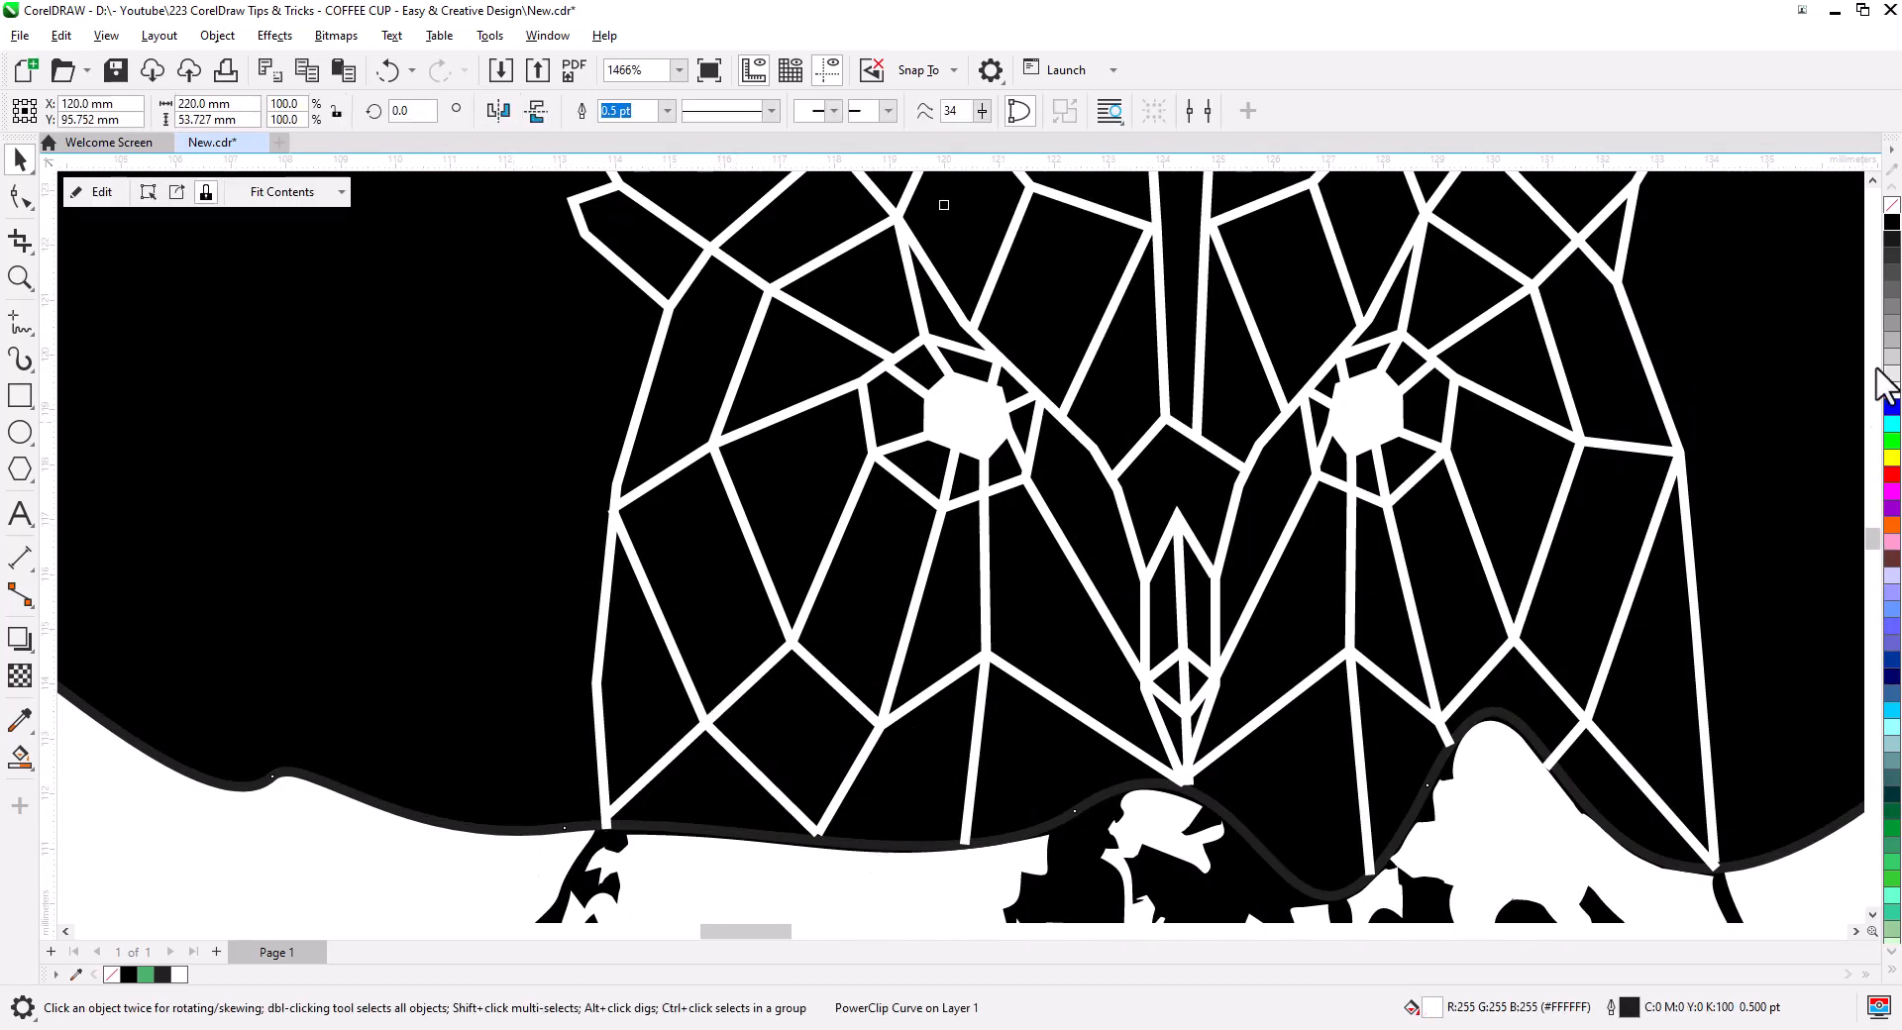
right_click(1891, 393)
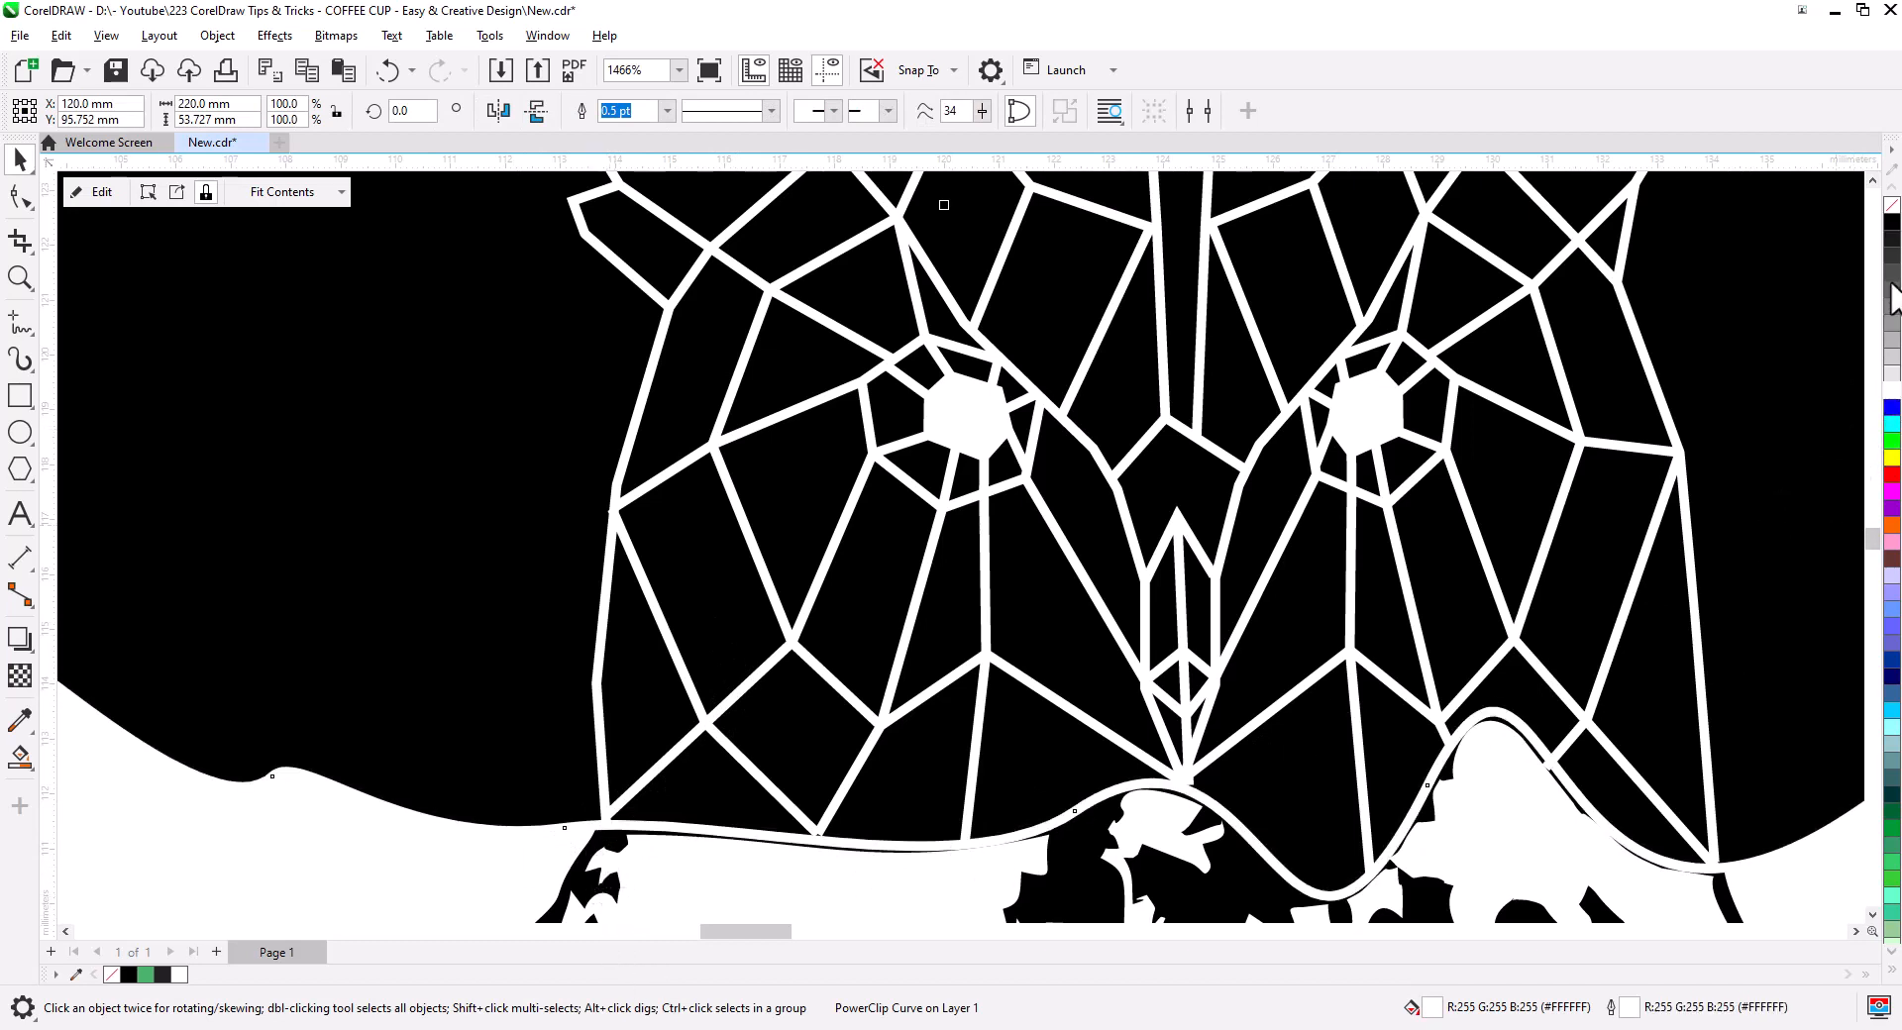
right_click(1892, 205)
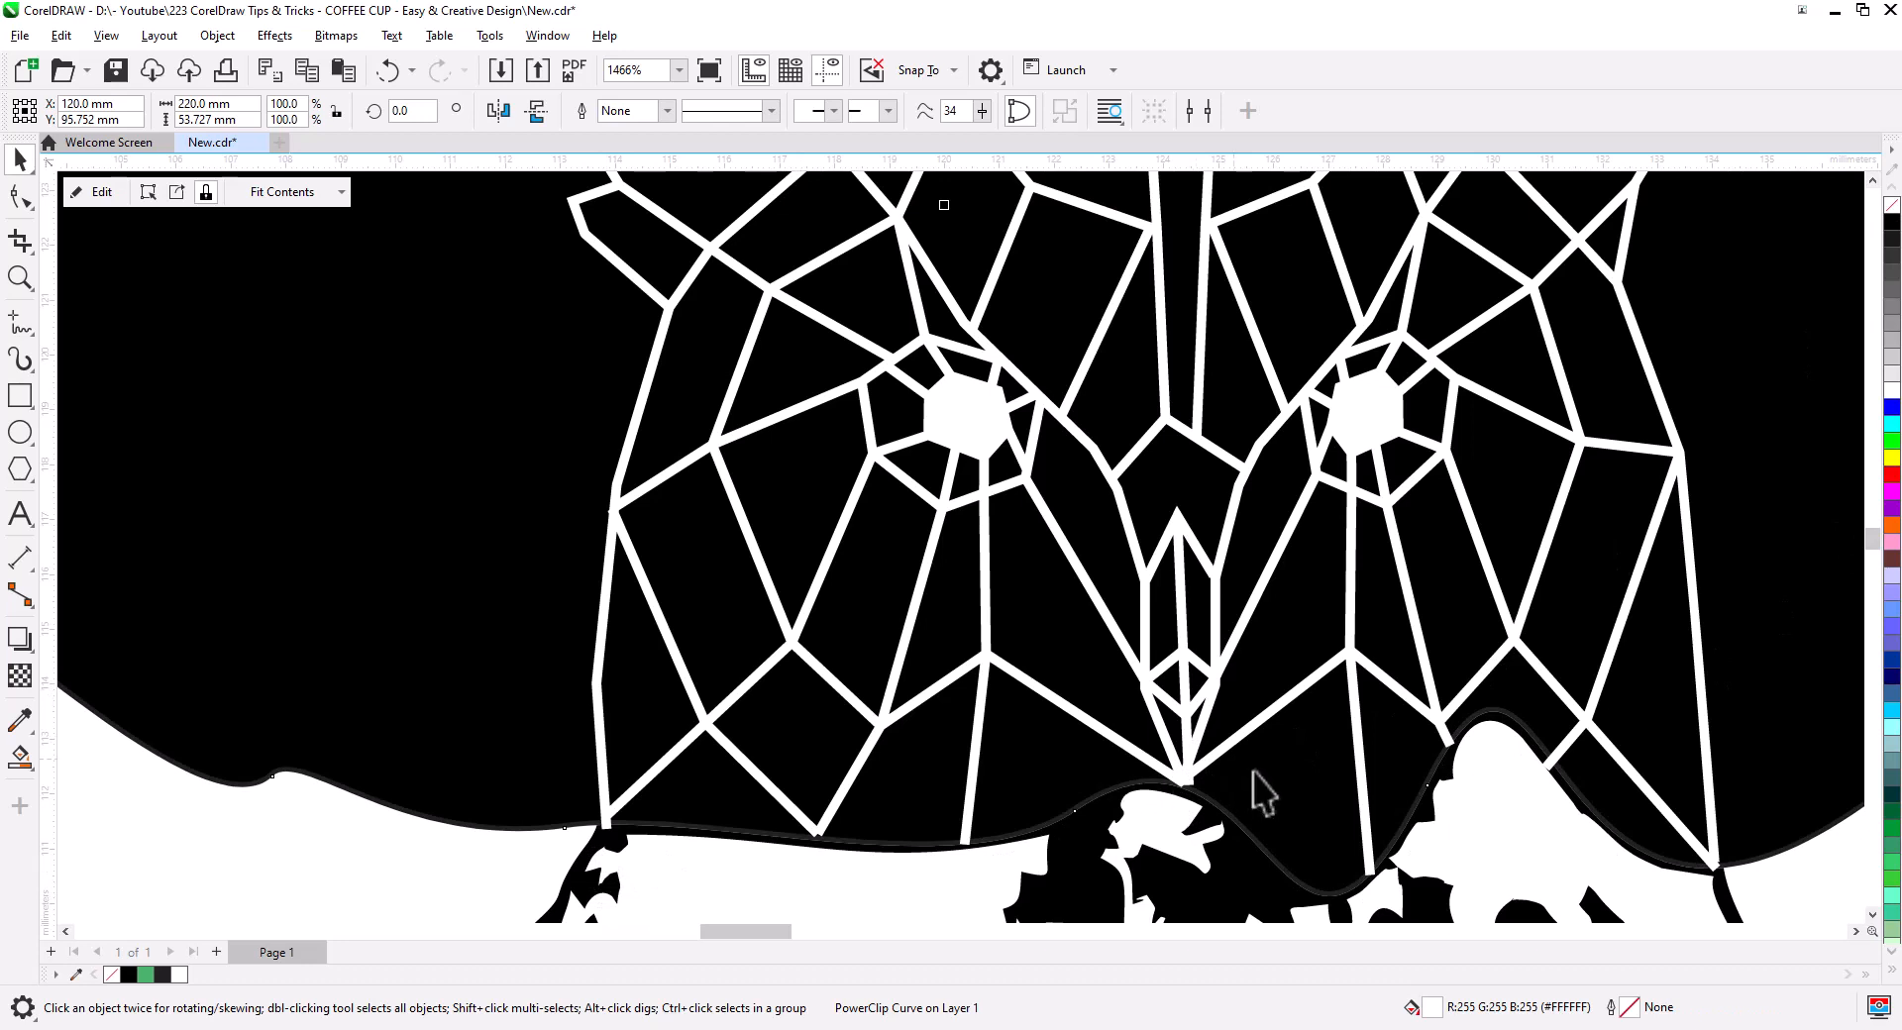
click(755, 849)
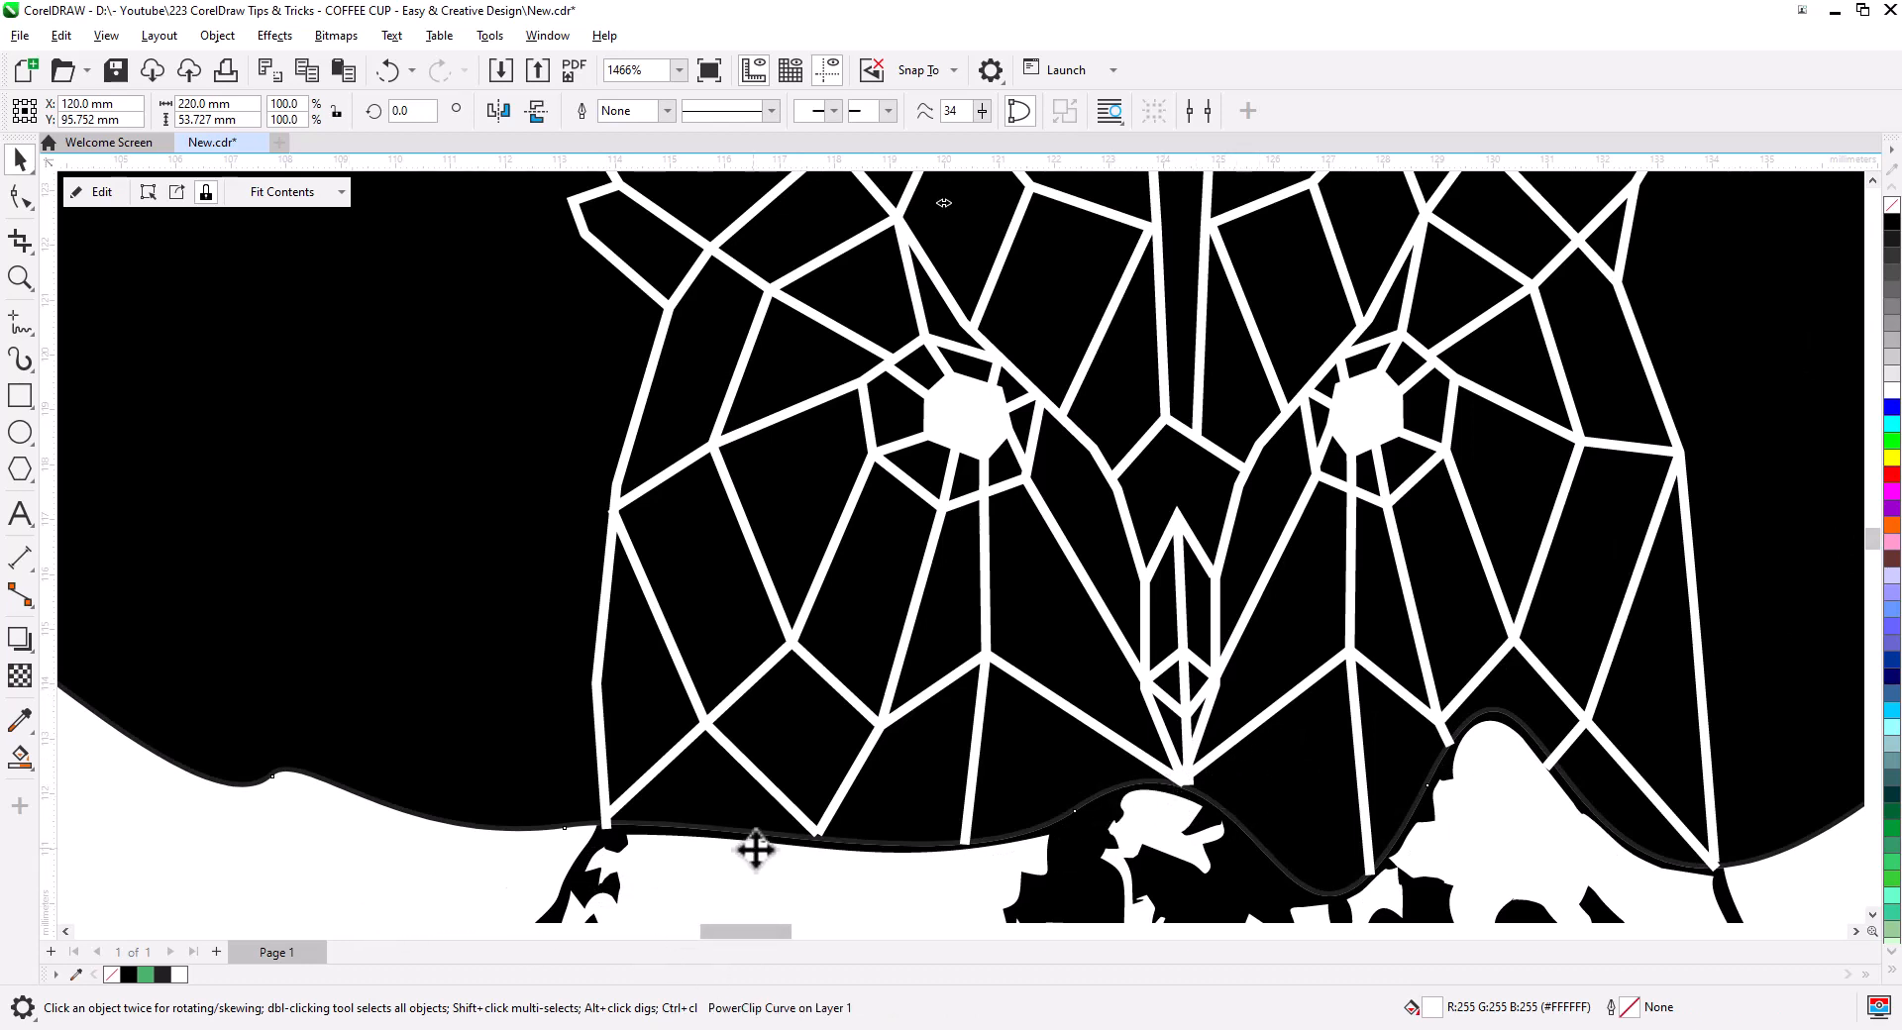
- Nudge the black wavy sky shape to sit along the lattice bottom
scroll(1050, 760, down, 5)
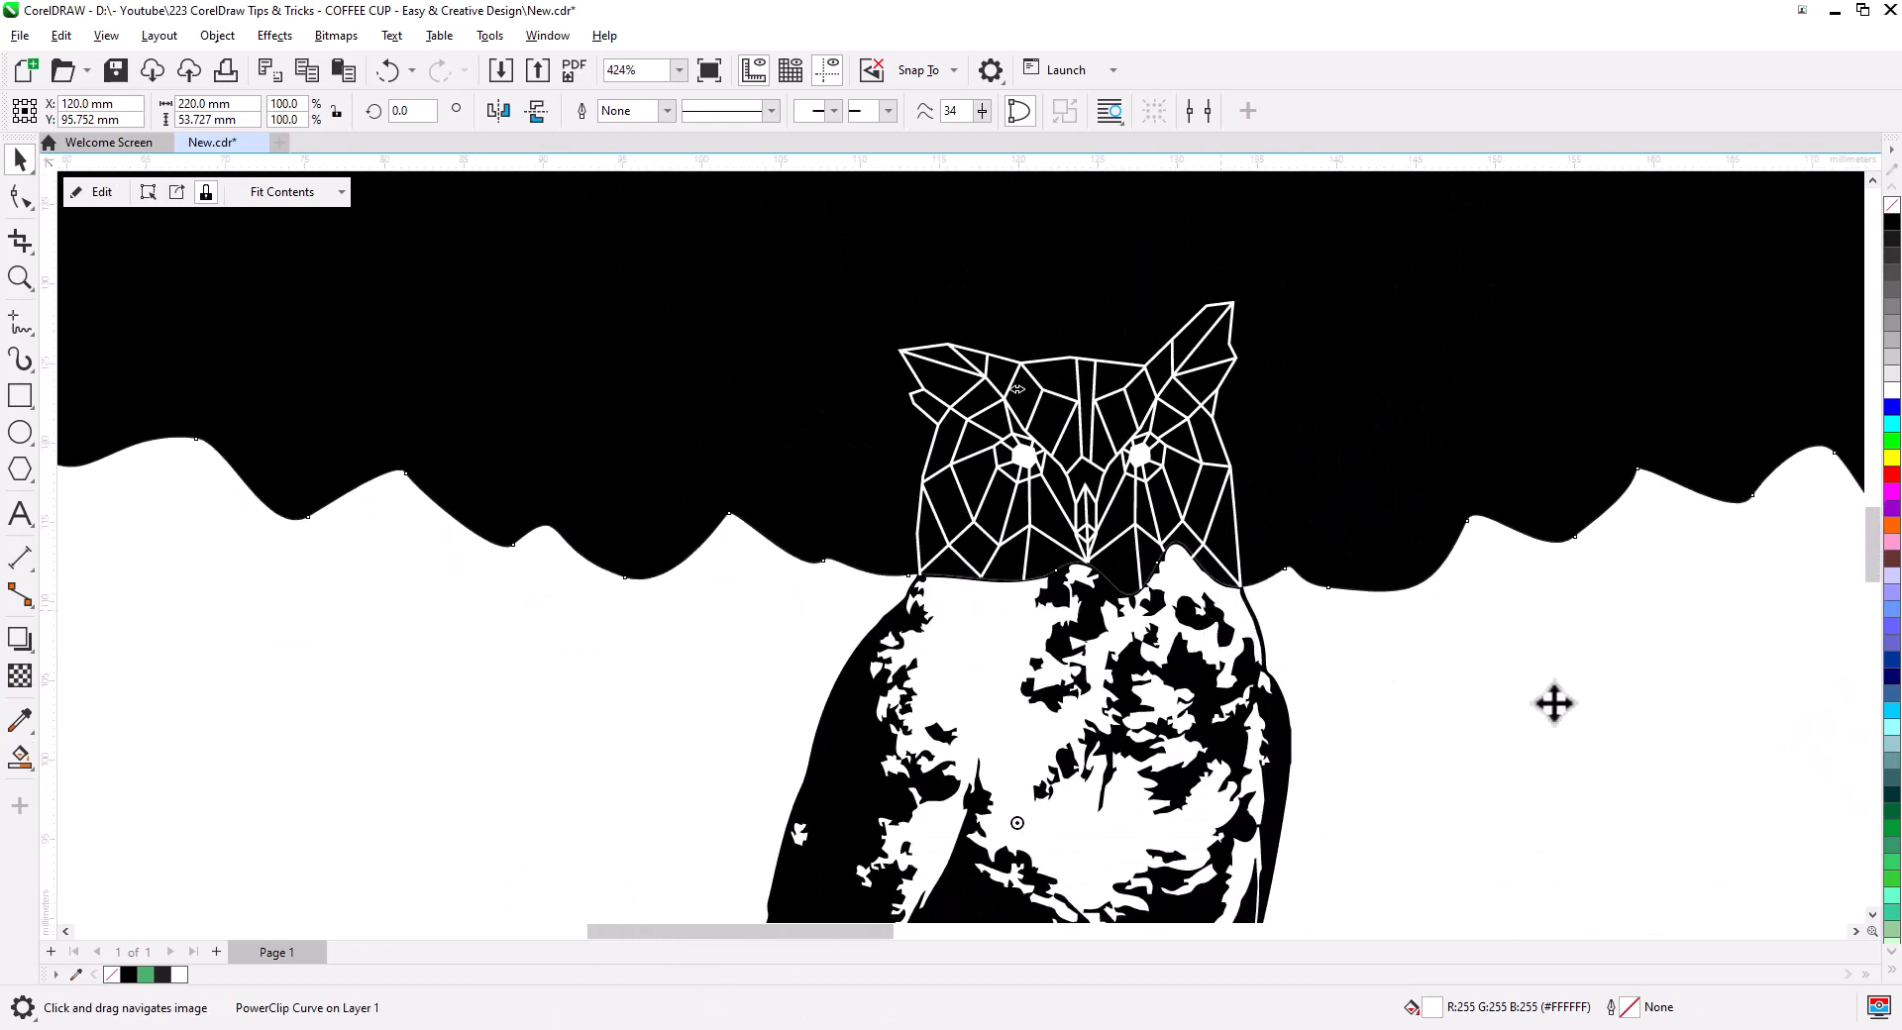
click(1553, 469)
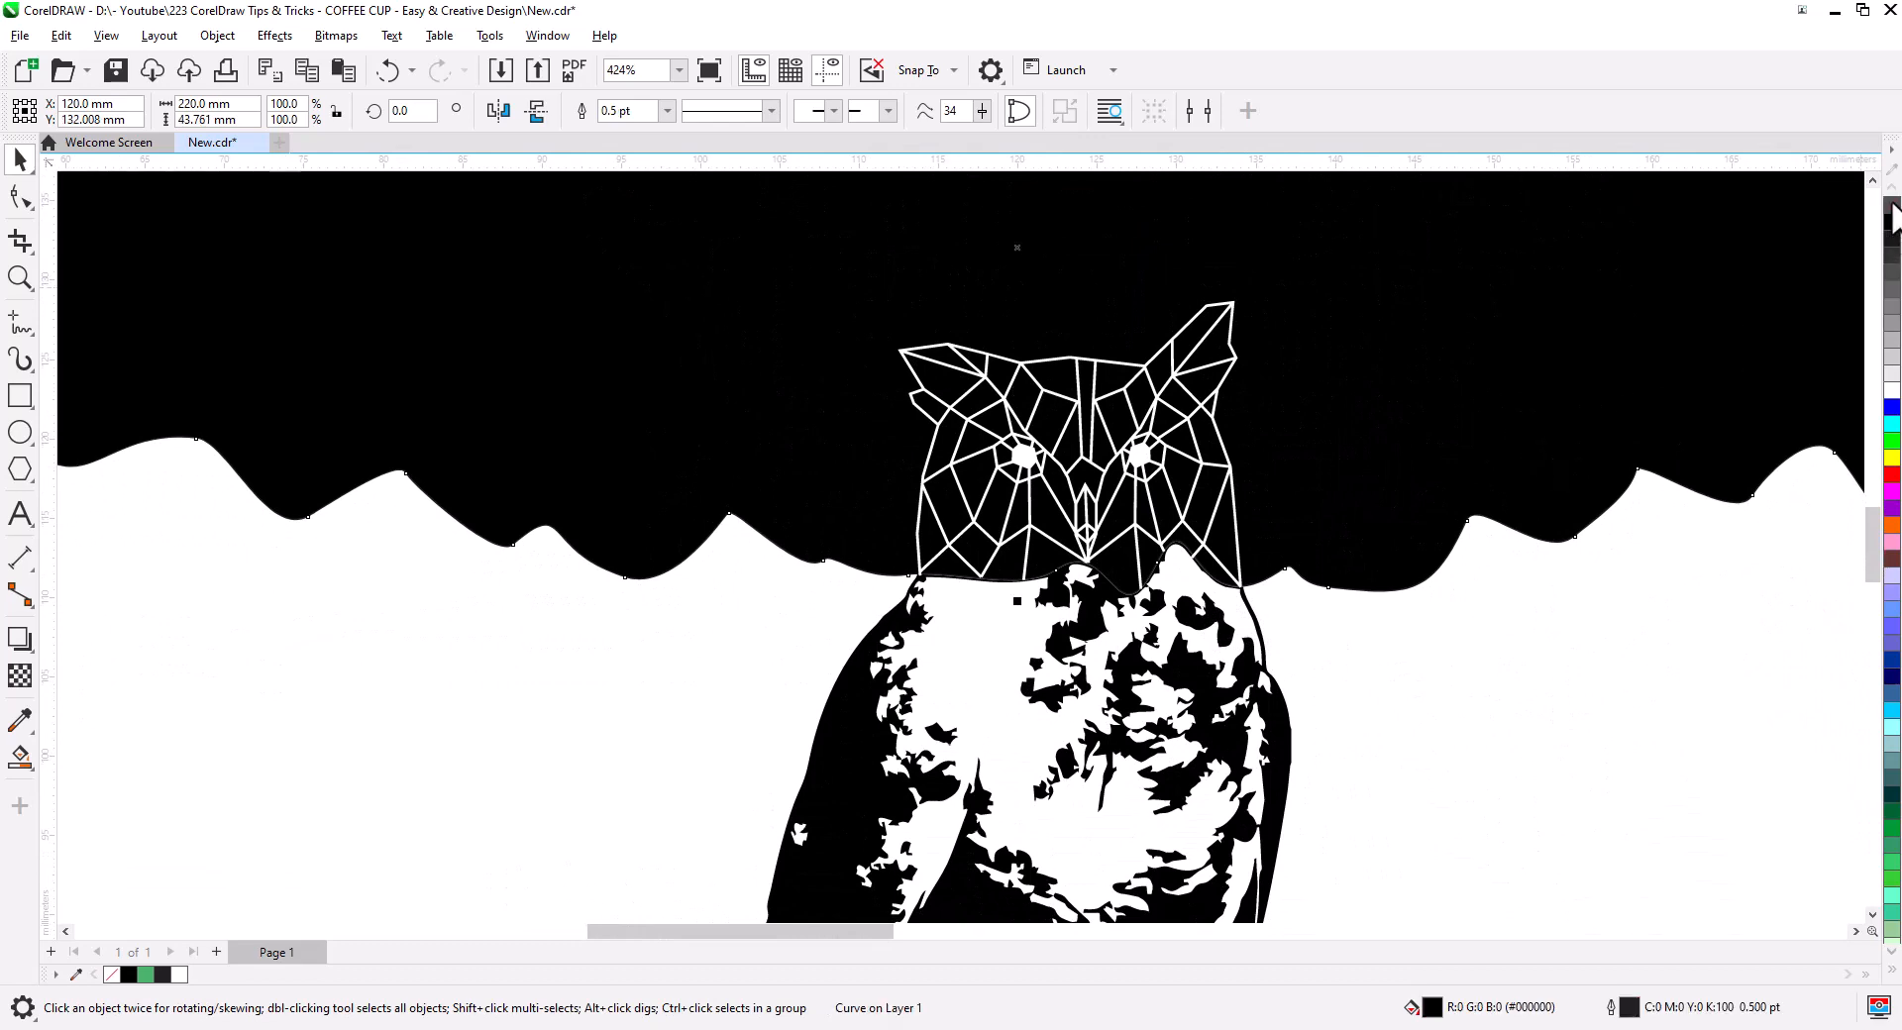
scroll(1100, 565, up, 3)
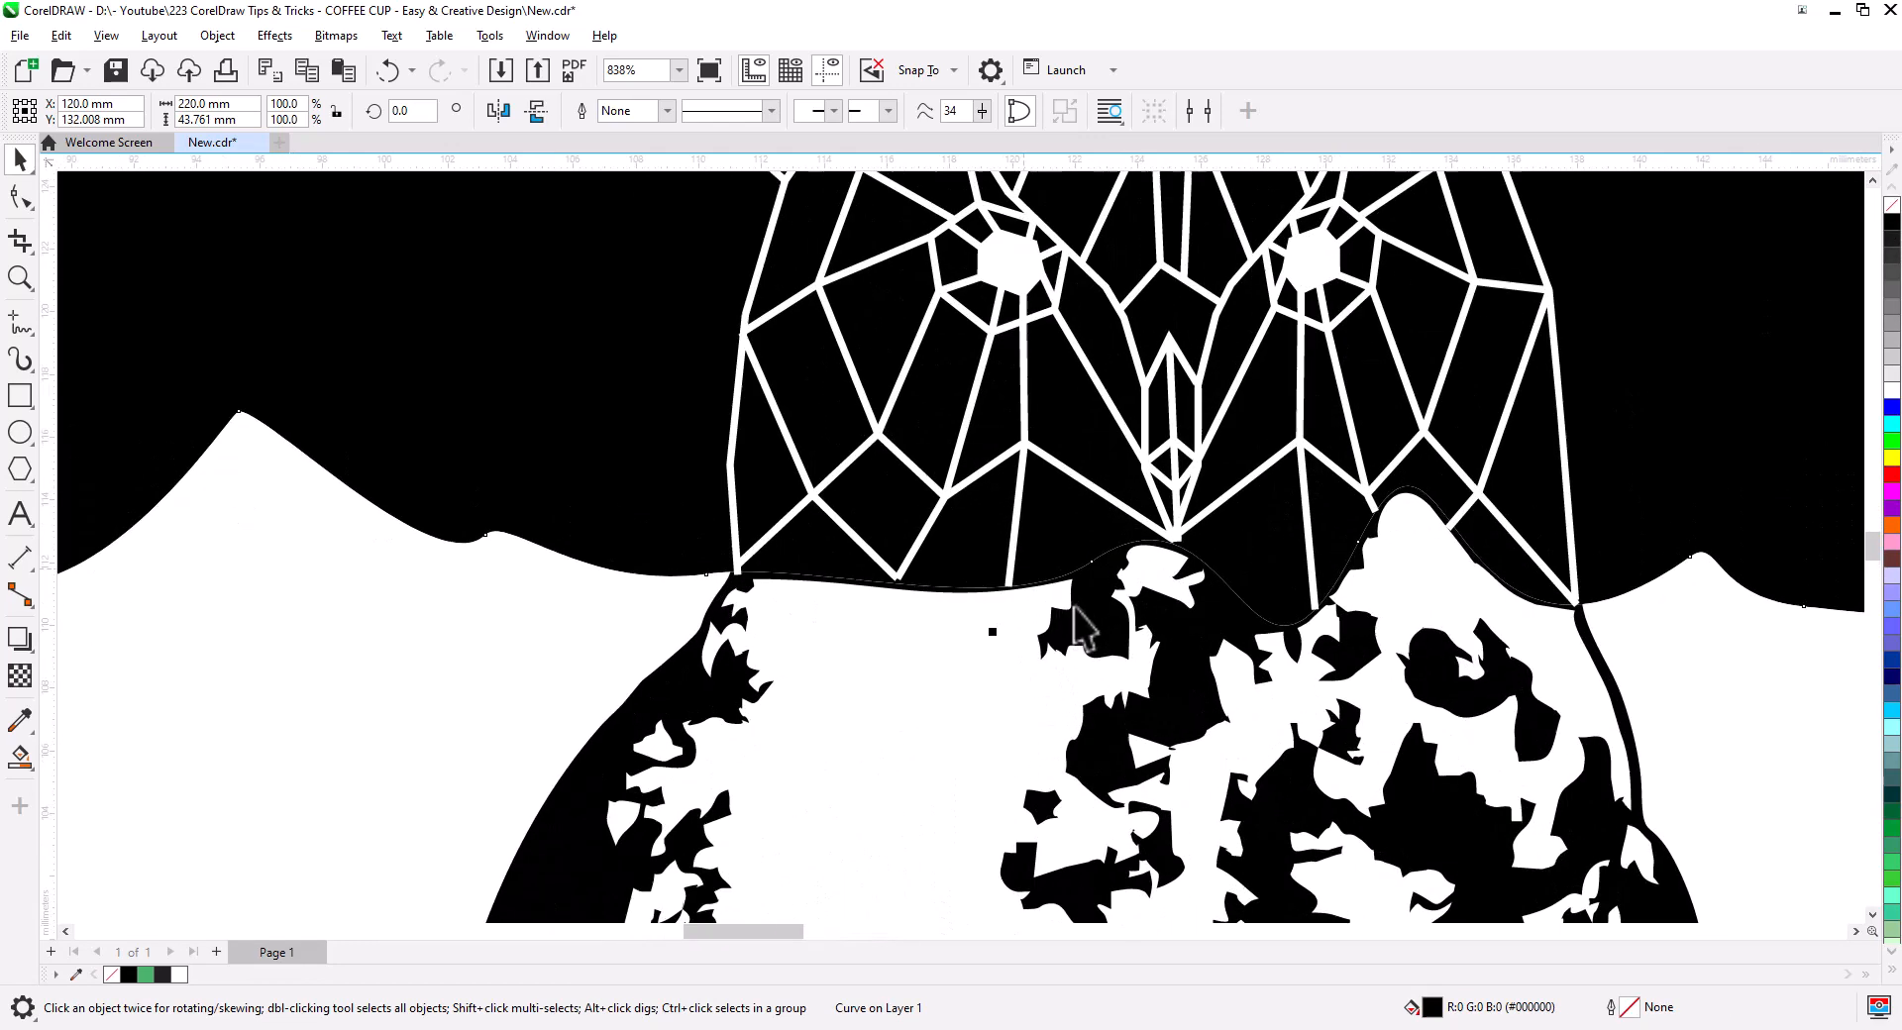
drag(386, 495, 426, 584)
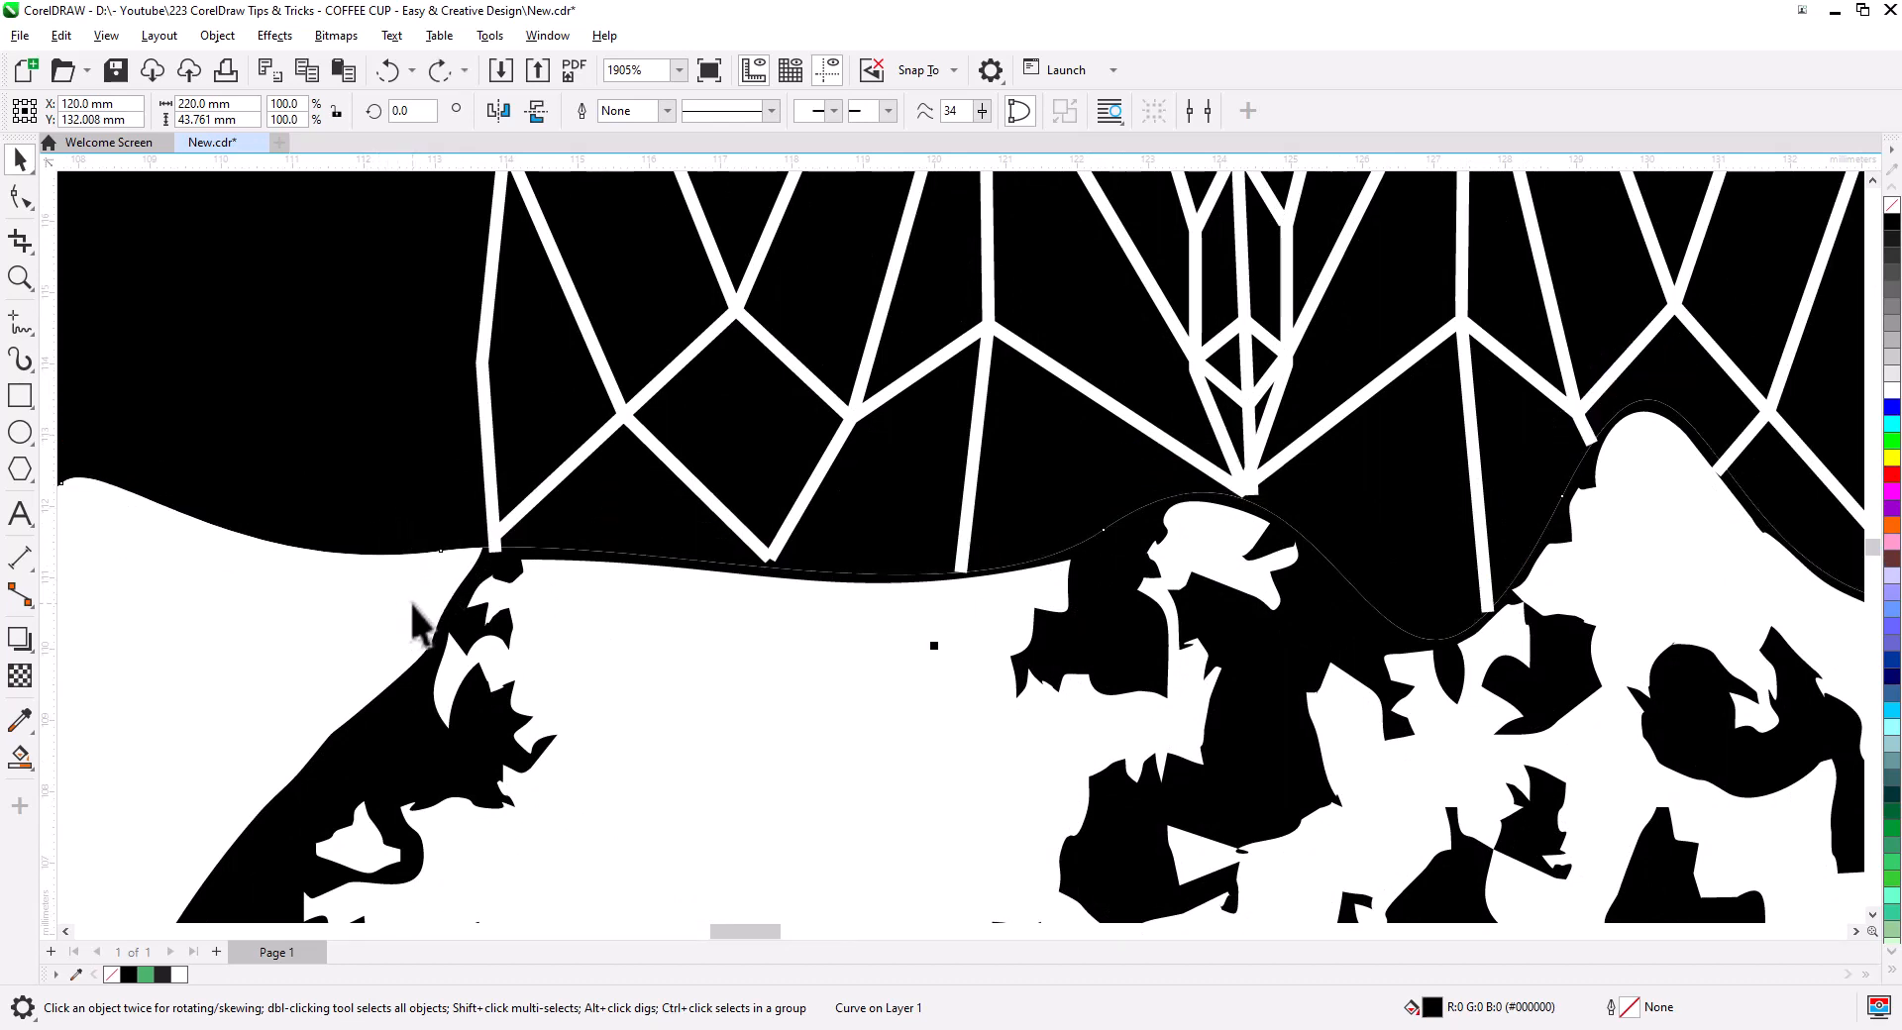
scroll(510, 594, up, 2)
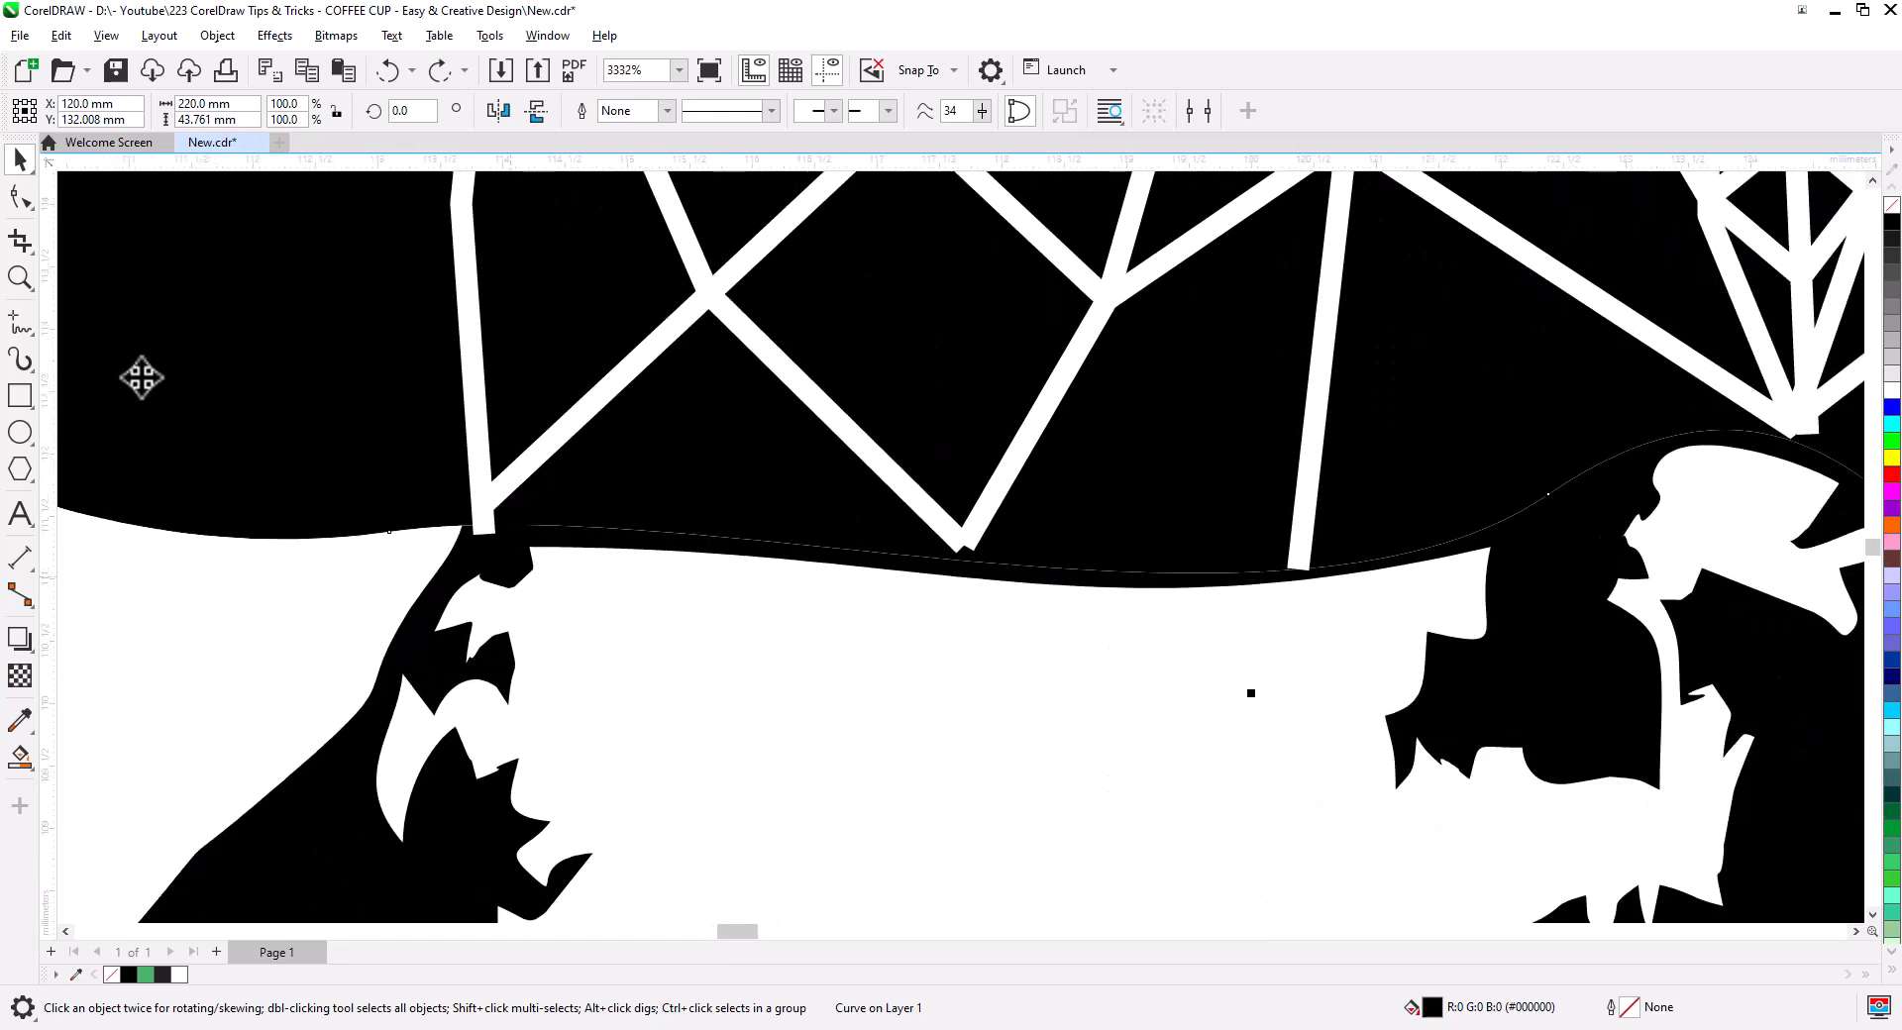
- With the Shape tool, drag the V's and left lattice lines' bottom nodes below the wave
click(20, 196)
click(959, 561)
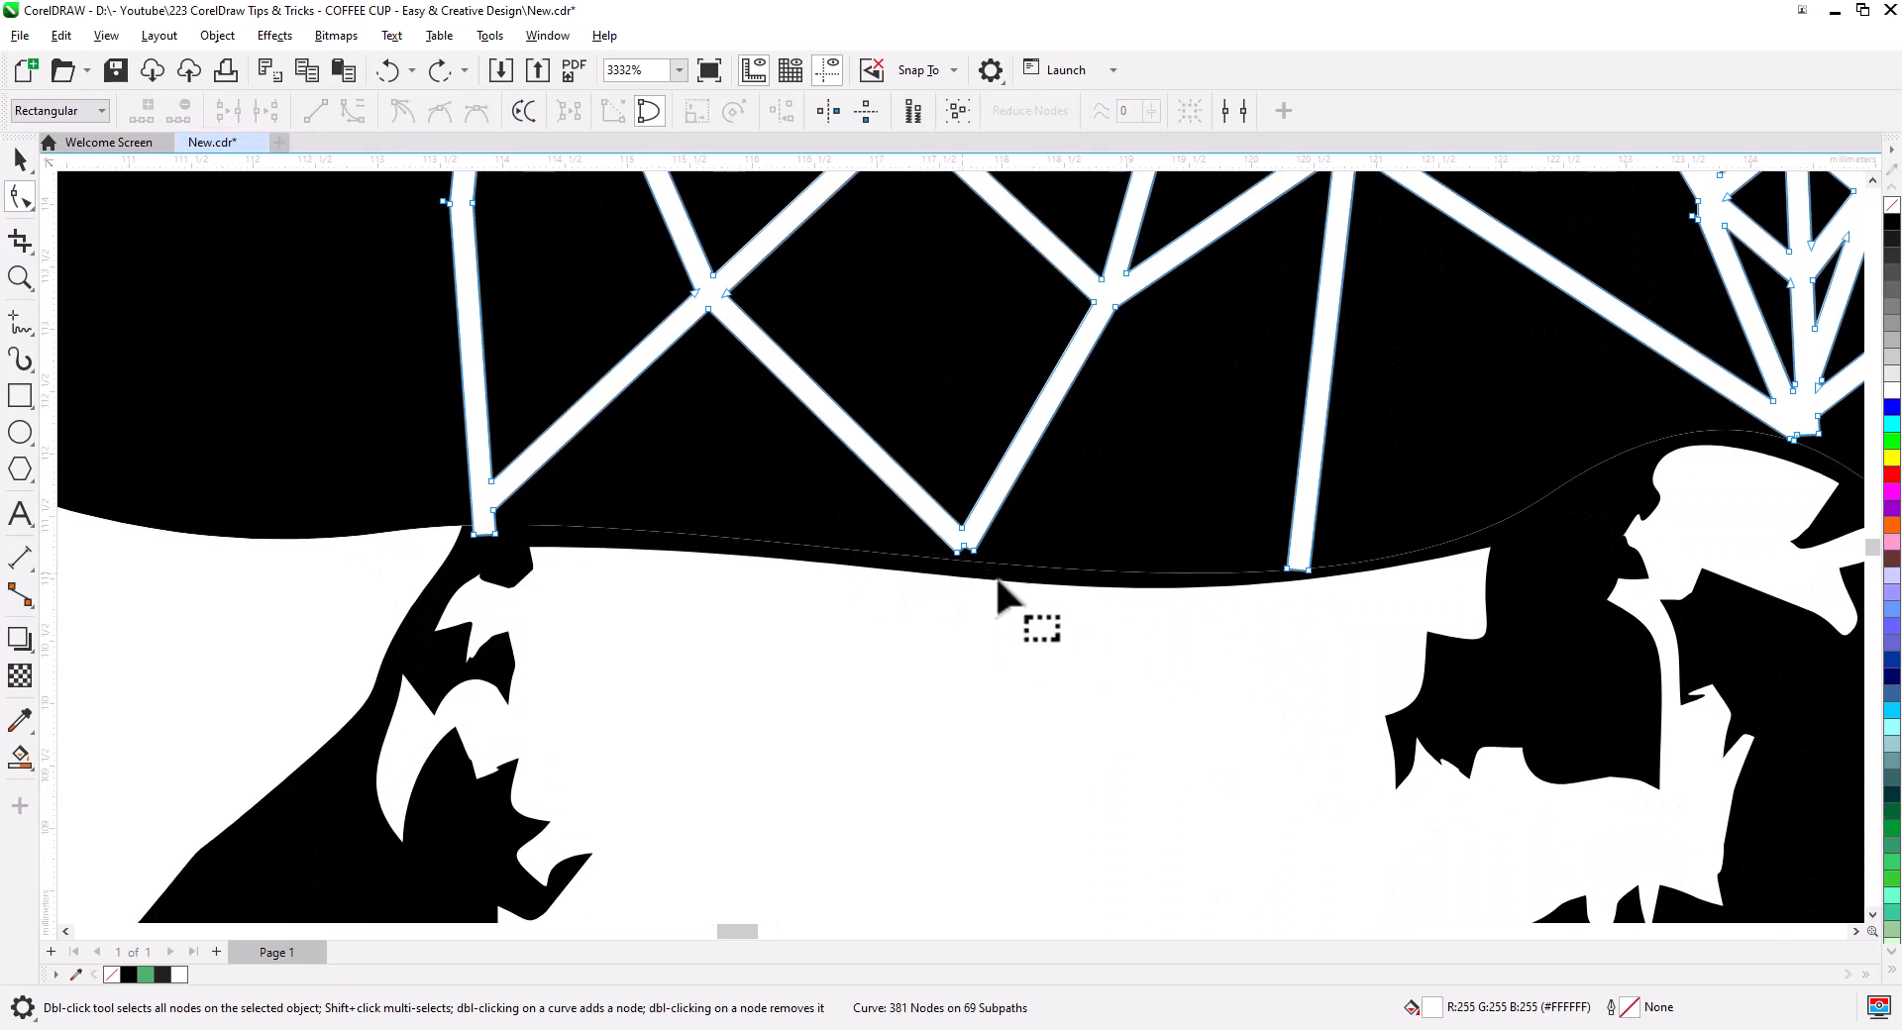
click(967, 553)
drag(972, 550, 973, 583)
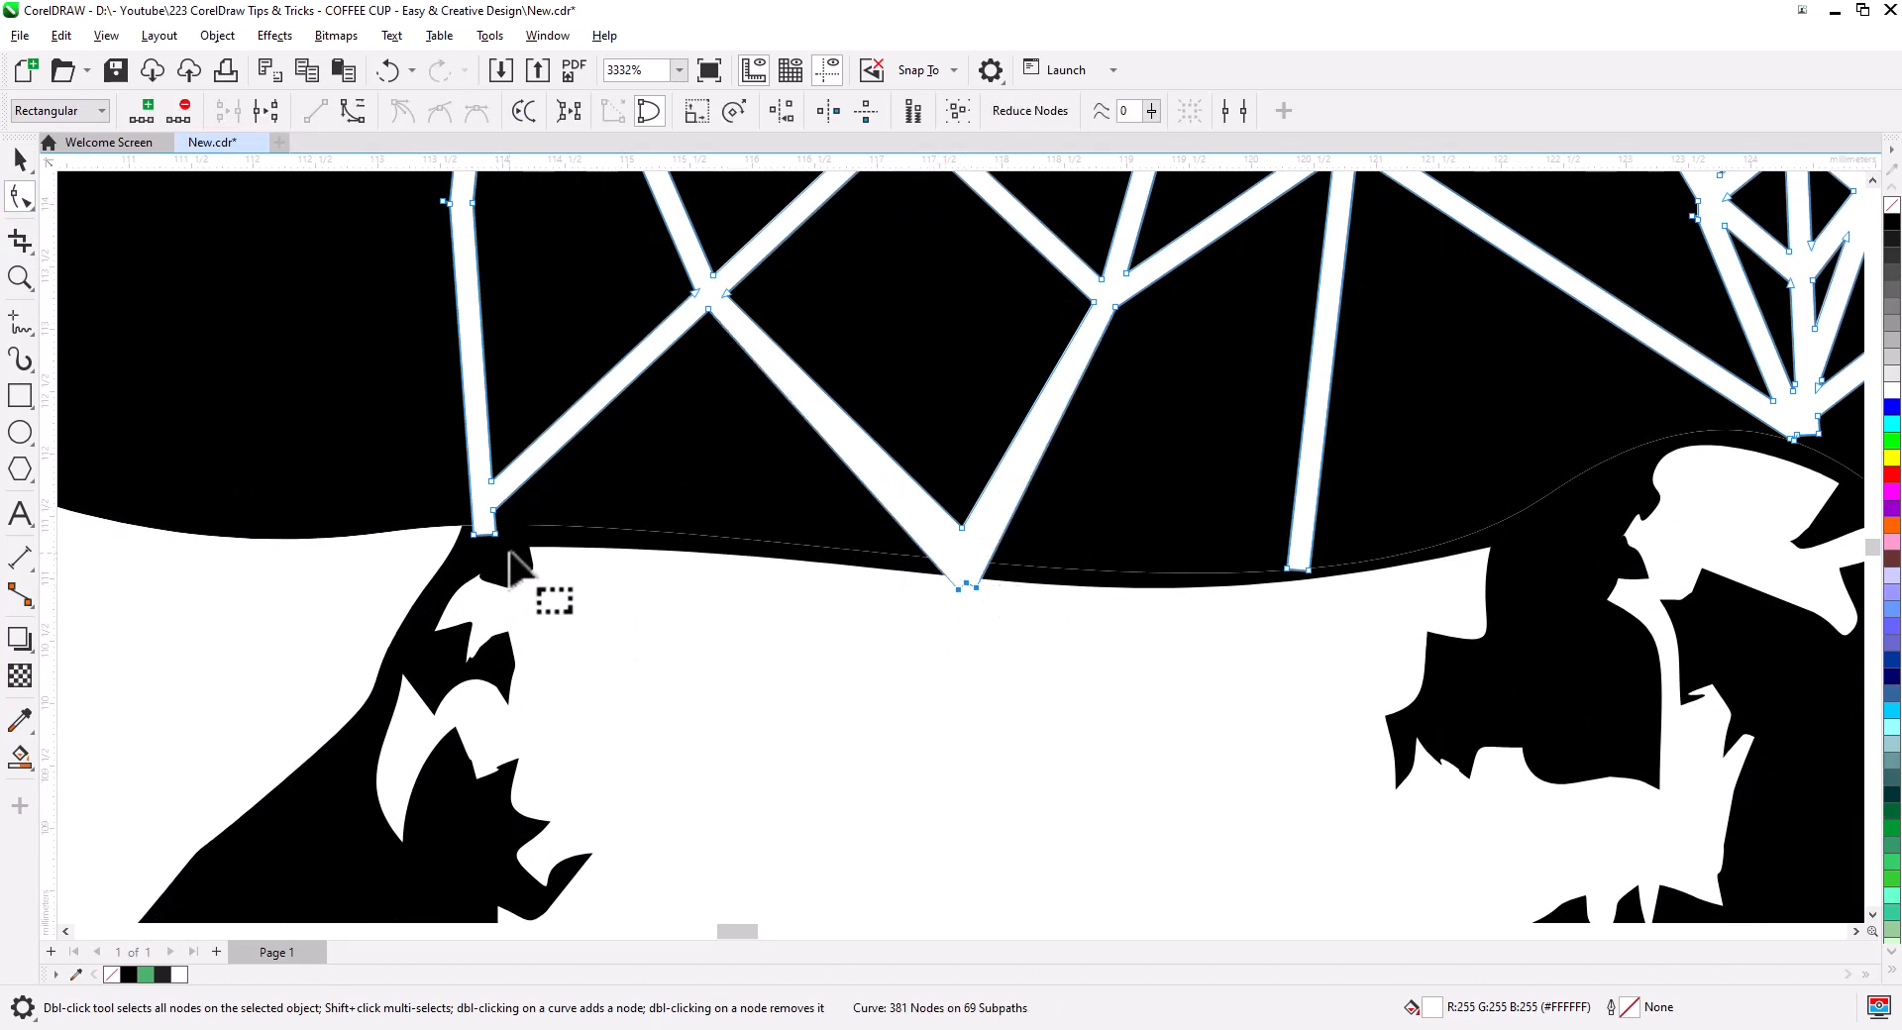
drag(510, 552, 496, 593)
drag(1272, 639, 1333, 551)
drag(1309, 571, 1305, 604)
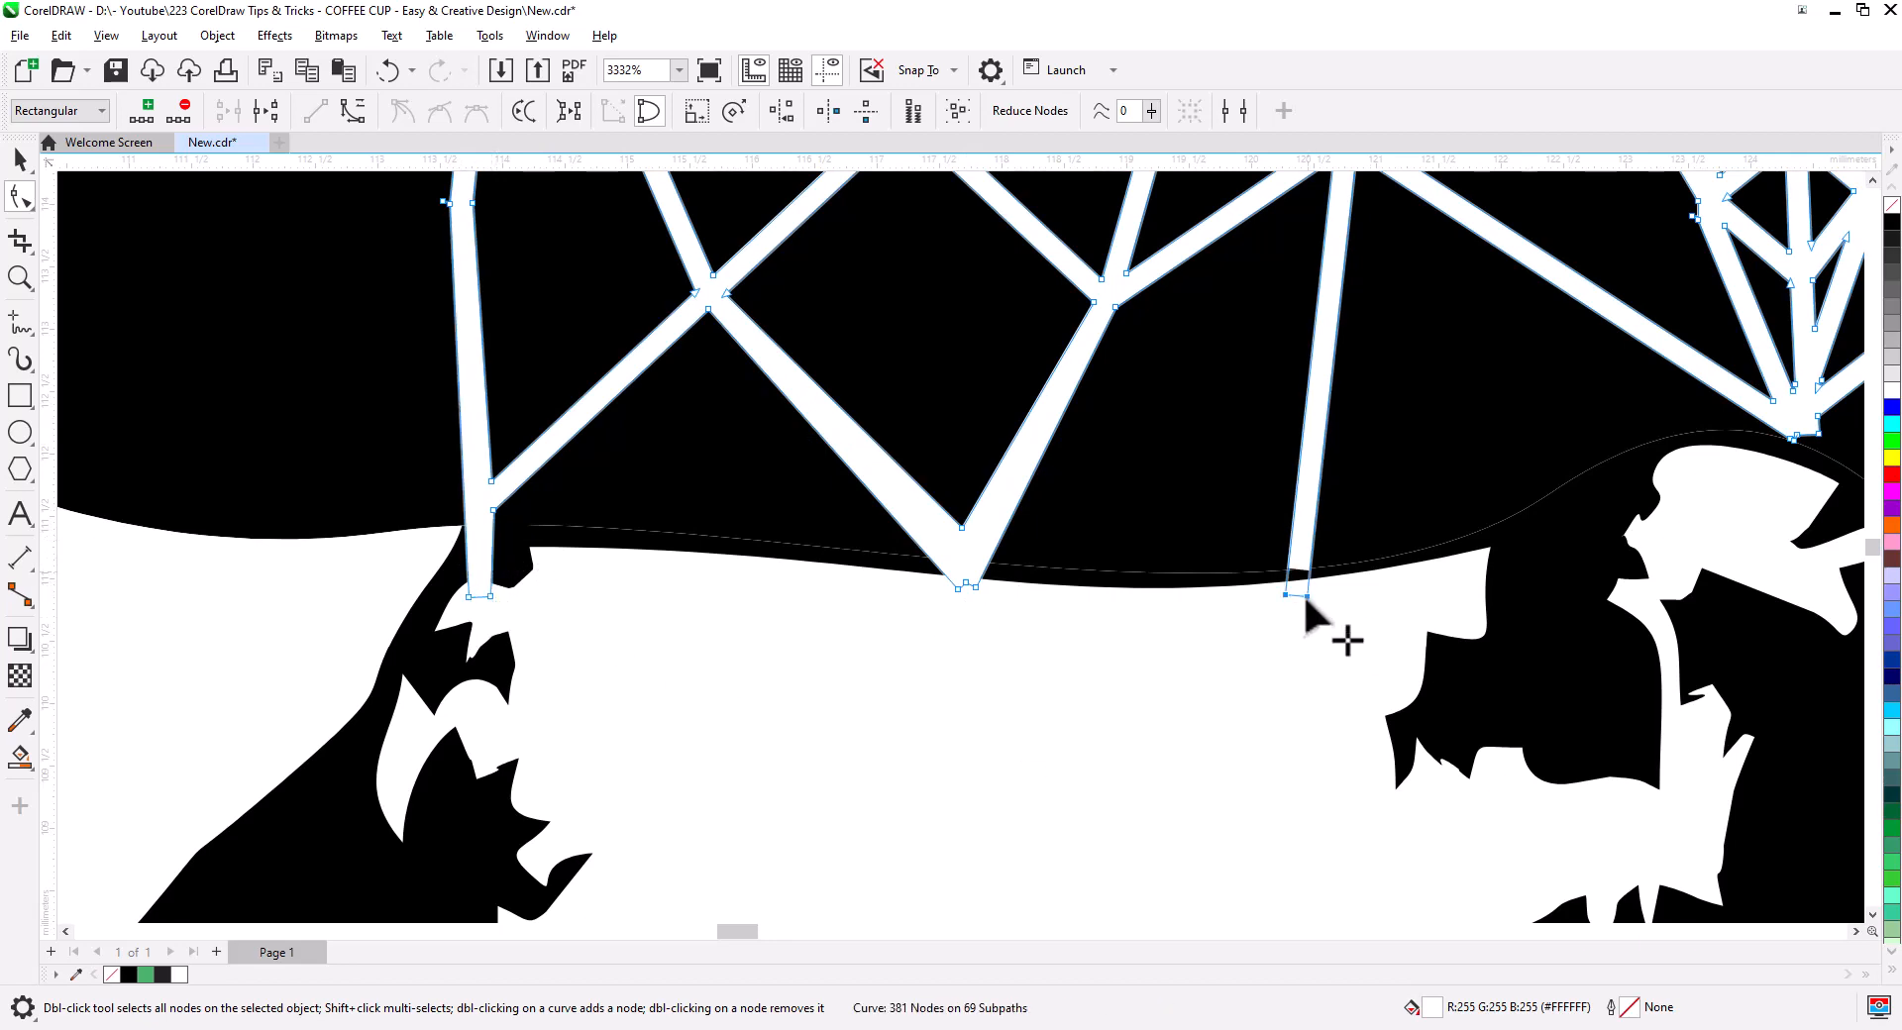
drag(1807, 518, 1082, 773)
mouse_move(1111, 719)
mouse_down()
mouse_move(1050, 678)
mouse_move(1093, 730)
mouse_up()
drag(1048, 657, 1050, 672)
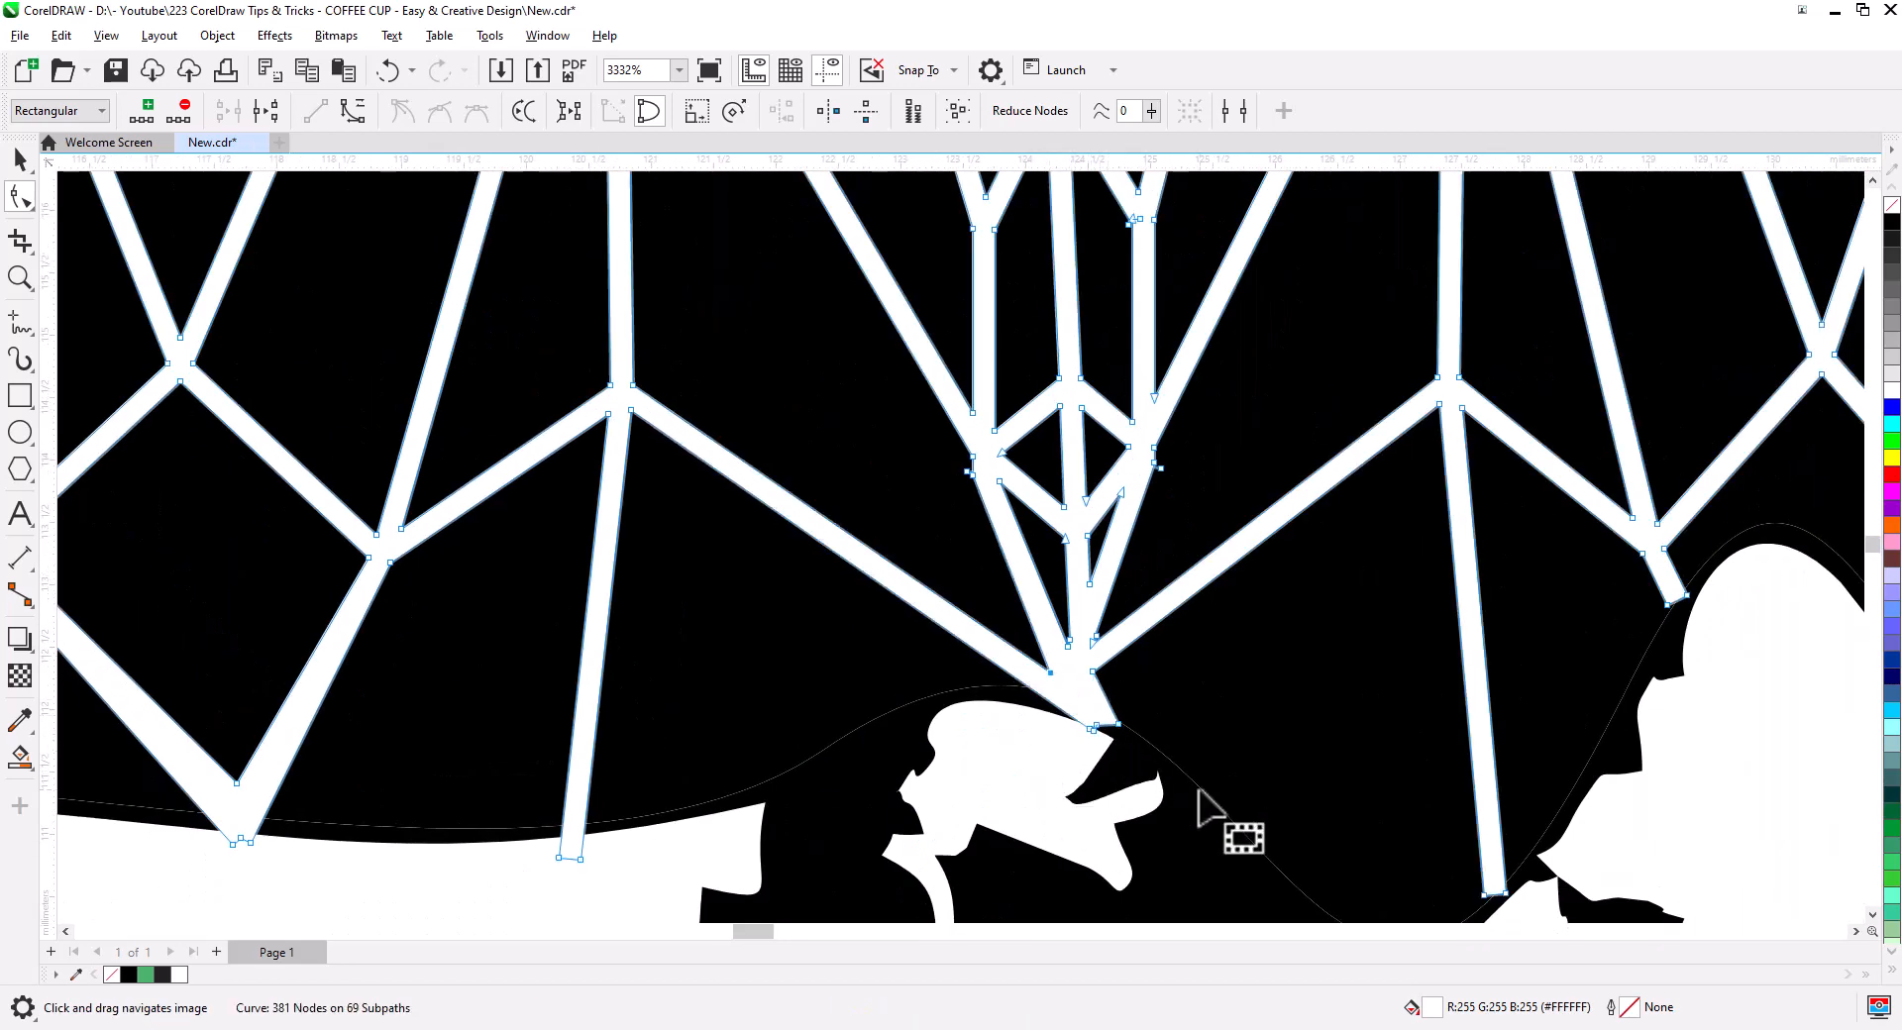
- Extend the remaining middle and right lattice line ends down into the white ground
drag(1202, 794, 1073, 718)
drag(1020, 677, 959, 626)
drag(969, 650, 991, 715)
drag(1367, 776, 855, 697)
drag(828, 715, 887, 765)
drag(867, 741, 871, 779)
drag(1074, 488, 1013, 424)
drag(1039, 446, 1072, 503)
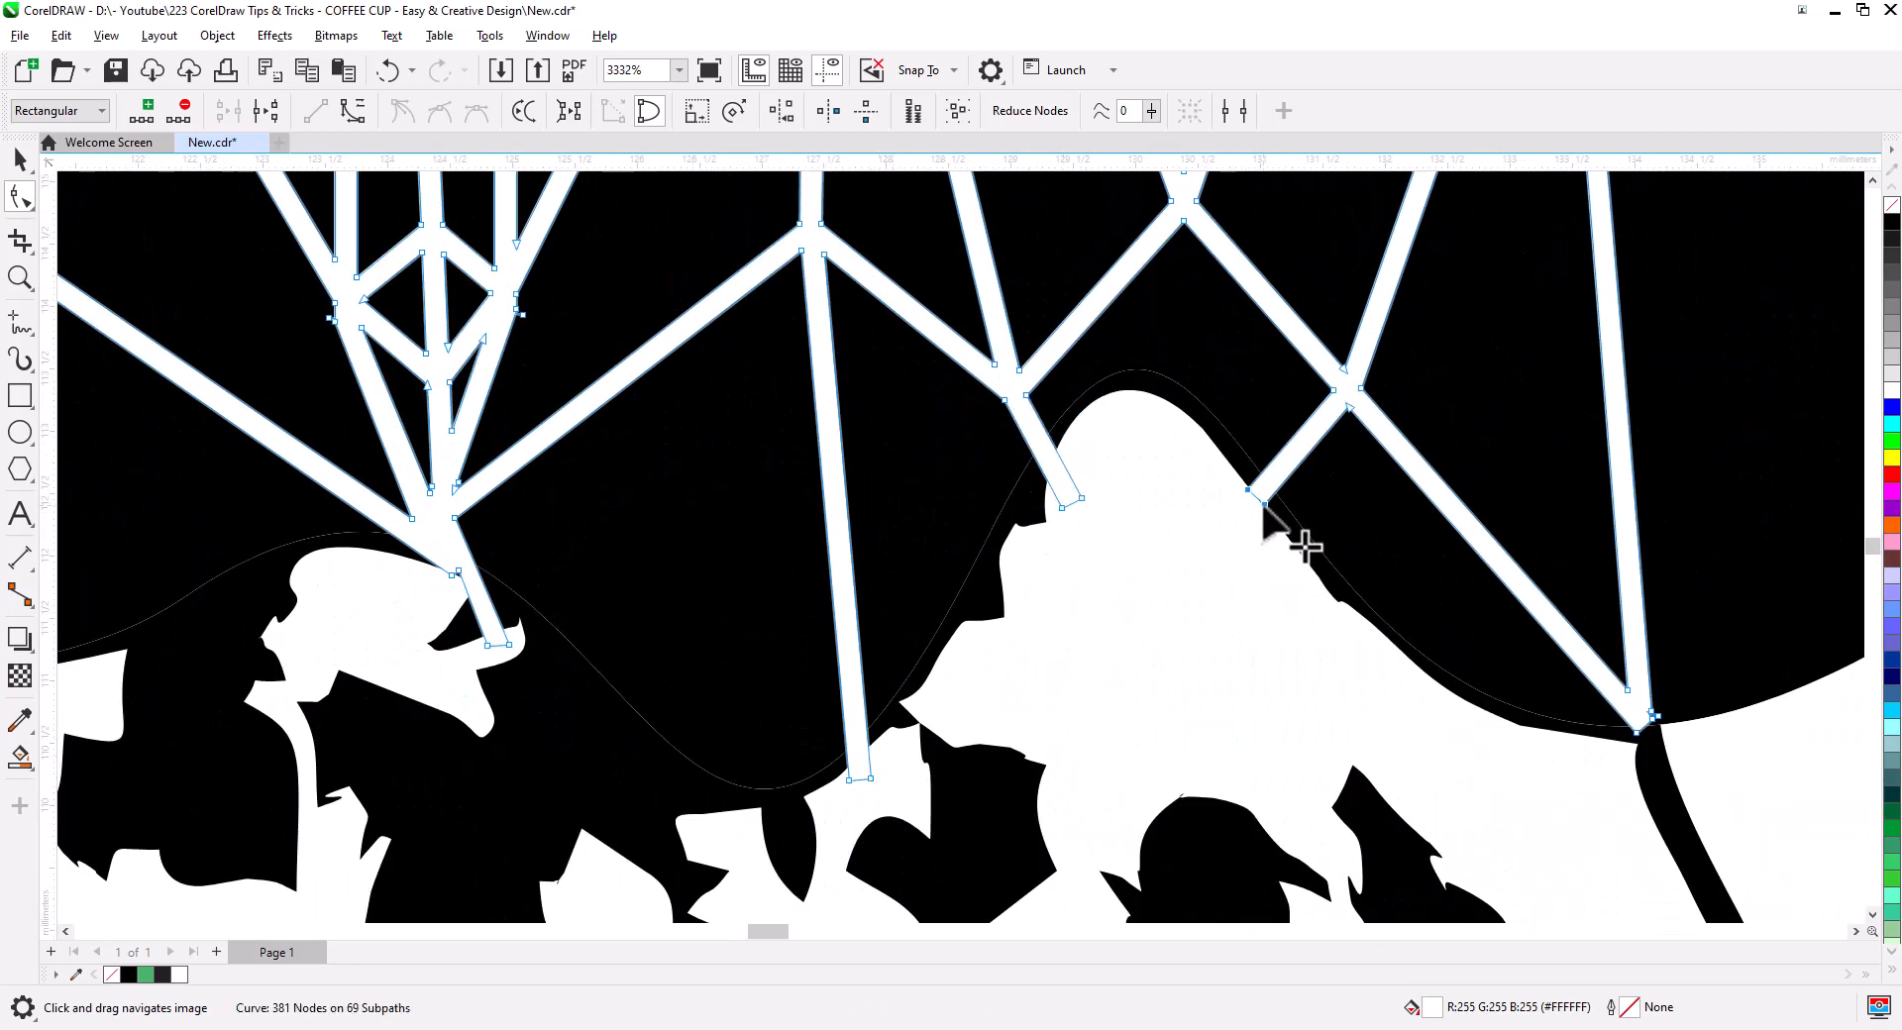
drag(1266, 505, 1250, 522)
drag(1615, 694, 1255, 611)
drag(1268, 635, 1299, 669)
drag(1444, 721, 1266, 662)
scroll(1266, 662, down, 6)
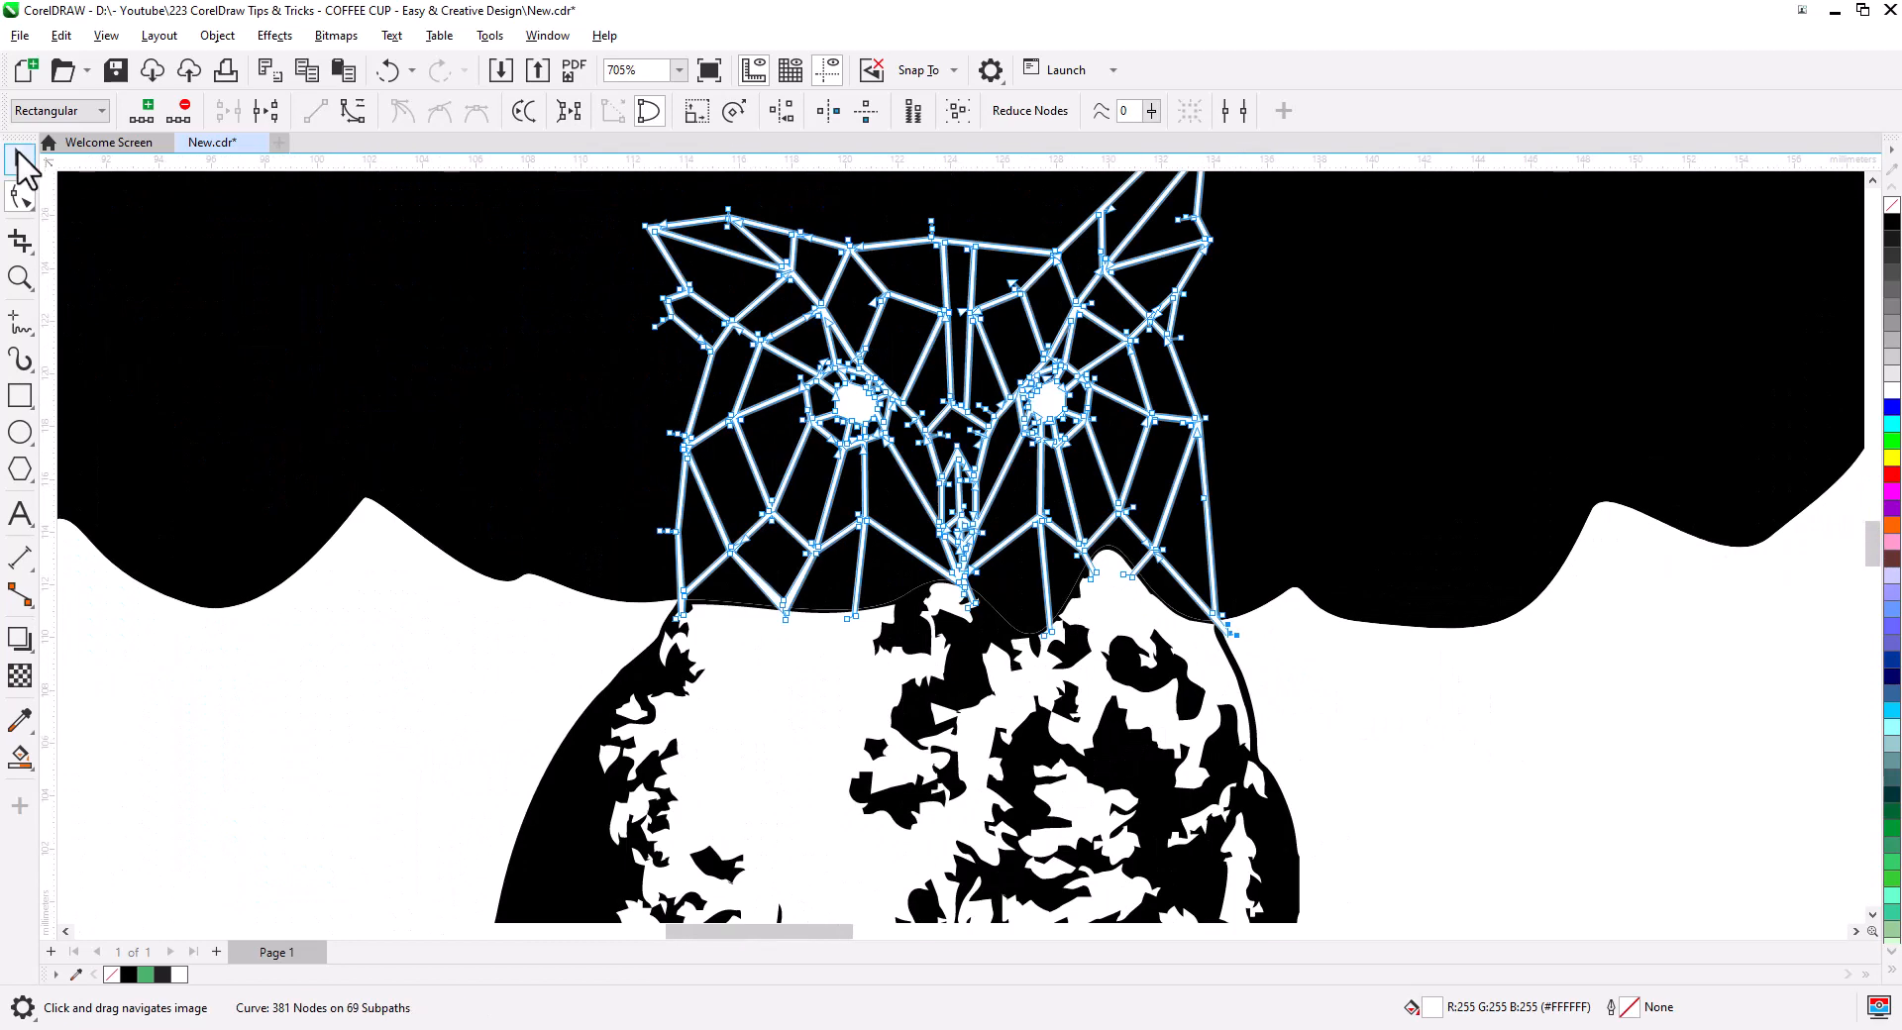
- Draw a tiny circle on a lattice junction and make it white with no outline
click(20, 163)
click(446, 297)
drag(852, 416, 906, 567)
scroll(906, 566, up, 4)
click(20, 433)
drag(654, 375, 500, 644)
click(20, 161)
click(1892, 391)
right_click(1893, 205)
- Copy the white dot onto the first lattice junctions of the owl's head
right_click(619, 573)
right_click(707, 789)
click(565, 691)
drag(498, 644, 606, 878)
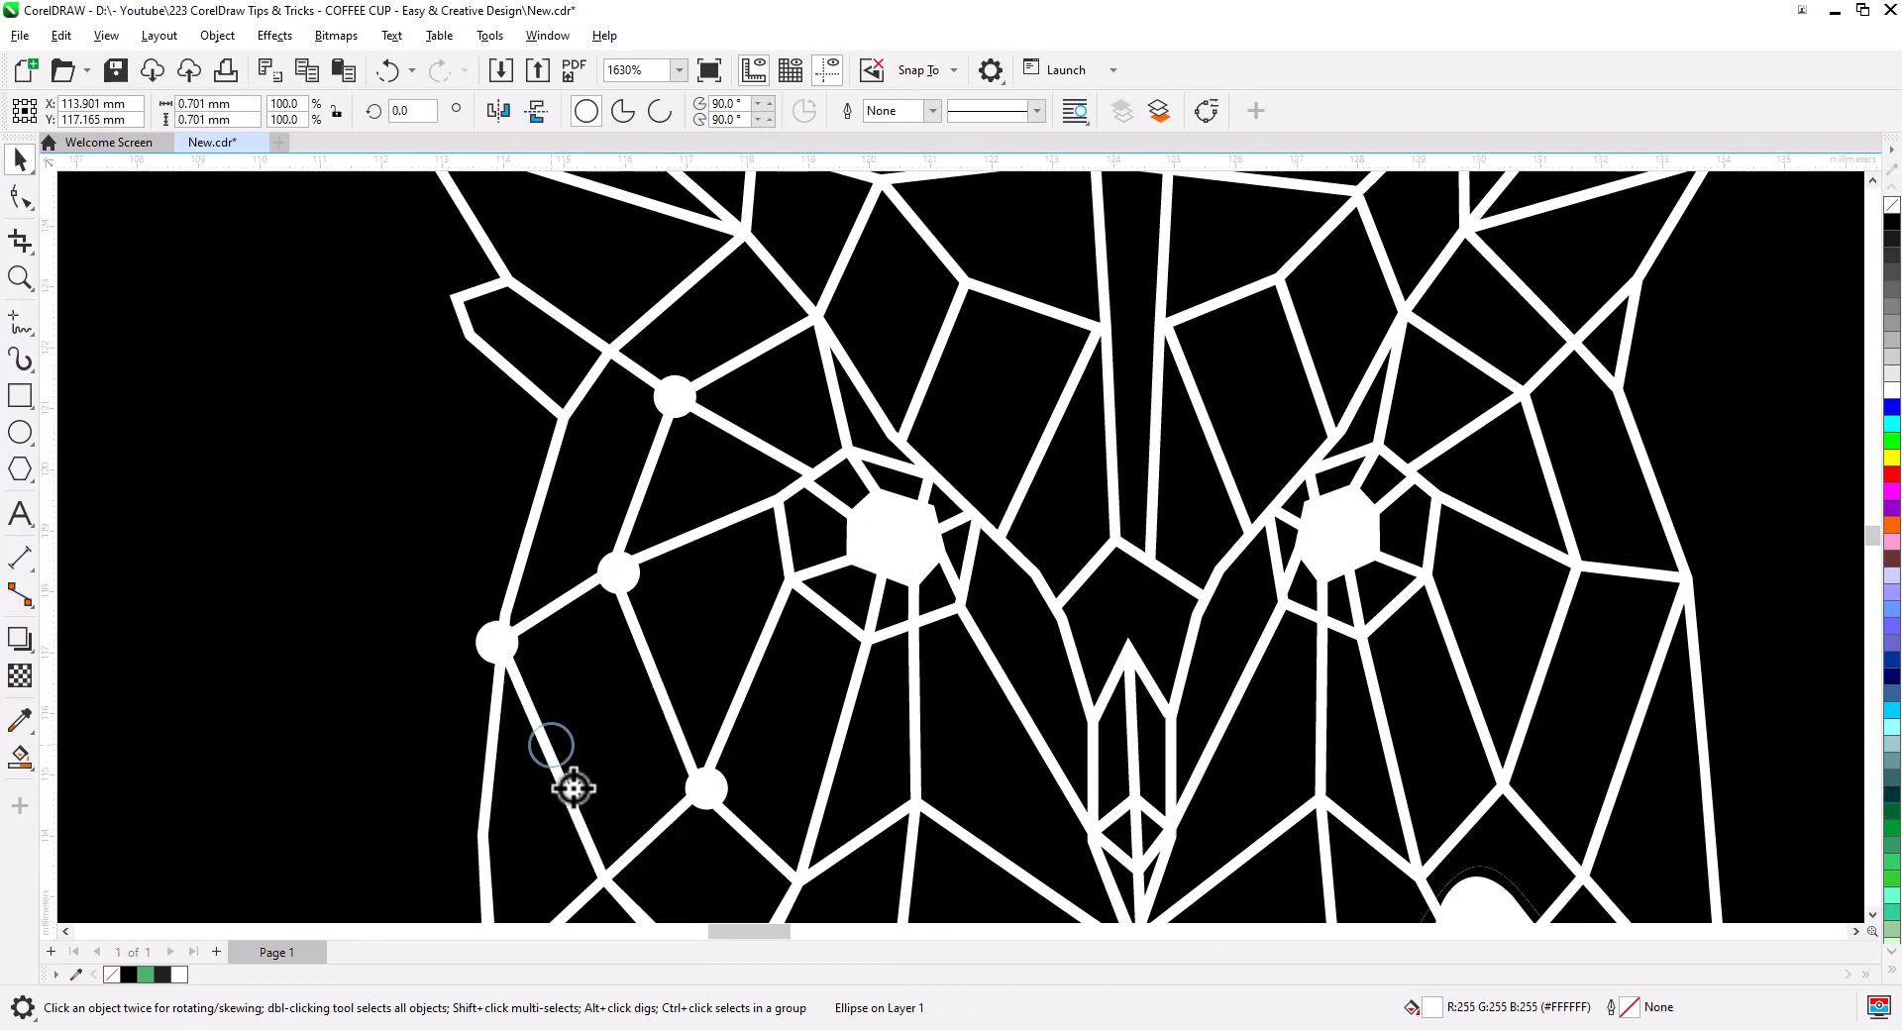
scroll(770, 745, down, 3)
drag(770, 745, 686, 539)
drag(570, 622, 890, 751)
- Place more dot copies on junctions across the lower and middle head
click(555, 736)
click(591, 357)
click(738, 420)
click(742, 477)
click(795, 513)
click(822, 618)
click(969, 711)
scroll(954, 655, up, 2)
- Pull an inner node of the white lattice shape down to meet the dot
click(922, 624)
click(30, 201)
drag(857, 575, 857, 654)
key(space)
double_click(879, 684)
double_click(873, 578)
scroll(872, 577, down, 2)
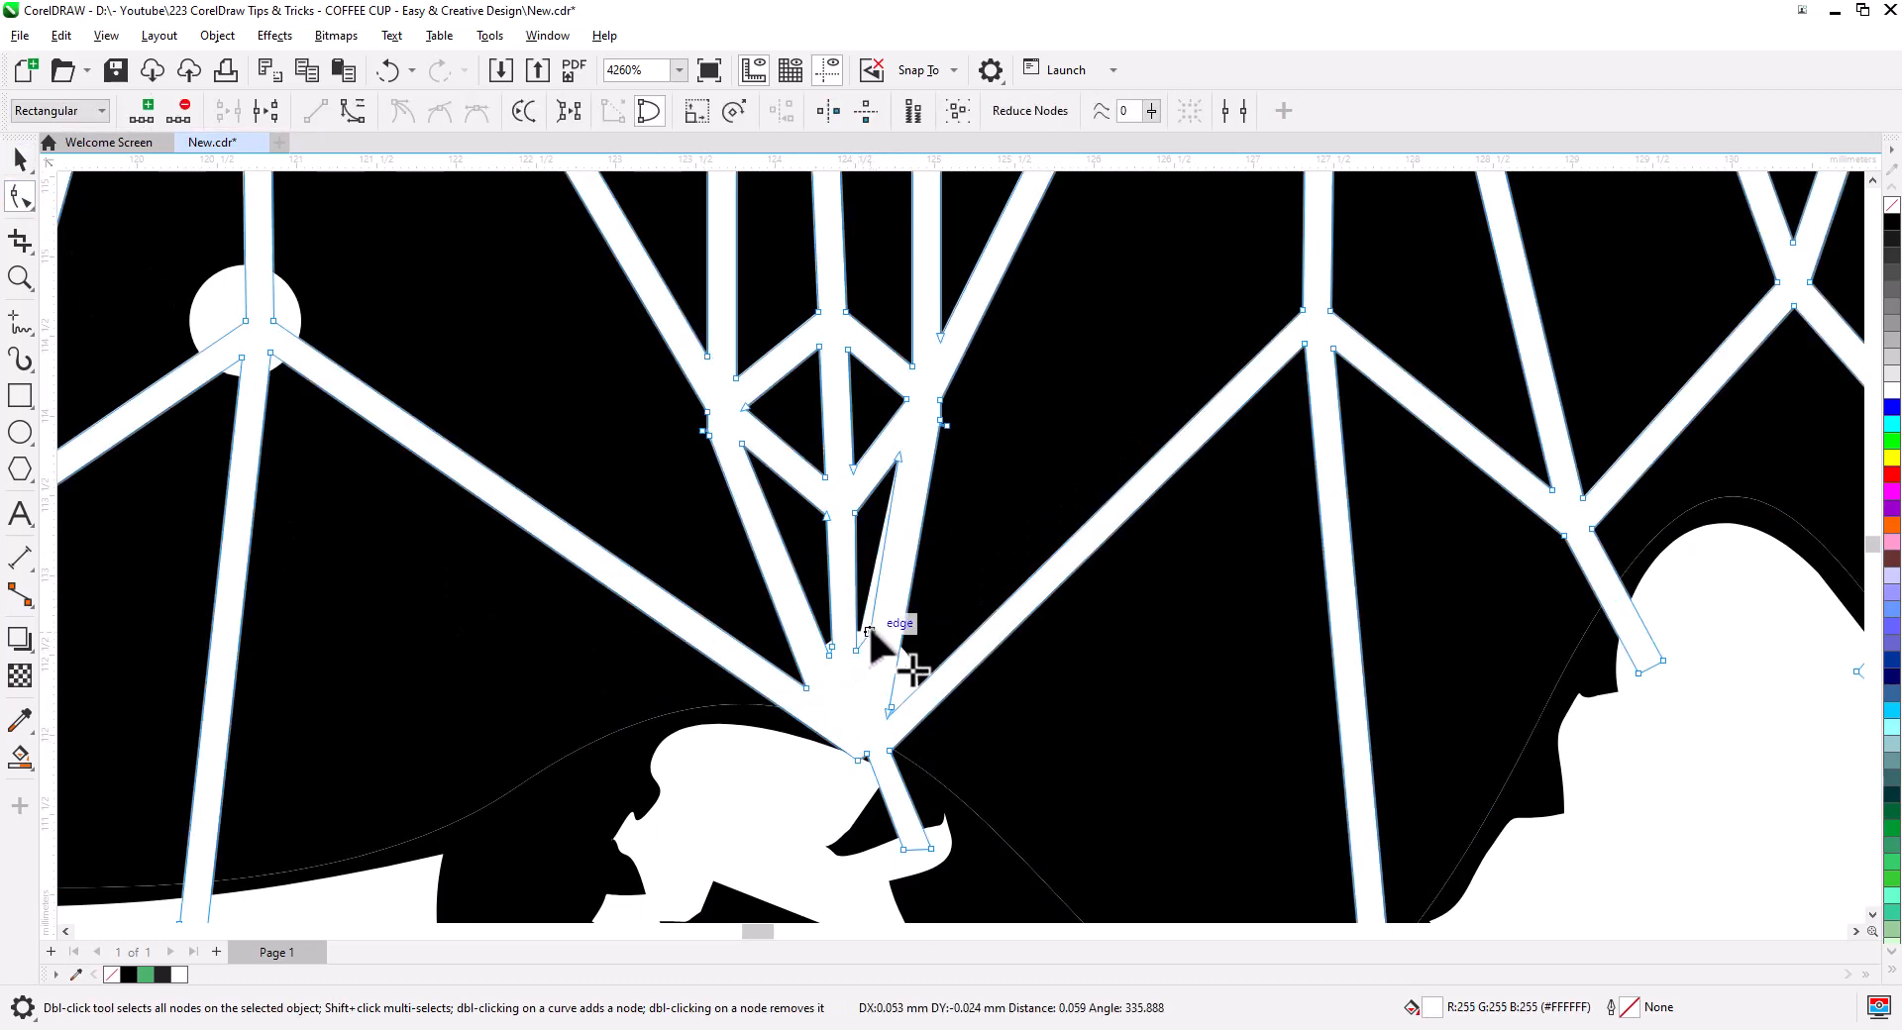
key(space)
- Copy the dot onto the junctions on the centre-right of the lattice, including the corner
click(889, 704)
drag(940, 713, 762, 813)
drag(697, 804, 1088, 456)
click(879, 726)
click(971, 782)
click(1052, 706)
click(983, 455)
drag(956, 406, 1180, 471)
click(1207, 523)
scroll(1112, 677, up, 2)
- Copy the dot onto the row of junctions along the top of the head
drag(970, 541, 1036, 455)
drag(1036, 455, 1083, 407)
drag(1082, 407, 728, 395)
click(1022, 363)
click(852, 398)
click(568, 405)
drag(823, 347, 343, 312)
click(434, 434)
click(371, 361)
scroll(385, 486, down, 2)
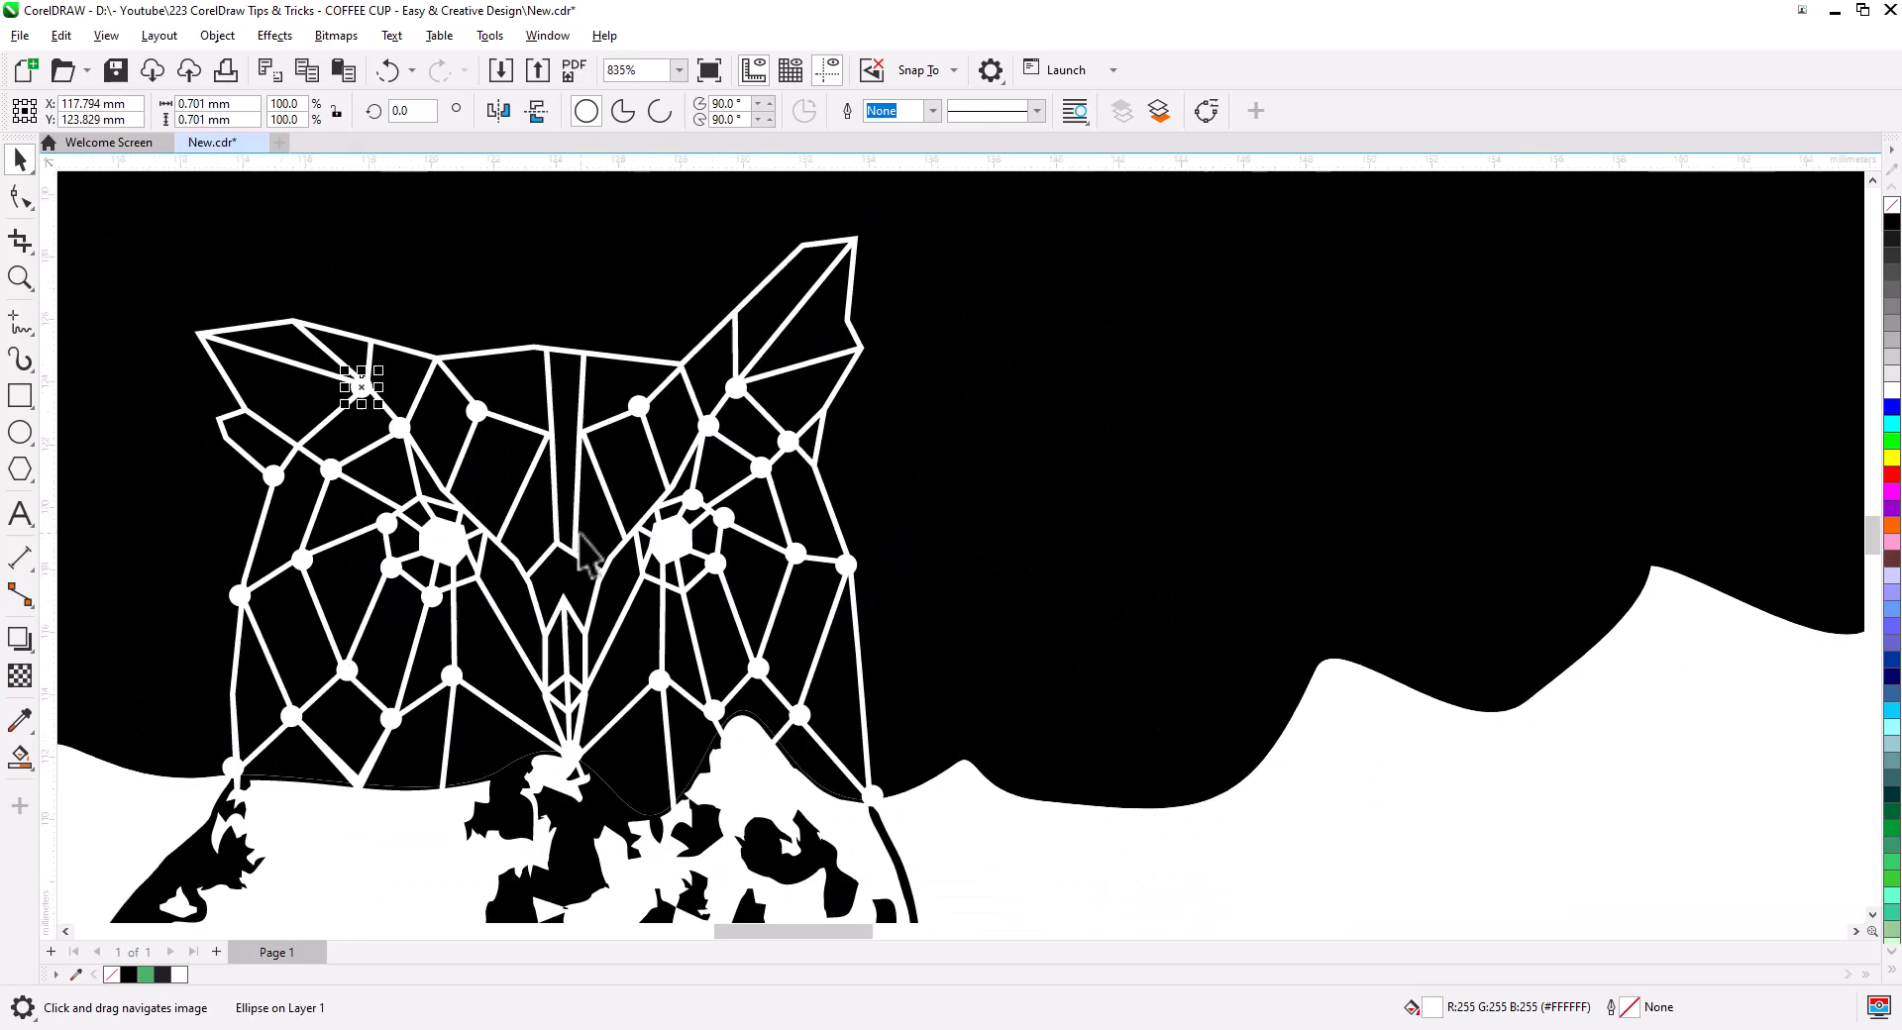
scroll(233, 238, up, 3)
- Add dot copies on the outer left and right junctions out to the ear tips
drag(518, 578, 1366, 399)
click(1394, 448)
drag(1366, 399, 1539, 742)
click(1658, 284)
click(1676, 535)
click(1568, 792)
drag(1540, 741, 146, 449)
click(269, 668)
click(173, 498)
drag(147, 449, 305, 454)
click(563, 512)
scroll(564, 512, down, 3)
scroll(961, 674, up, 2)
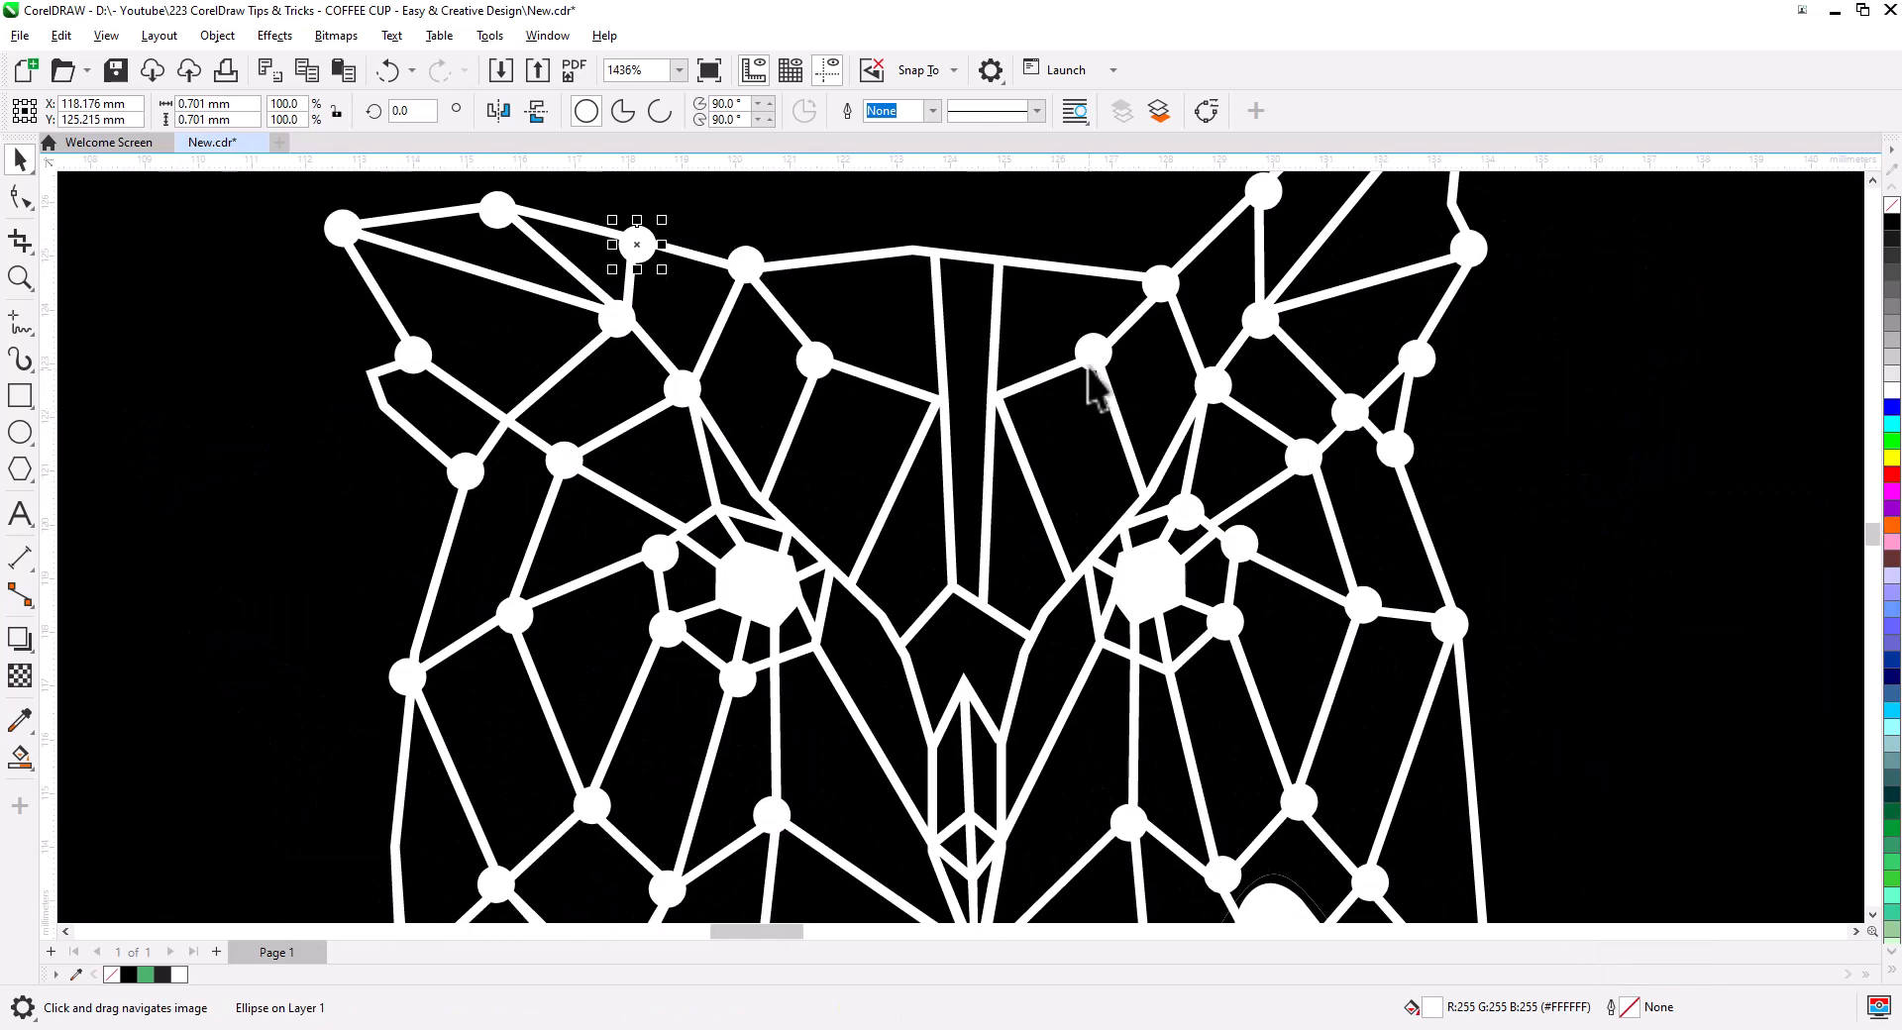
- Fill the remaining central junctions with dot copies
click(1088, 636)
drag(1090, 364, 818, 642)
click(893, 632)
click(838, 691)
drag(818, 644, 1097, 646)
click(1116, 695)
drag(1099, 648, 1172, 671)
click(1183, 721)
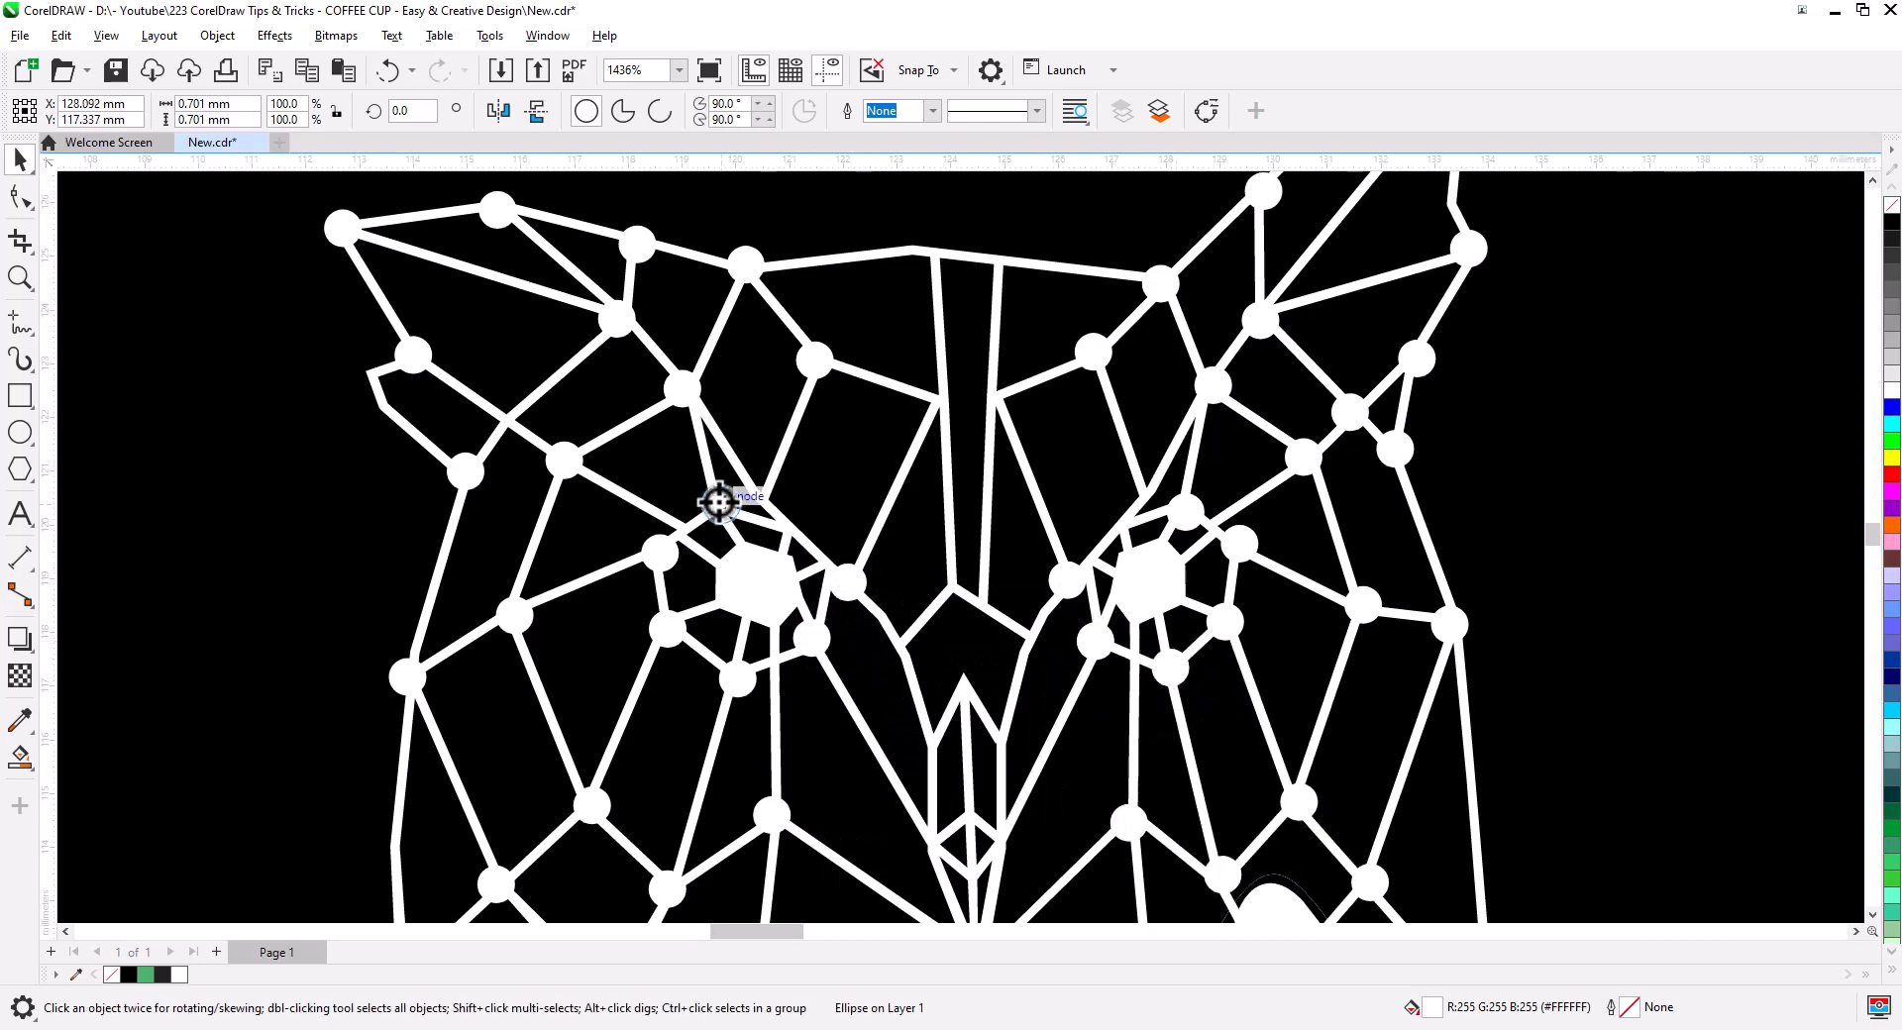
scroll(722, 509, down, 3)
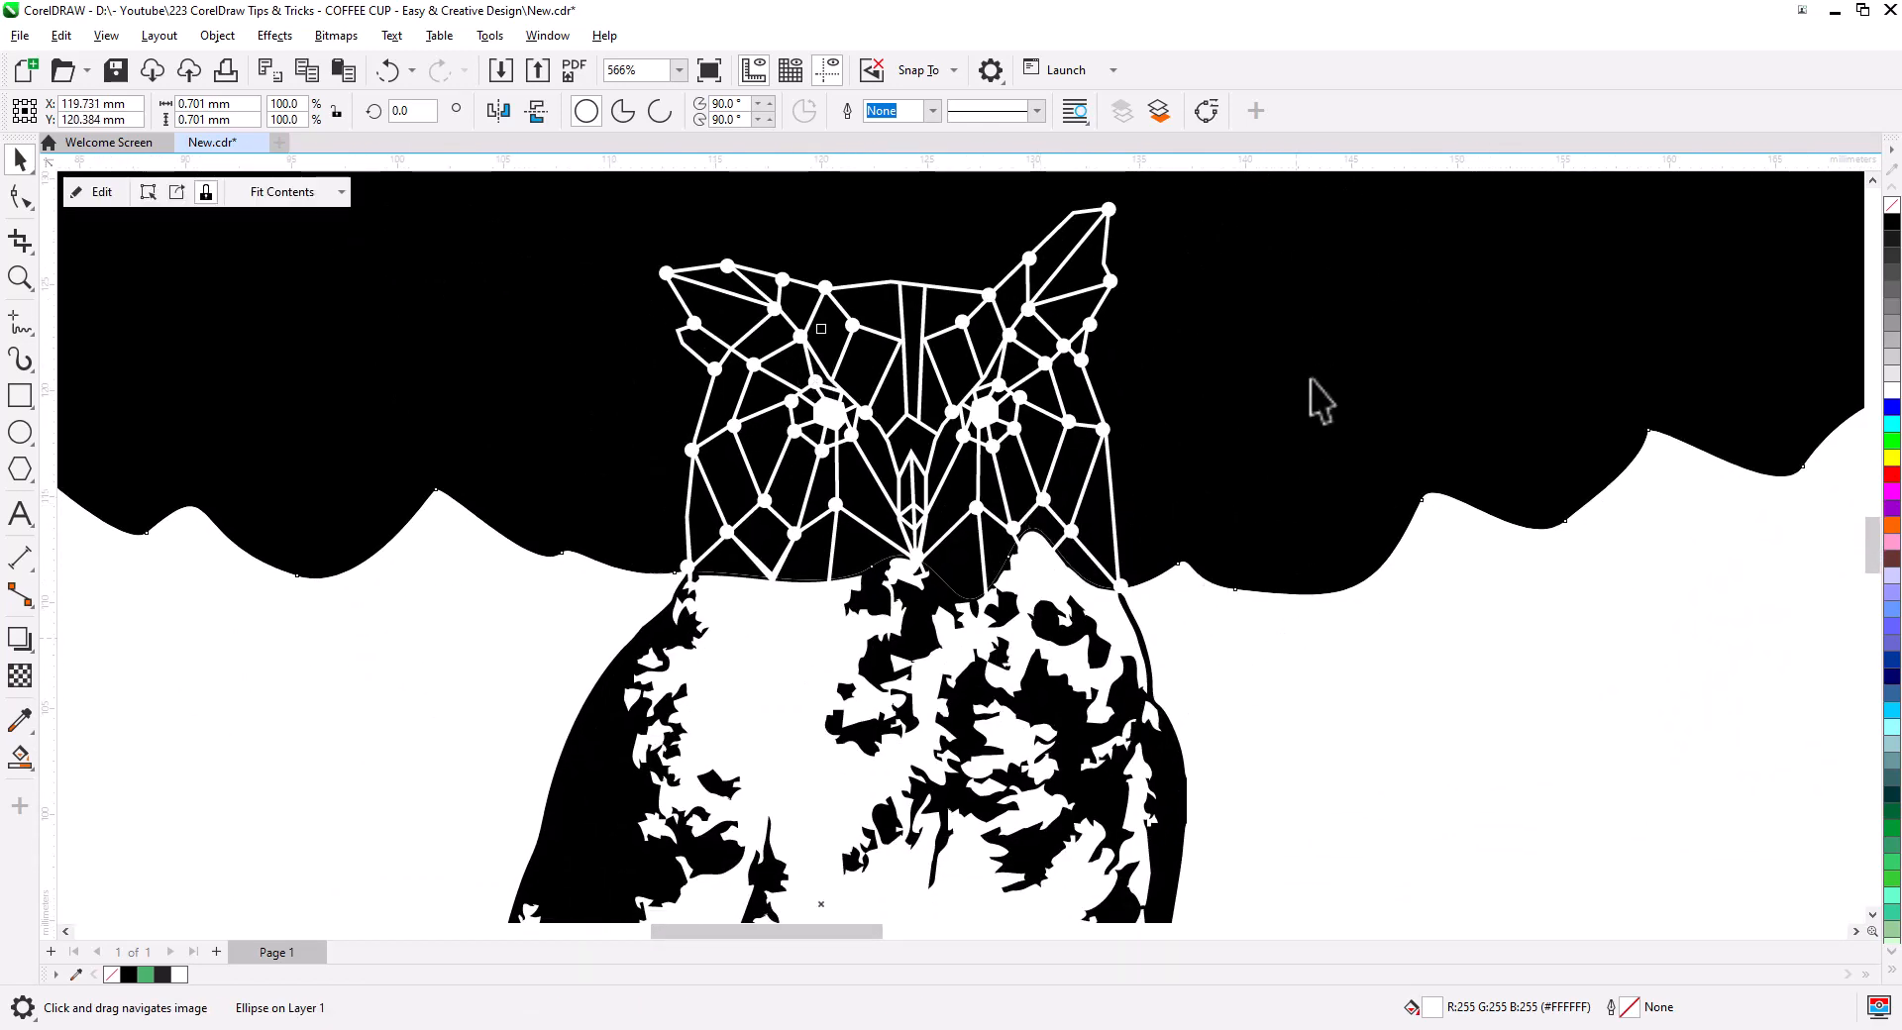
- Draw a 220 × 85 mm rectangle around the entire cup-wrap design
click(1215, 450)
scroll(1235, 612, down, 3)
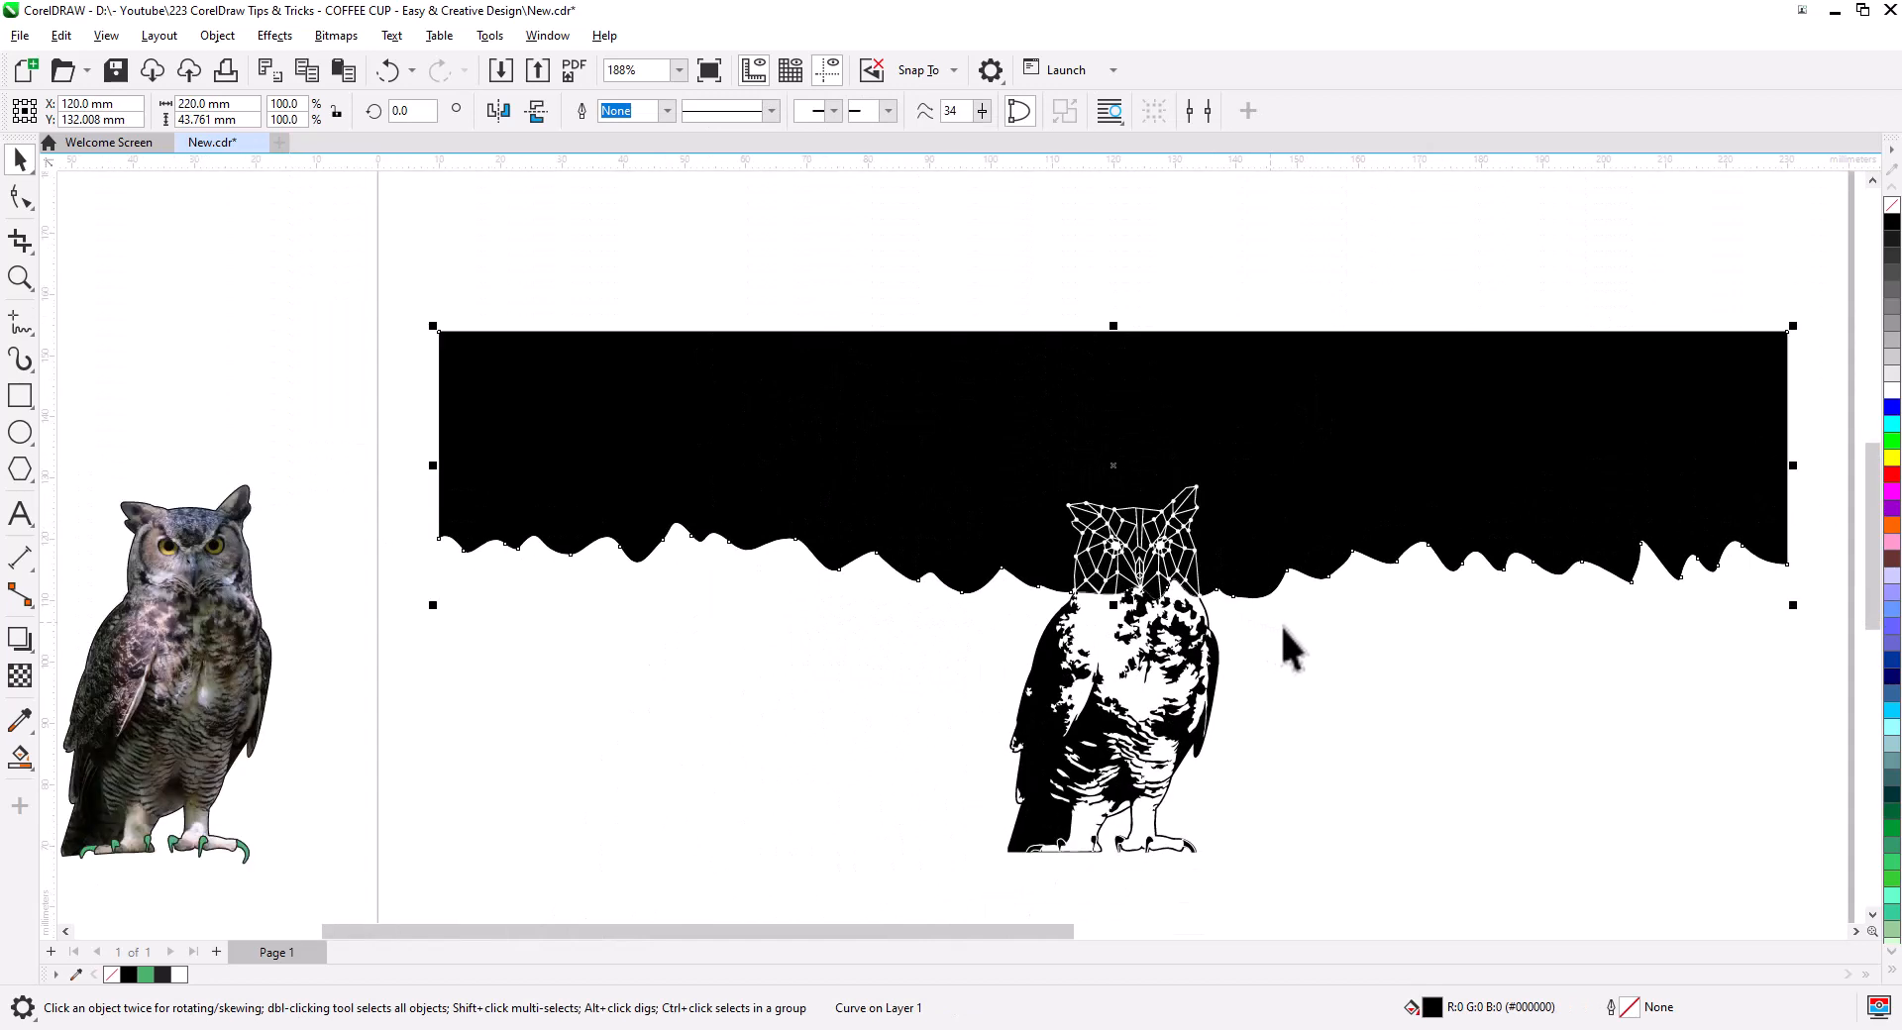
drag(1269, 556, 1107, 569)
click(866, 305)
click(818, 422)
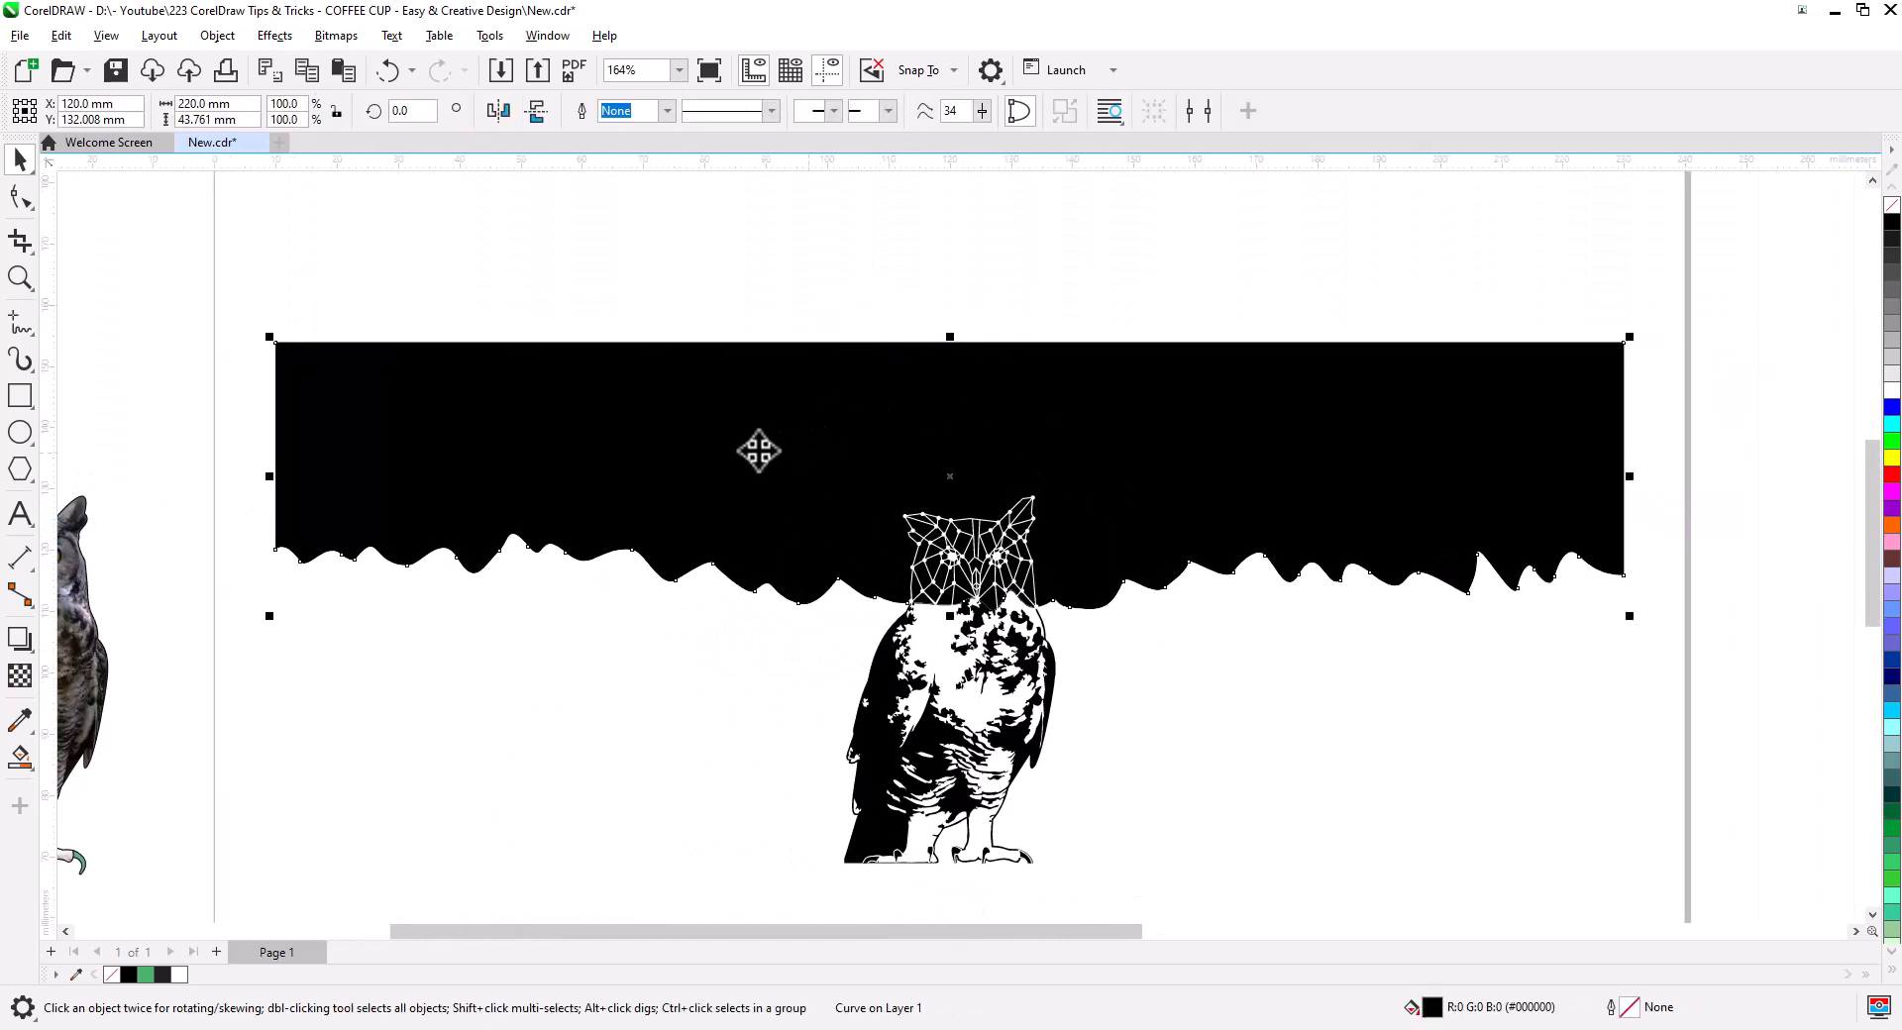
click(739, 224)
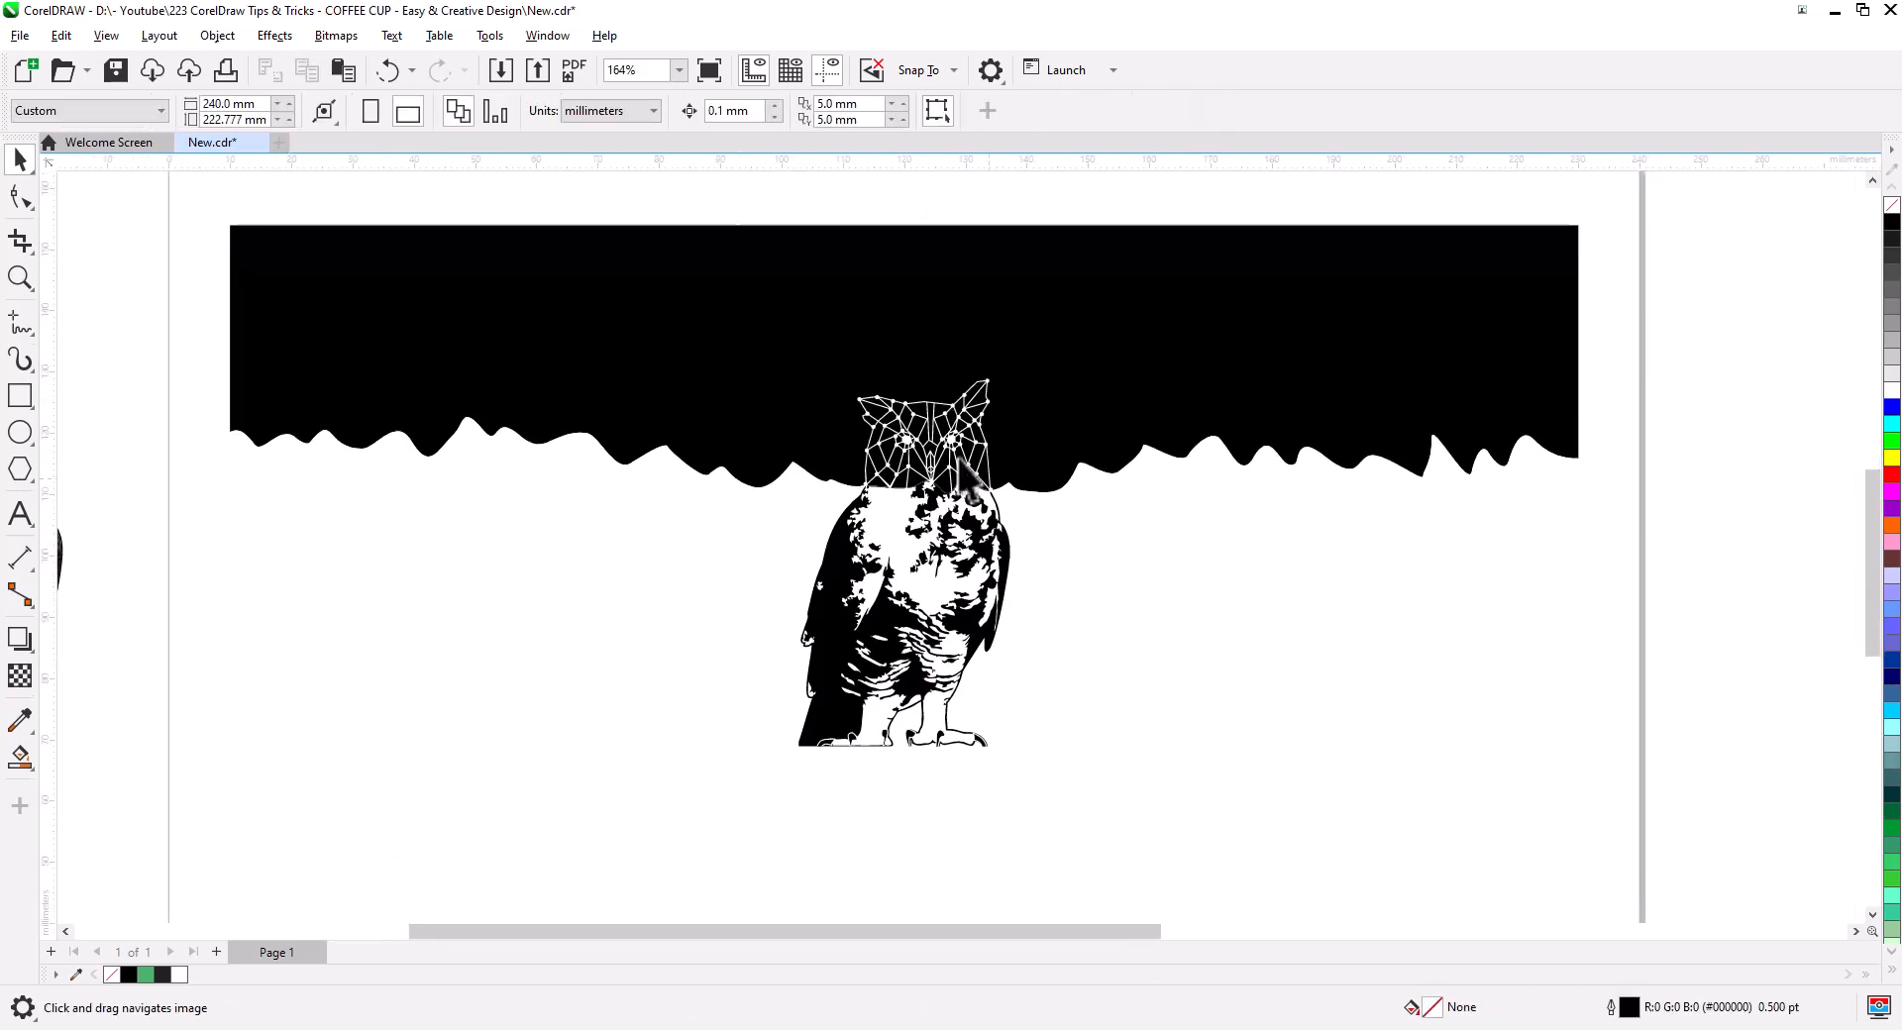
click(1150, 581)
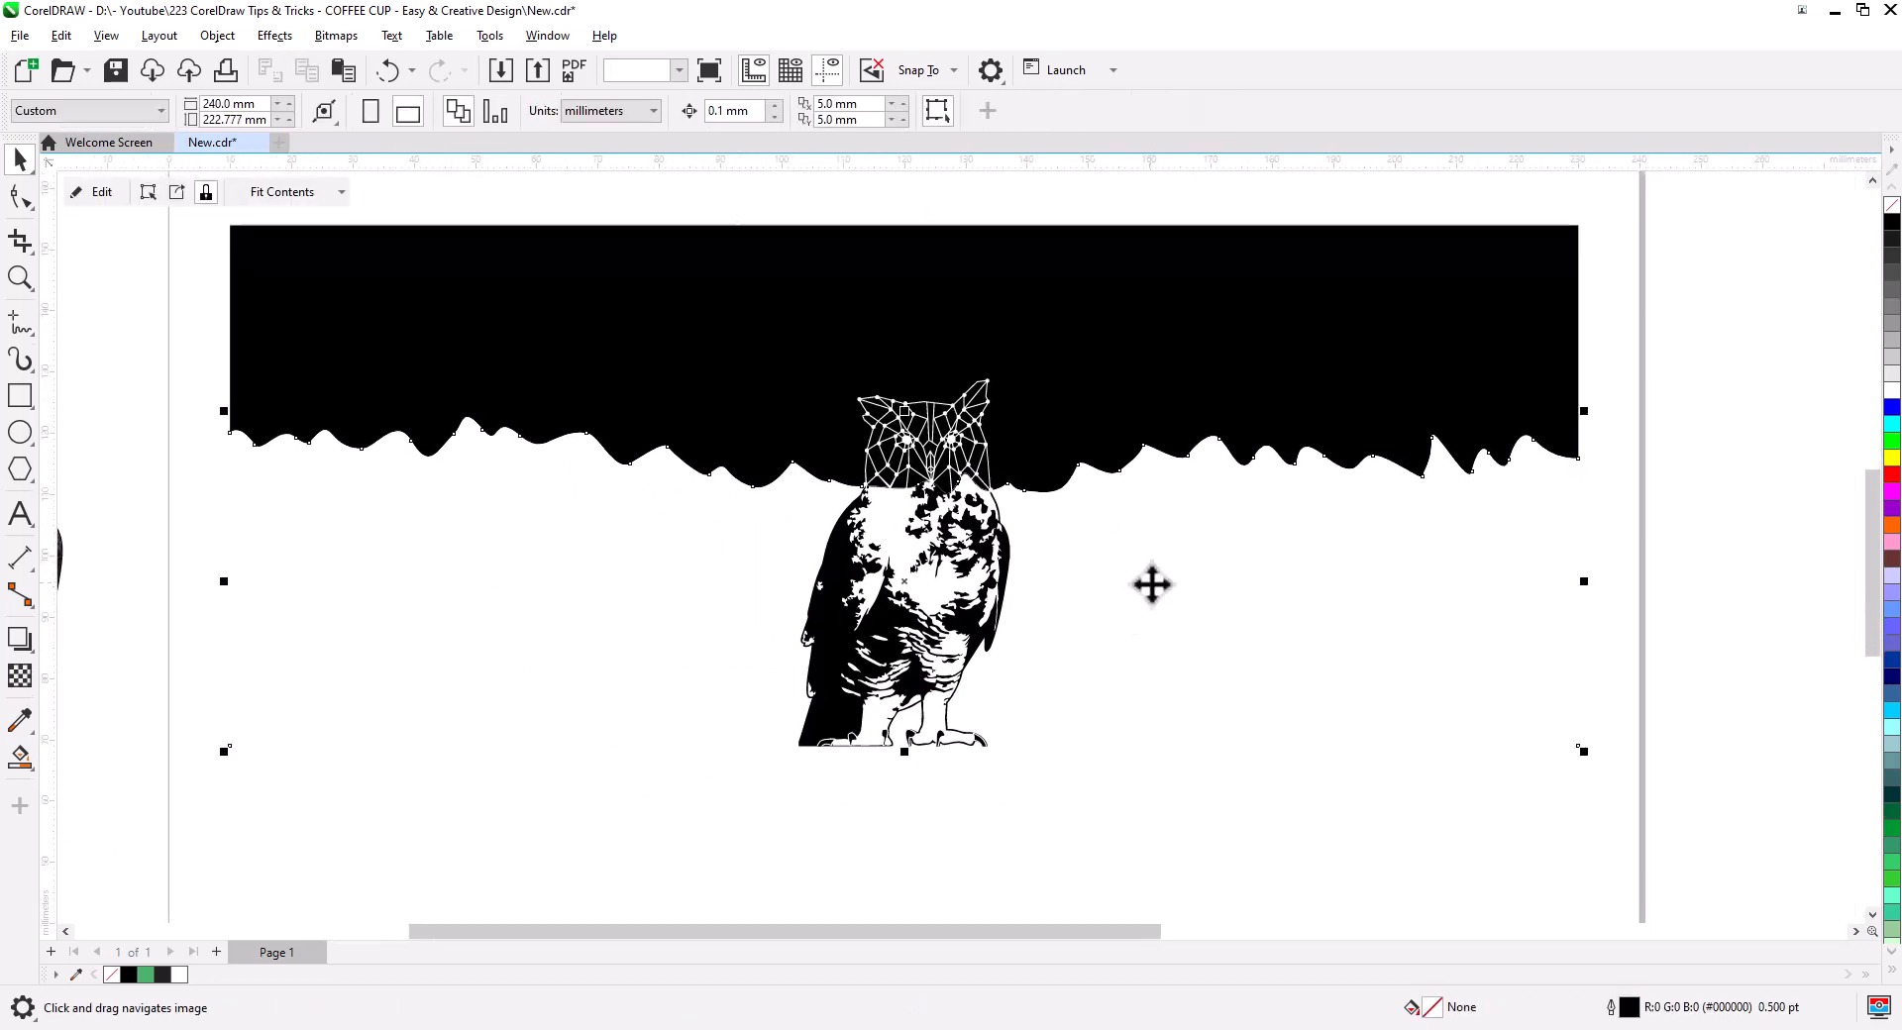
click(22, 393)
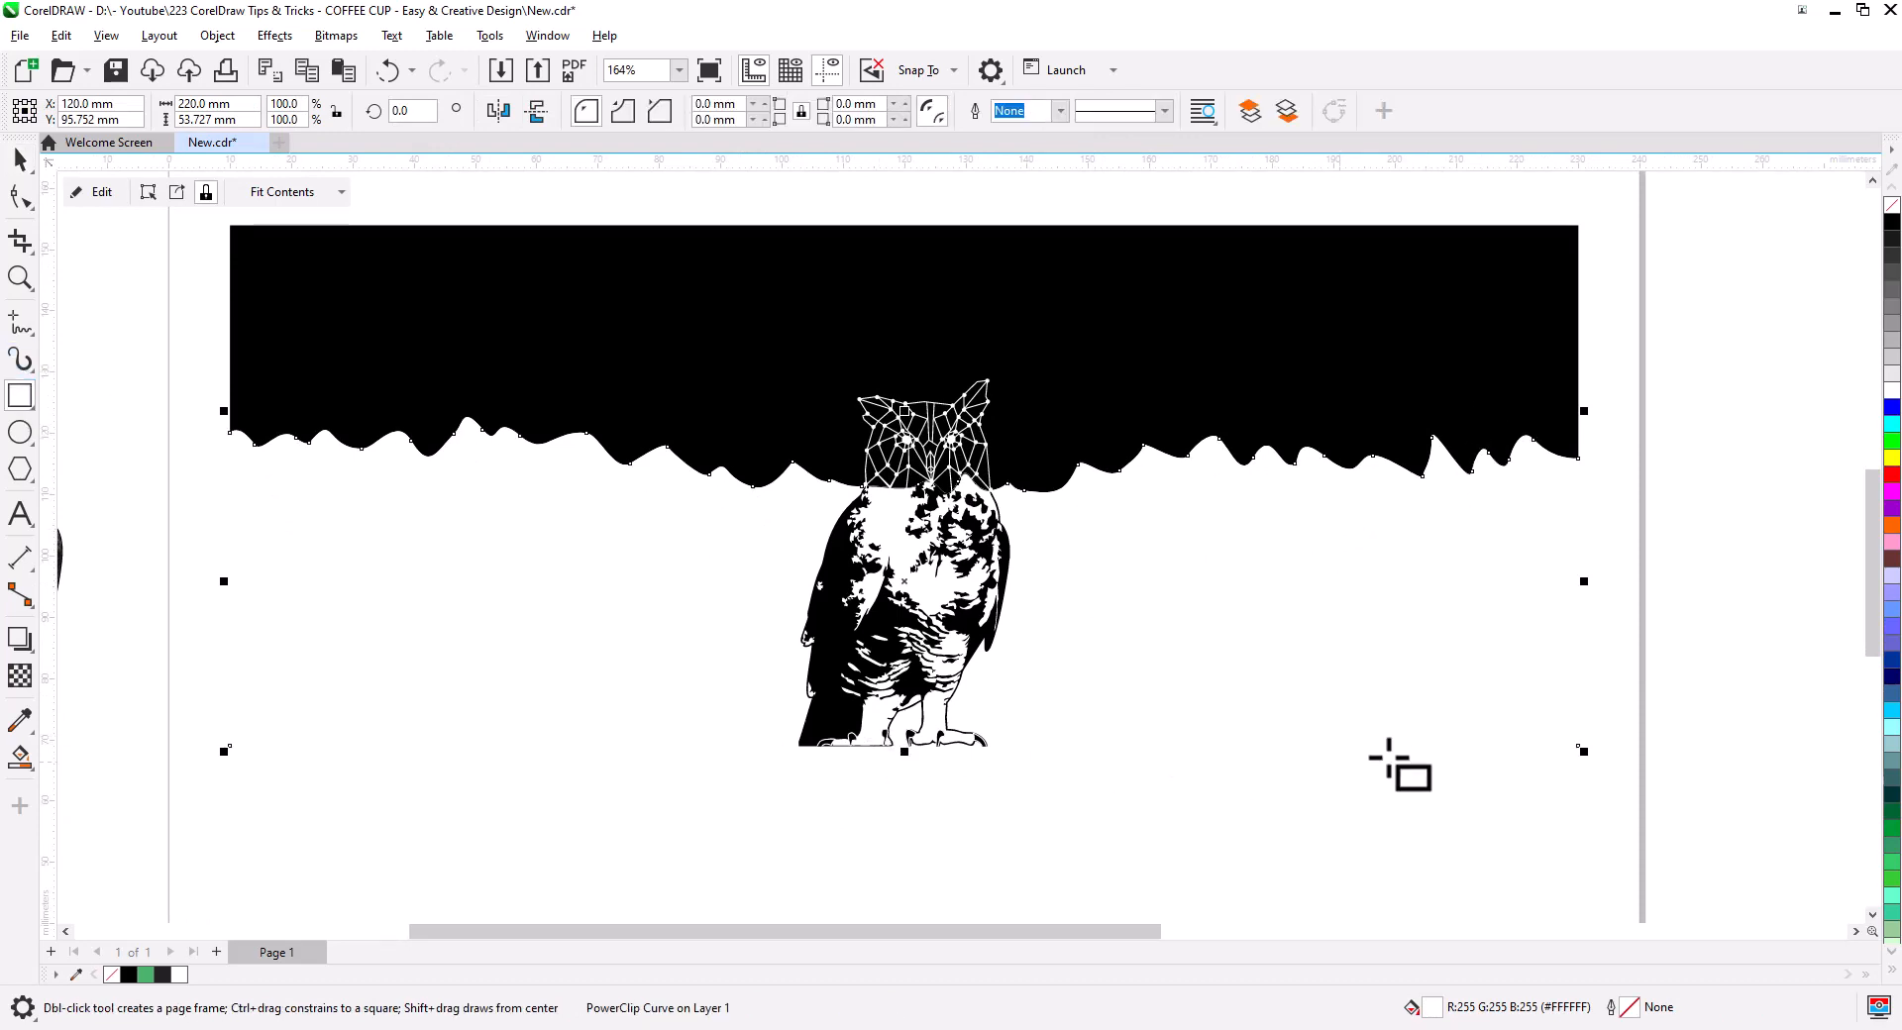
drag(1577, 749, 229, 226)
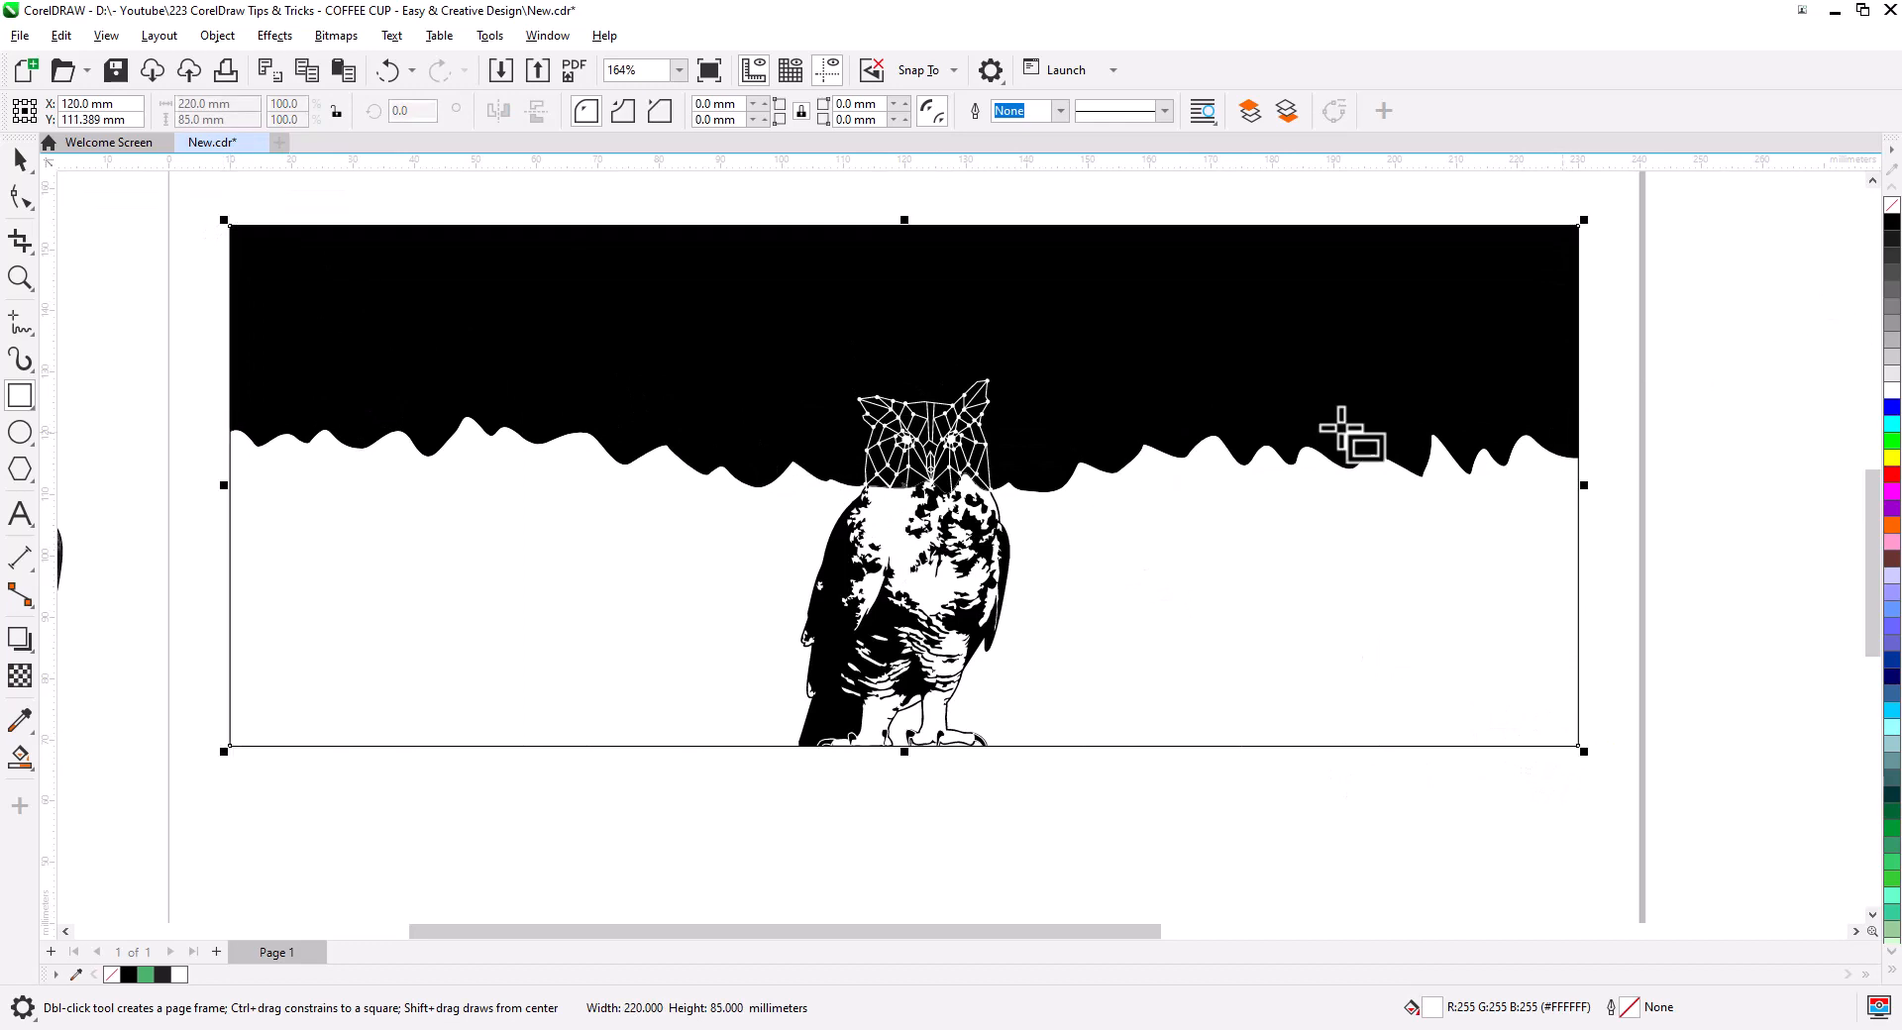
click(21, 169)
click(921, 790)
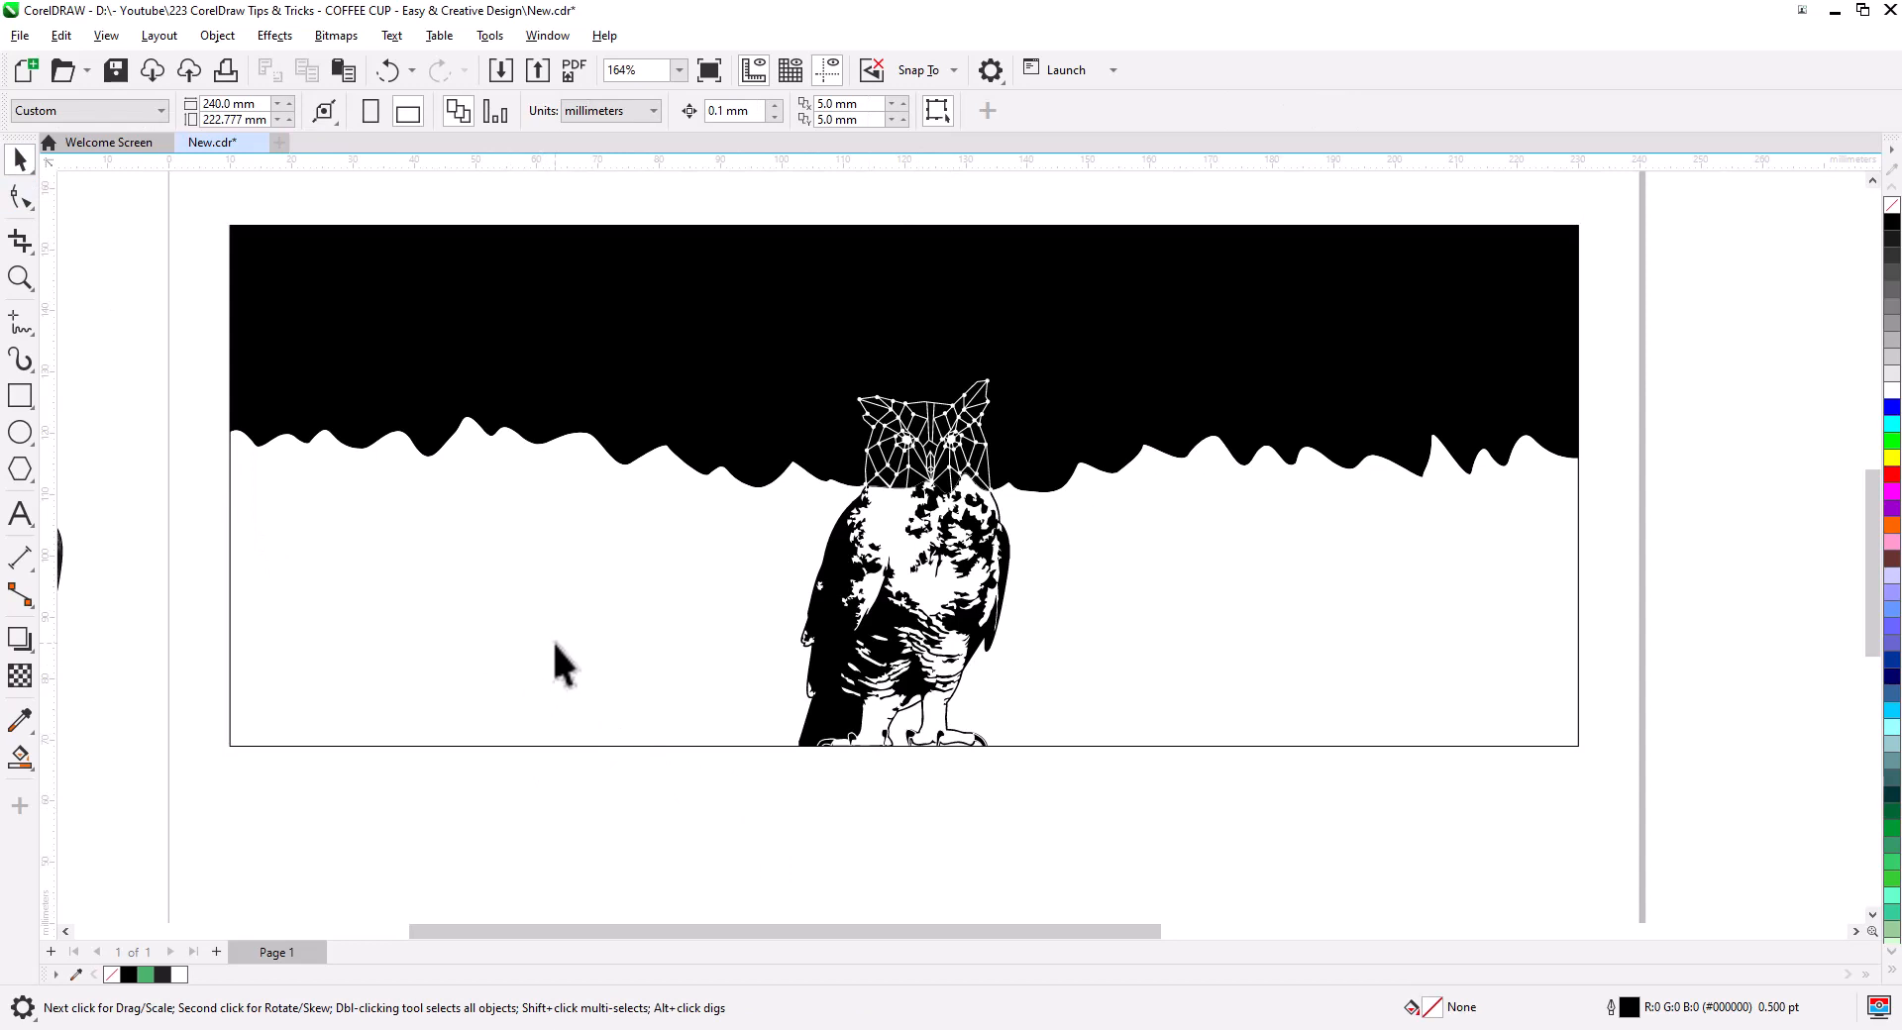
- Copy the DAY & NIGHT Coffee title onto the cup and enlarge it left of the owl
drag(554, 628, 940, 698)
drag(490, 560, 733, 619)
click(358, 483)
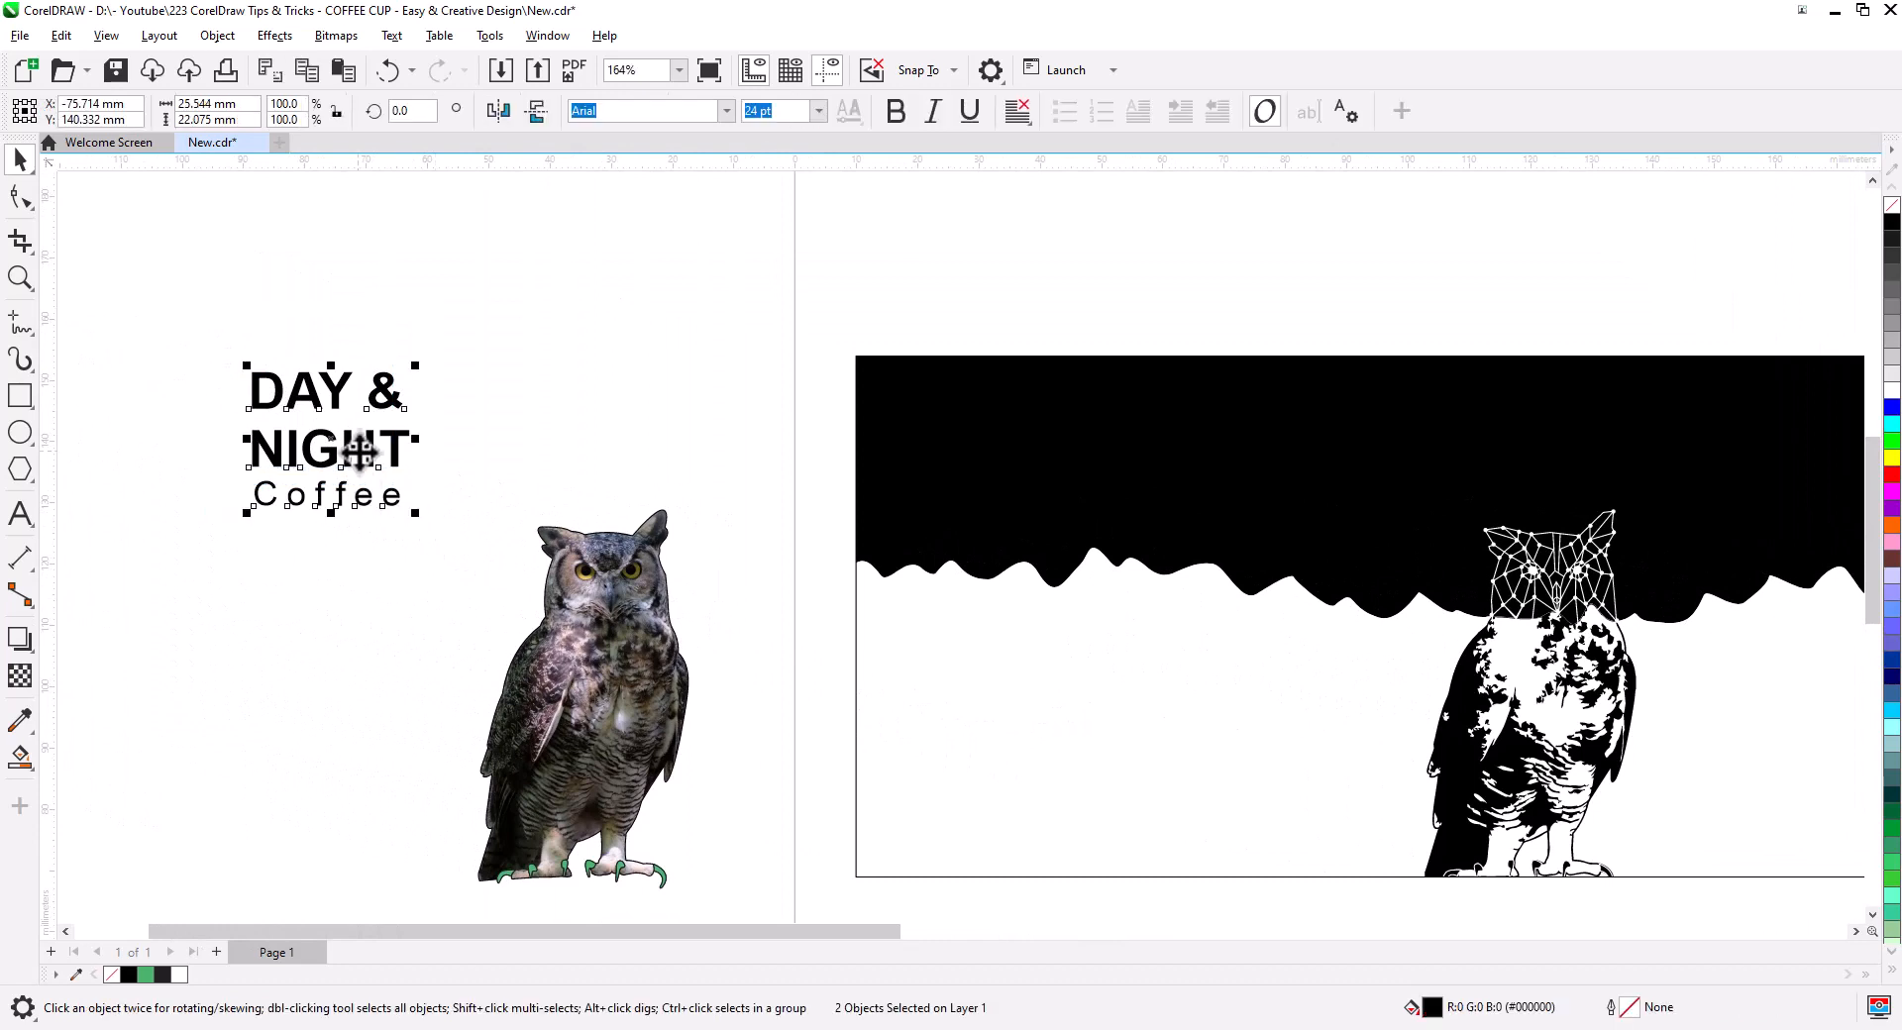
drag(359, 451, 1261, 721)
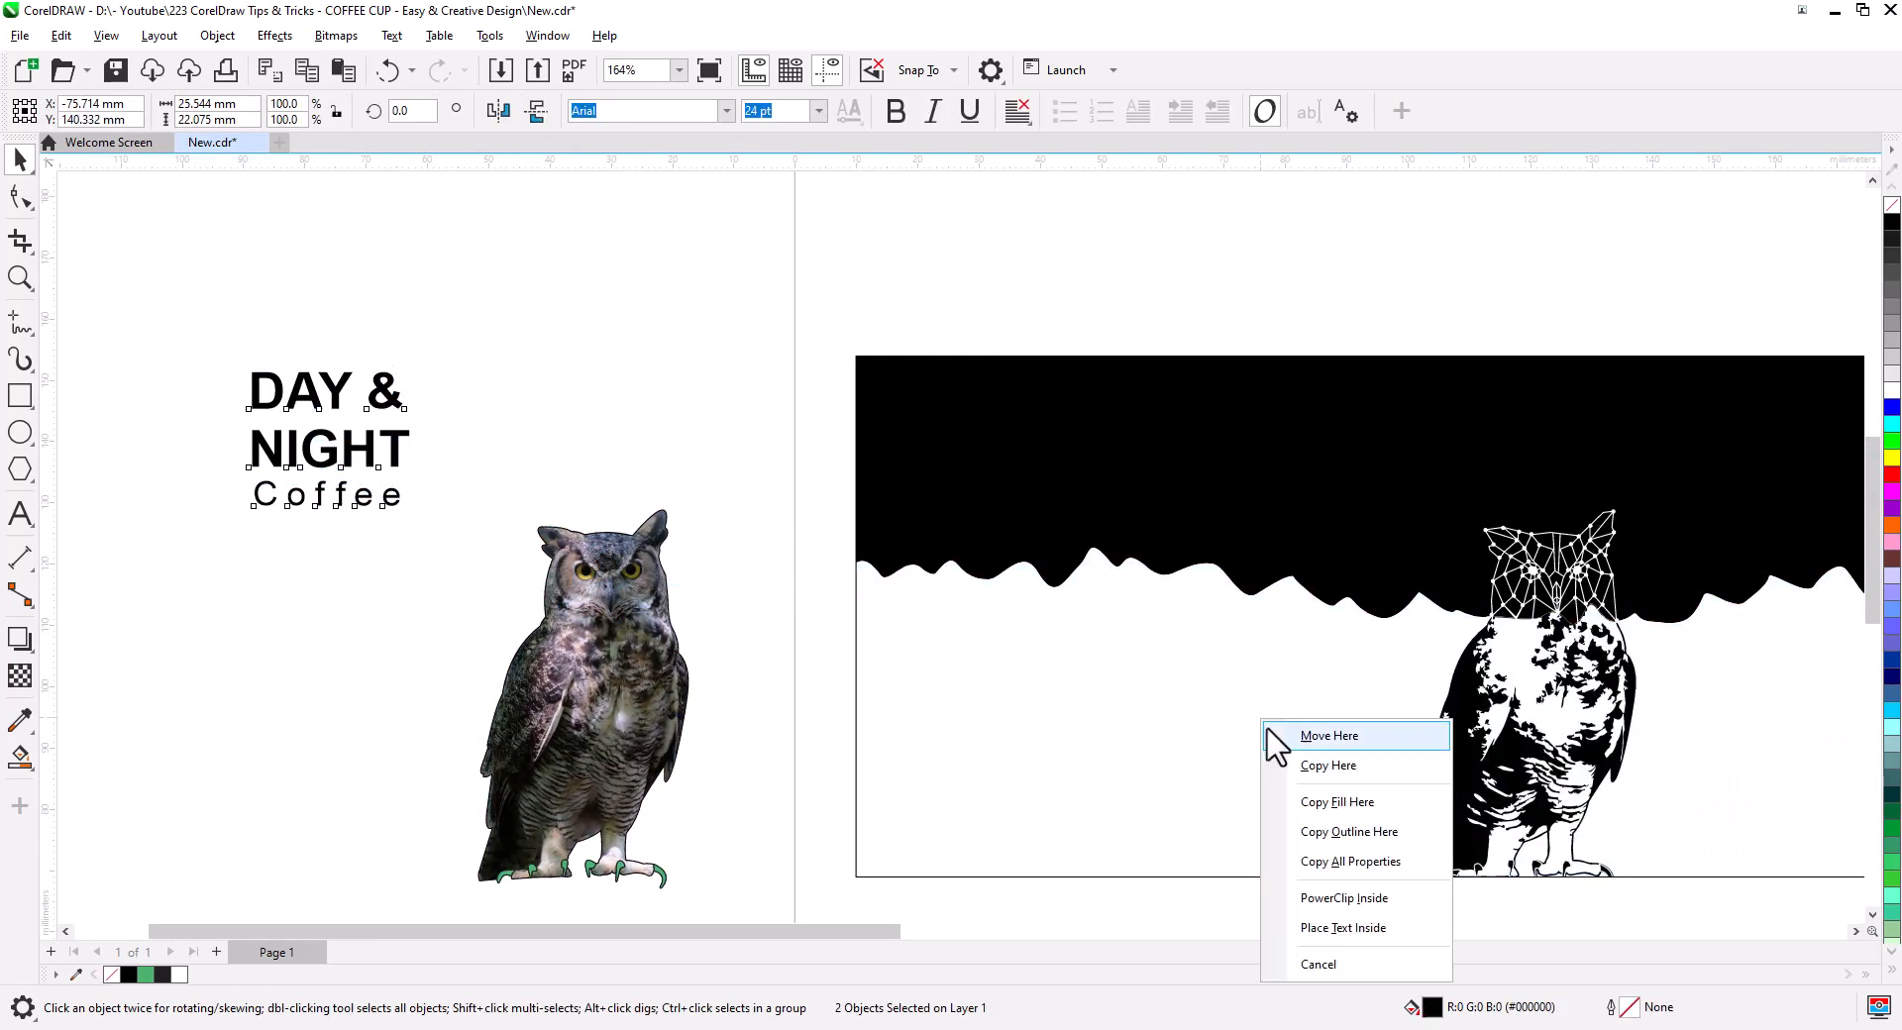
click(1327, 769)
drag(1326, 783, 837, 730)
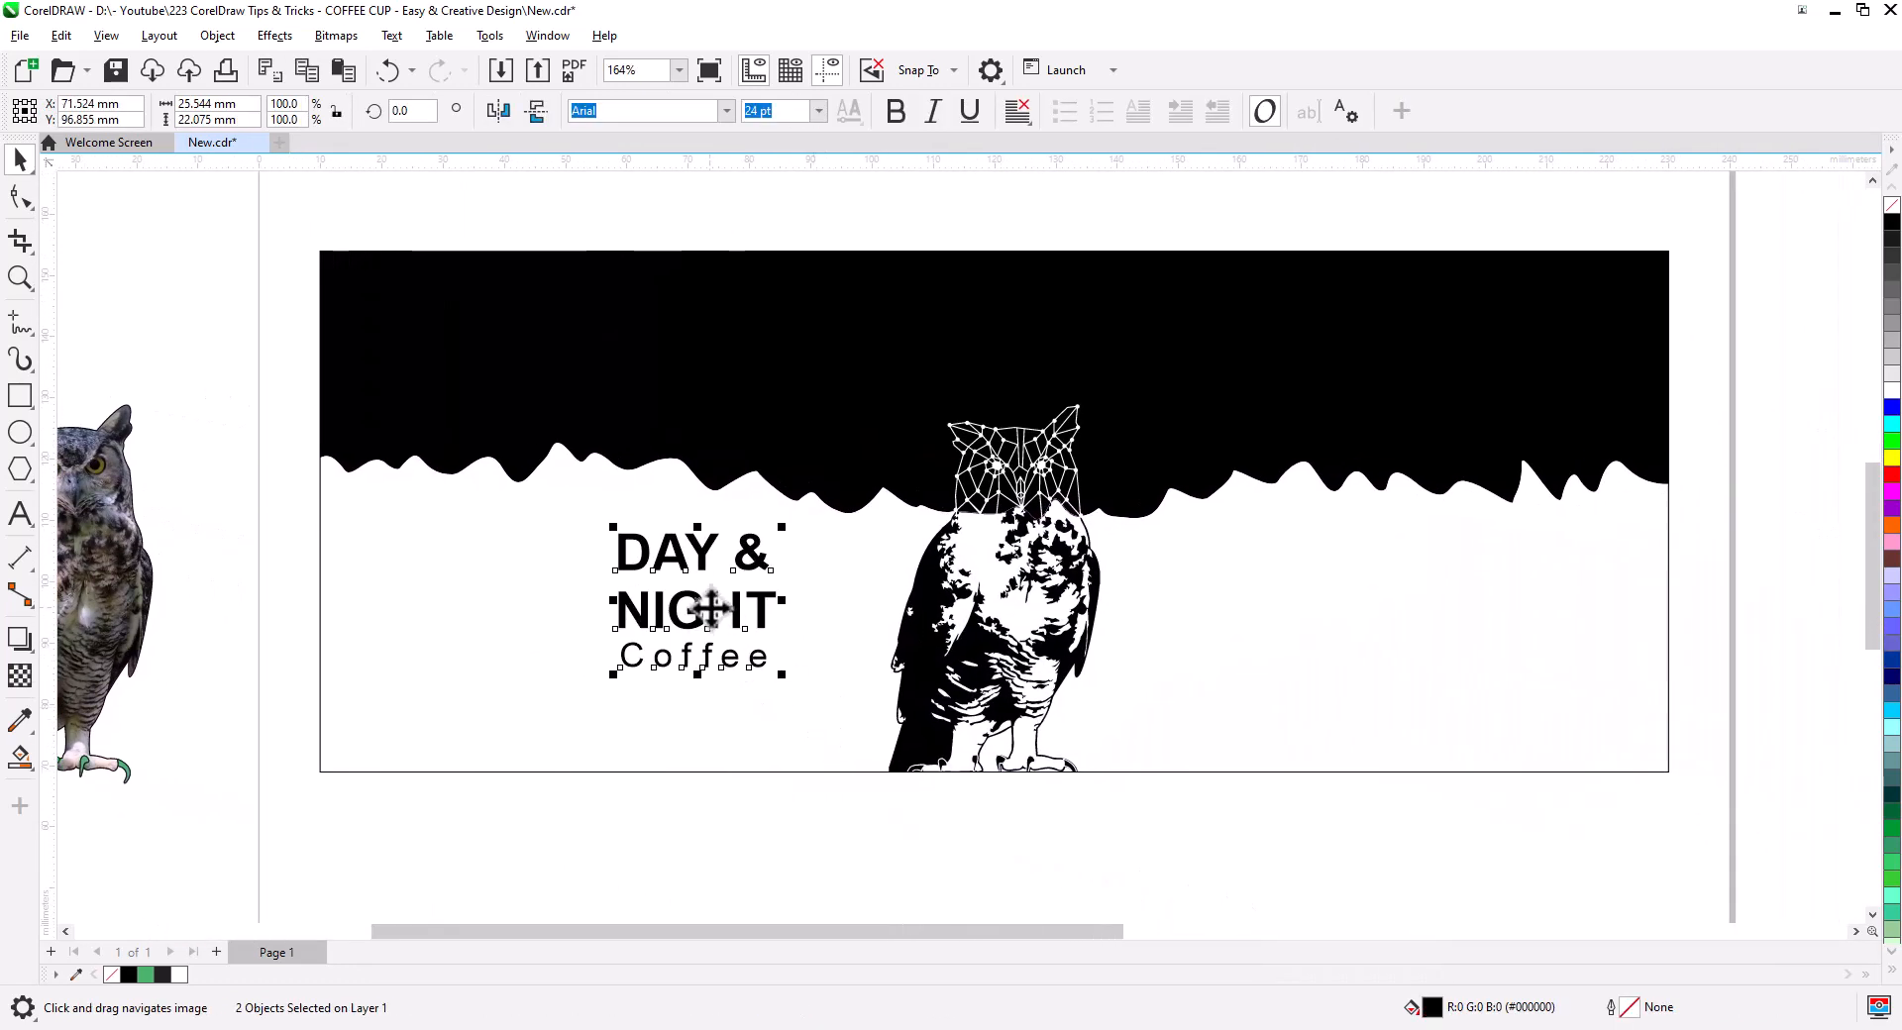
drag(607, 528, 552, 476)
drag(657, 555, 628, 540)
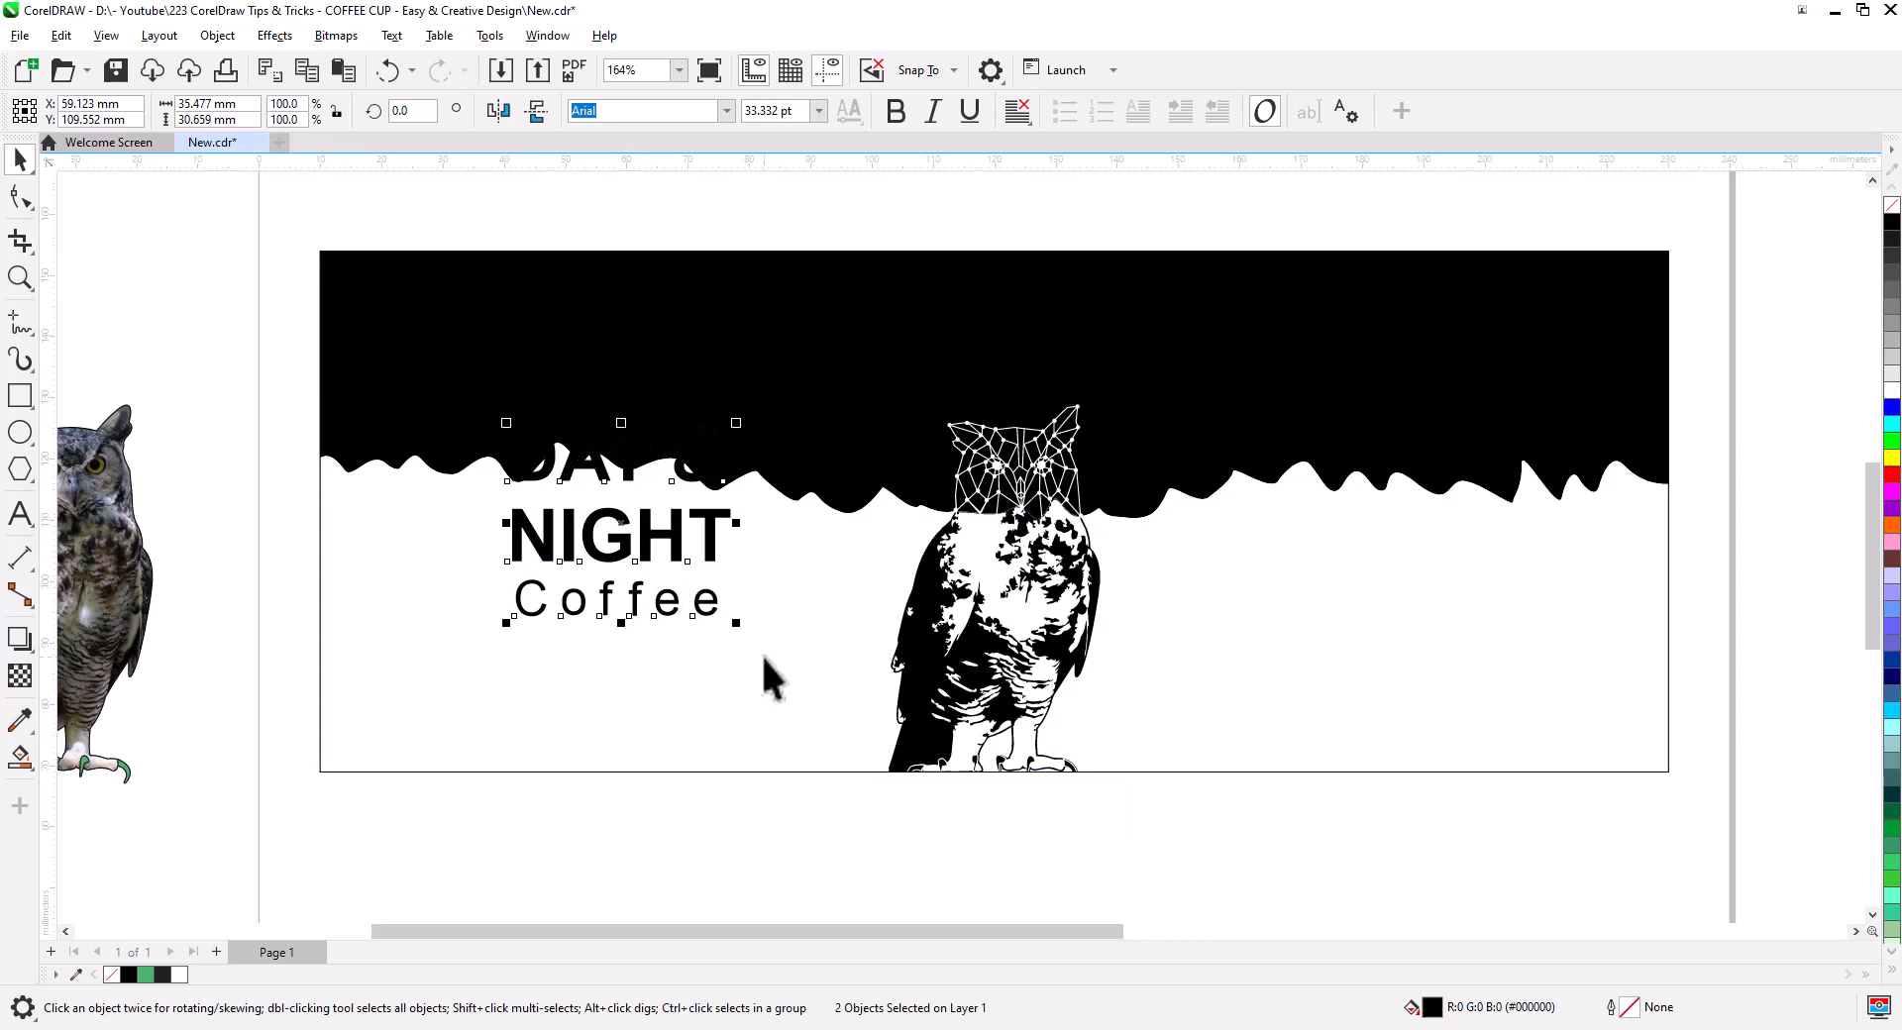
- Outline the DAY & text in white, then select both title text objects
right_click(1892, 389)
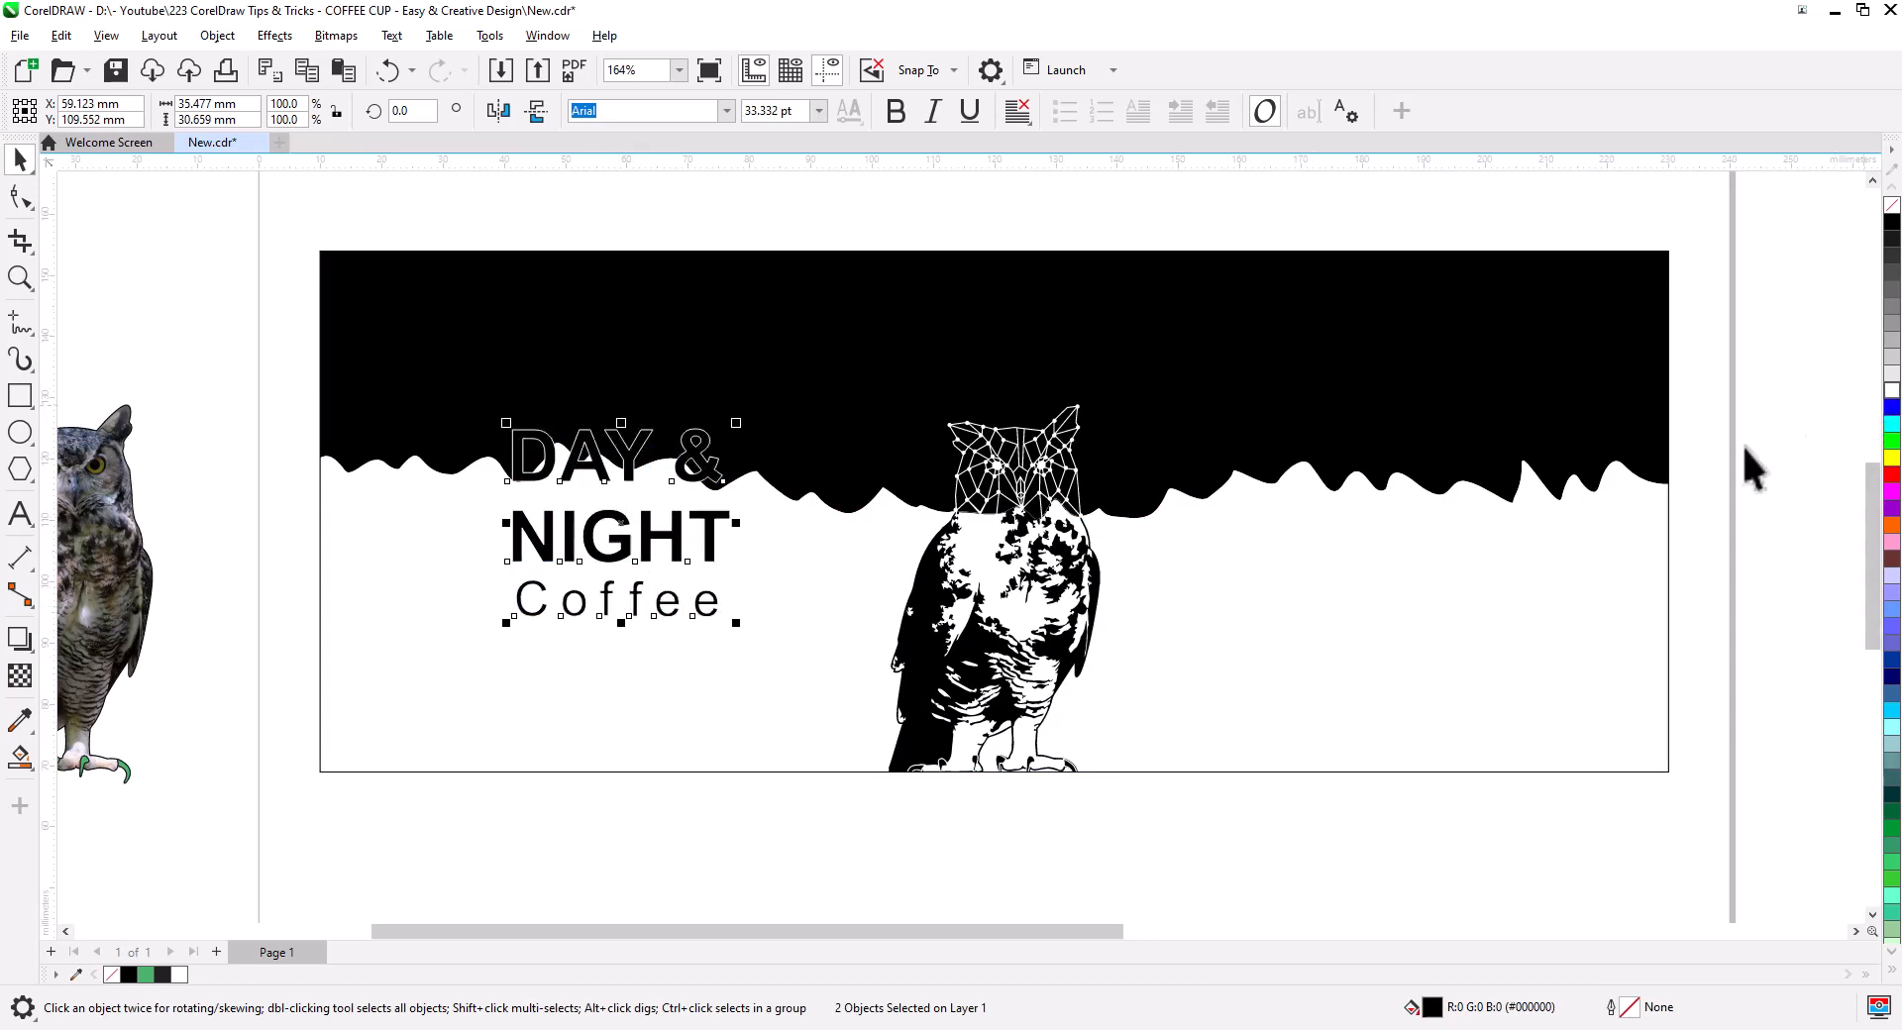
click(258, 490)
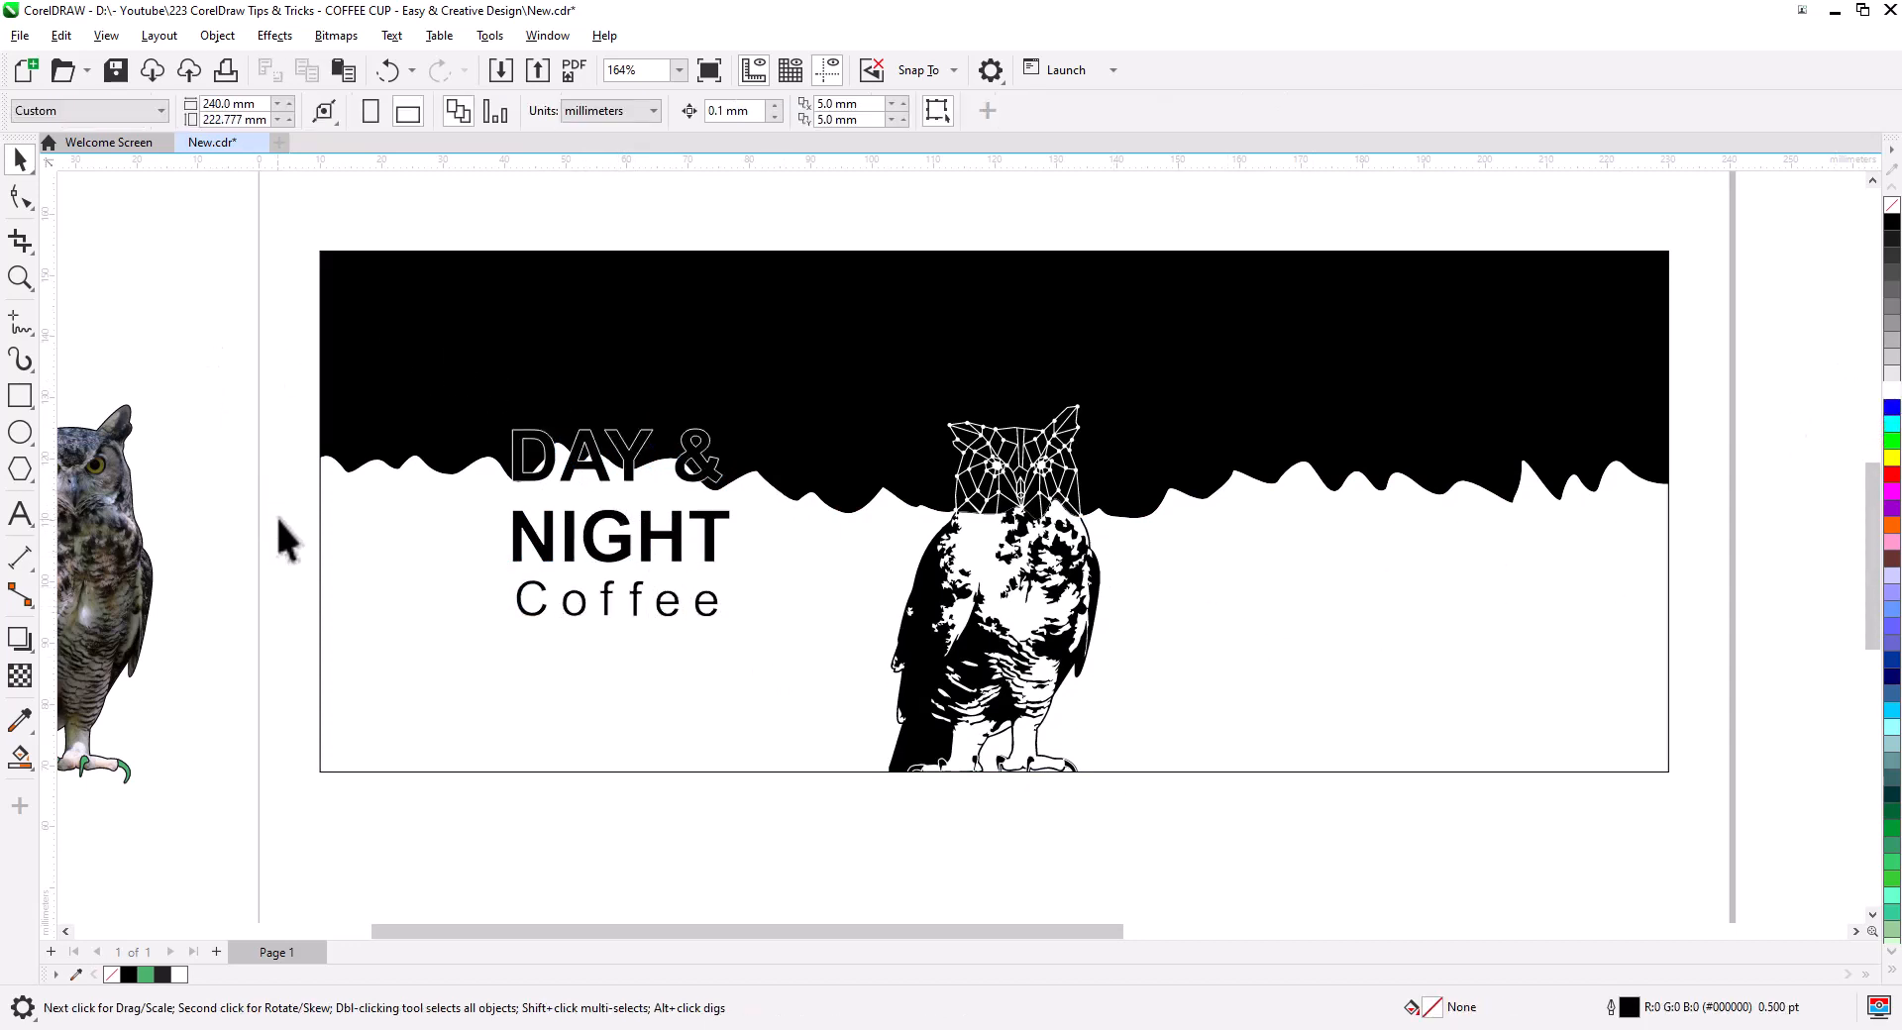
drag(265, 386, 788, 655)
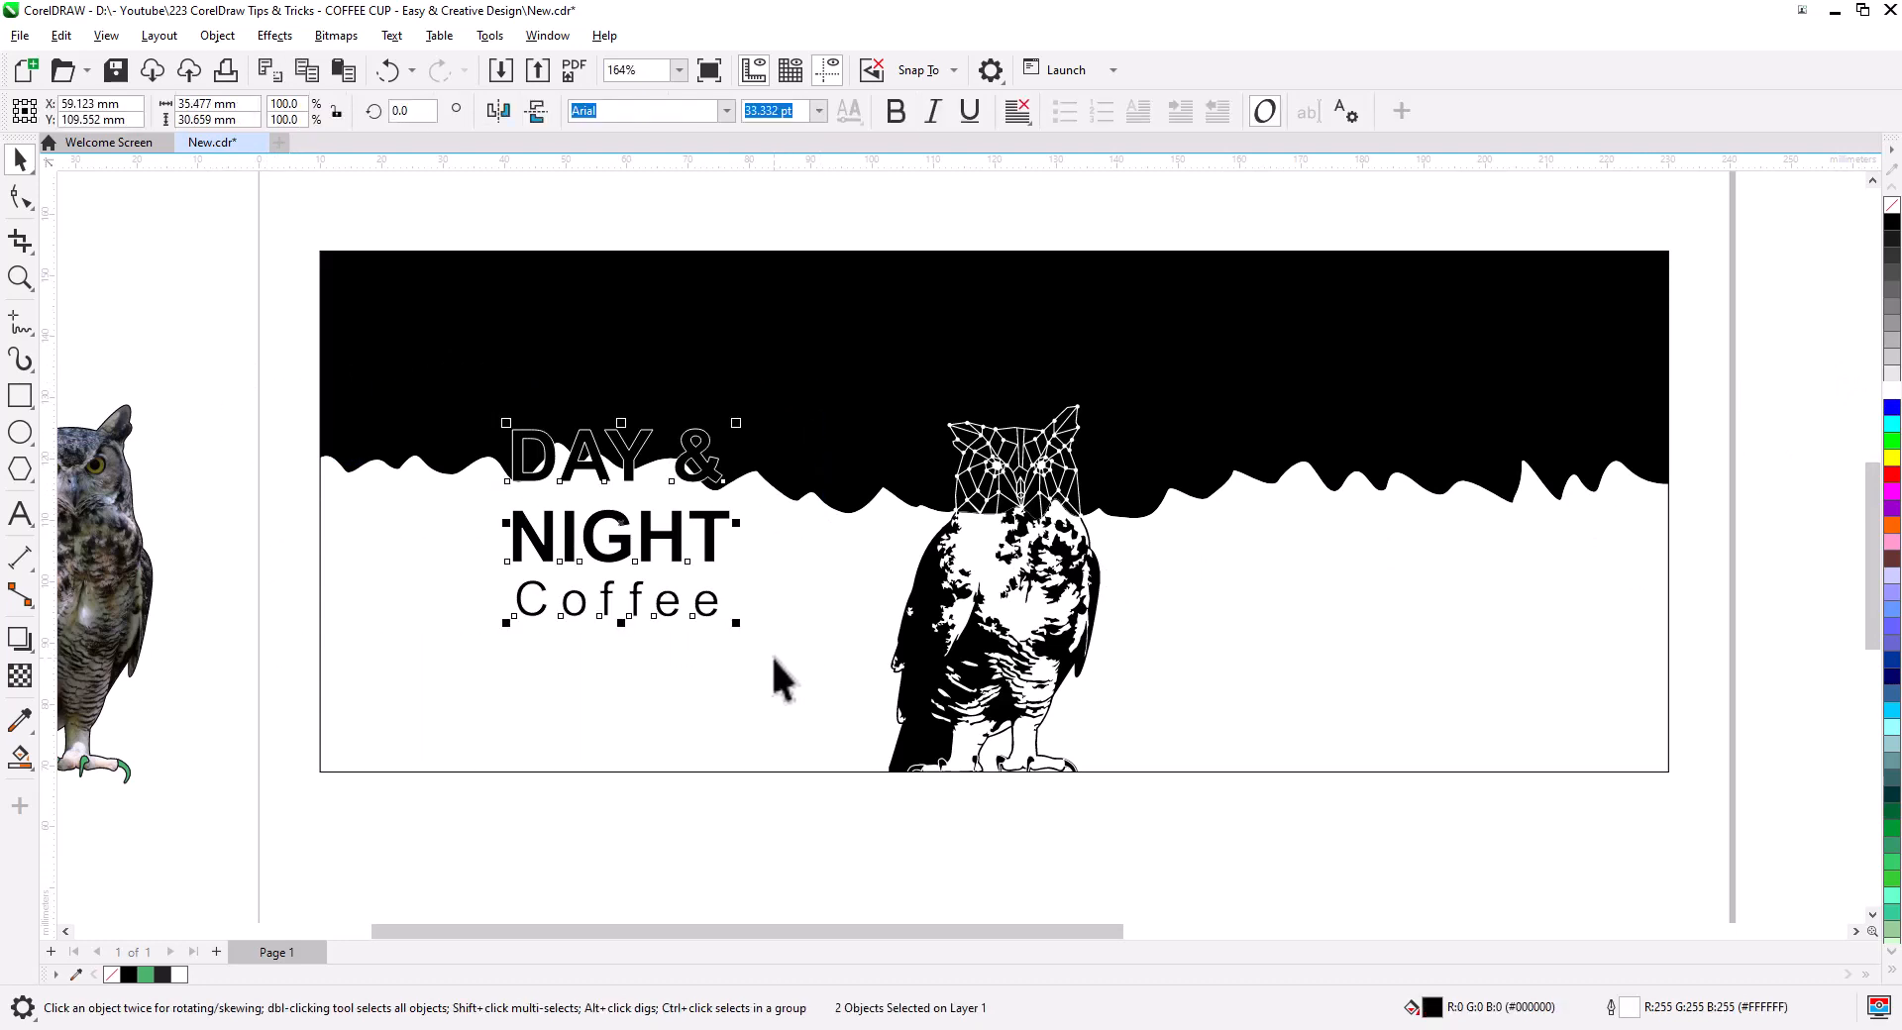
- Group the two title text objects and centre them vertically on the background rectangle
key(ctrl+g)
shift+click(389, 567)
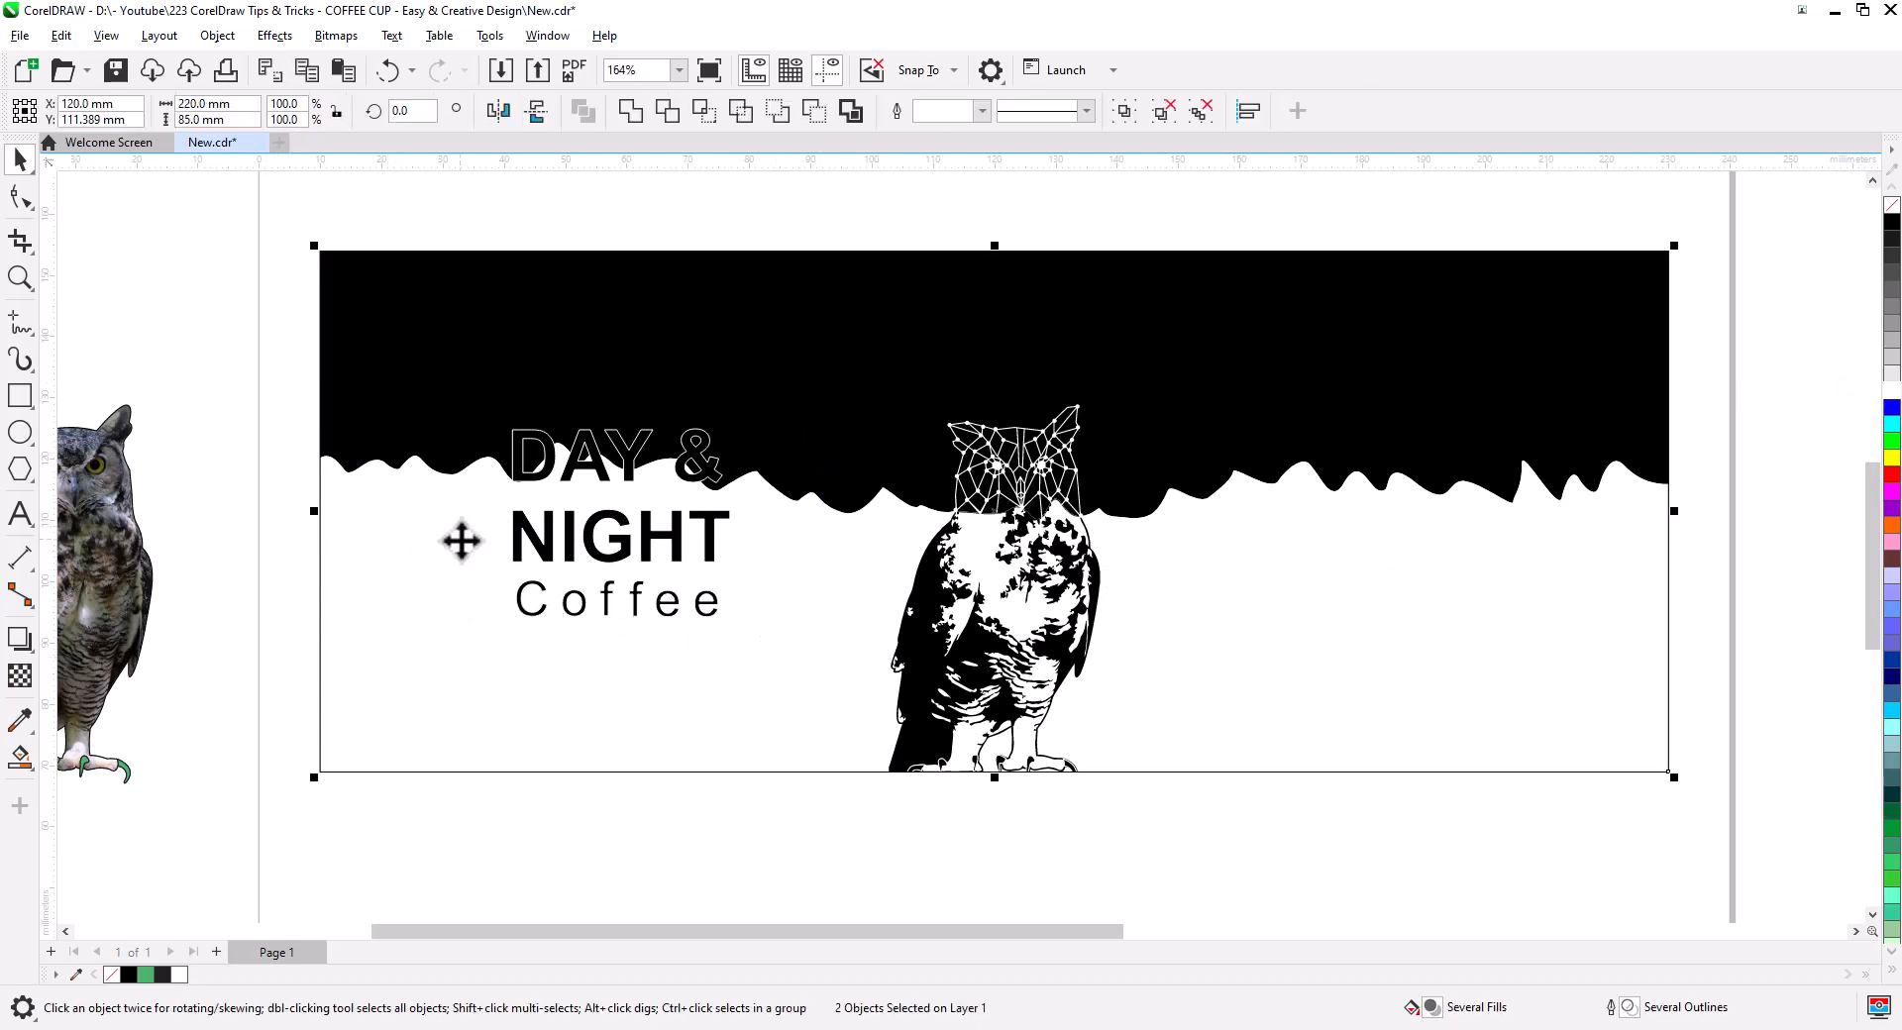
key(c)
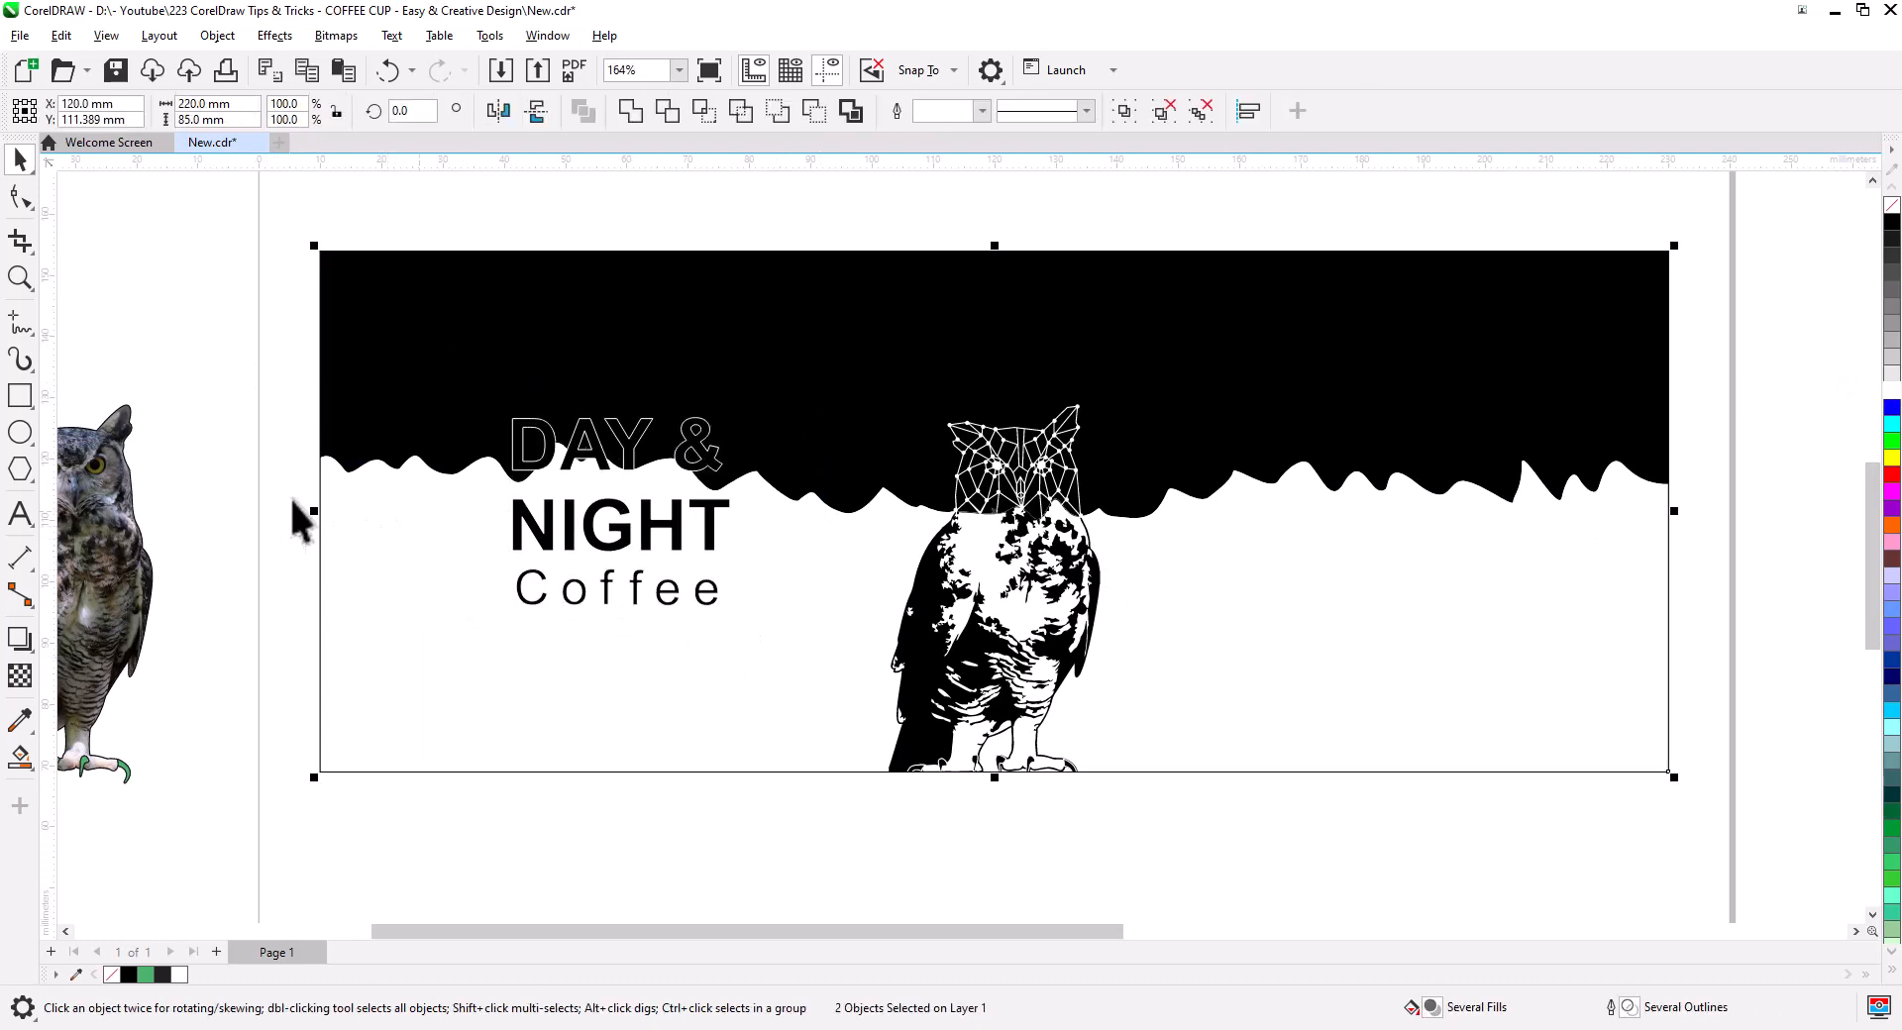
click(304, 520)
- Shrink the grouped title slightly
click(600, 543)
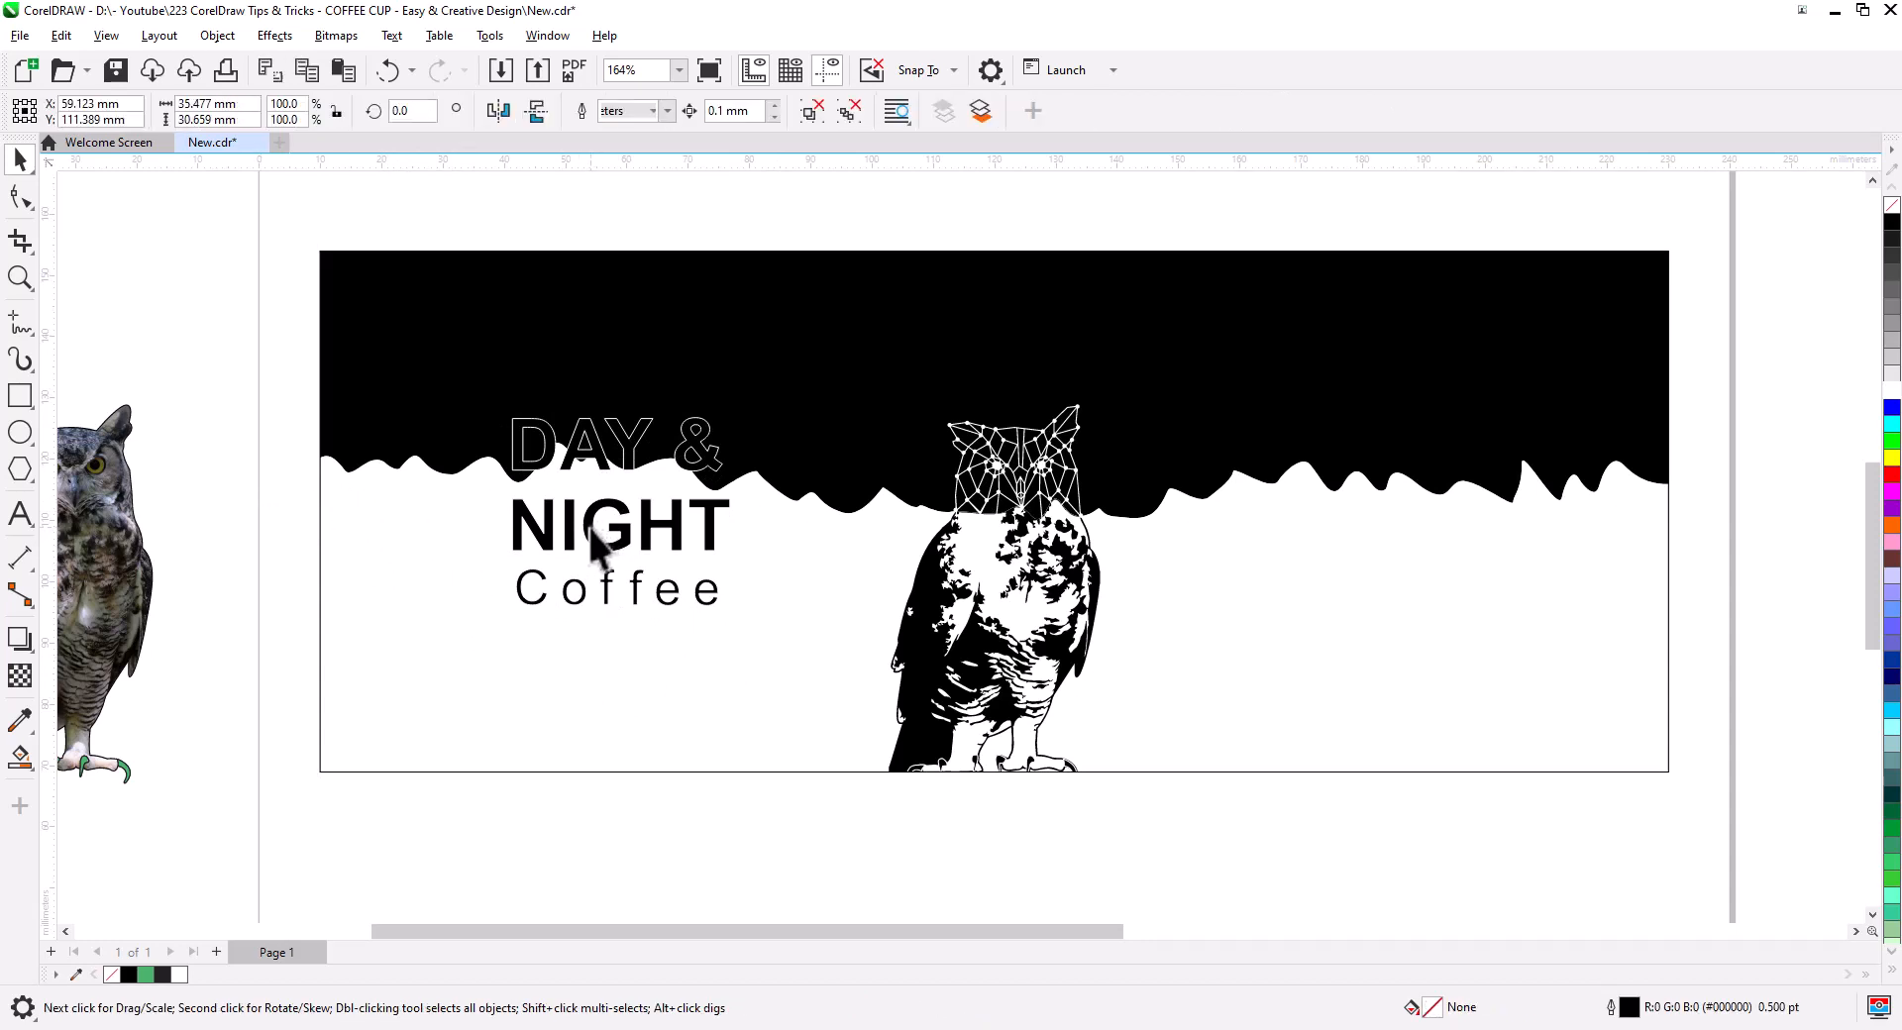
drag(738, 634, 714, 604)
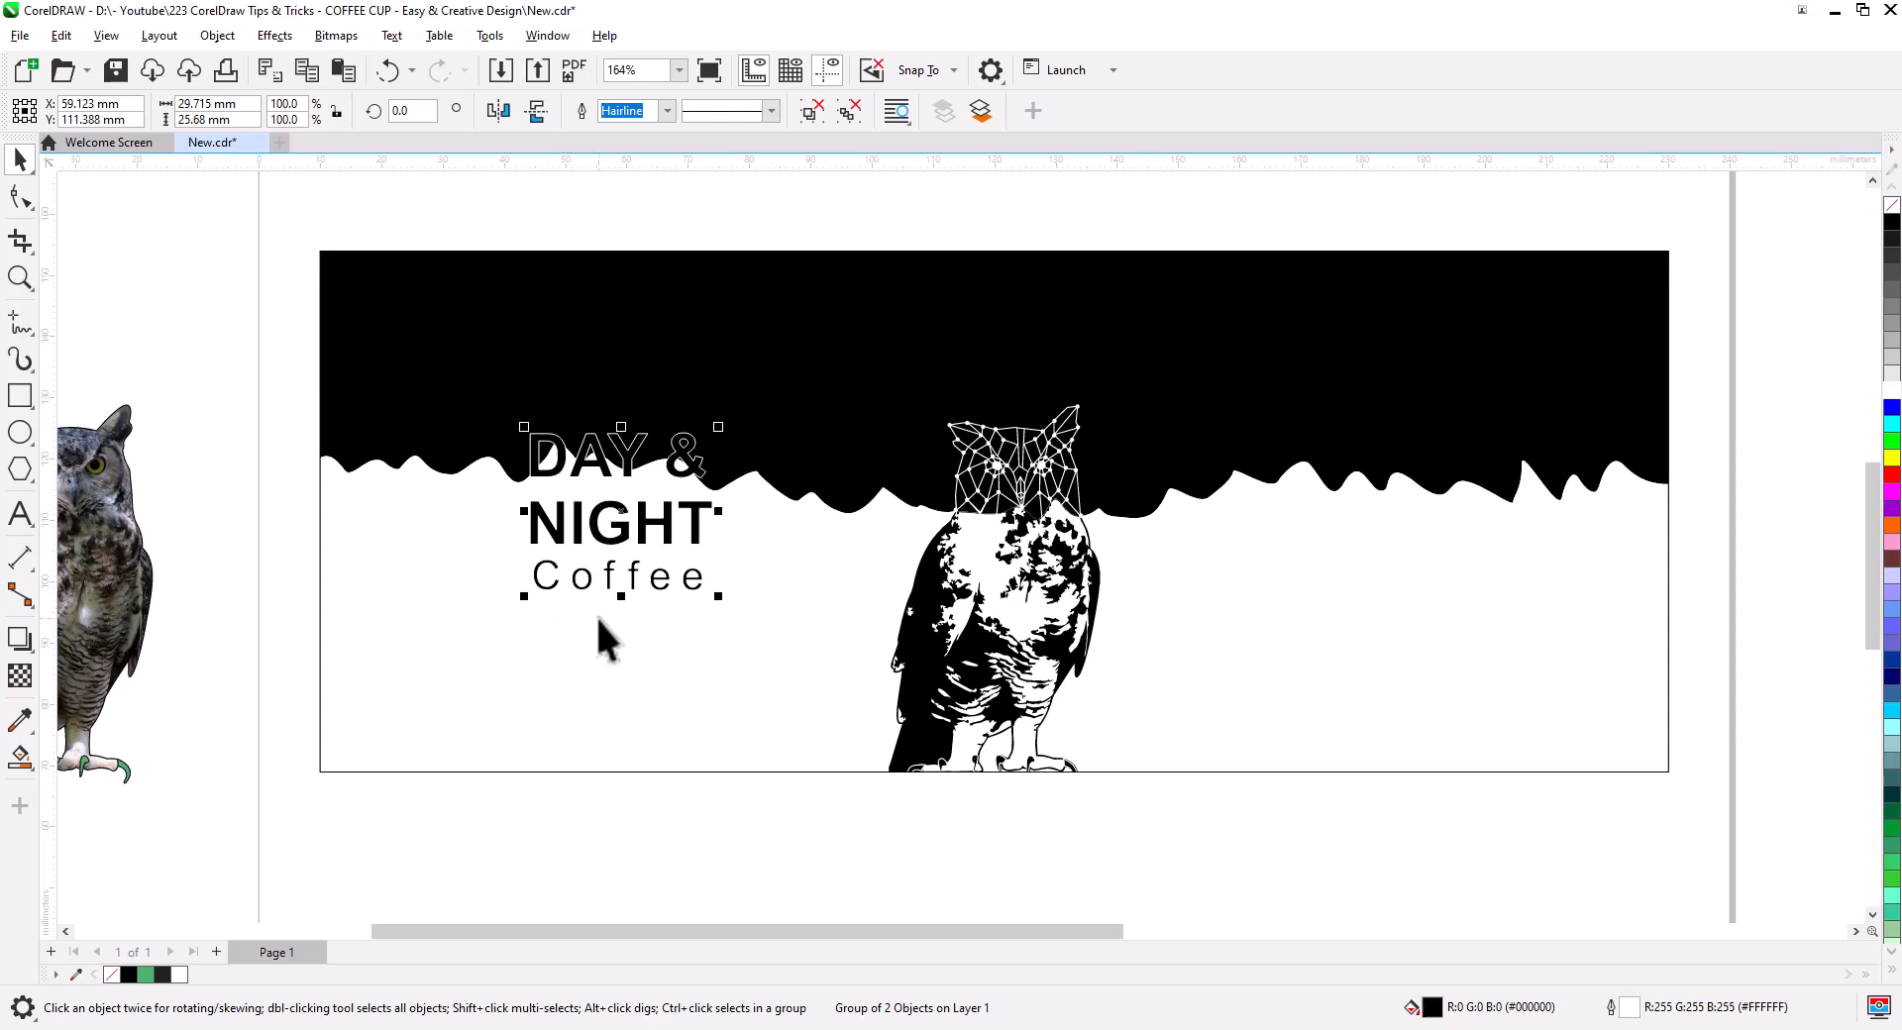
click(277, 392)
click(557, 475)
click(759, 183)
scroll(603, 395, up, 3)
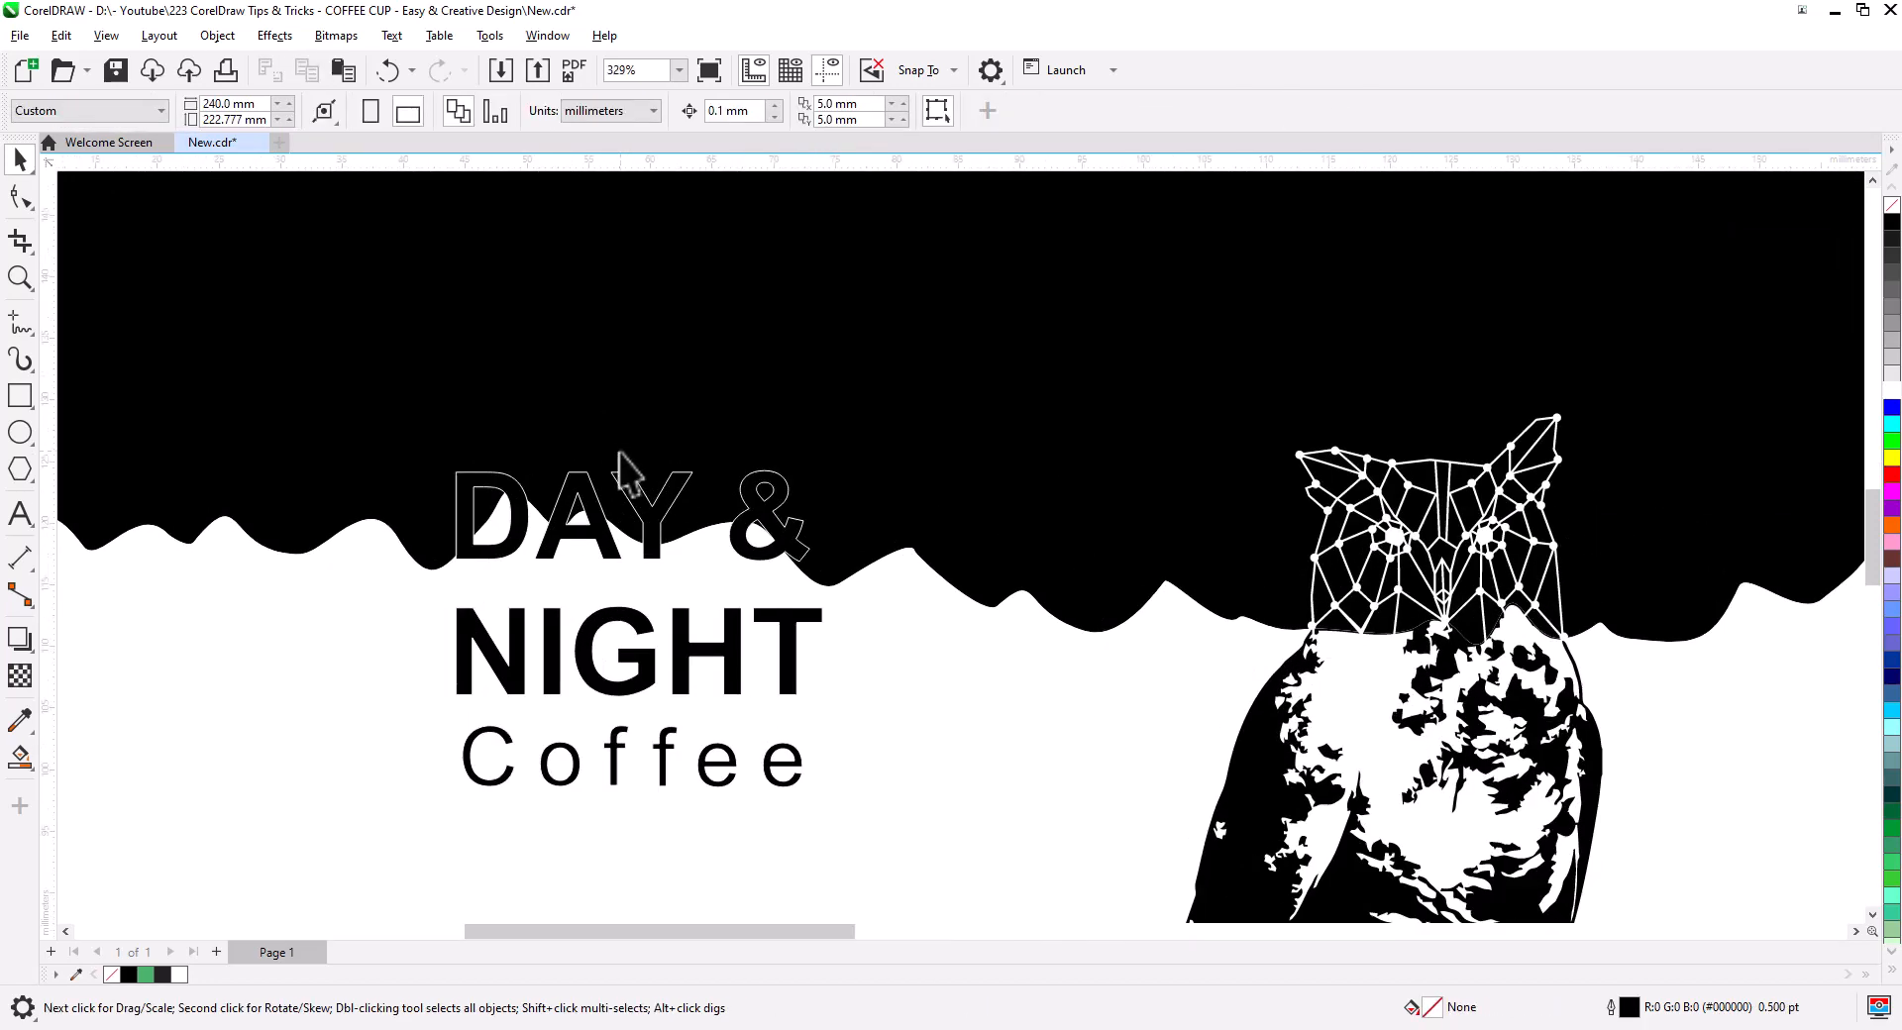
- Send the background rectangle to the back, behind all other objects
click(728, 627)
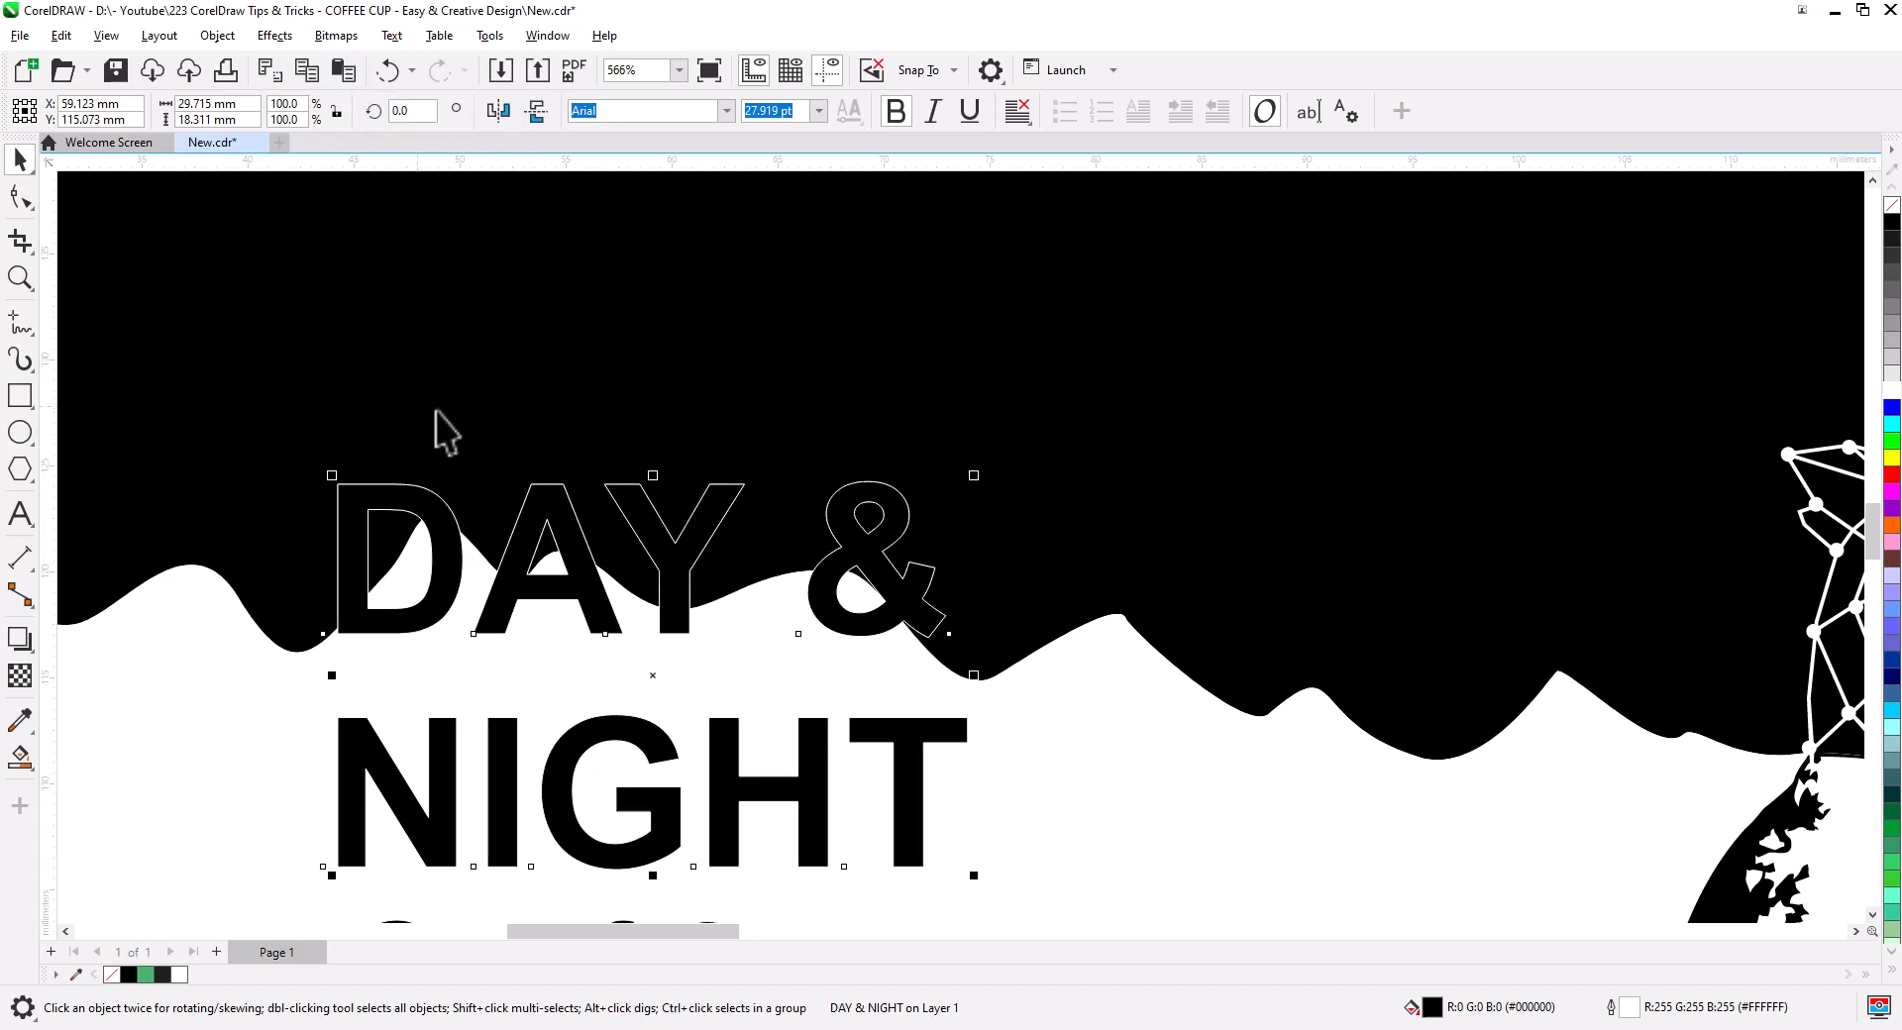
click(758, 672)
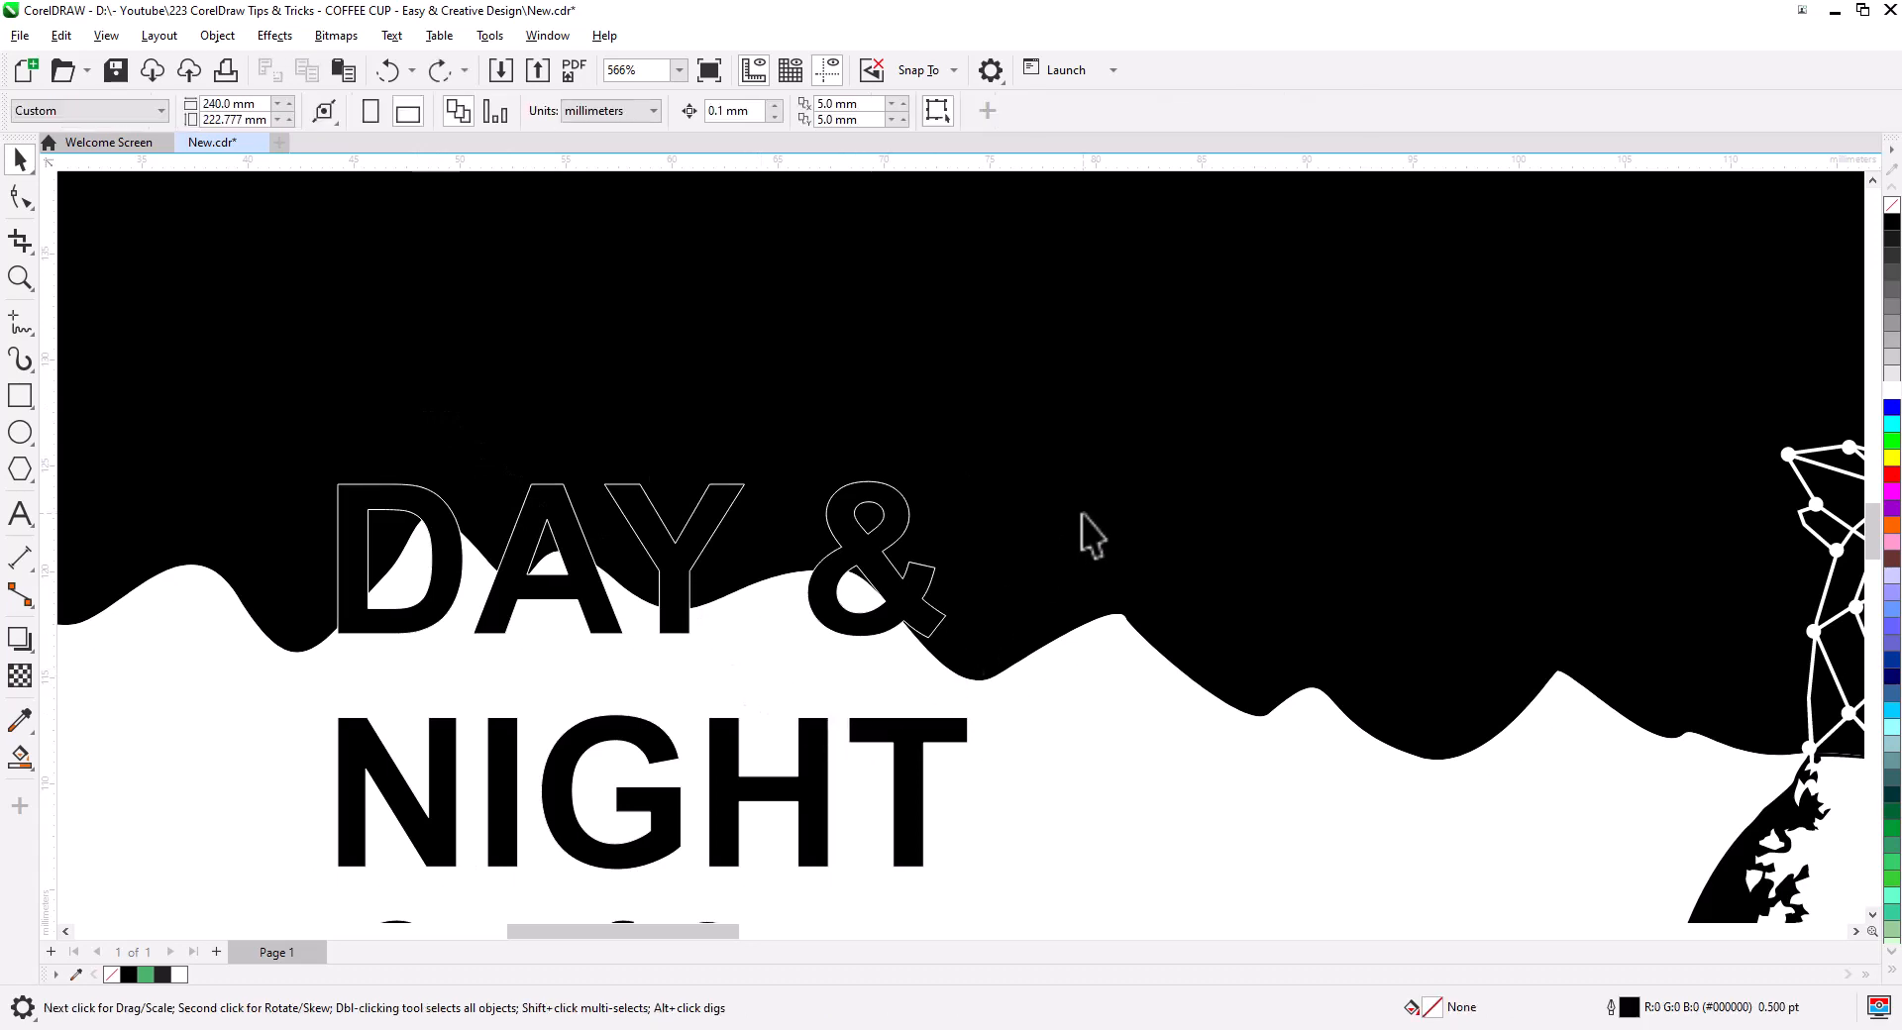
click(868, 543)
scroll(896, 608, down, 4)
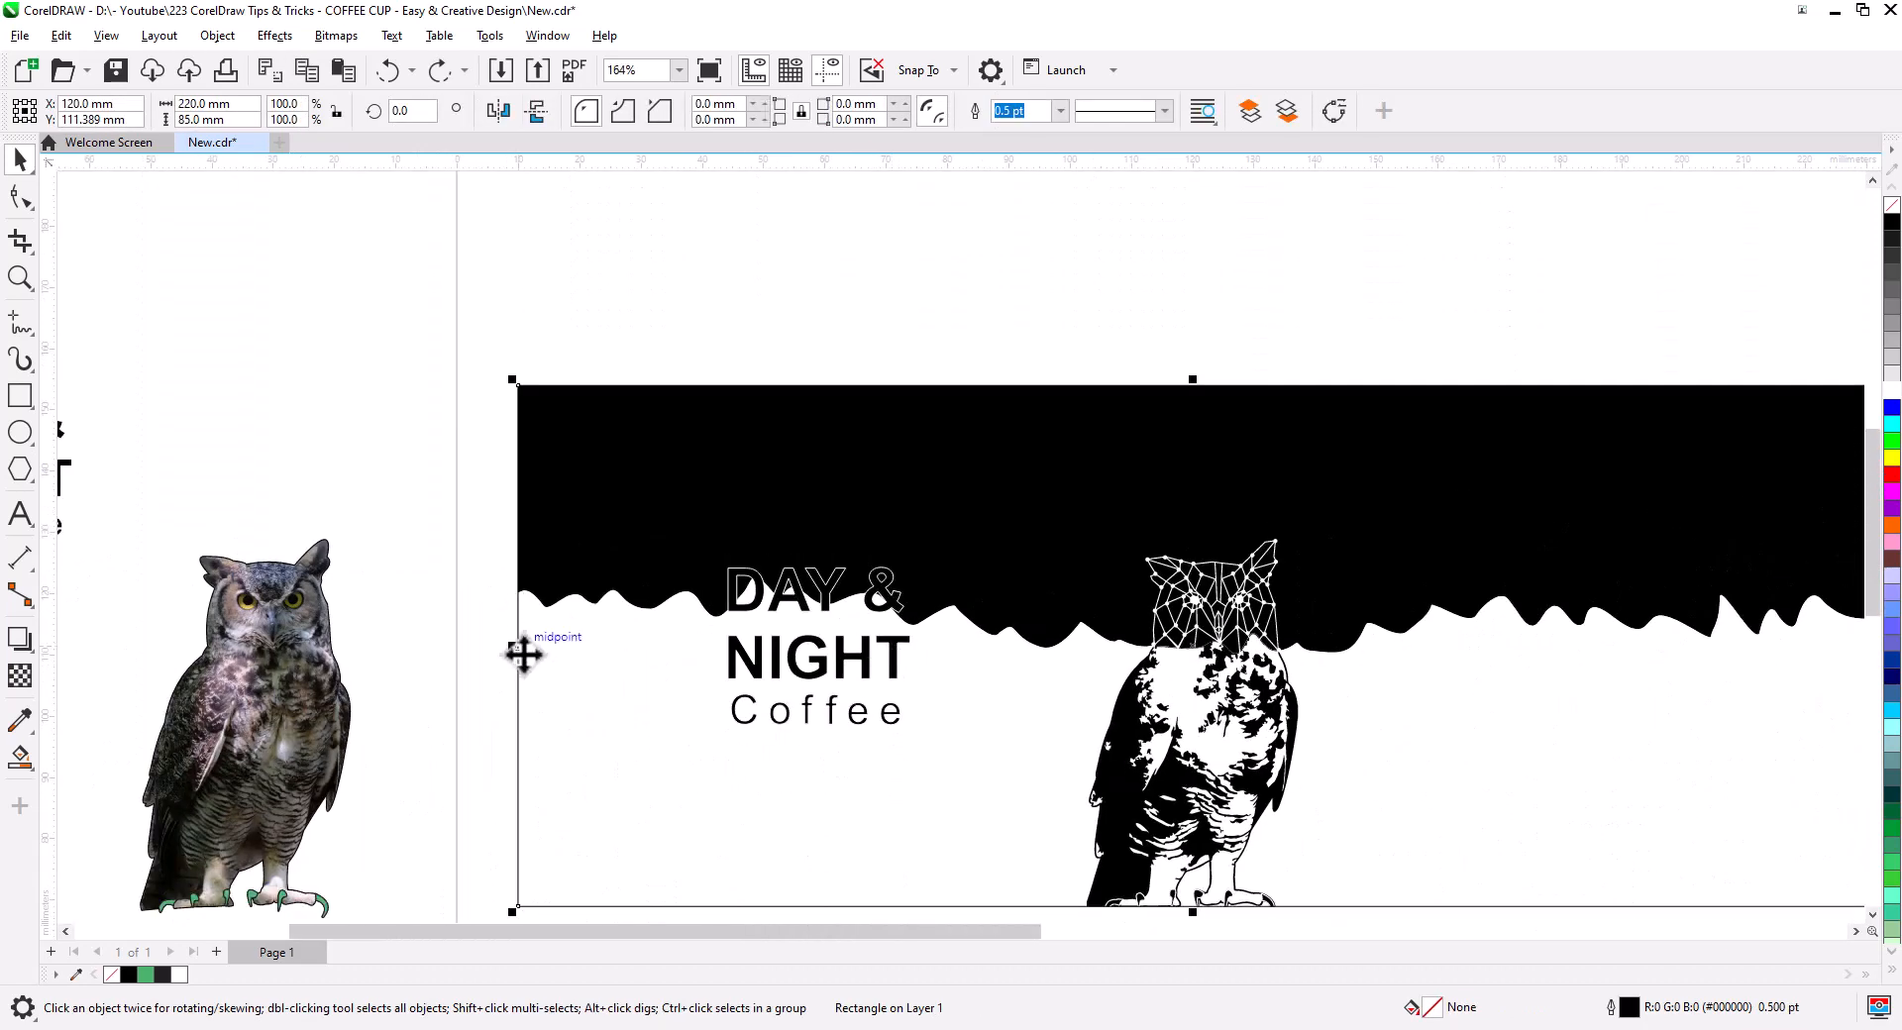
key(shift+Page_Down)
- Copy the black wavy sky shape and paste it onto a new Page 2
click(457, 569)
click(628, 497)
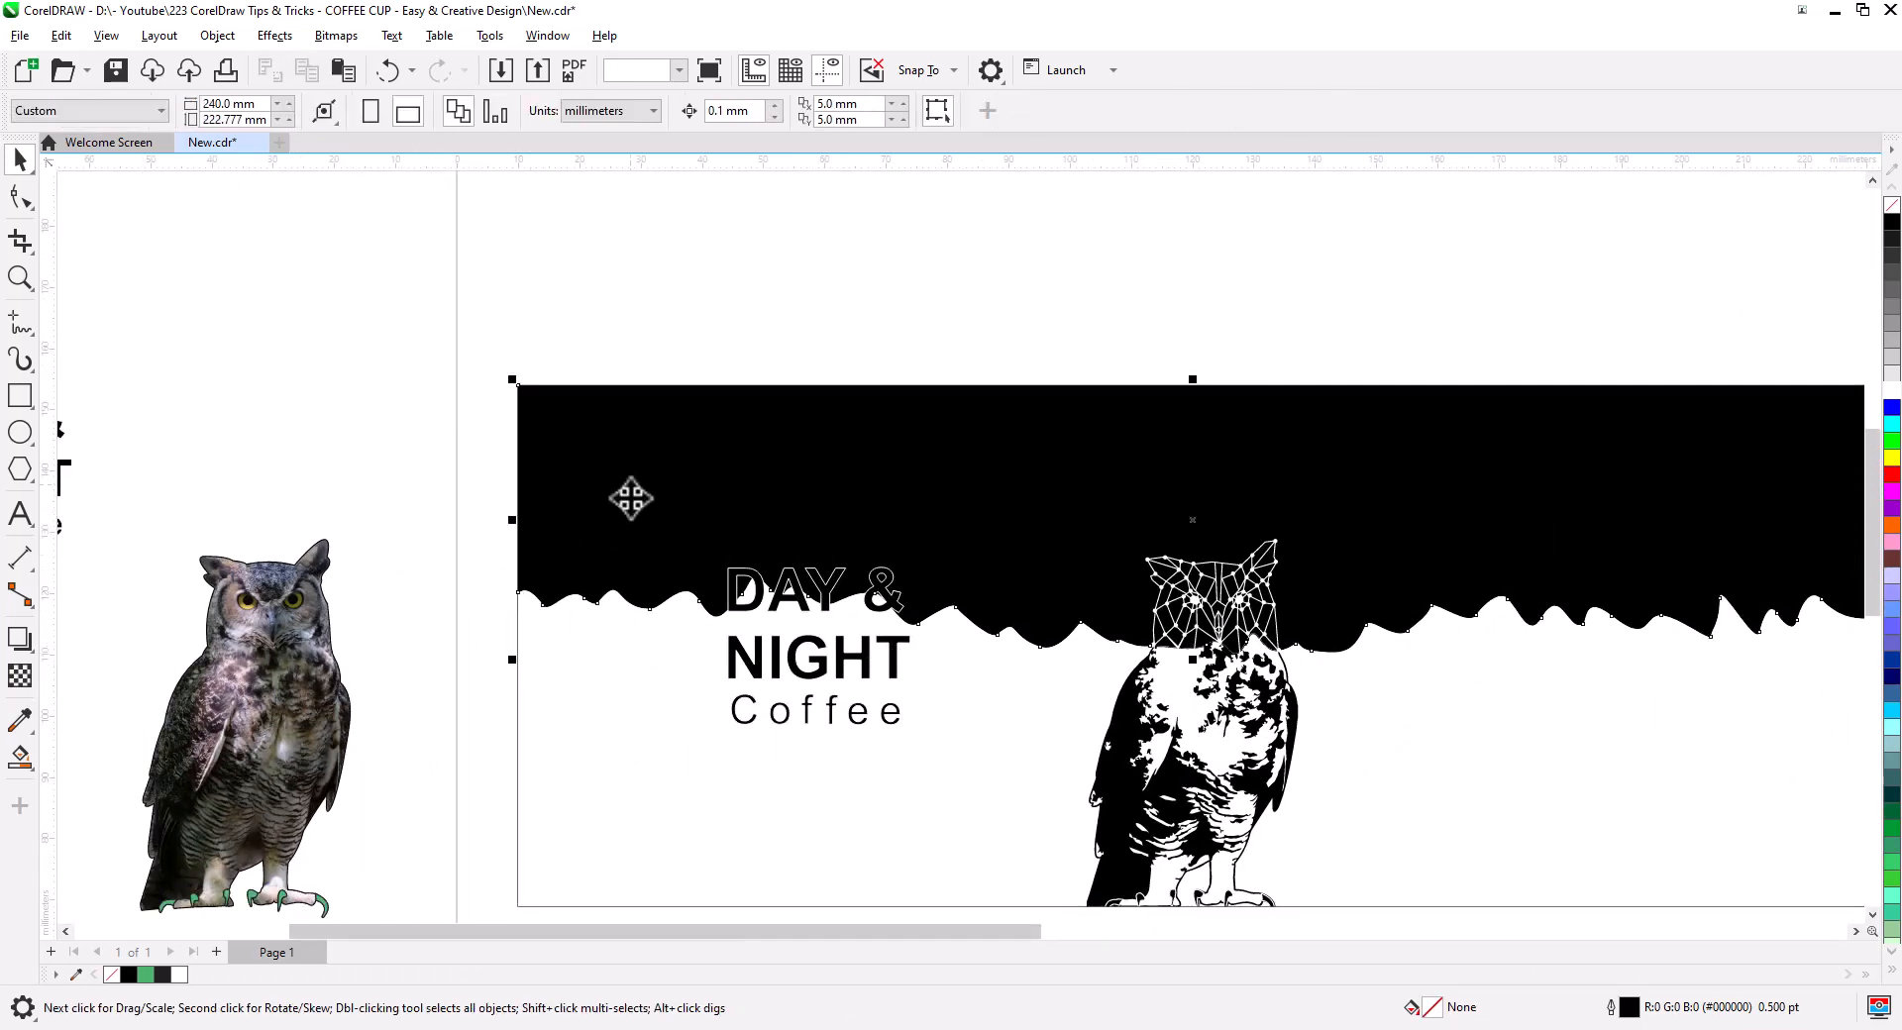
drag(719, 584, 555, 484)
scroll(555, 484, down, 2)
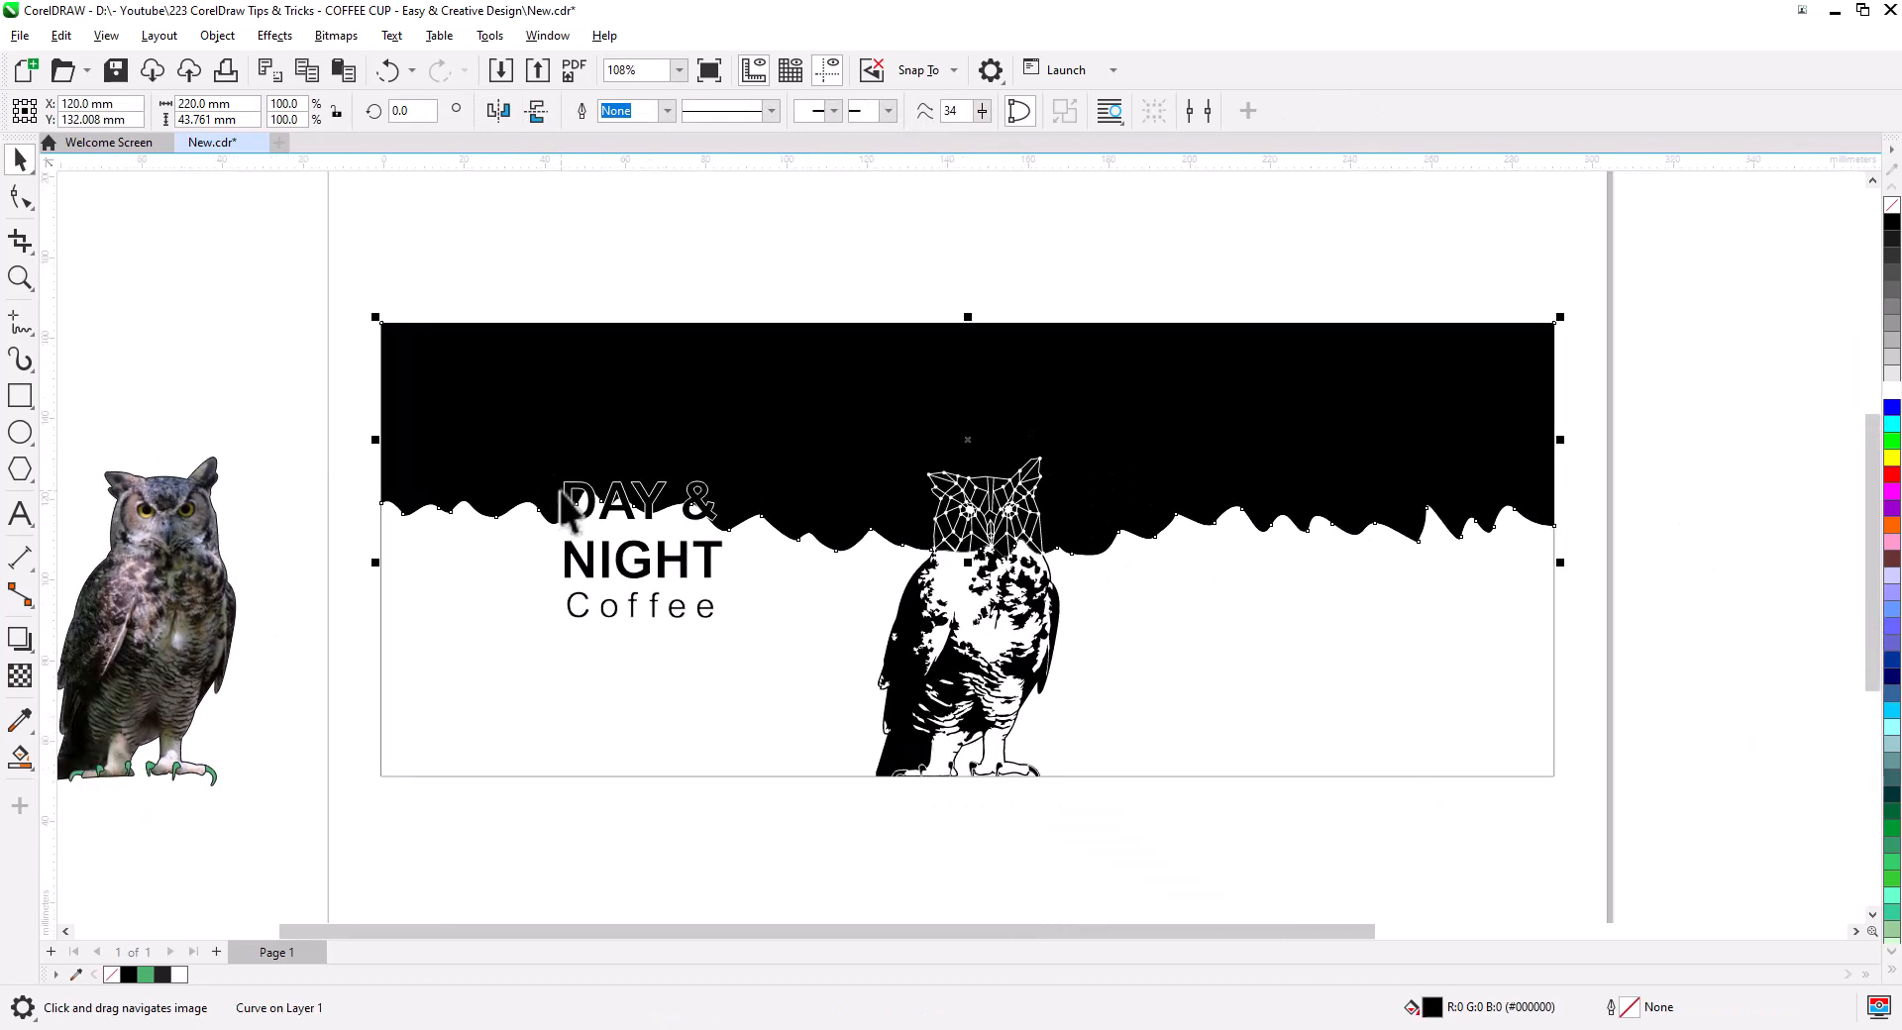
click(216, 952)
key(ctrl+v)
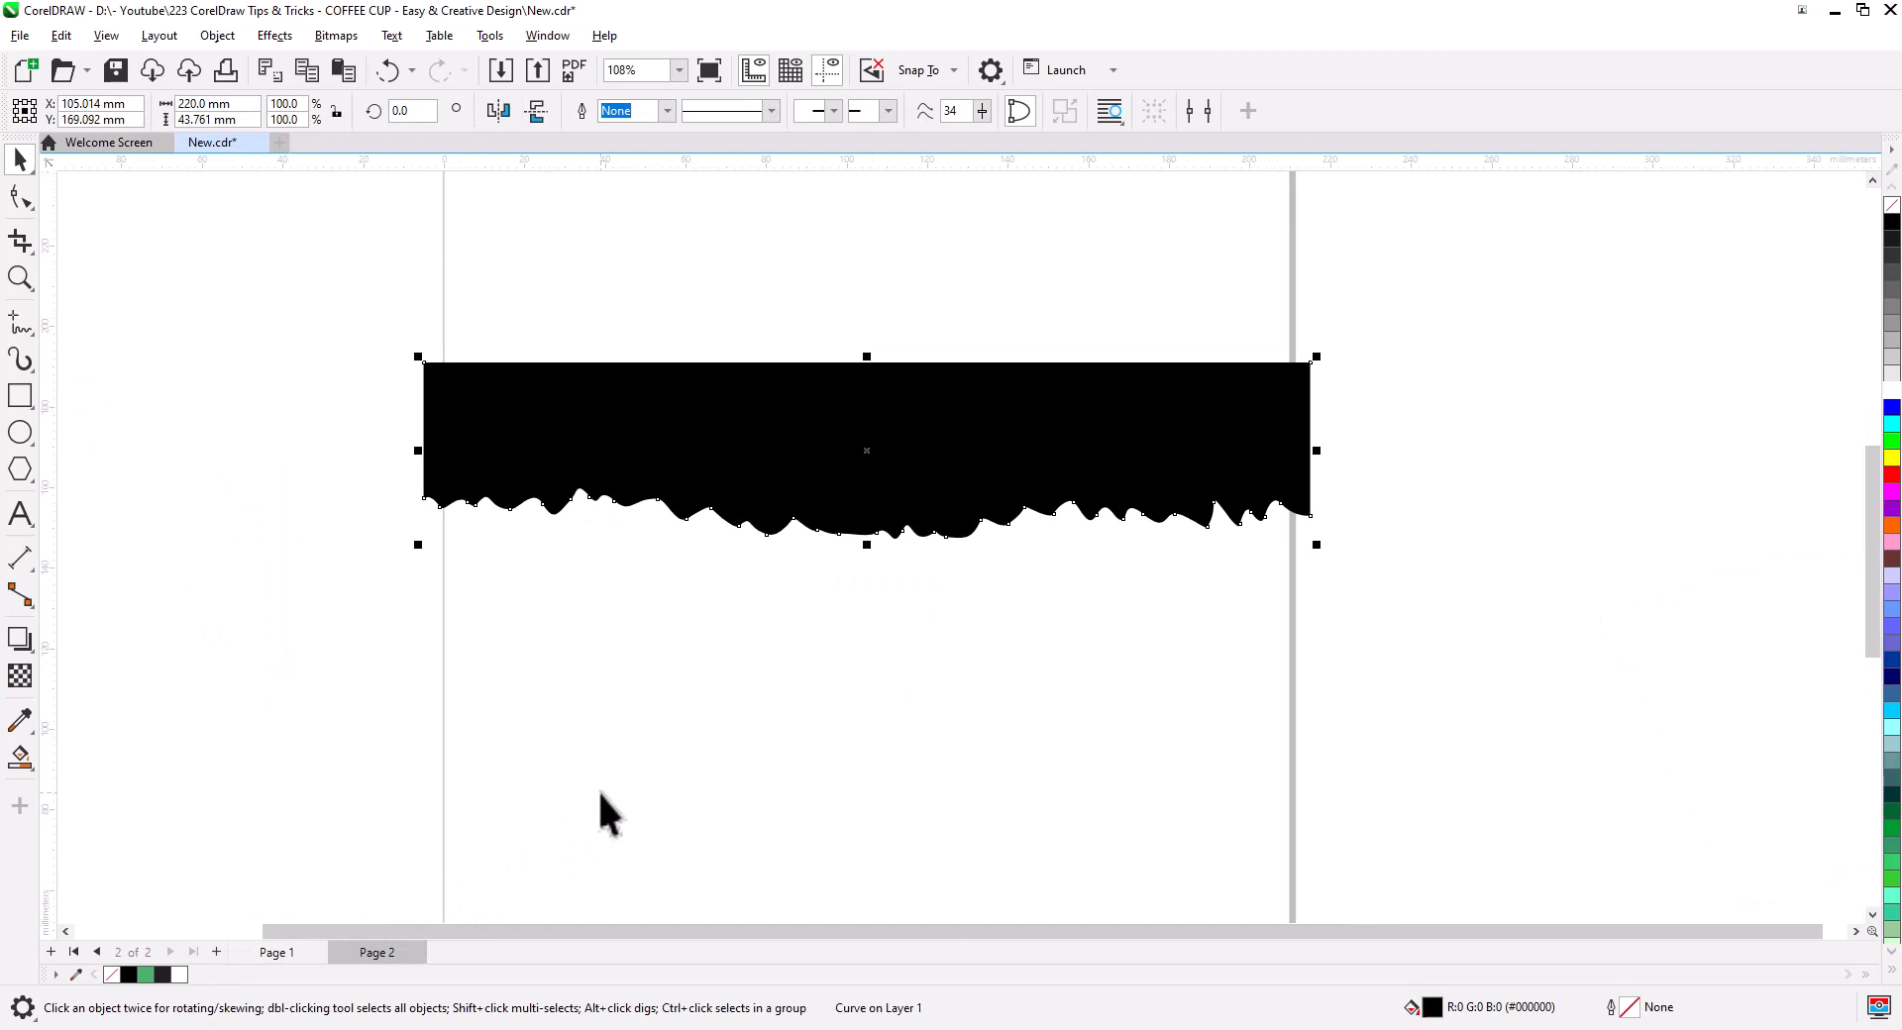
- Split the pasted shape at its bottom-left node, keep only the outlined wavy edge, and return to Page 1
click(14, 191)
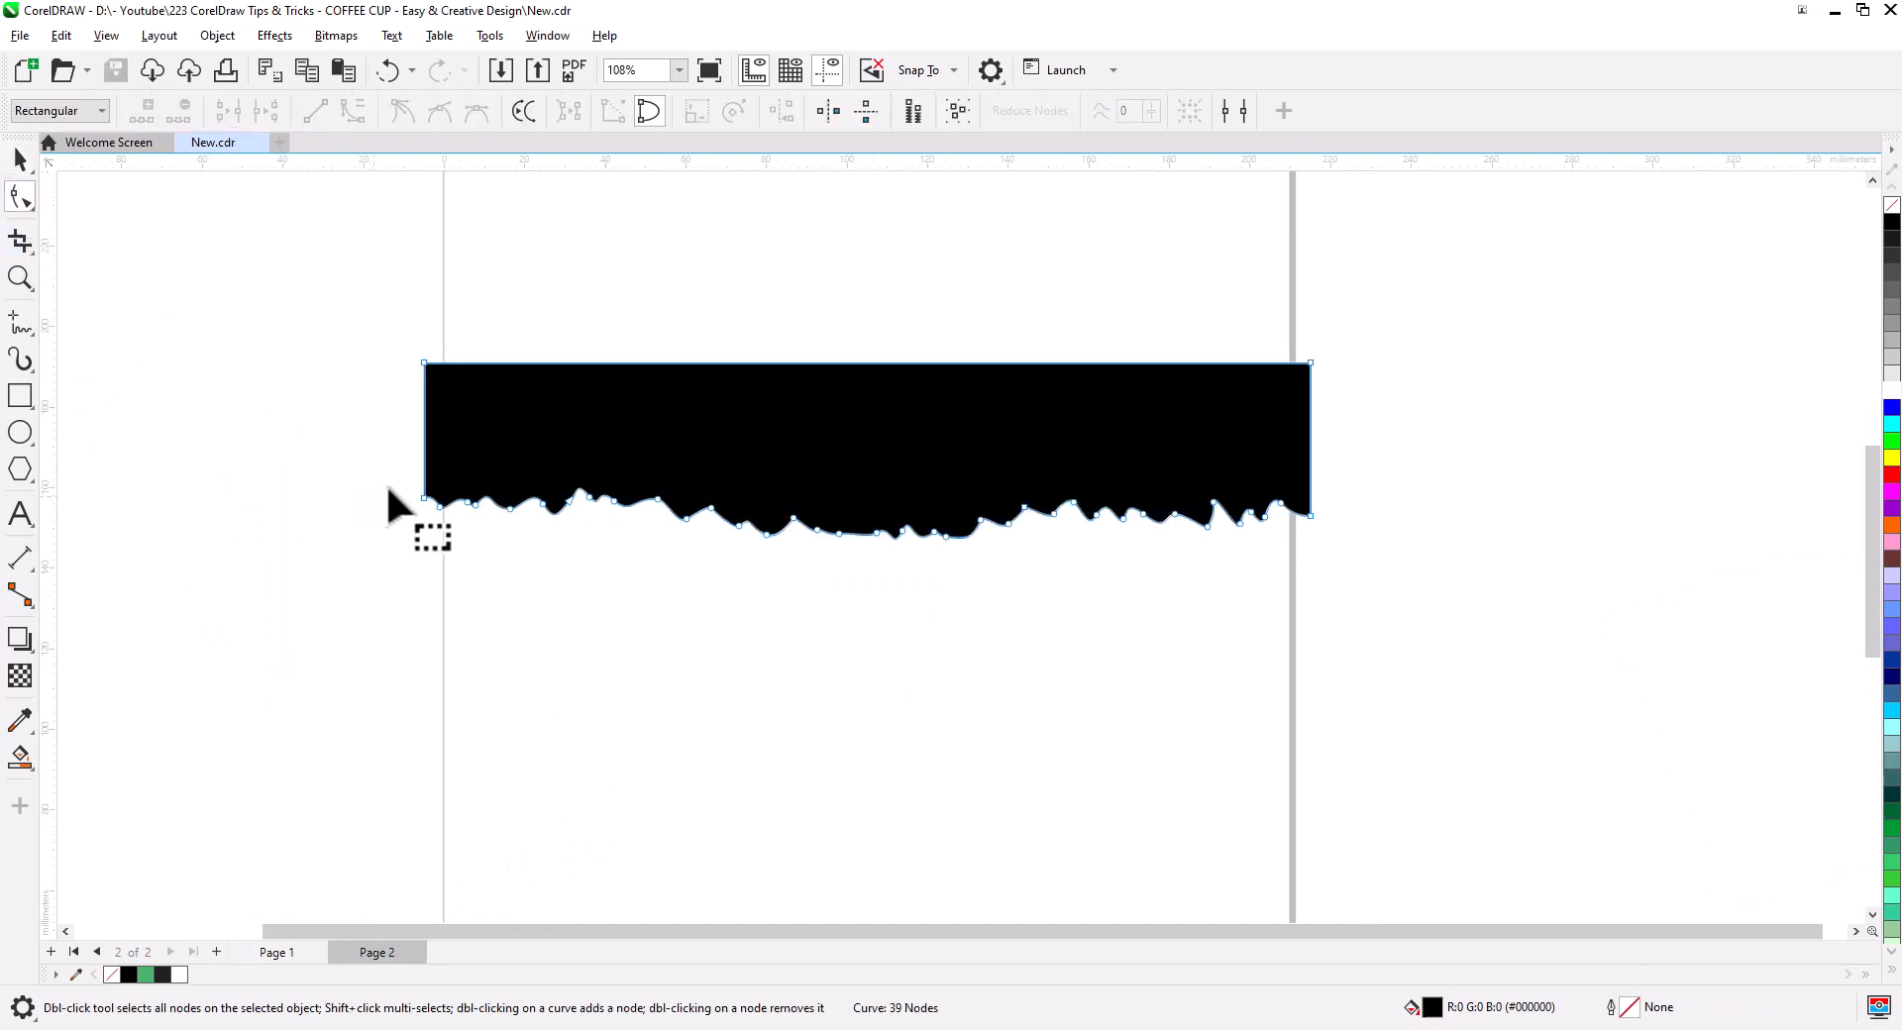
drag(400, 481, 424, 503)
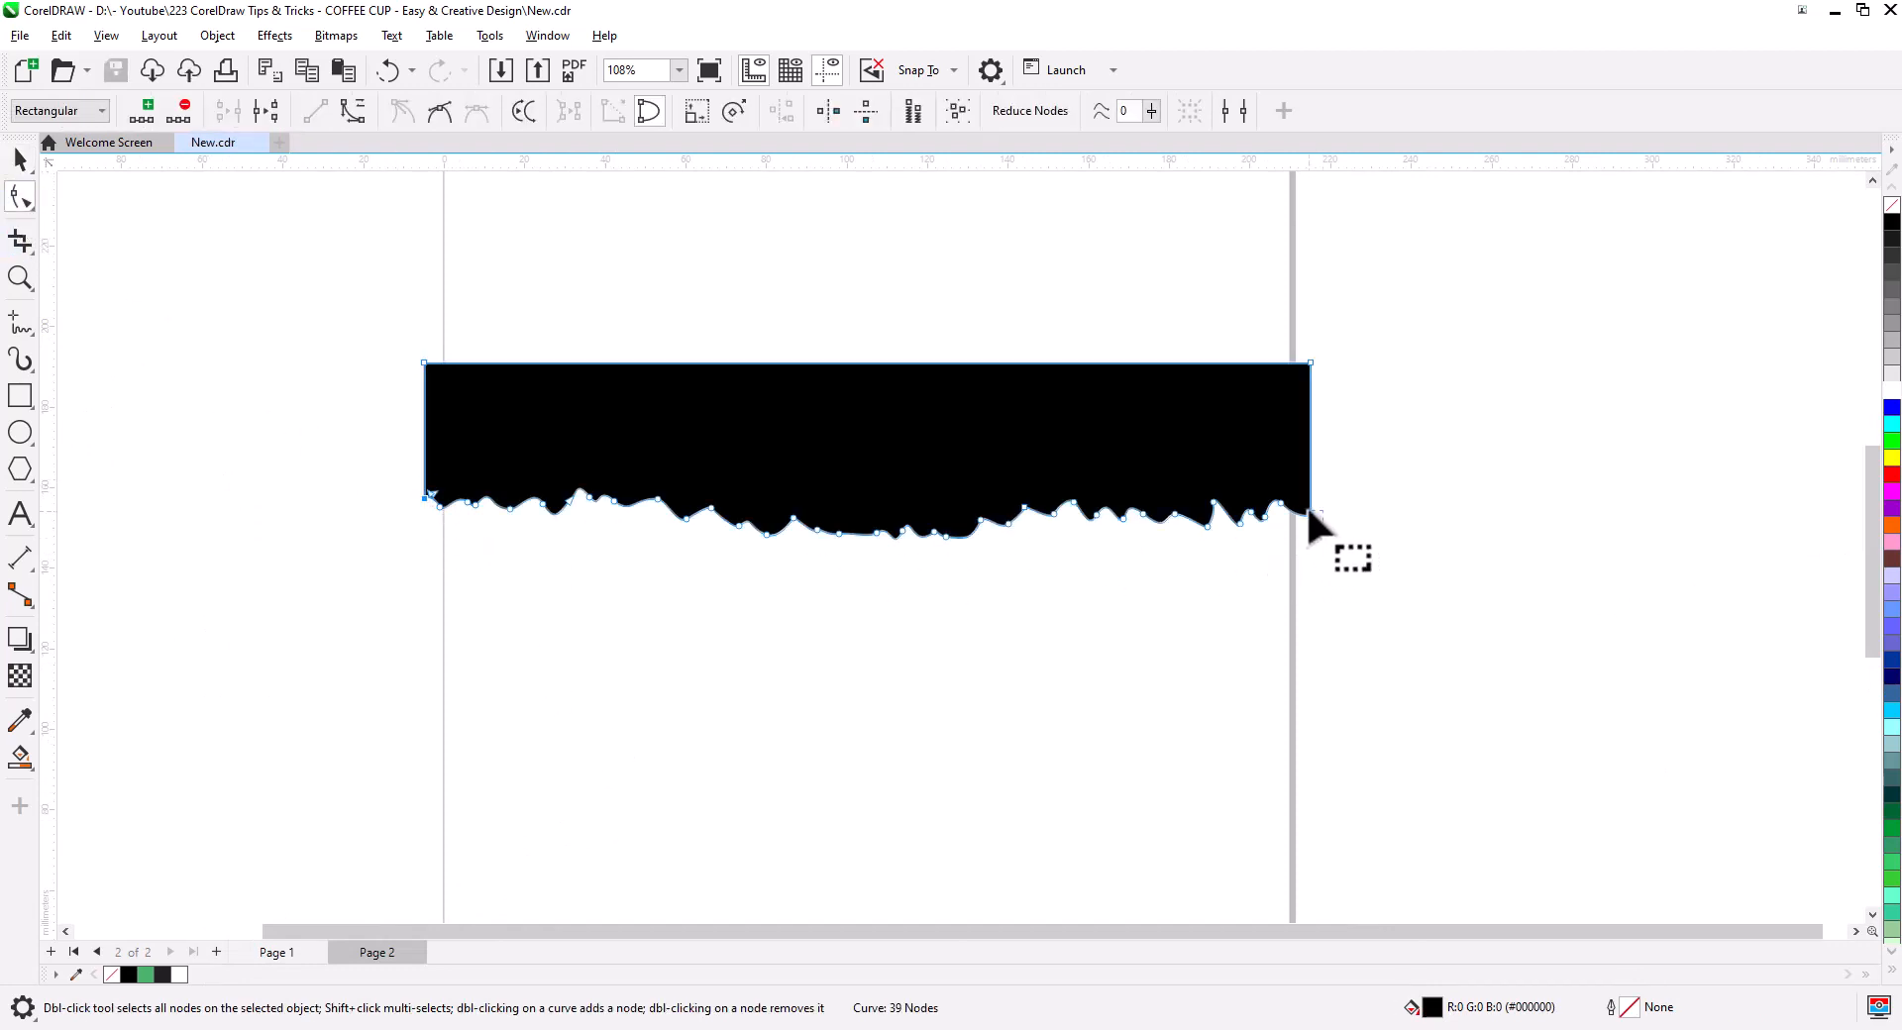
click(265, 111)
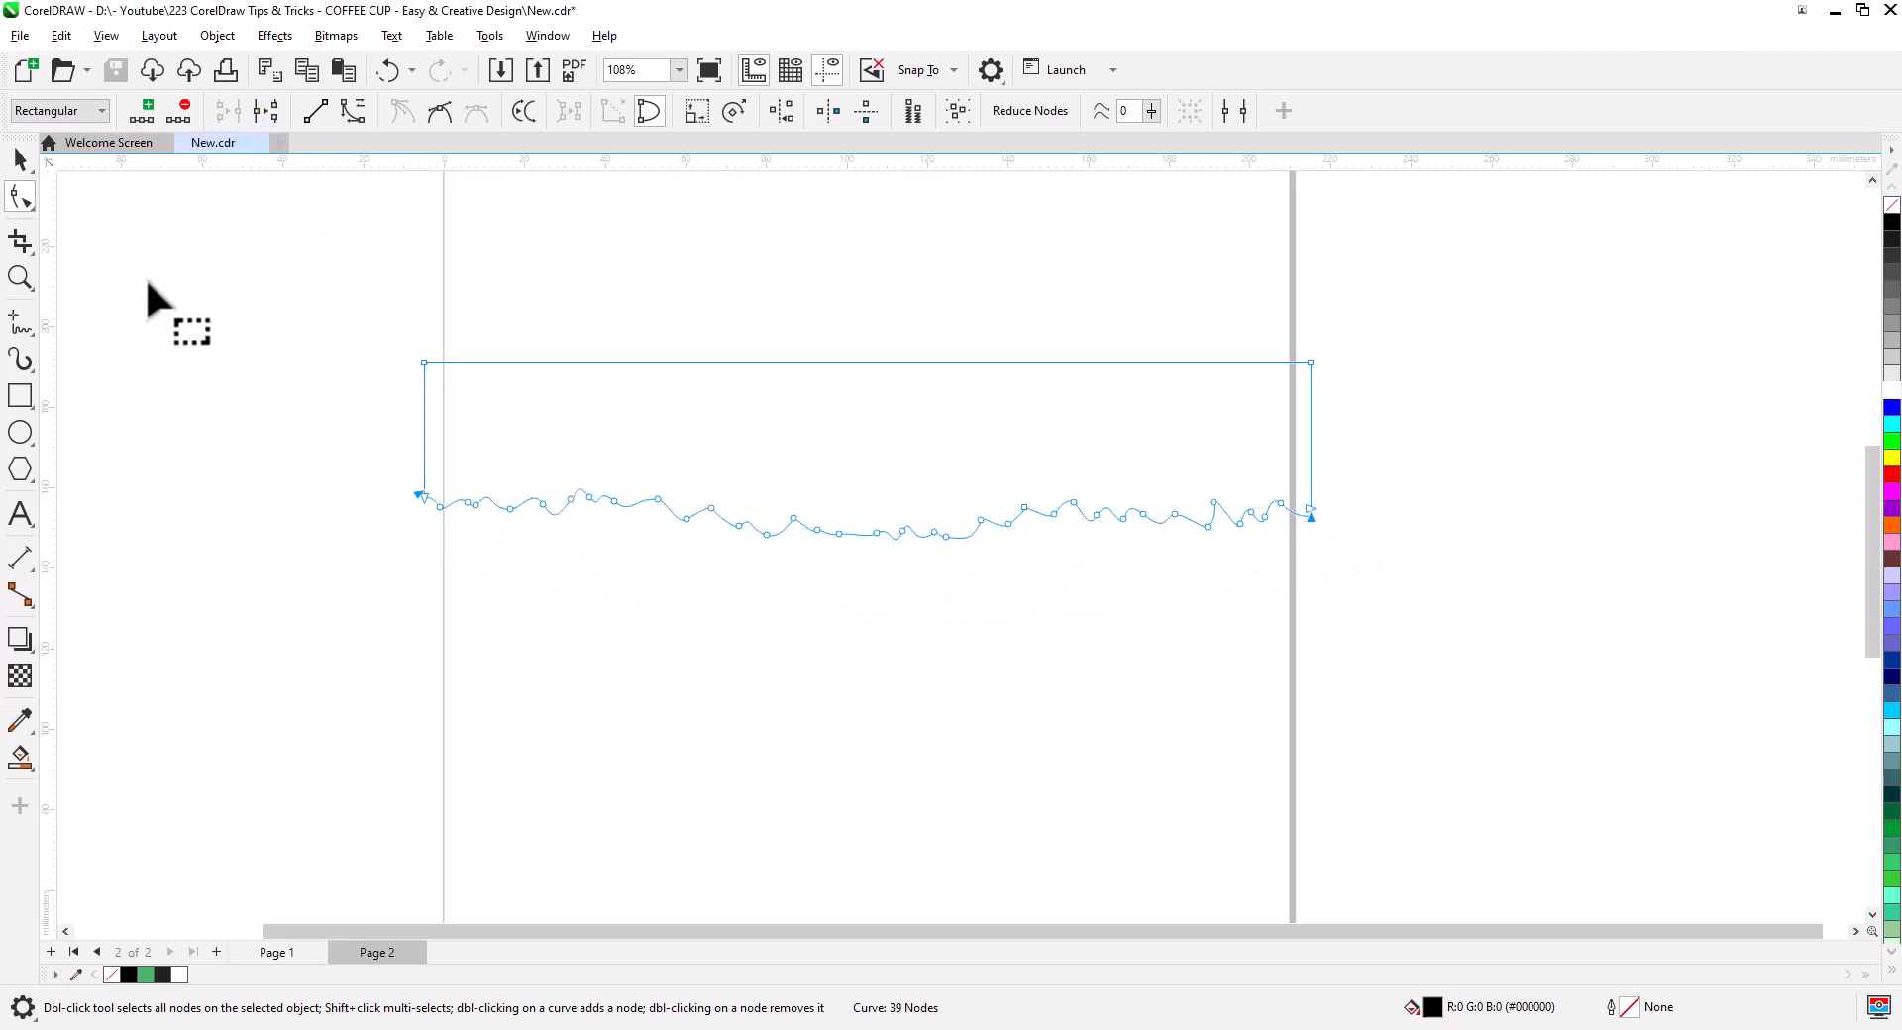
click(19, 164)
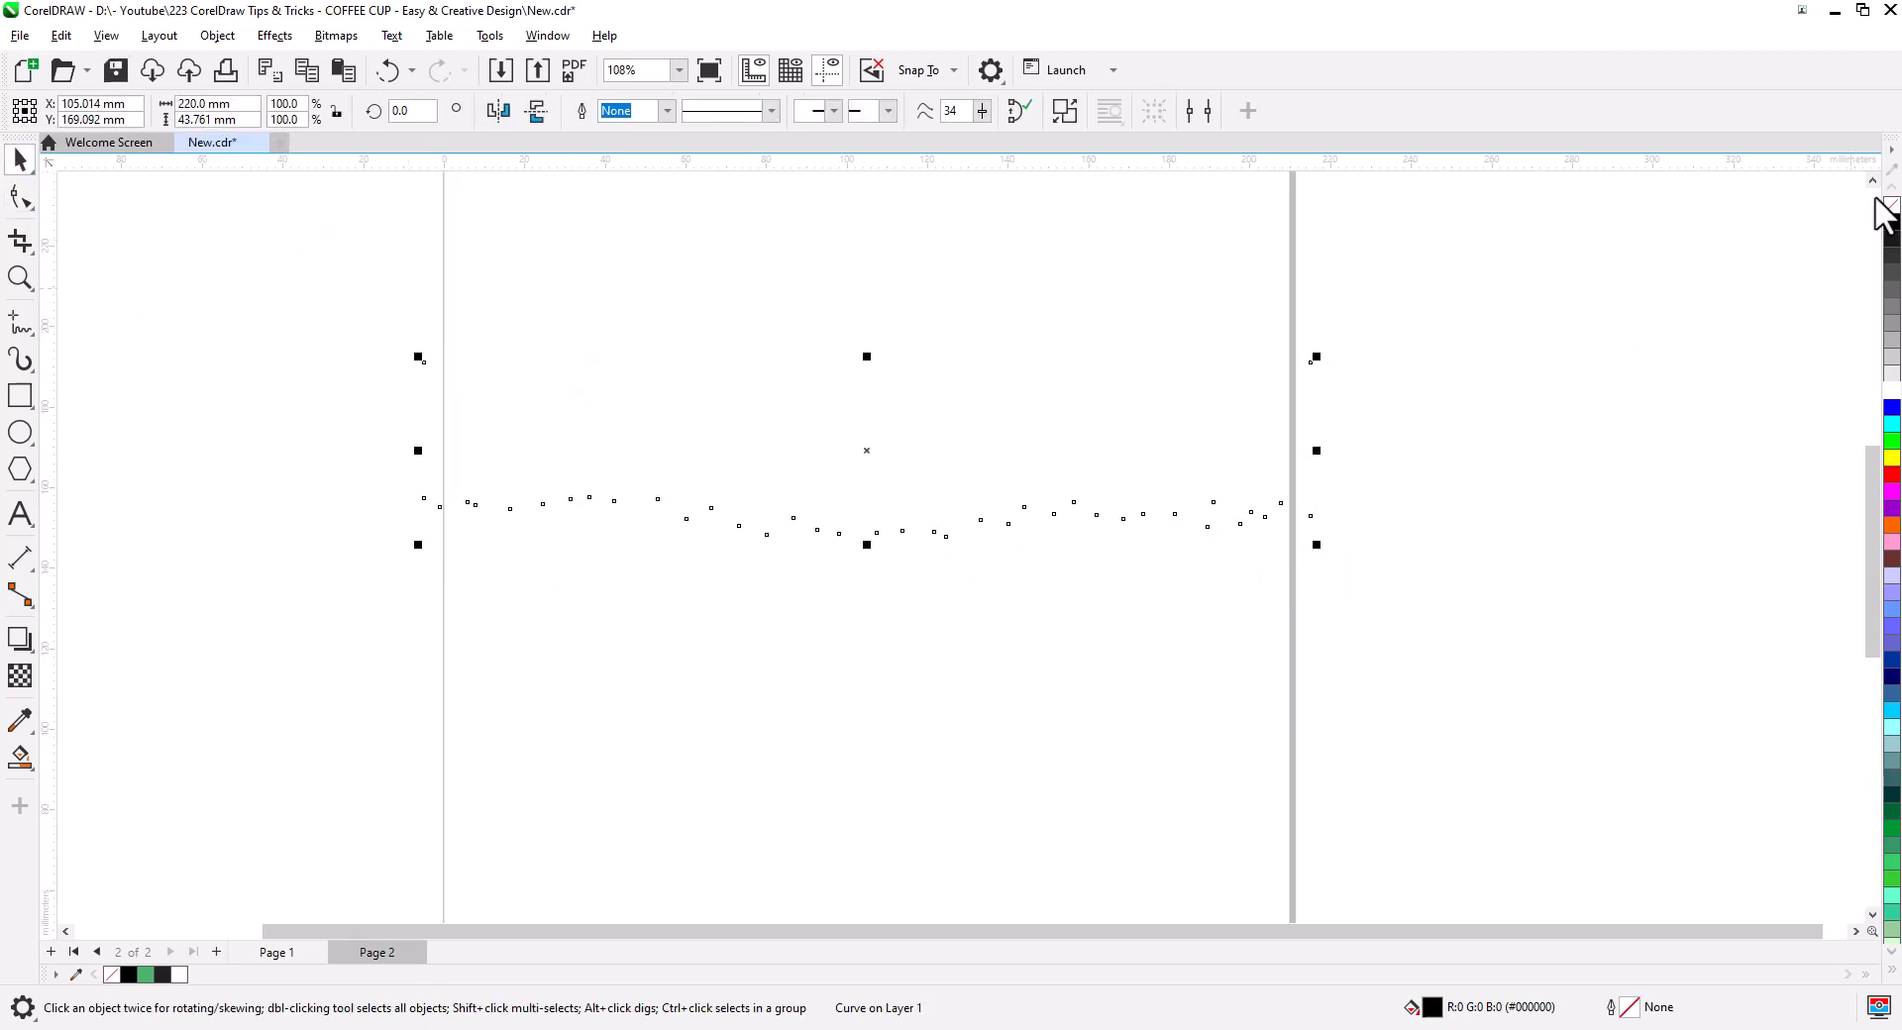
right_click(1892, 223)
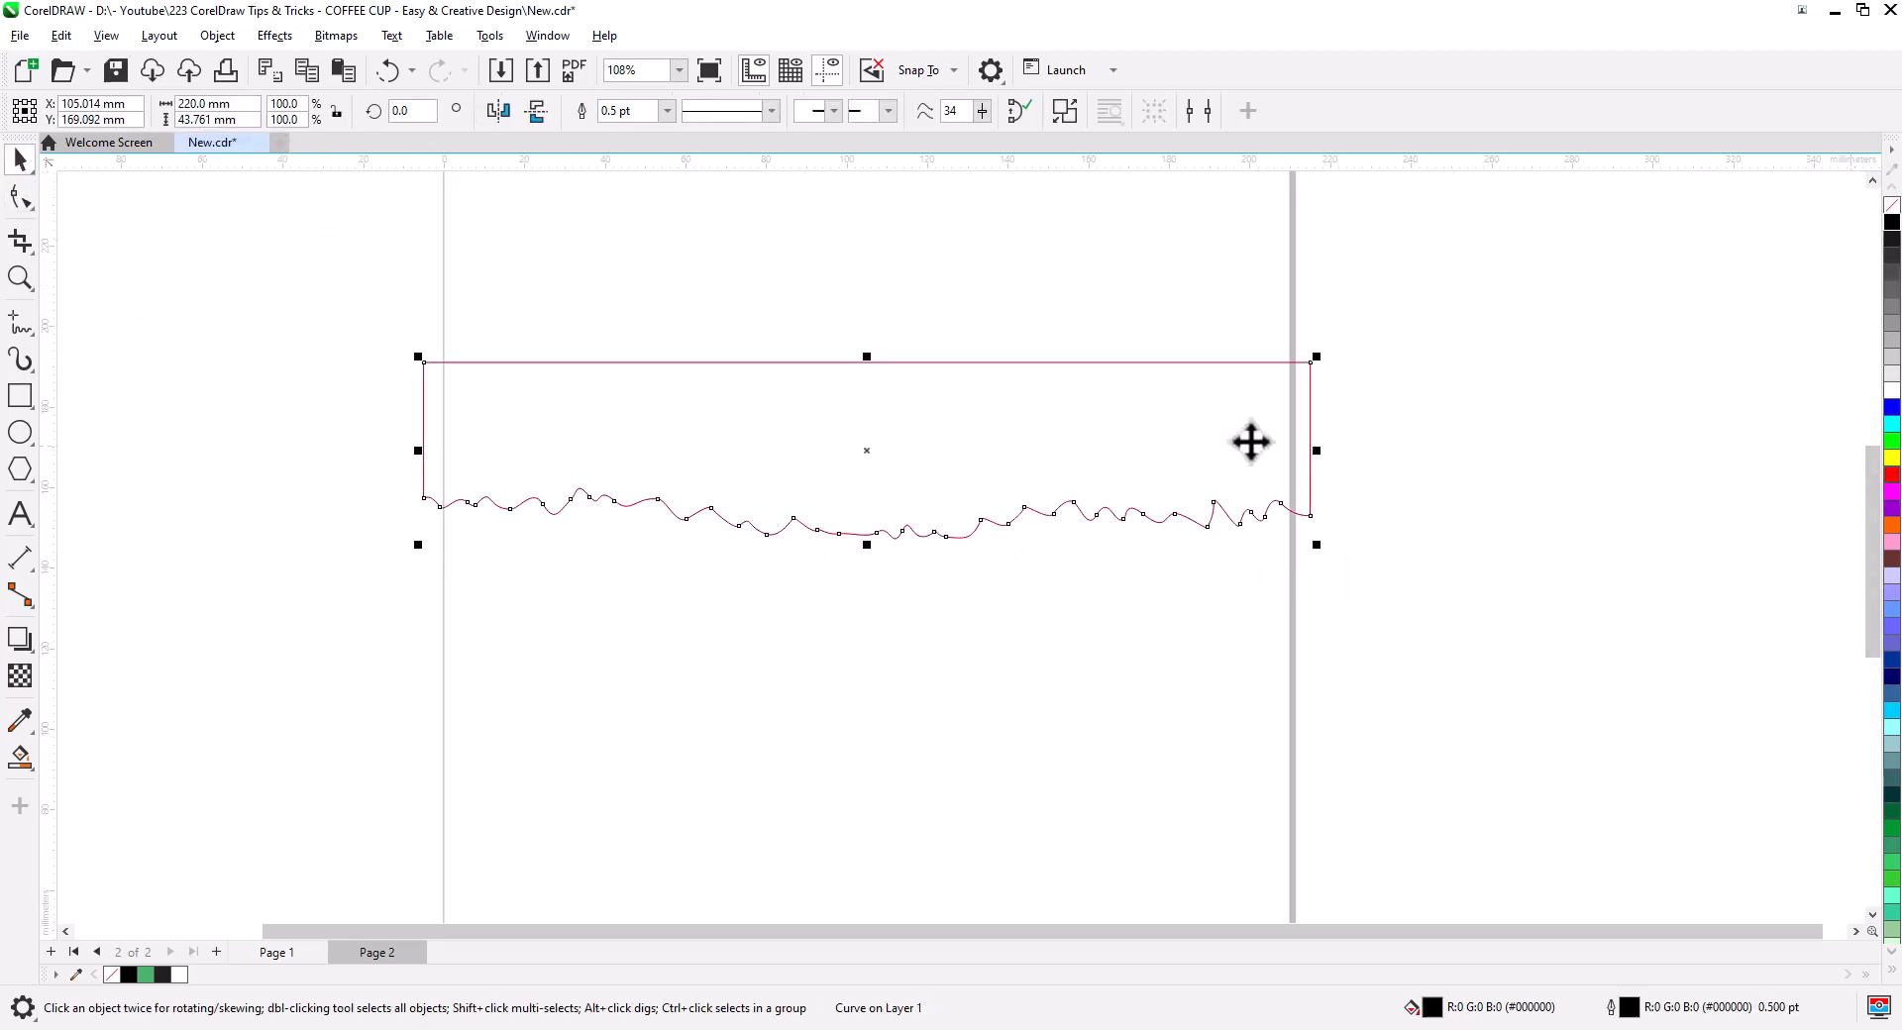
right_click(1096, 370)
click(1106, 338)
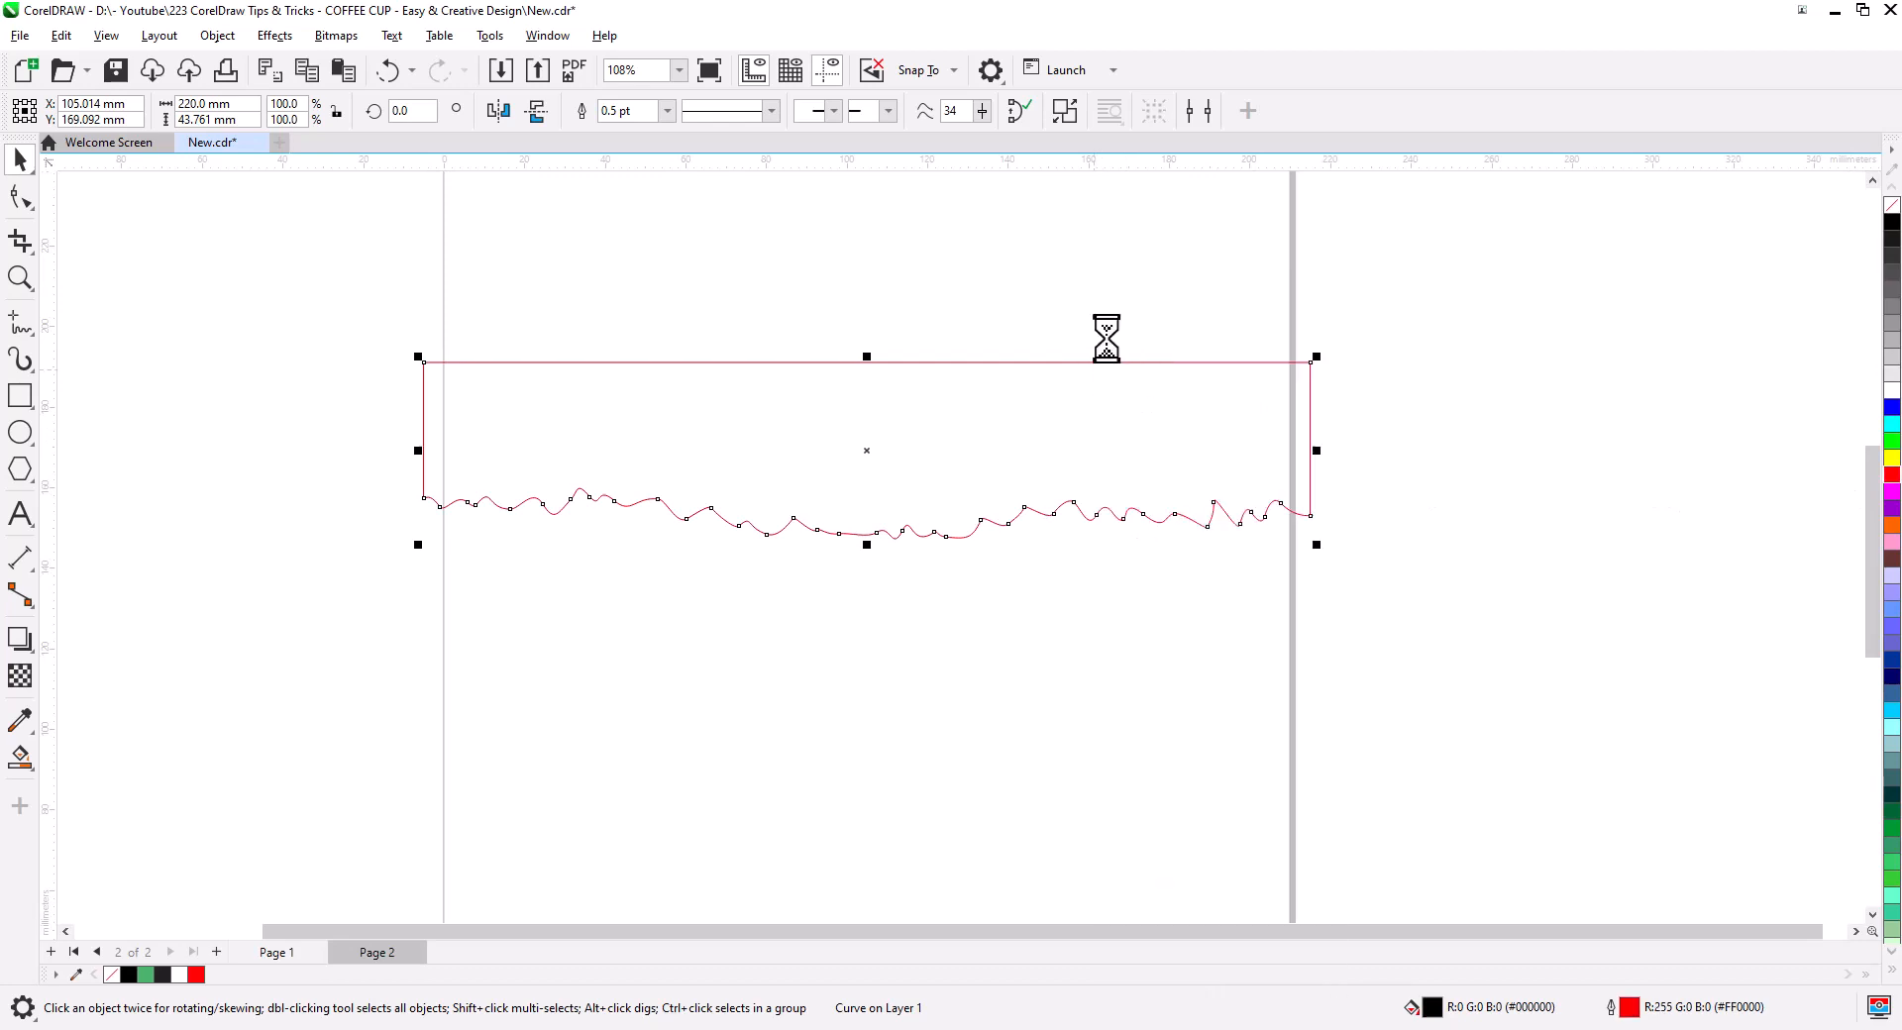
key(Delete)
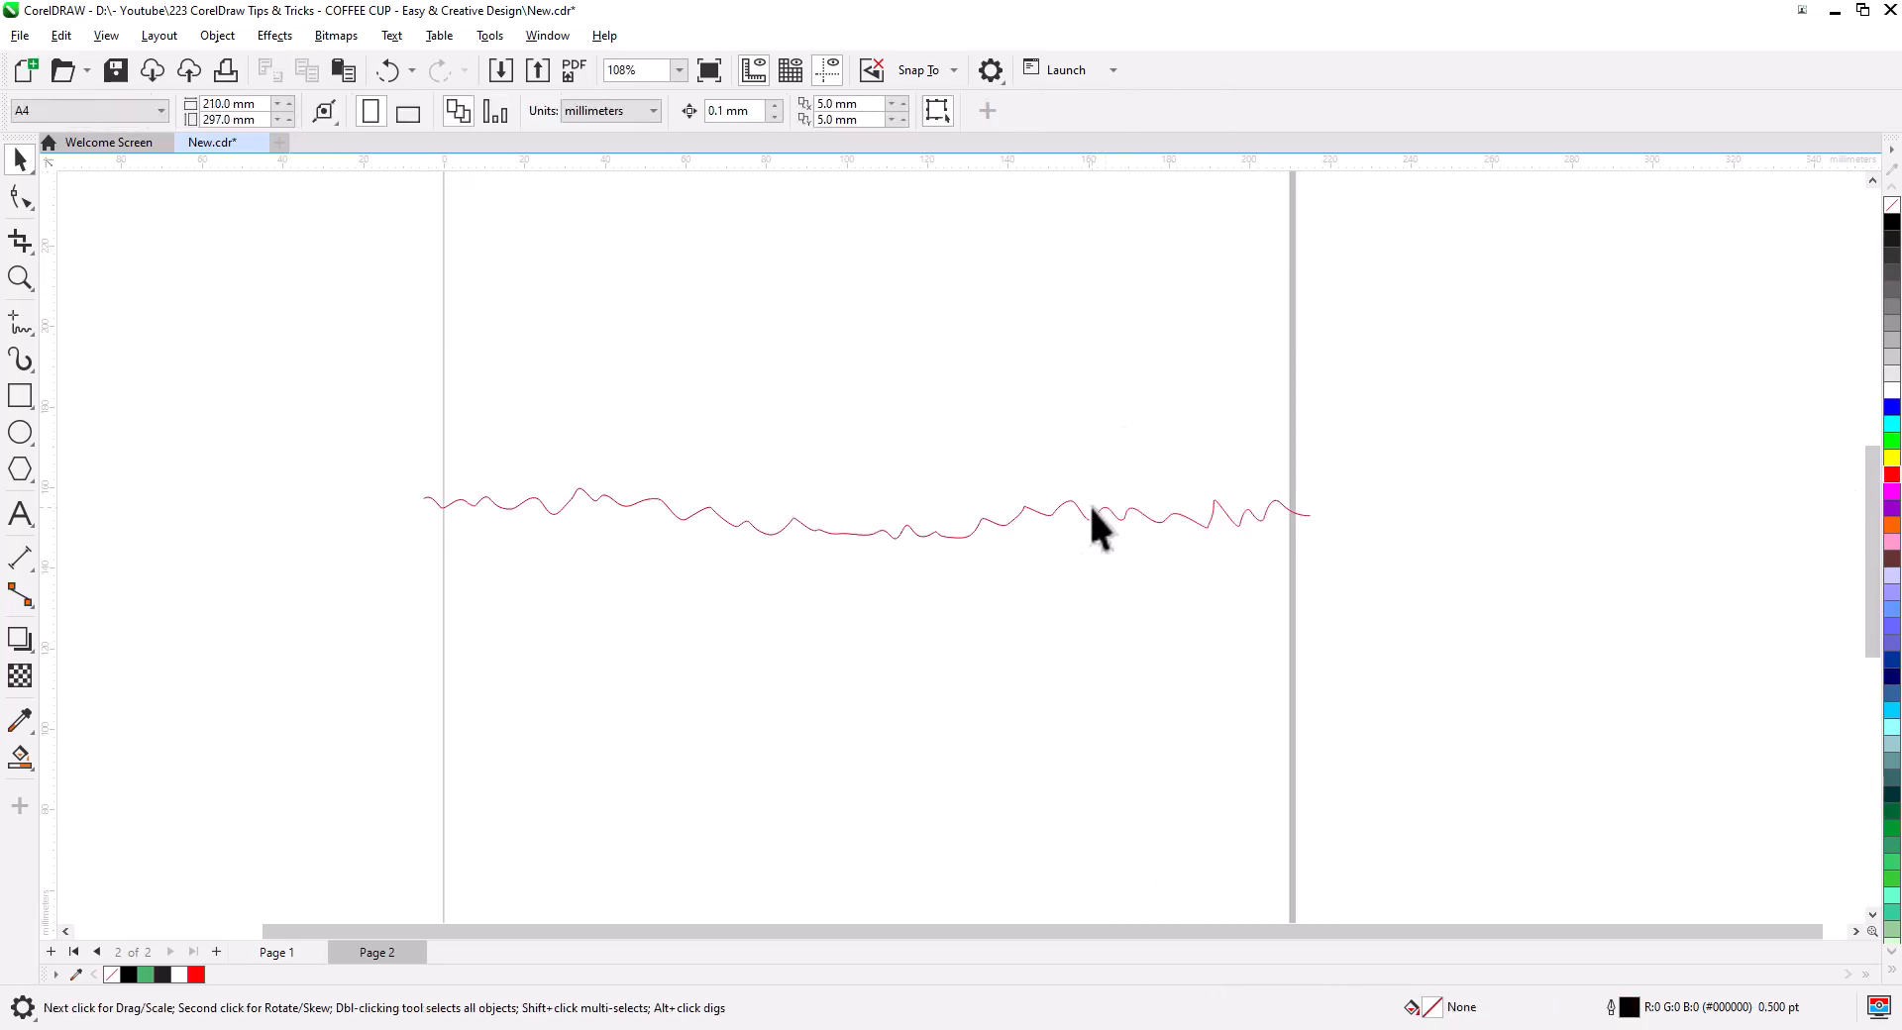
click(1090, 521)
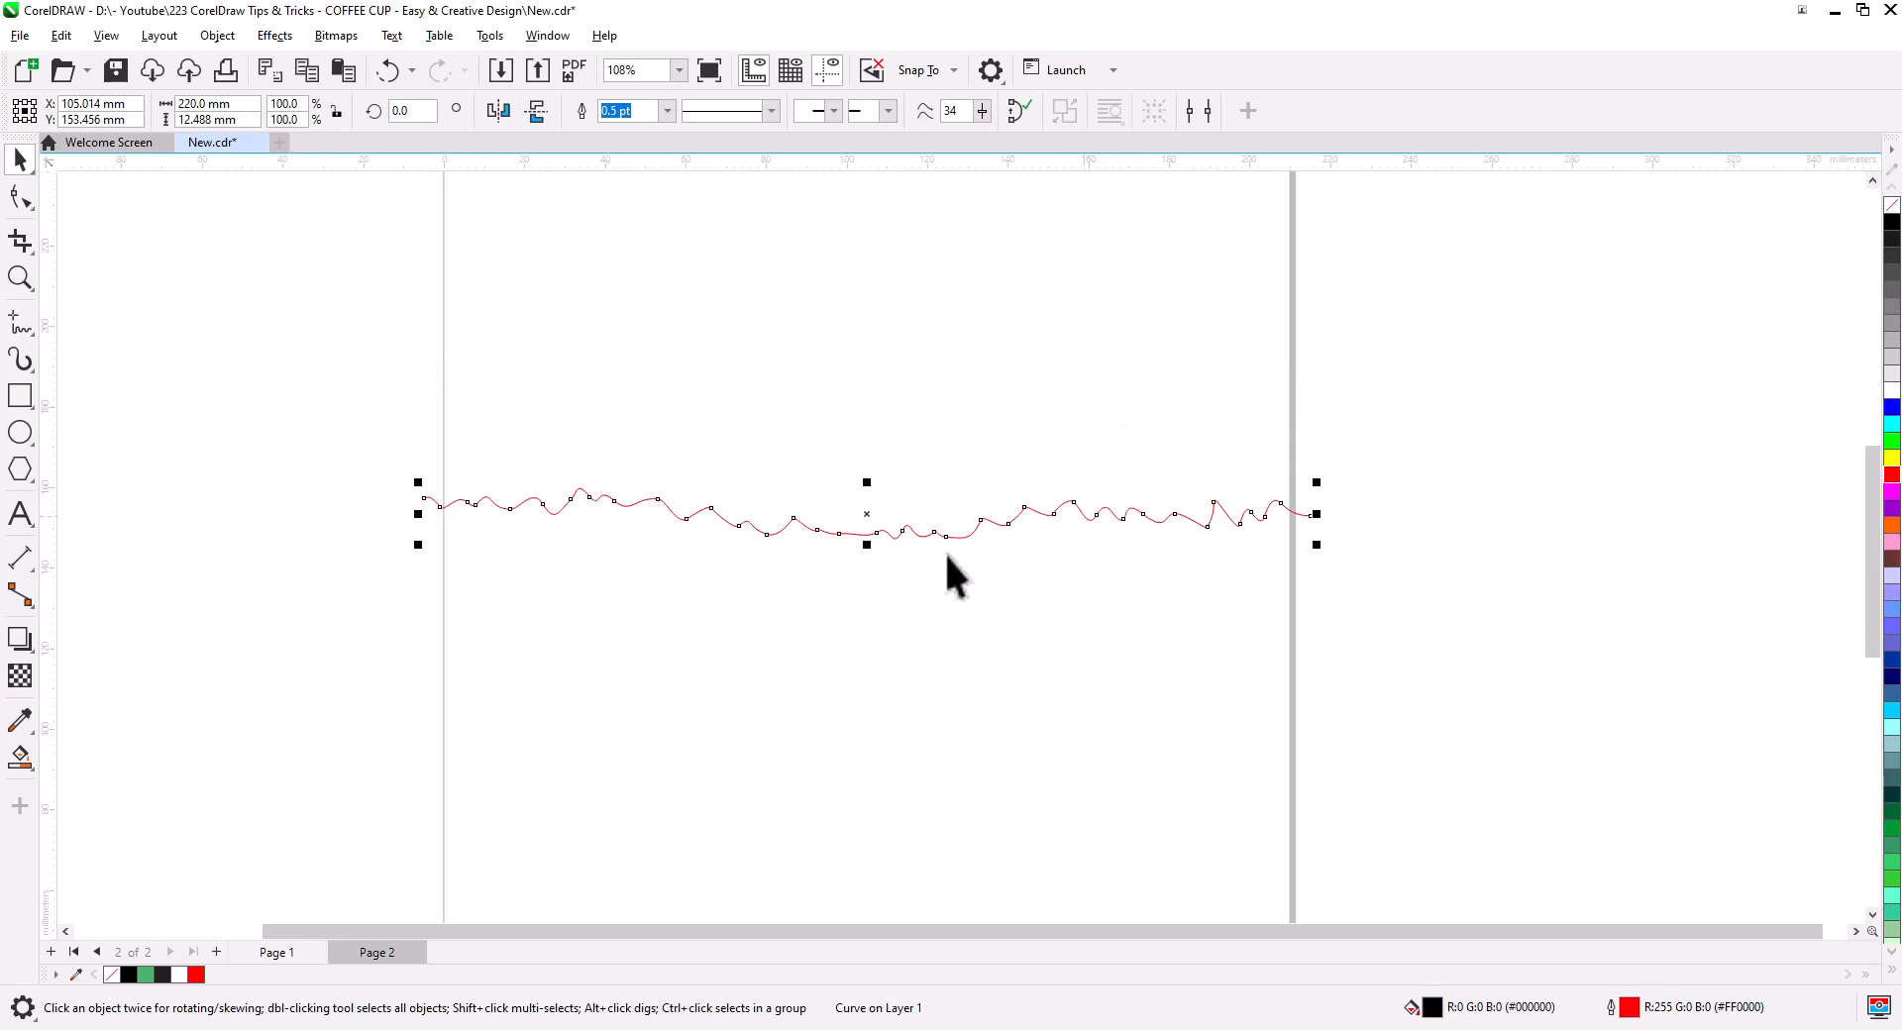
click(283, 954)
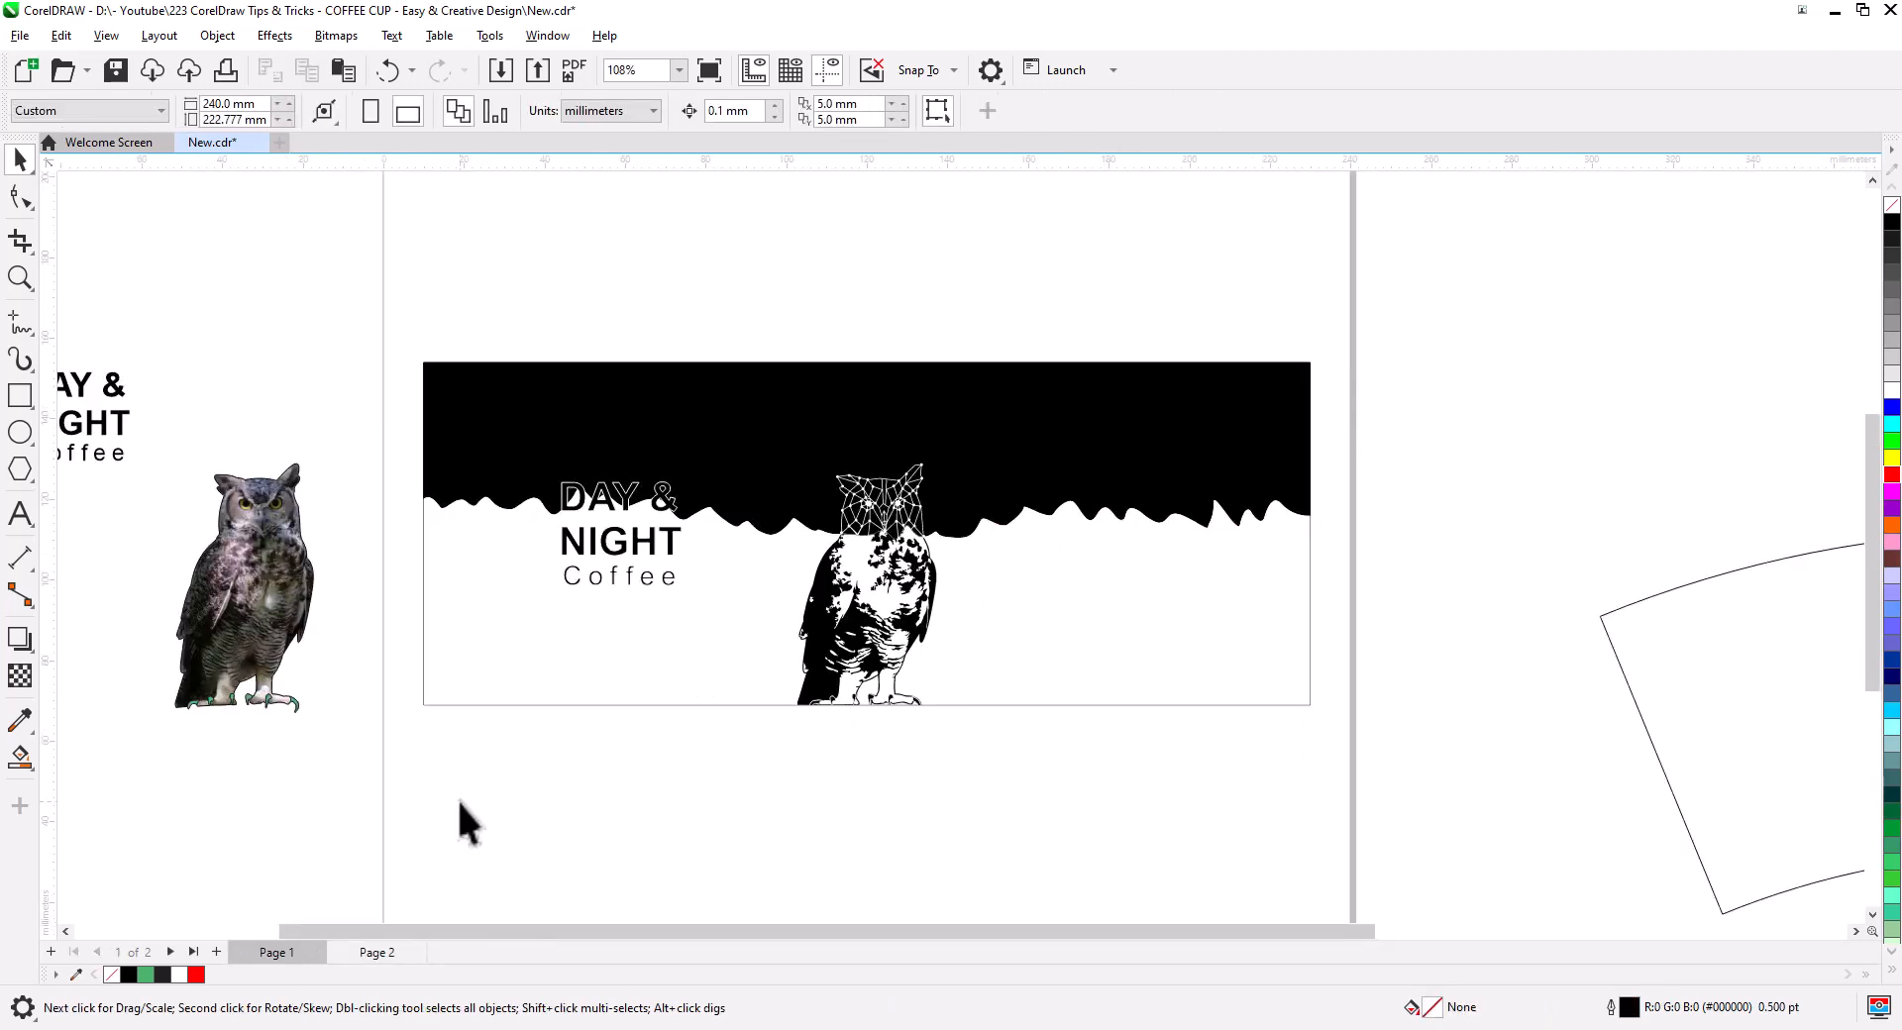
- Paste the wavy line, trim the DAY & NIGHT text along it, and break the result apart
key(ctrl+v)
scroll(407, 509, up, 4)
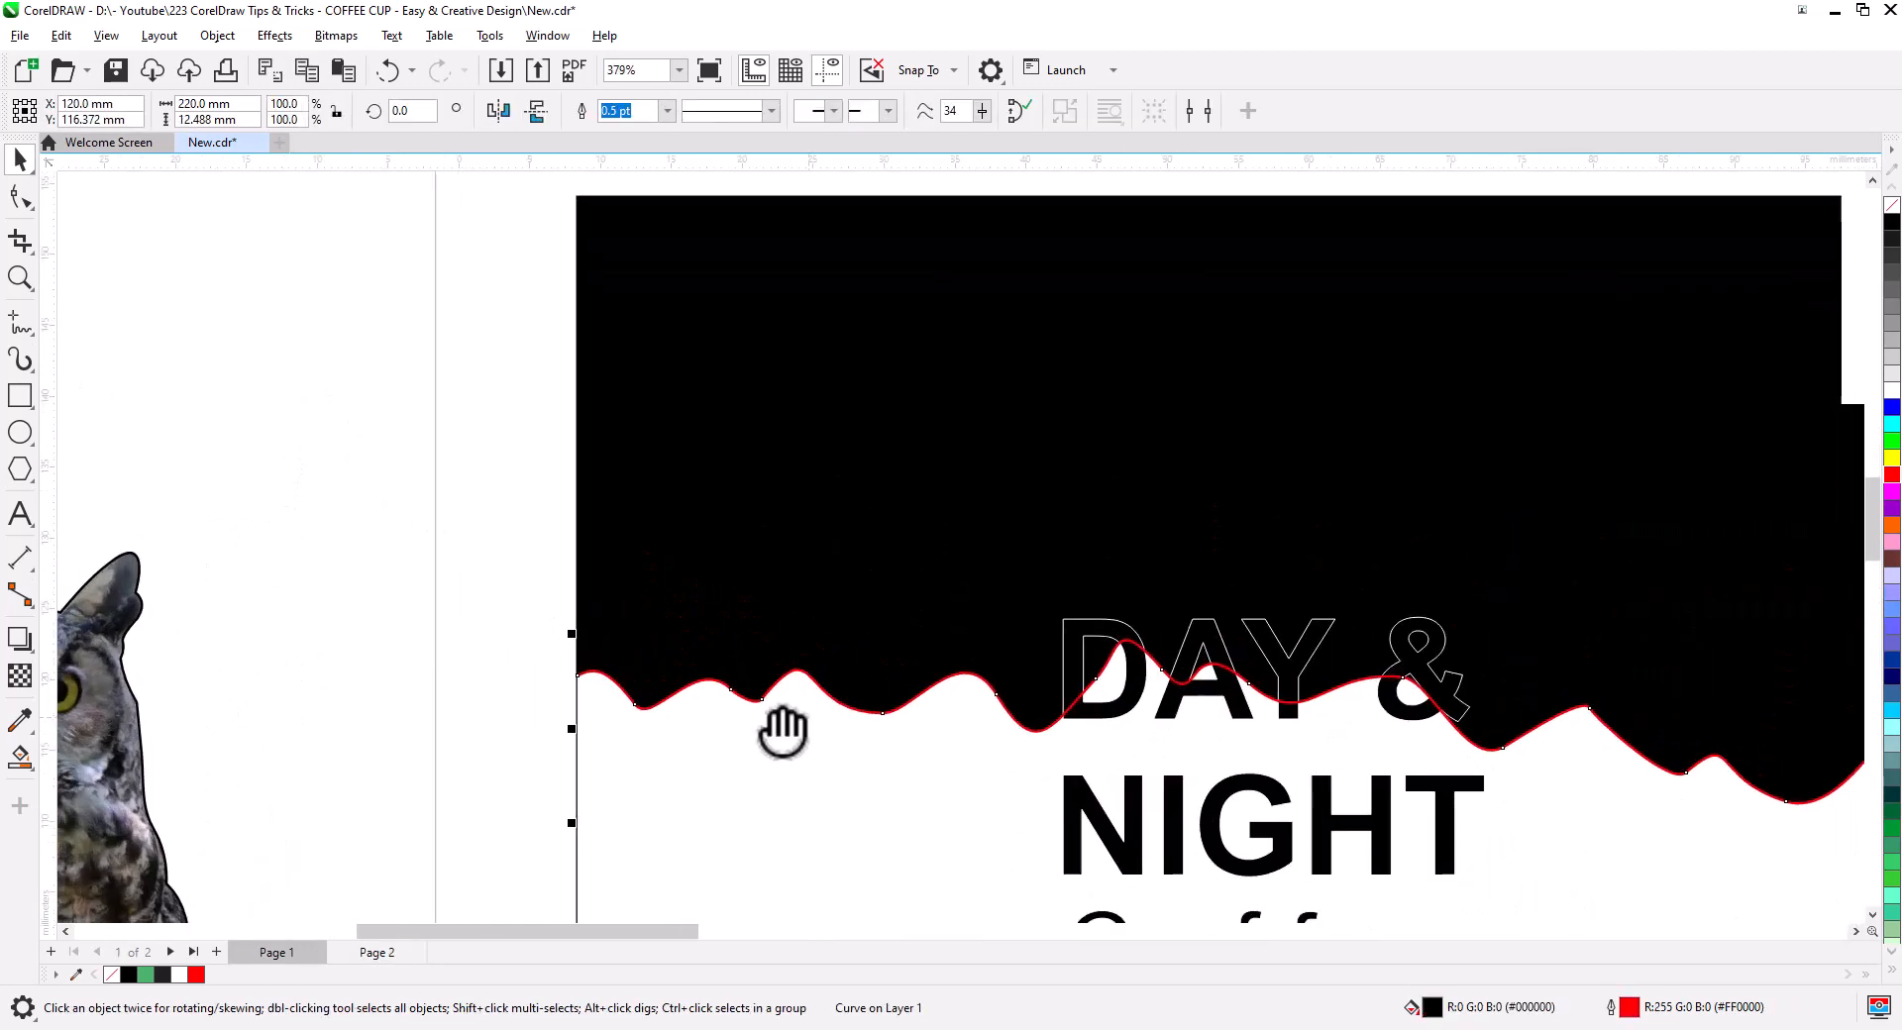
shift+click(858, 589)
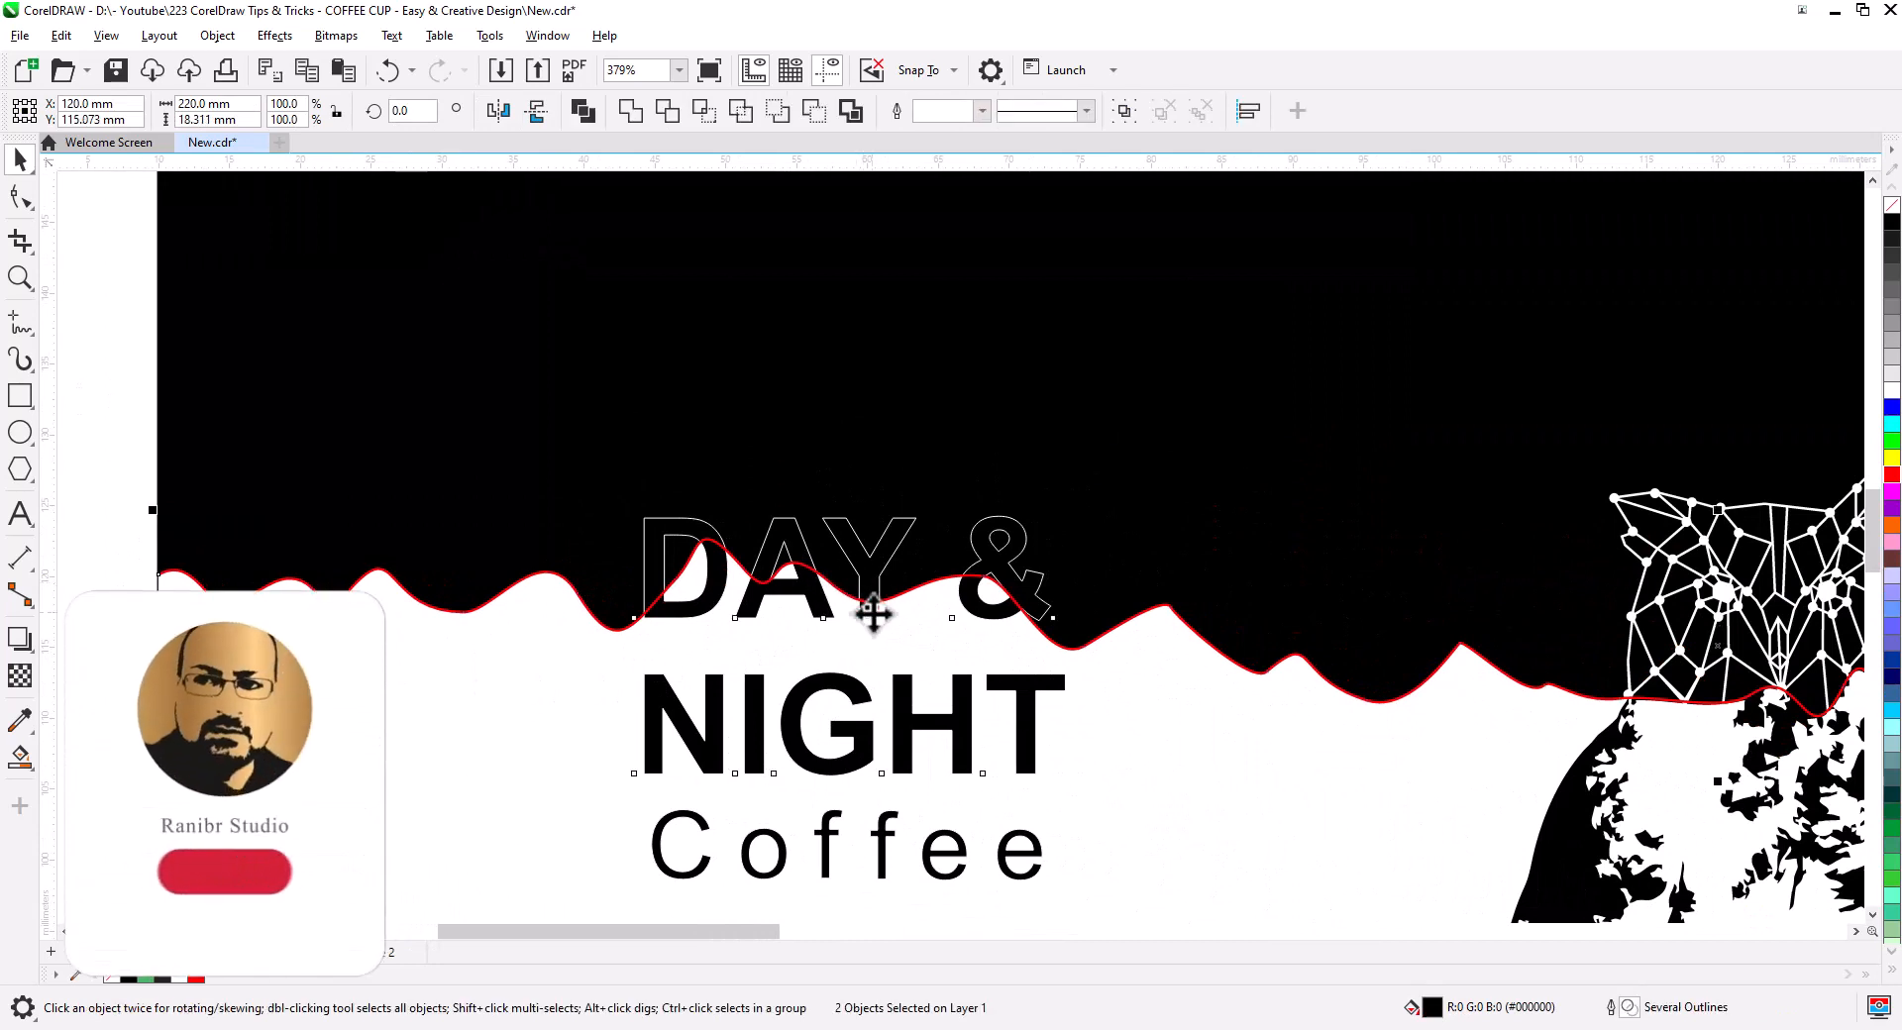
click(813, 110)
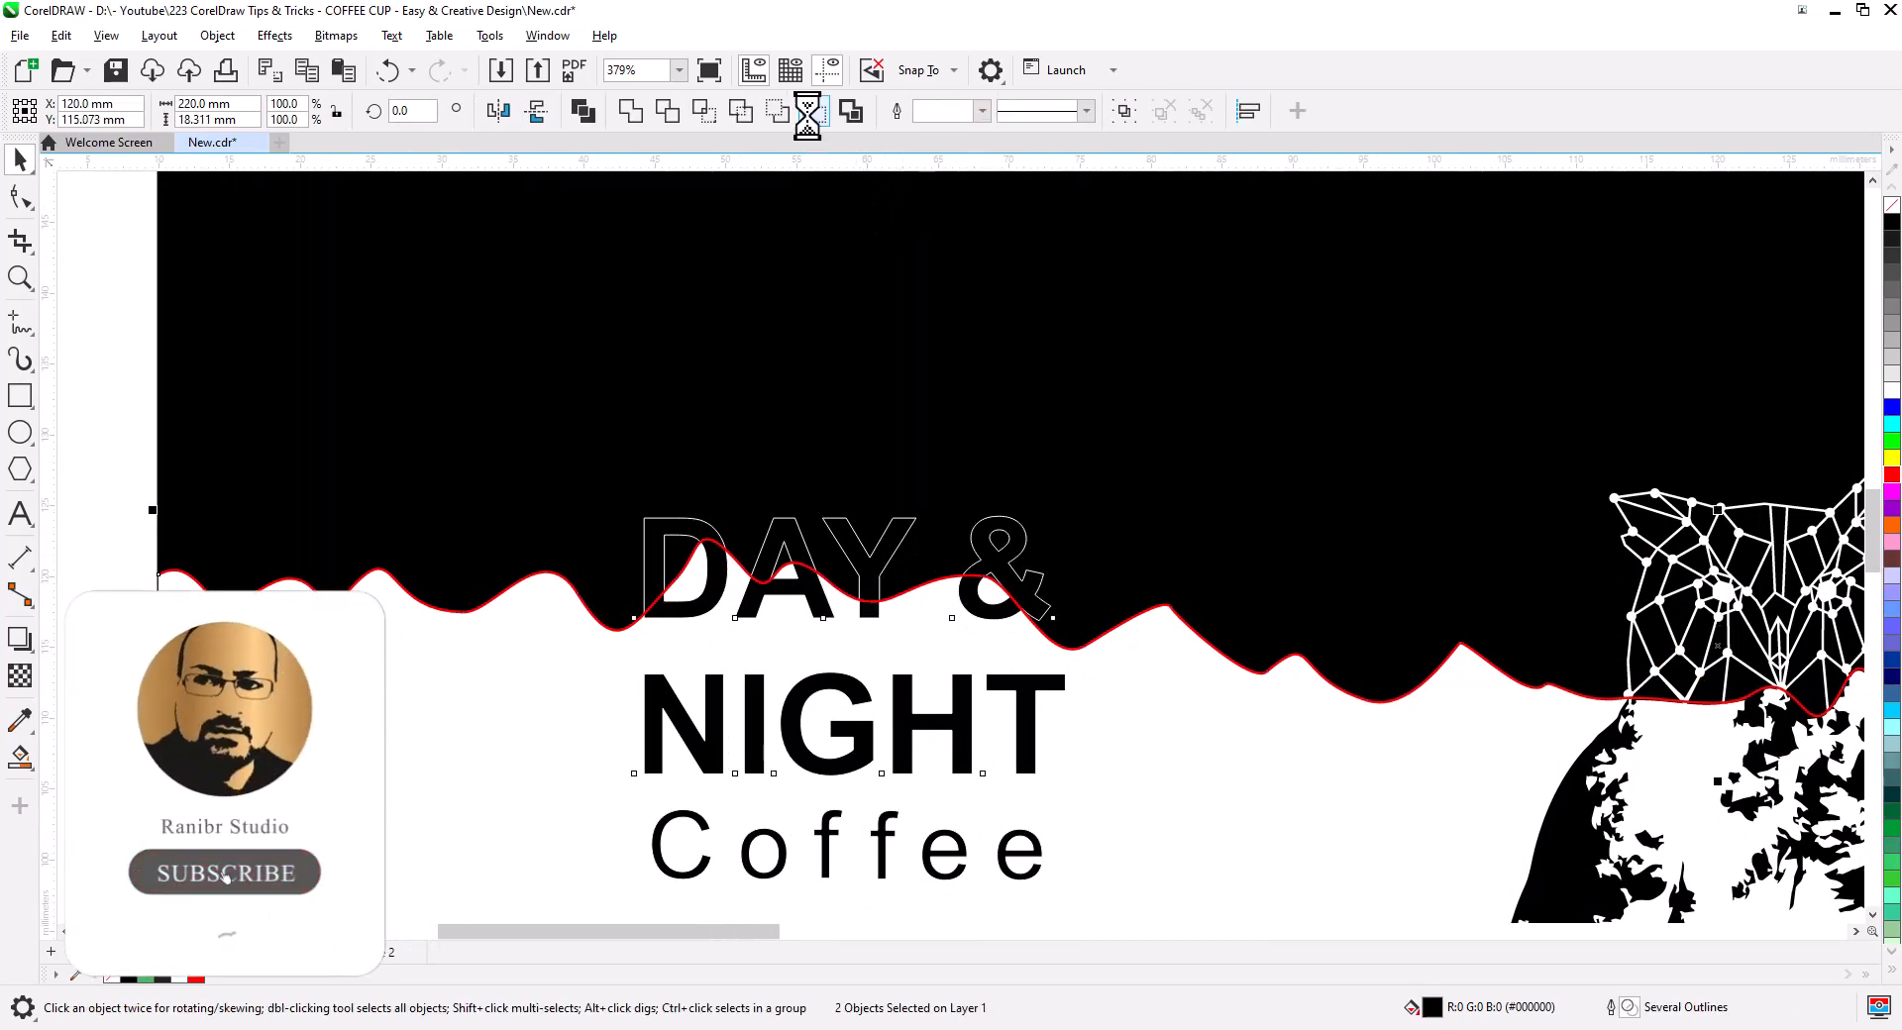
click(131, 347)
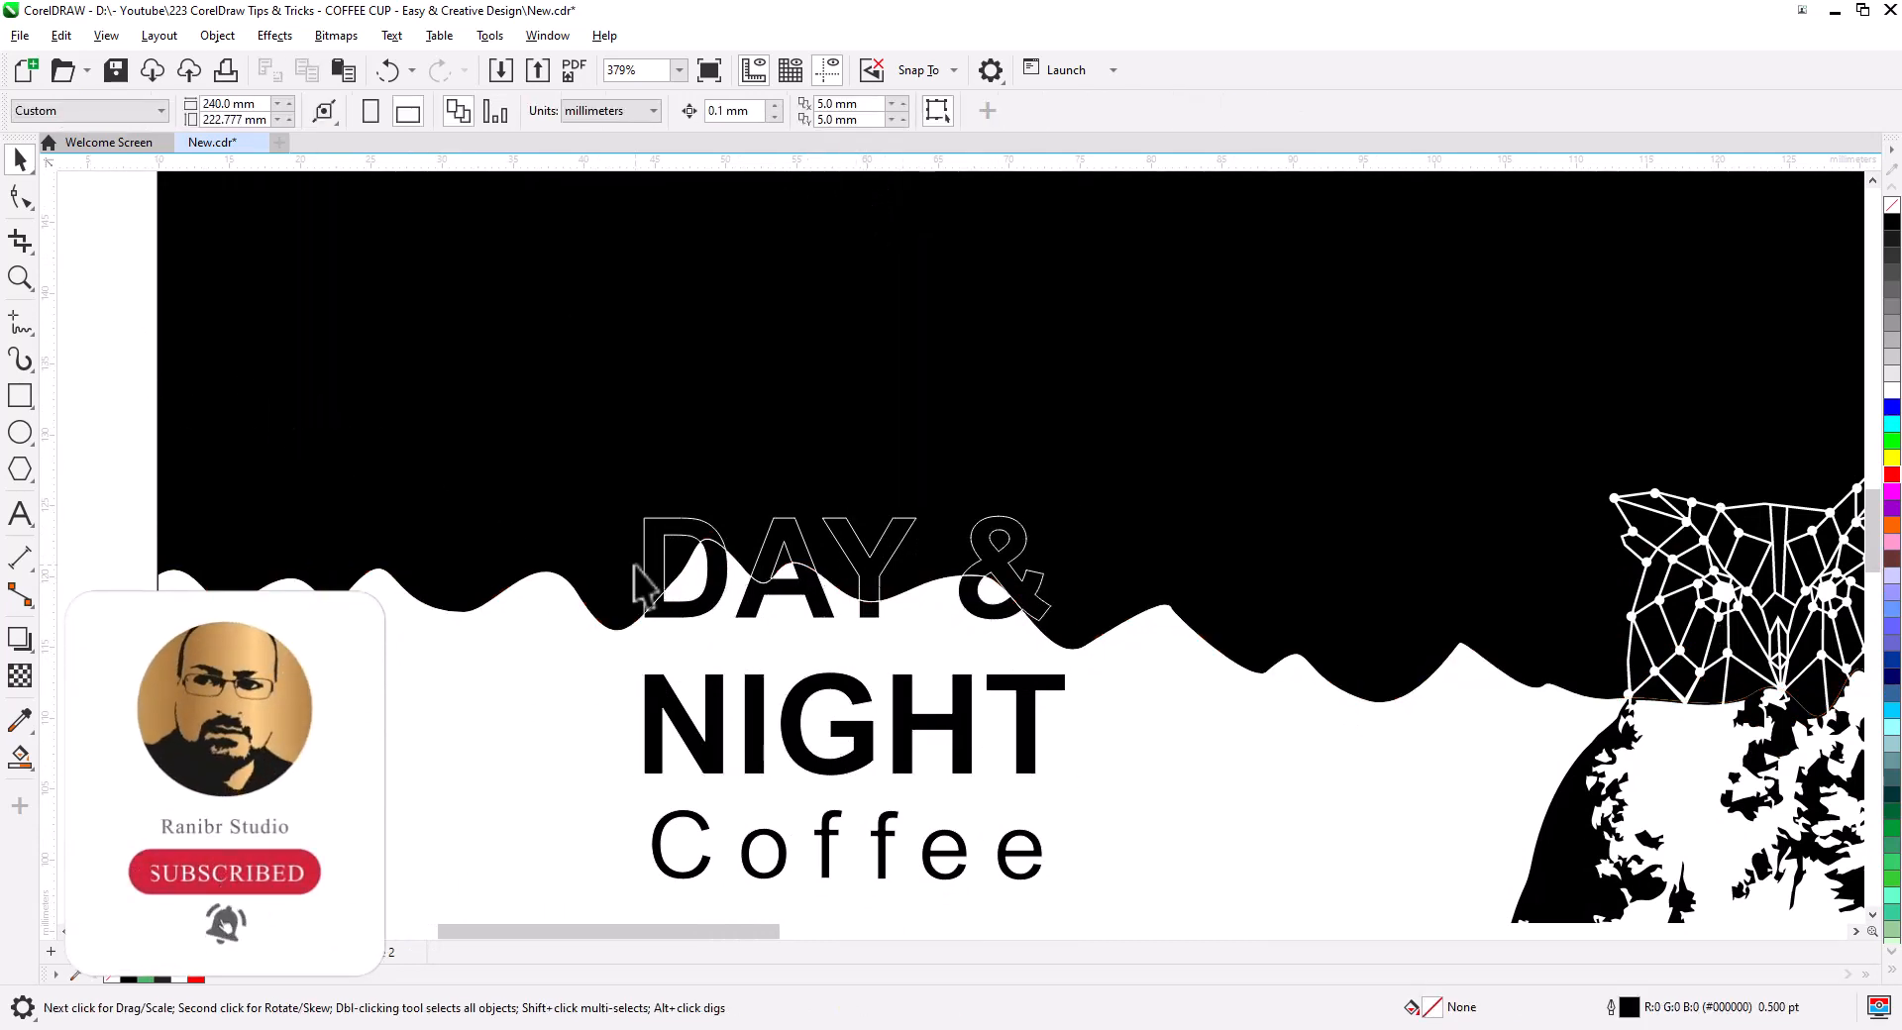
click(691, 543)
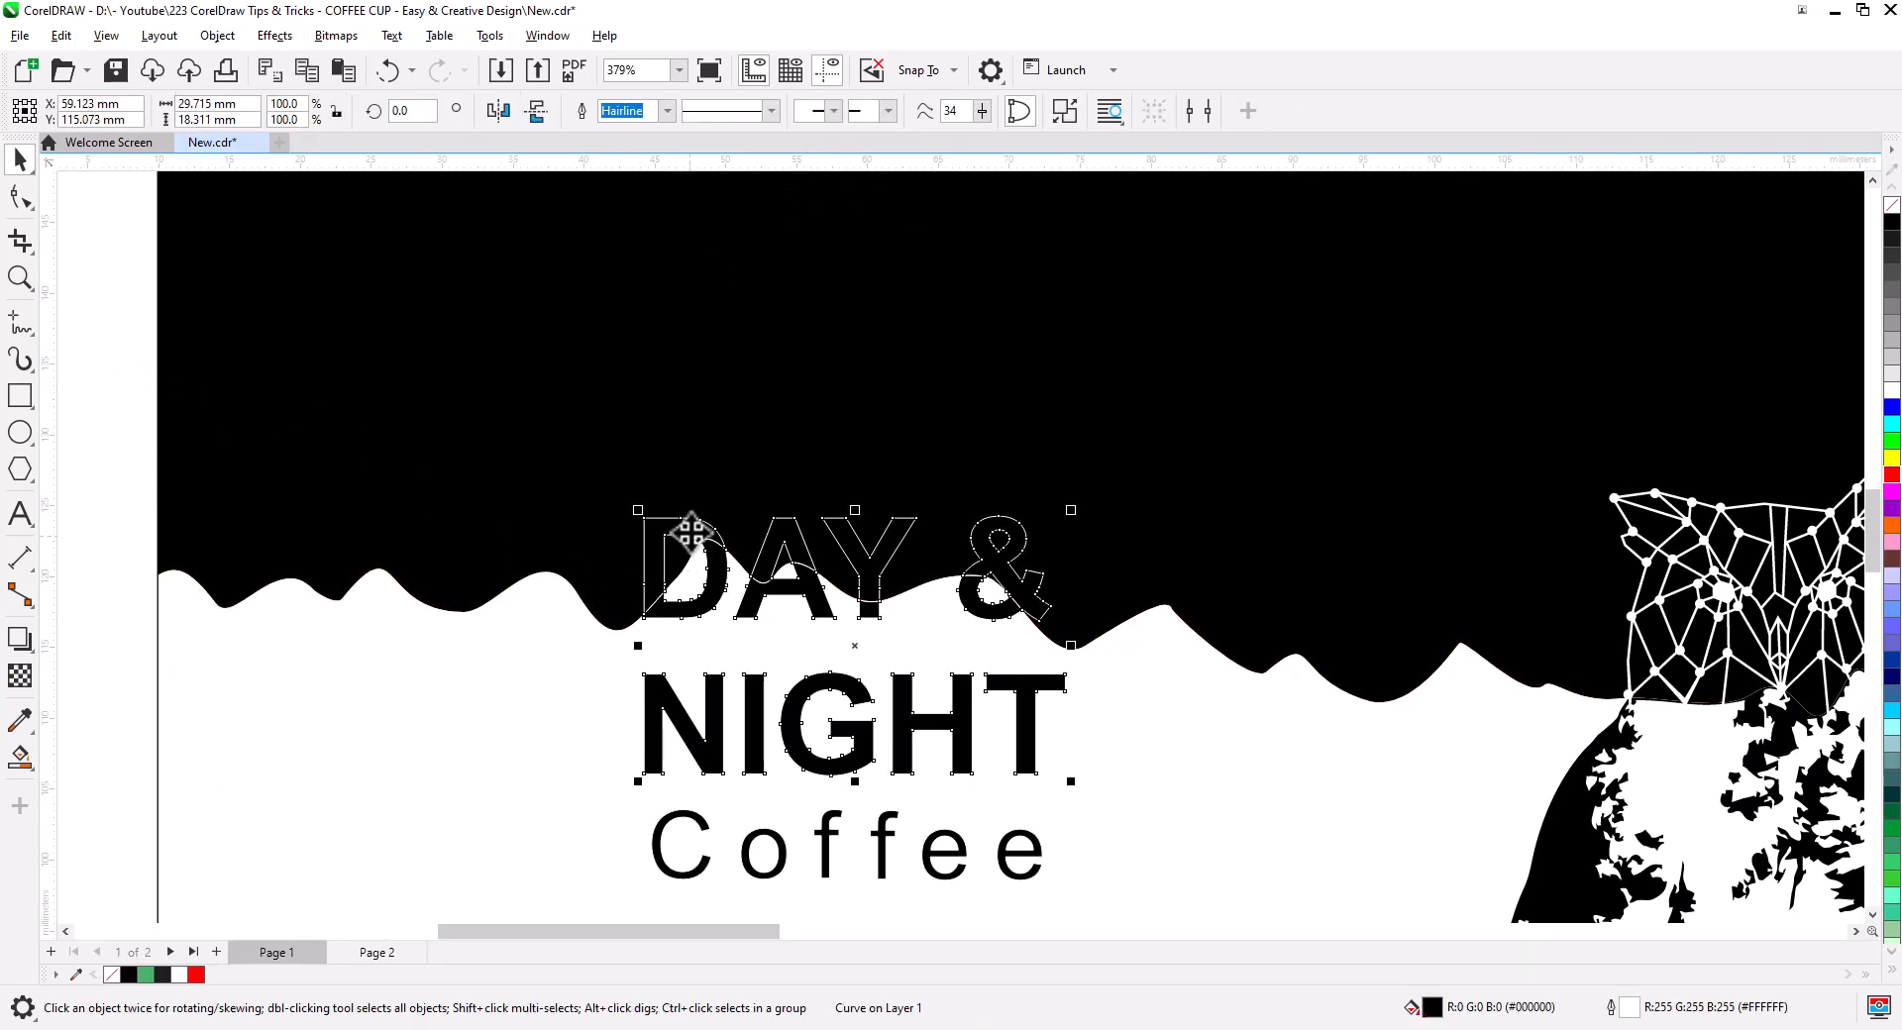
right_click(691, 533)
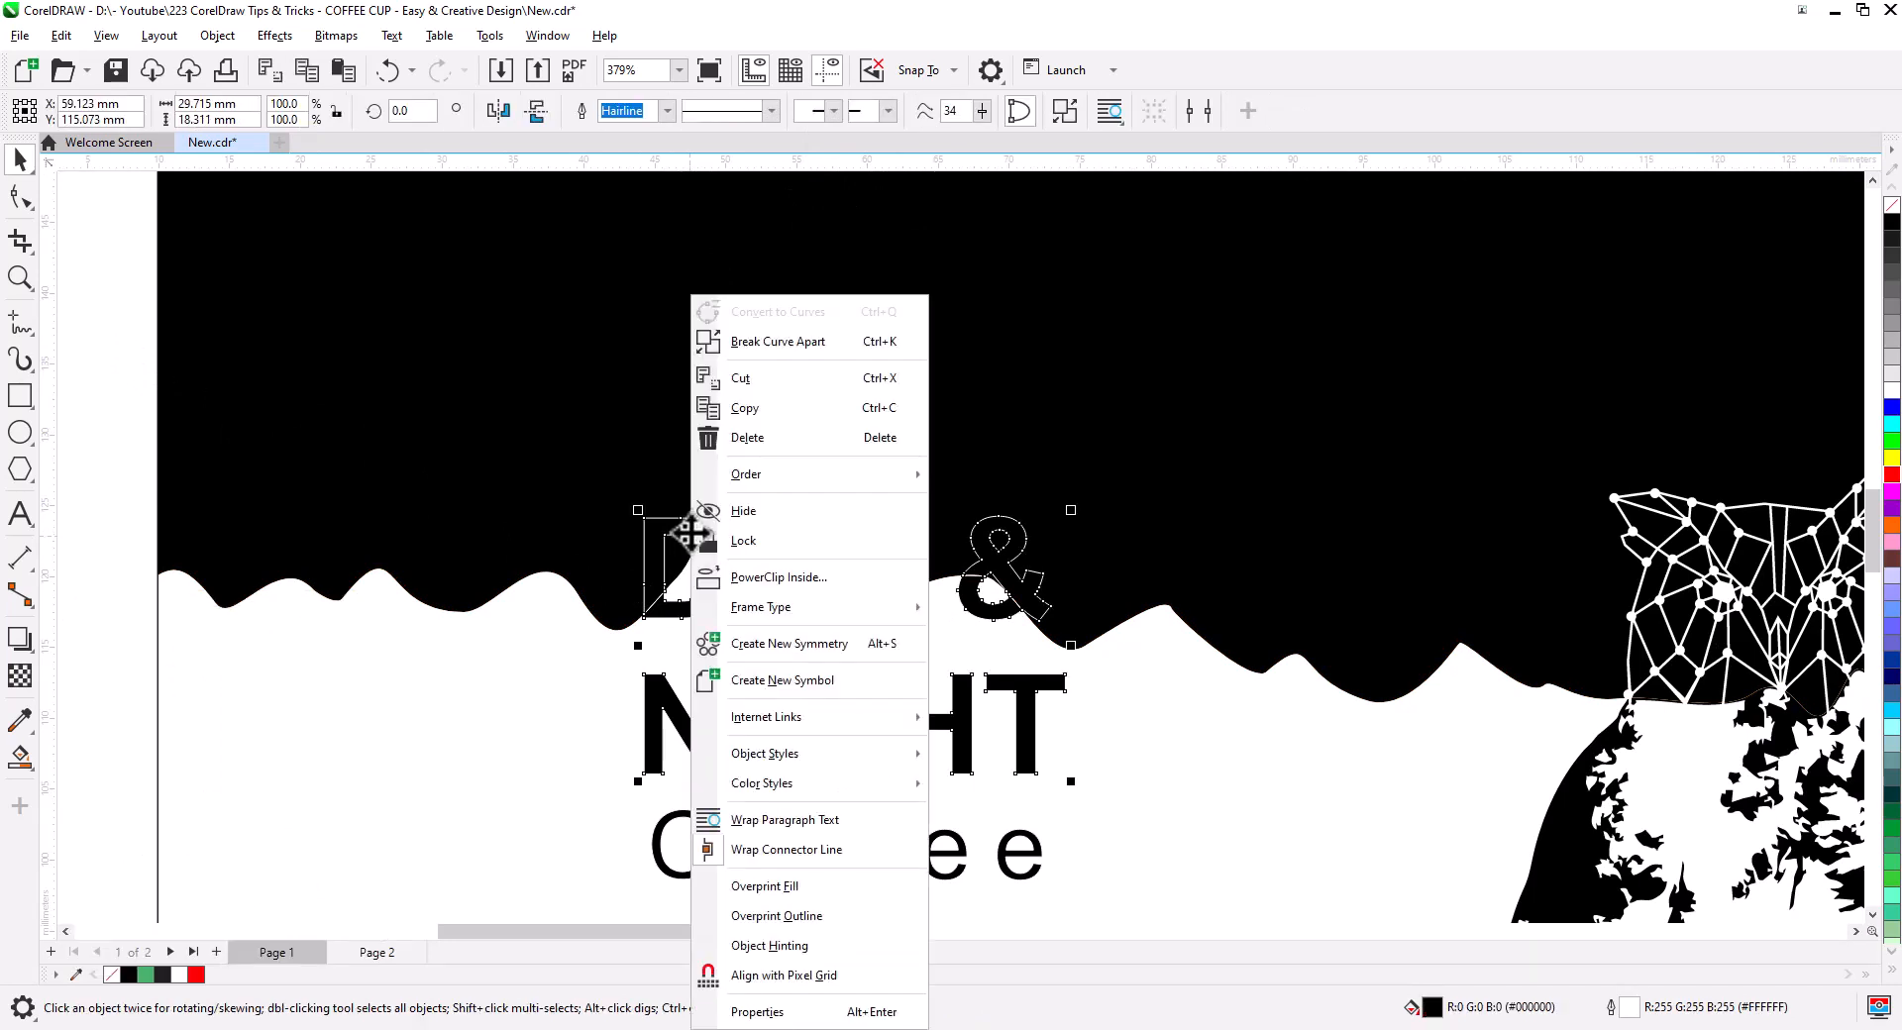
click(777, 341)
click(84, 313)
- Combine the D, A, Y and & pieces into one curve, fill it white, and view the whole design
drag(957, 508, 731, 626)
drag(799, 507, 894, 785)
shift+click(662, 735)
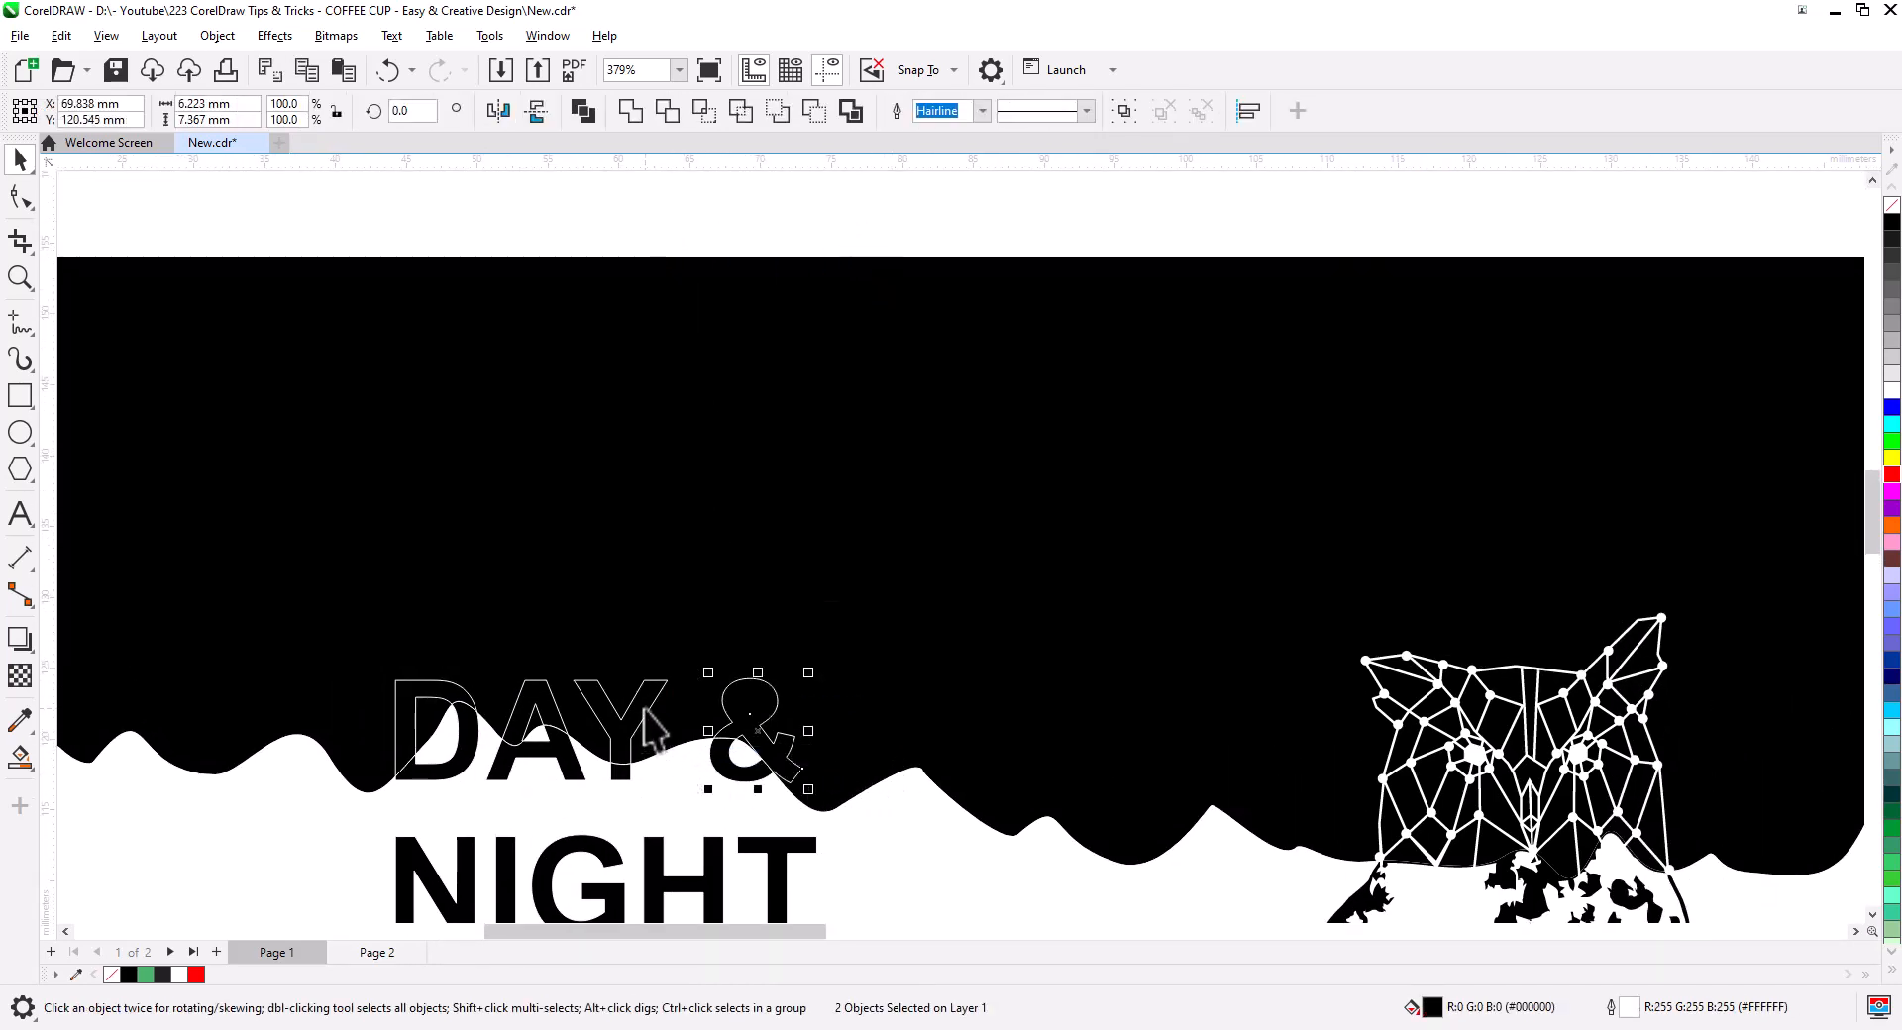
shift+click(544, 700)
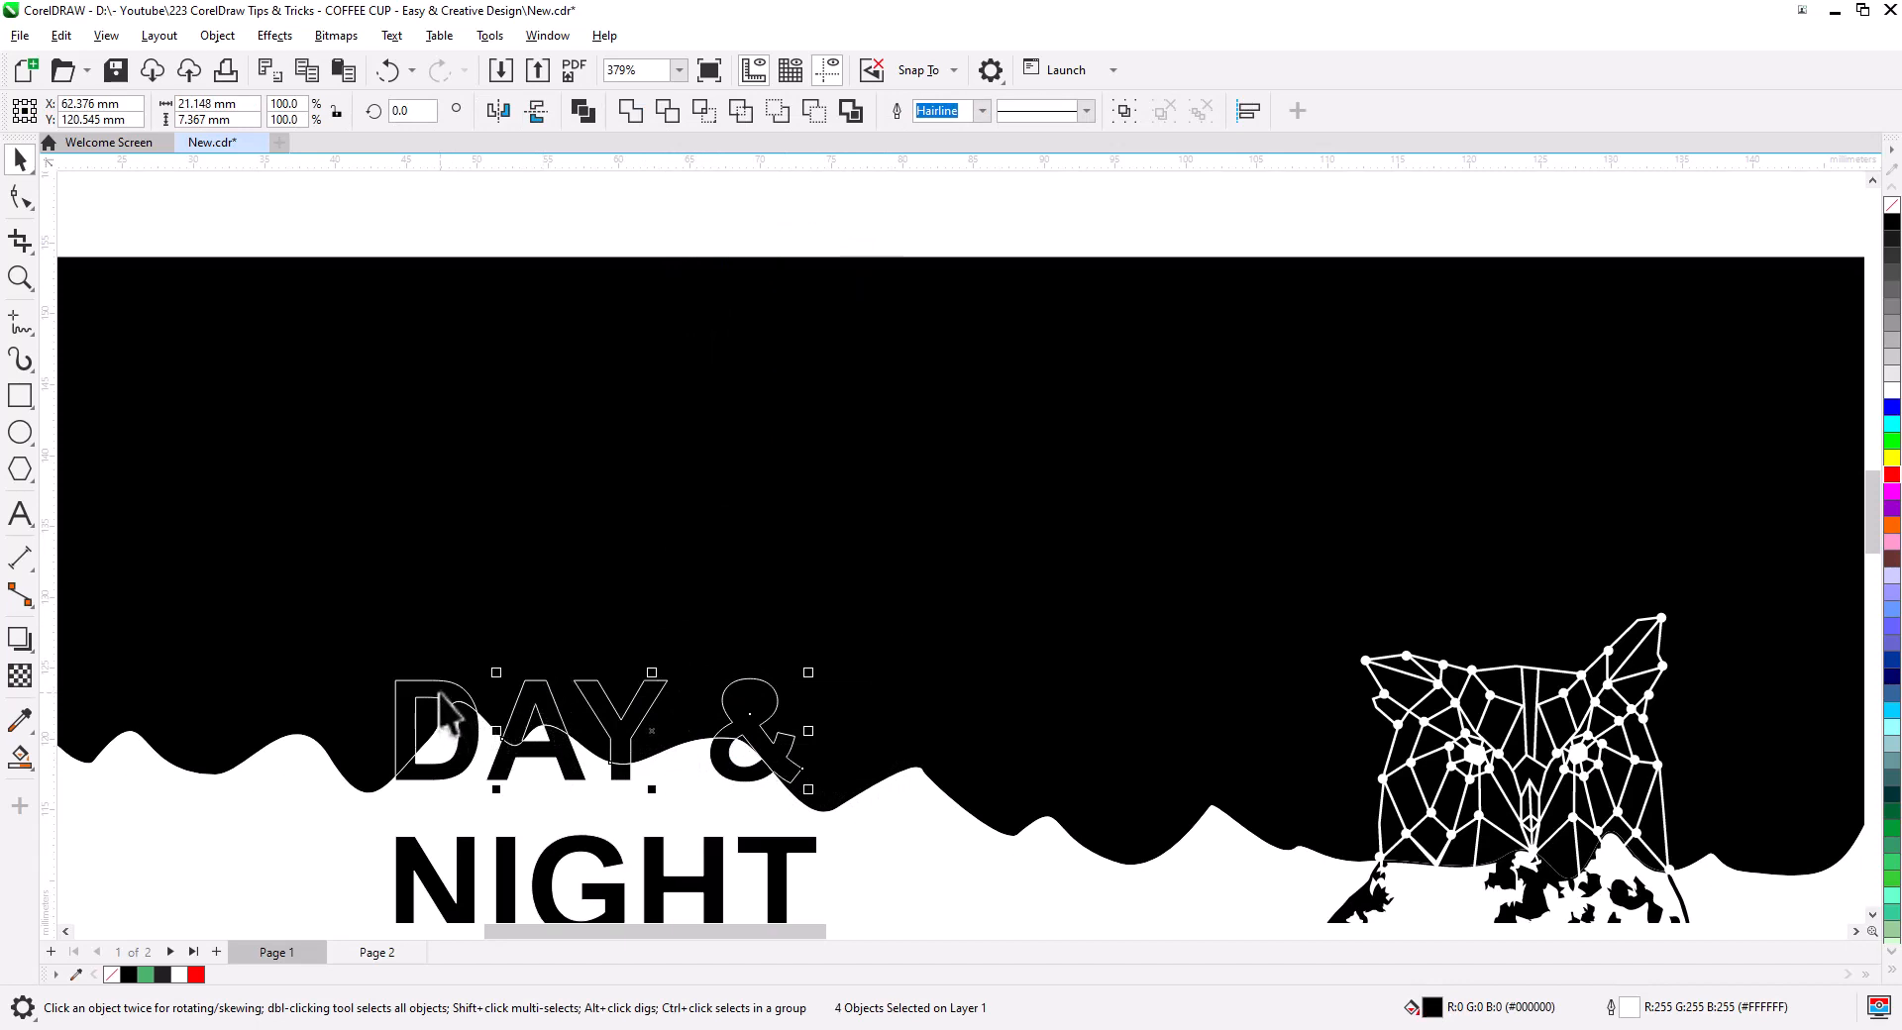
shift+click(439, 696)
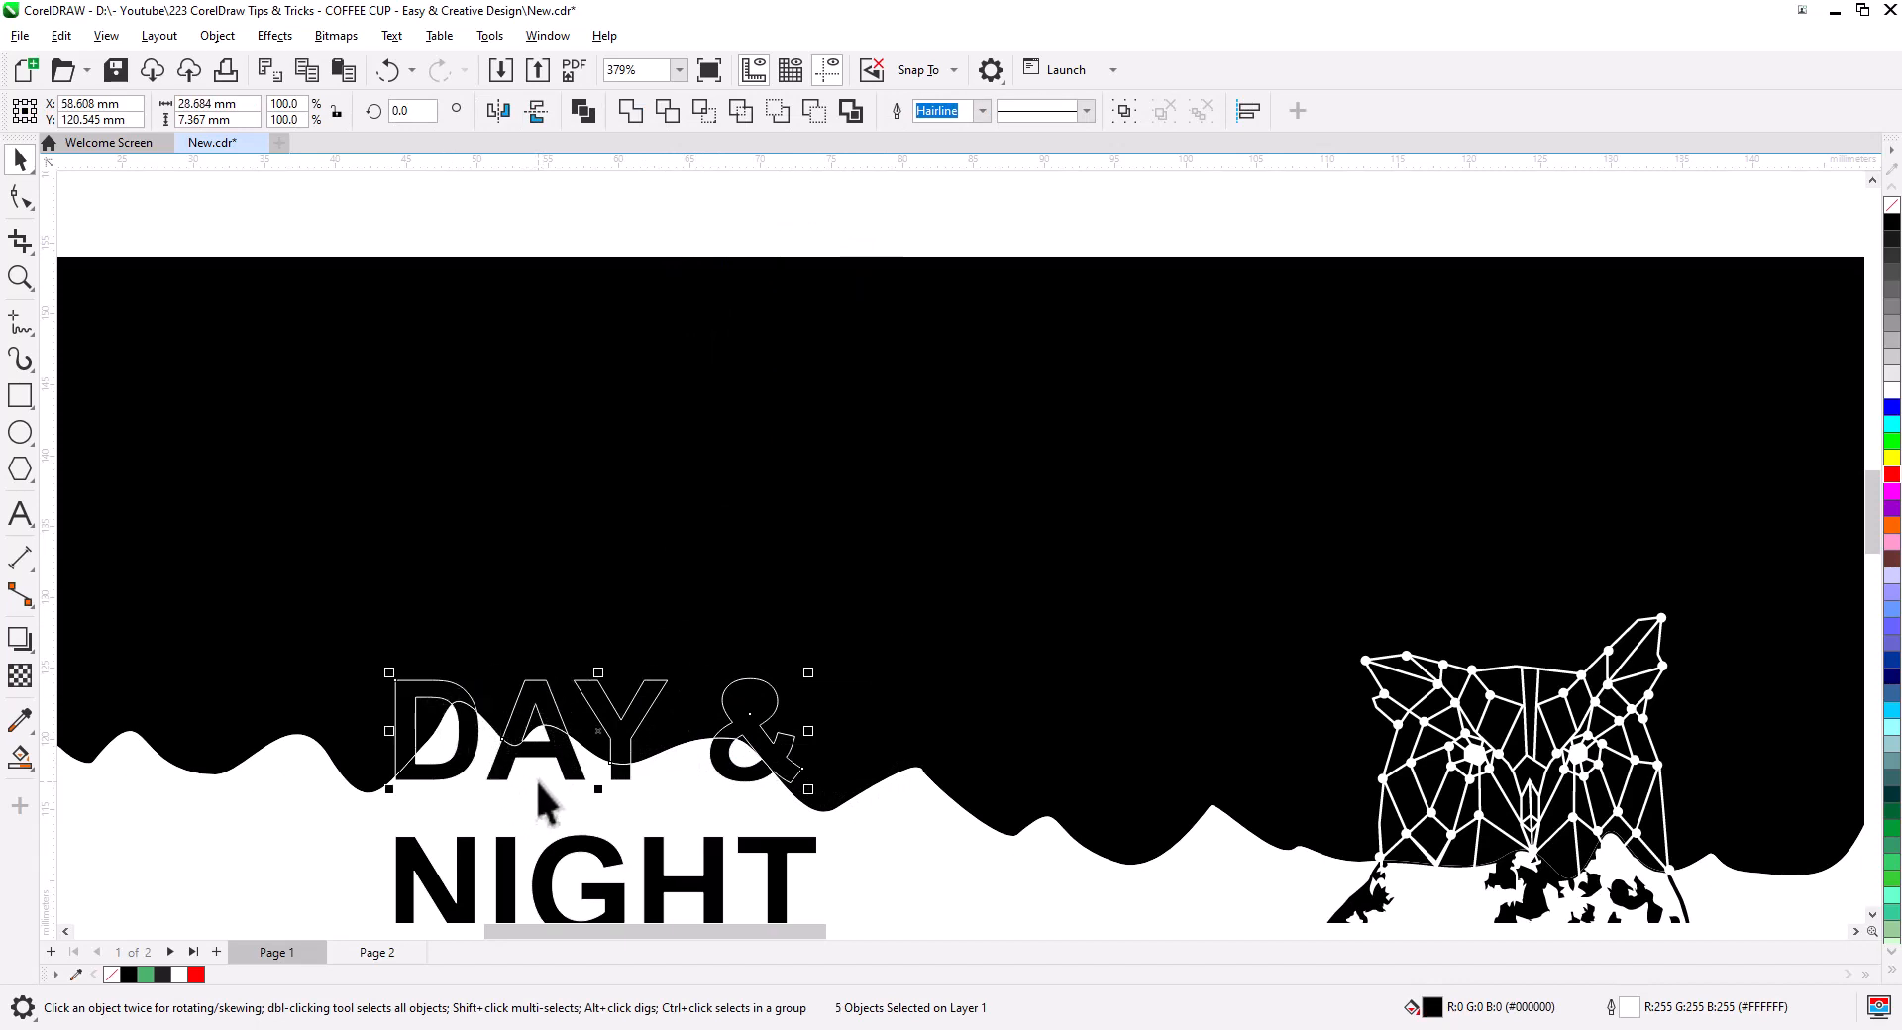
click(583, 110)
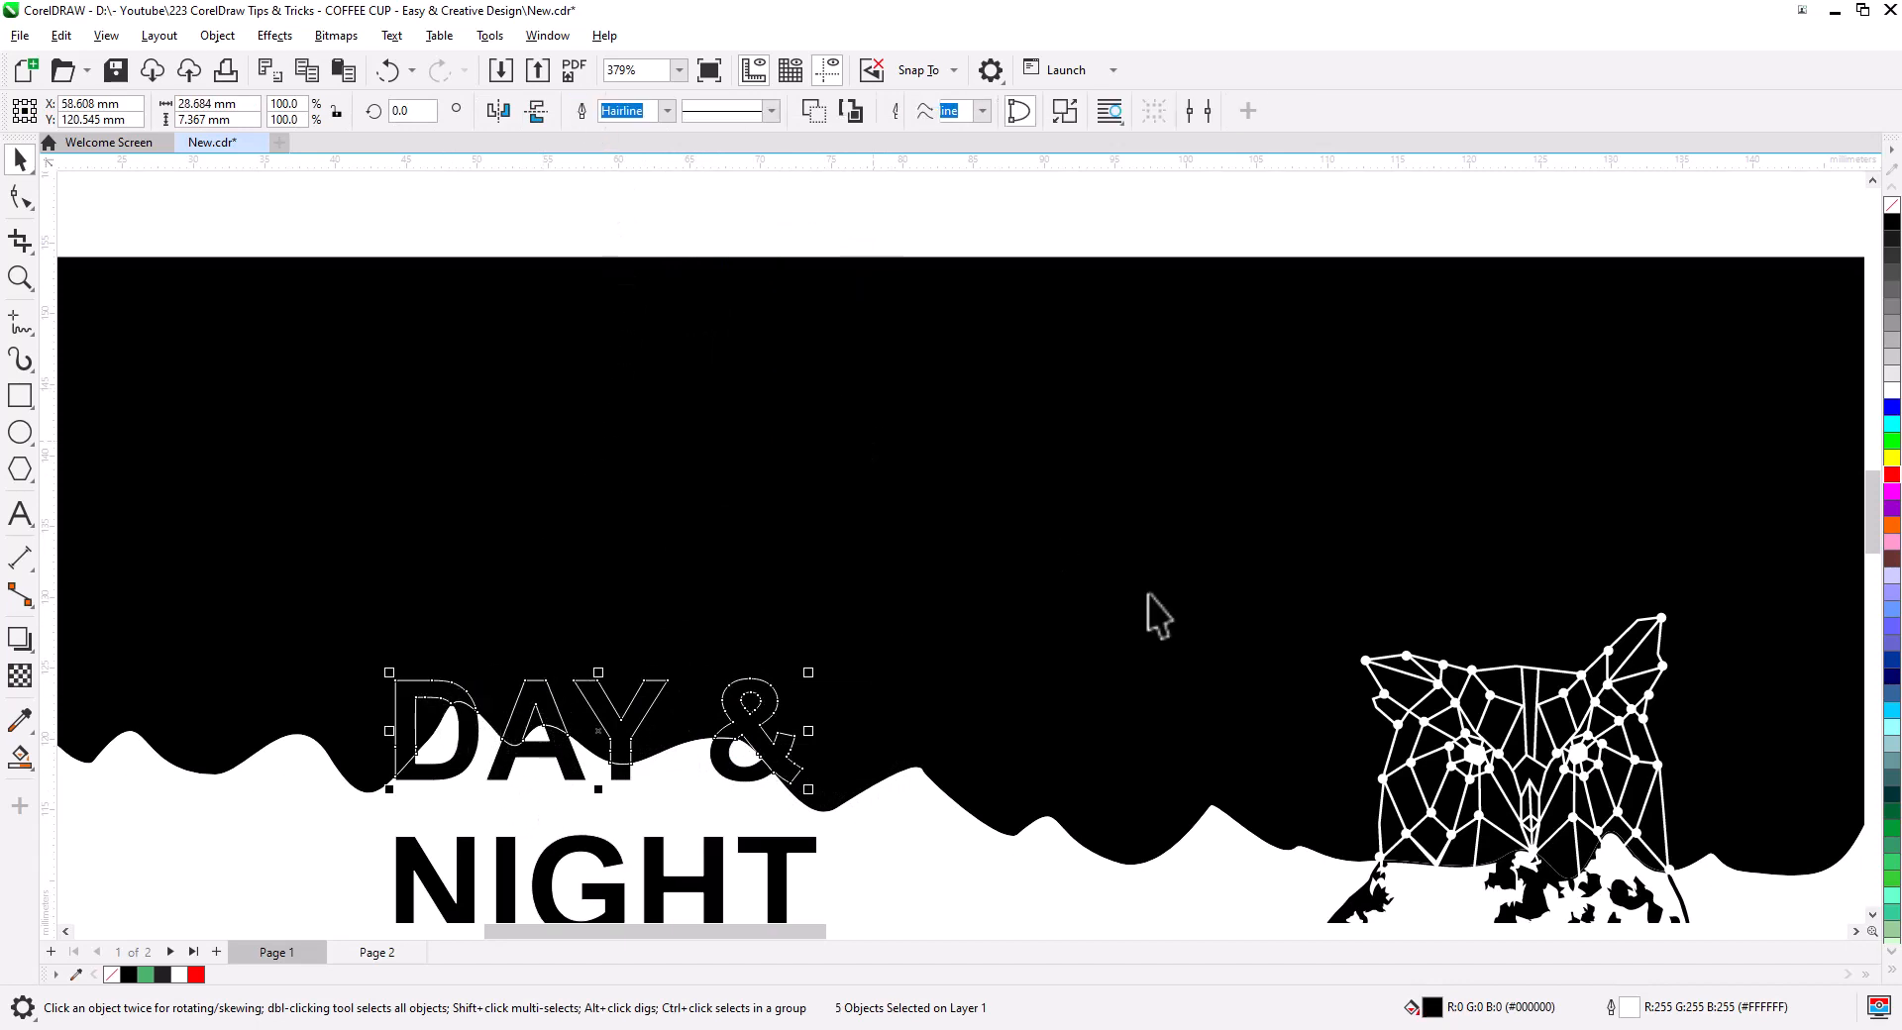
click(1891, 390)
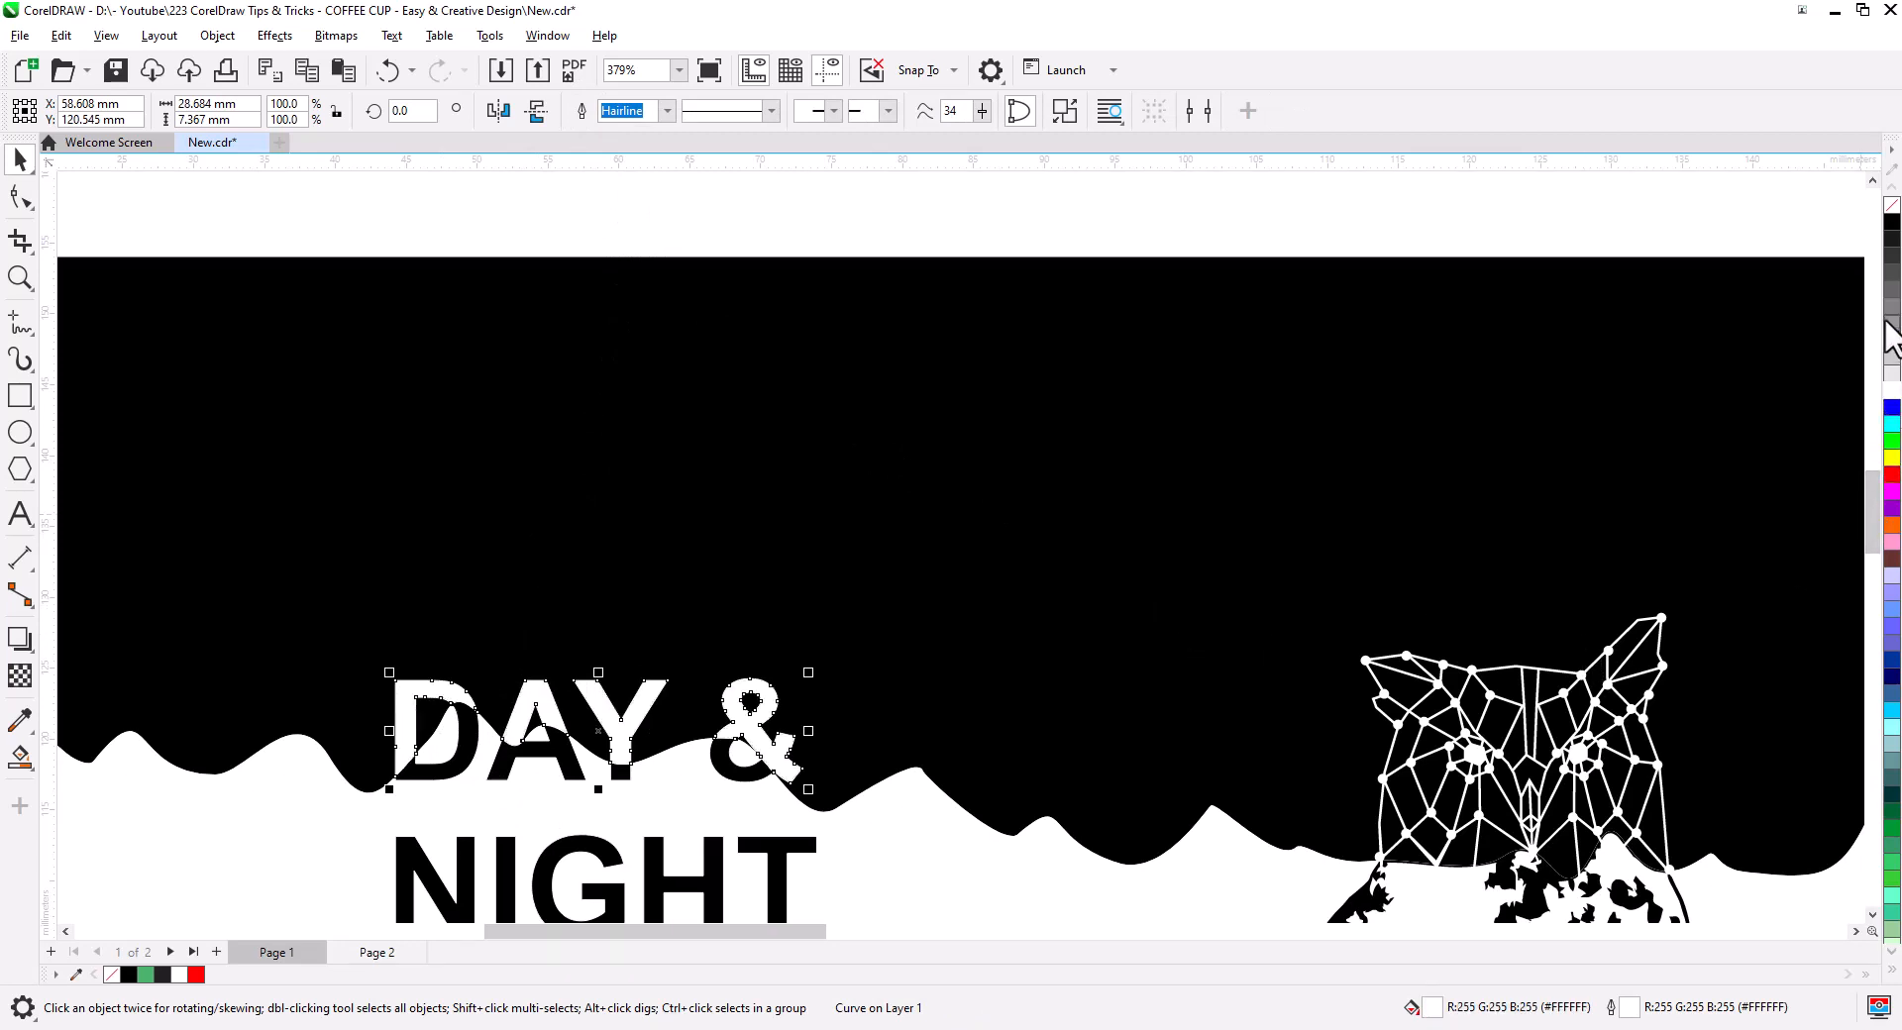
key(Escape)
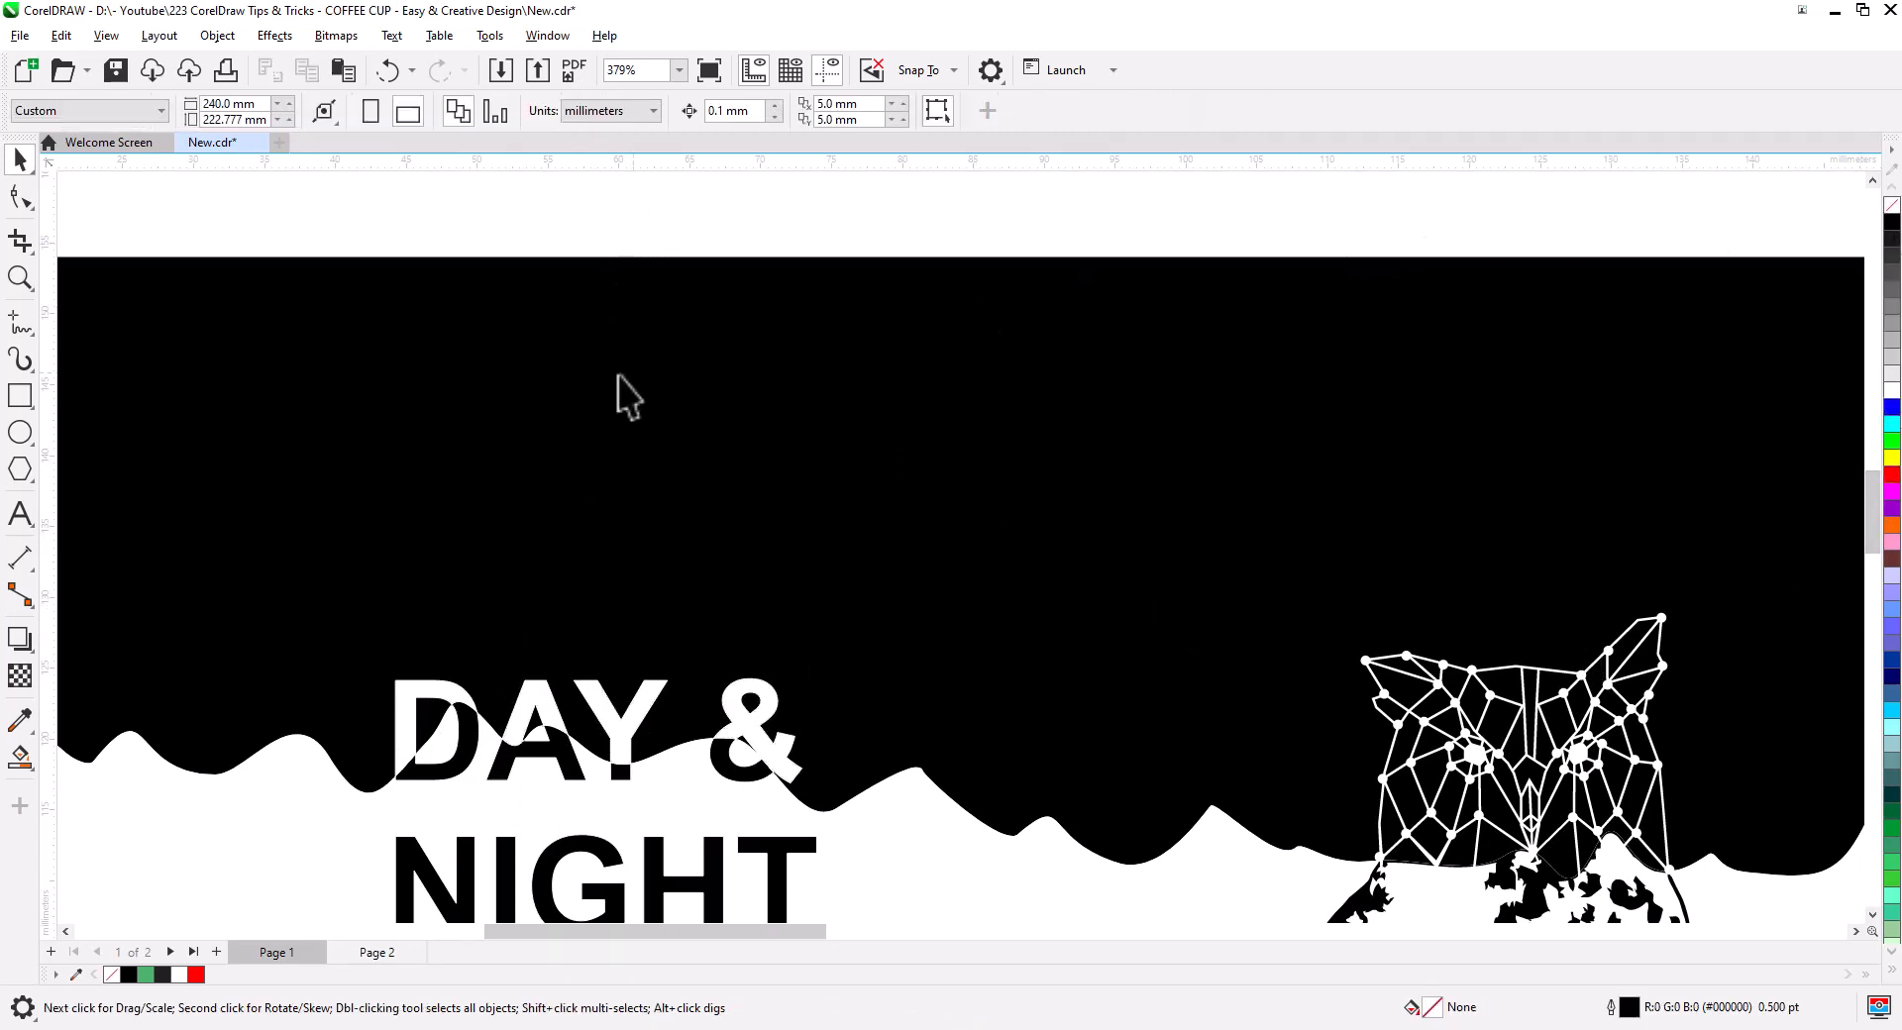
scroll(639, 515, down, 5)
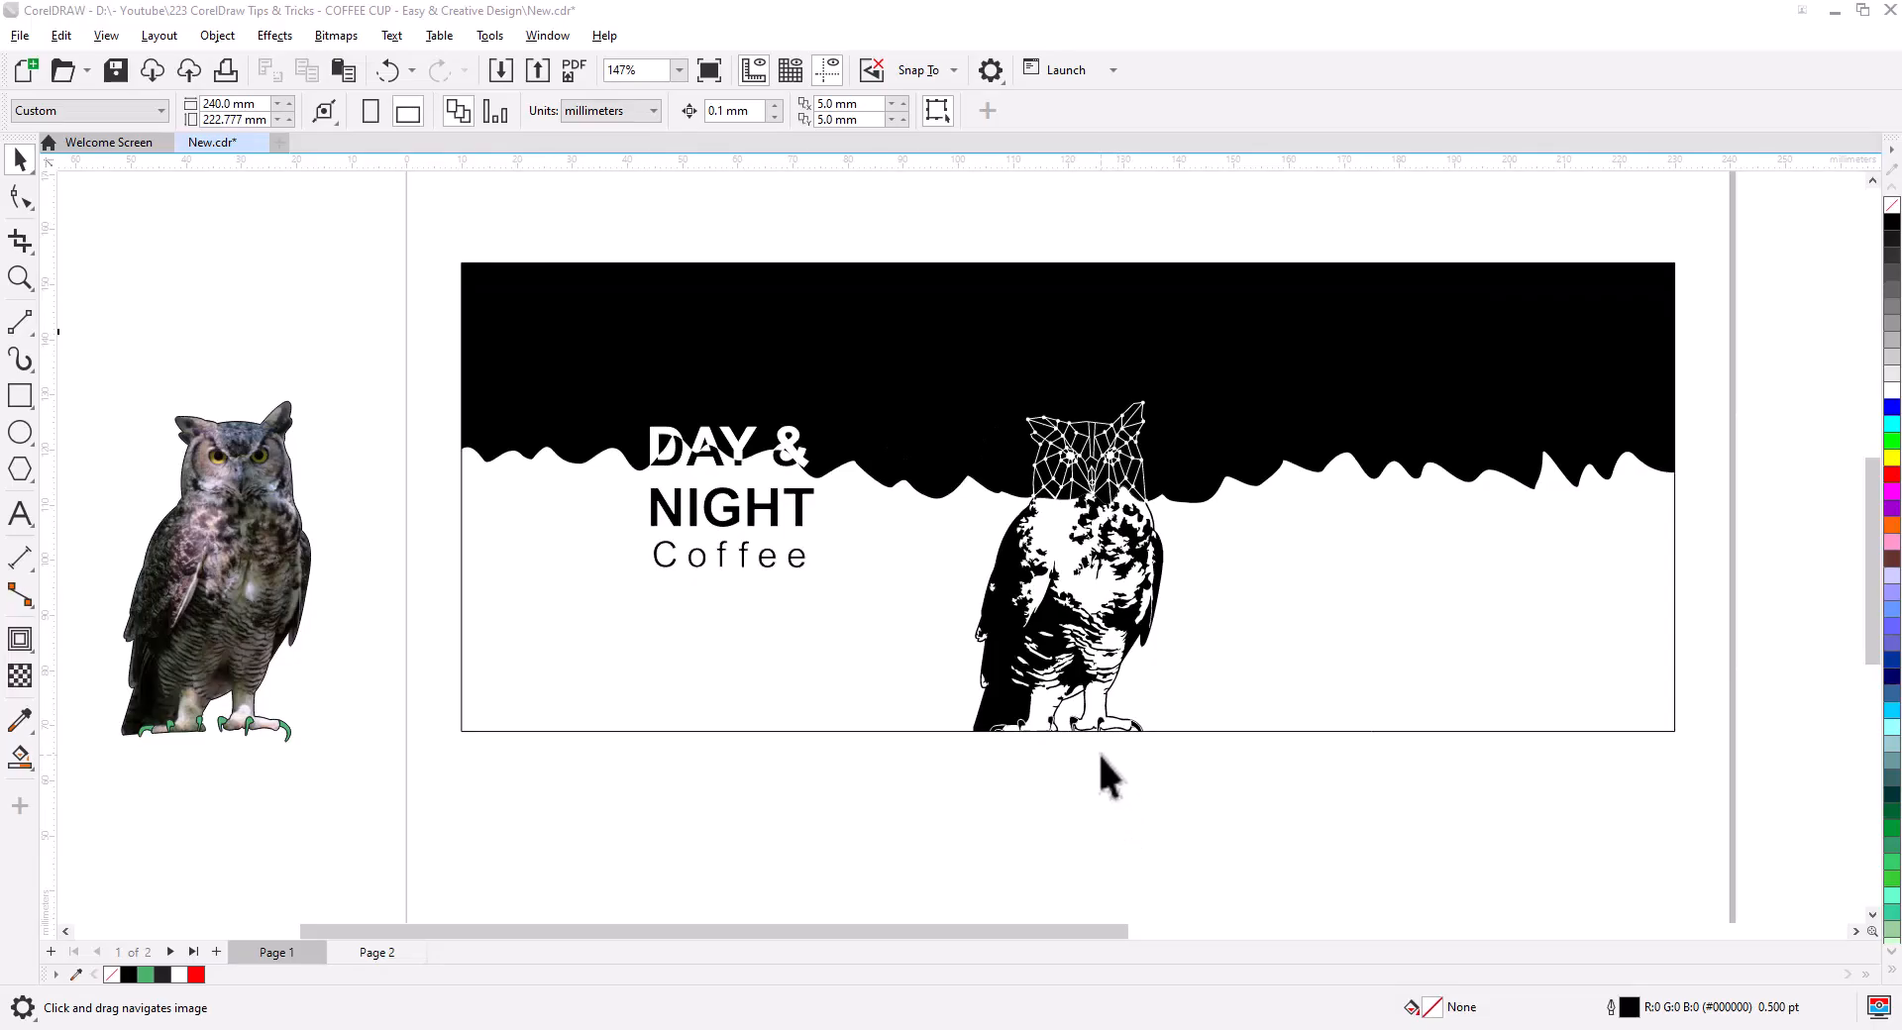
drag(1180, 743, 783, 647)
- Add a letter N text object below the design and enlarge it
scroll(1005, 709, up, 3)
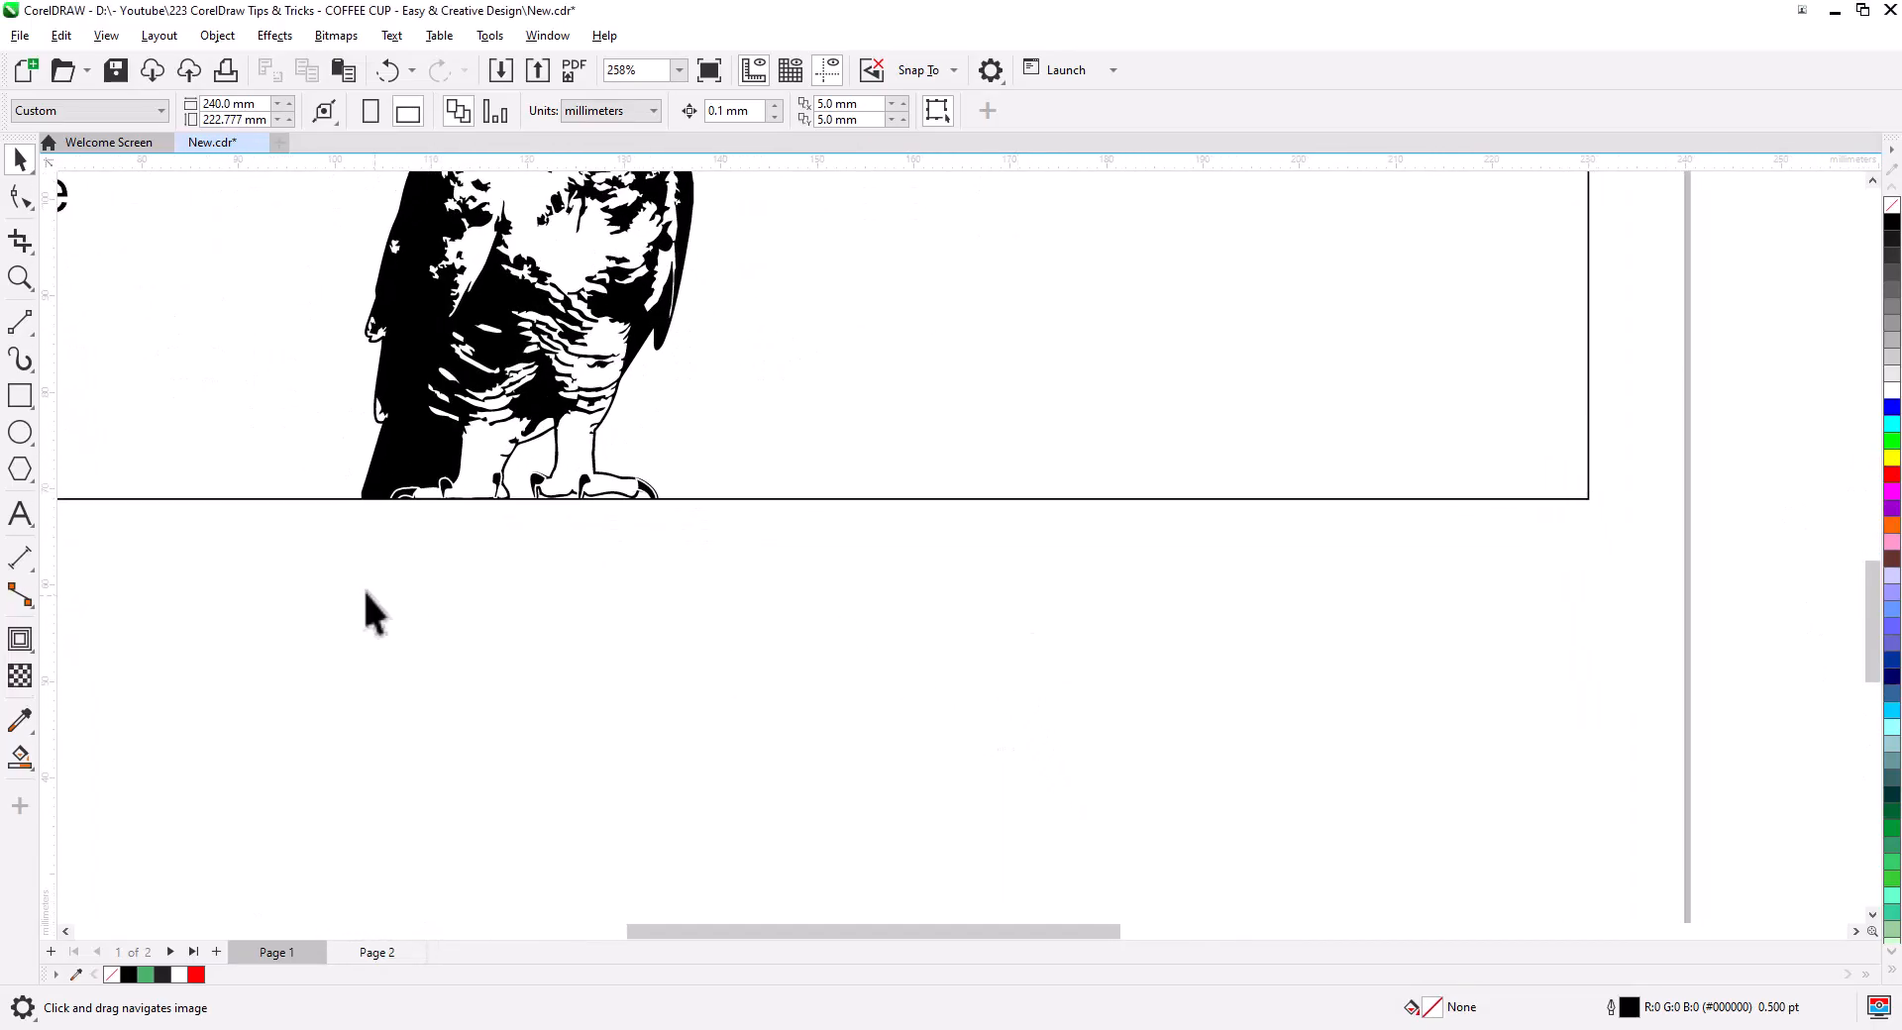
click(20, 513)
click(1068, 733)
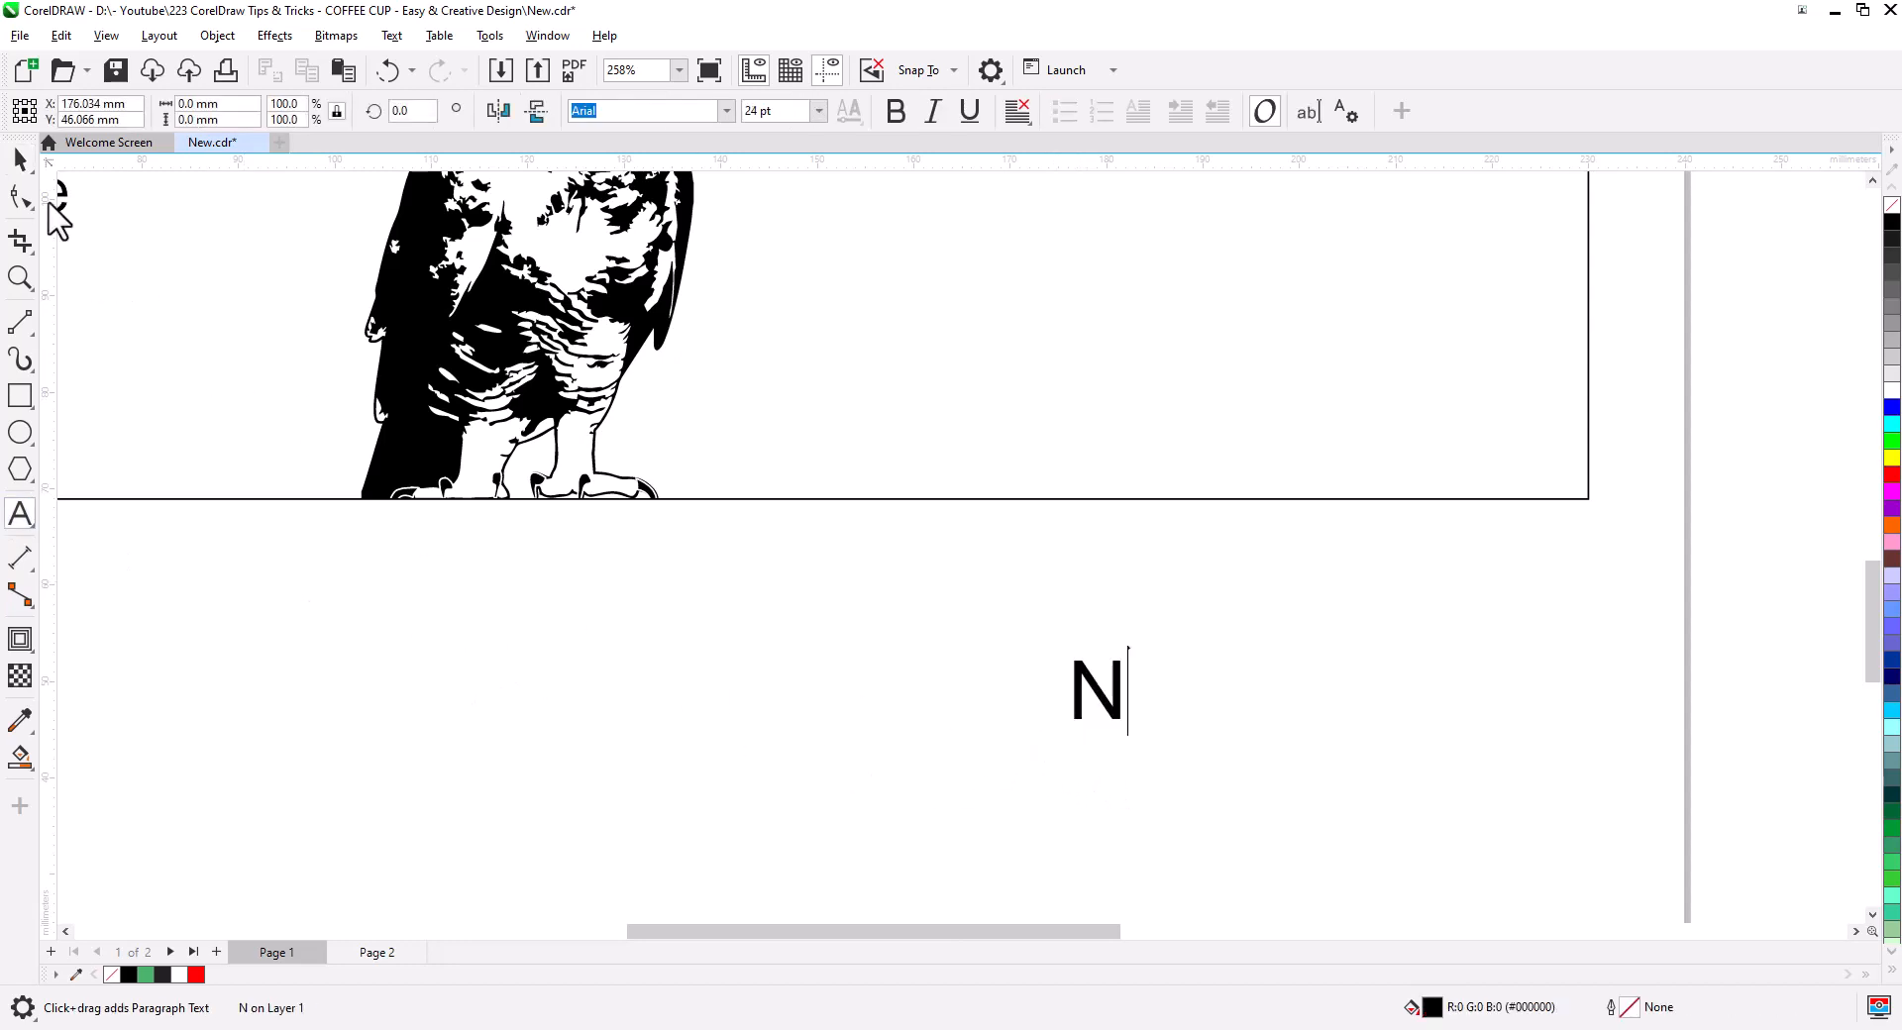
click(20, 159)
mouse_move(1129, 727)
mouse_down()
mouse_move(1240, 828)
mouse_move(1098, 722)
mouse_up()
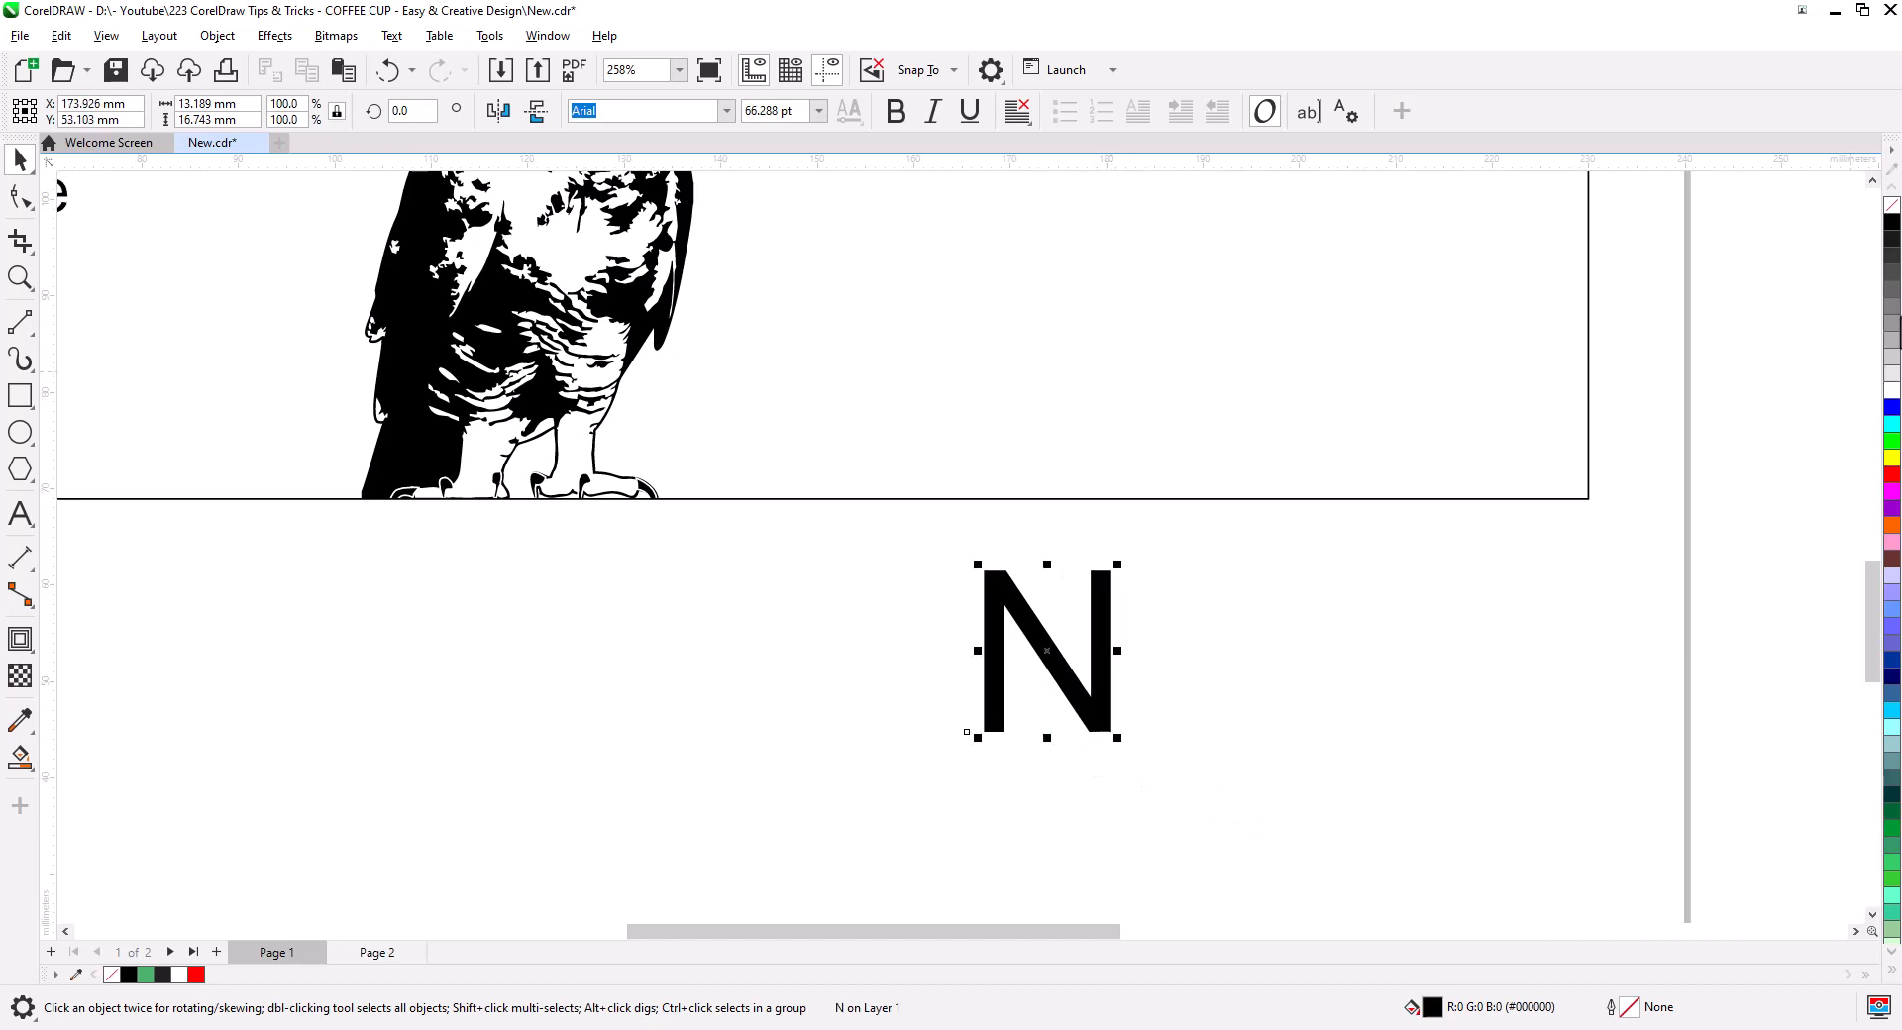
- Give the N a black outline with no fill and convert it to curves
right_click(1892, 221)
click(1892, 205)
scroll(1090, 639, up, 1)
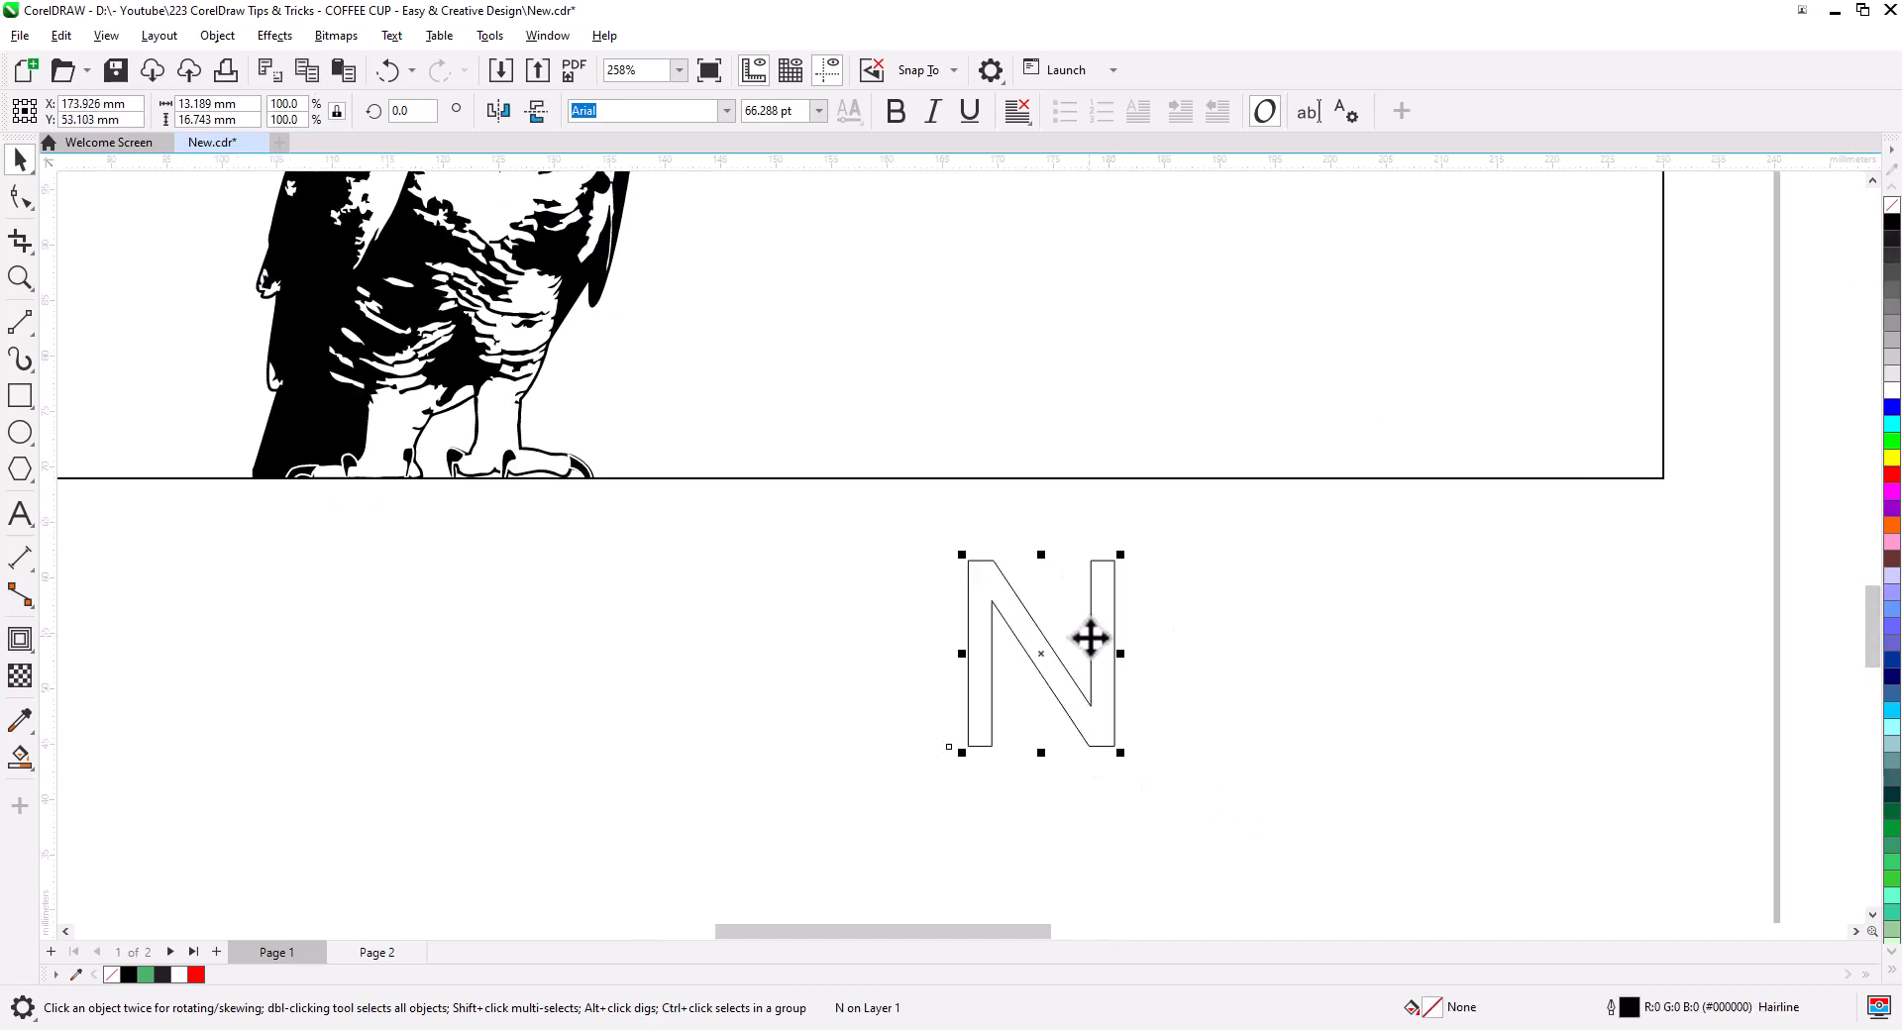
scroll(1090, 639, up, 2)
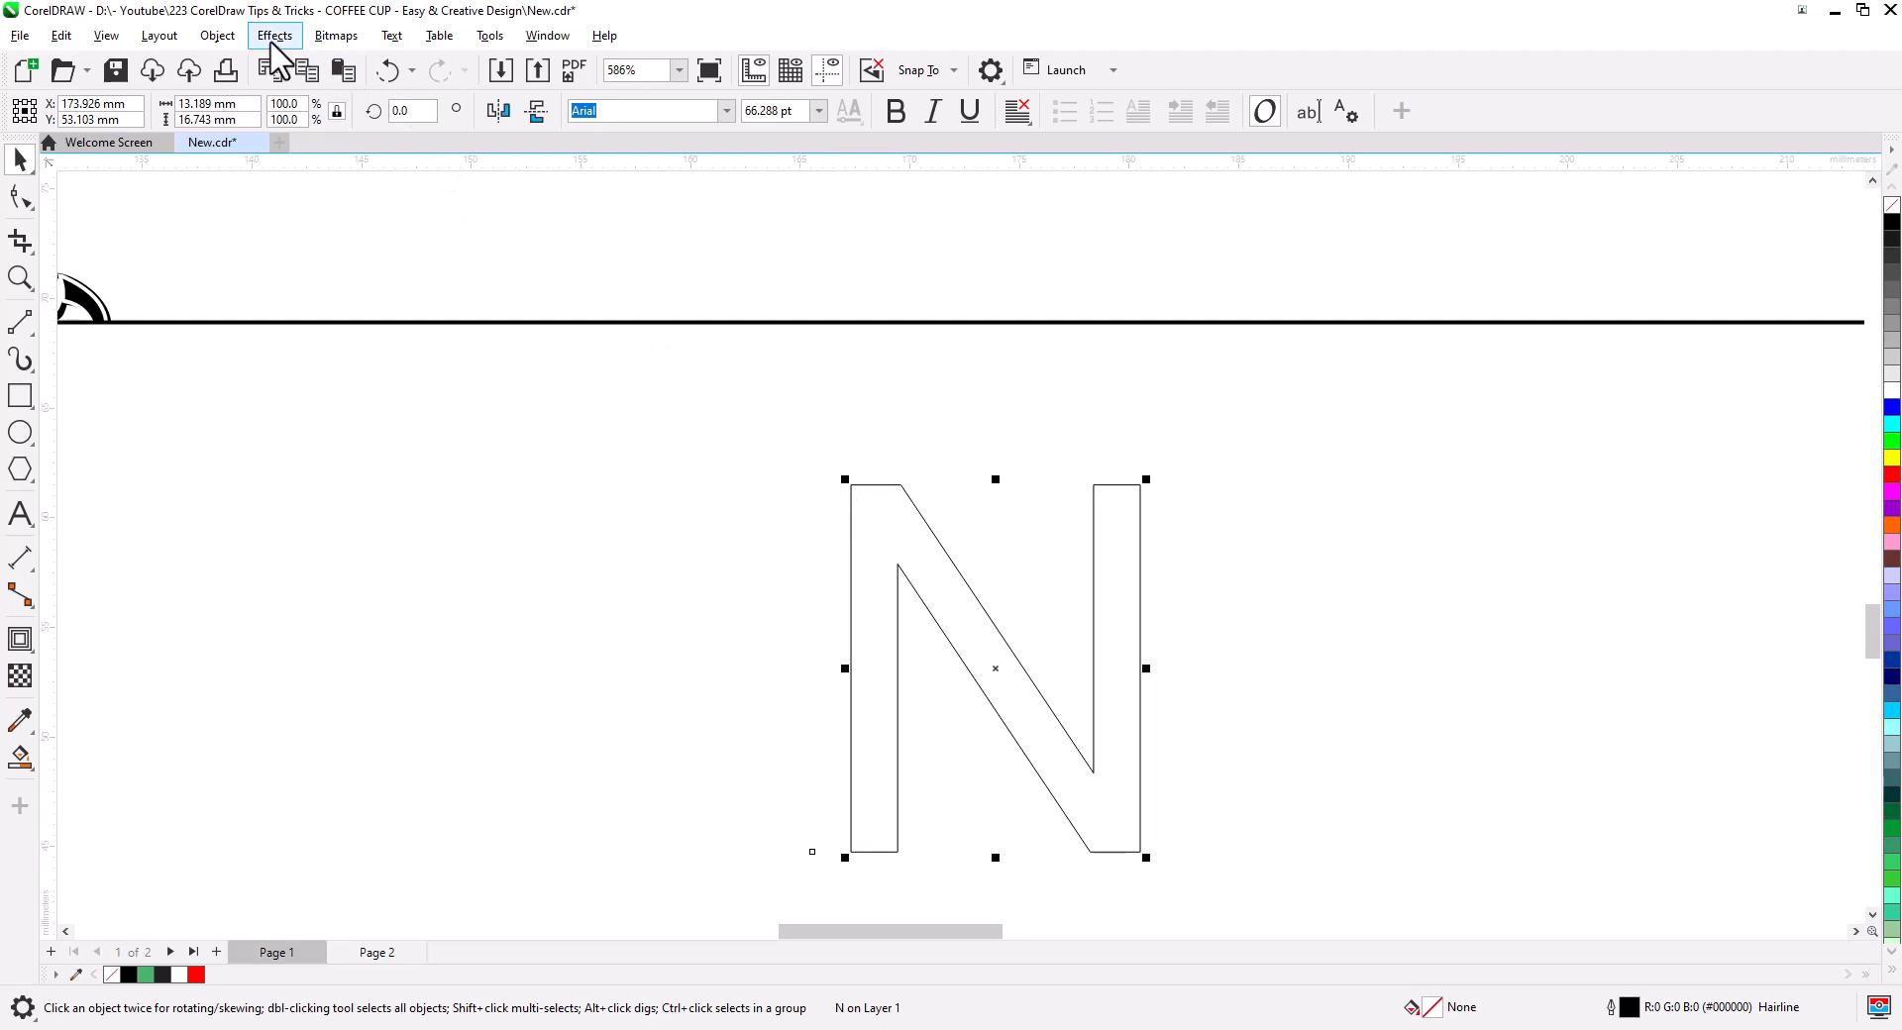
click(217, 36)
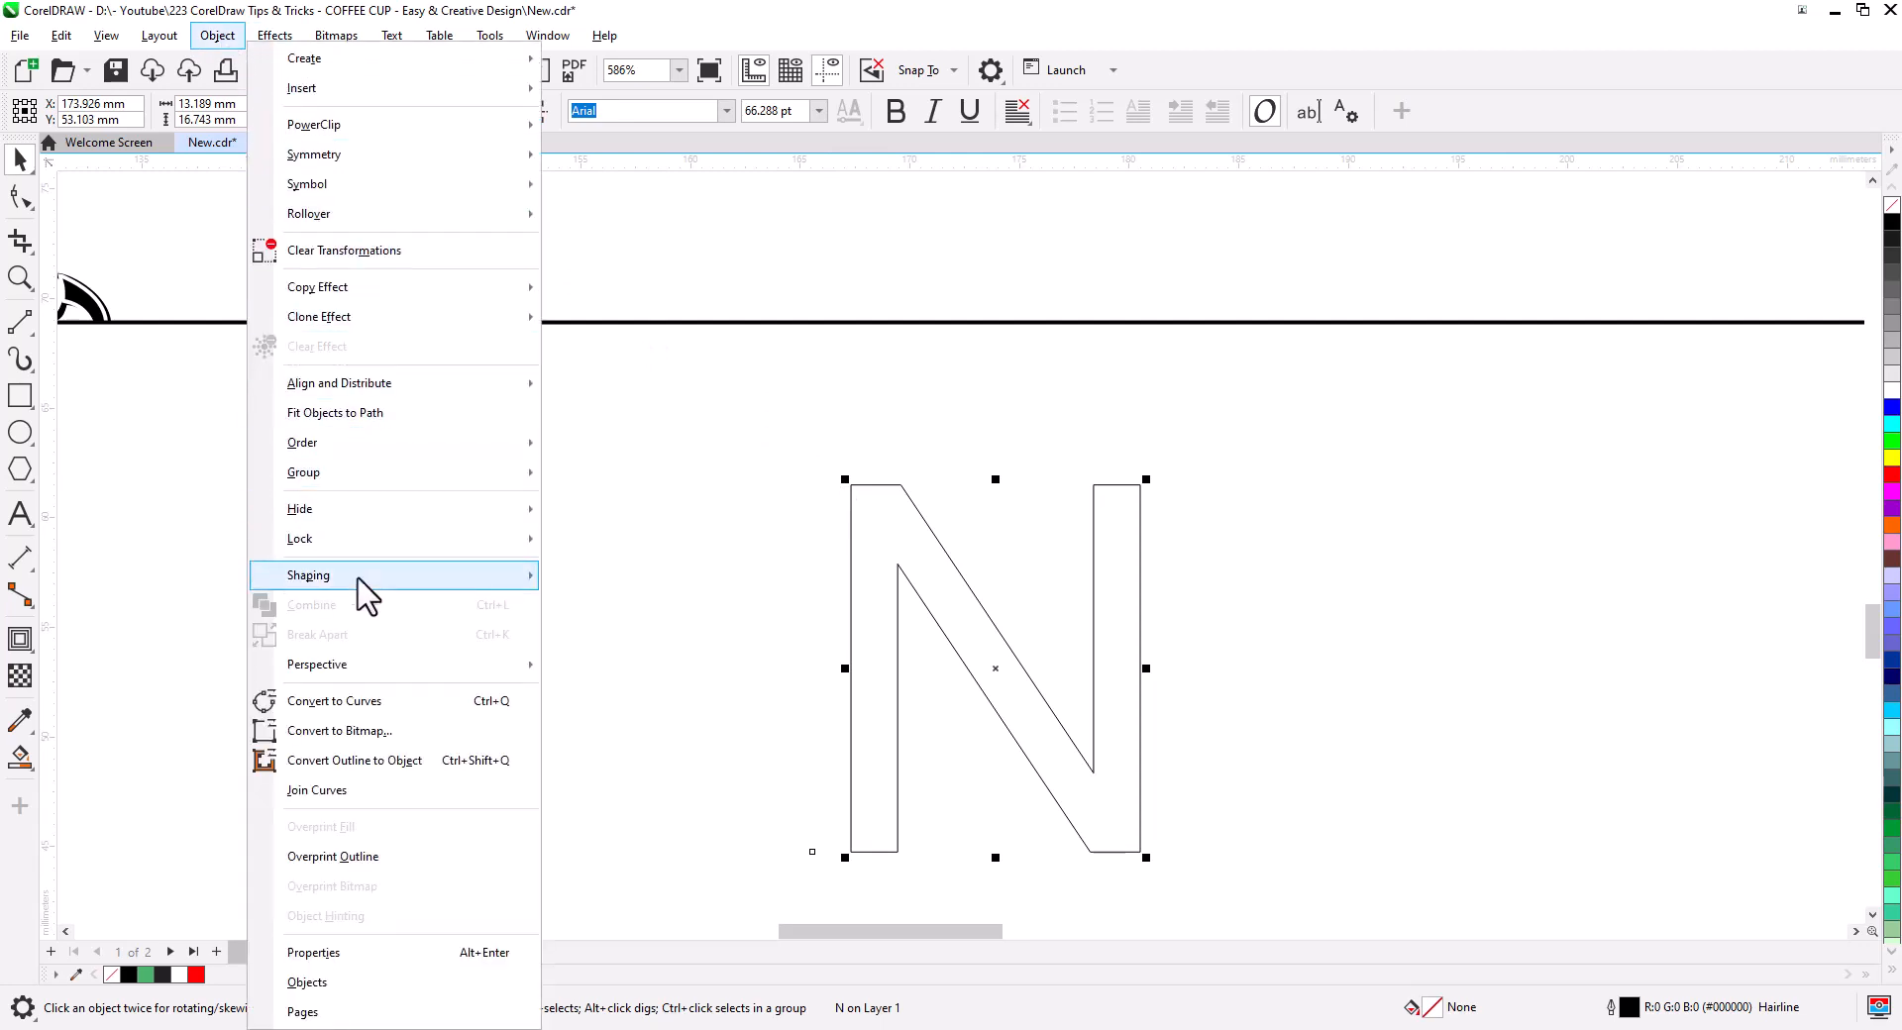
mouse_move(457, 576)
click(593, 577)
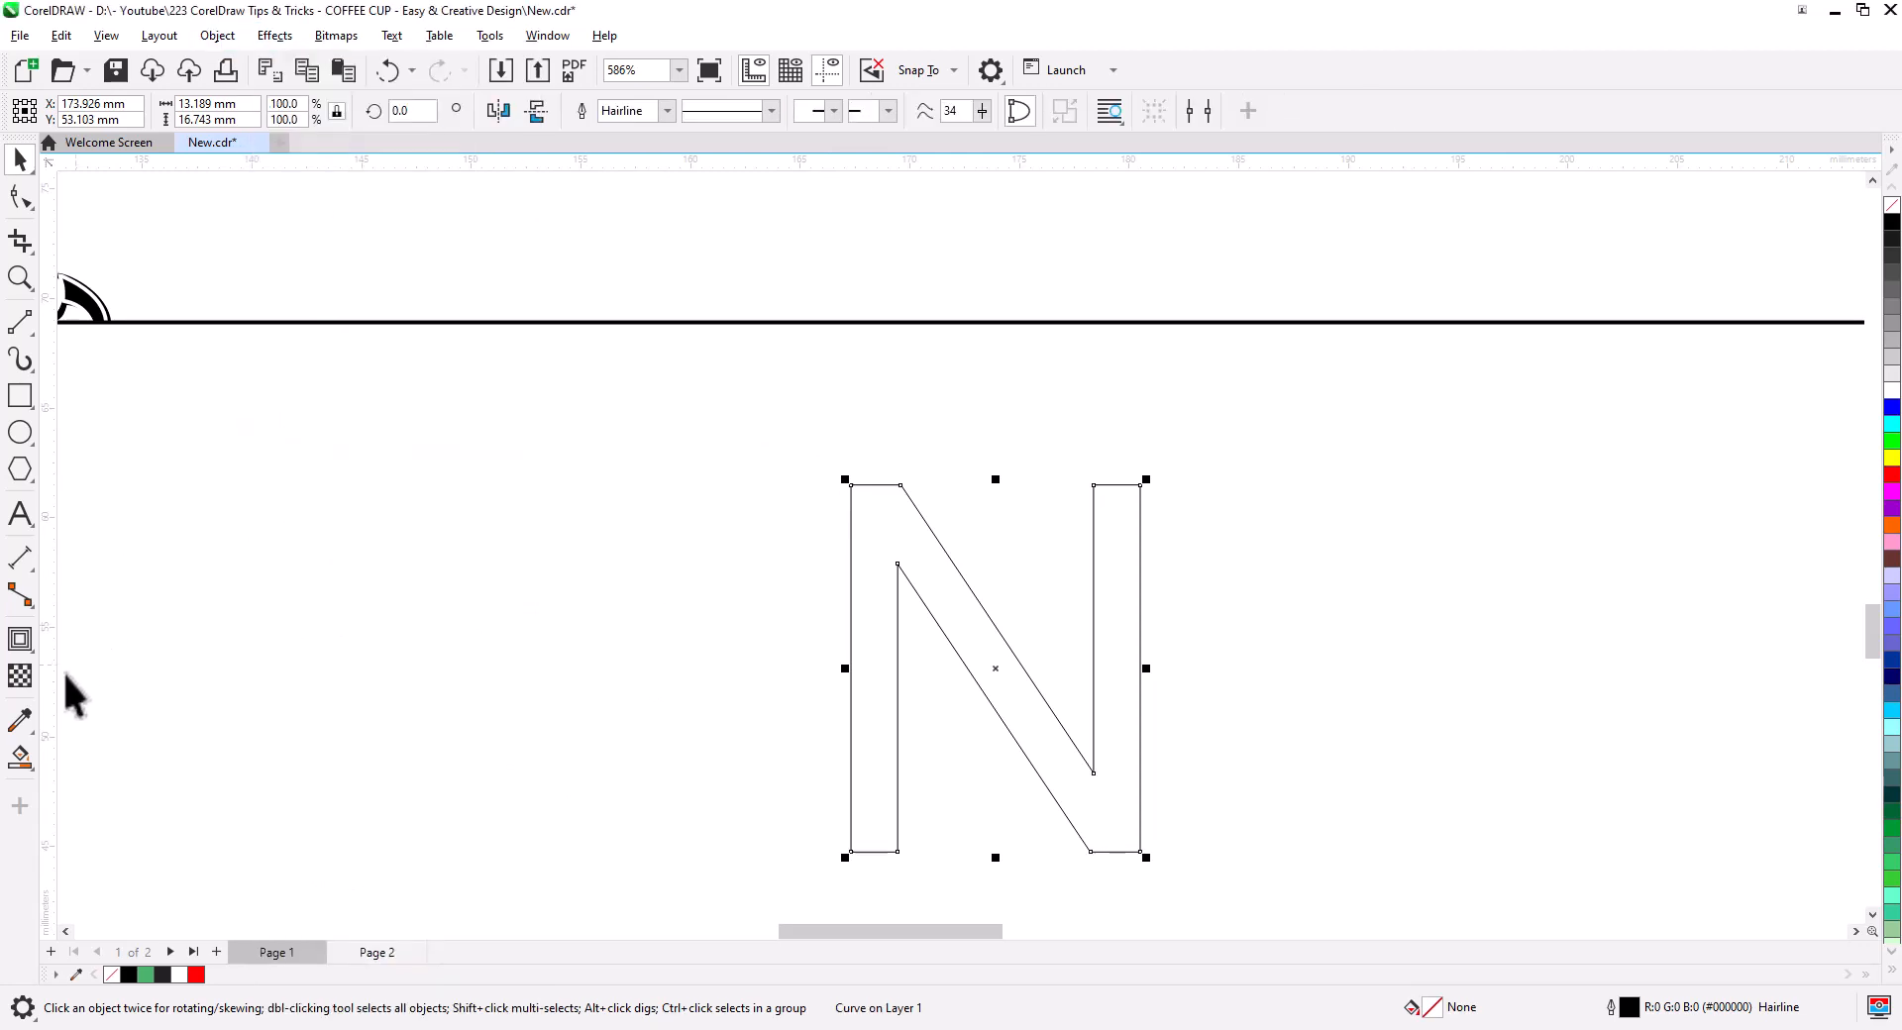
- Add an inside contour to the N with a 0.6 mm offset
click(20, 639)
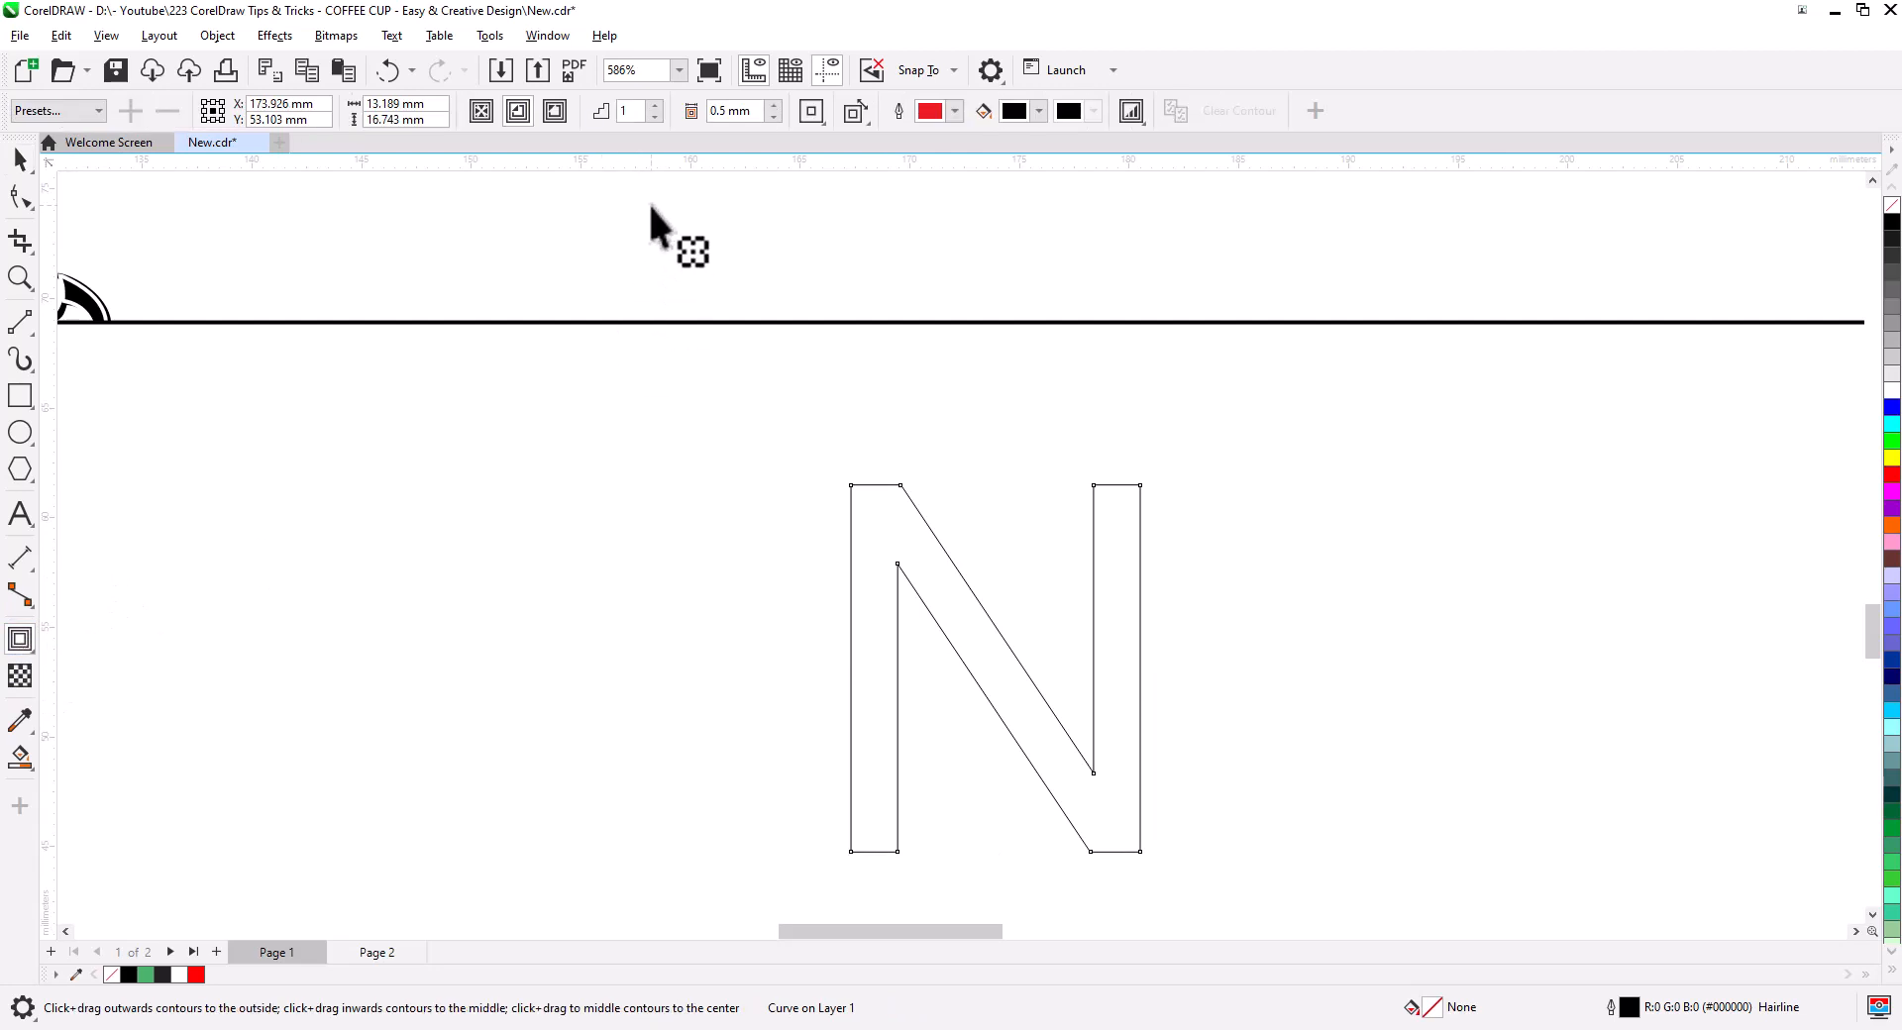
click(516, 111)
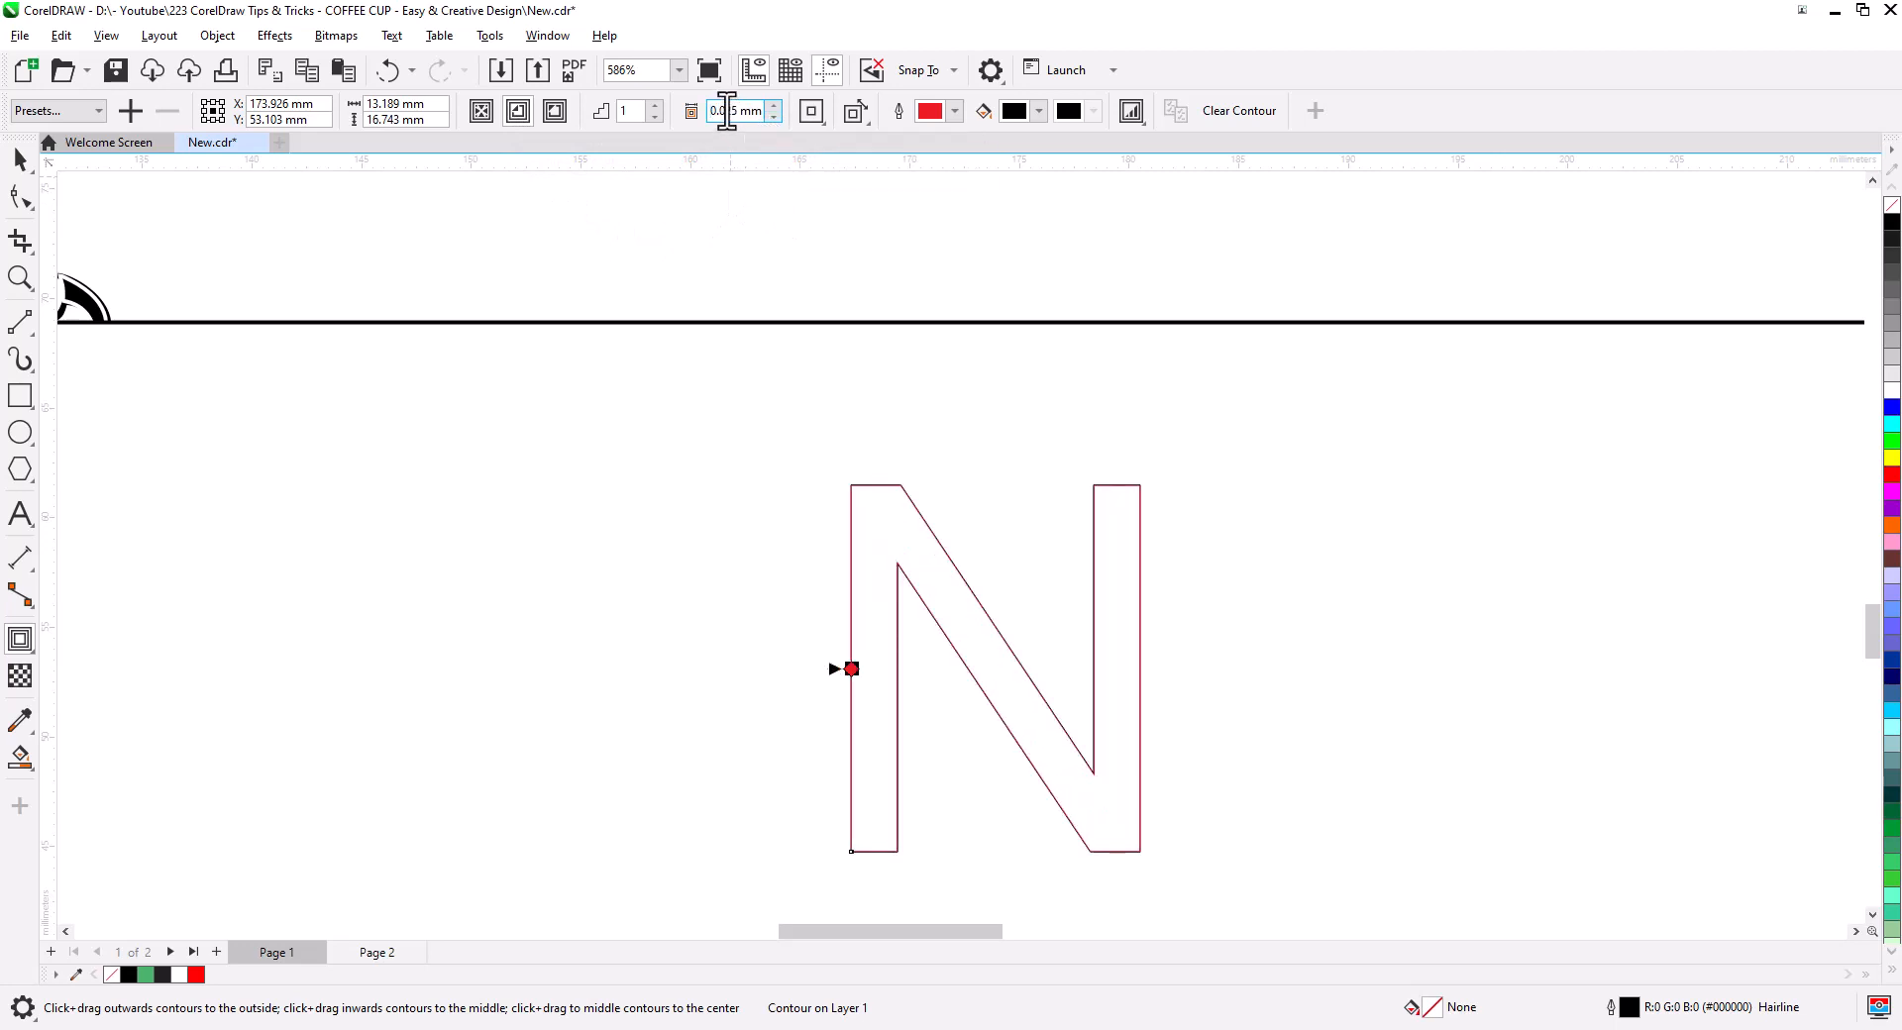
text(0.4)
key(Return)
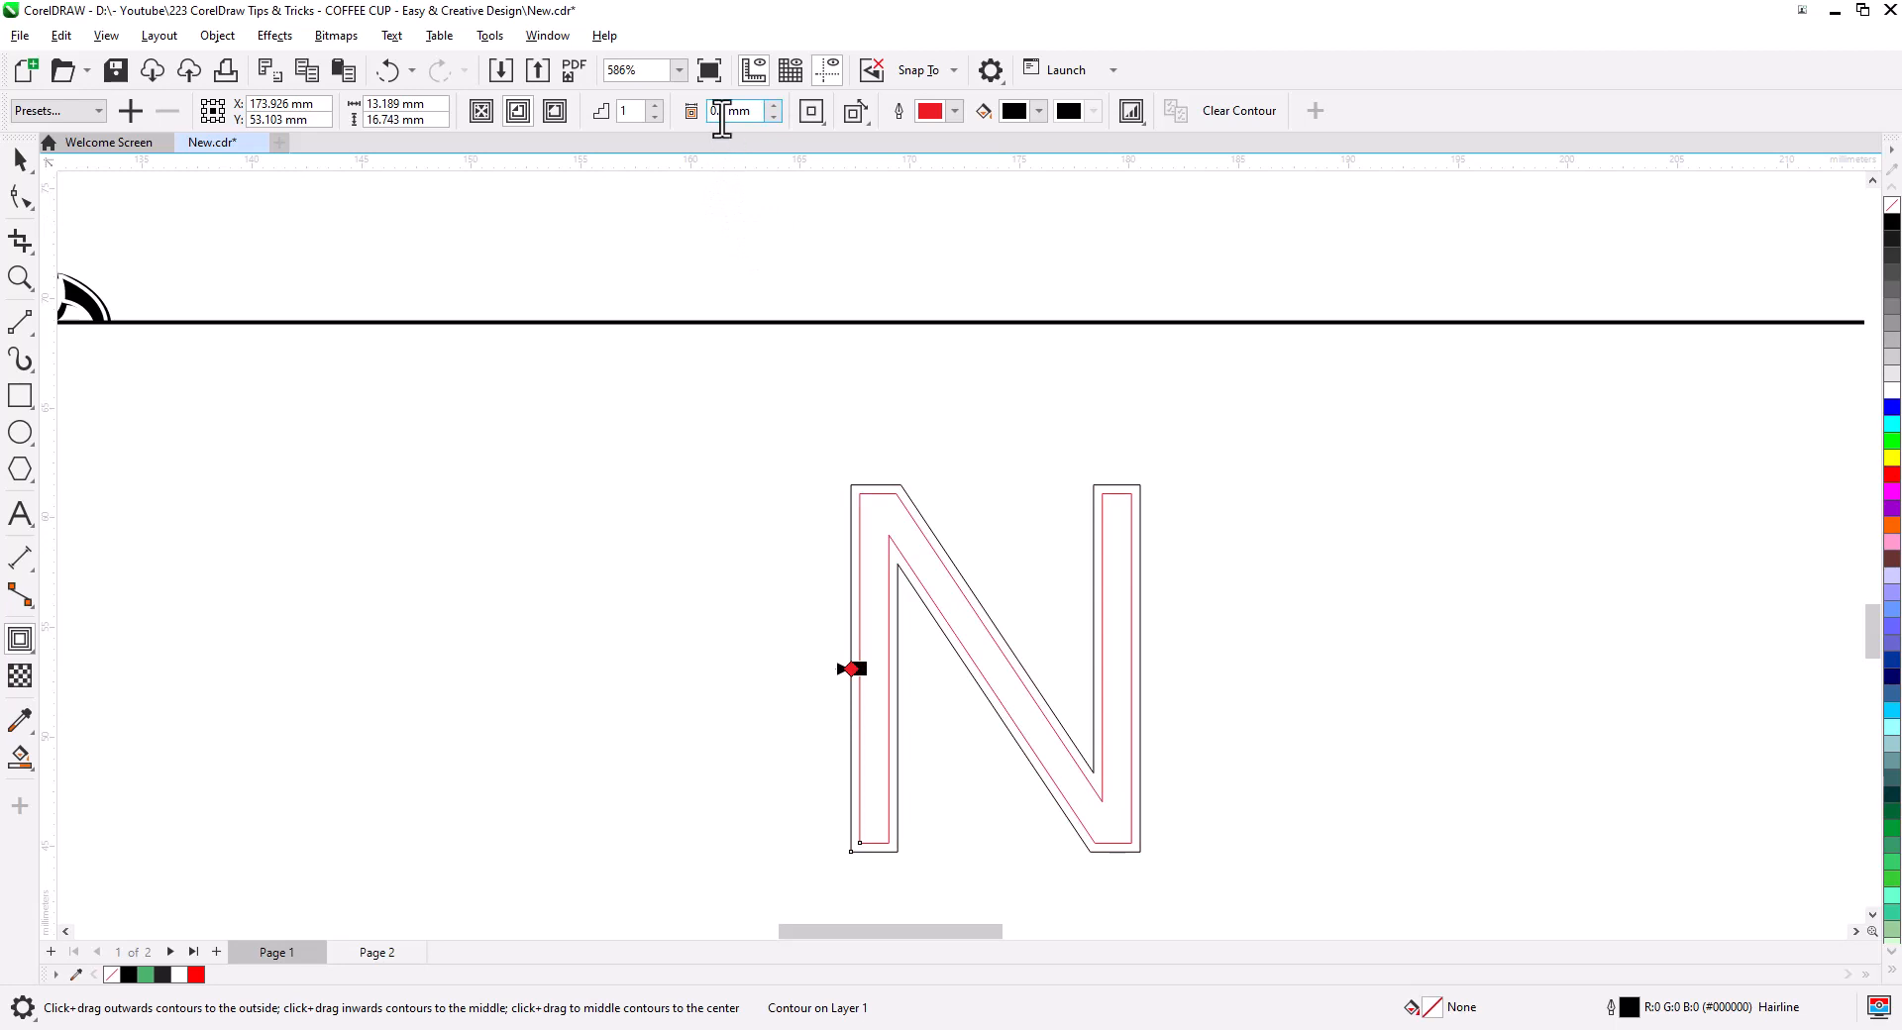
text(0.6)
key(Return)
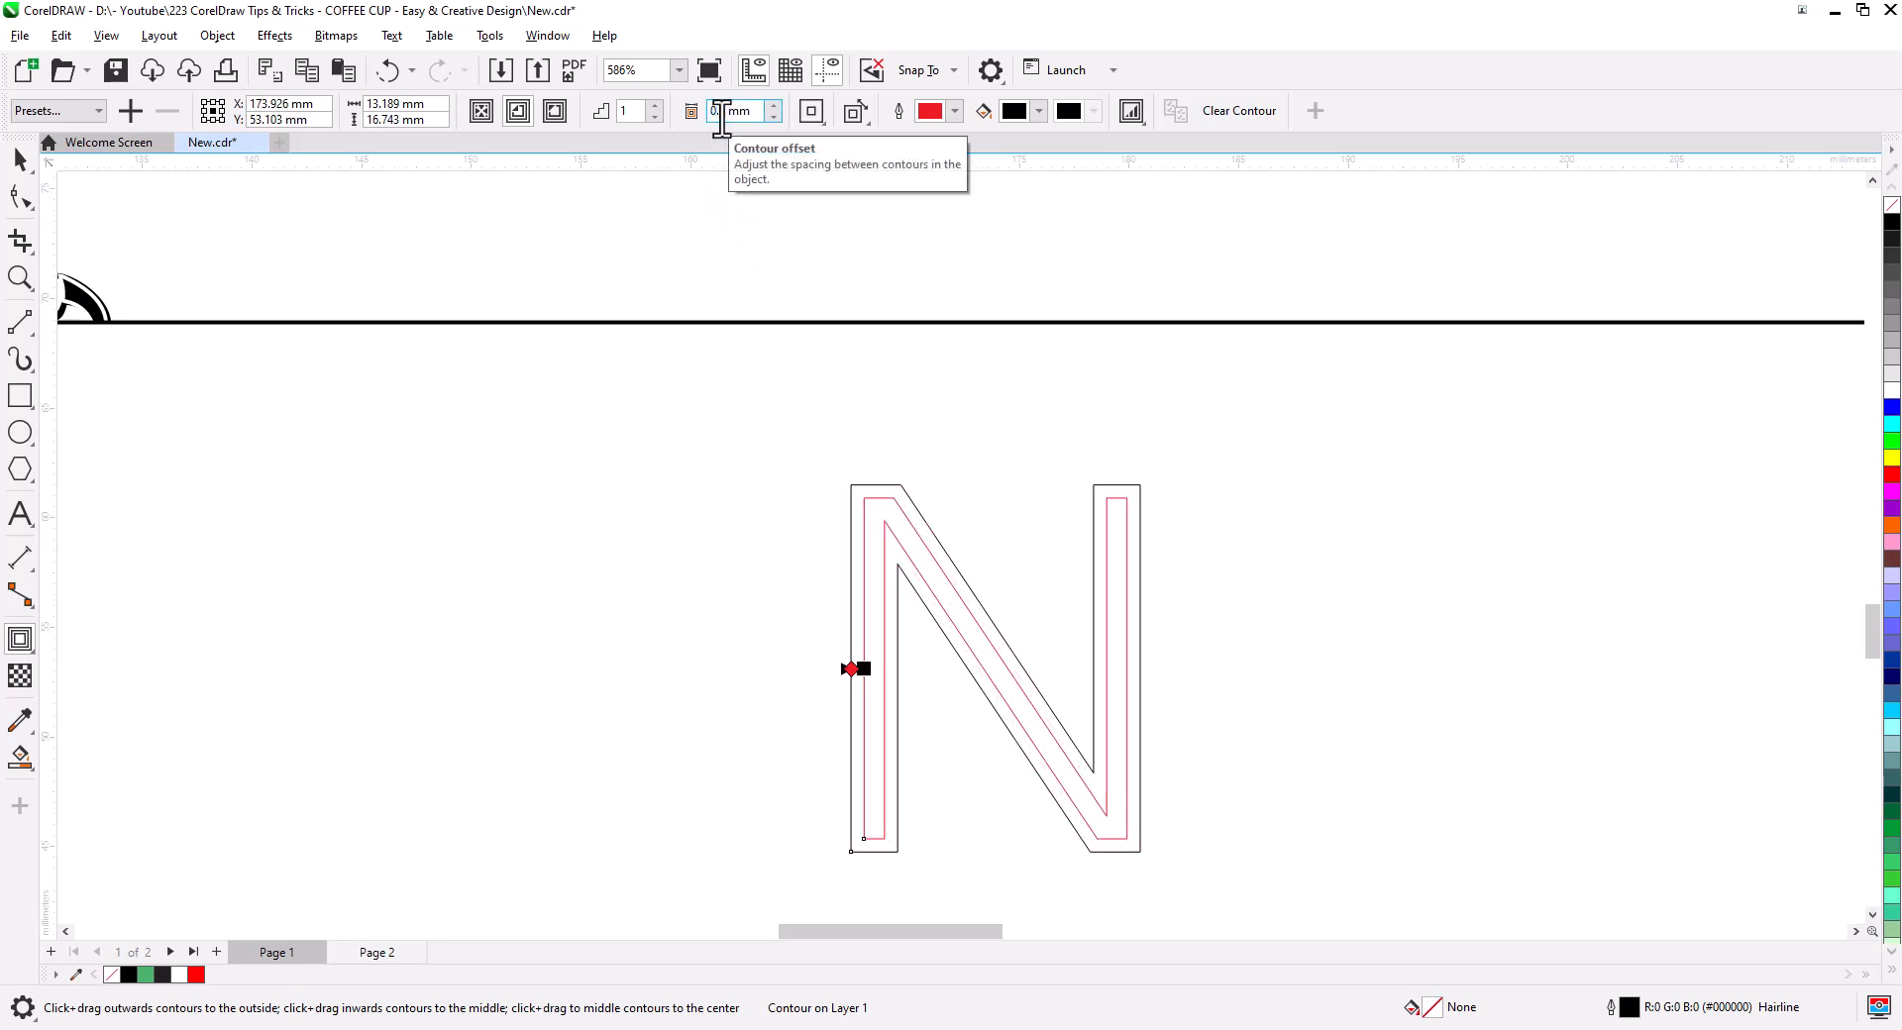
- Break the contour apart, delete the original N, move the red N, and copy its 15.544 mm height
key(space)
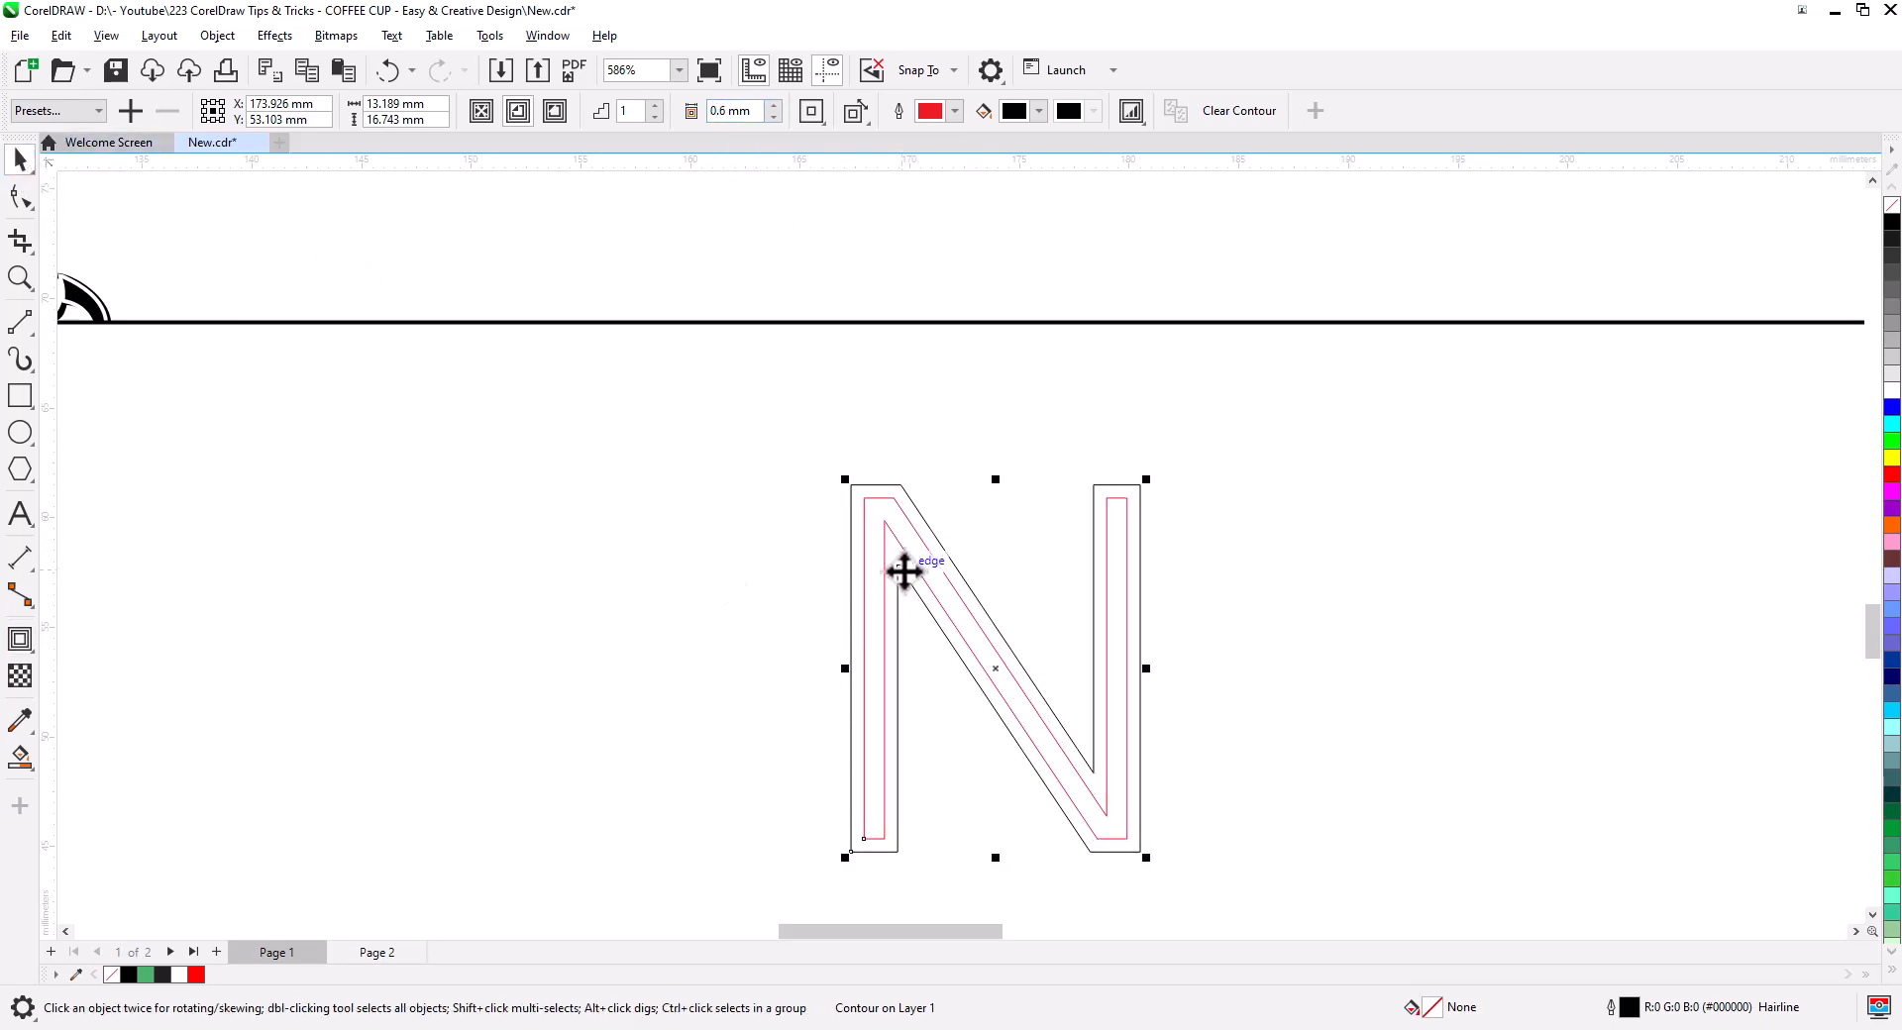
right_click(901, 513)
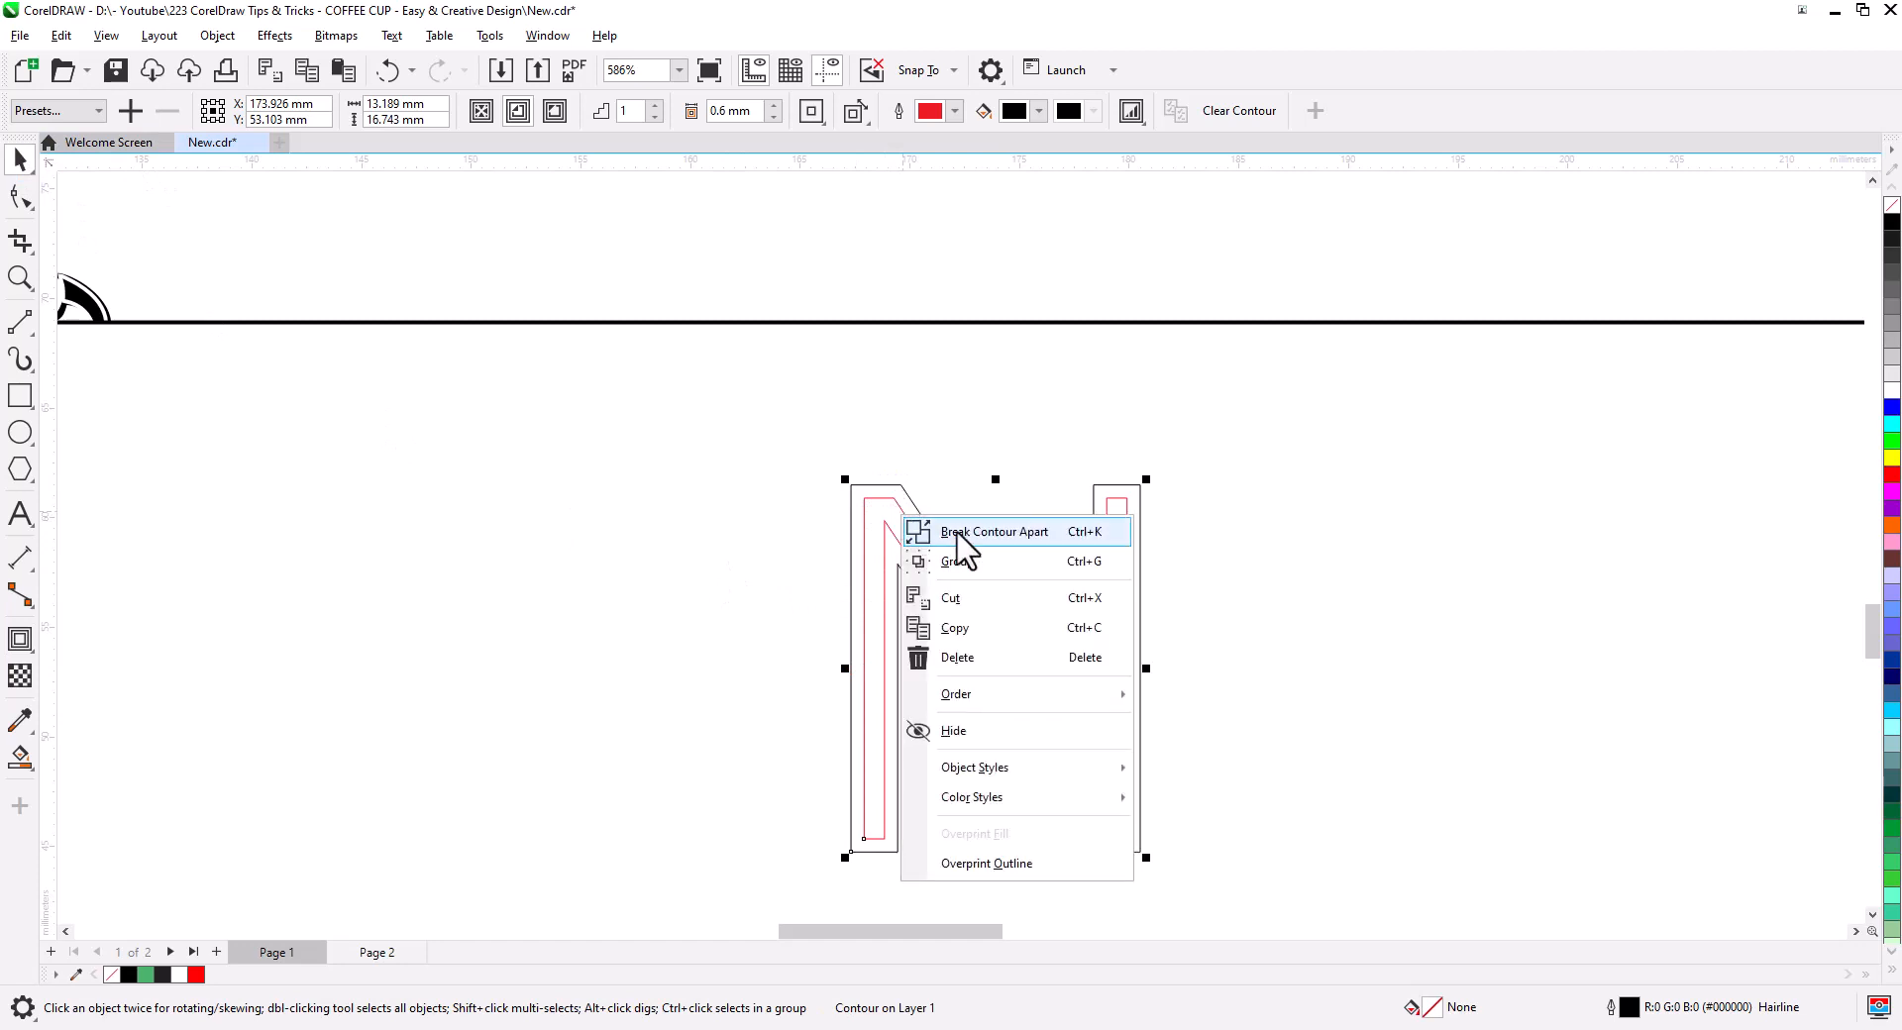
click(972, 543)
click(906, 497)
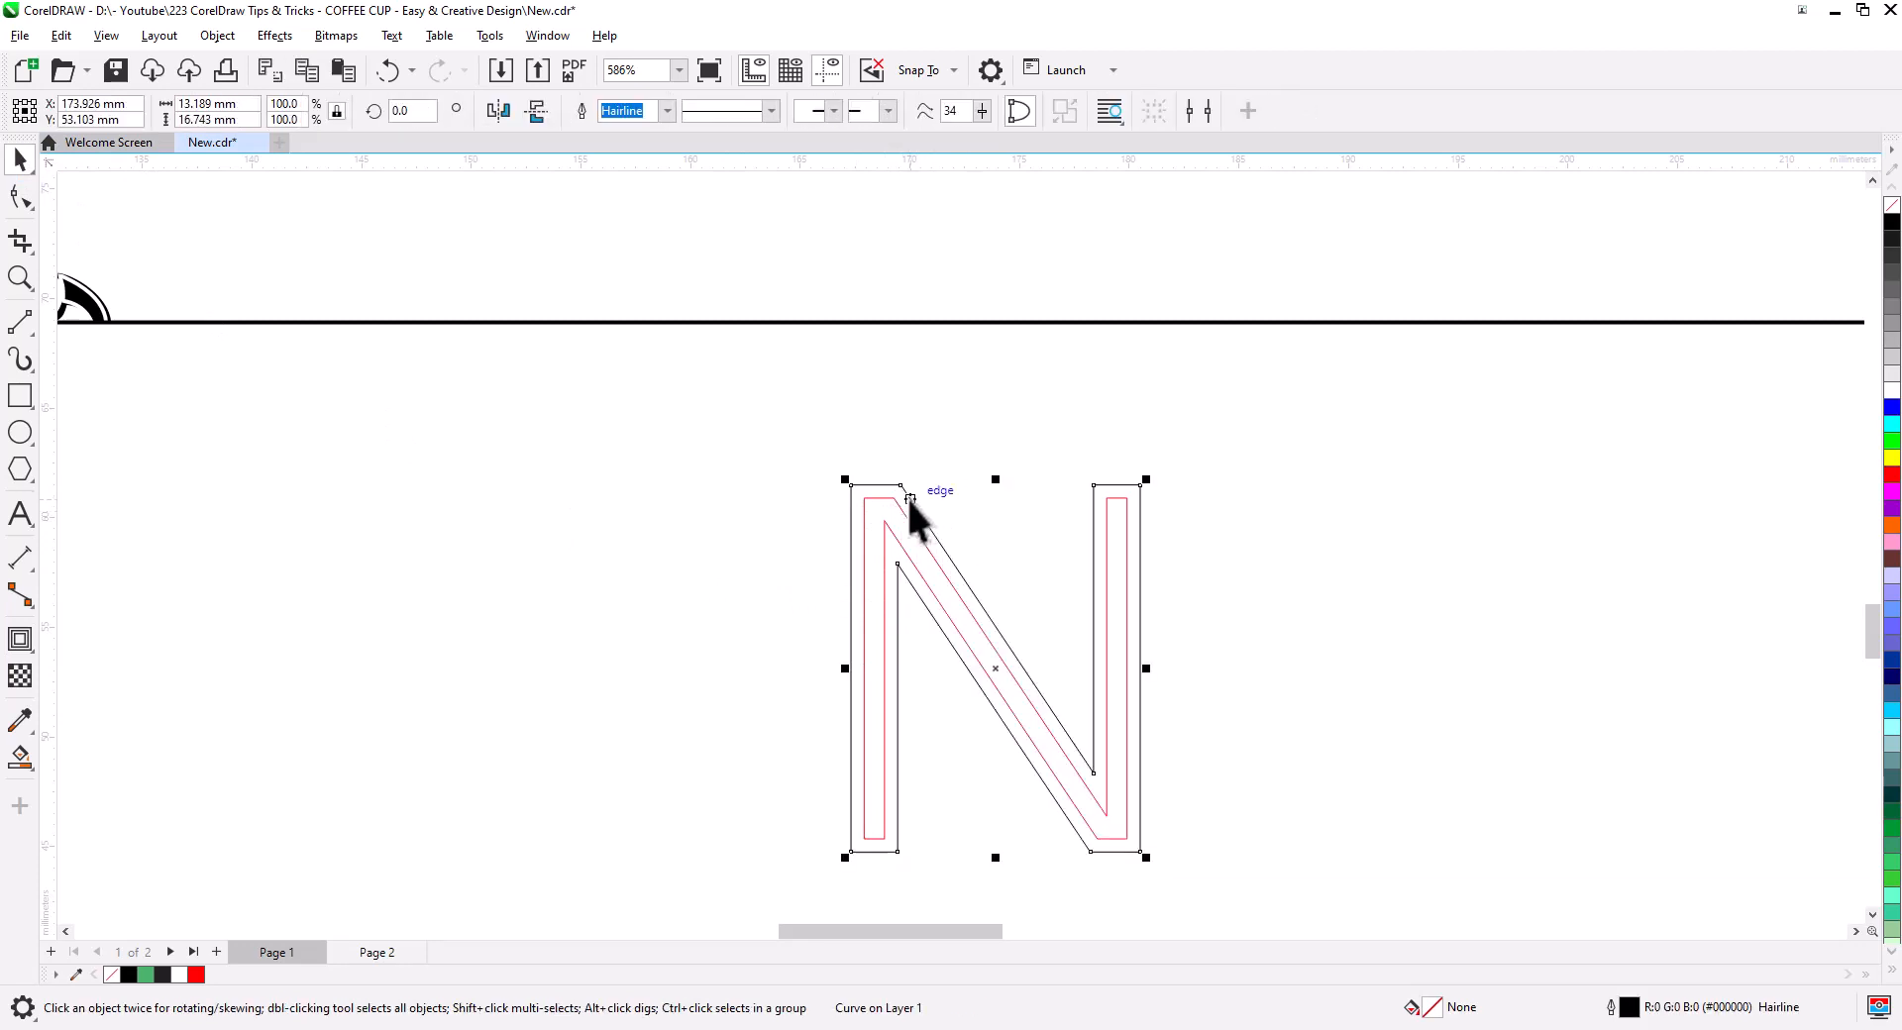
key(Delete)
drag(917, 540, 819, 465)
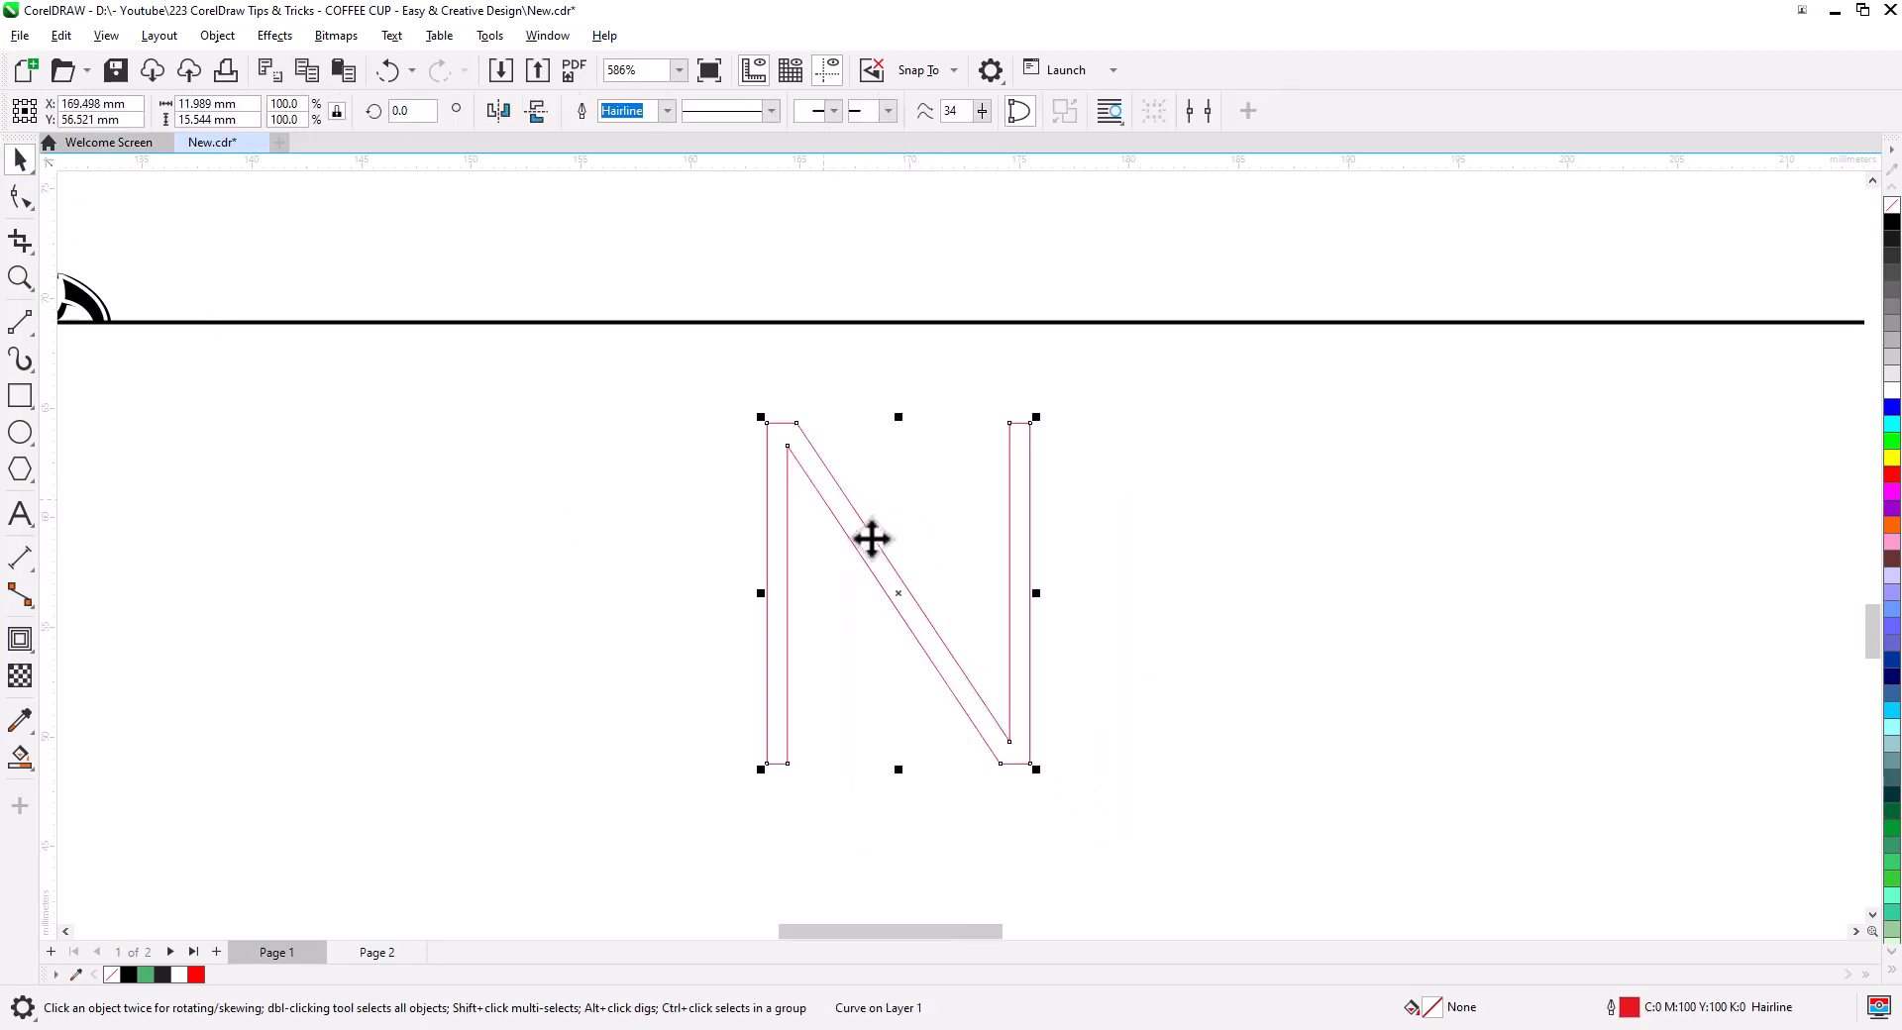
right_click(199, 121)
click(245, 184)
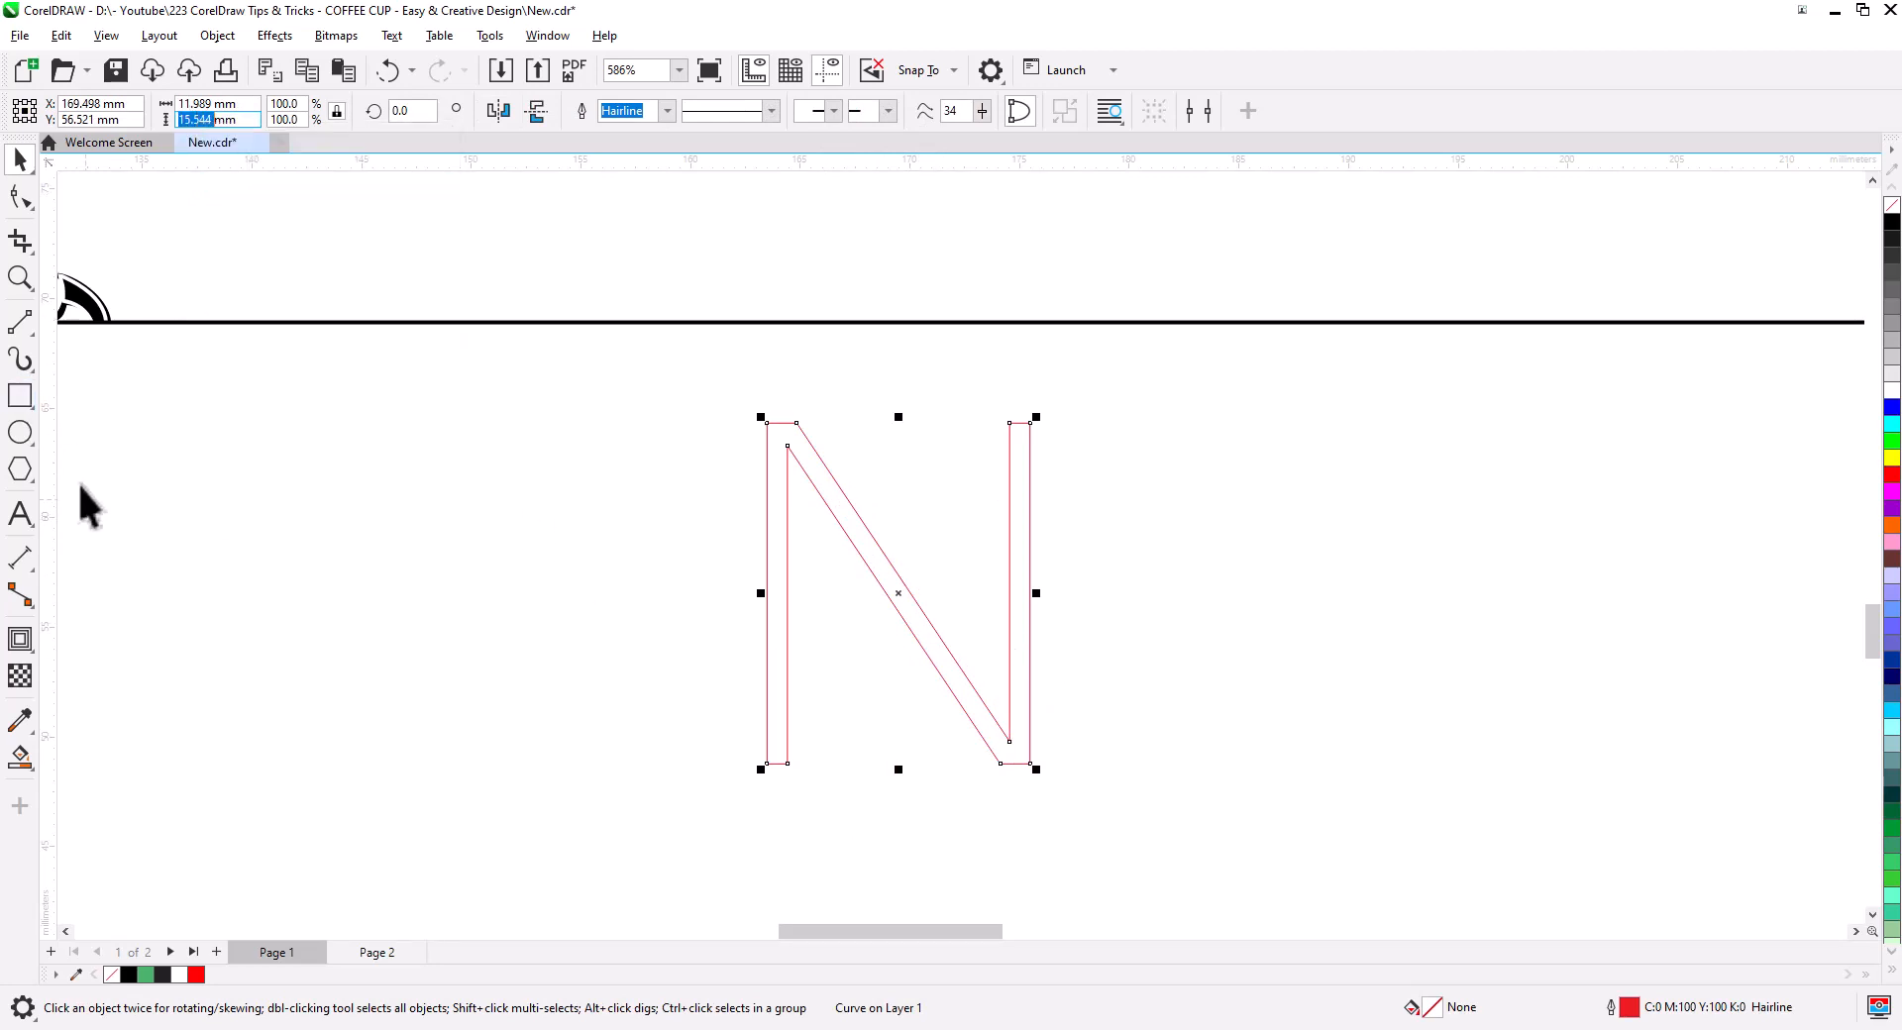
- Draw a circle and set its height to 15.544 mm
click(22, 439)
drag(332, 466, 635, 769)
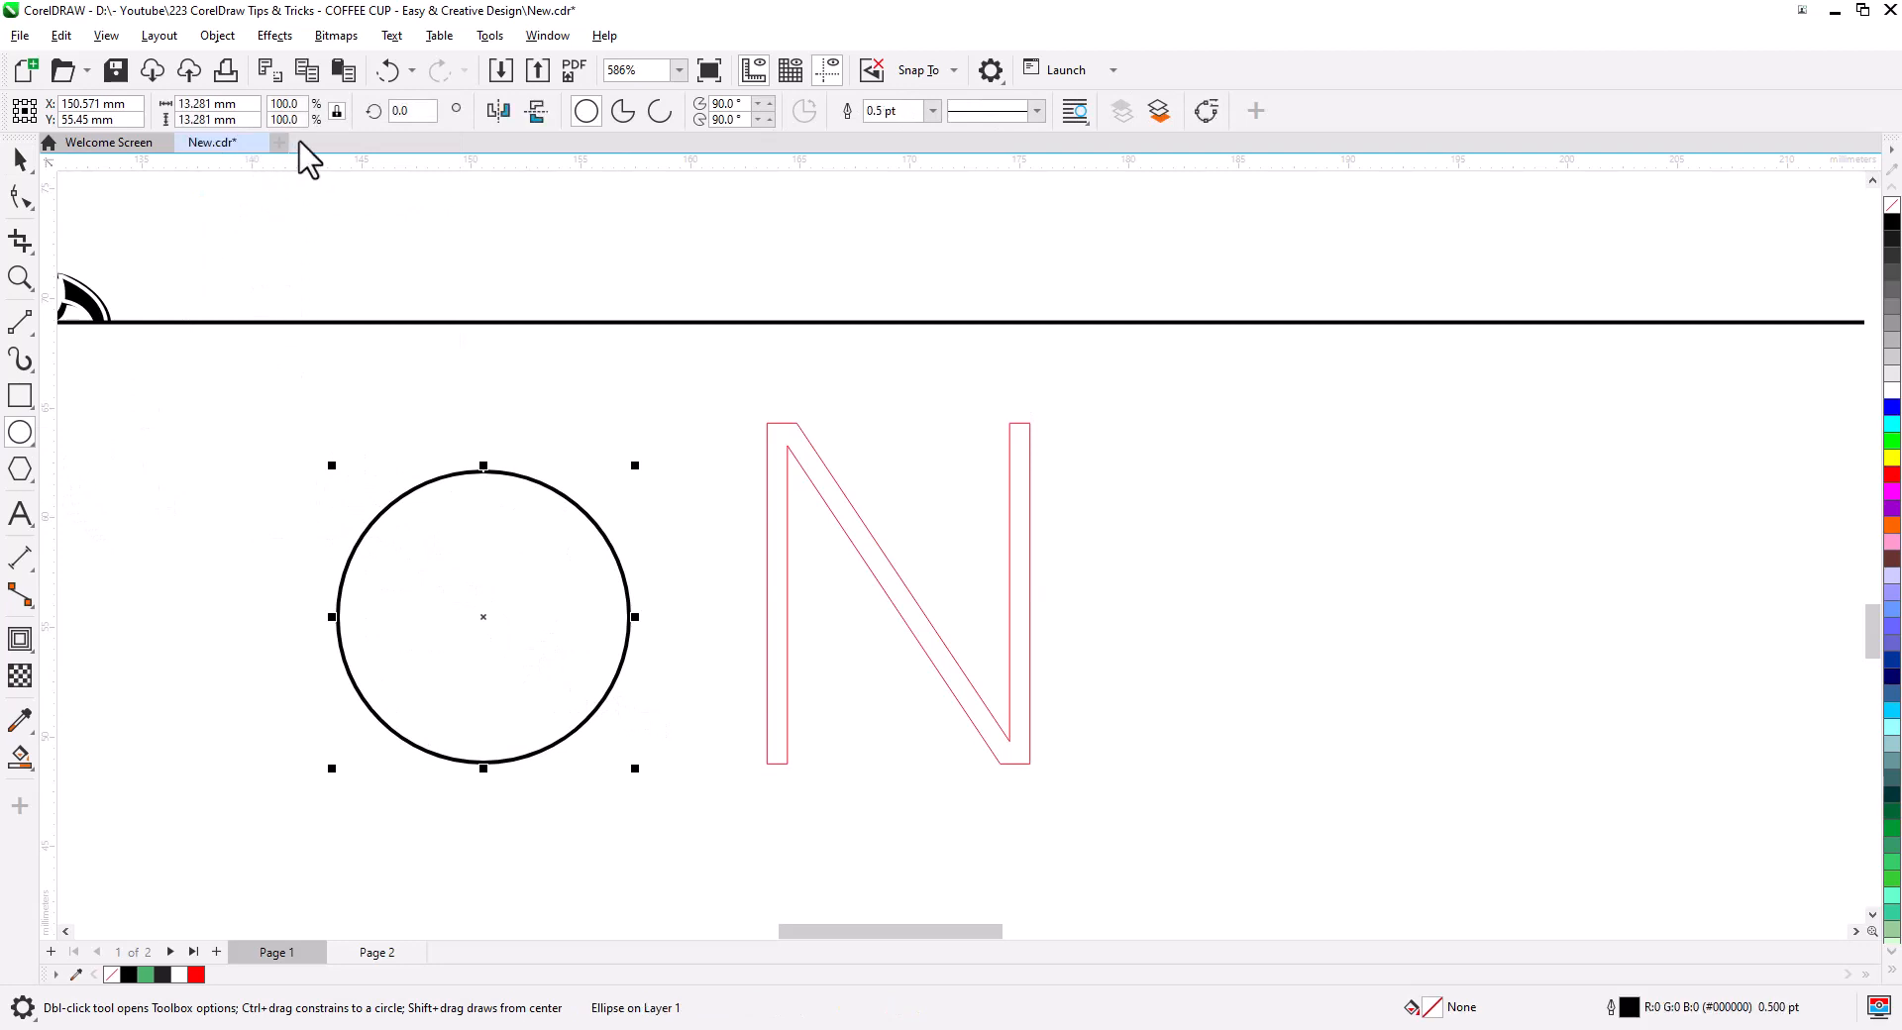
right_click(202, 121)
click(246, 204)
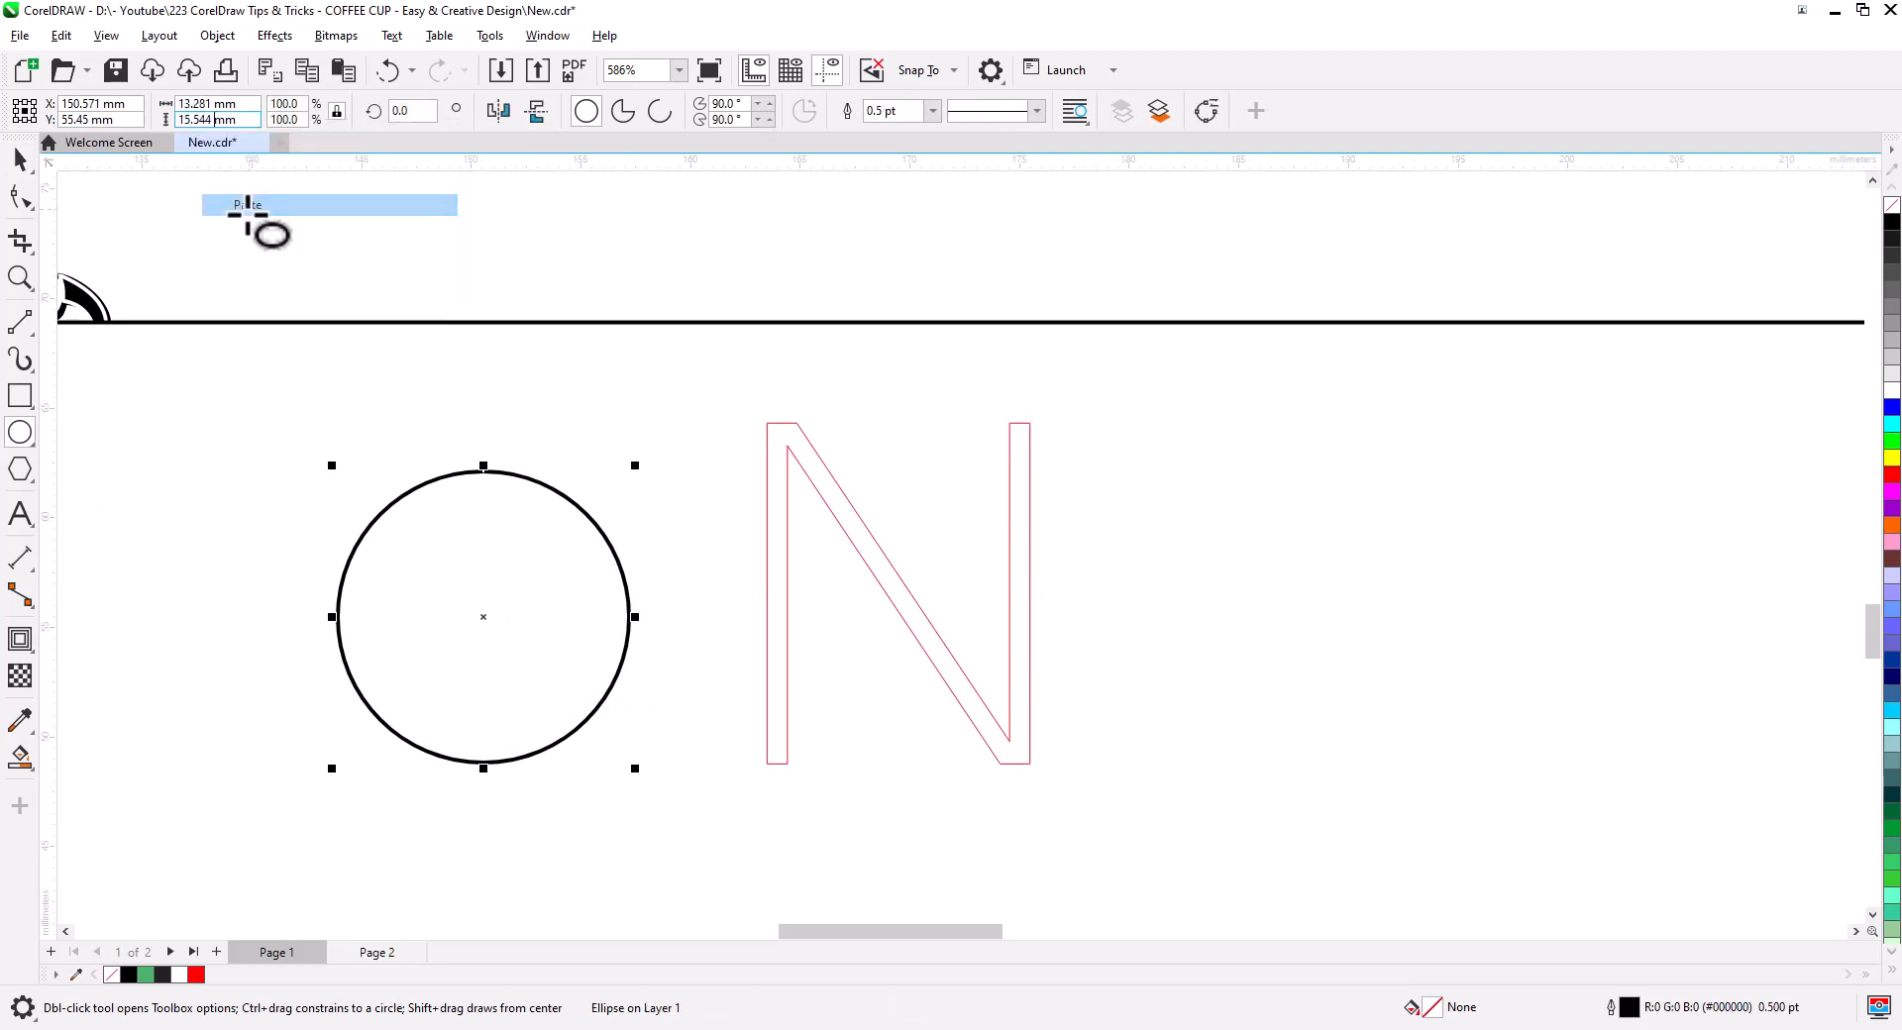
key(Return)
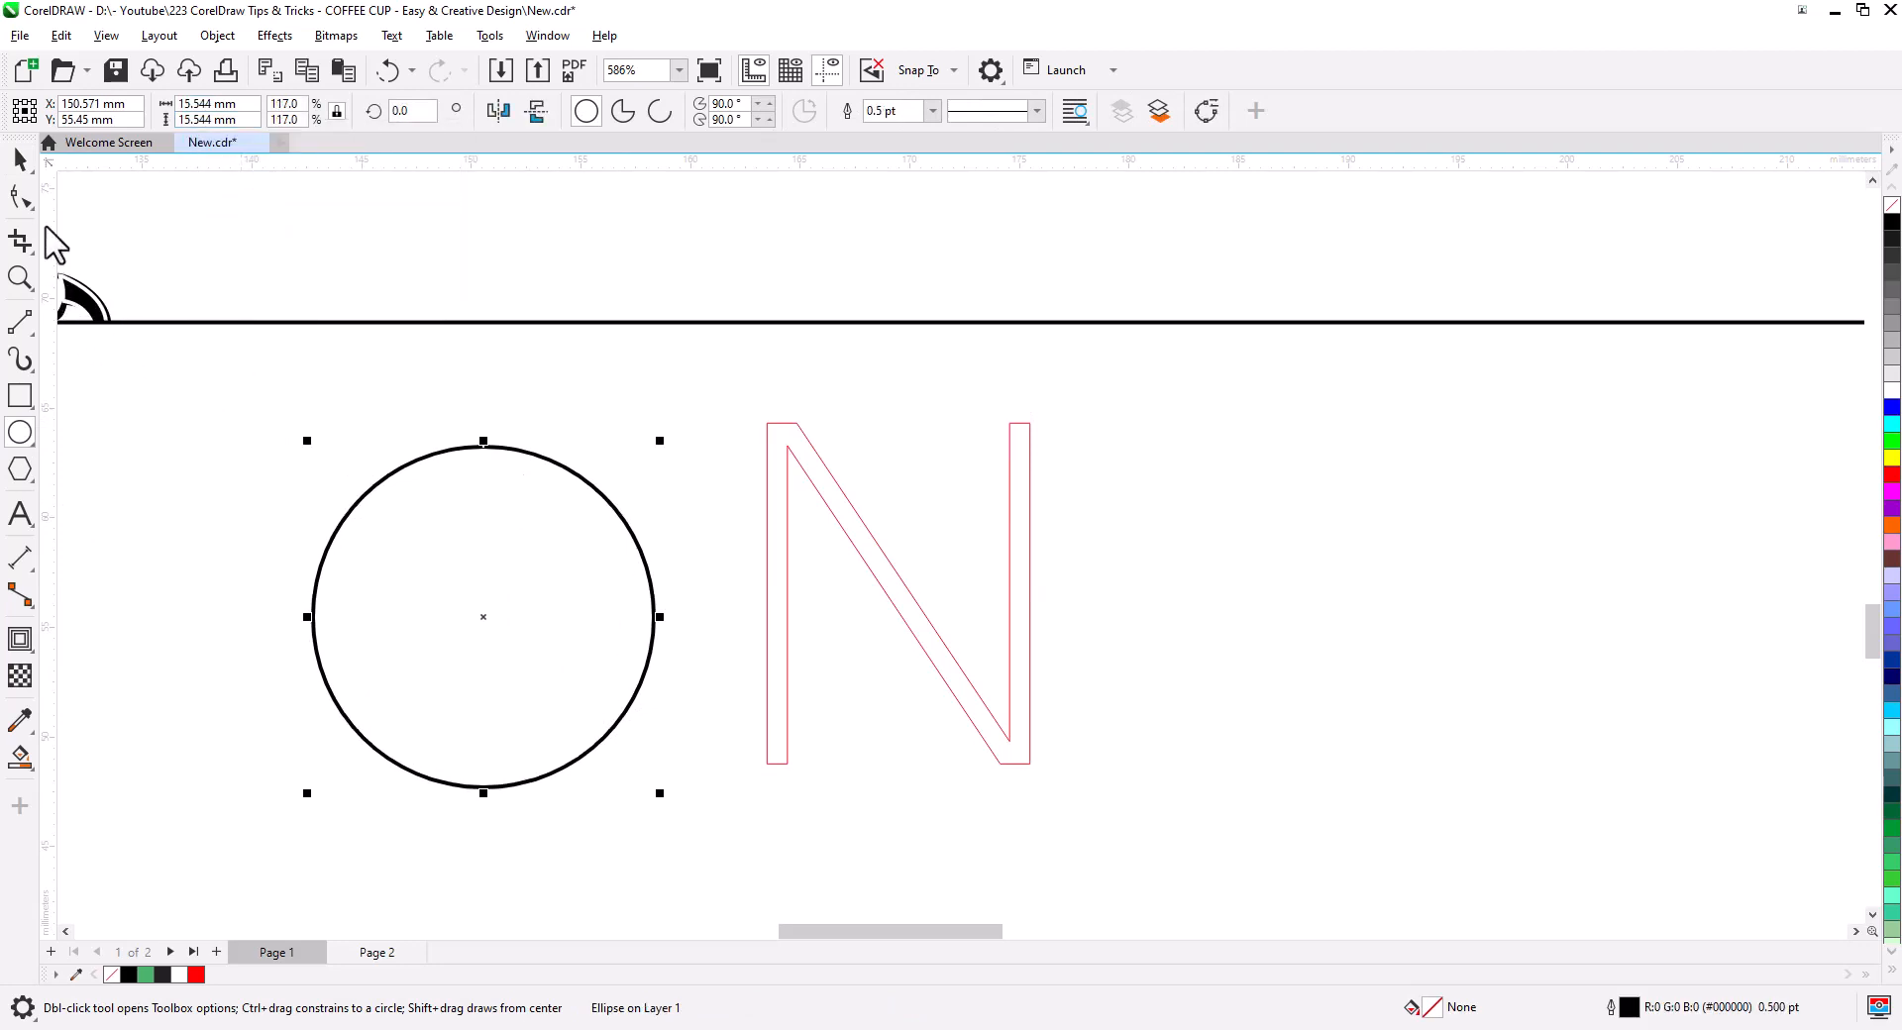
- Give the circle a Hairline outline and move it over the N's left stem
click(18, 159)
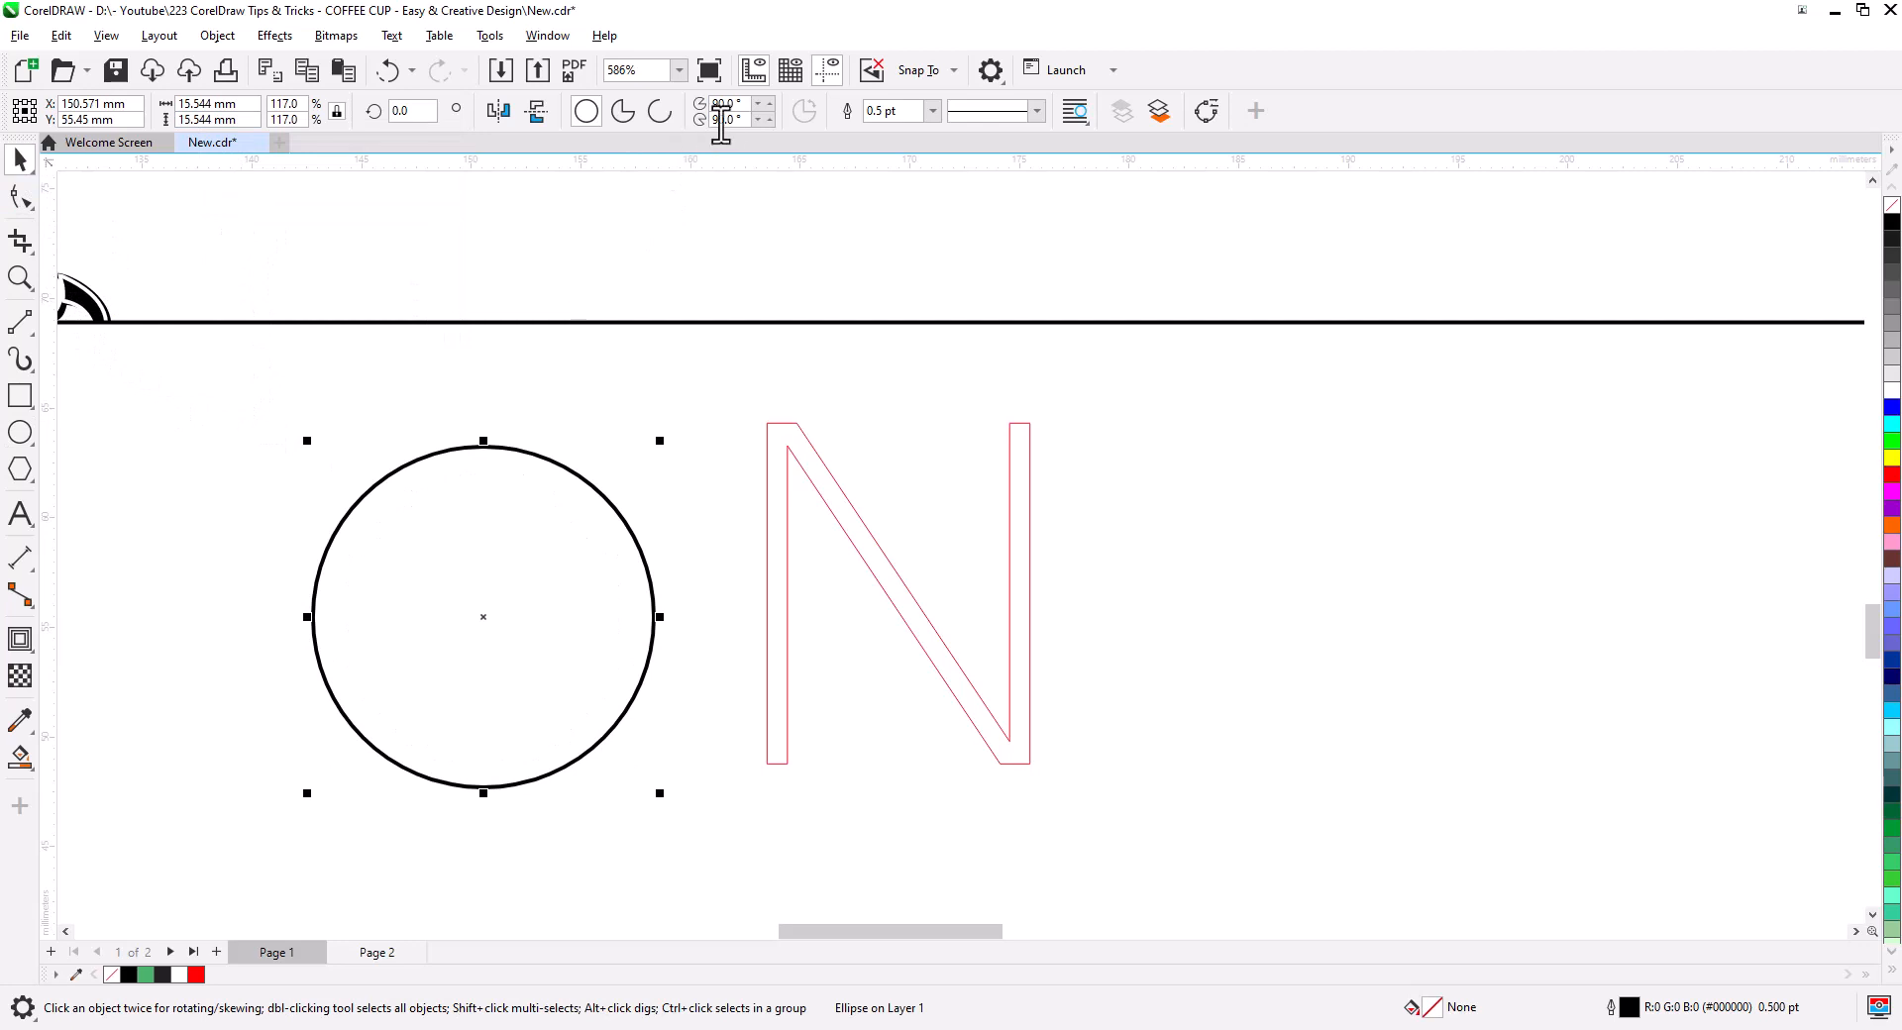
click(932, 111)
click(929, 149)
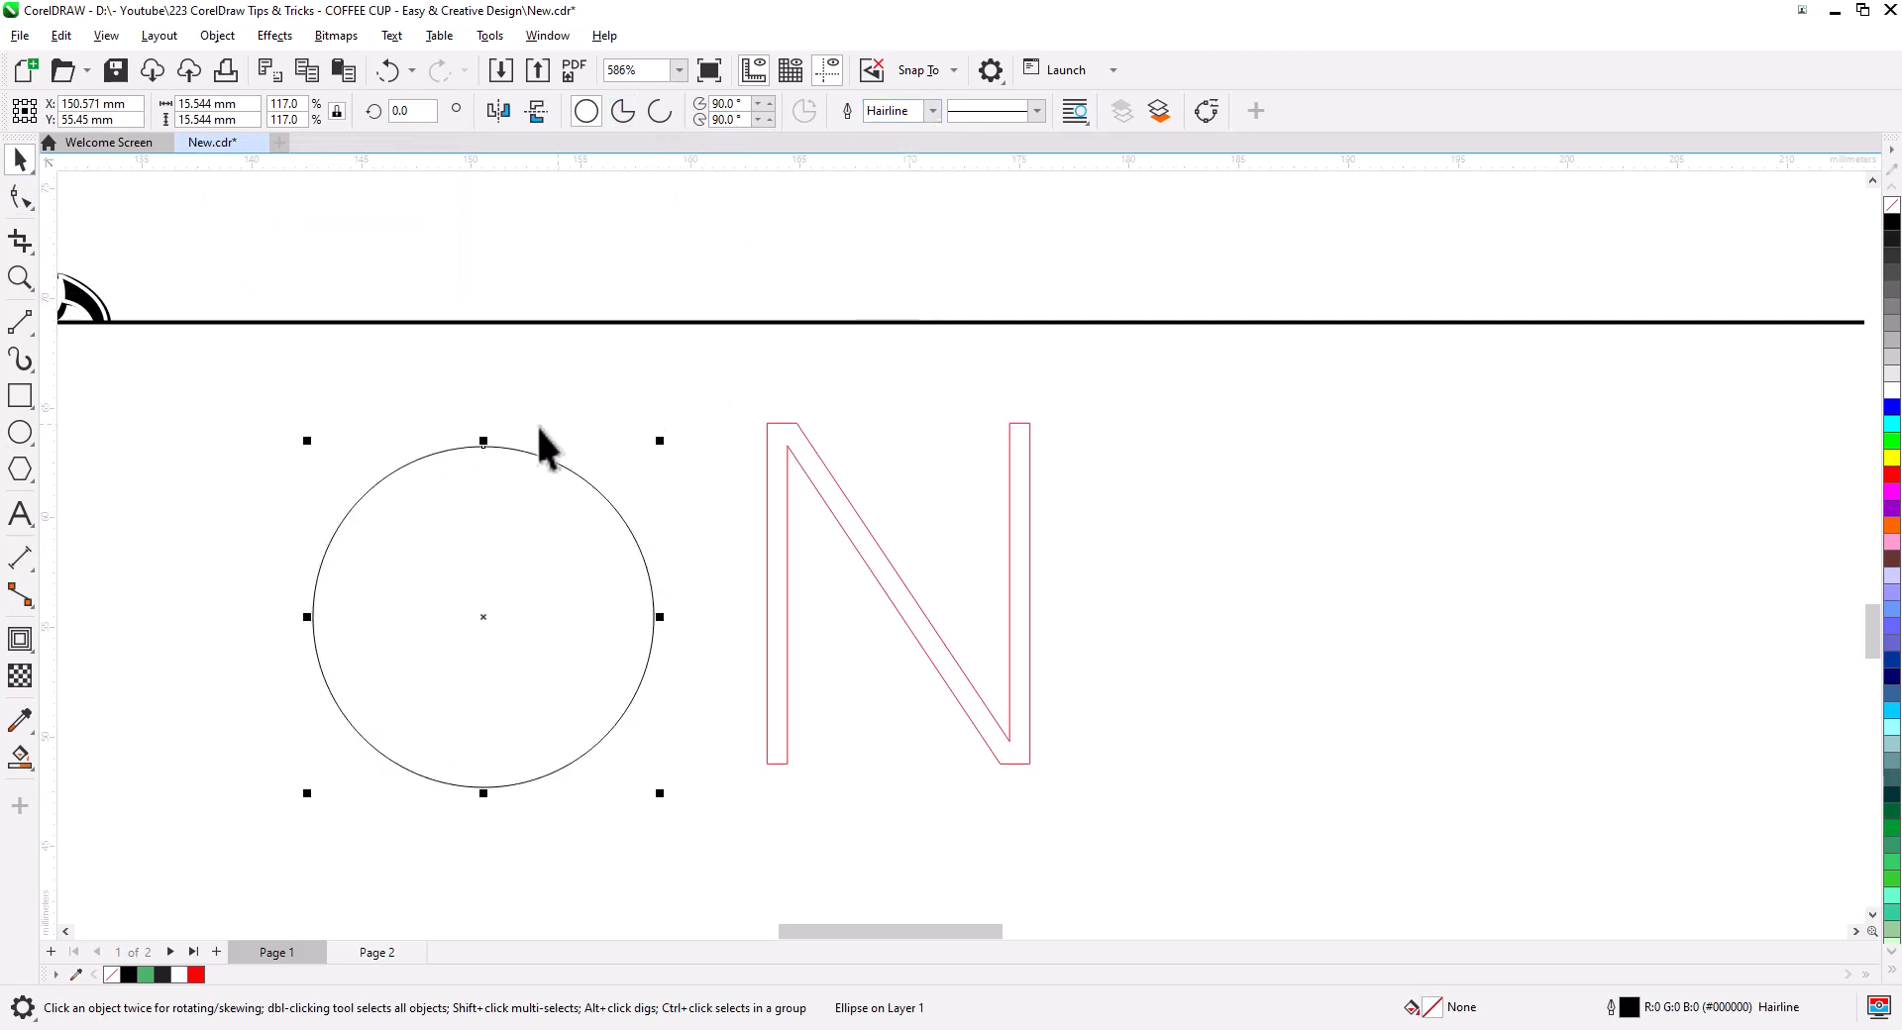
drag(486, 448, 801, 420)
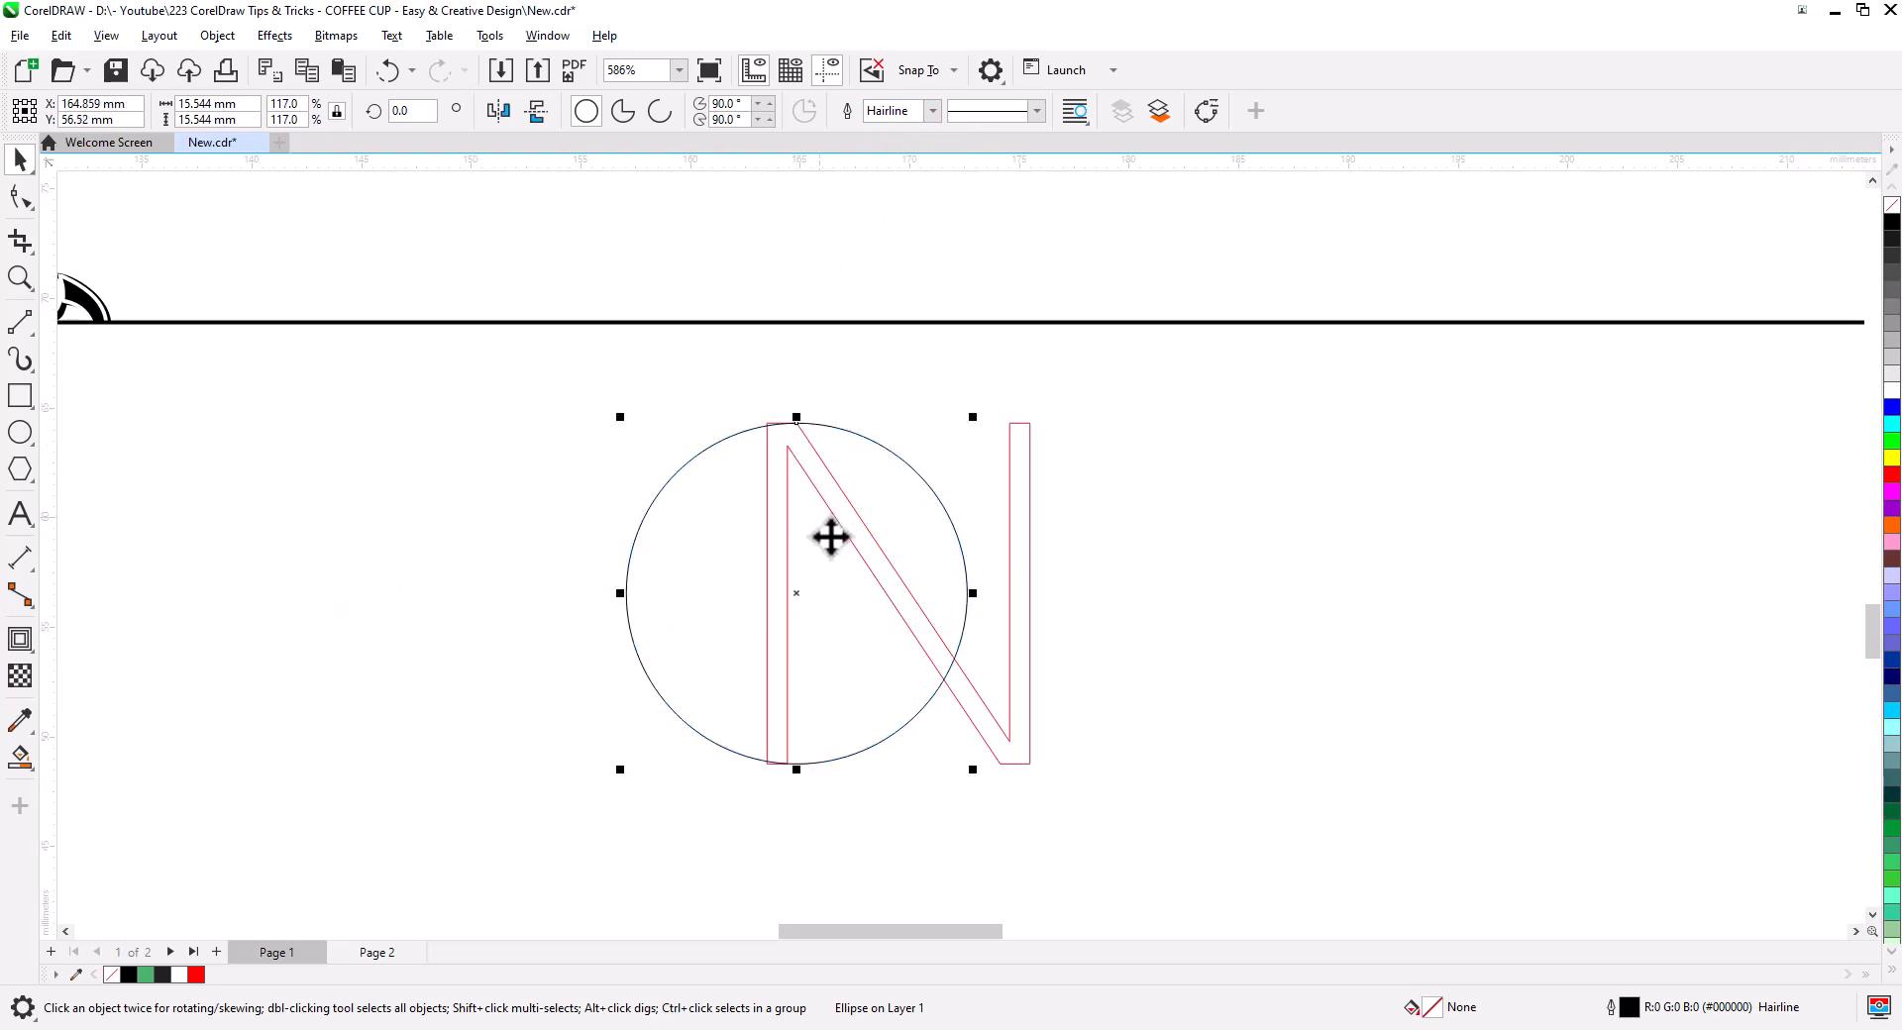
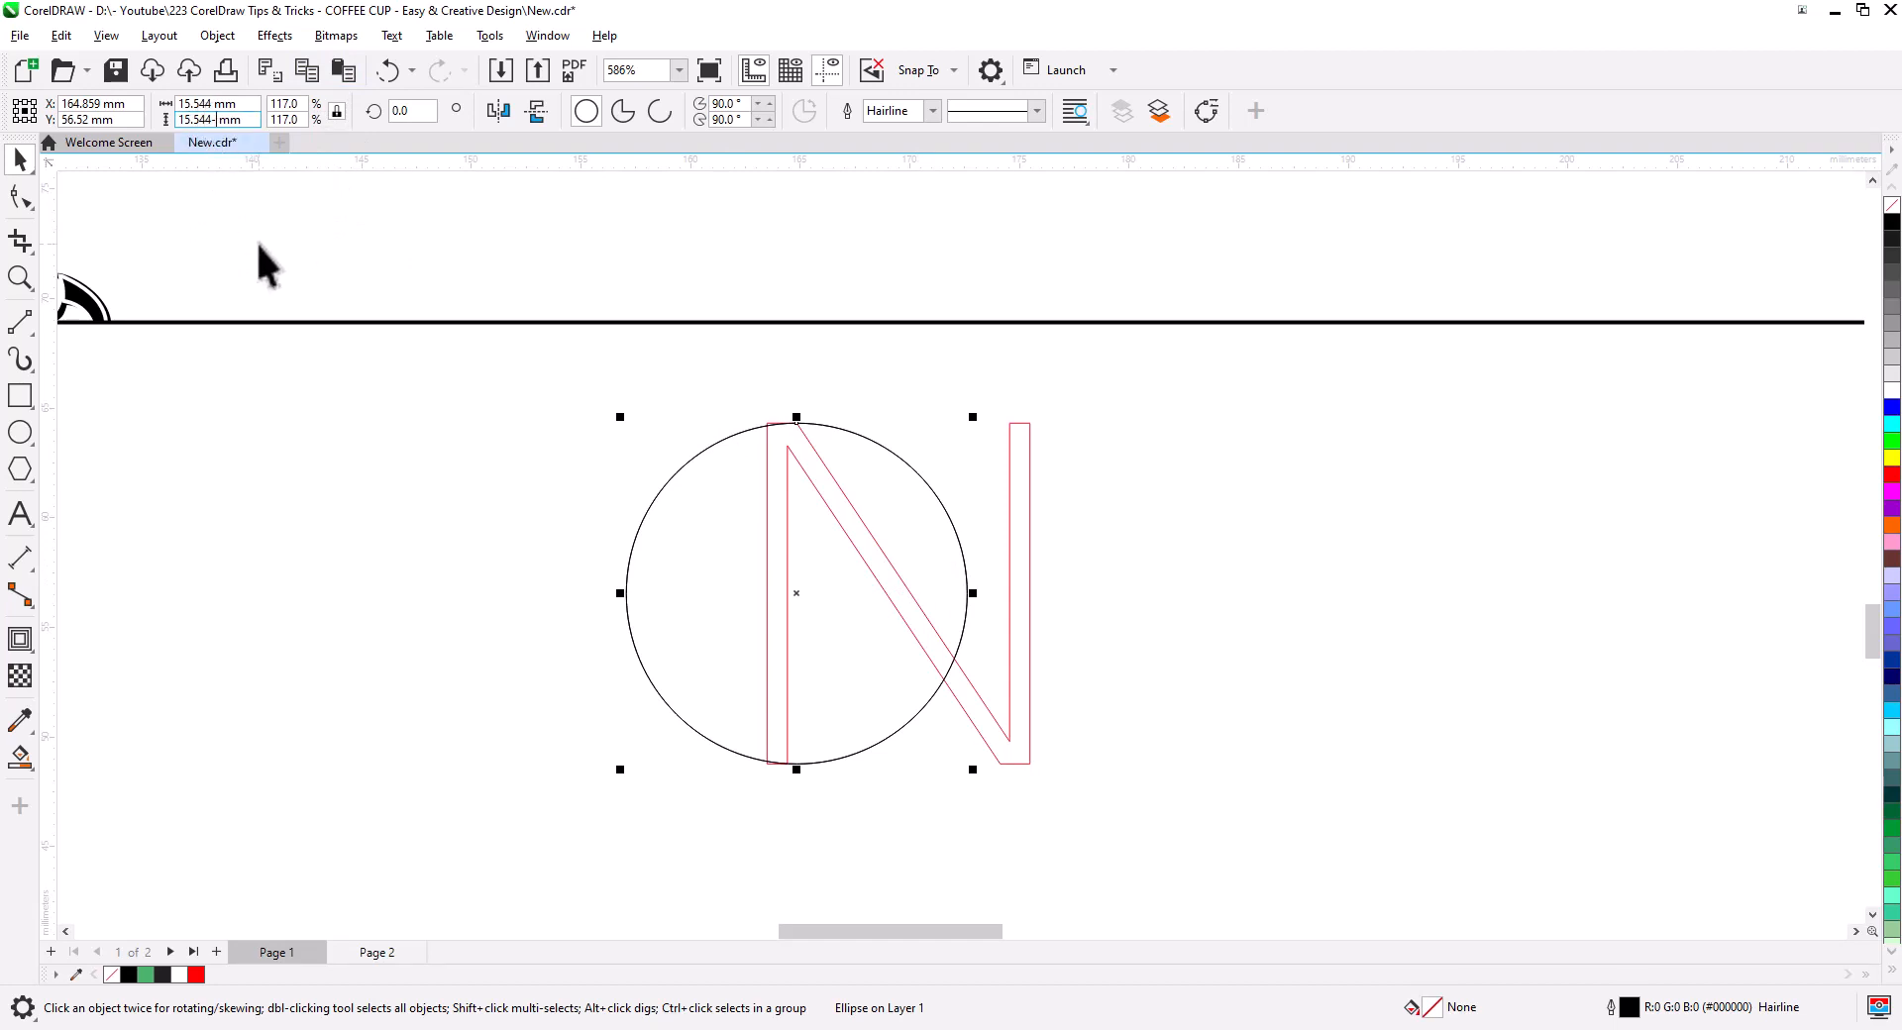
- Scale the circle copy to 87% around its centre, making a 13.523 mm concentric inner circle
text(6)
key(Return)
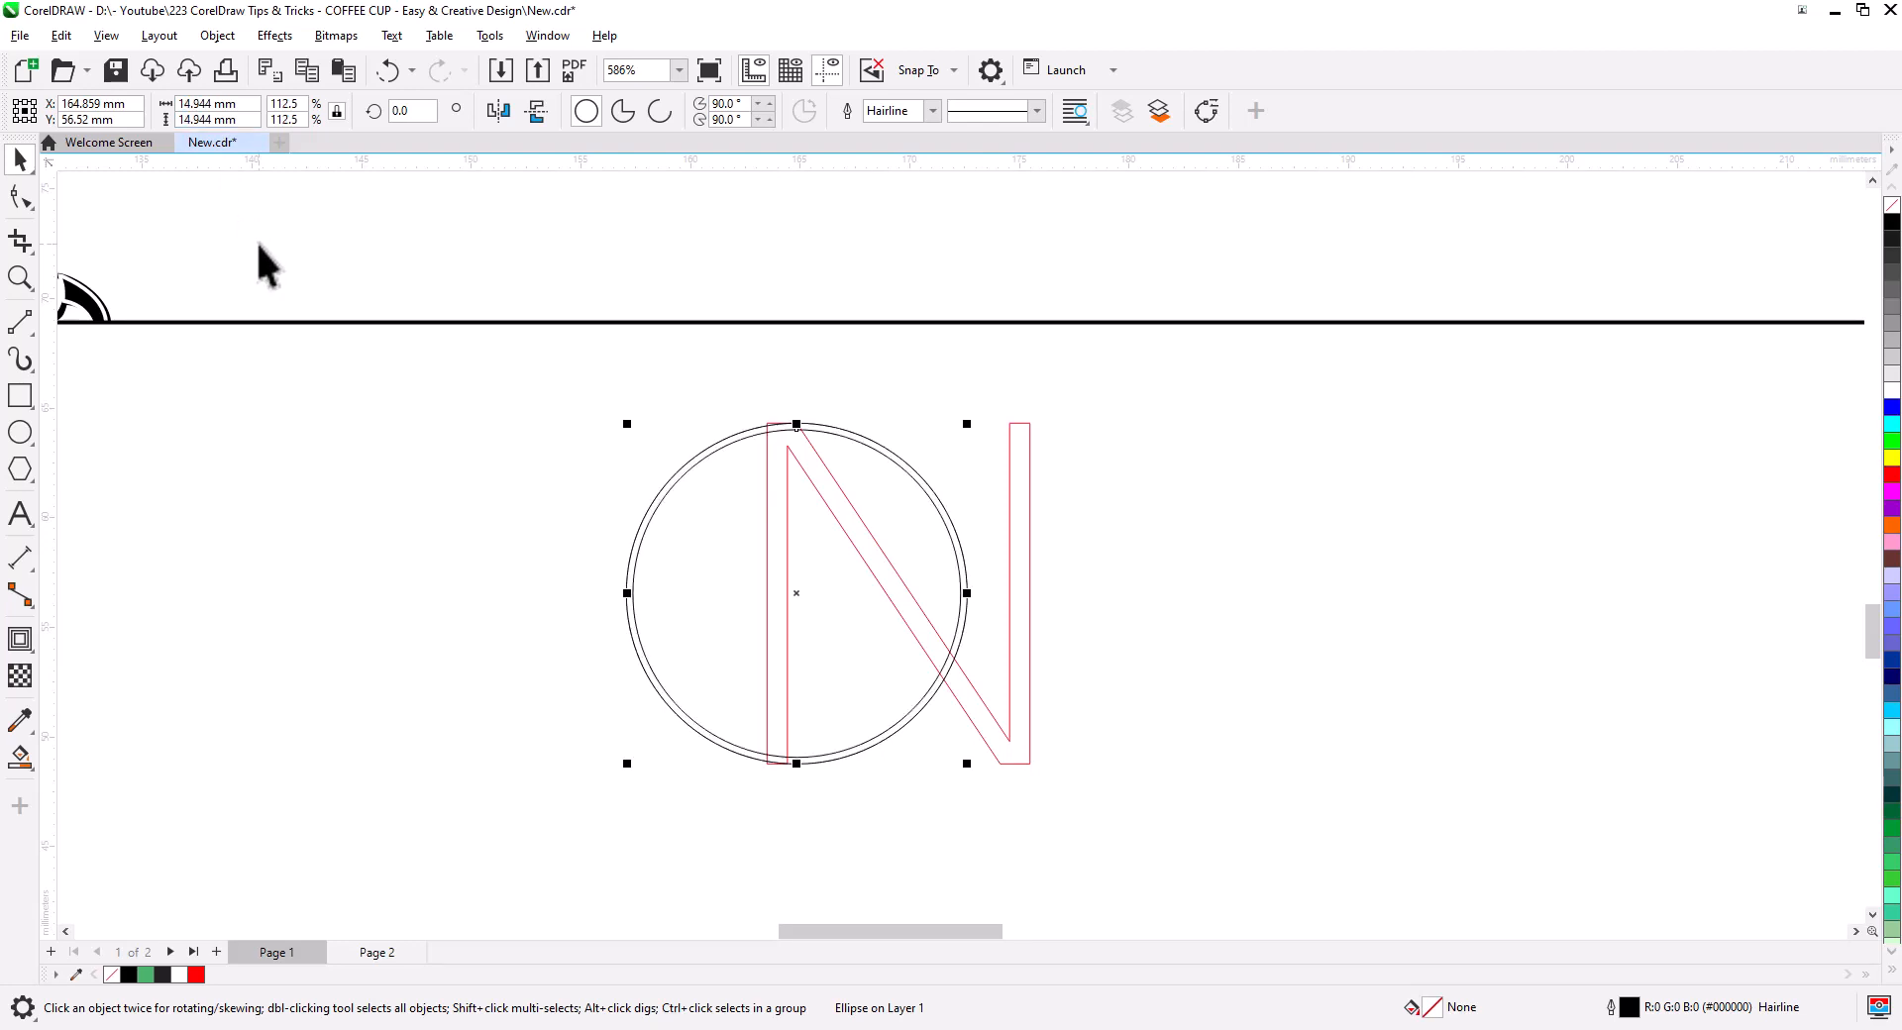
key(ctrl+z)
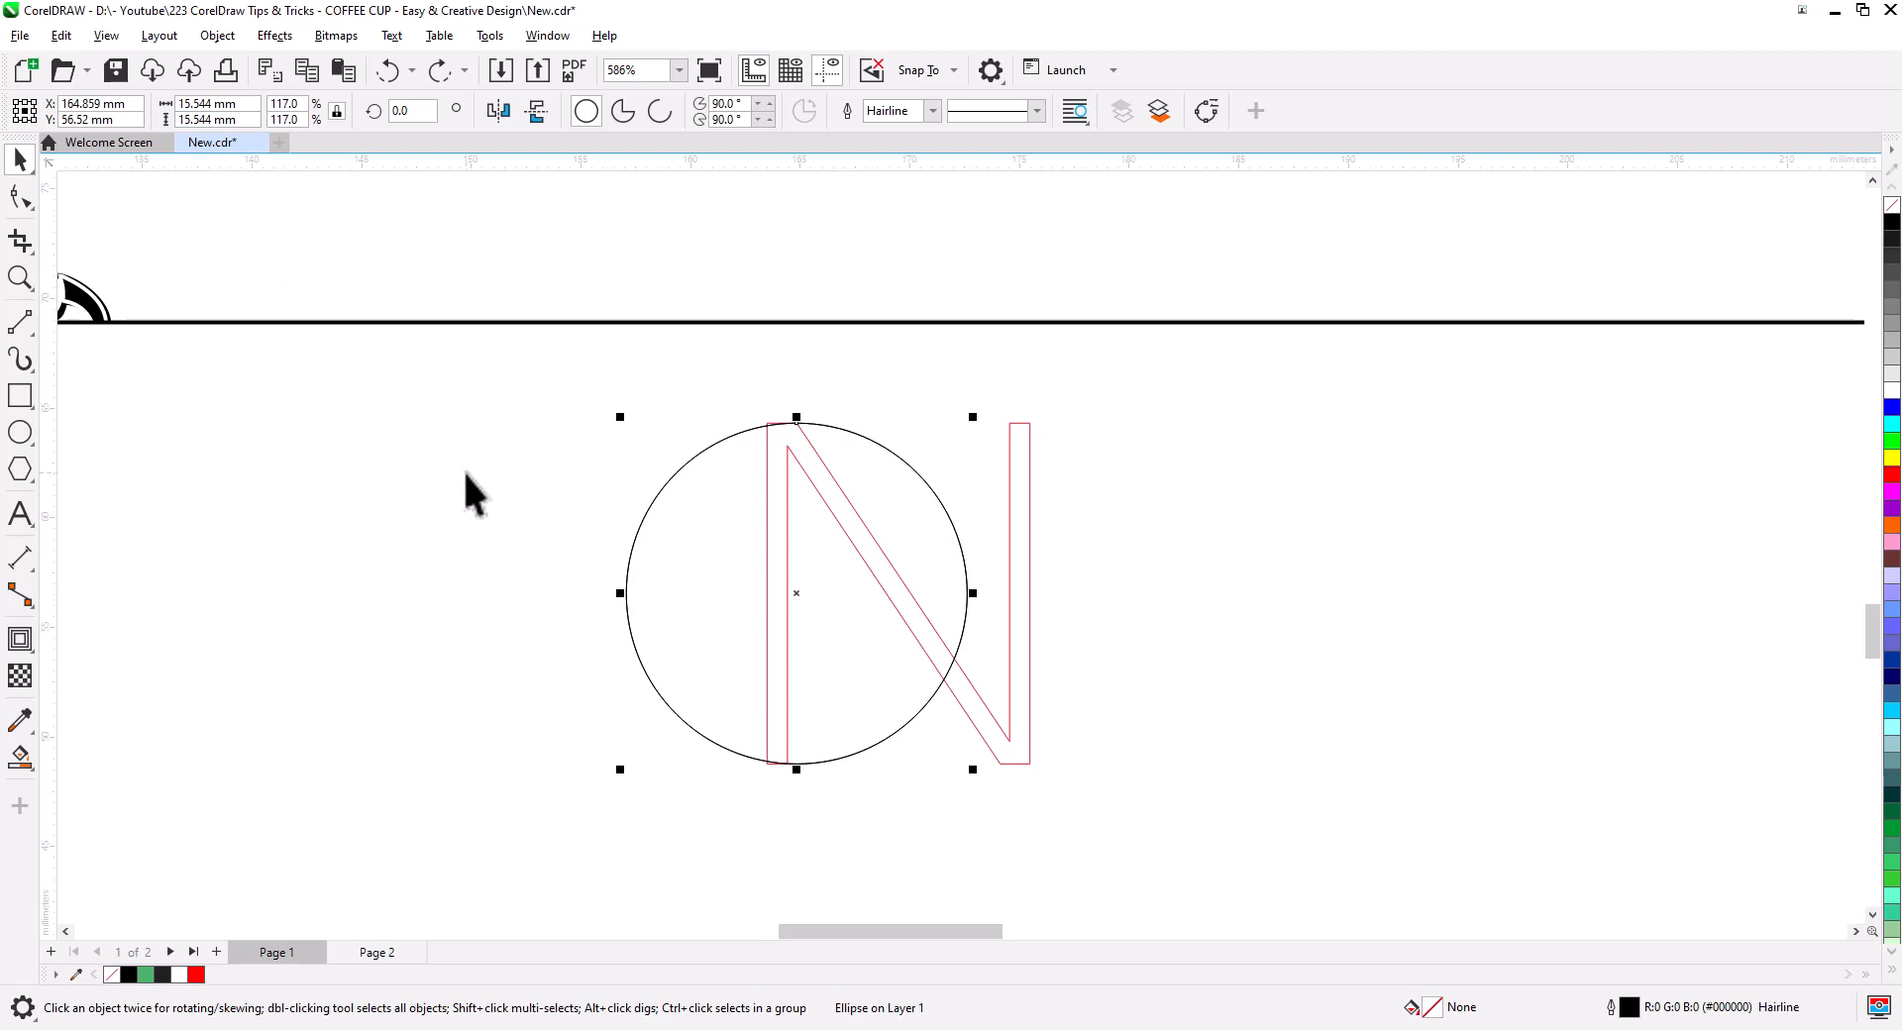
drag(973, 776, 948, 776)
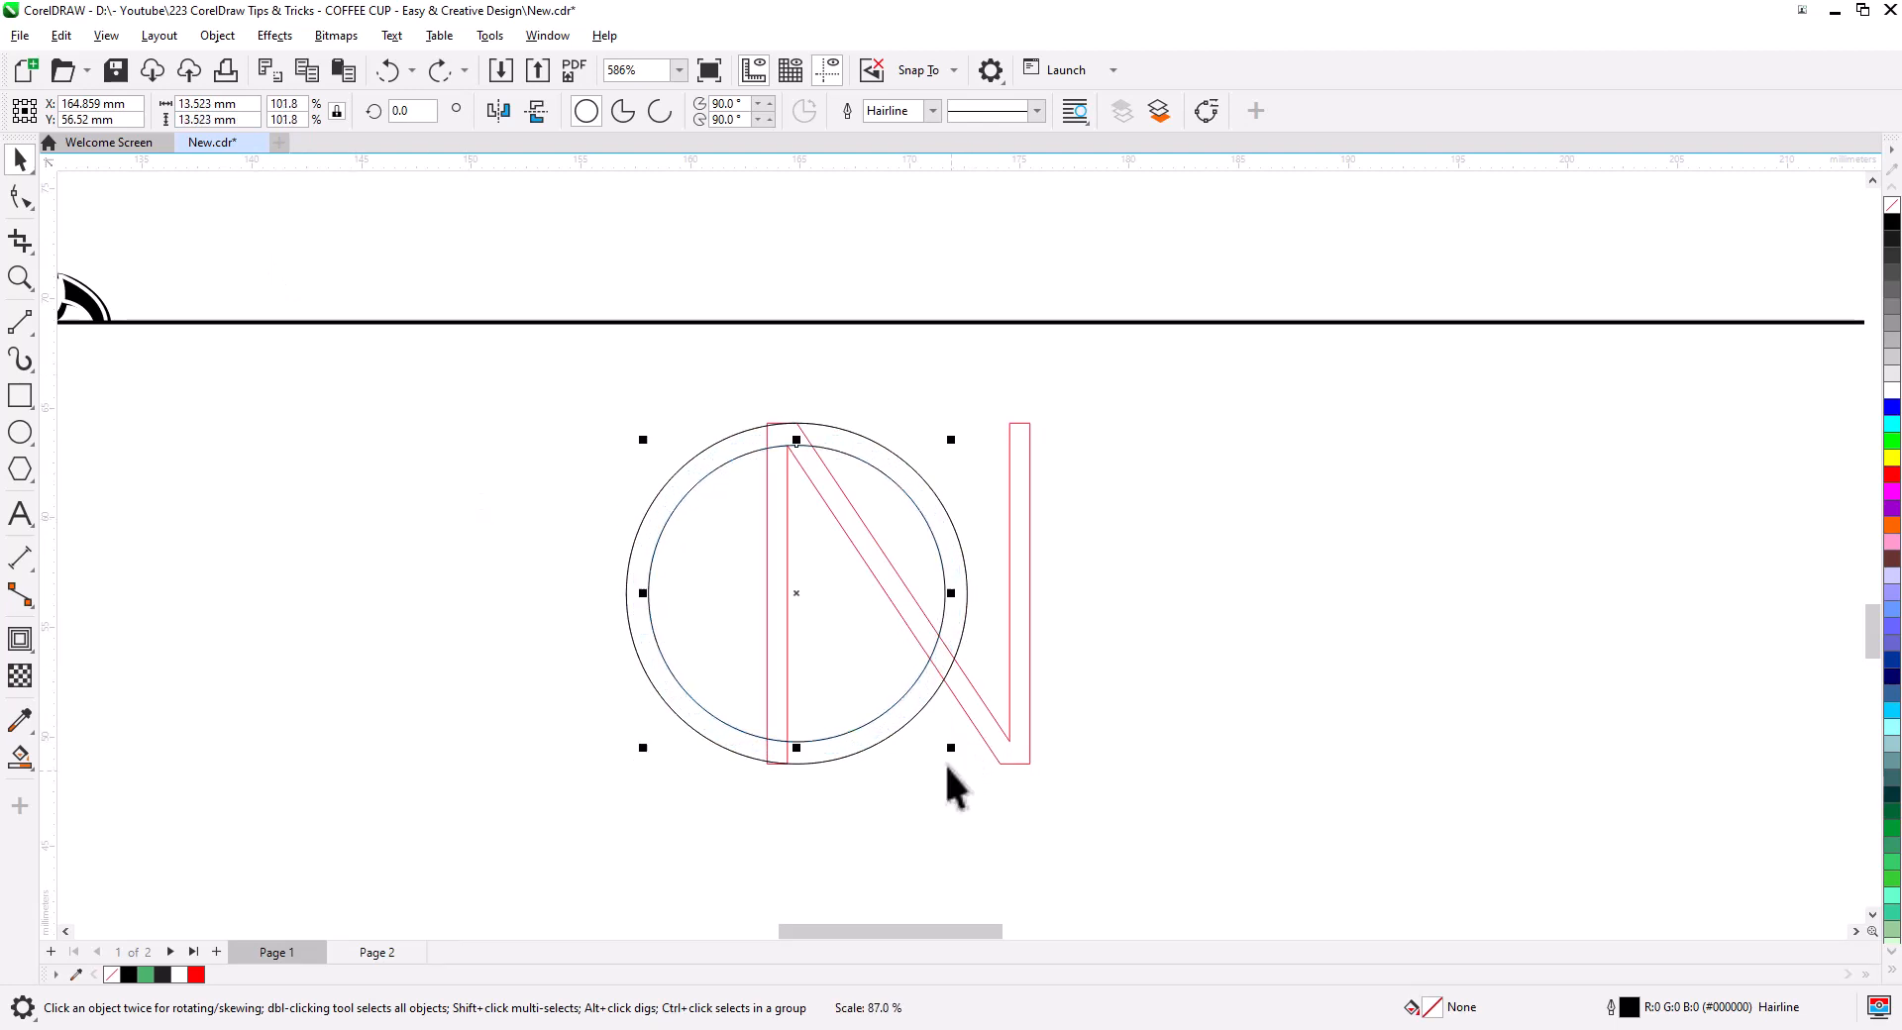
scroll(783, 460, up, 4)
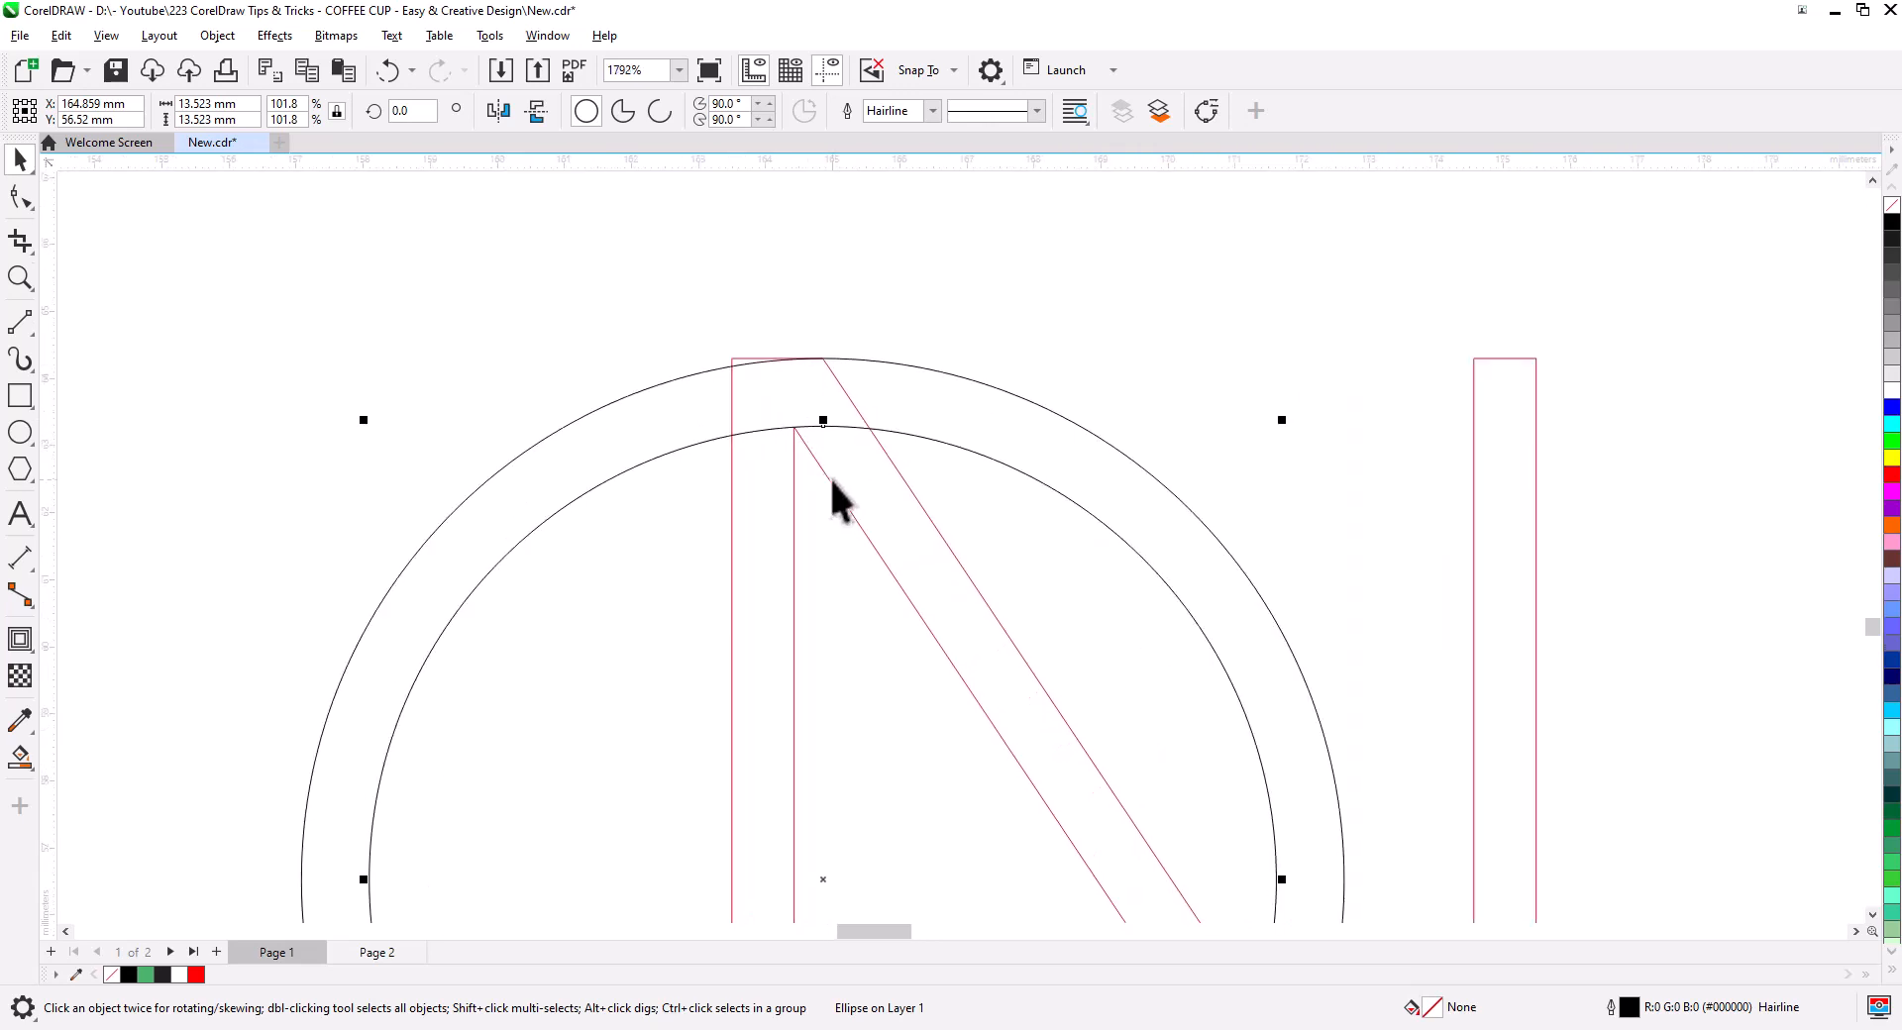
scroll(832, 486, down, 3)
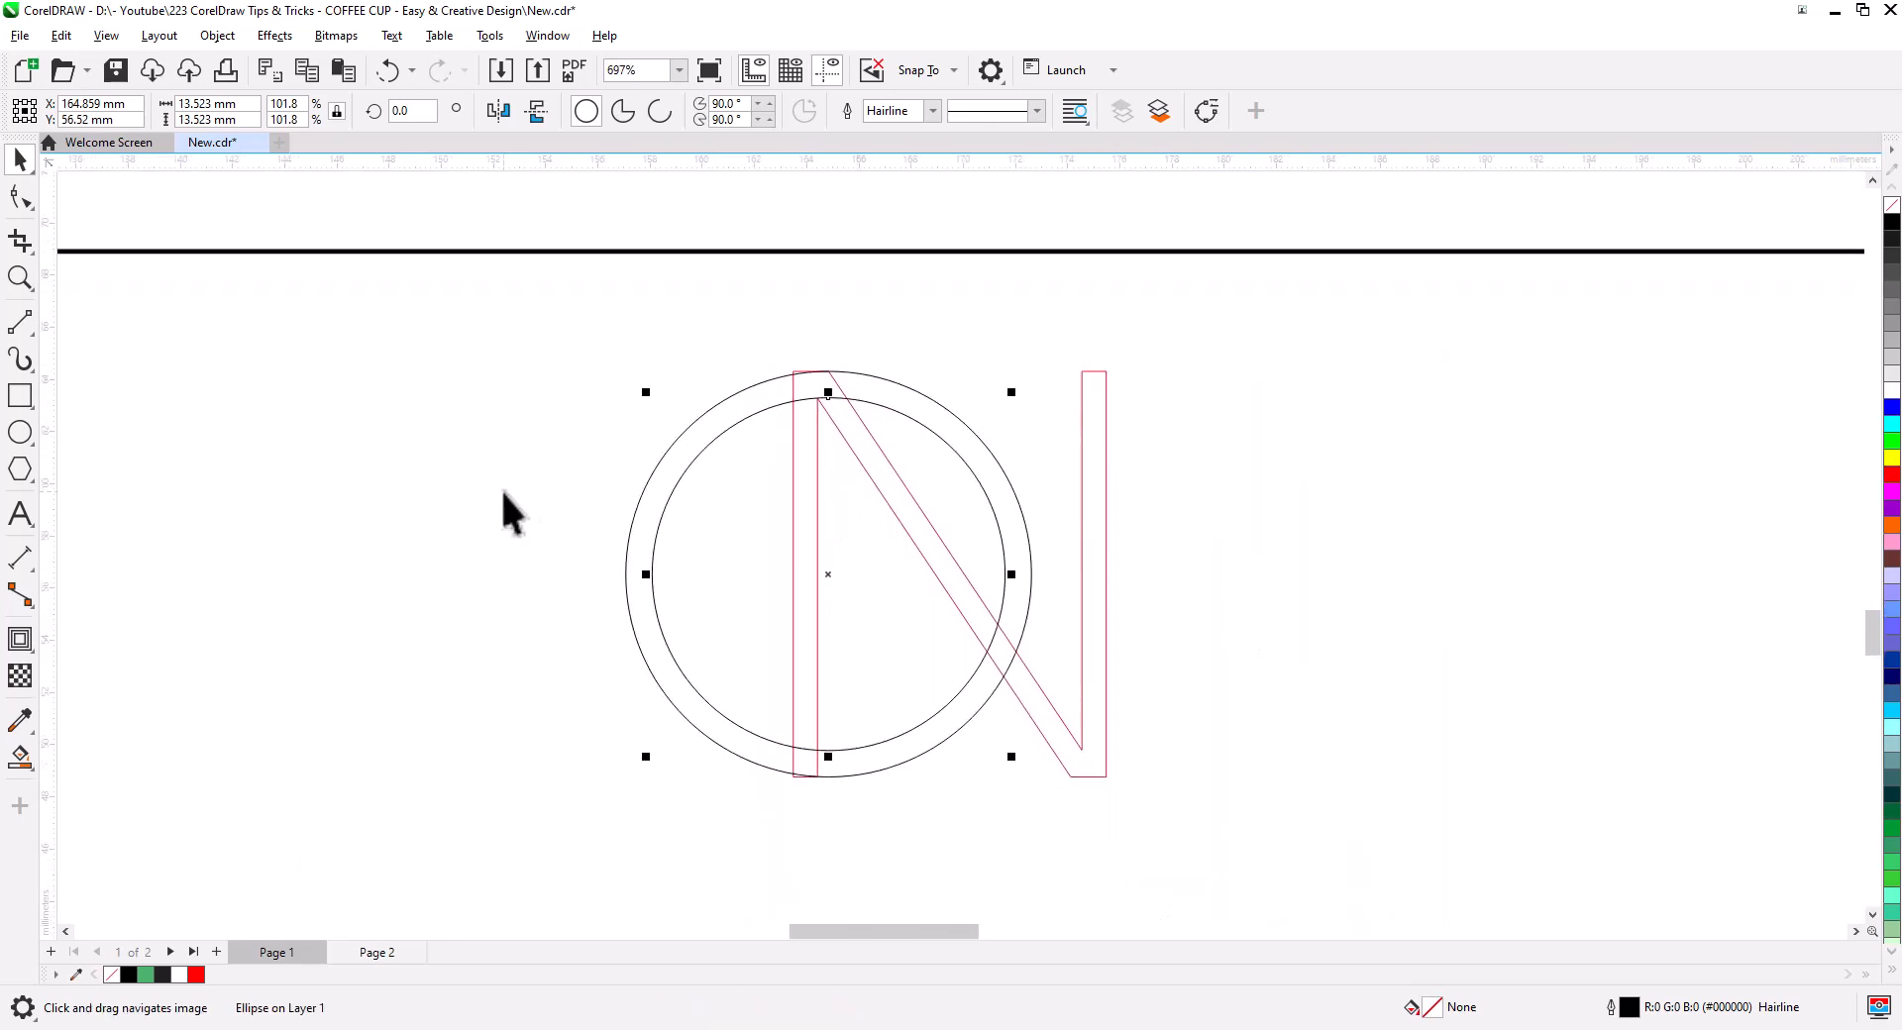
- Draw a horizontal 2-Point helper line across the circle, aligned to its centre
click(20, 322)
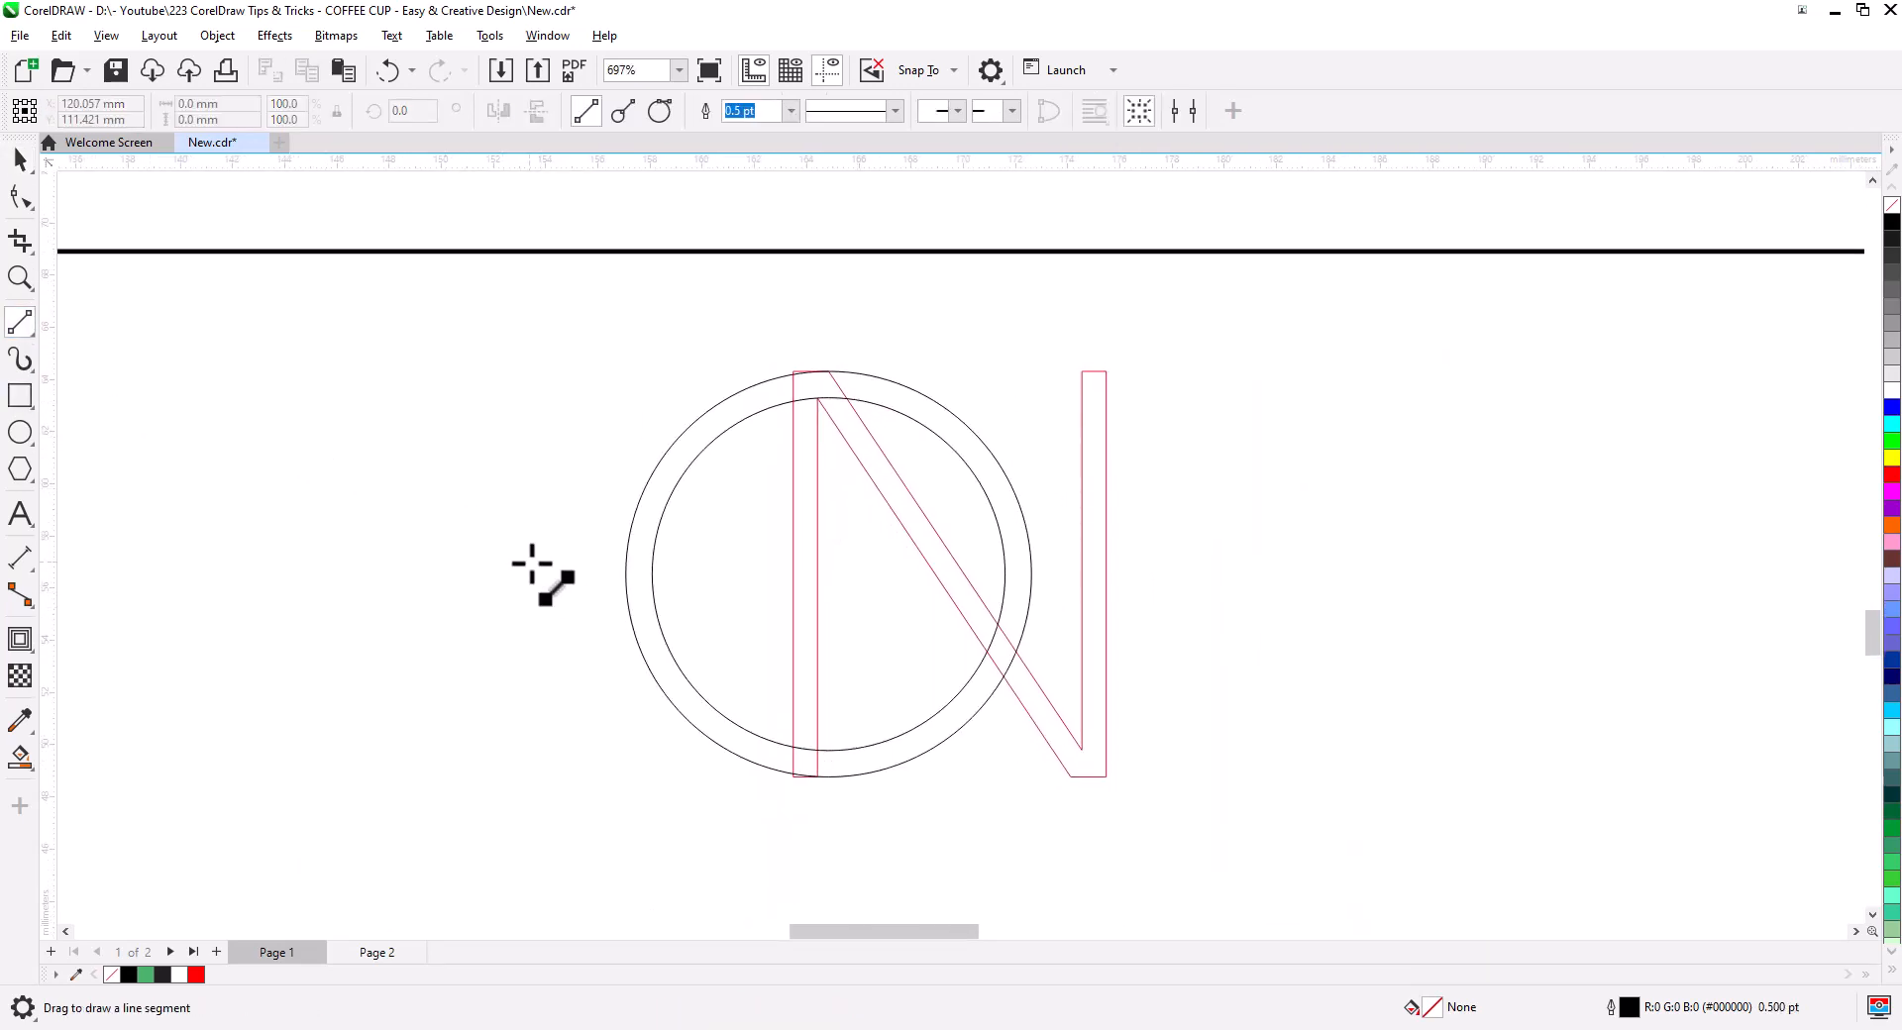
drag(491, 584, 772, 584)
click(20, 159)
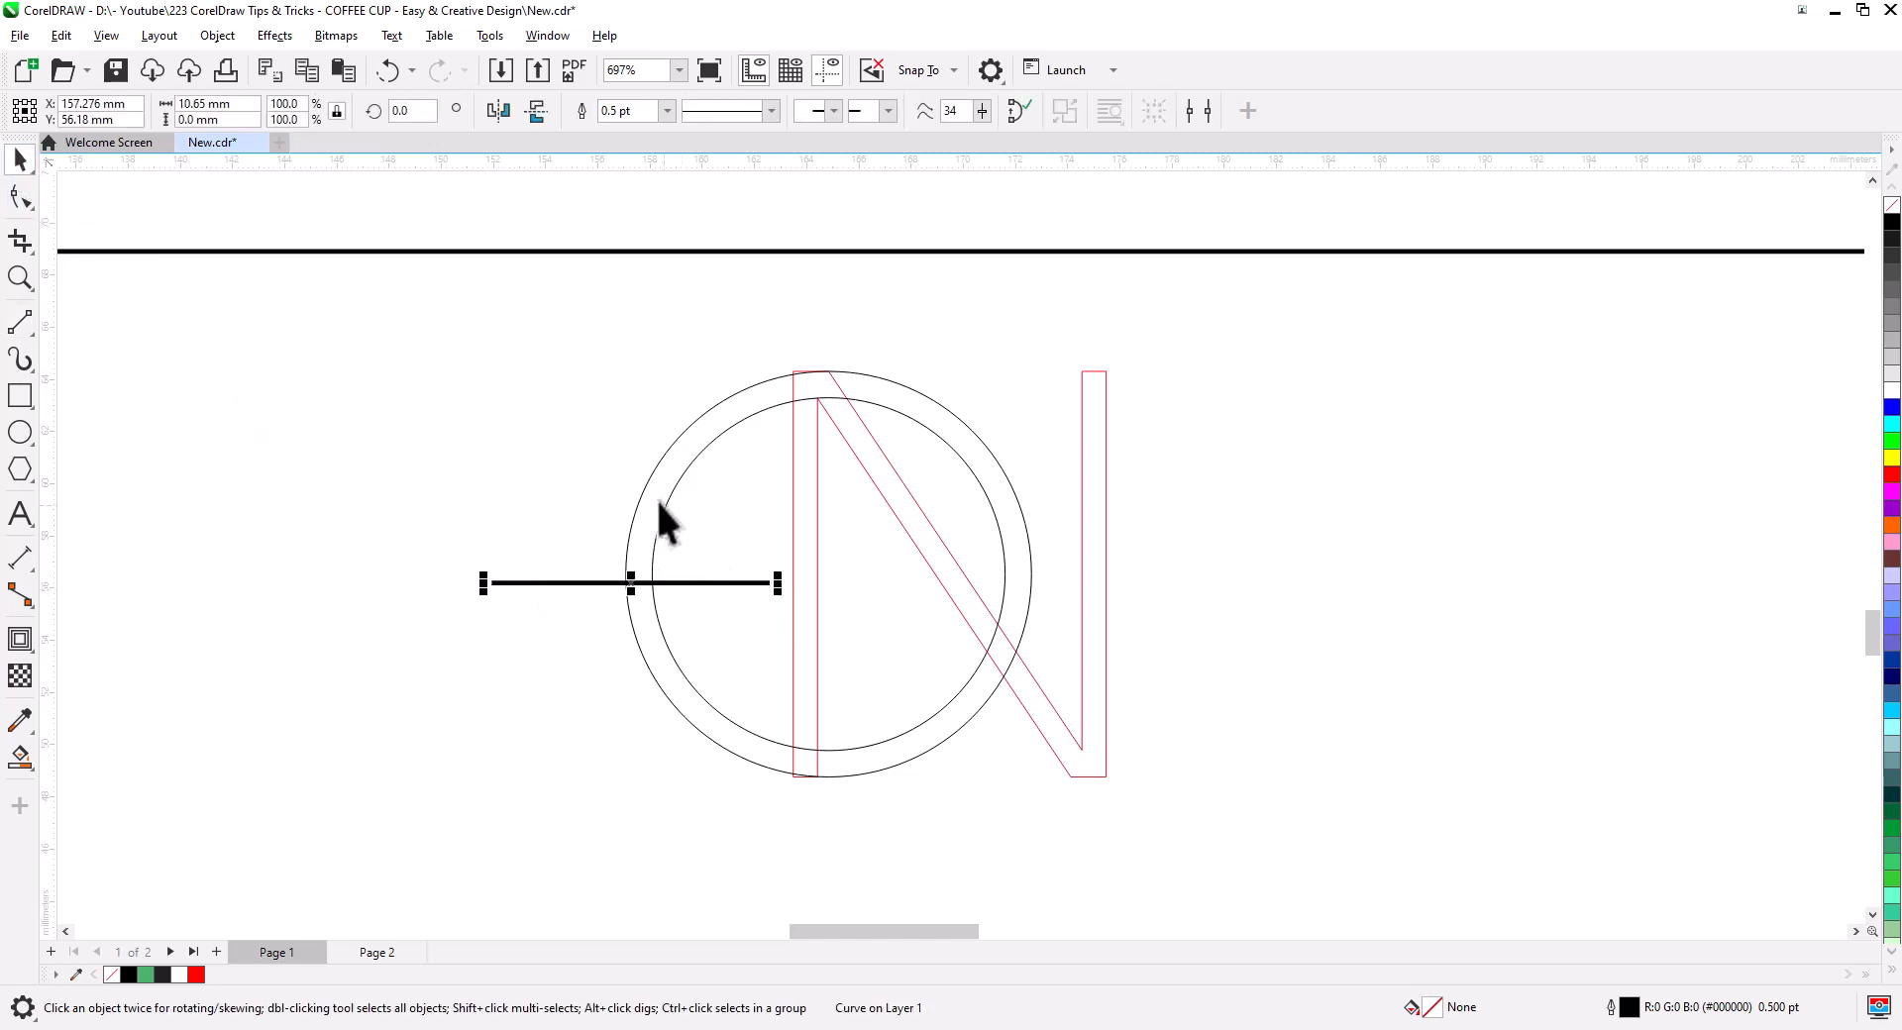
shift+click(663, 511)
key(e)
click(553, 733)
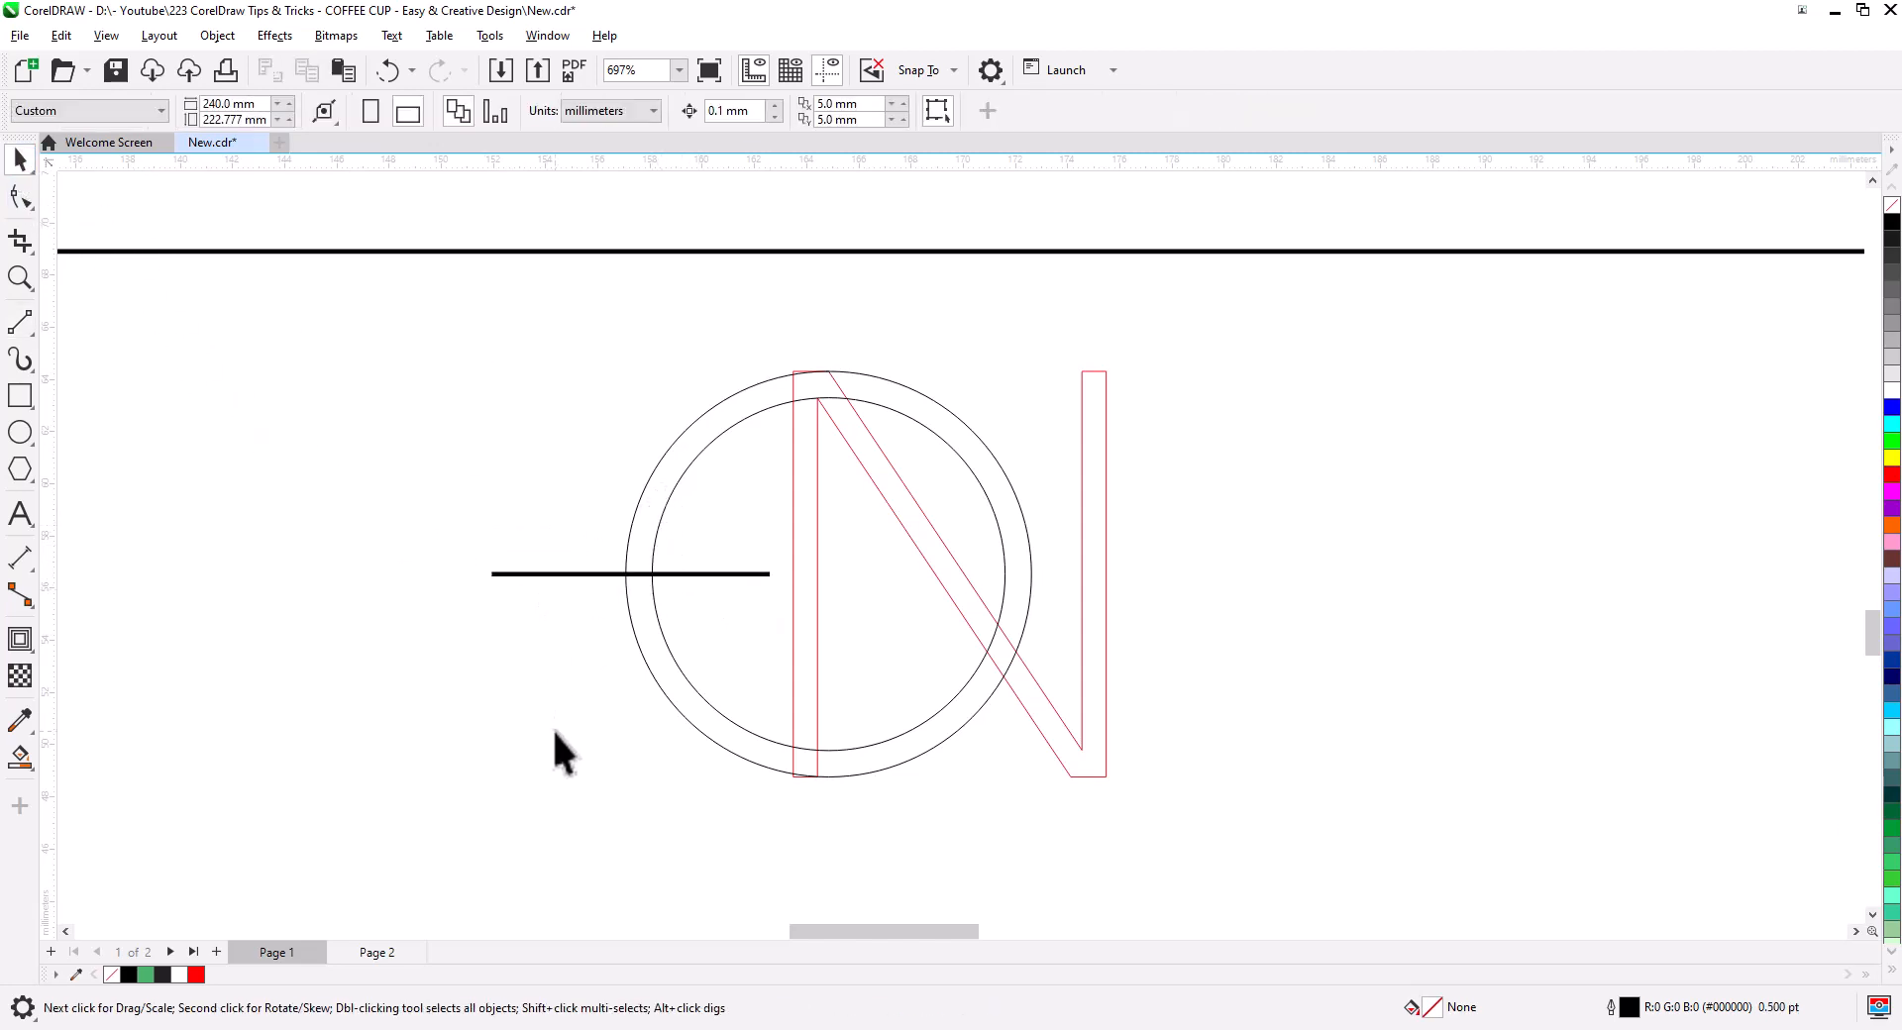
- Smart Fill the N strokes, diagonal, stem and ring arcs with green
click(22, 757)
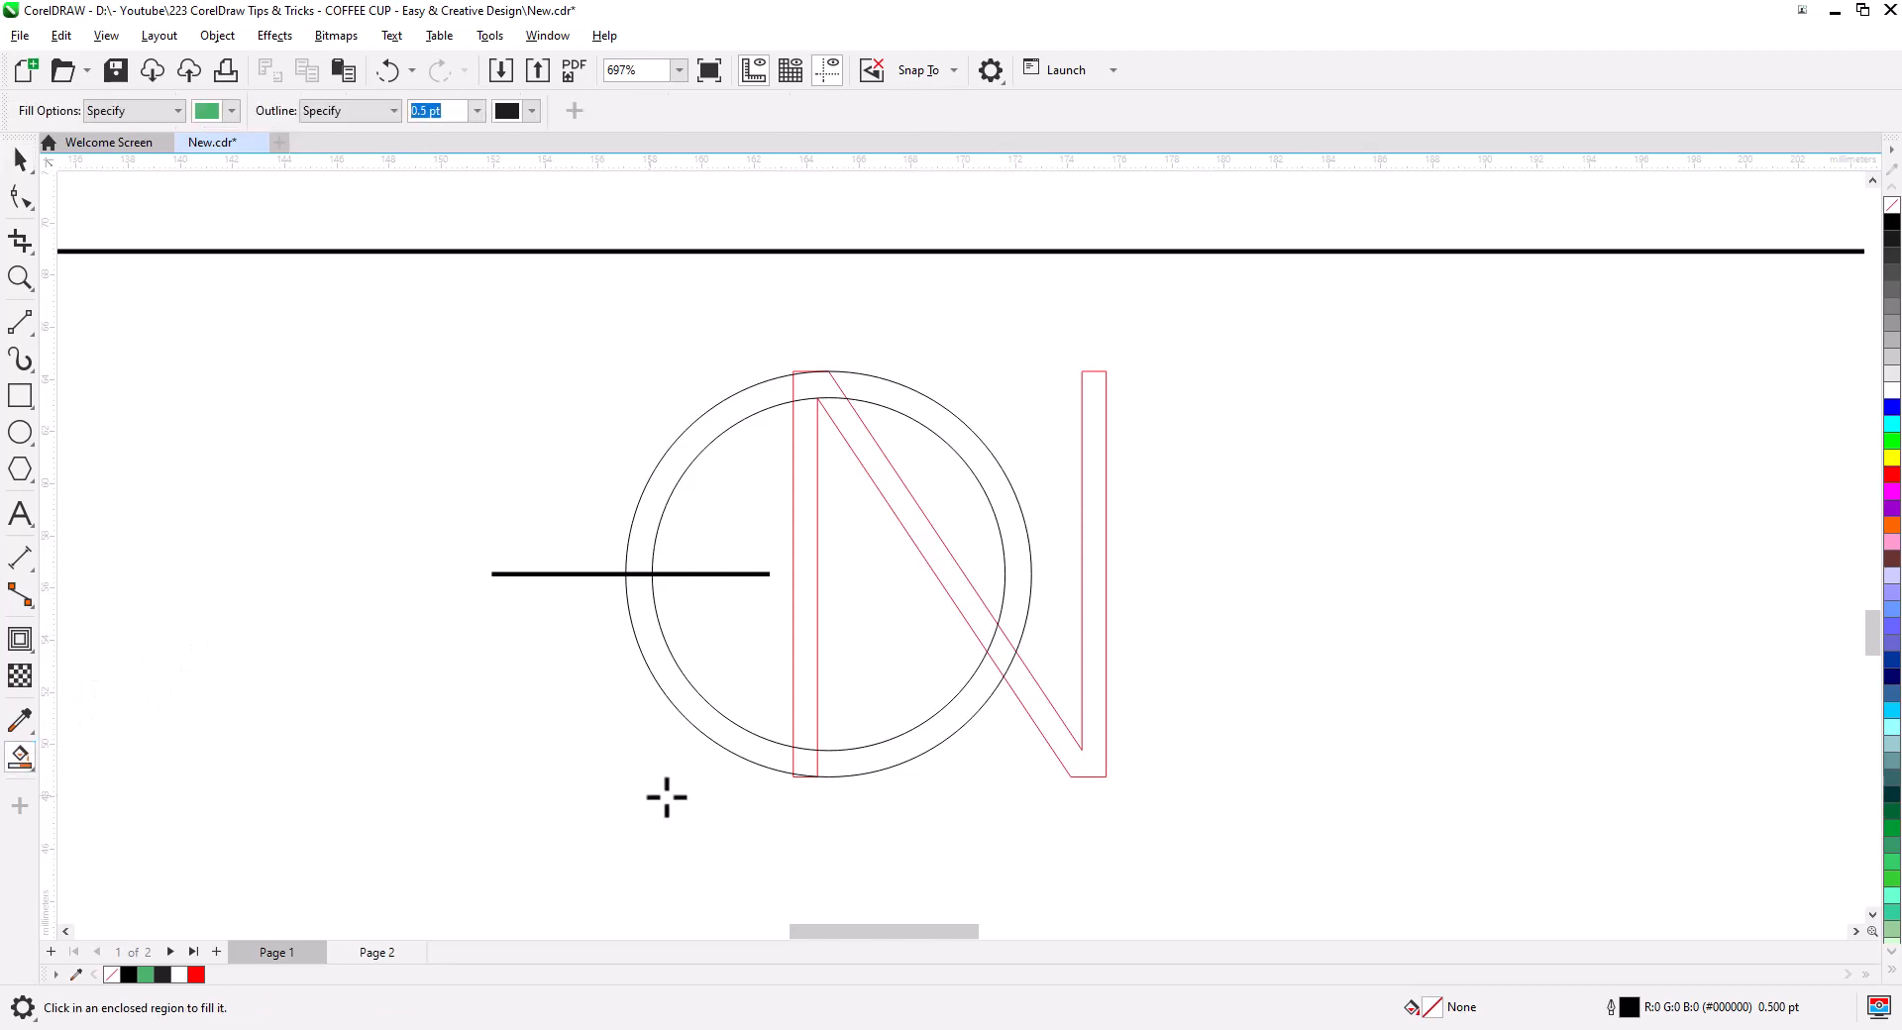
click(1076, 766)
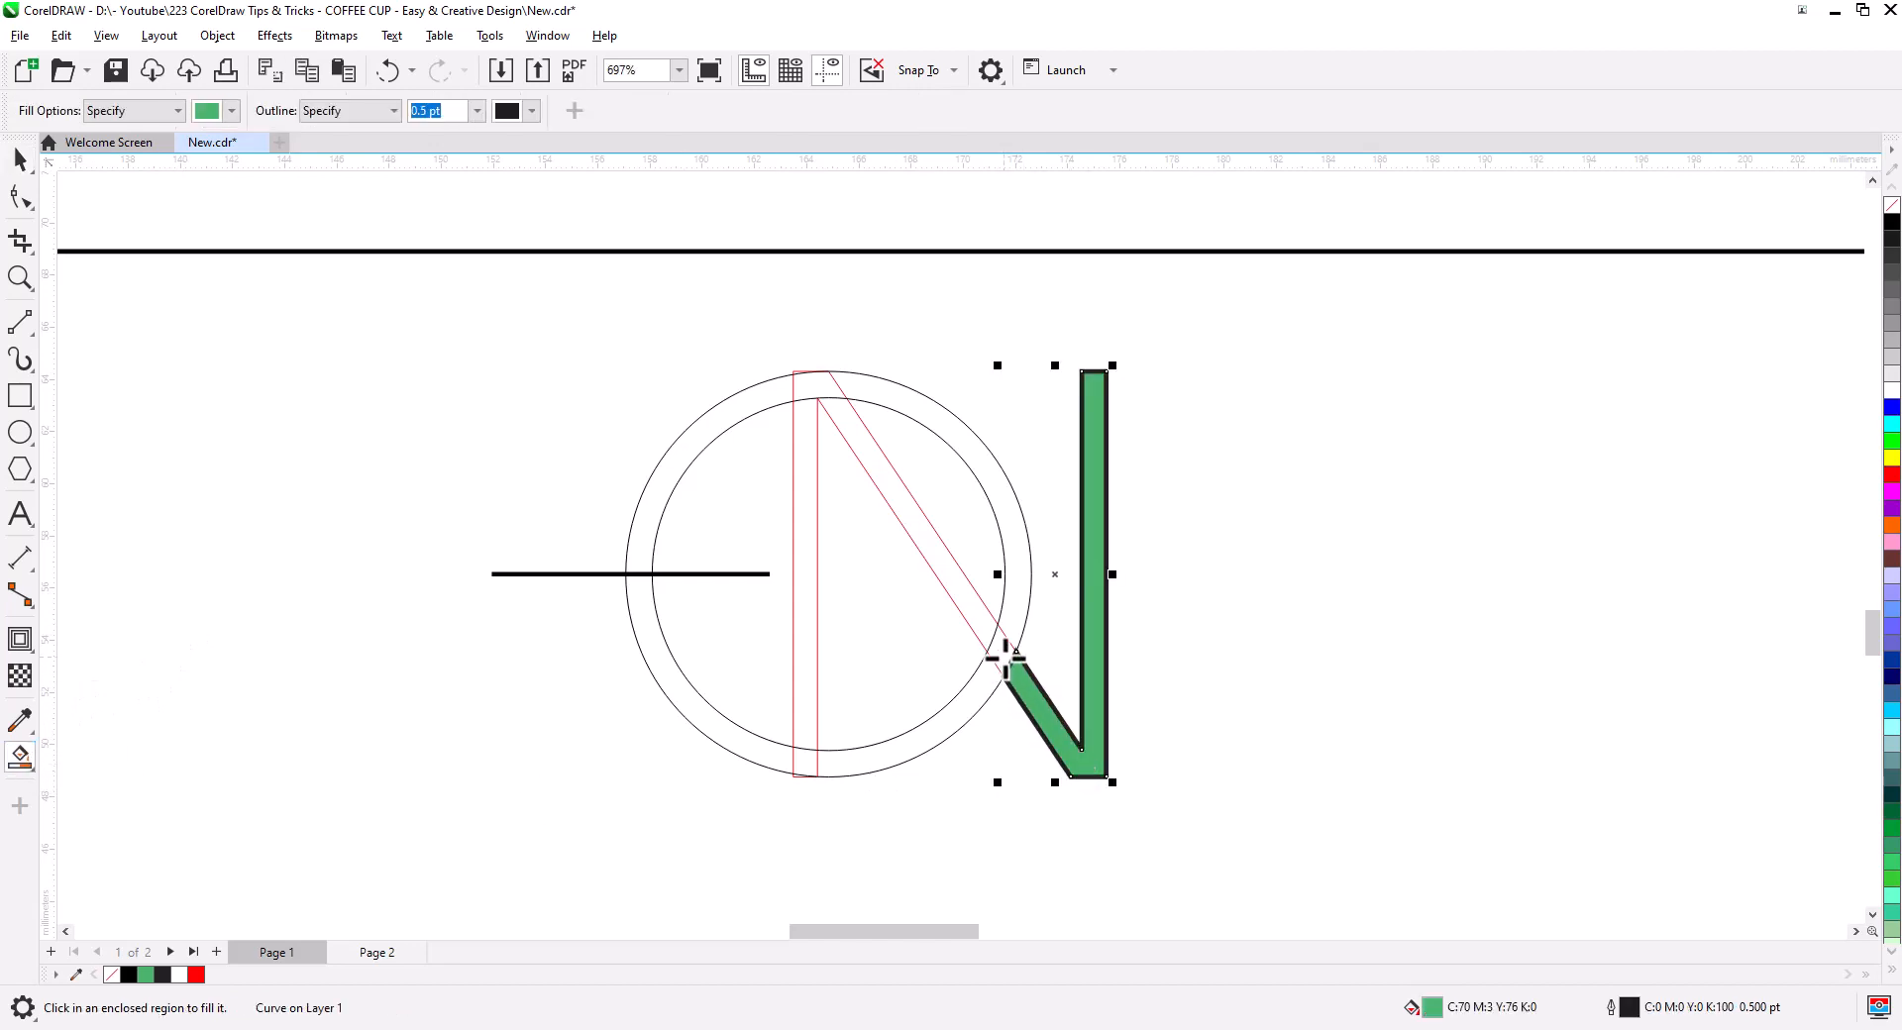
click(999, 622)
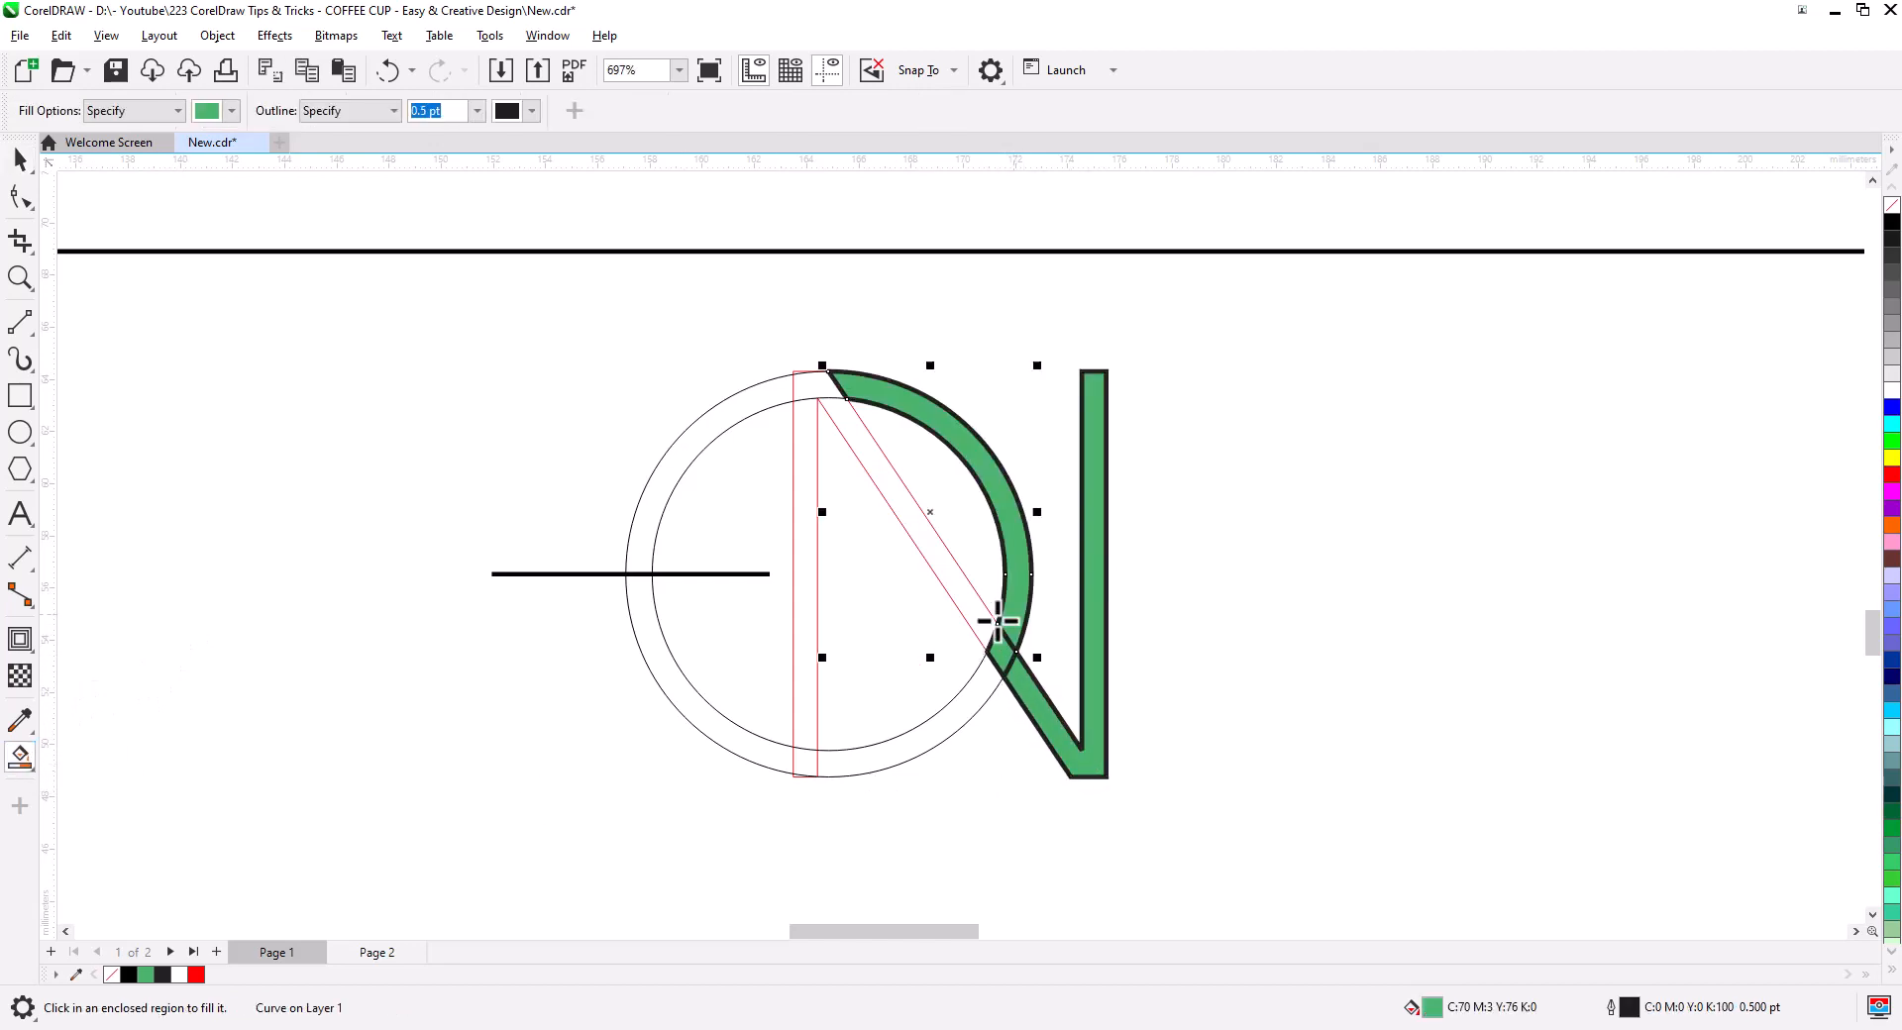
click(903, 507)
click(823, 389)
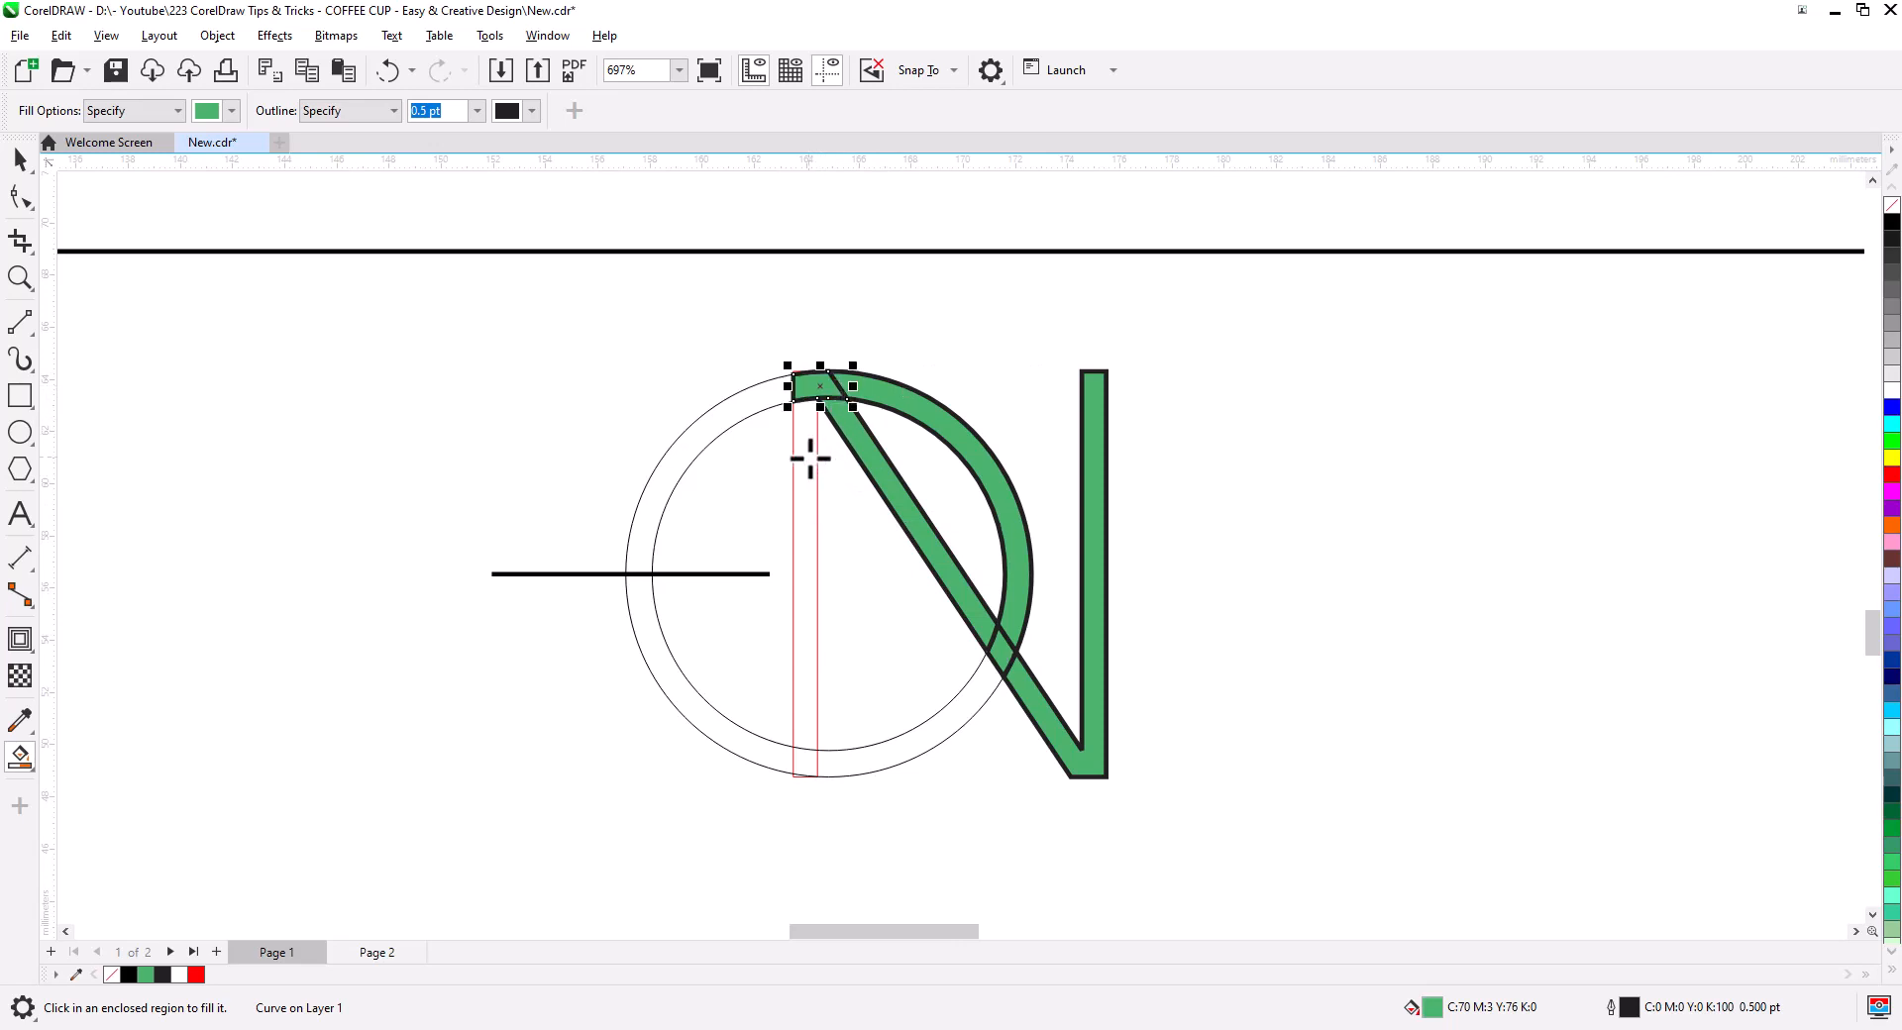
click(806, 542)
click(900, 755)
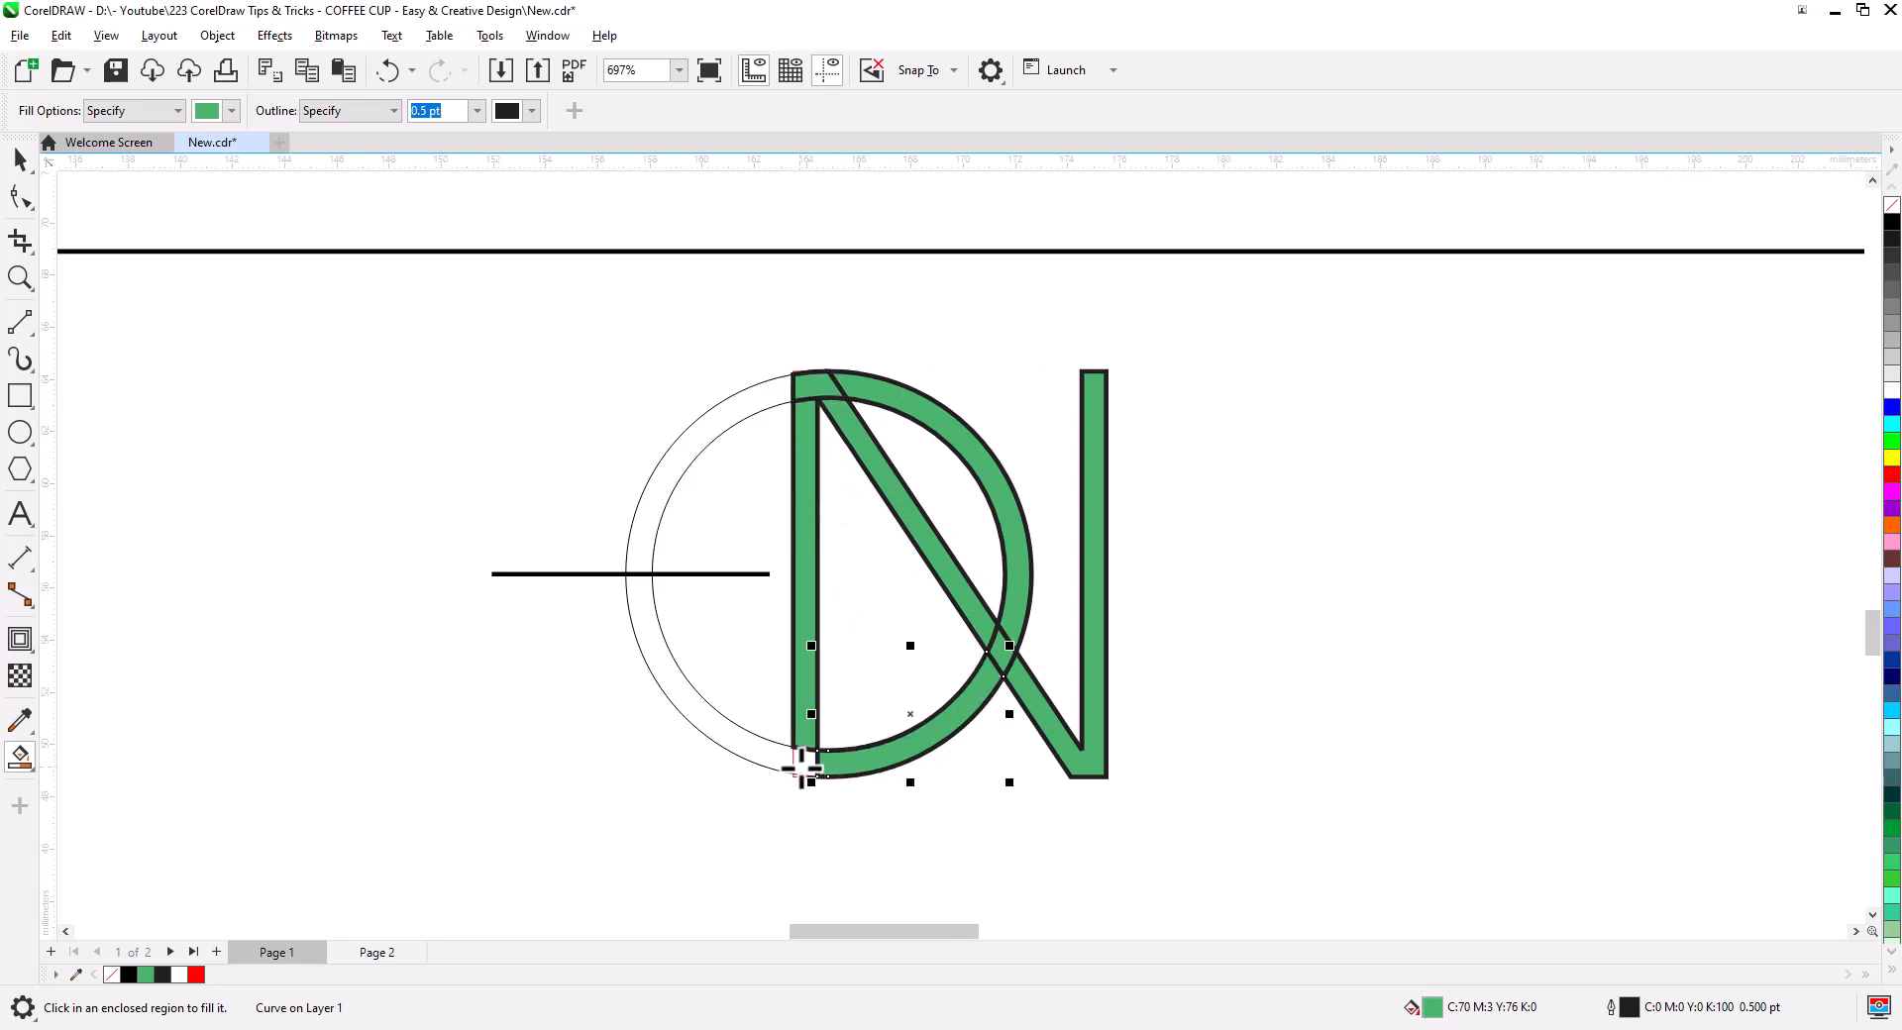
click(724, 723)
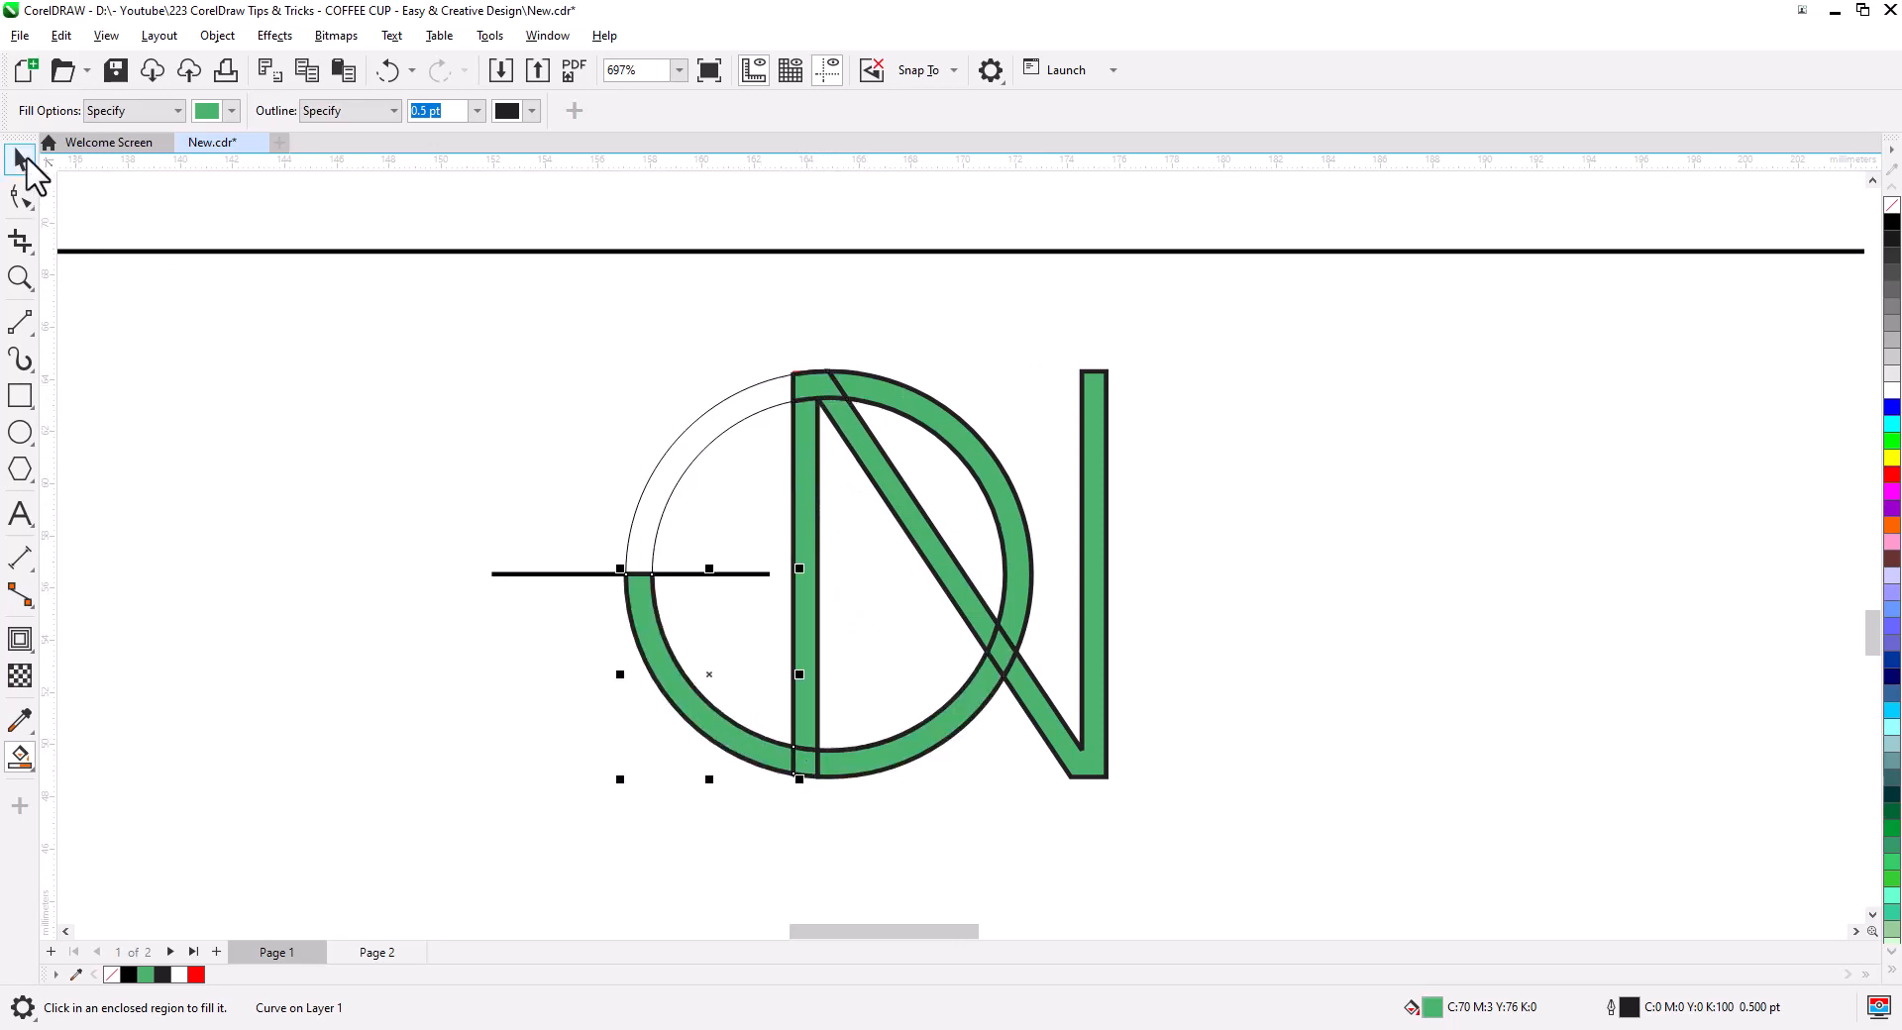
- Delete the unused upper-left outline arc and select the helper line
click(22, 158)
click(676, 472)
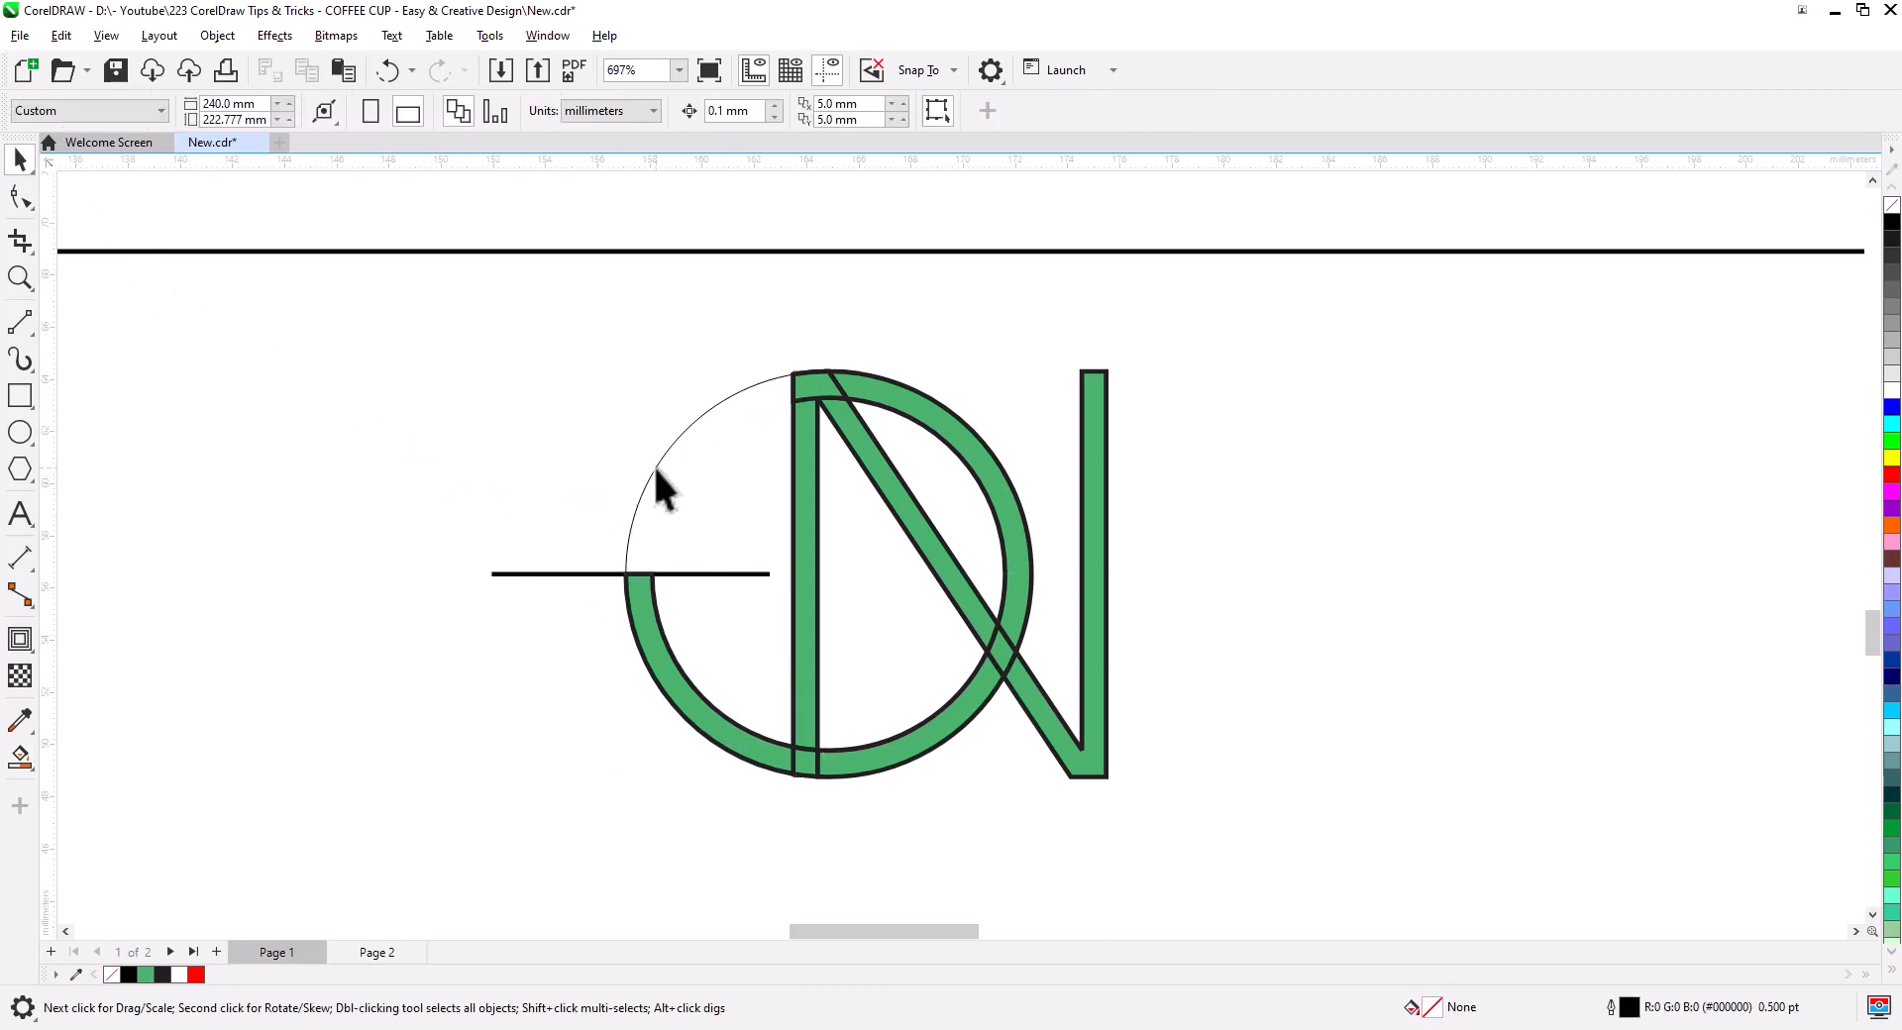
click(671, 489)
key(Delete)
click(733, 573)
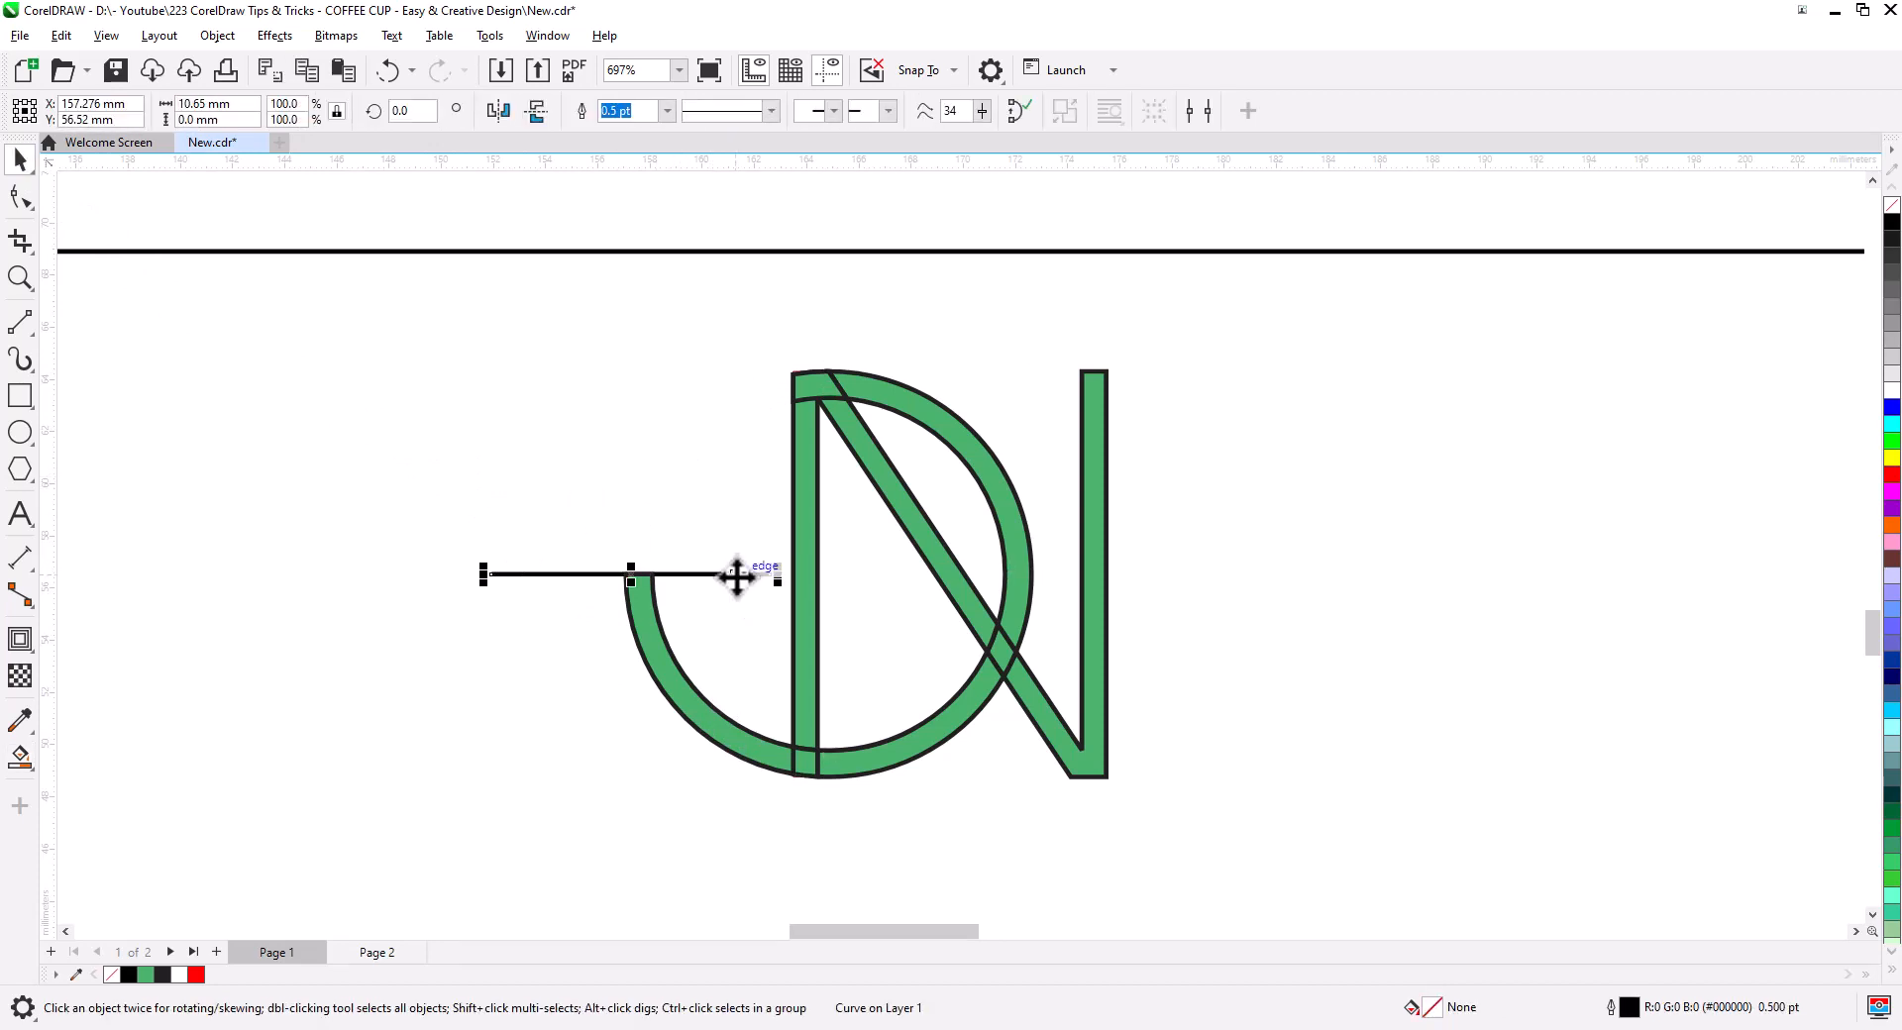
- Delete the helper line and combine the left arc, overlap piece, bottom arc and stem
key(Delete)
click(687, 706)
shift+click(807, 759)
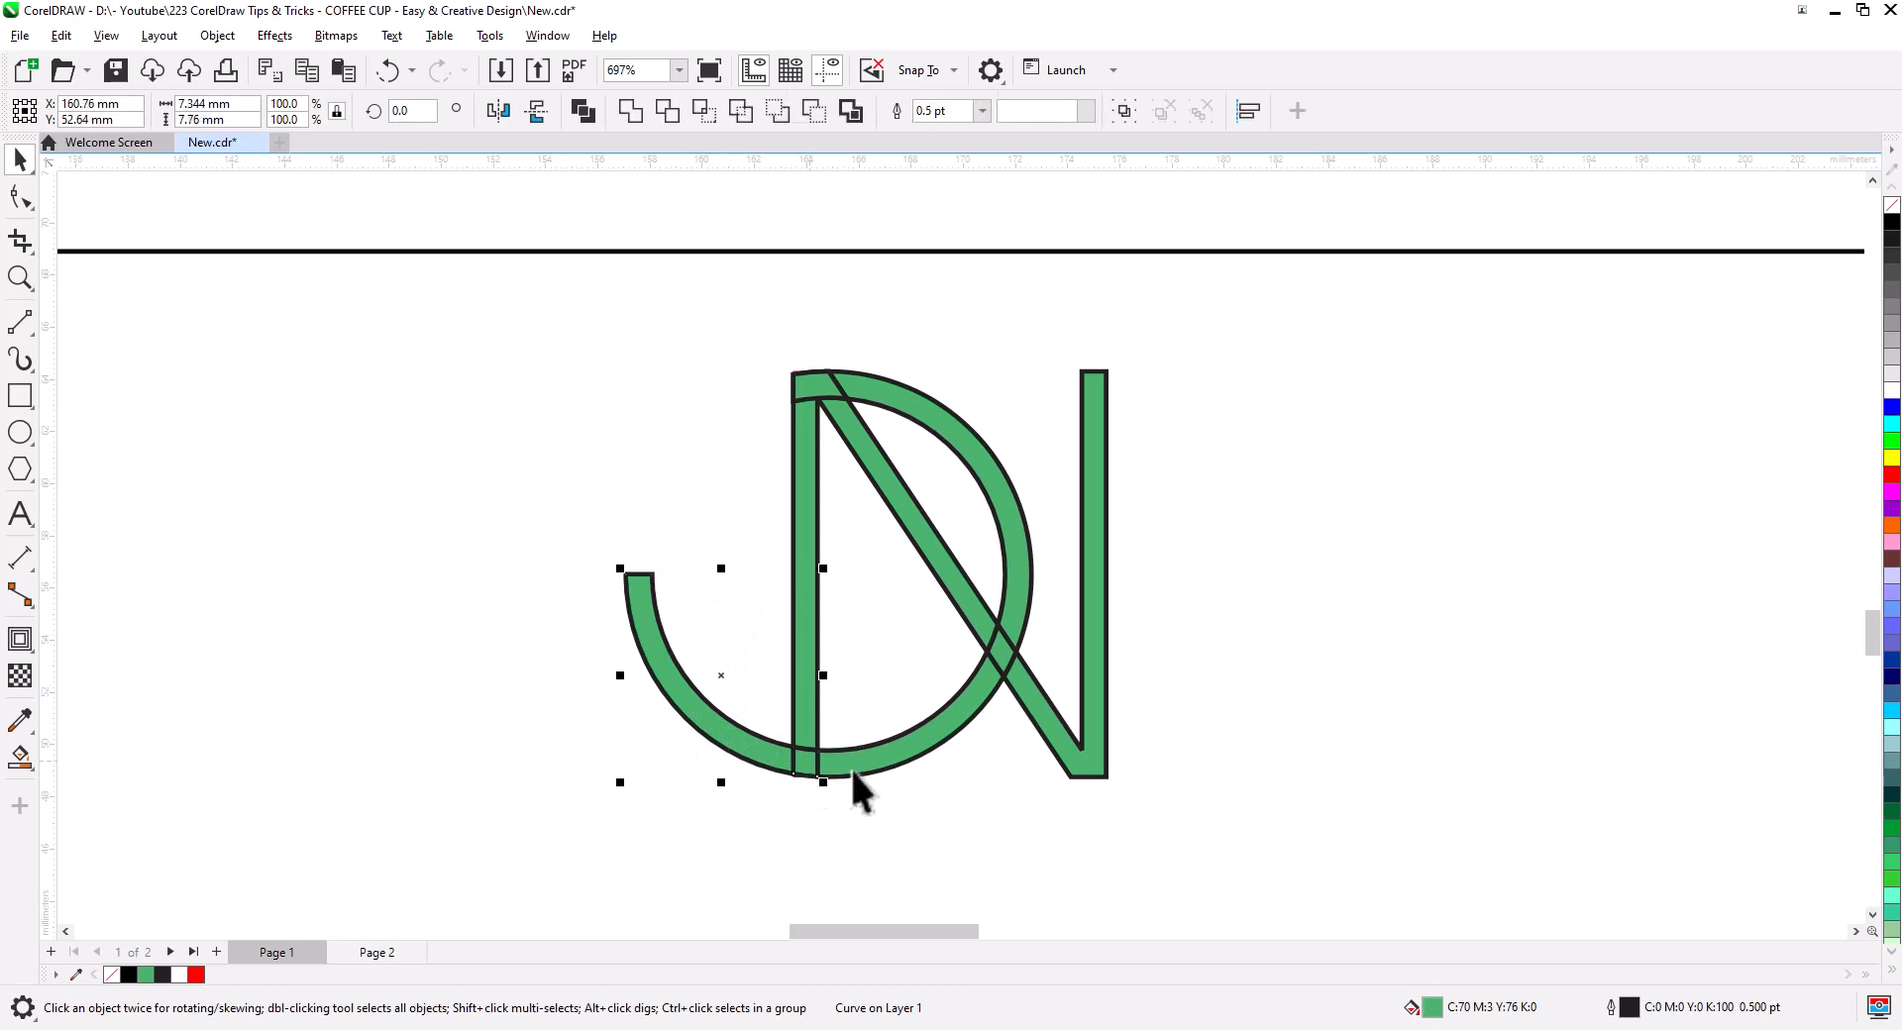
shift+click(850, 767)
shift+click(805, 671)
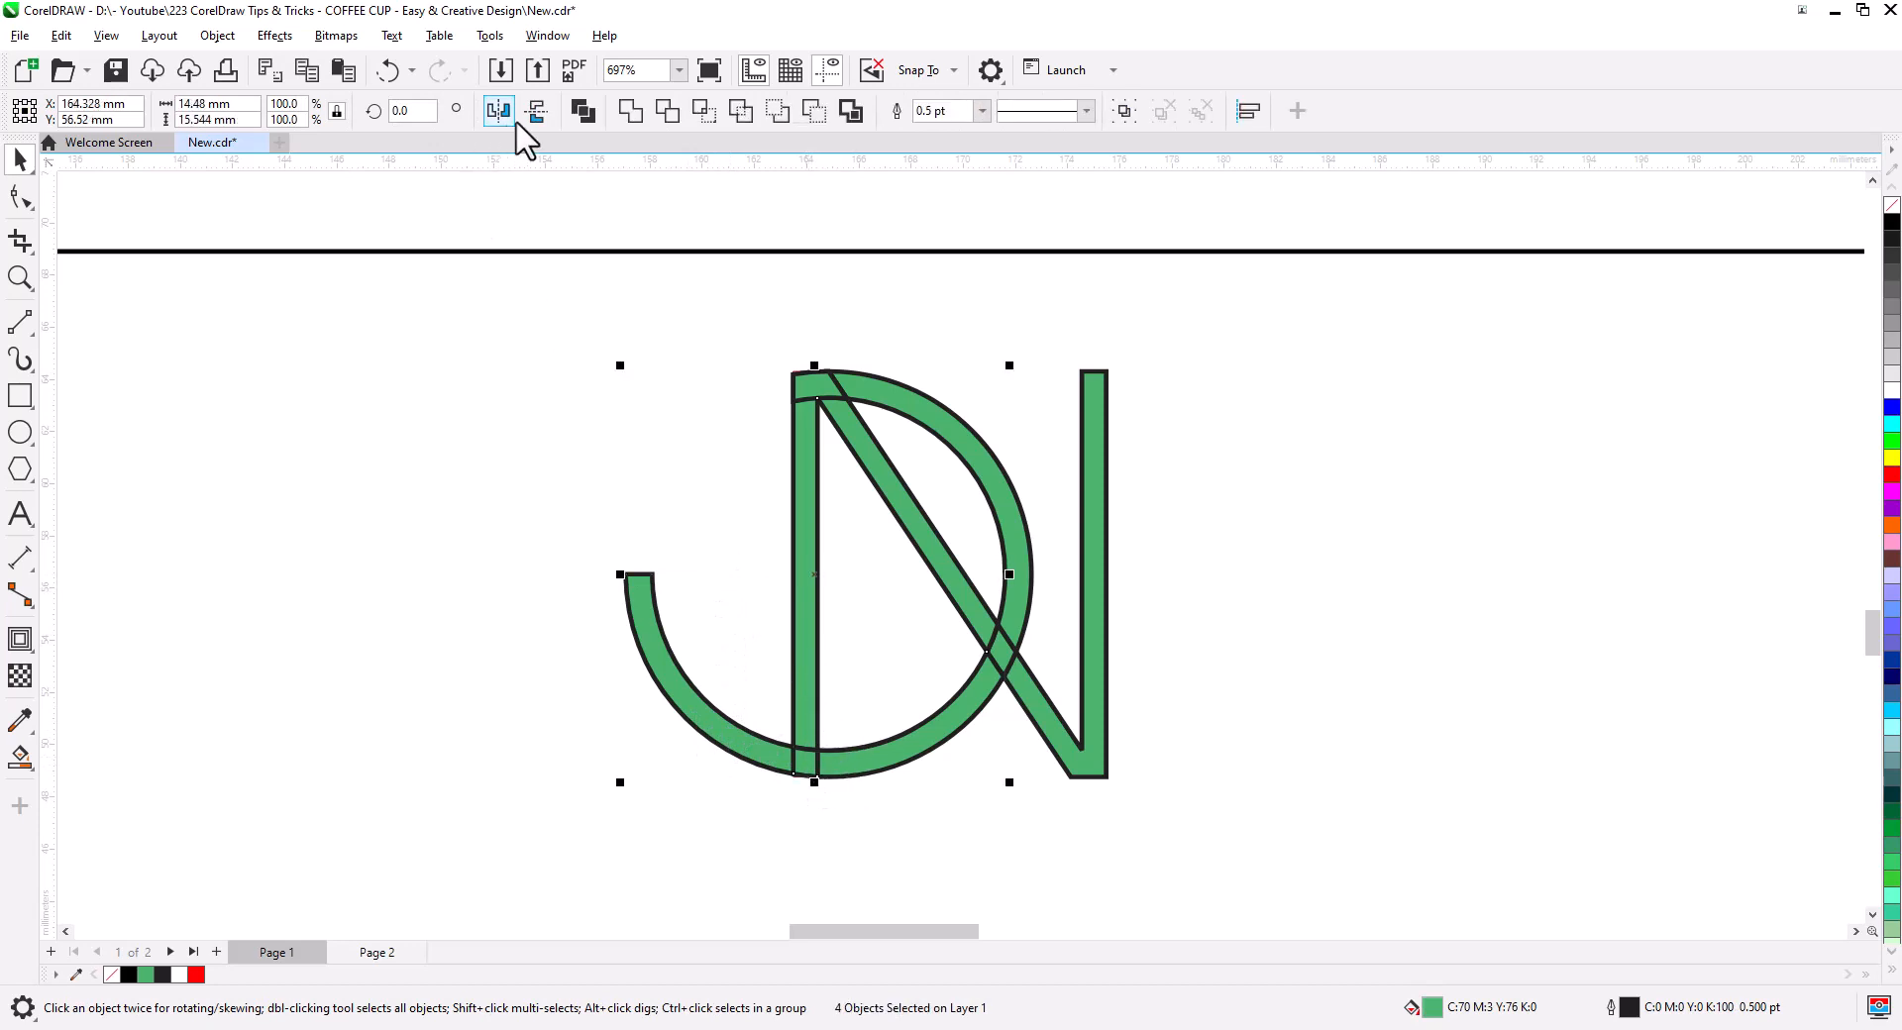
click(631, 111)
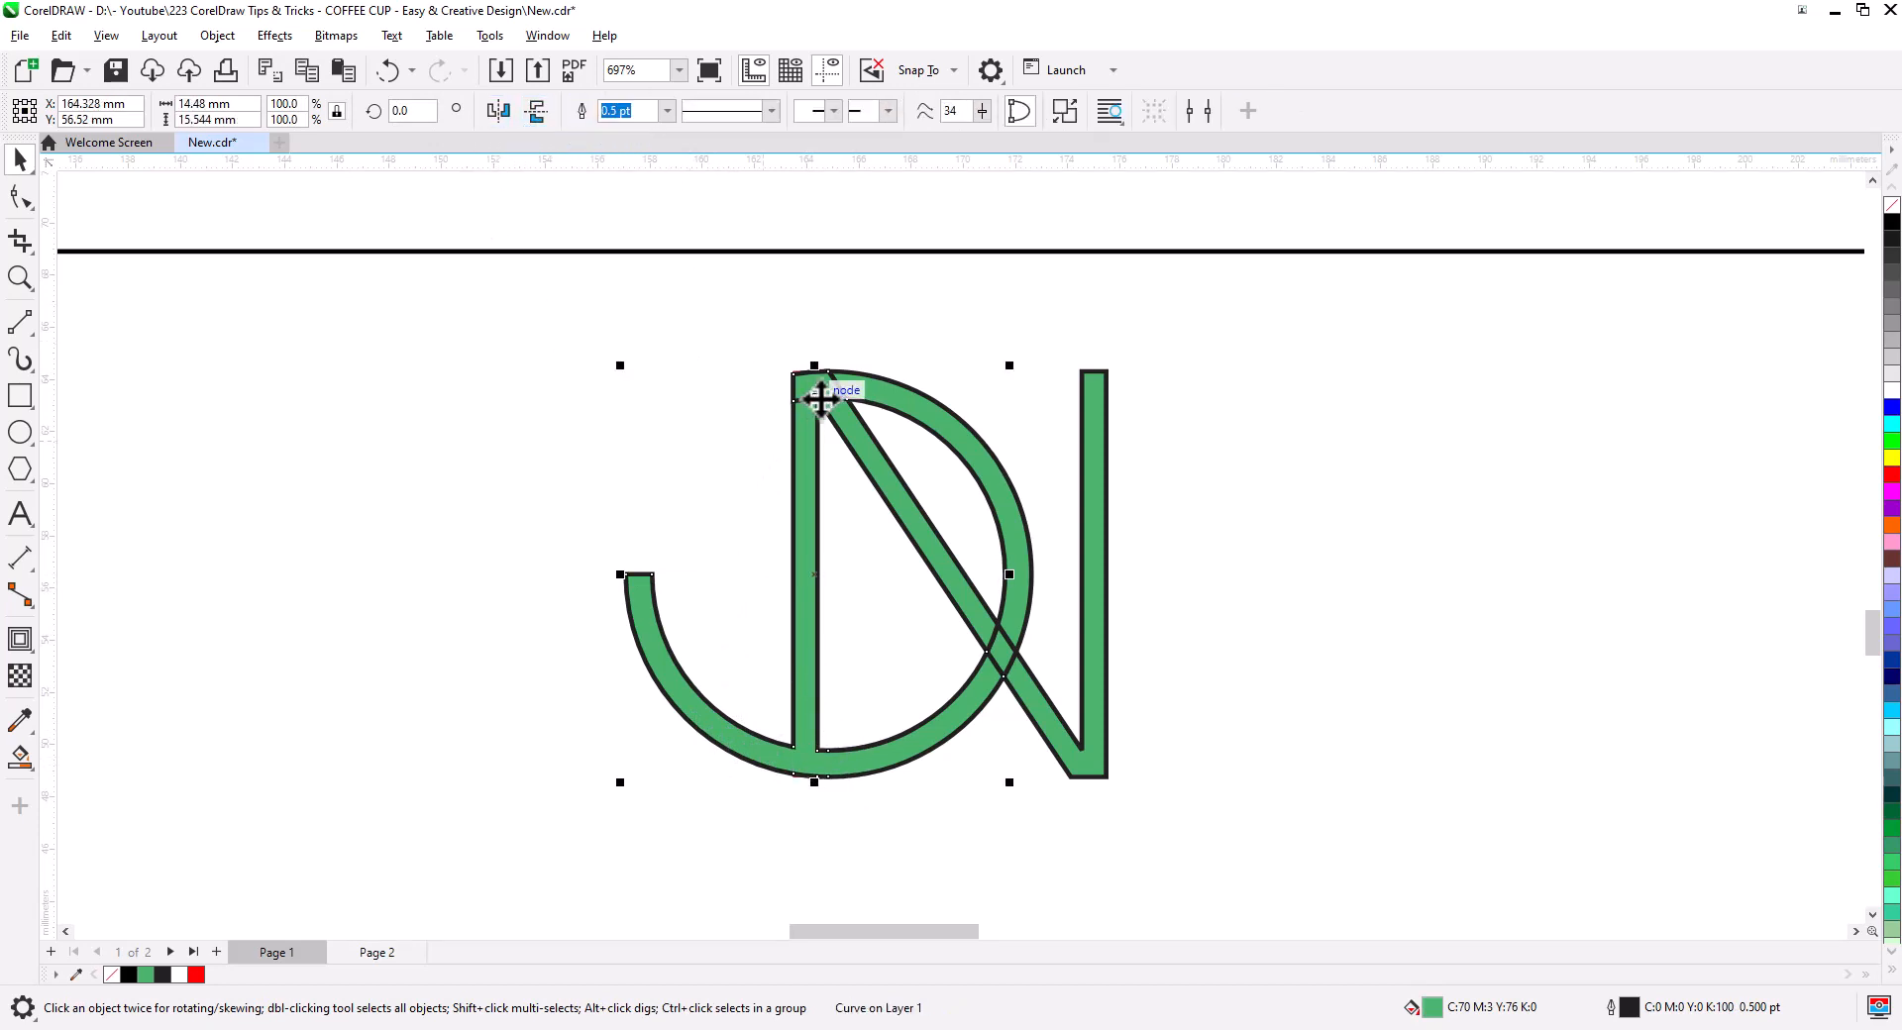
click(753, 356)
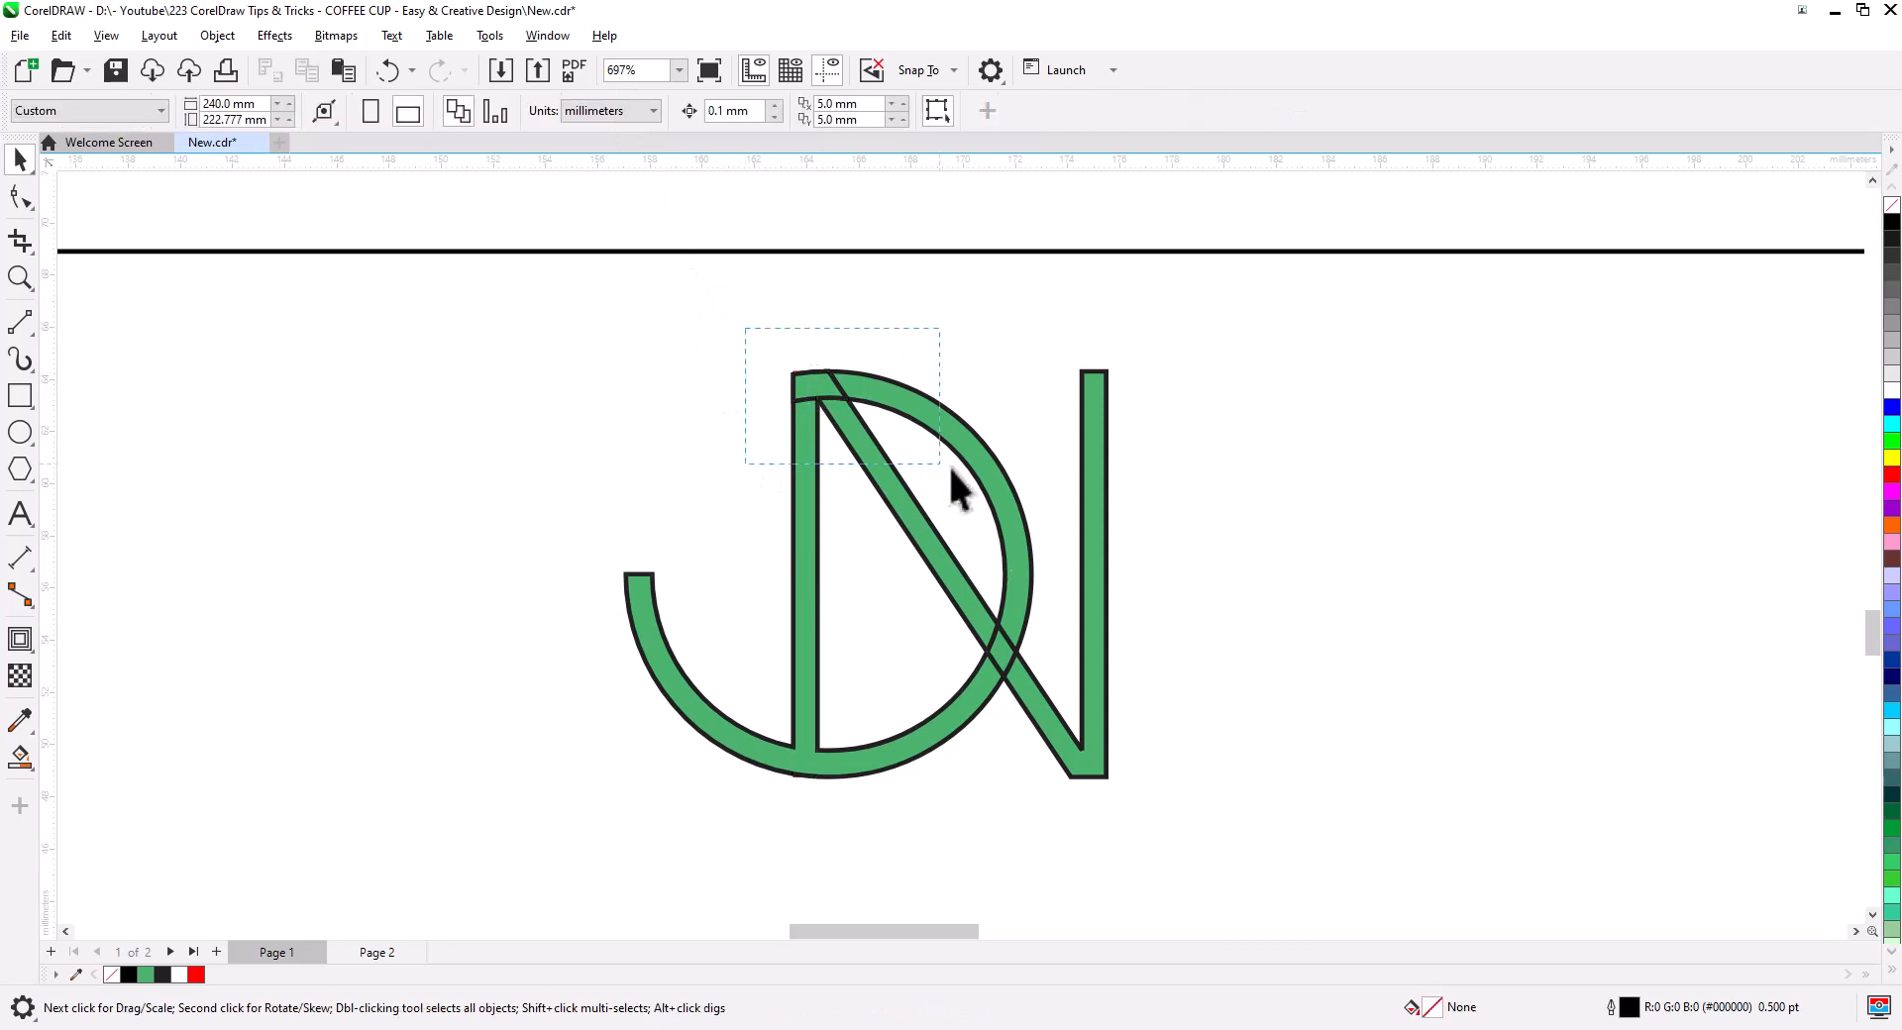
- Weld the remaining arc pieces and right N stroke into the single monogram curve
drag(951, 469, 971, 488)
shift+click(959, 442)
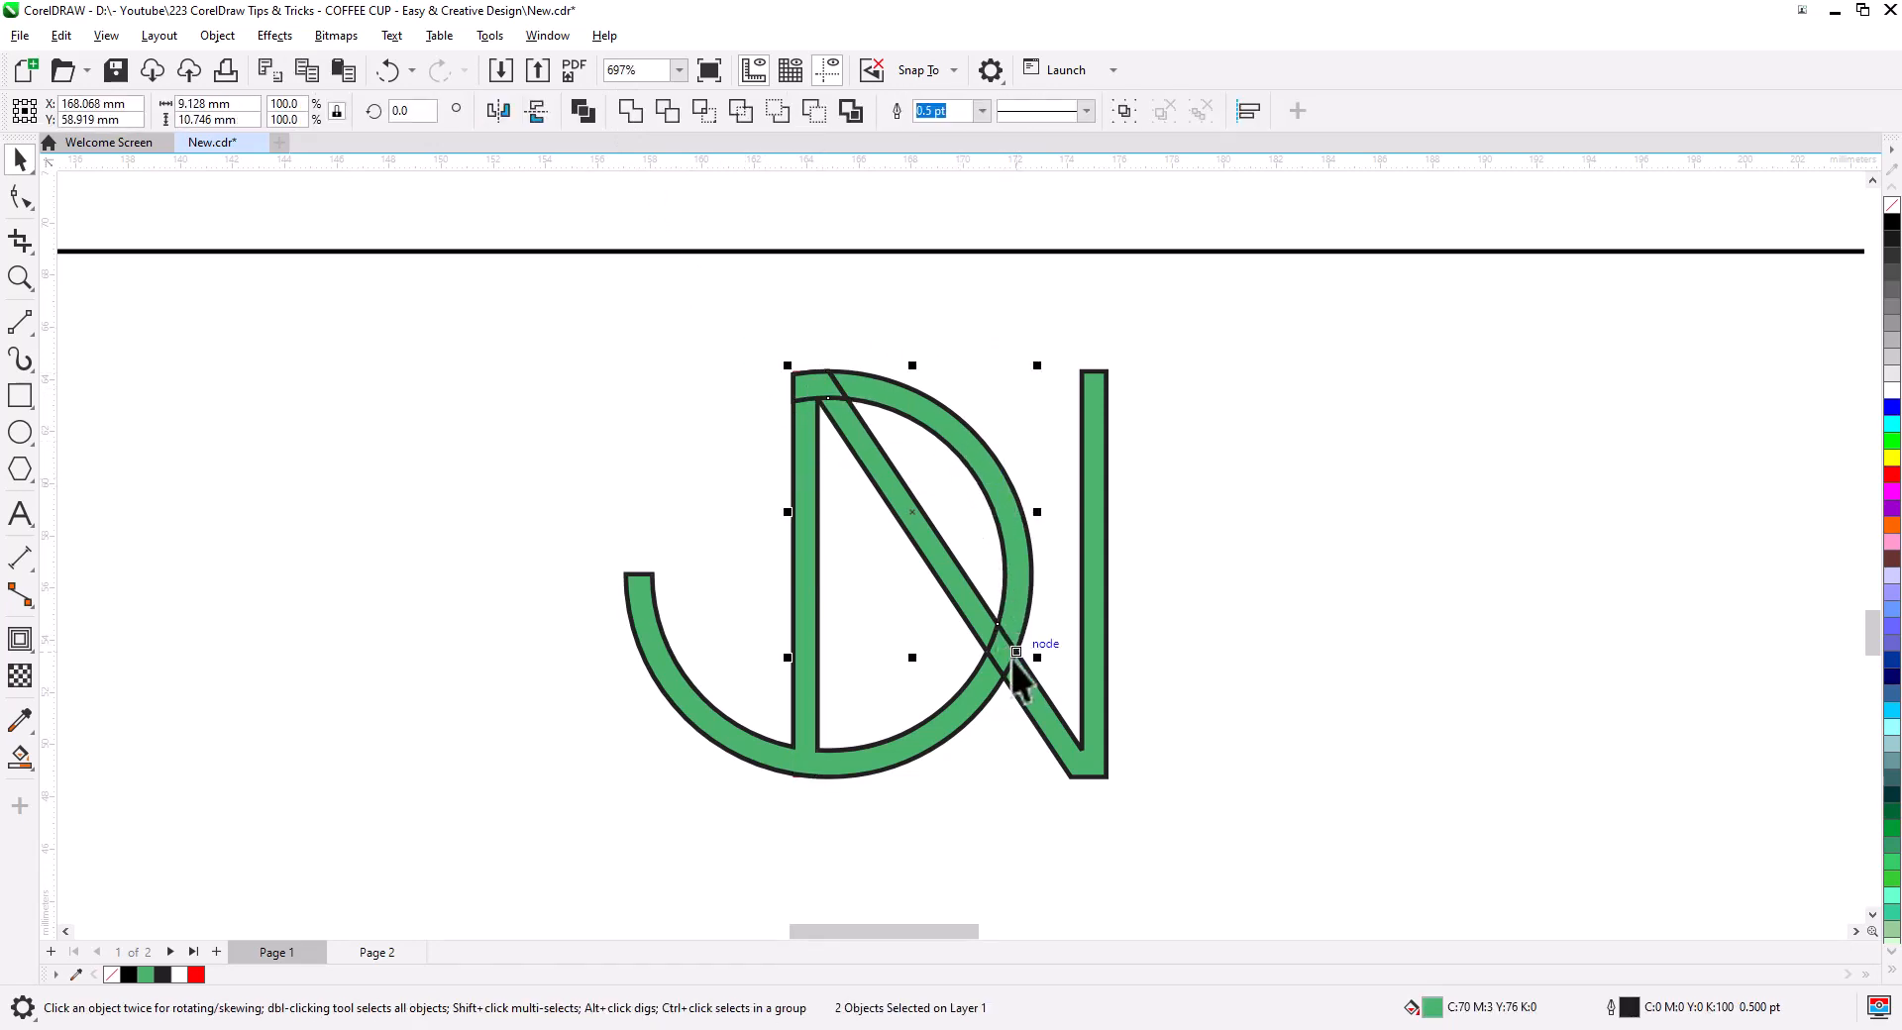
shift+click(984, 634)
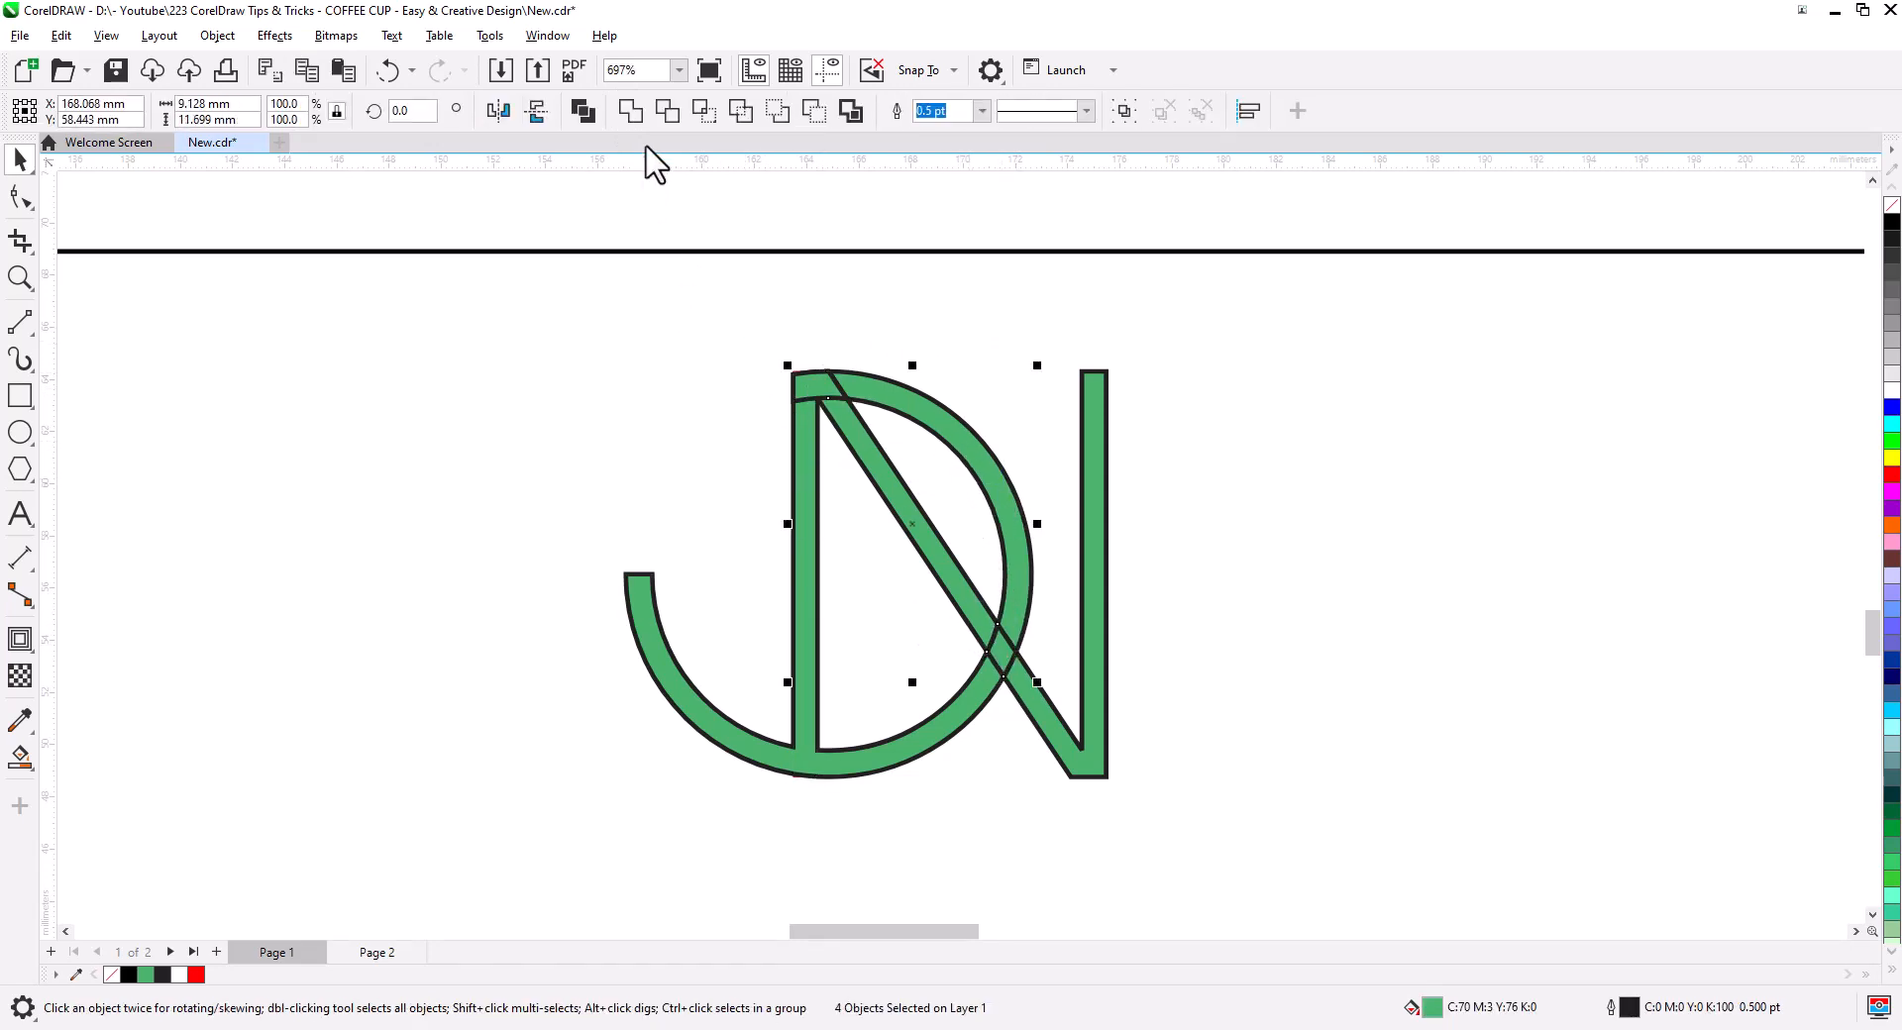
click(634, 110)
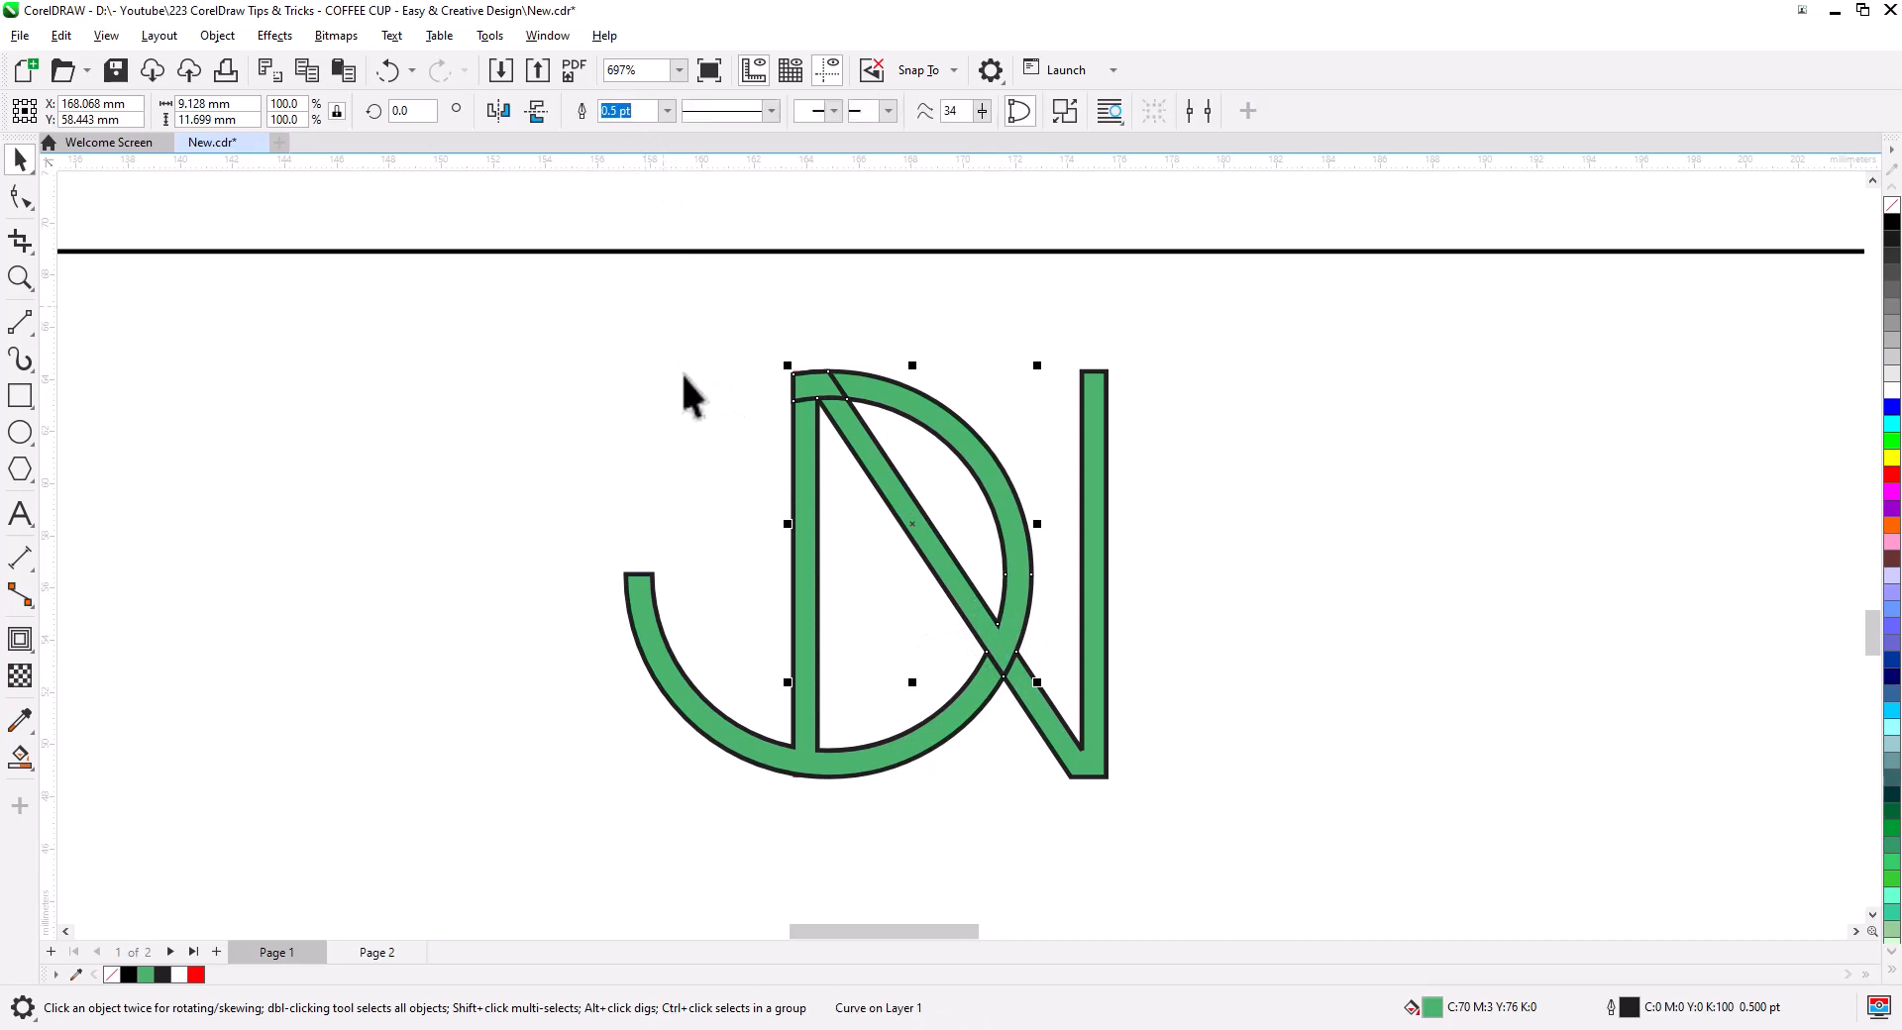
shift+click(799, 496)
key(ctrl+l)
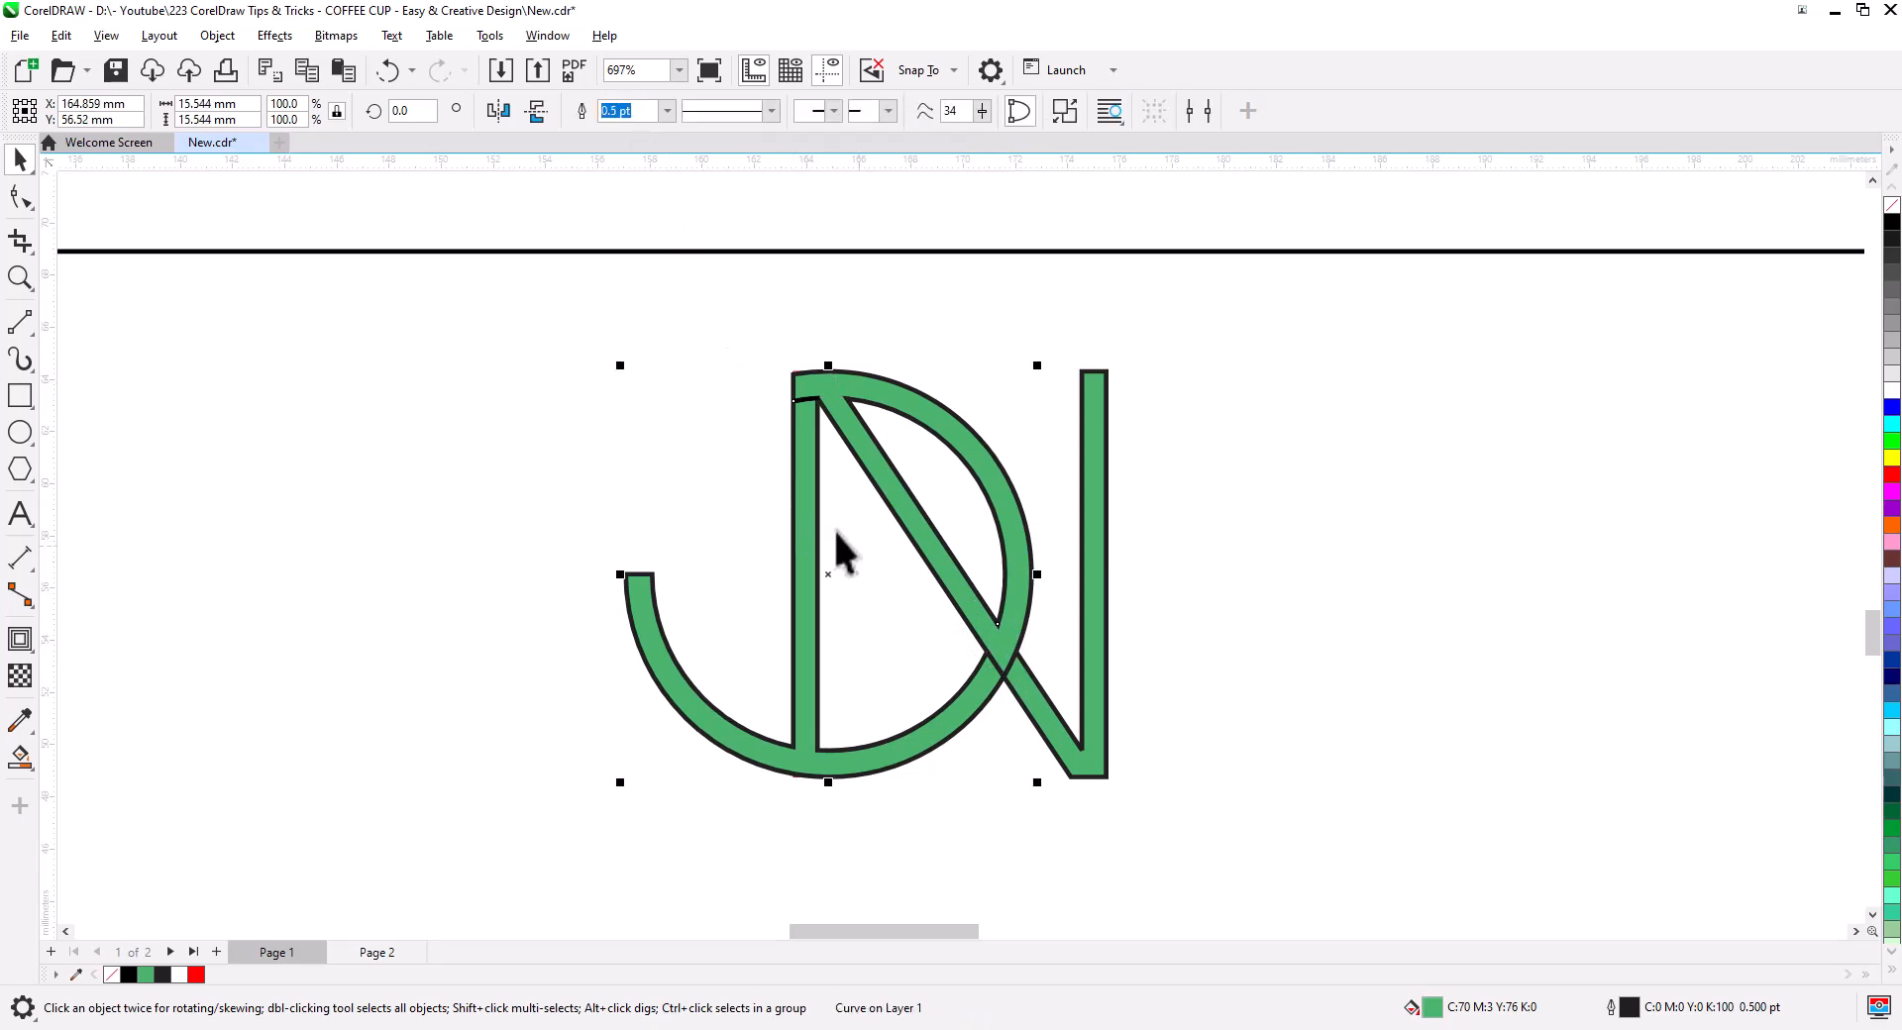
shift+click(1075, 768)
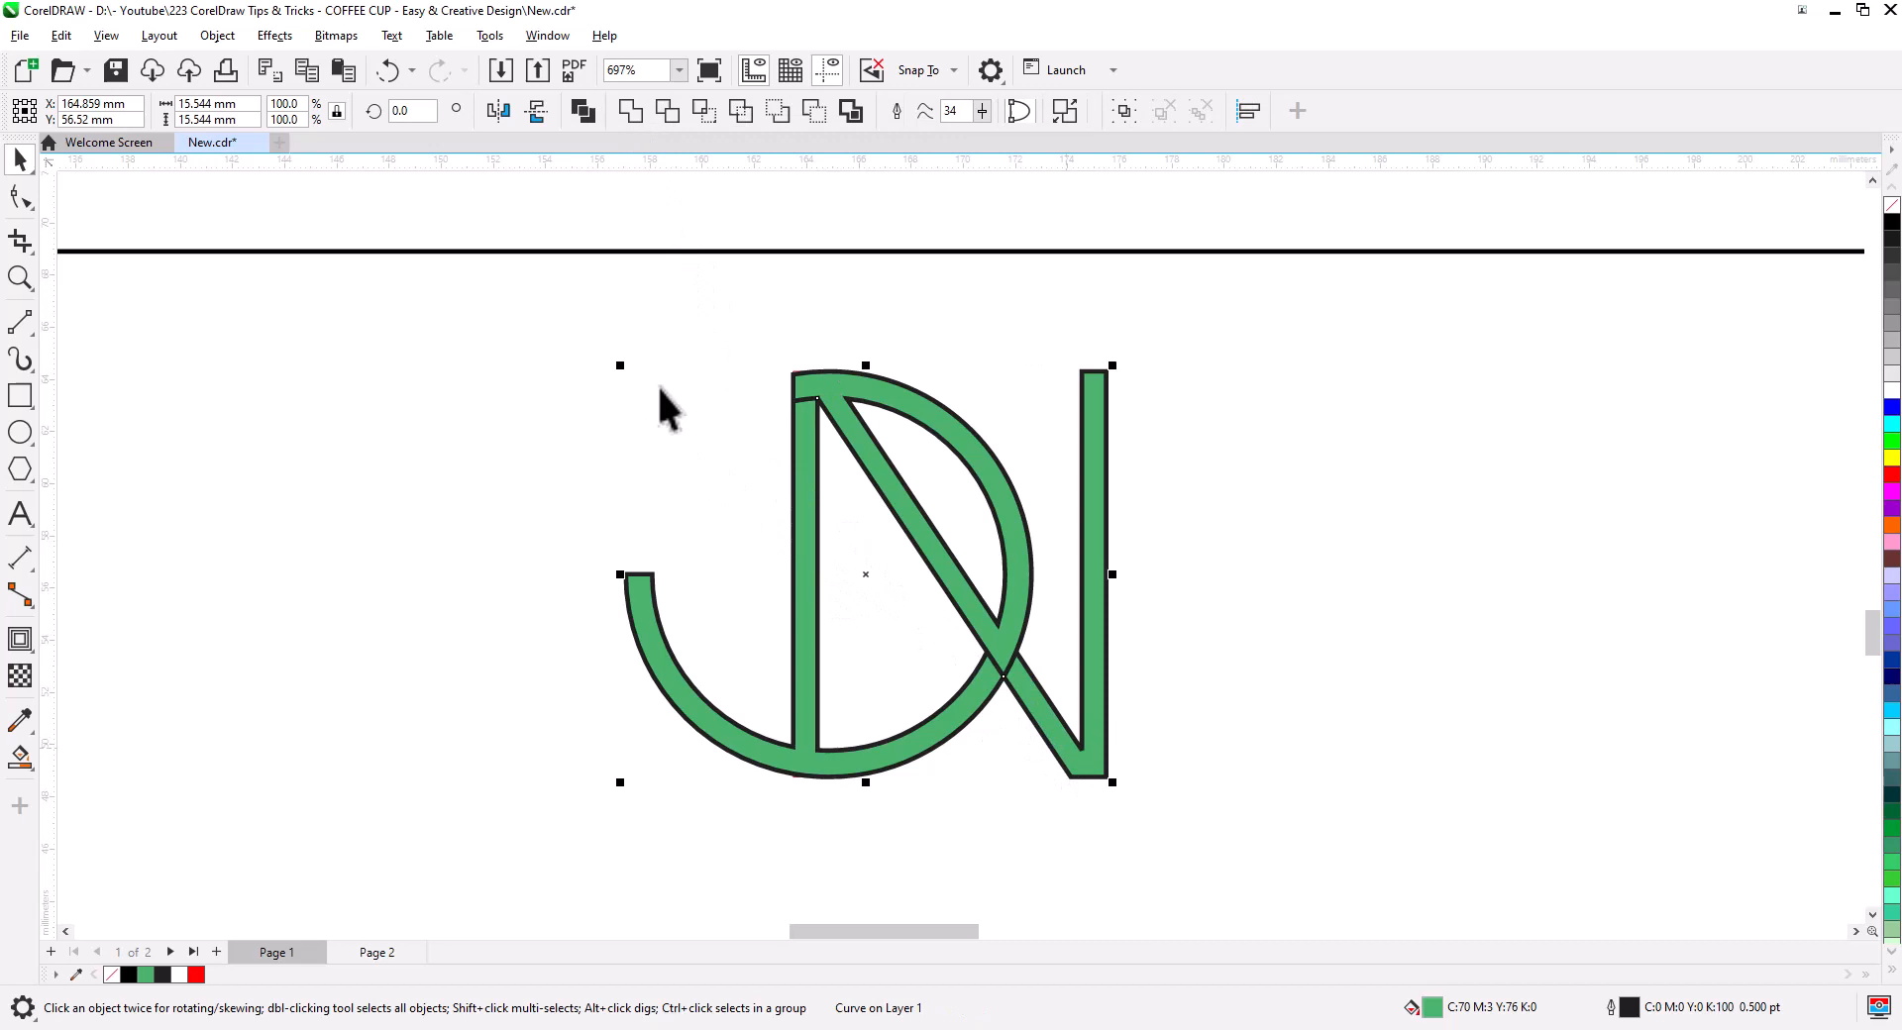
click(636, 117)
click(666, 489)
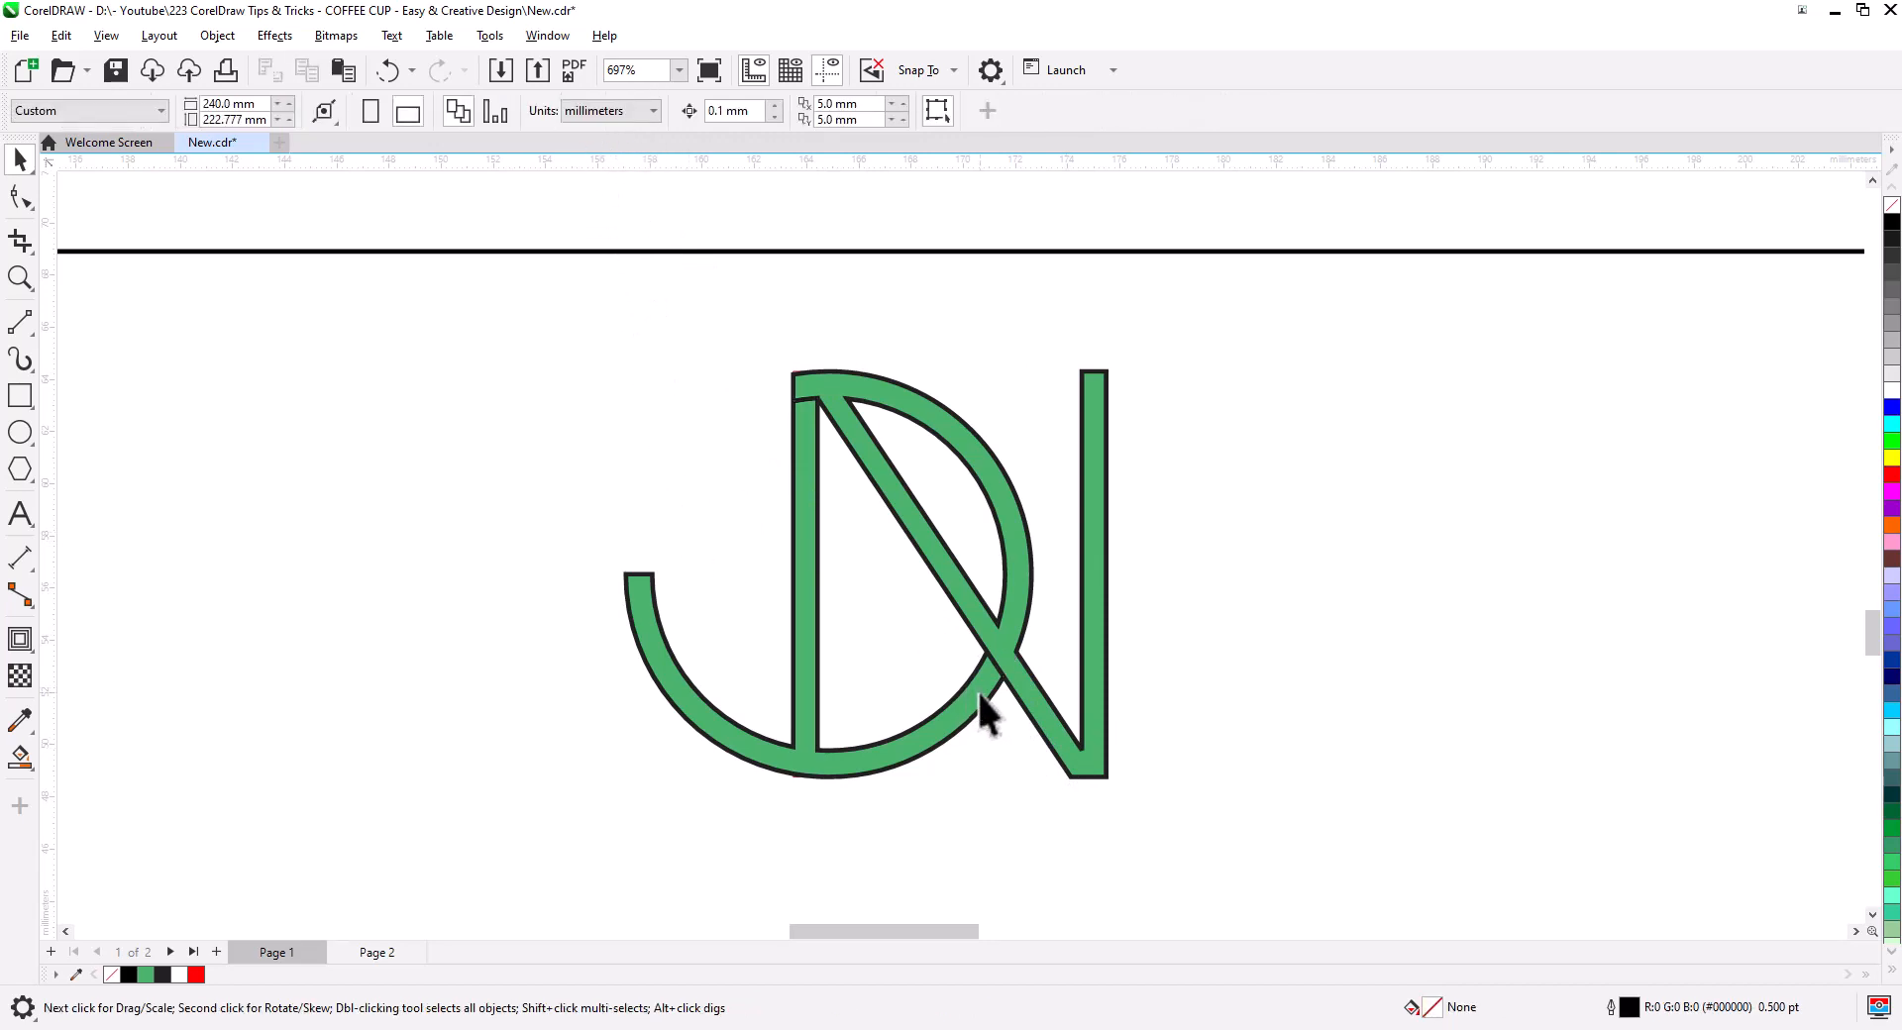
click(979, 695)
drag(981, 697, 824, 691)
key(ctrl+z)
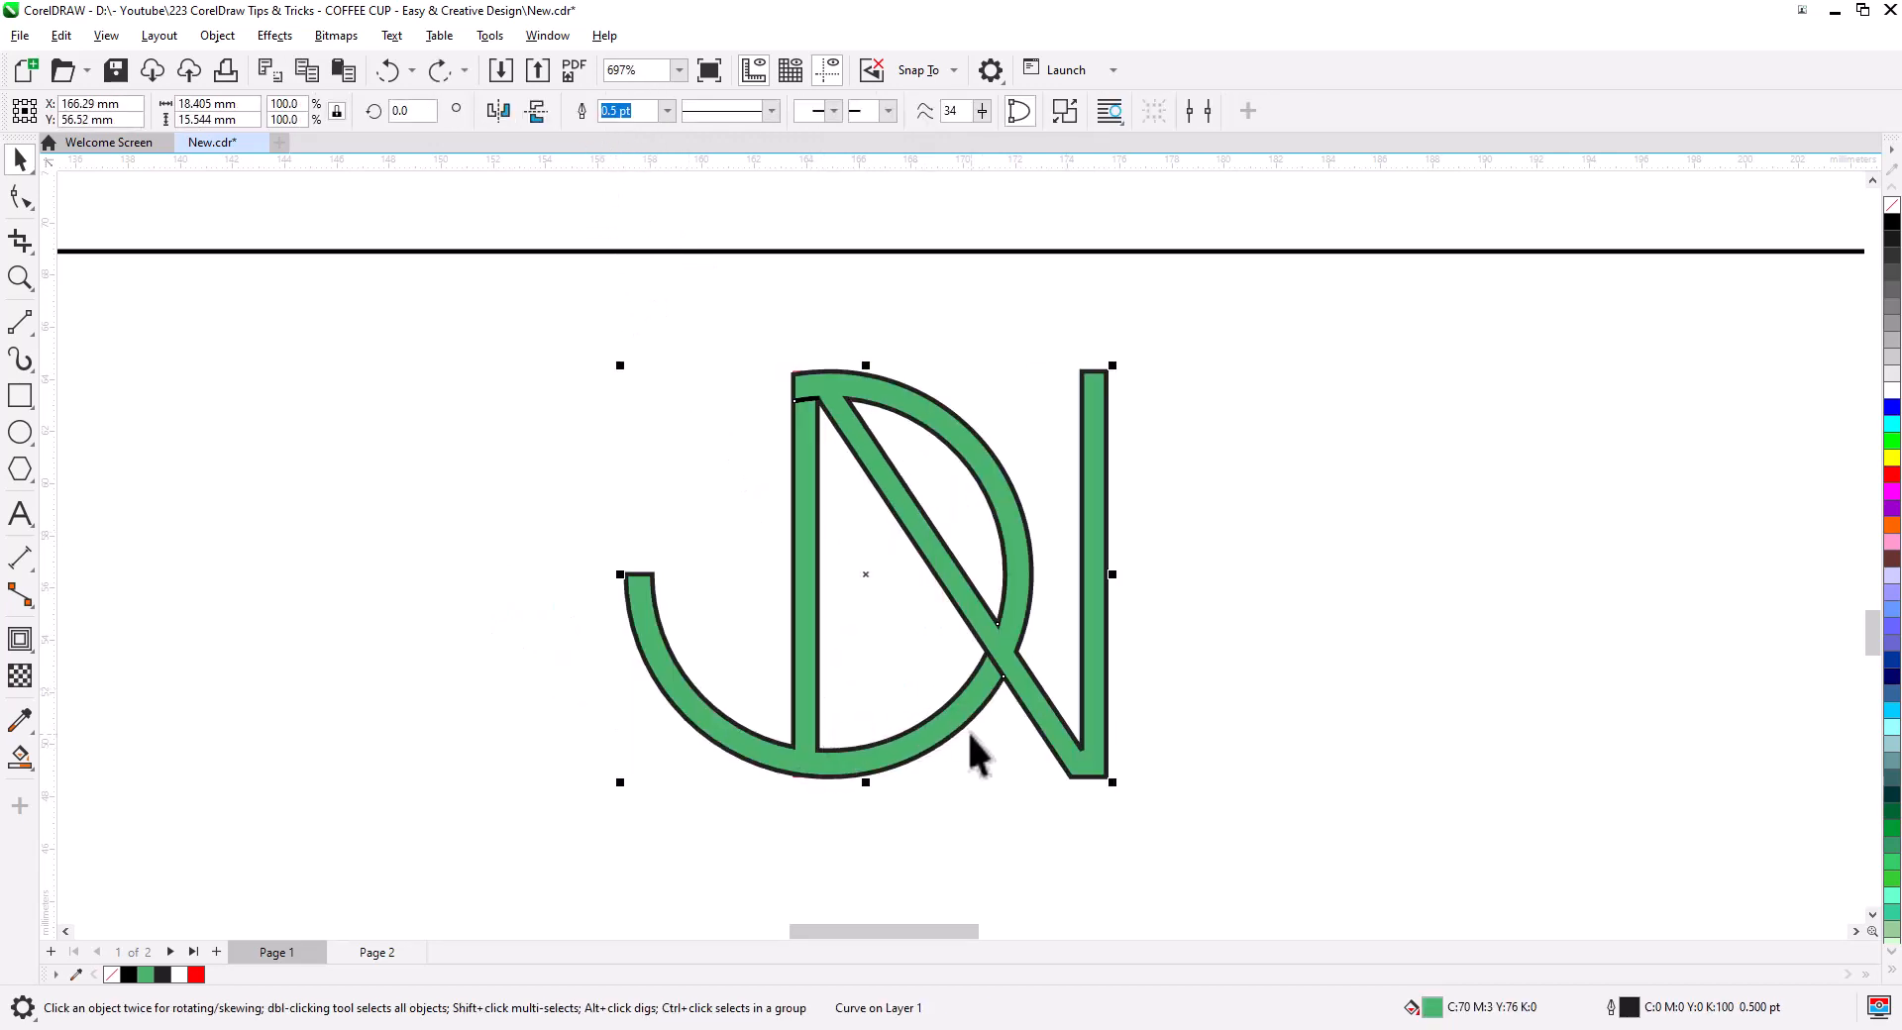
- Delete the leftover notch nodes on the monogram's stems with the Shape tool
click(20, 197)
scroll(823, 408, up, 2)
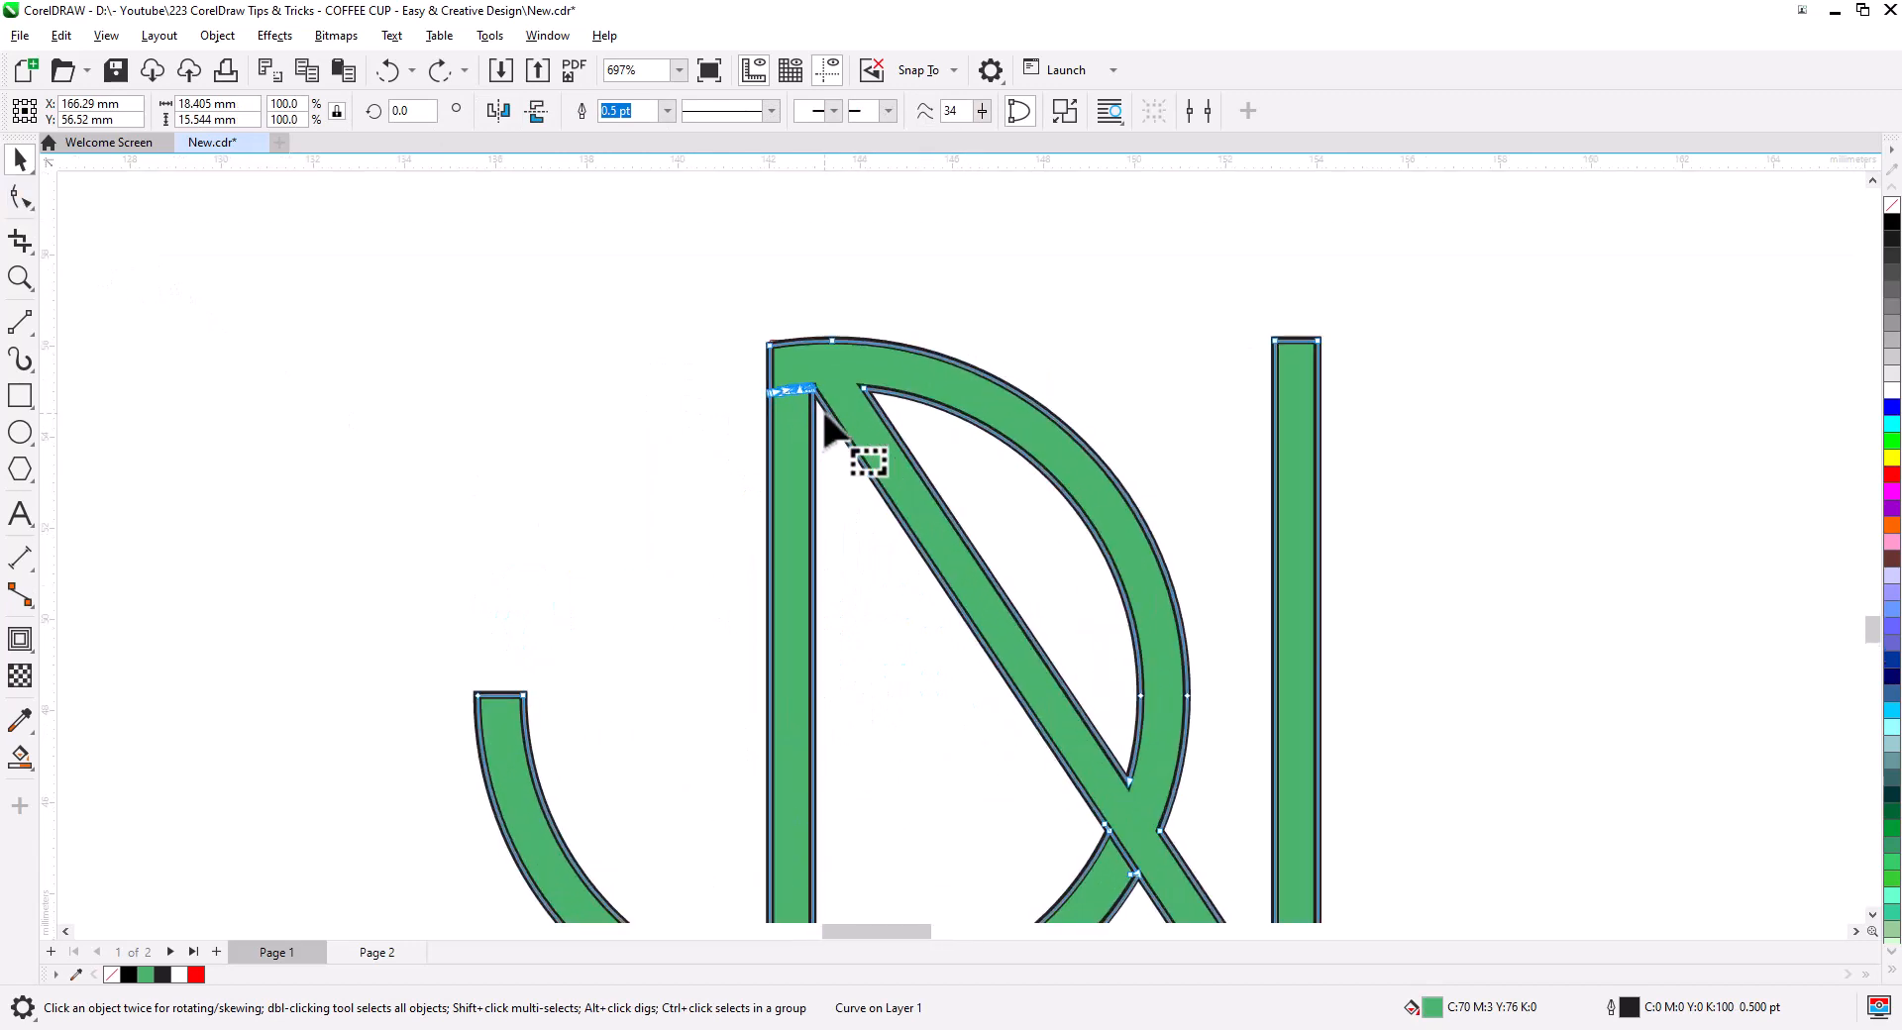
scroll(824, 415, up, 6)
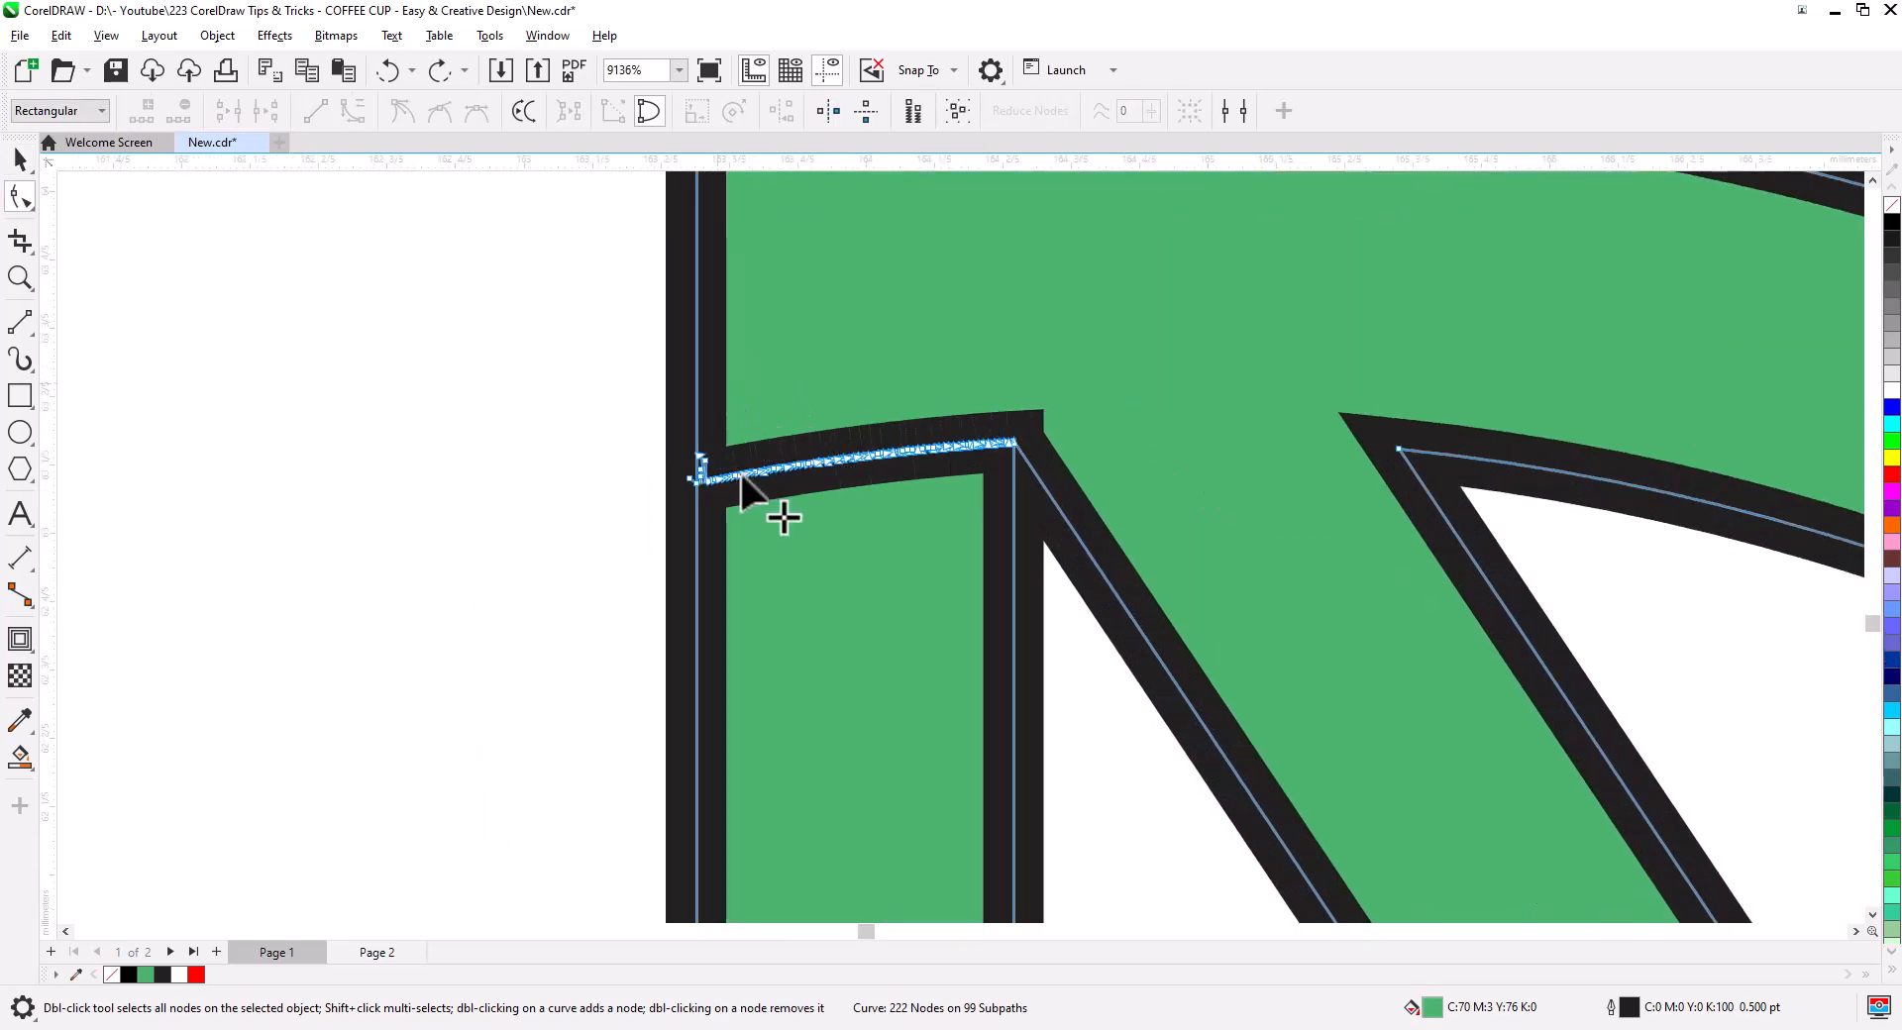
drag(929, 550, 931, 555)
drag(854, 462, 878, 272)
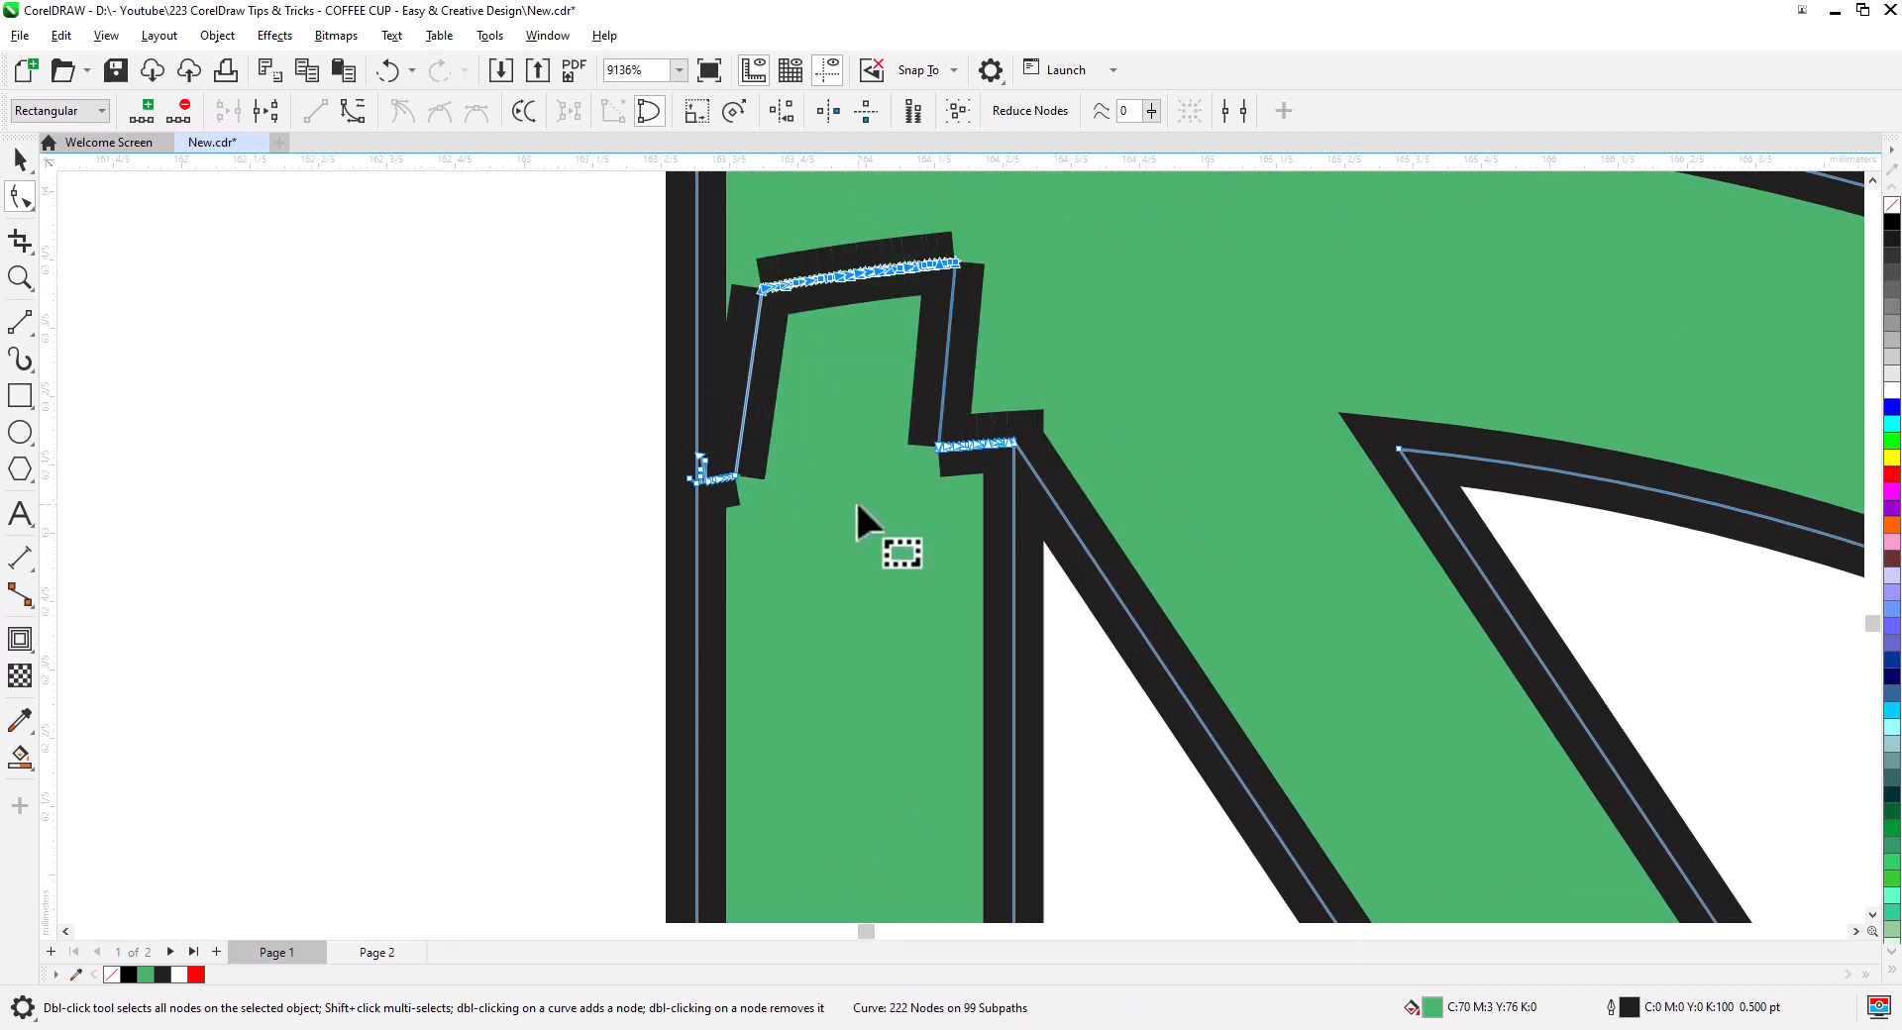
key(Delete)
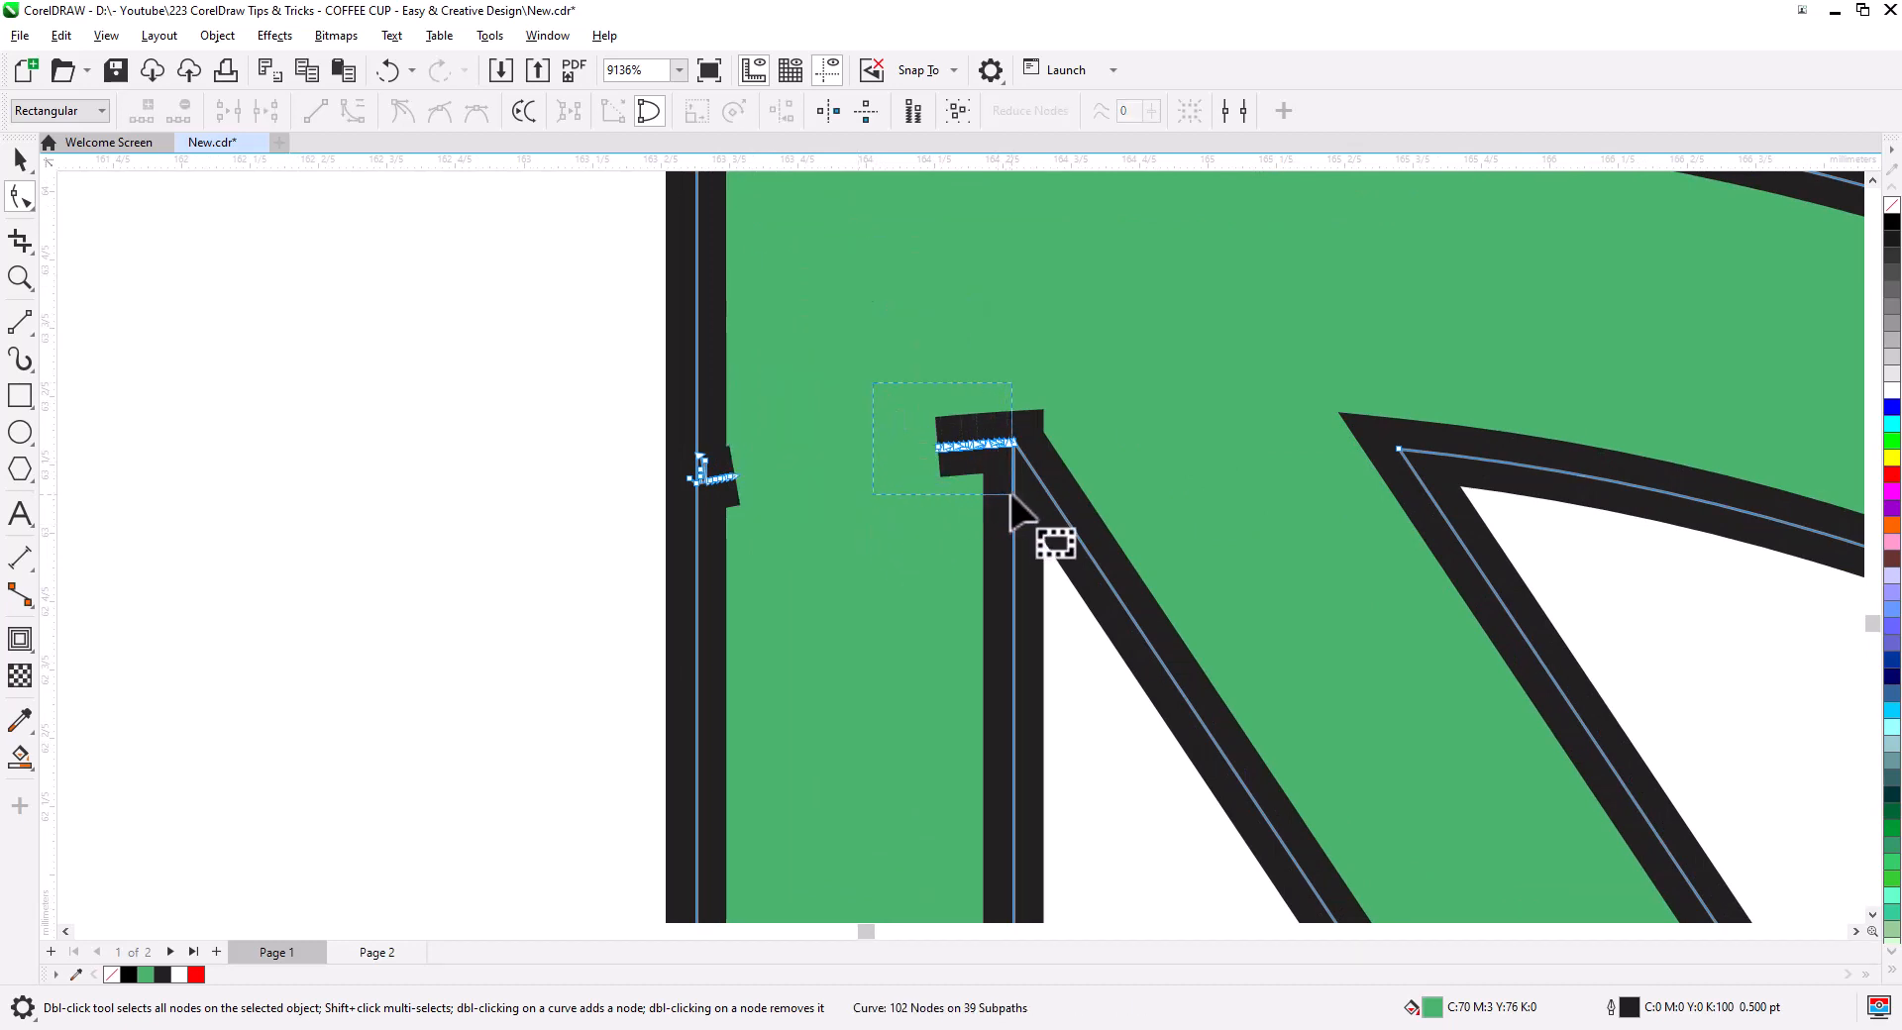
key(Delete)
key(Delete)
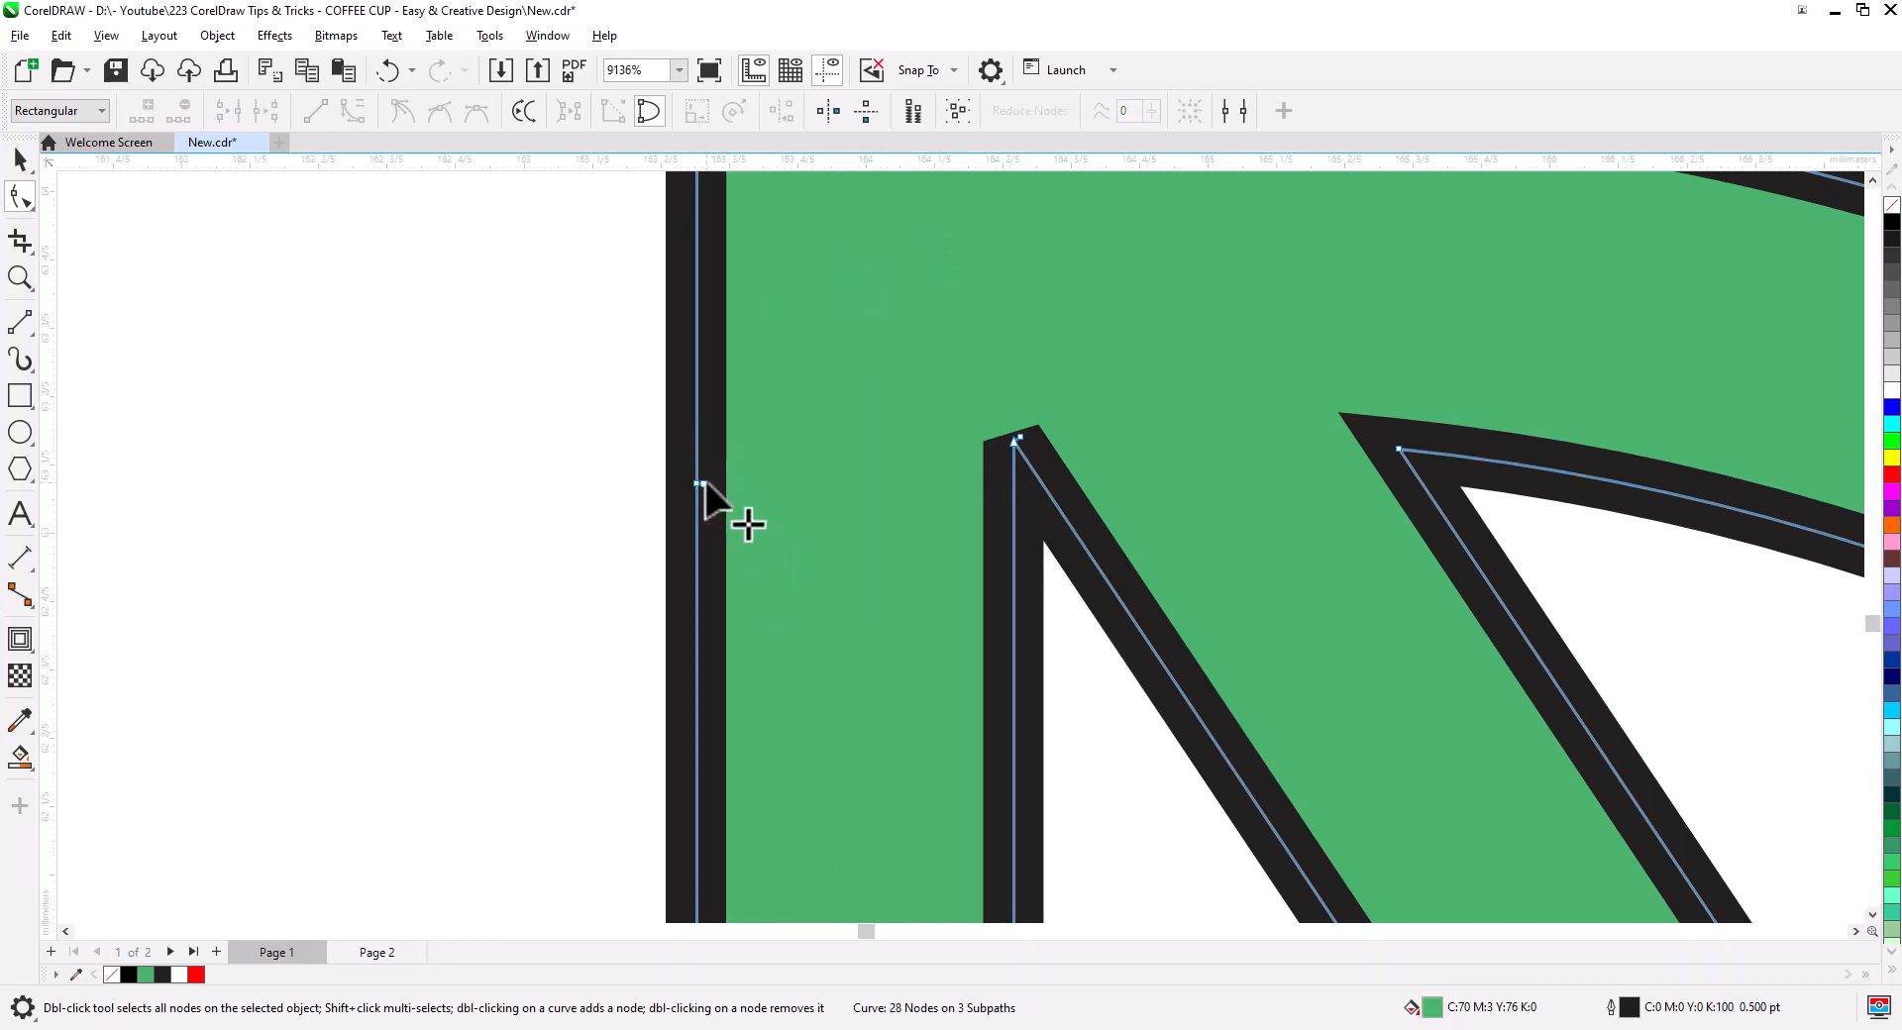
click(703, 484)
key(Delete)
click(1021, 437)
key(Delete)
- Bend the segment at the diagonal crossing into a small wedge
scroll(1089, 525, down, 4)
drag(1369, 739, 891, 261)
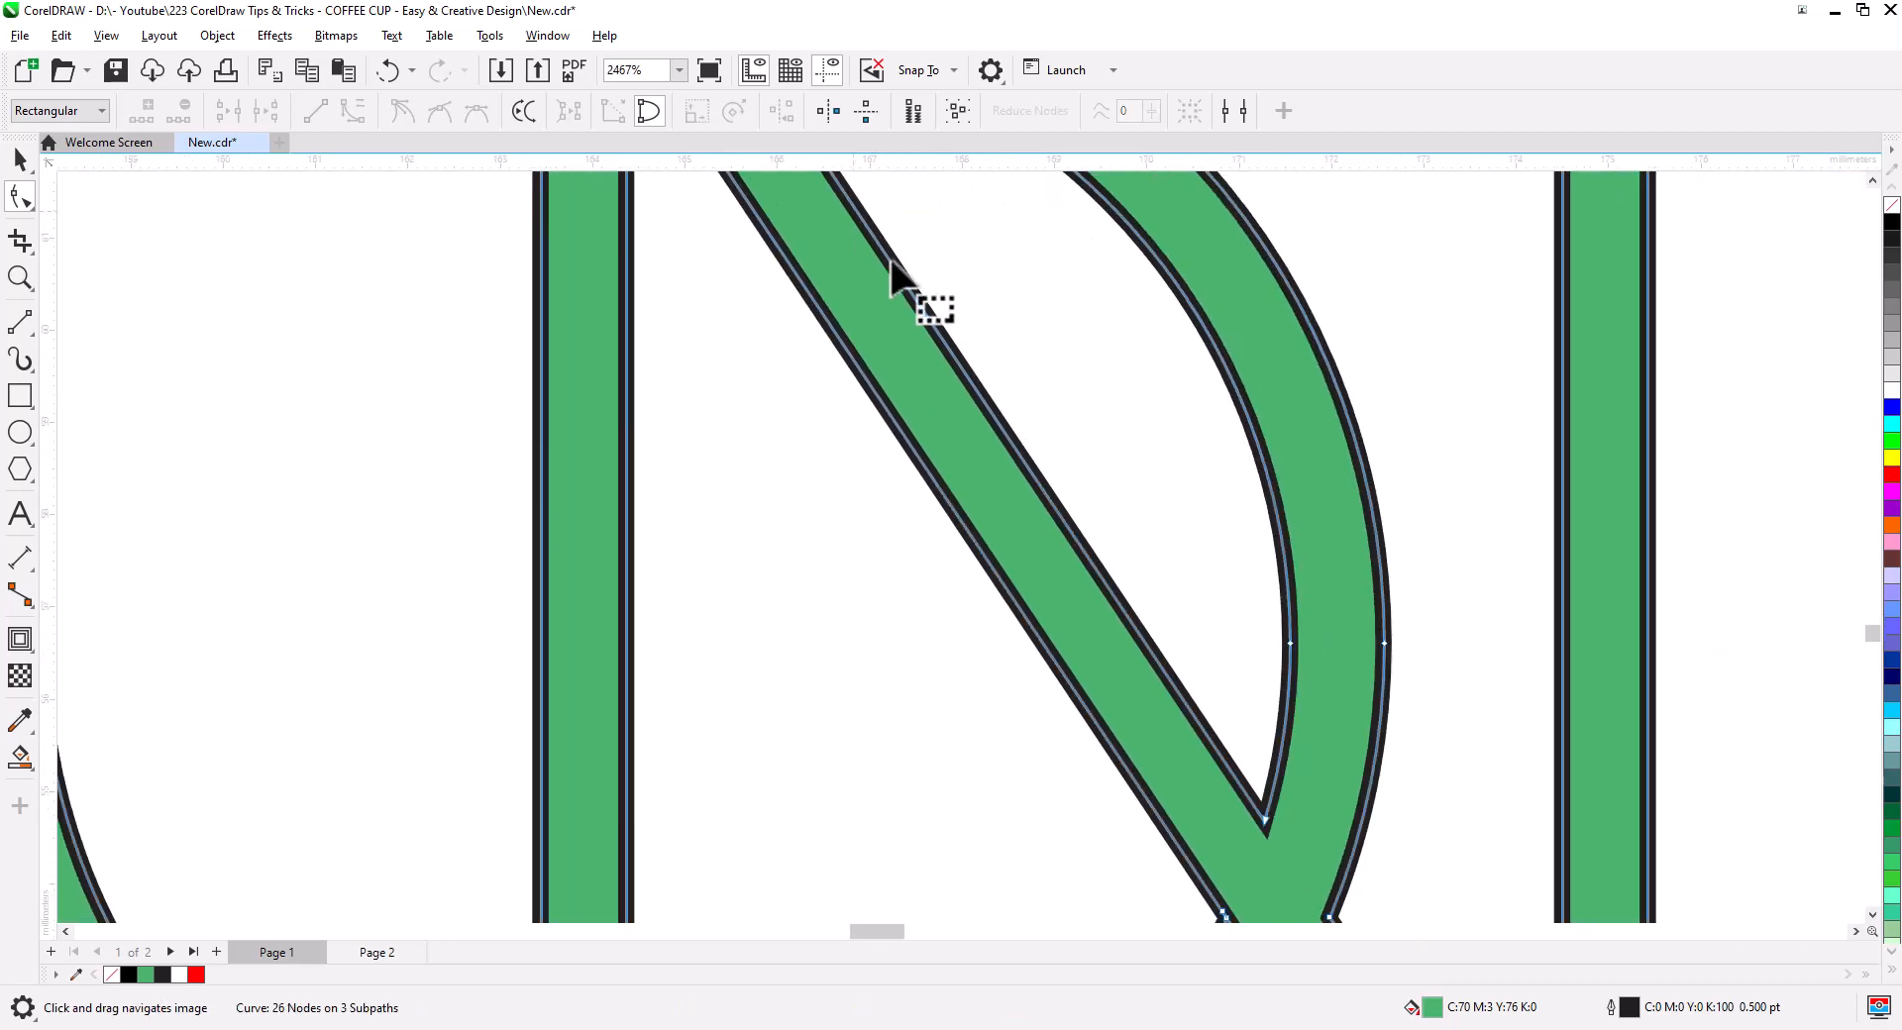
drag(1164, 686, 996, 285)
scroll(1090, 550, up, 1)
scroll(1092, 557, up, 3)
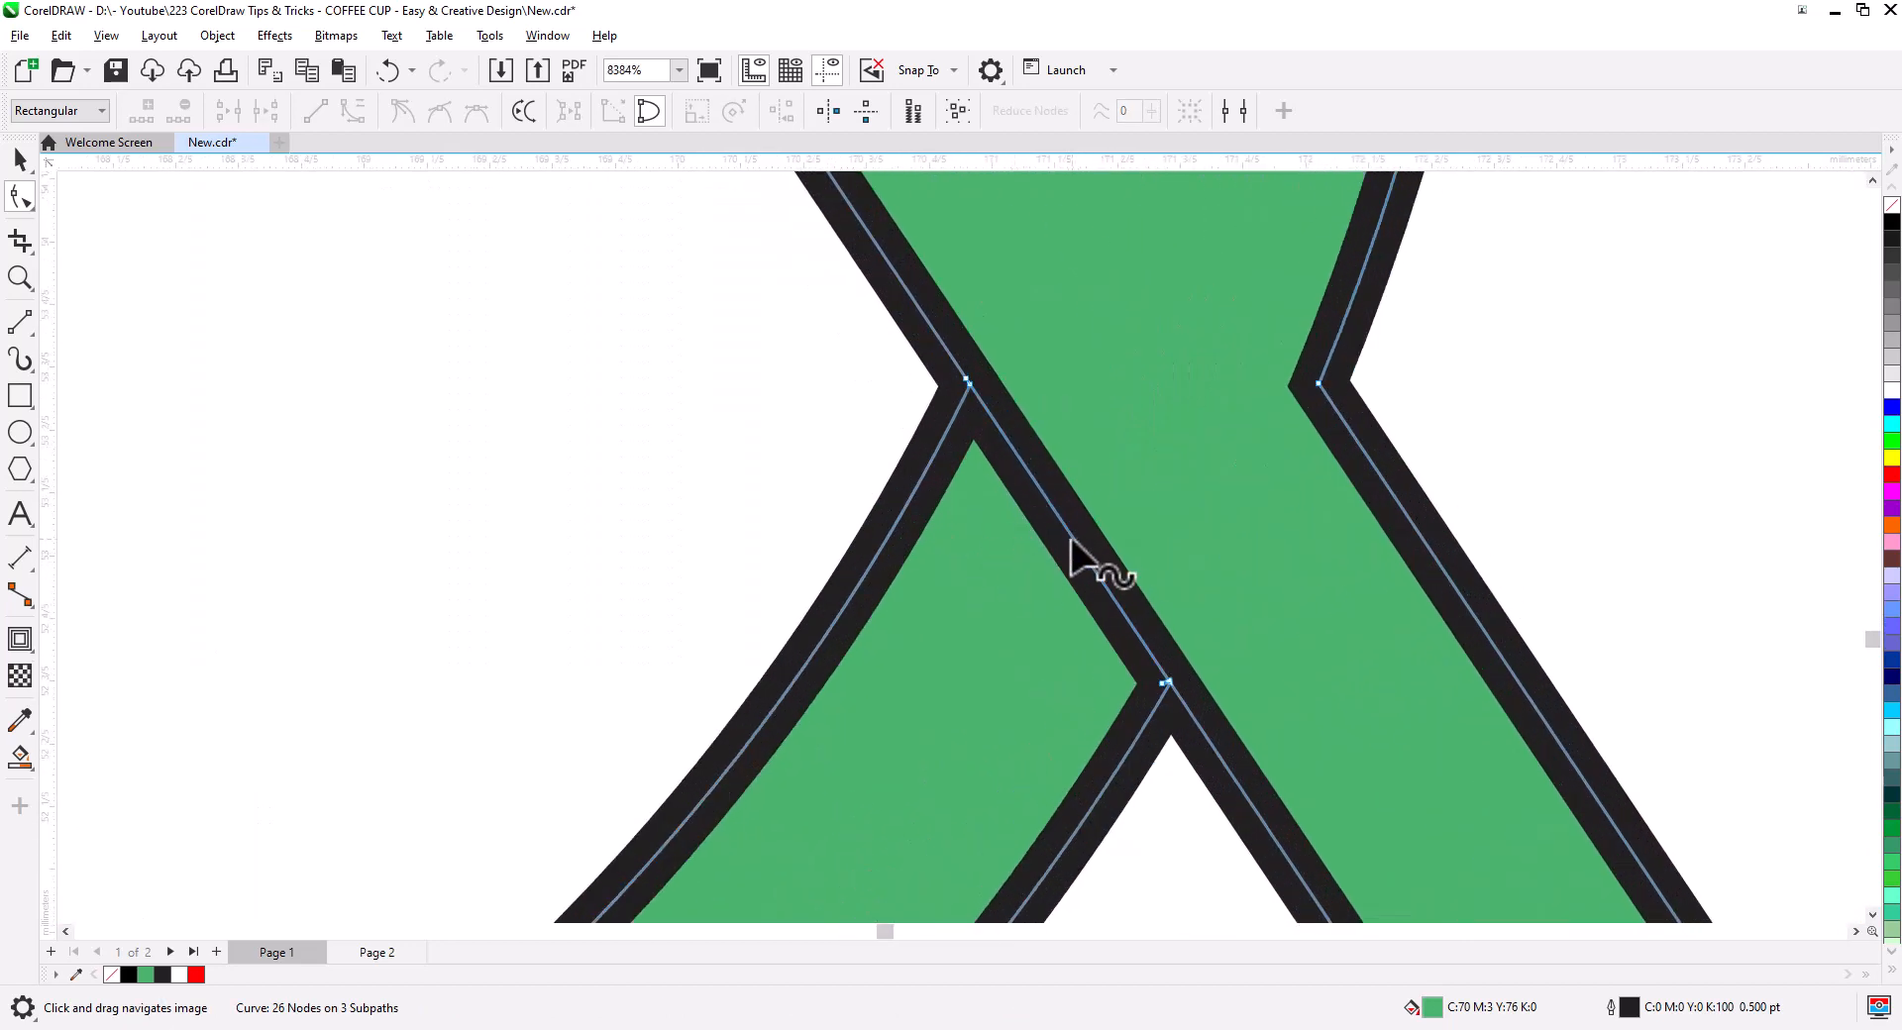
drag(1072, 538, 1182, 445)
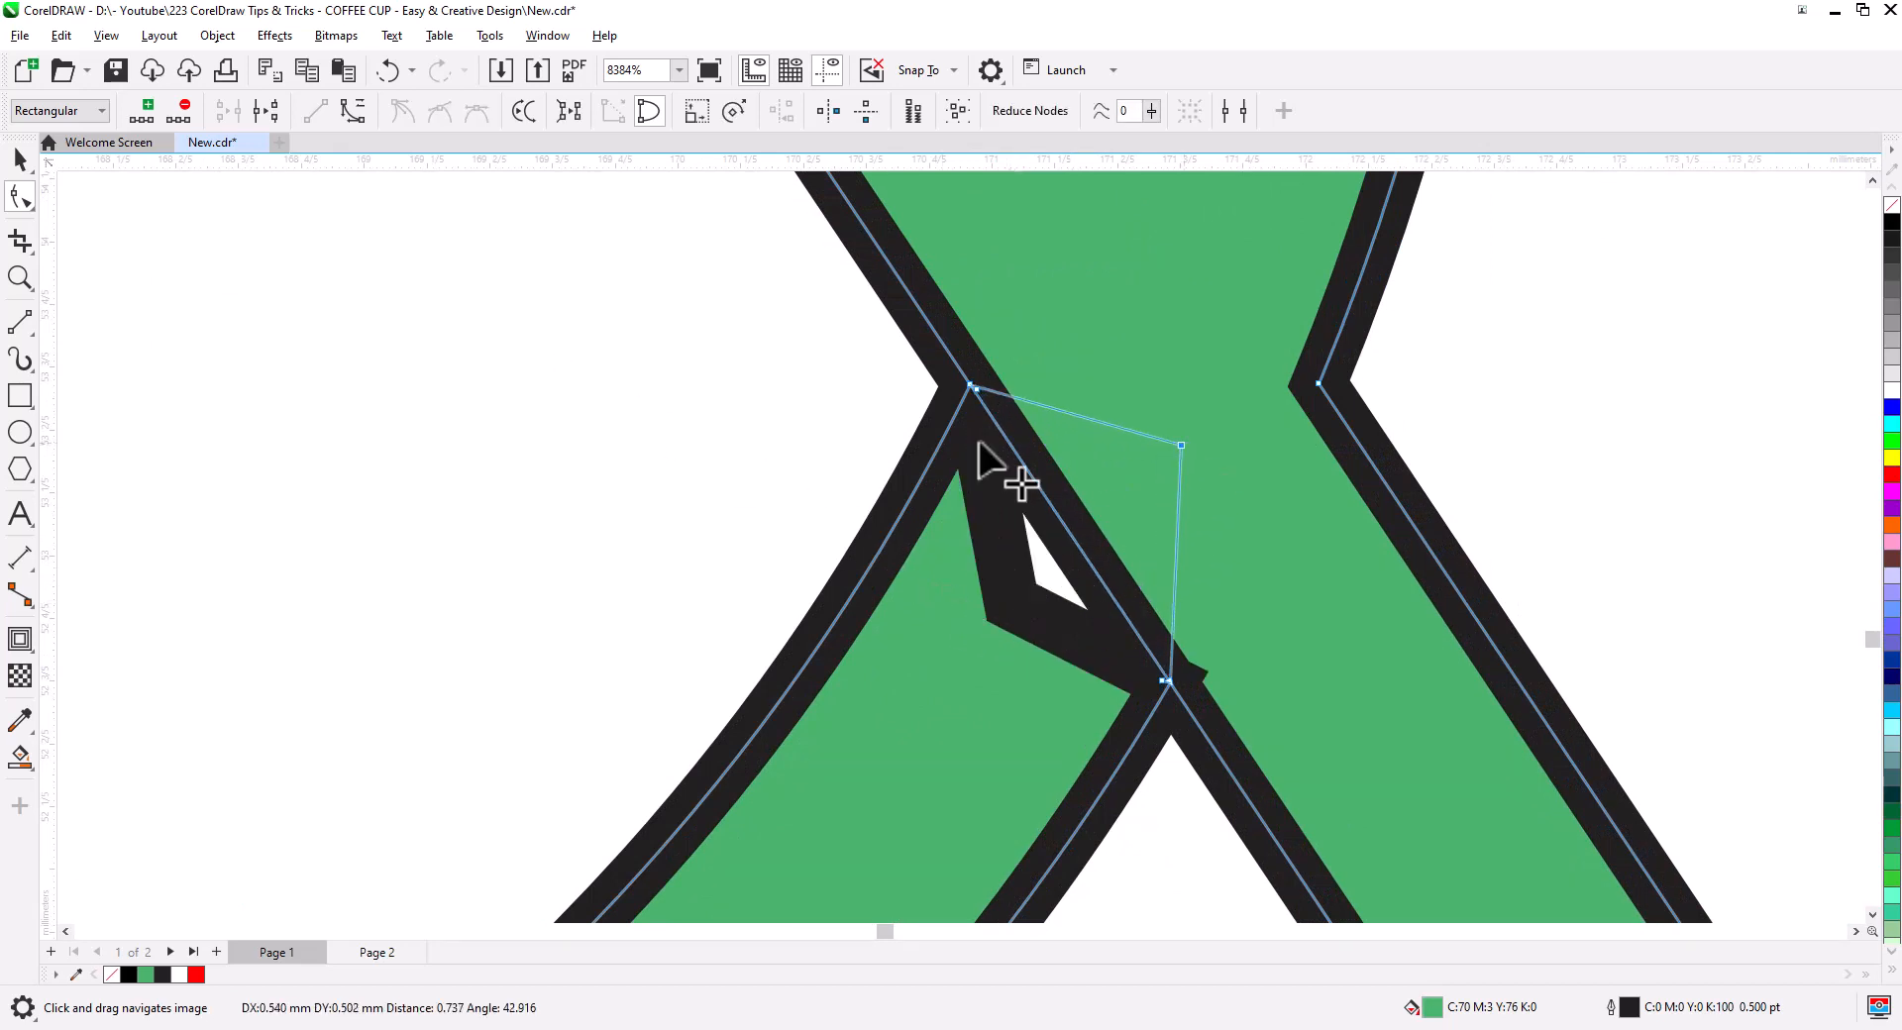
click(20, 158)
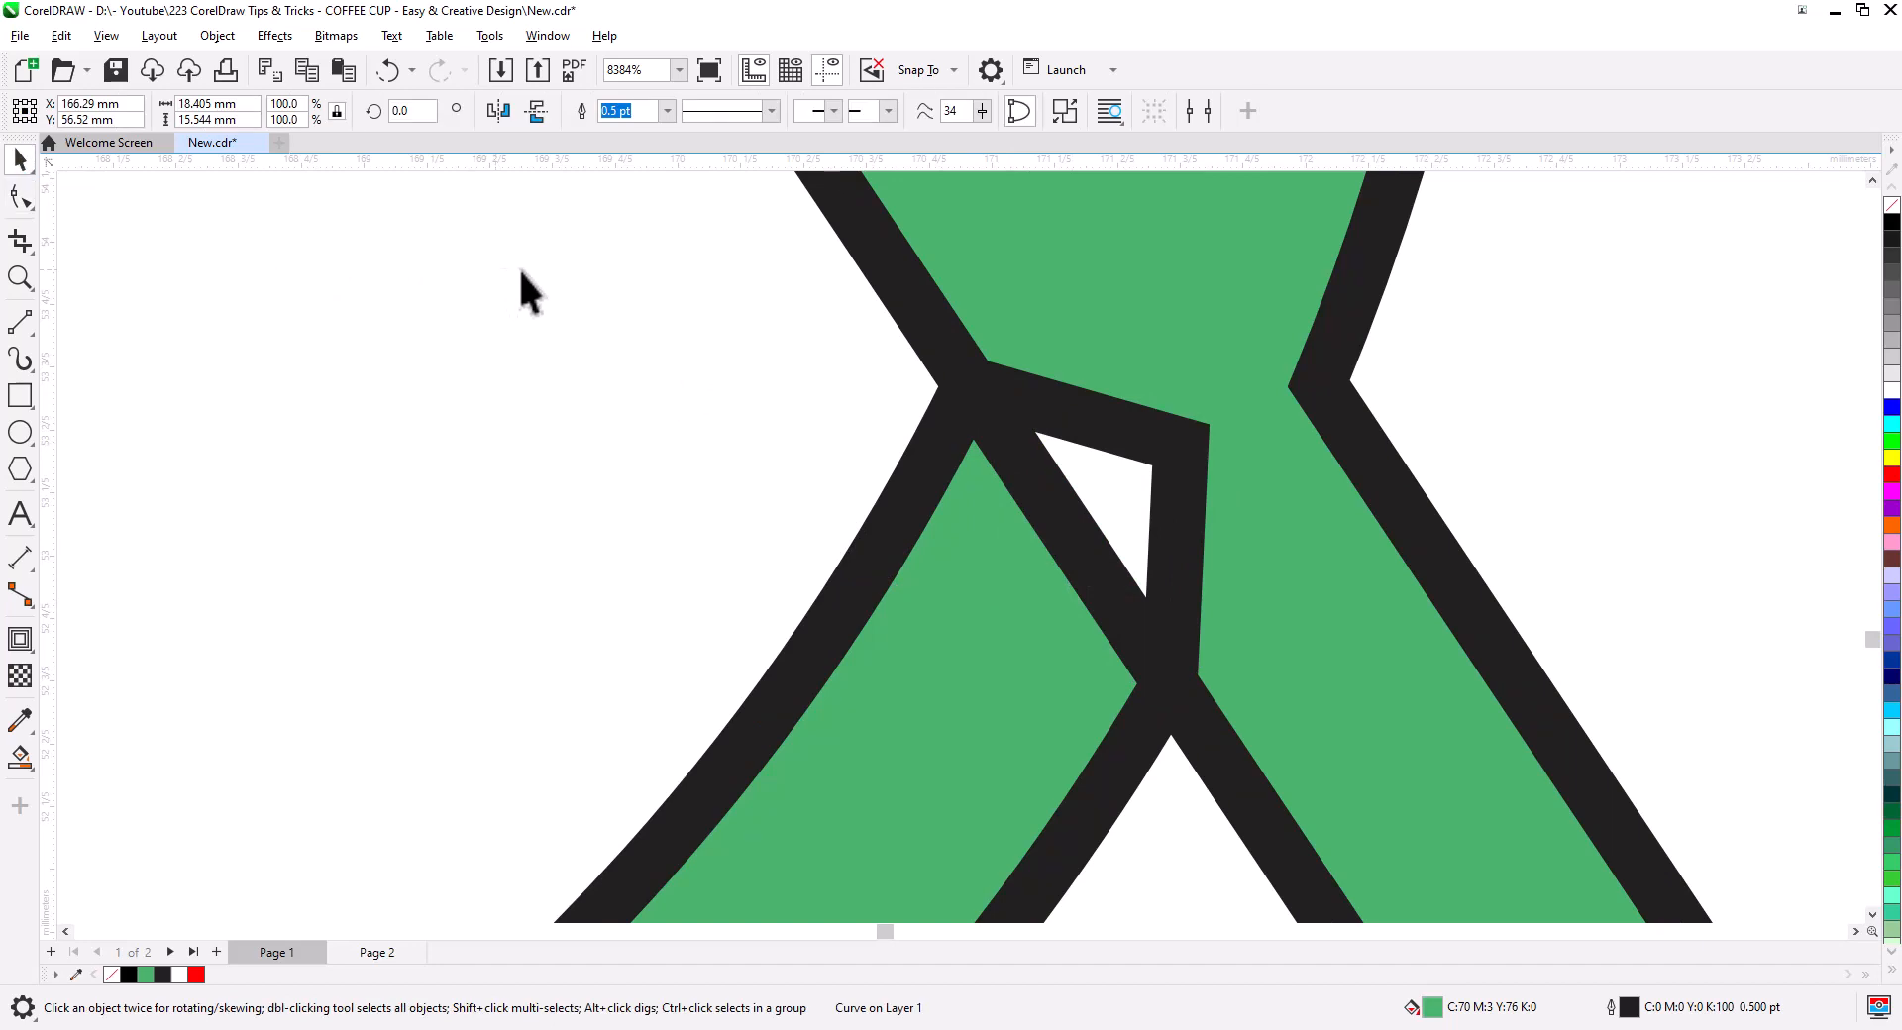
click(217, 34)
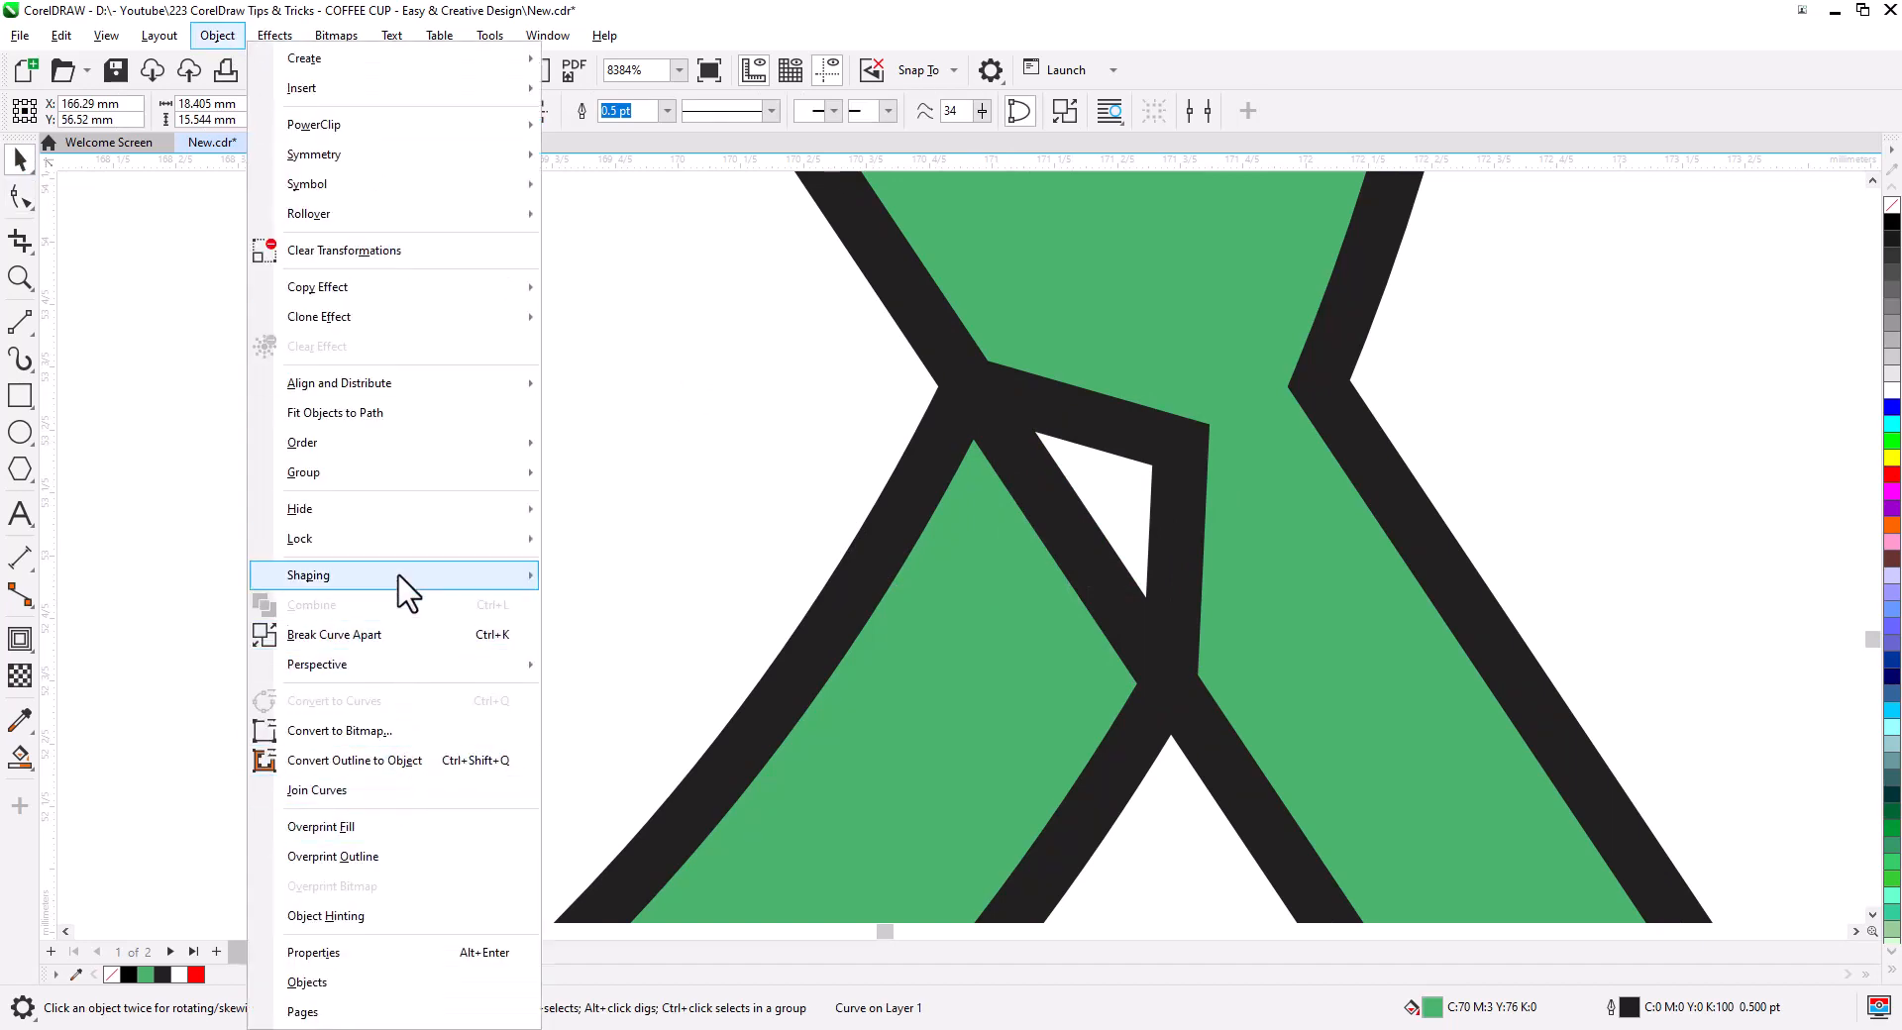
- Weld the monogram's overlapping pieces via Object > Shaping > Weld
mouse_move(404, 578)
click(594, 580)
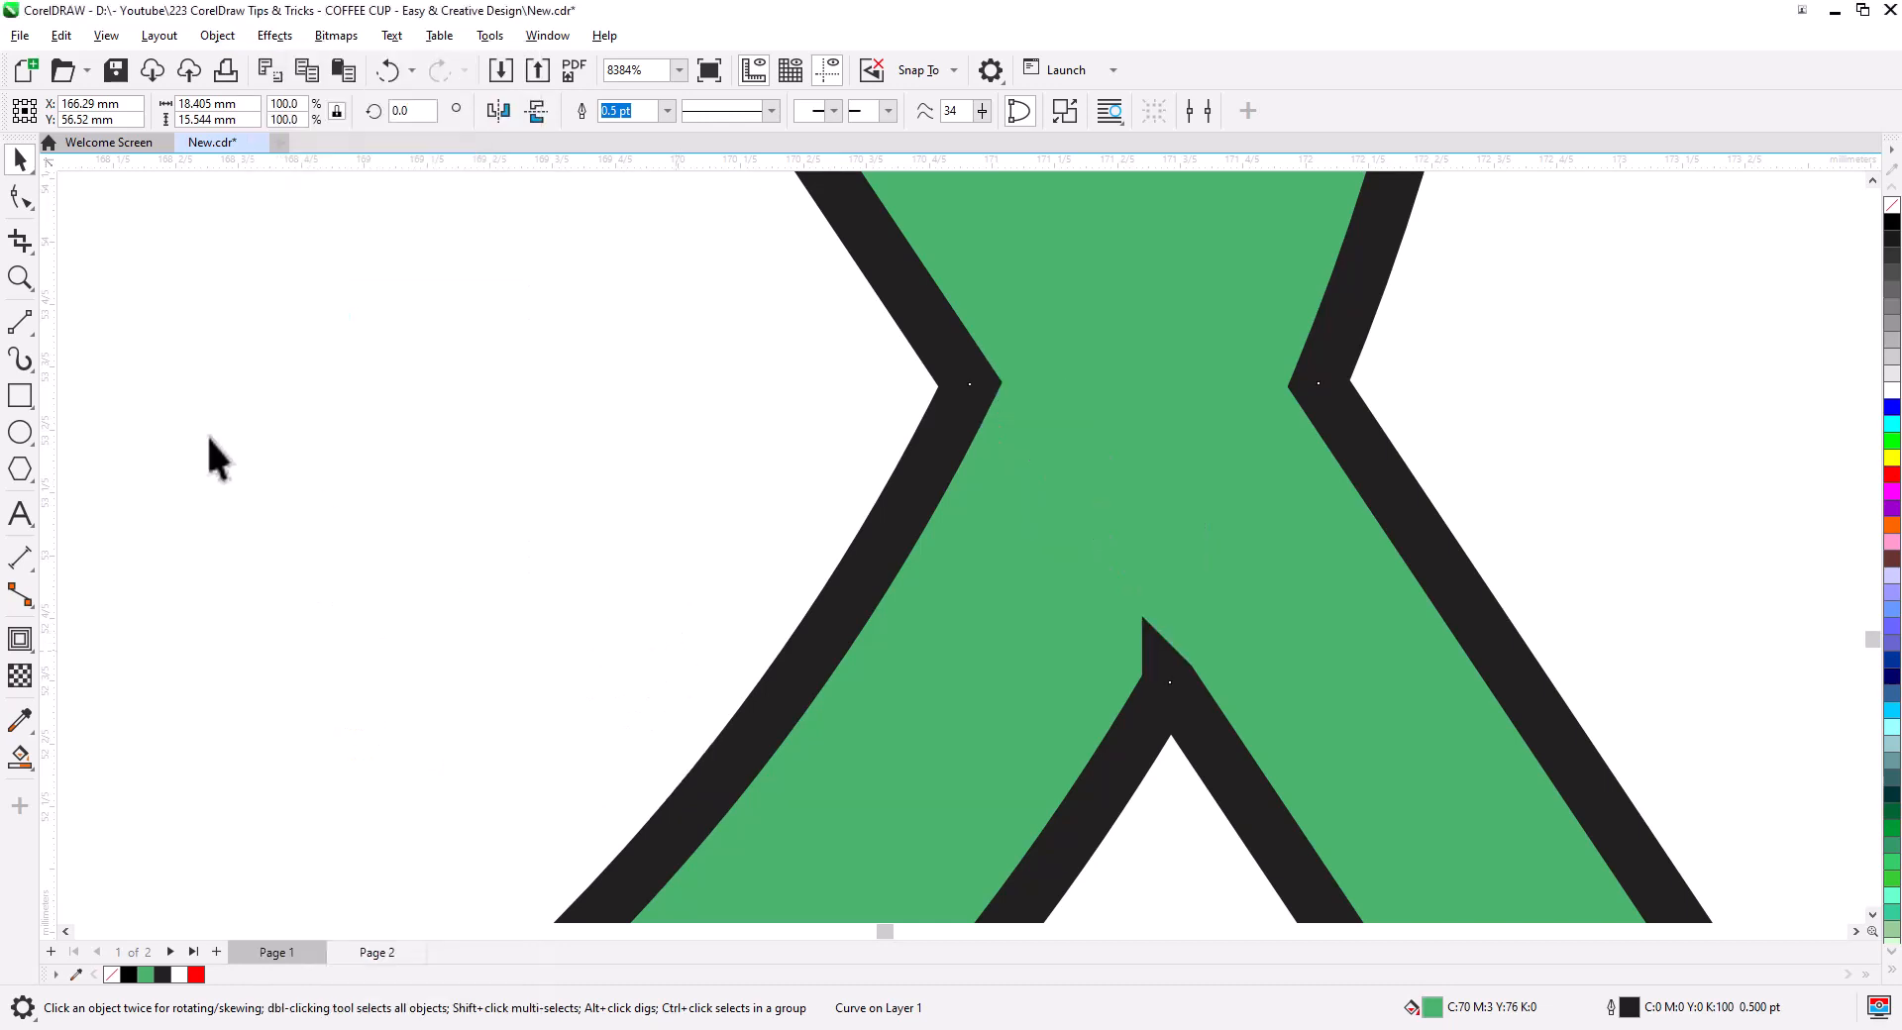
click(20, 195)
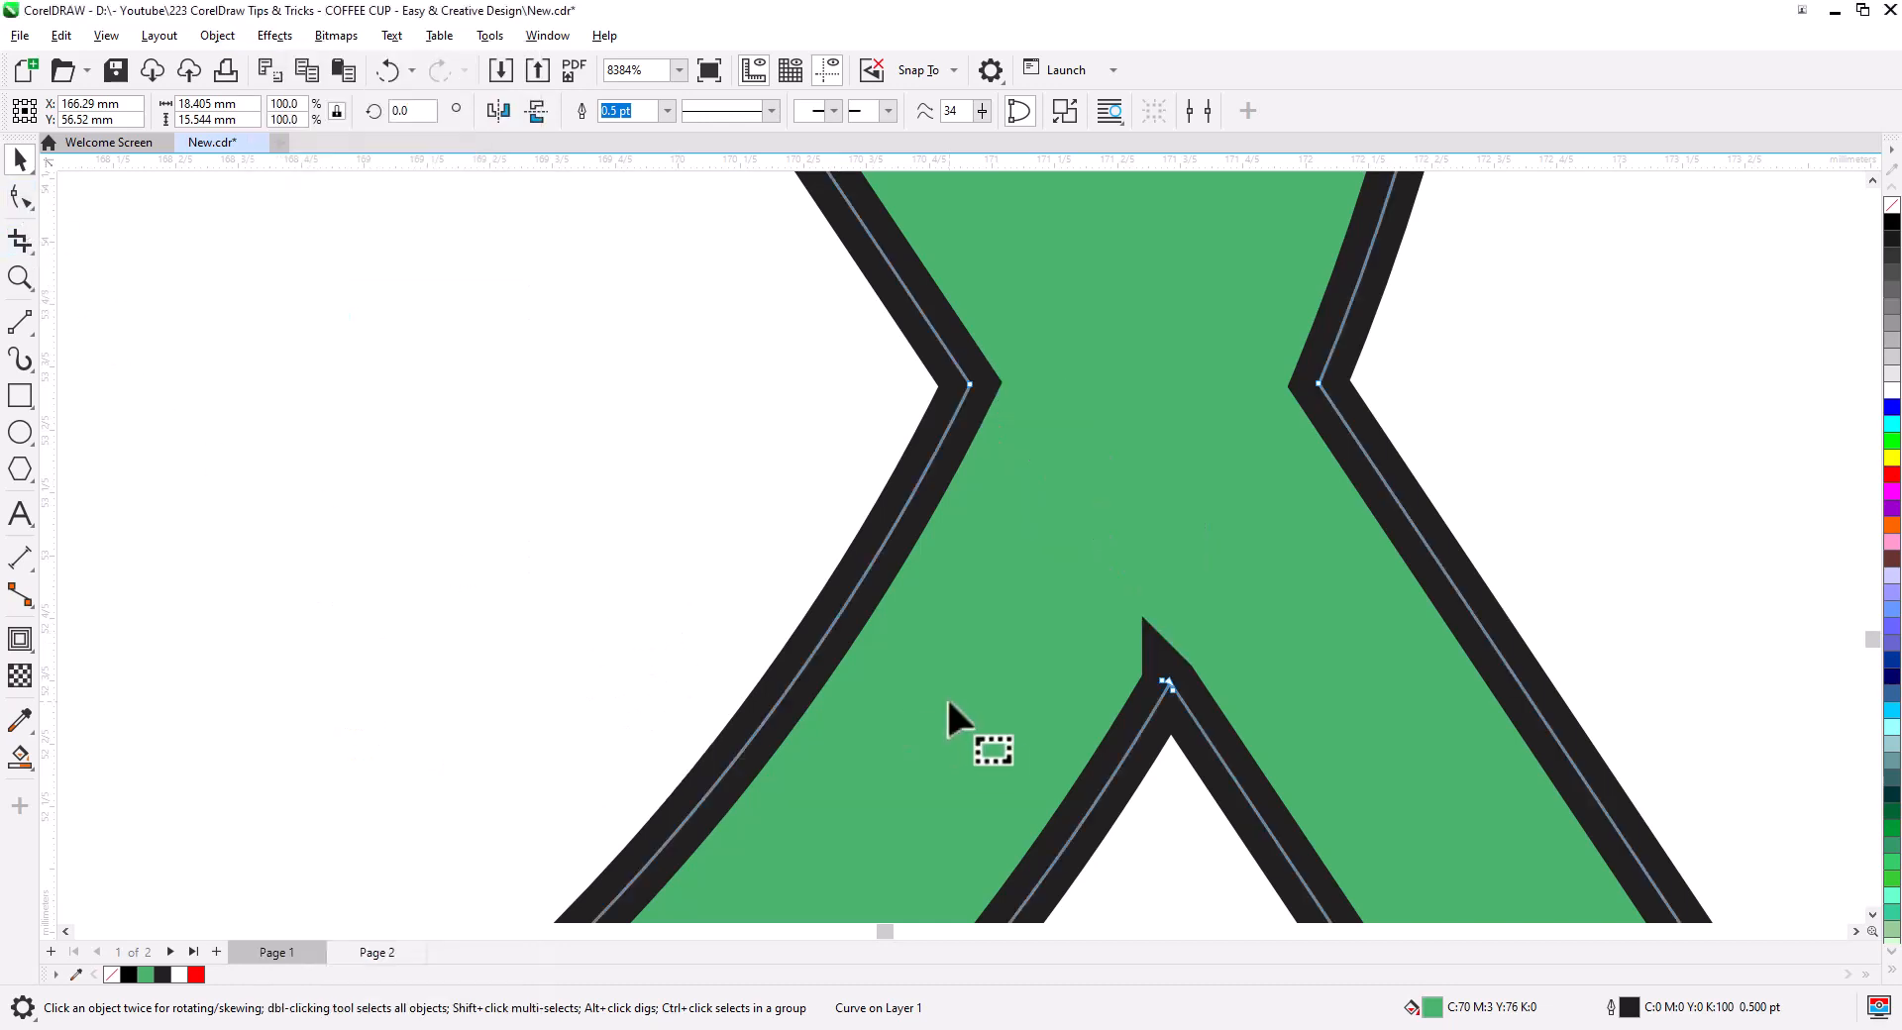
click(1164, 683)
key(Delete)
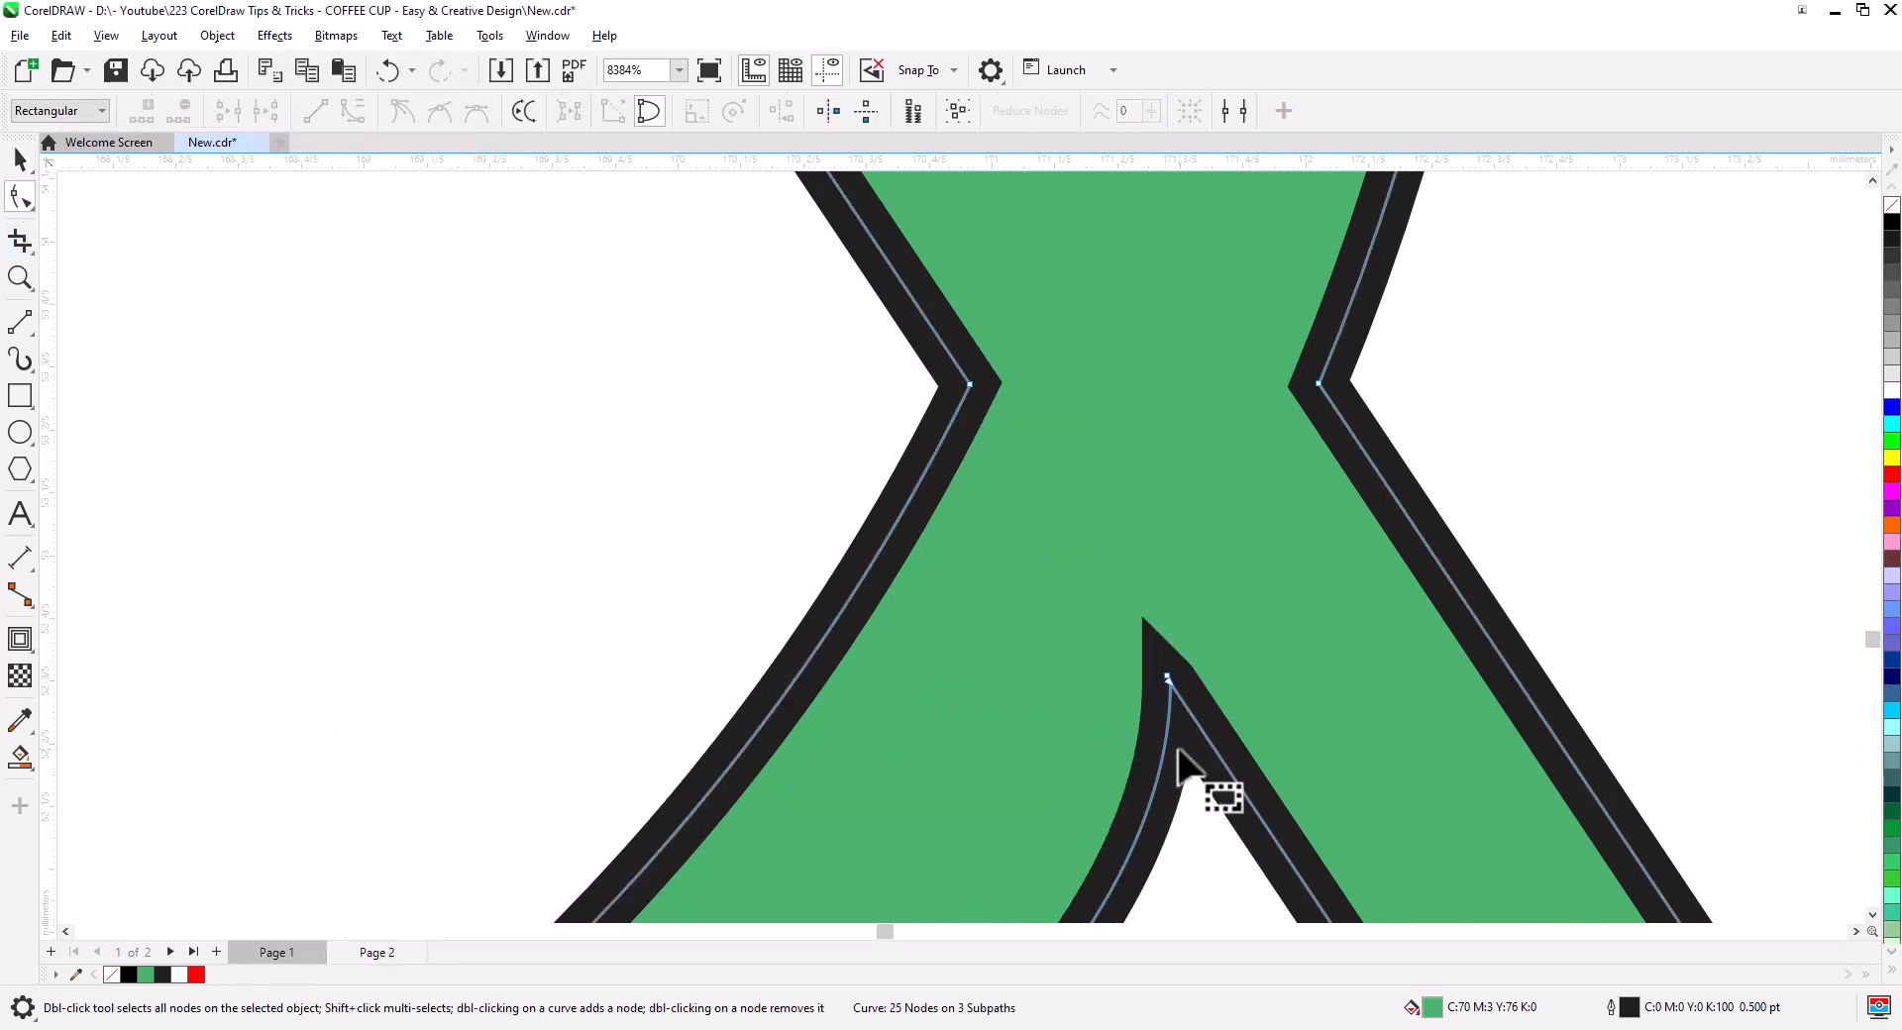
key(ctrl+z)
- Delete the extra apex nodes at the diagonal crossing, leaving 24 nodes
scroll(1189, 743, up, 5)
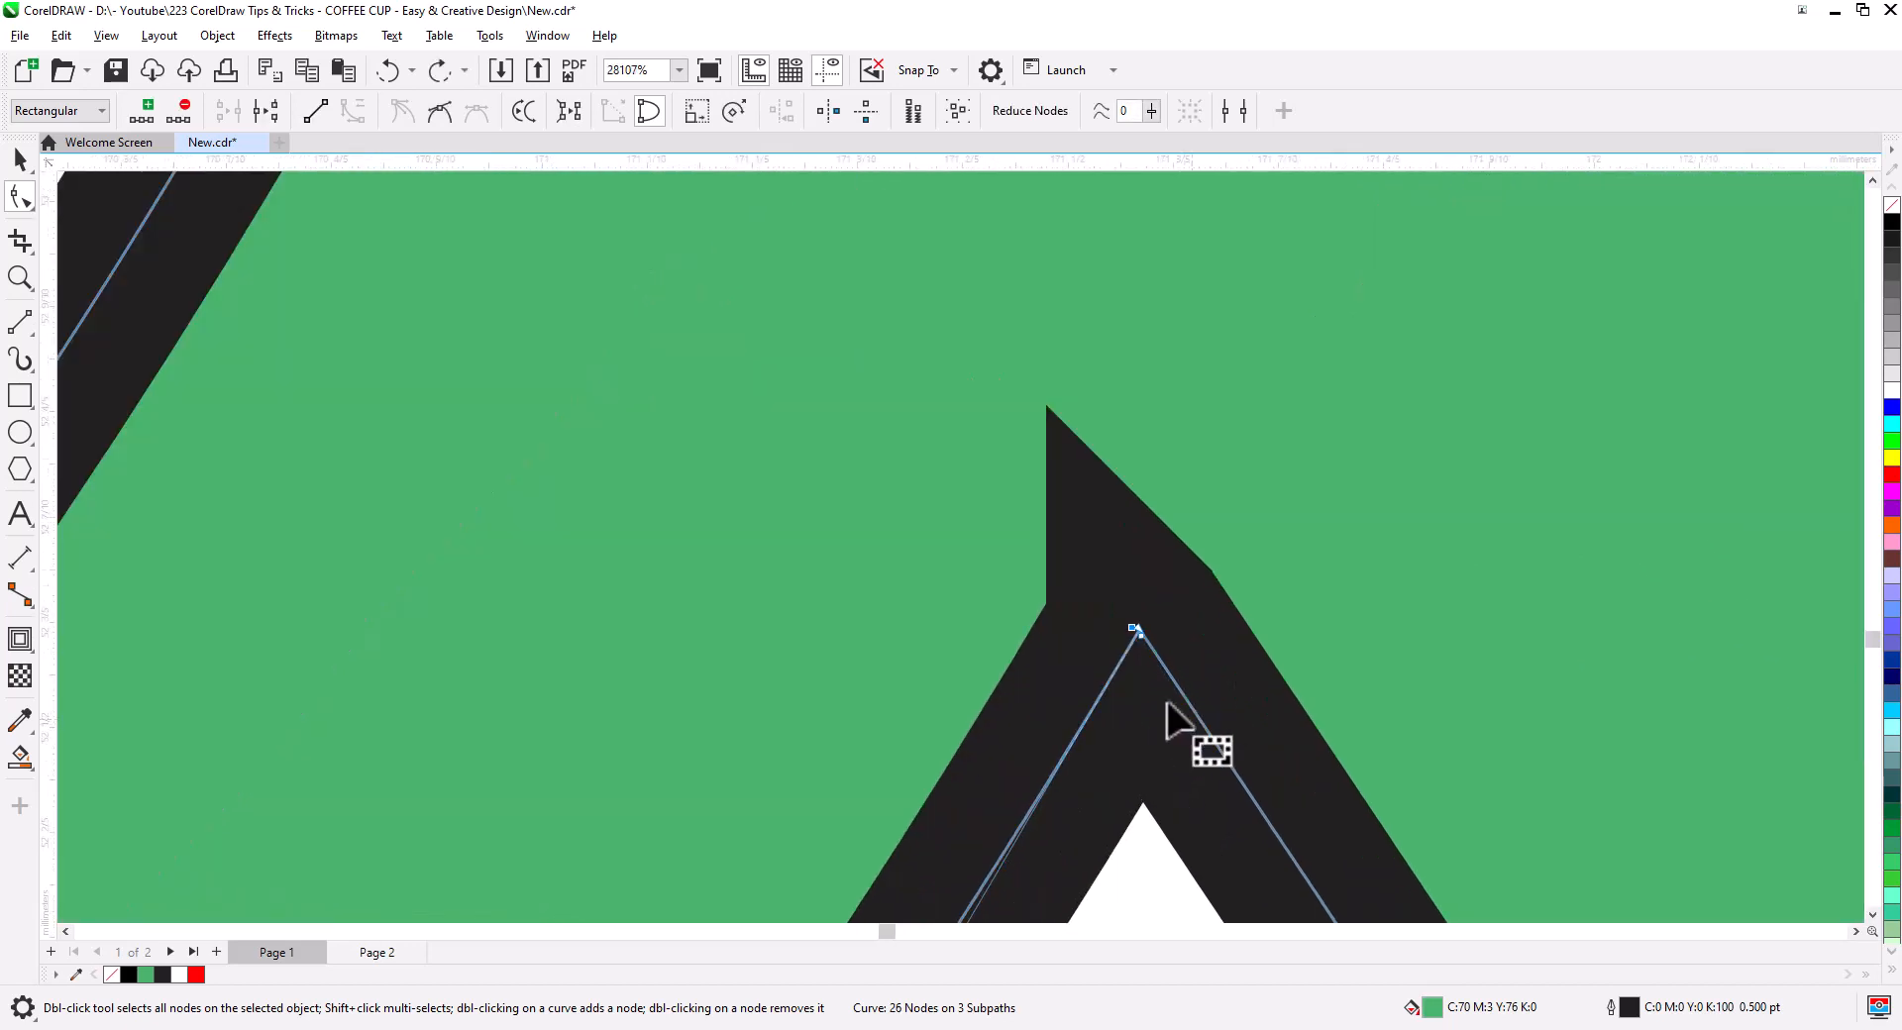
scroll(1139, 634, up, 2)
click(1151, 603)
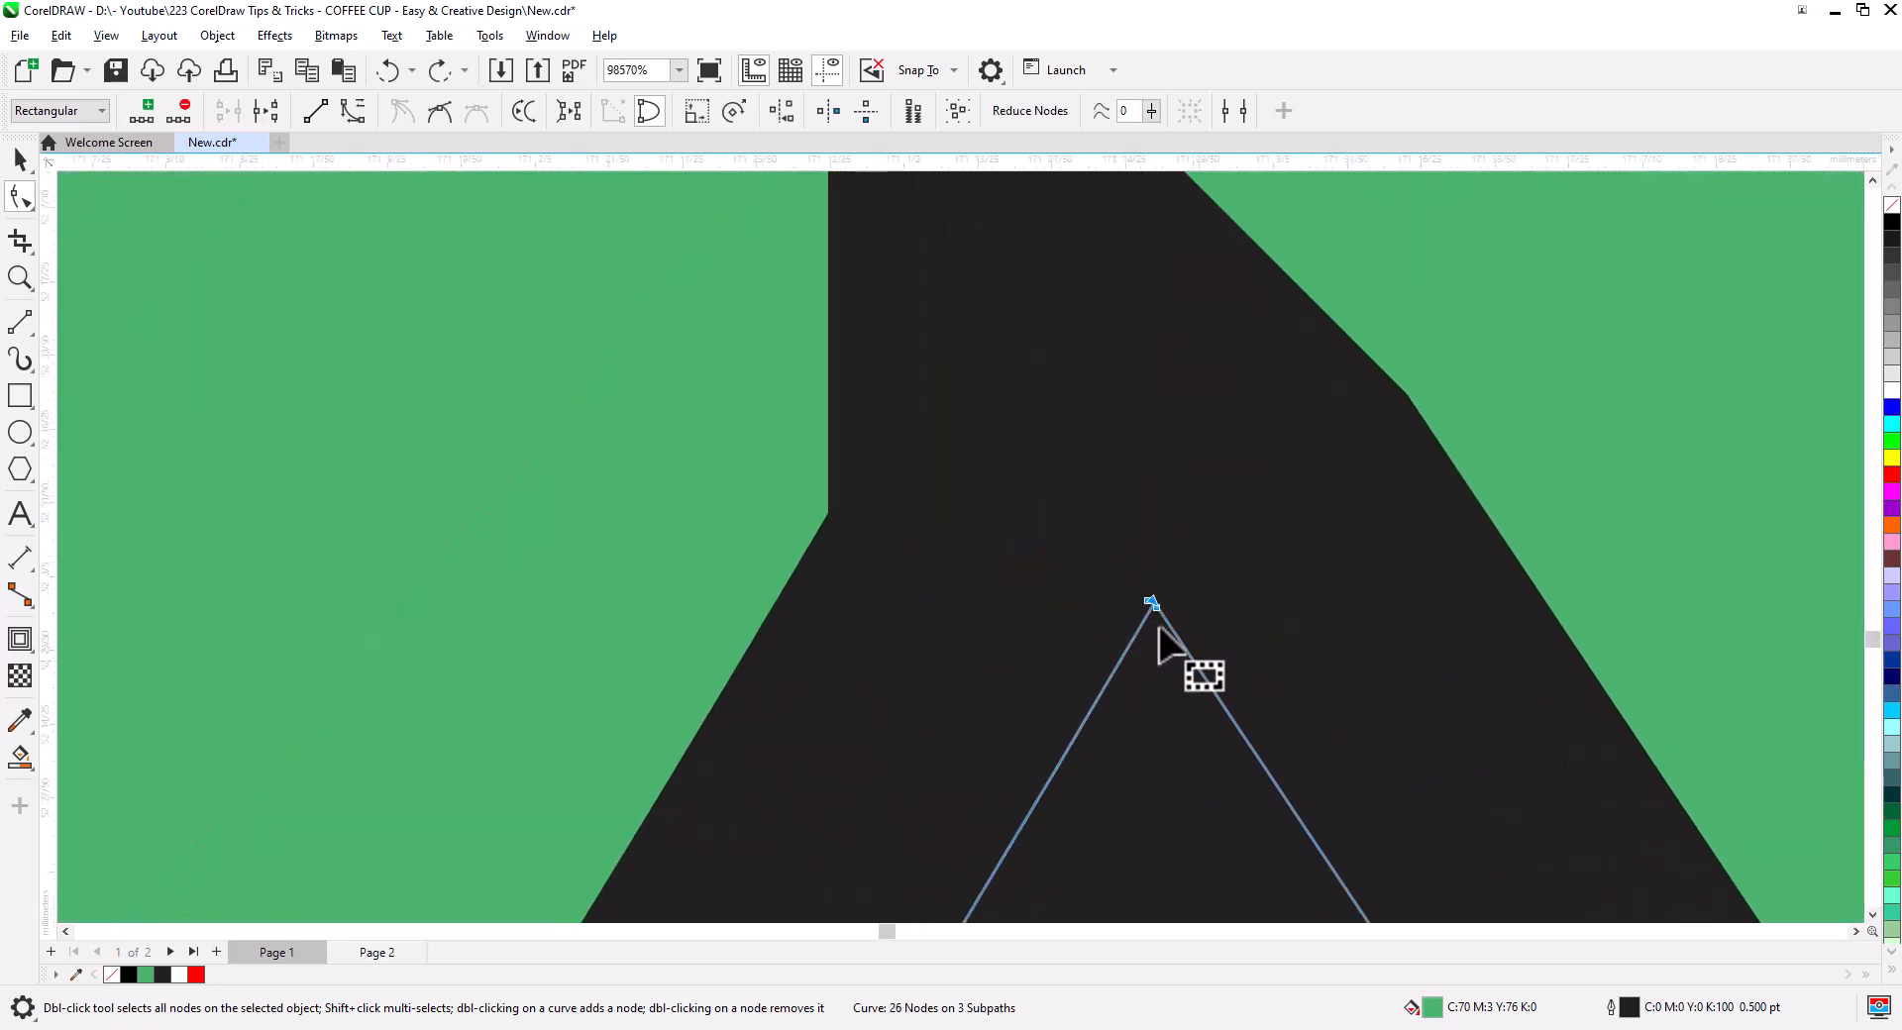
click(1256, 629)
click(1157, 610)
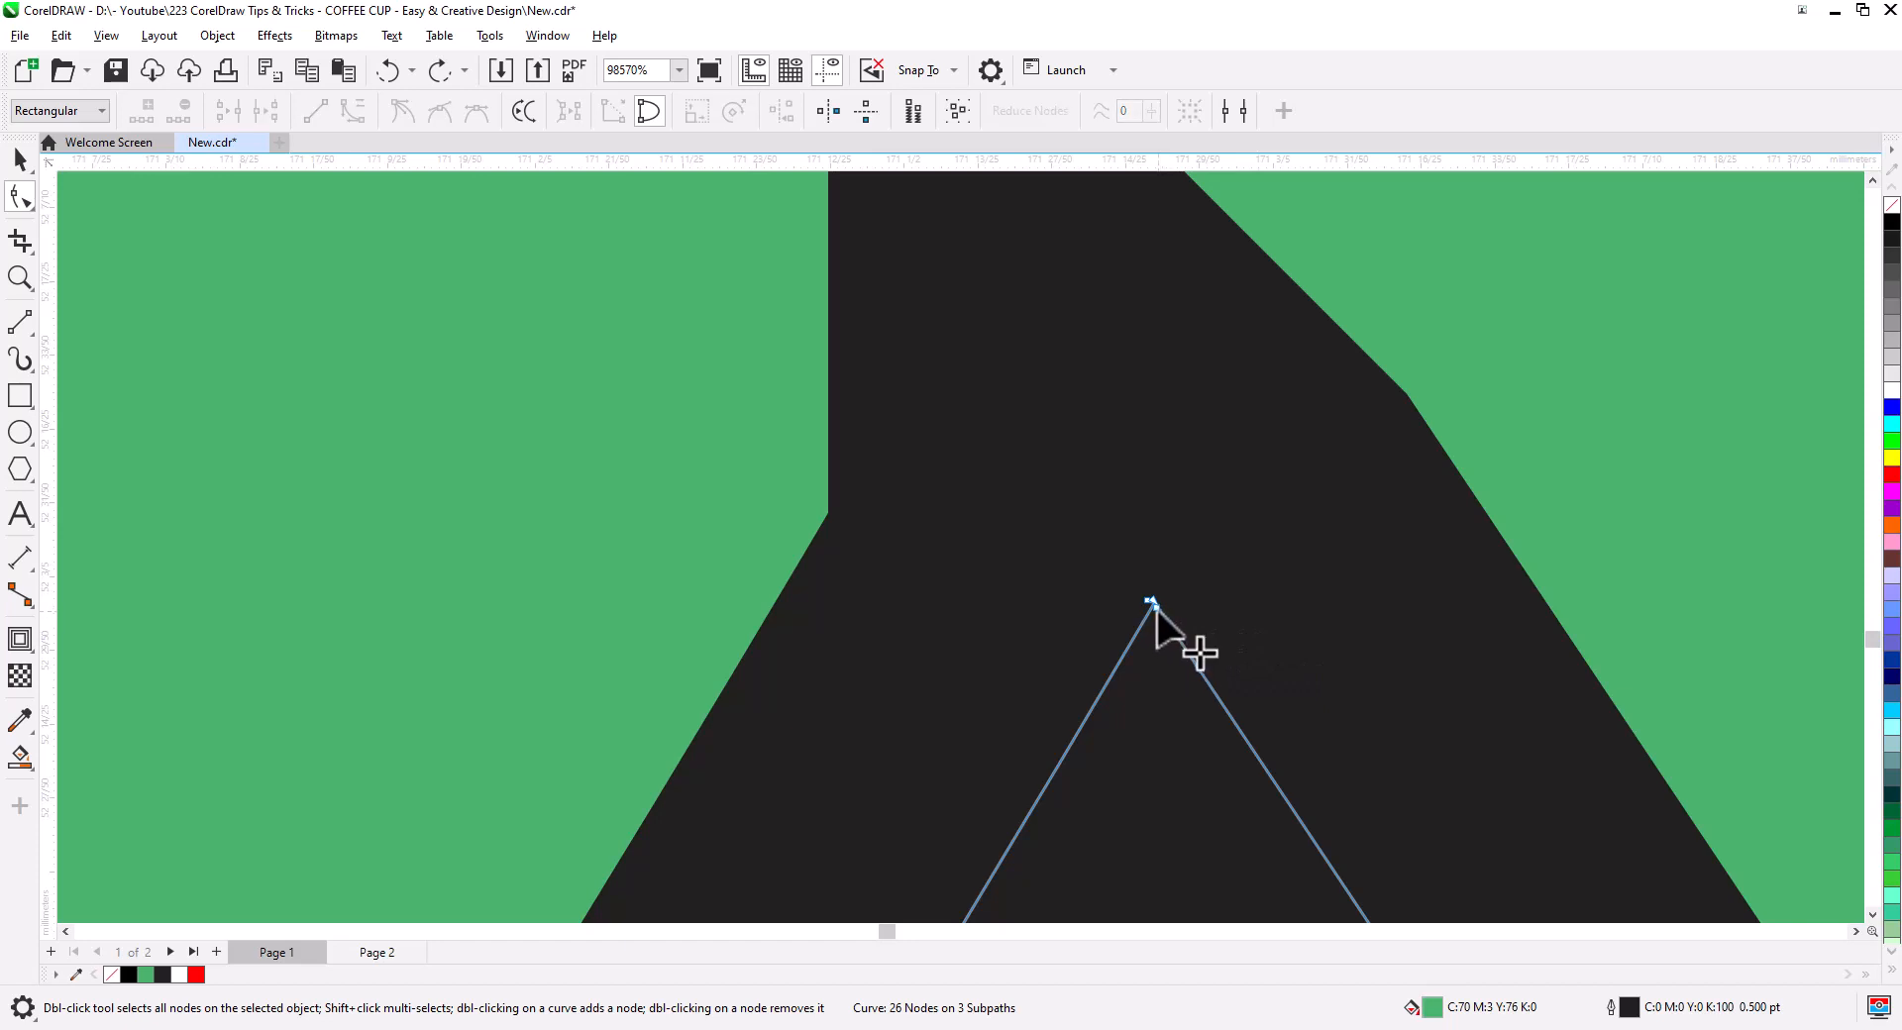
key(Delete)
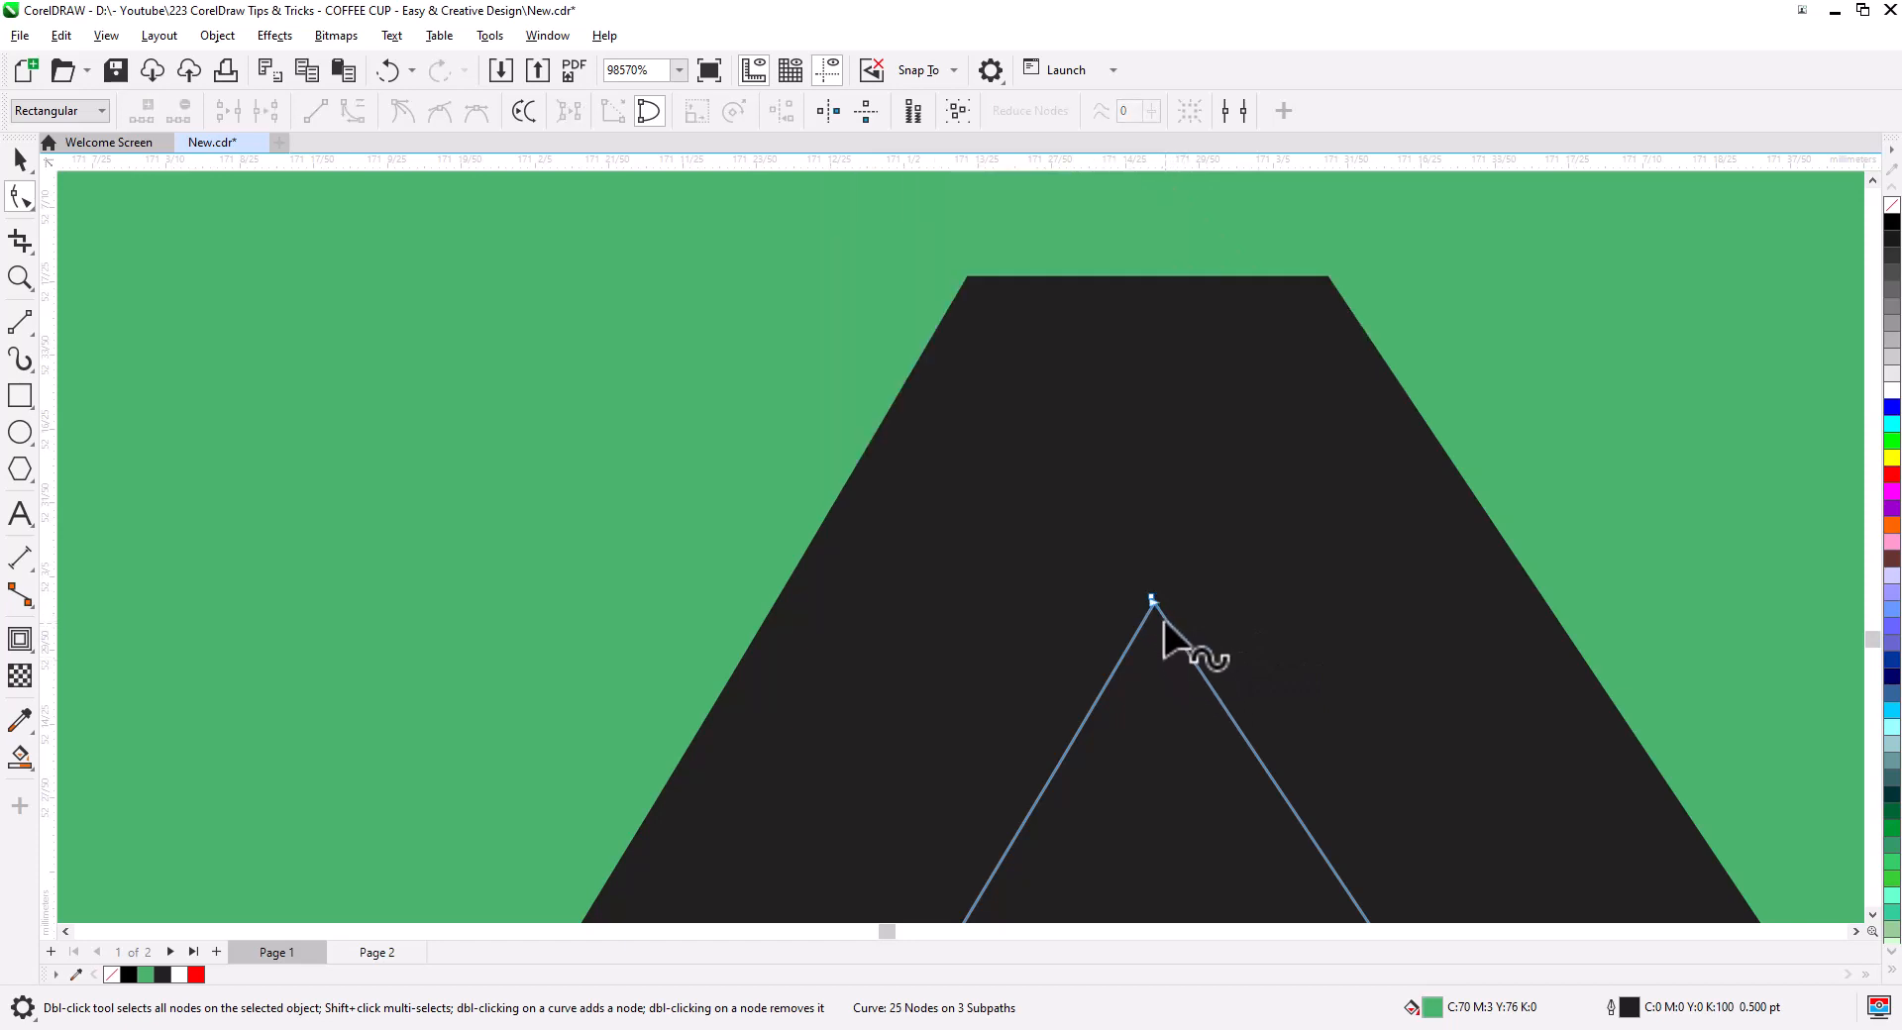
click(1153, 603)
key(Delete)
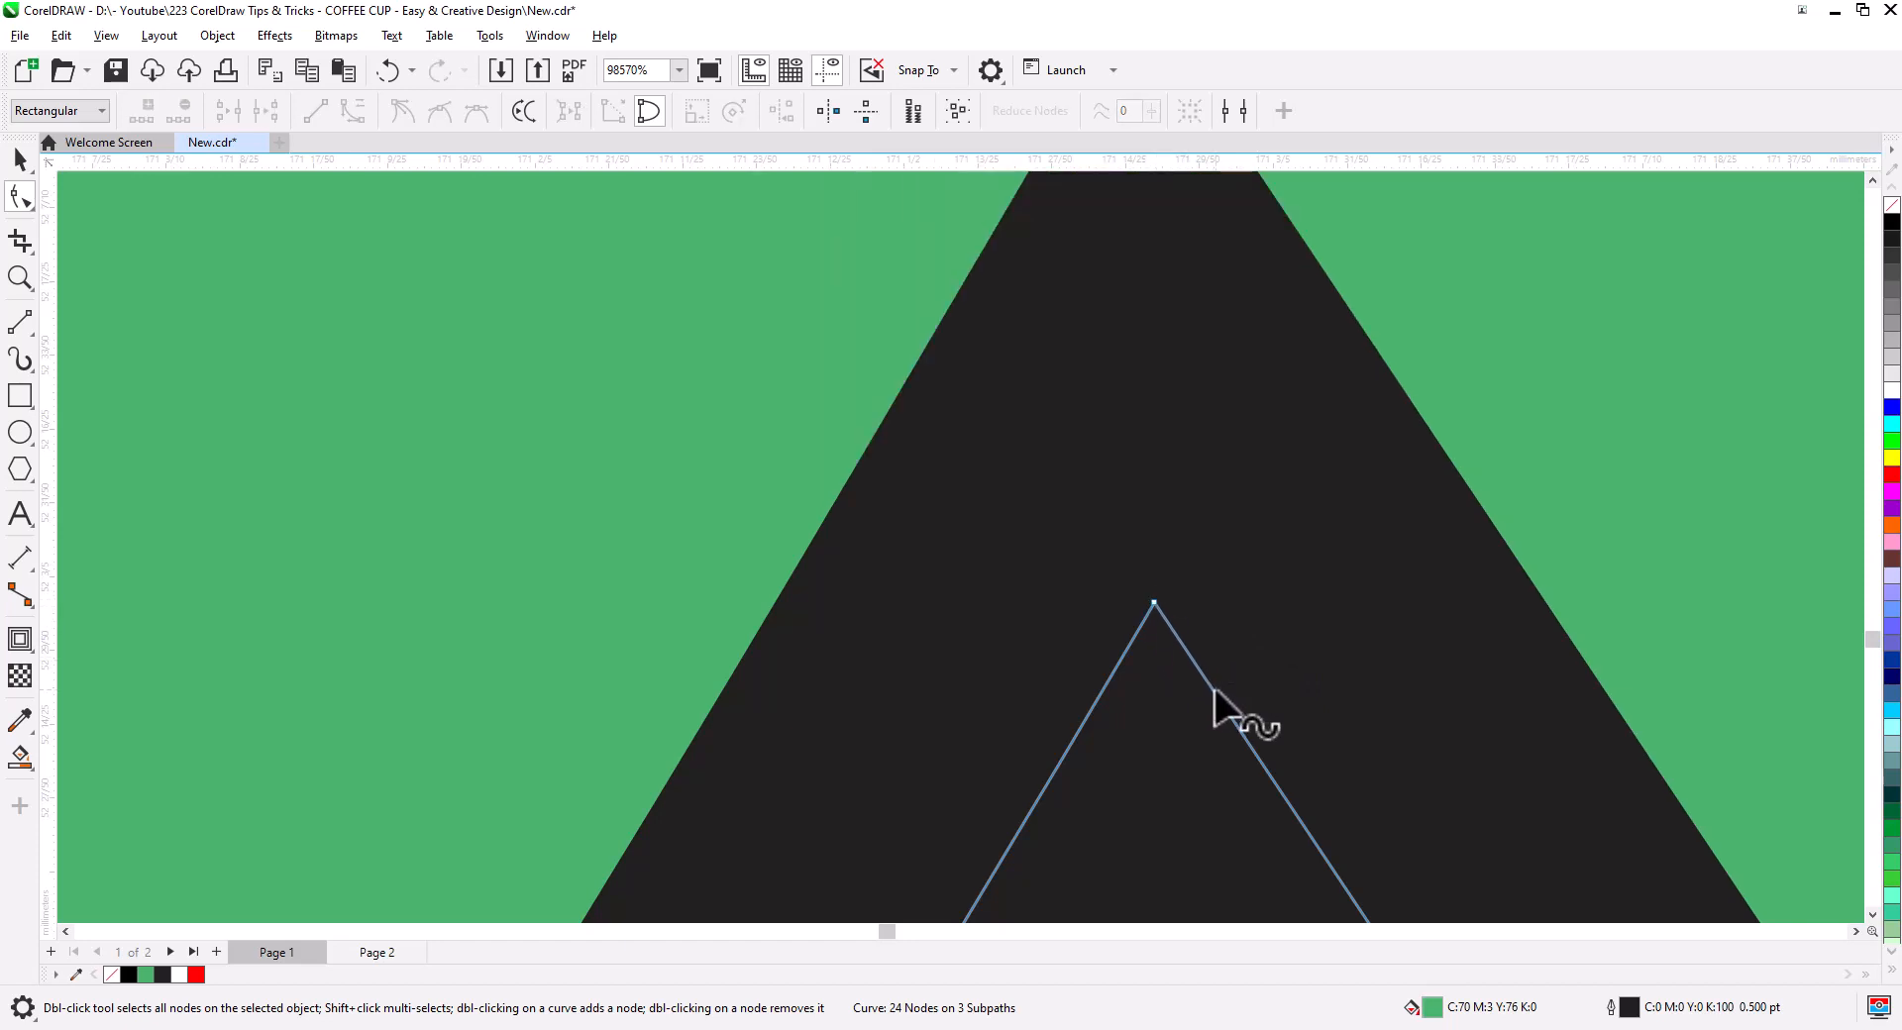
scroll(1179, 554, down, 2)
scroll(1177, 572, down, 11)
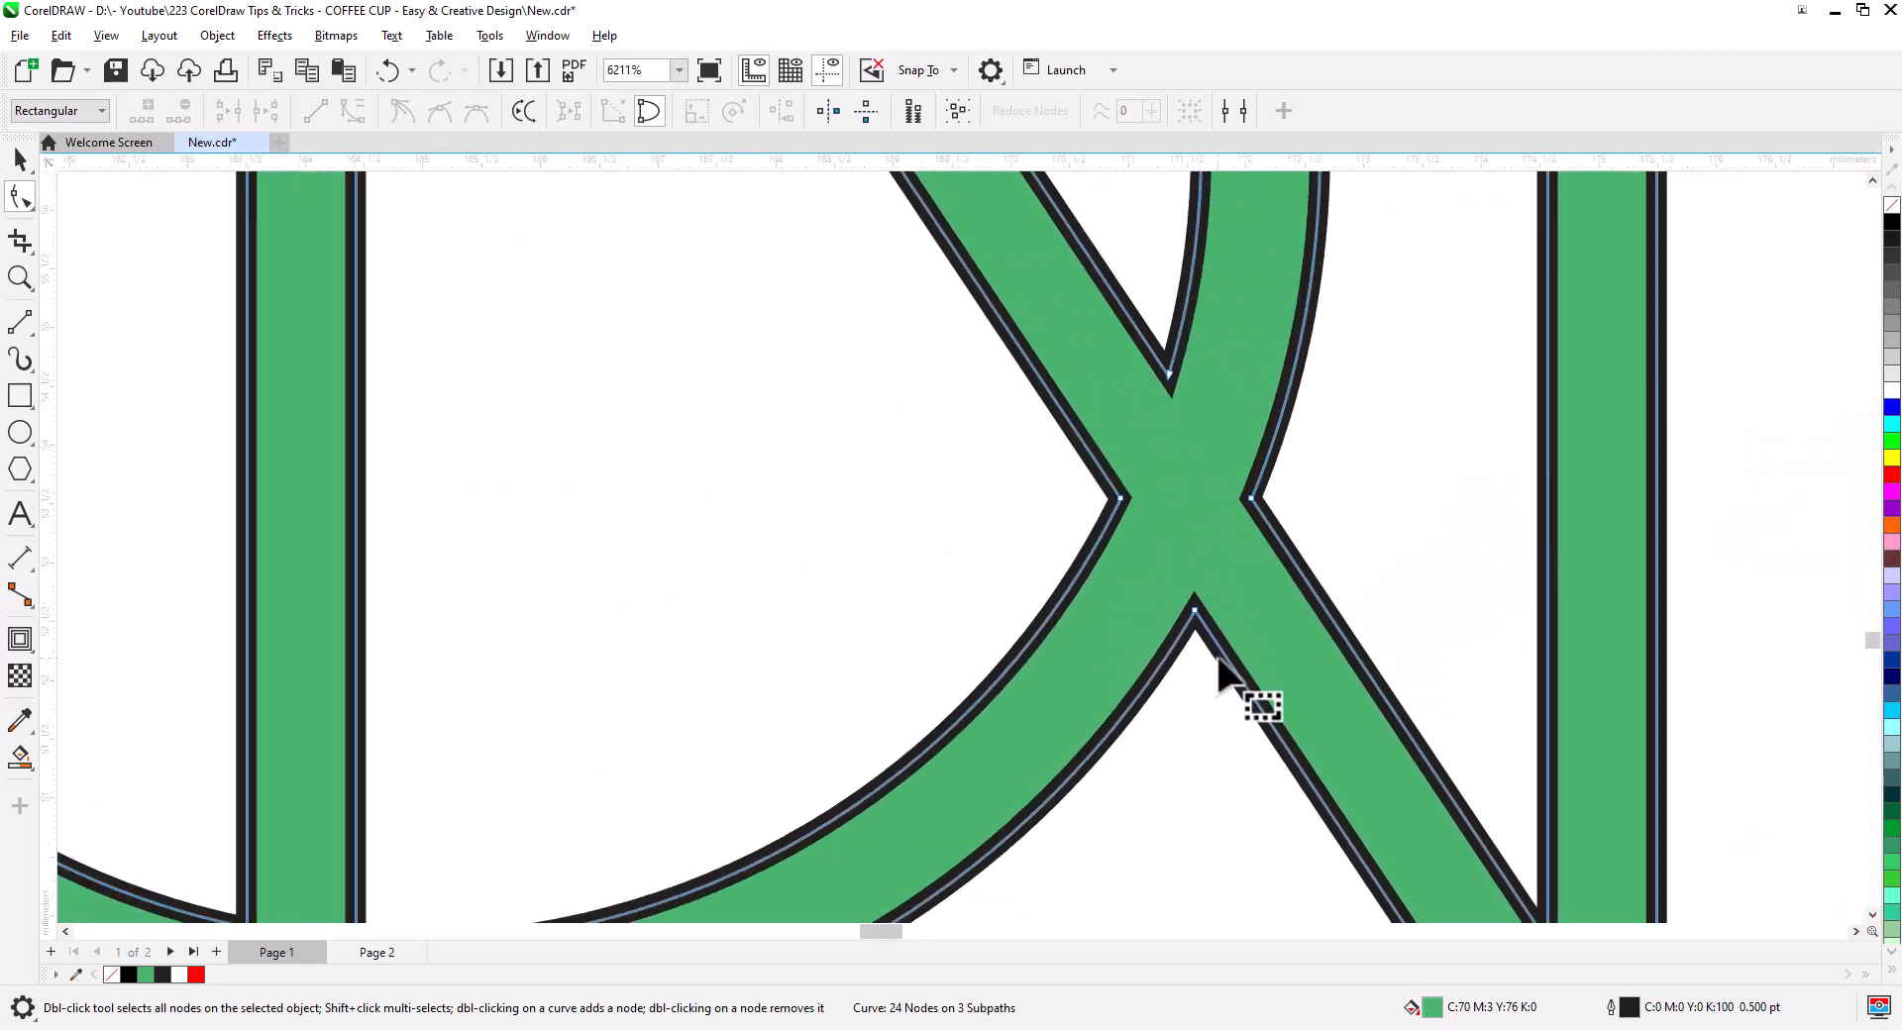
scroll(1219, 684, down, 4)
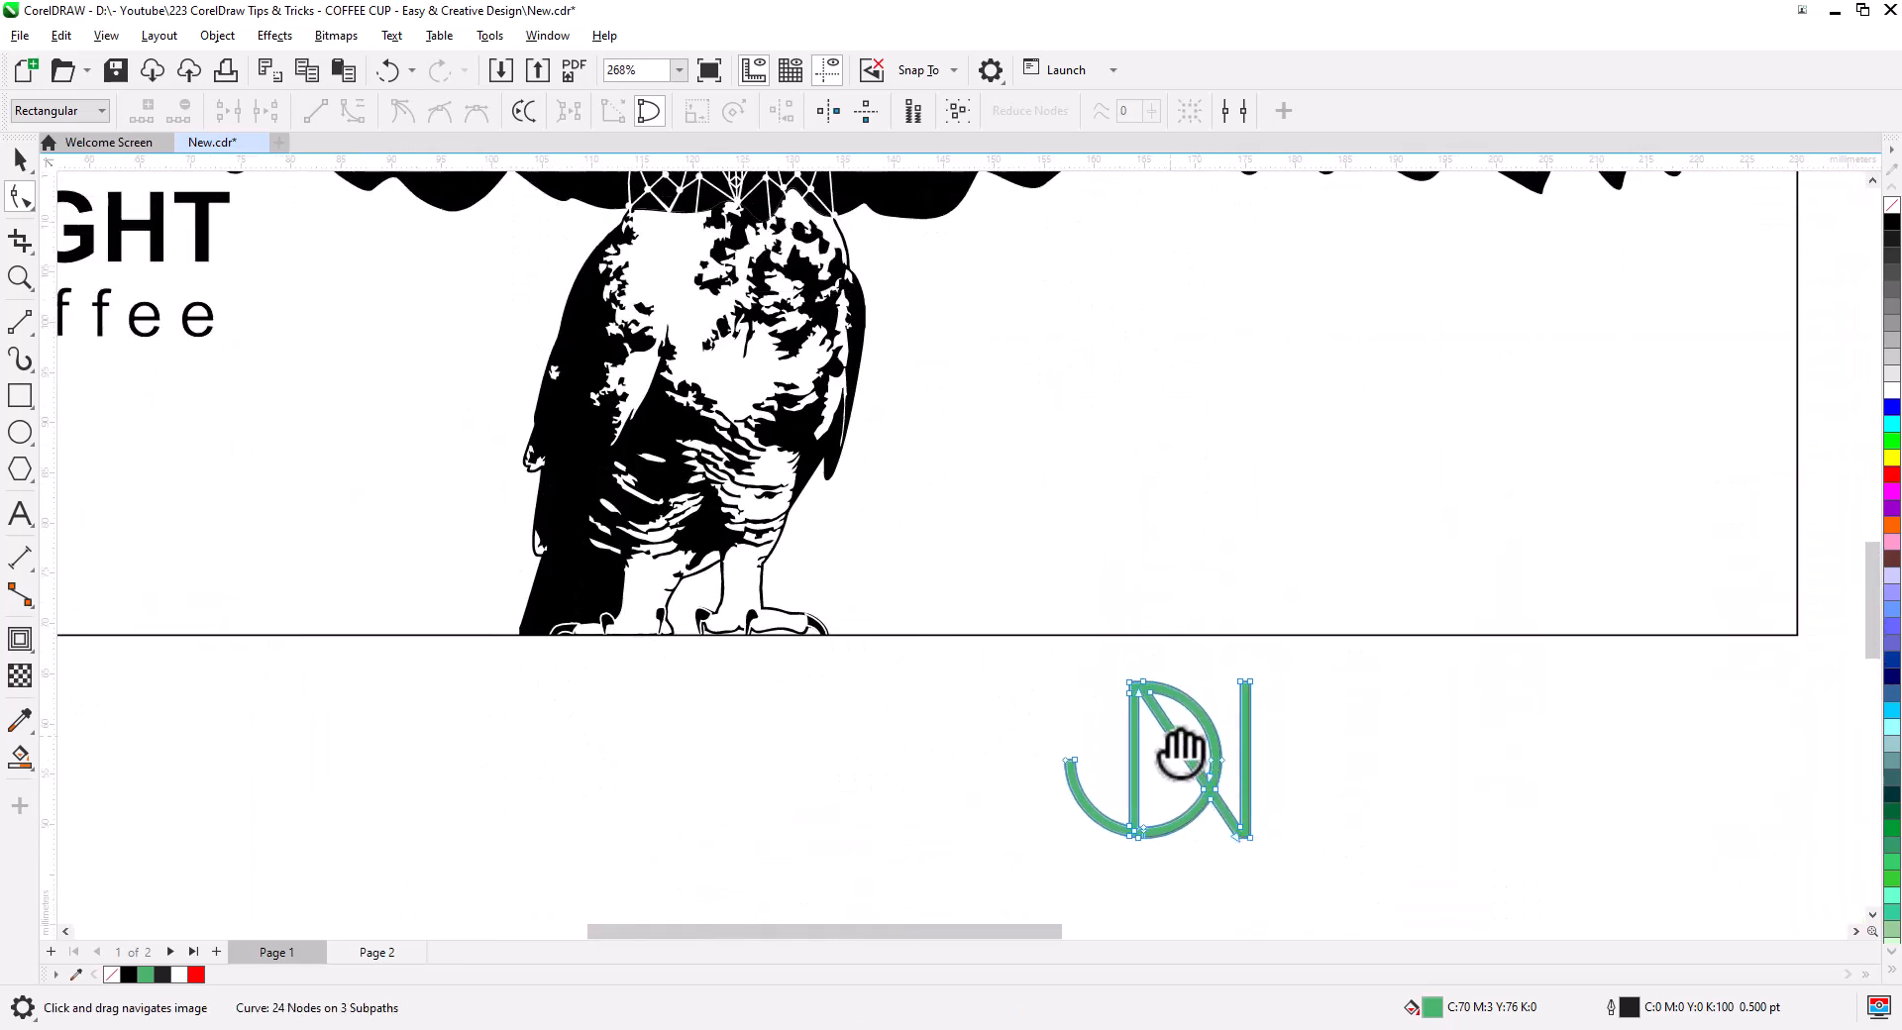
- Move the green monogram up onto the cup wrap page
click(20, 159)
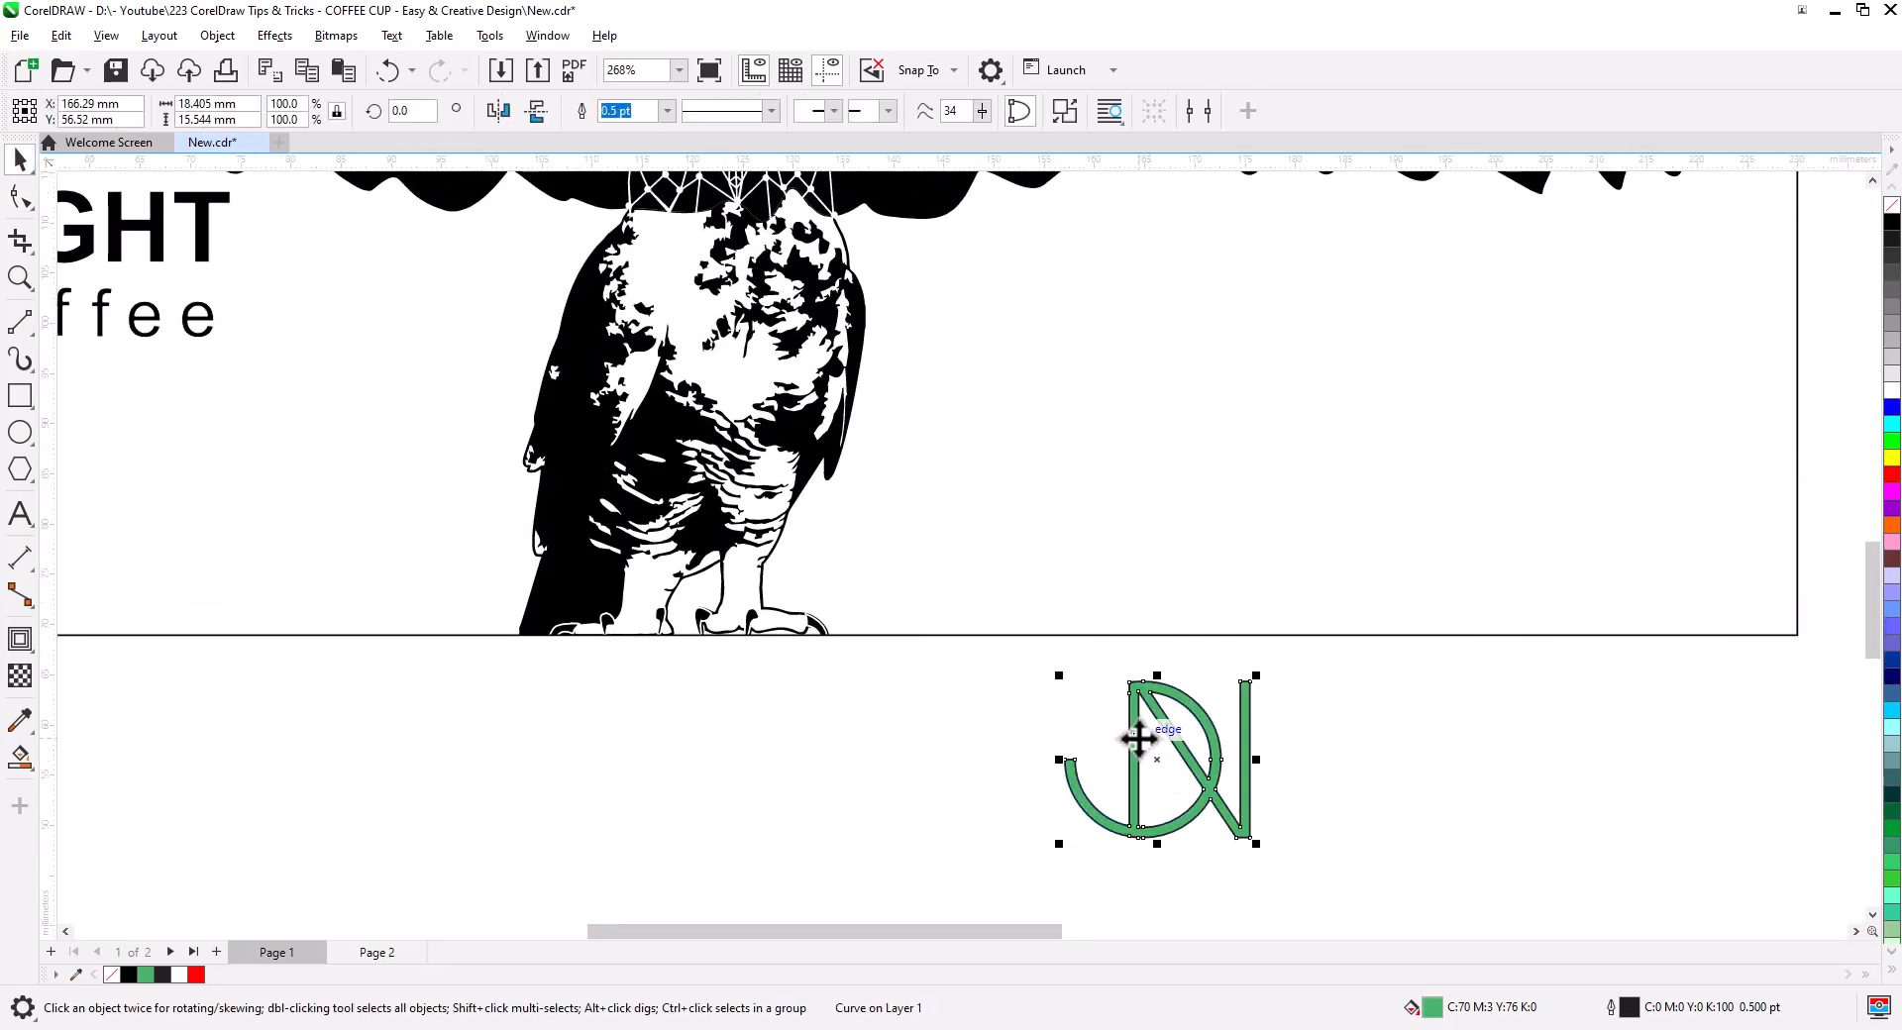
drag(1139, 734, 1159, 348)
scroll(1055, 555, down, 2)
drag(1015, 562, 1180, 692)
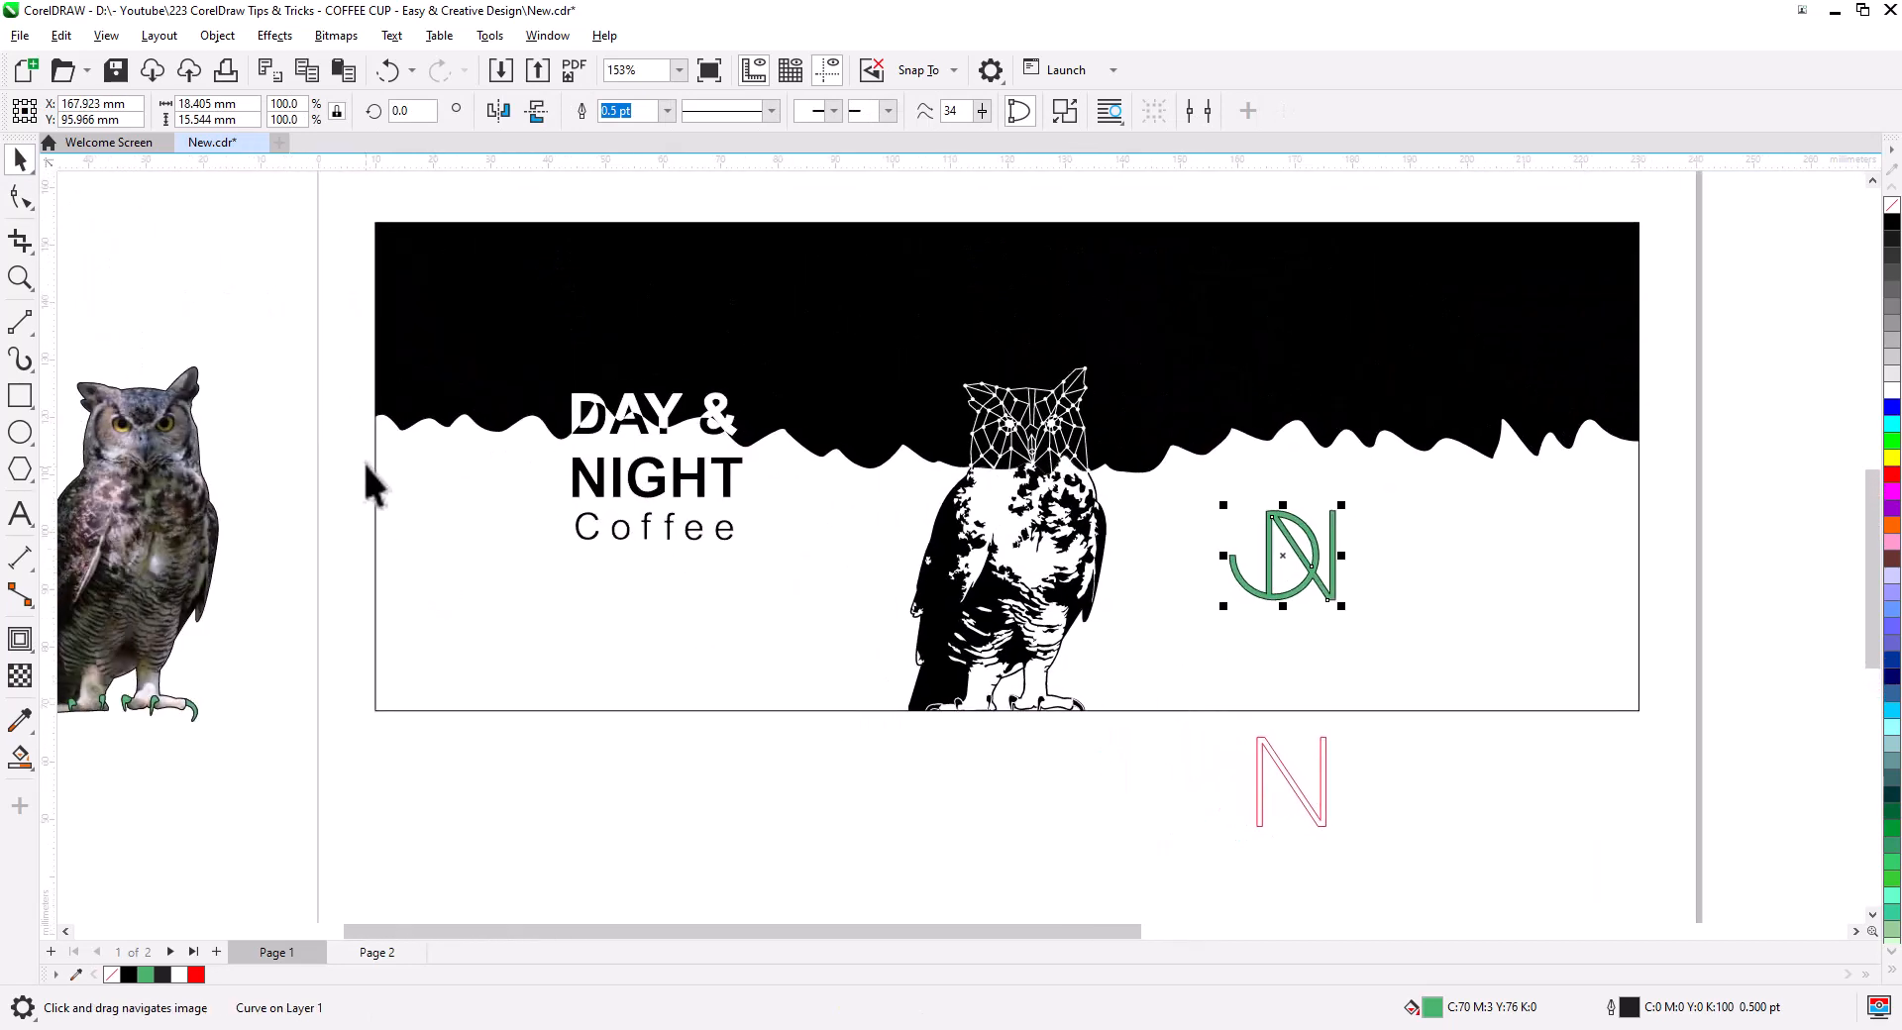
- Copy the DAY & NIGHT Coffee text's 25.68 mm height onto the monogram
mouse_move(306, 342)
mouse_down()
mouse_move(692, 581)
mouse_move(785, 601)
mouse_up()
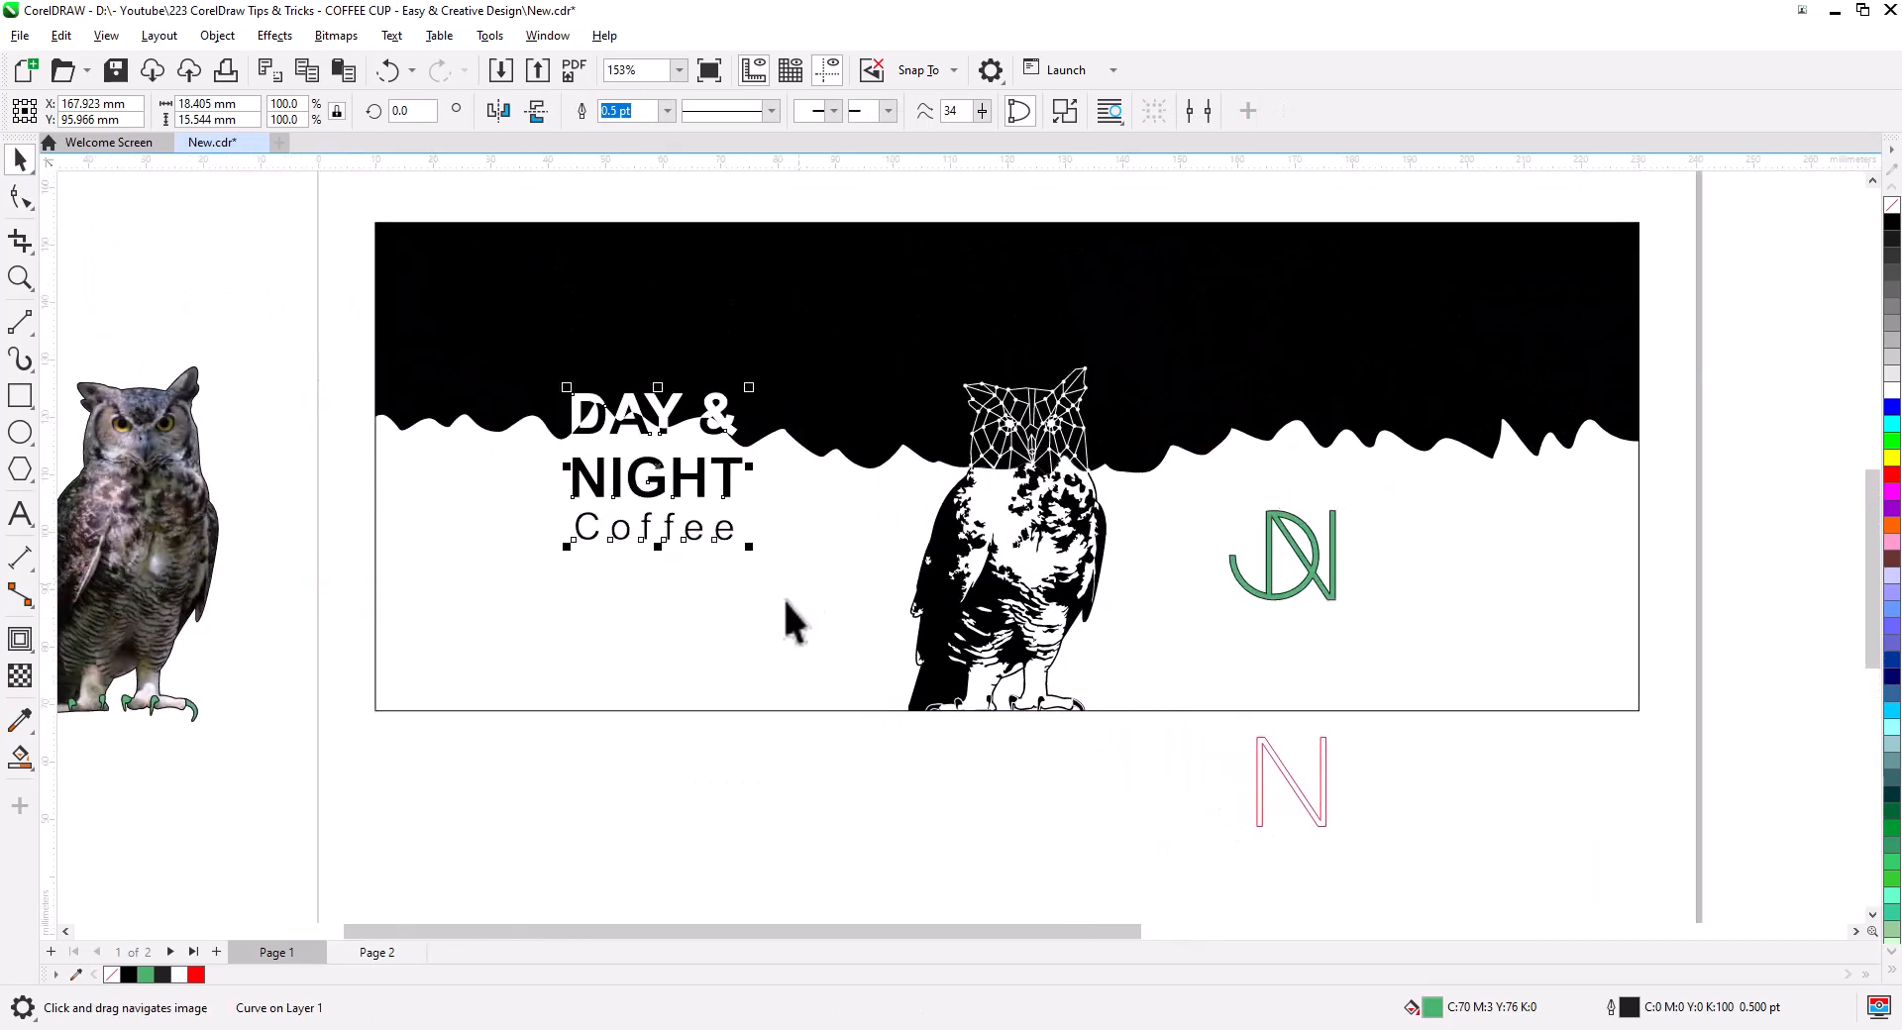
right_click(184, 114)
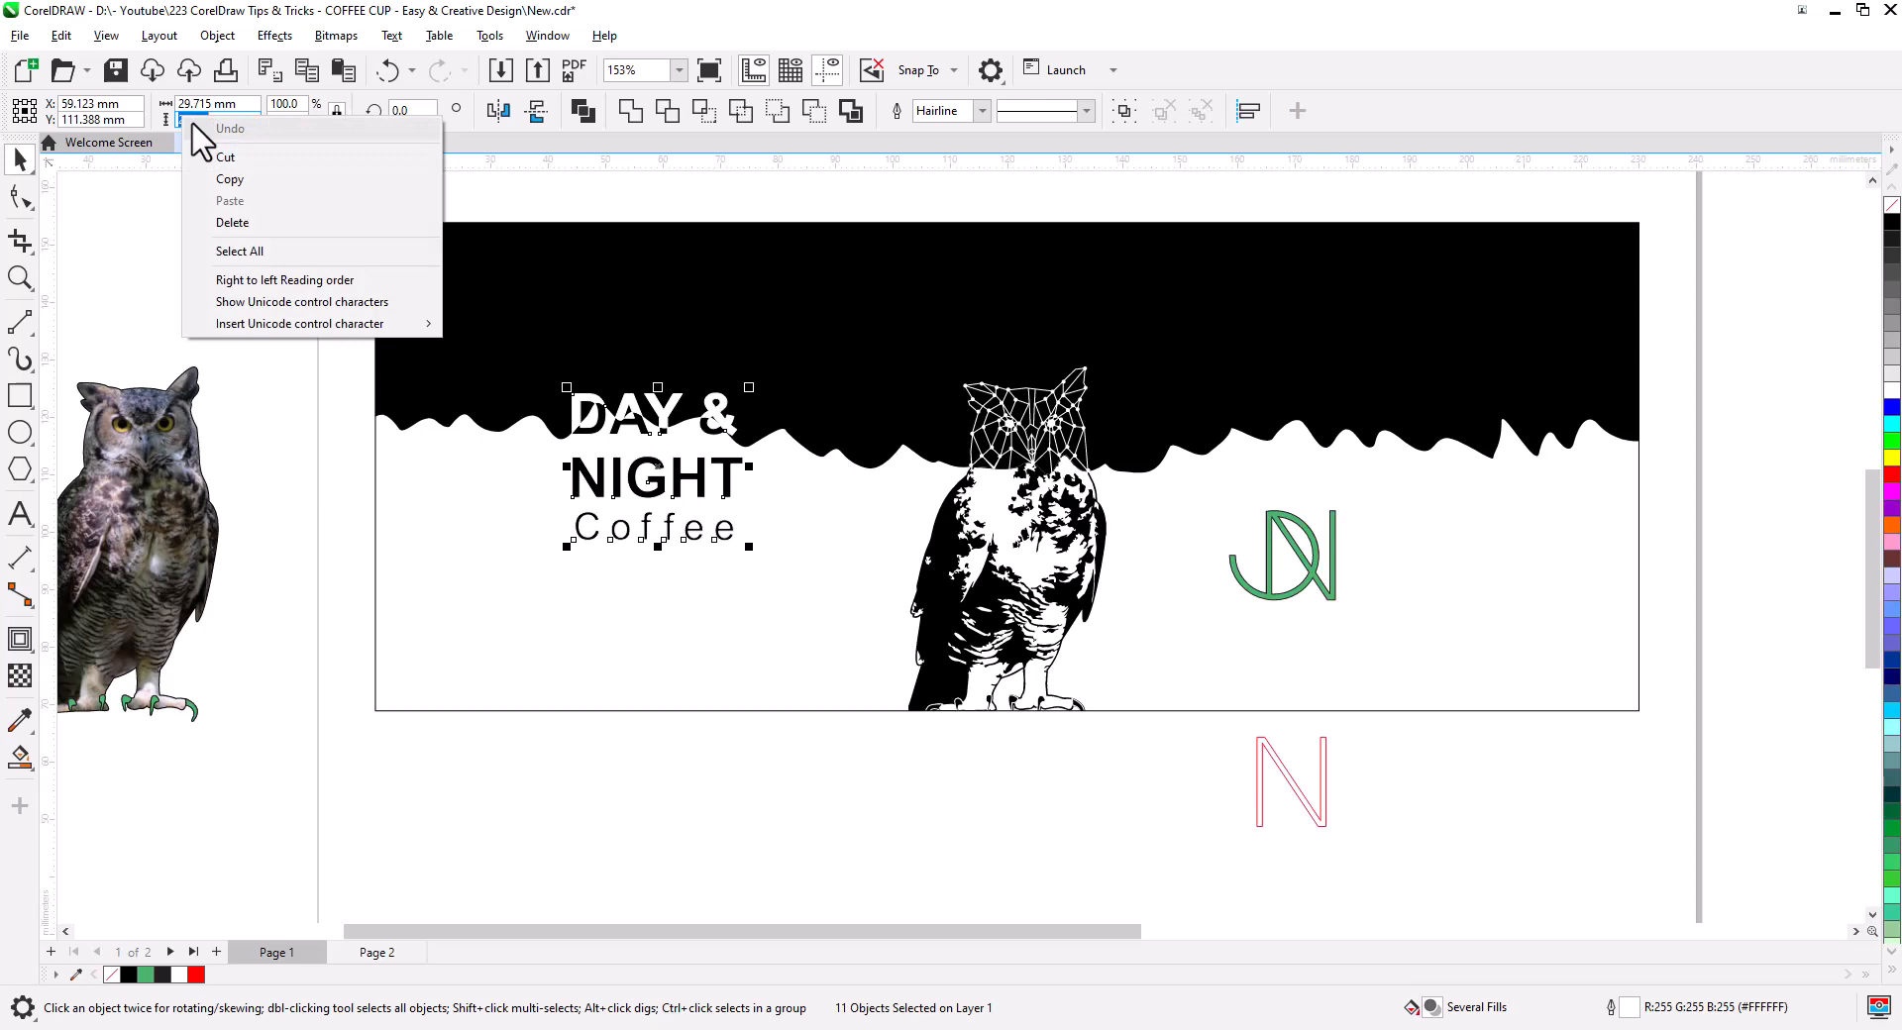
click(244, 176)
click(1304, 561)
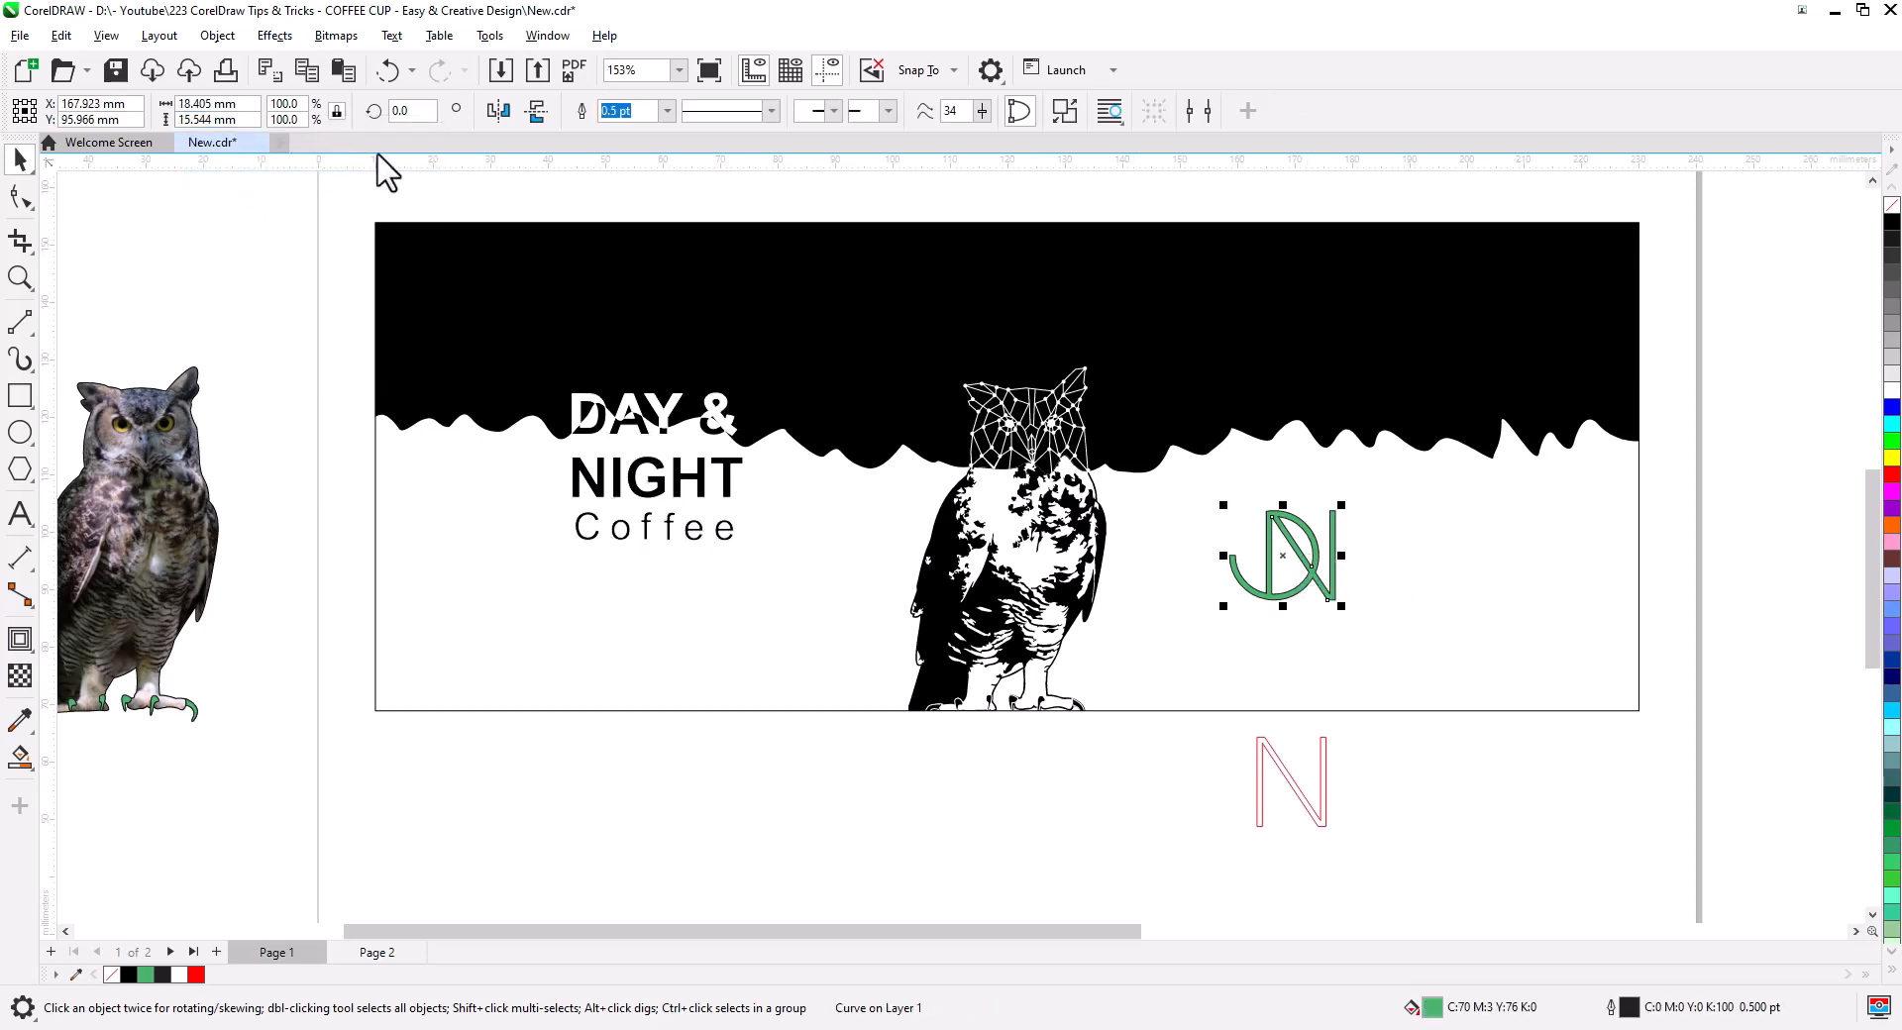
right_click(196, 119)
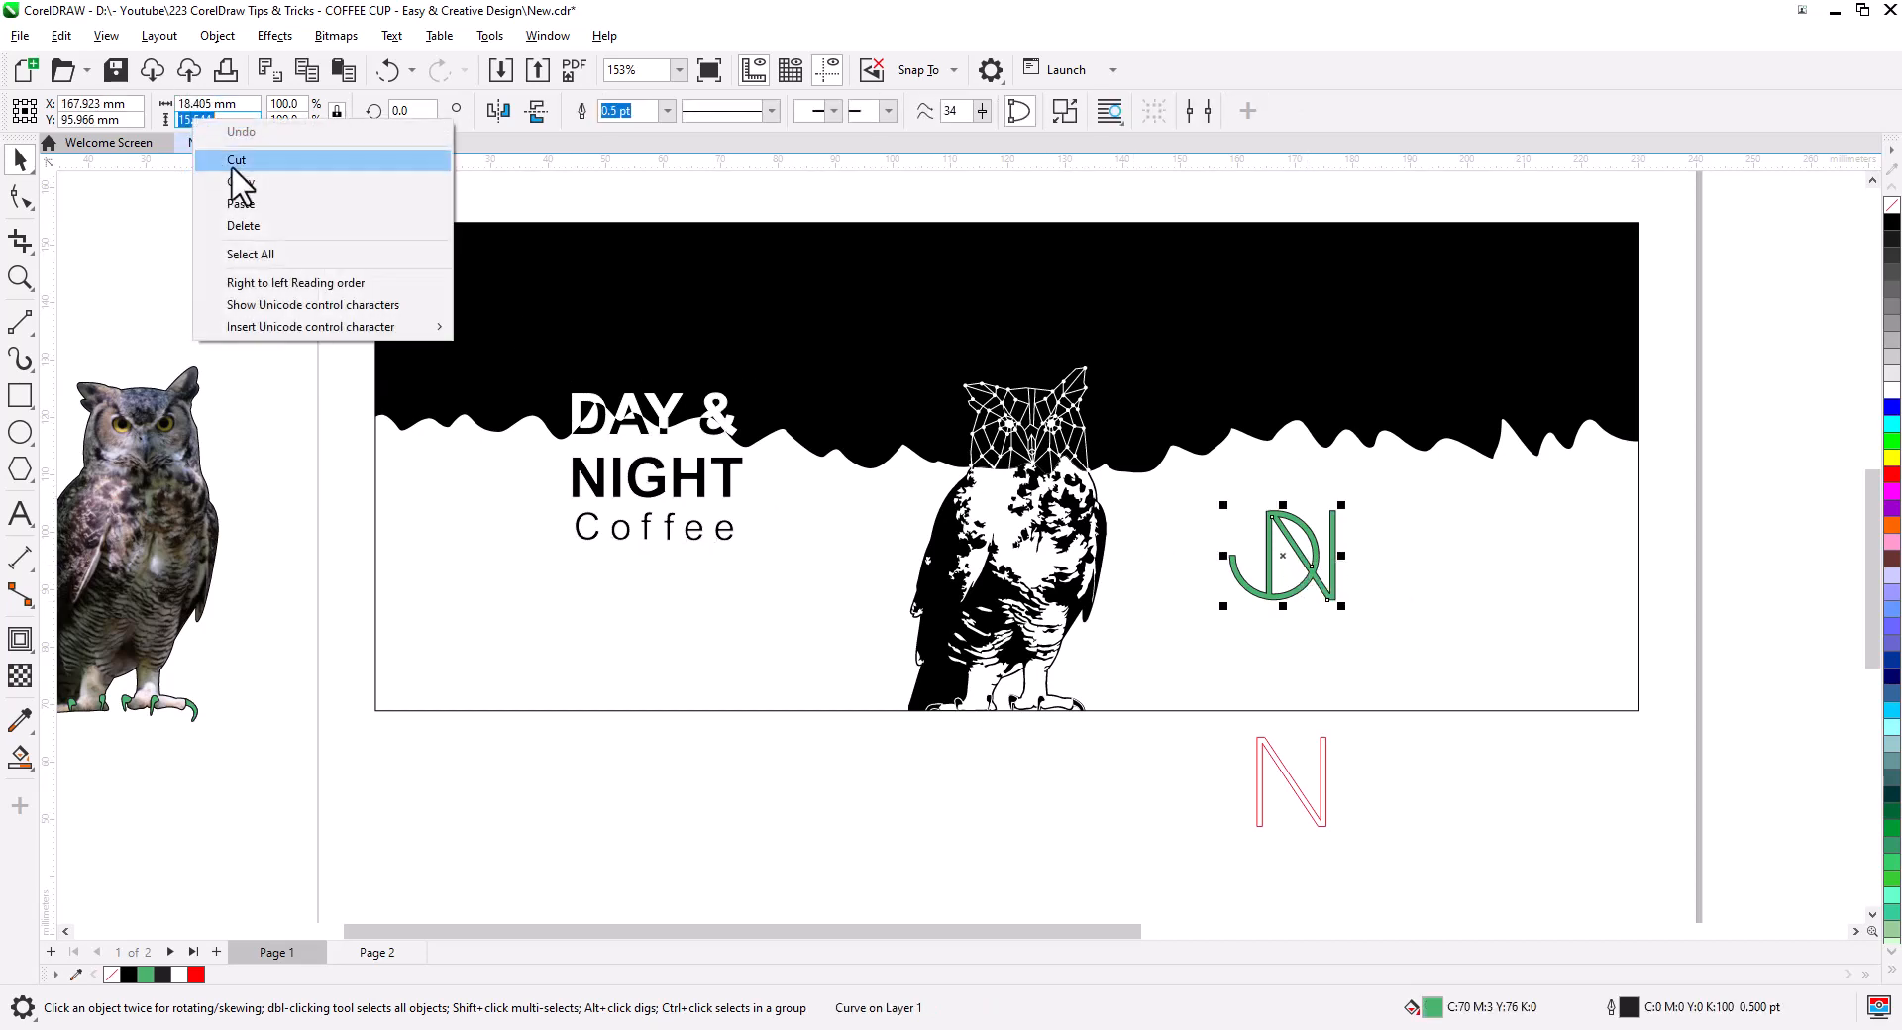
click(262, 208)
key(Return)
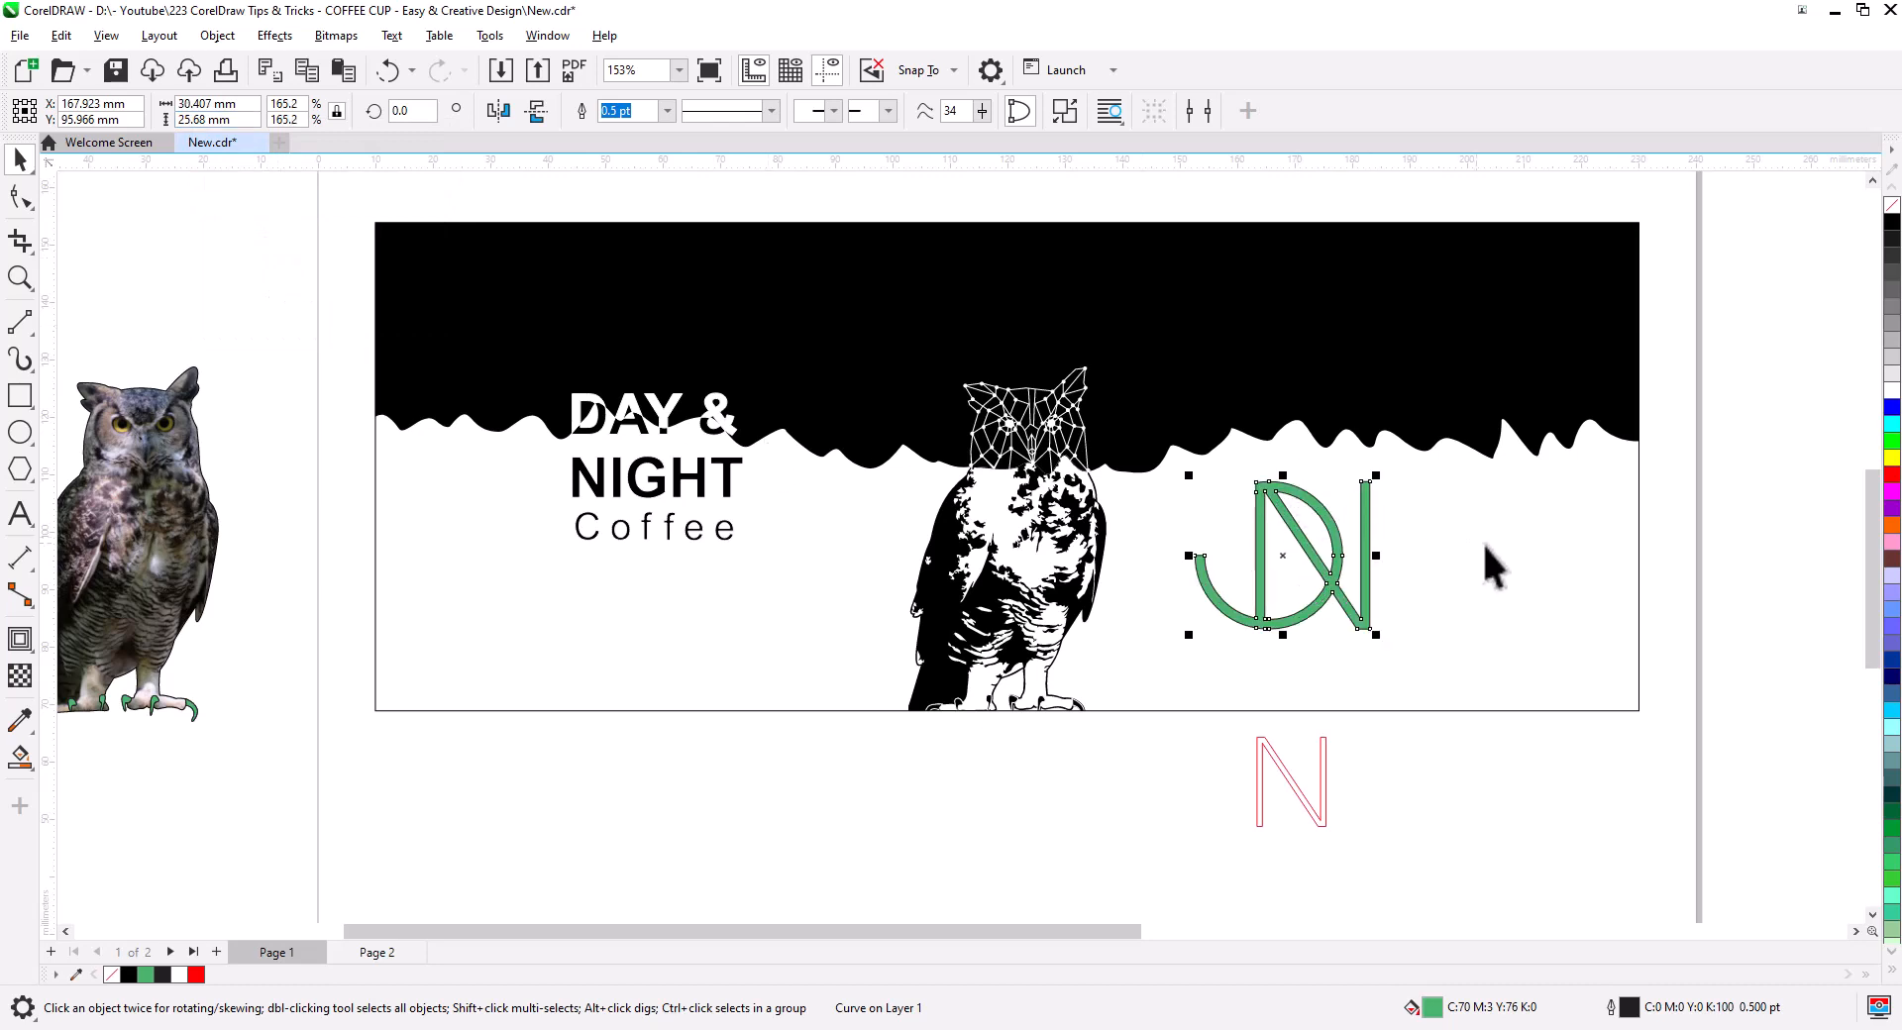
- Centre the monogram vertically on the background and place it right of the owl
click(1577, 485)
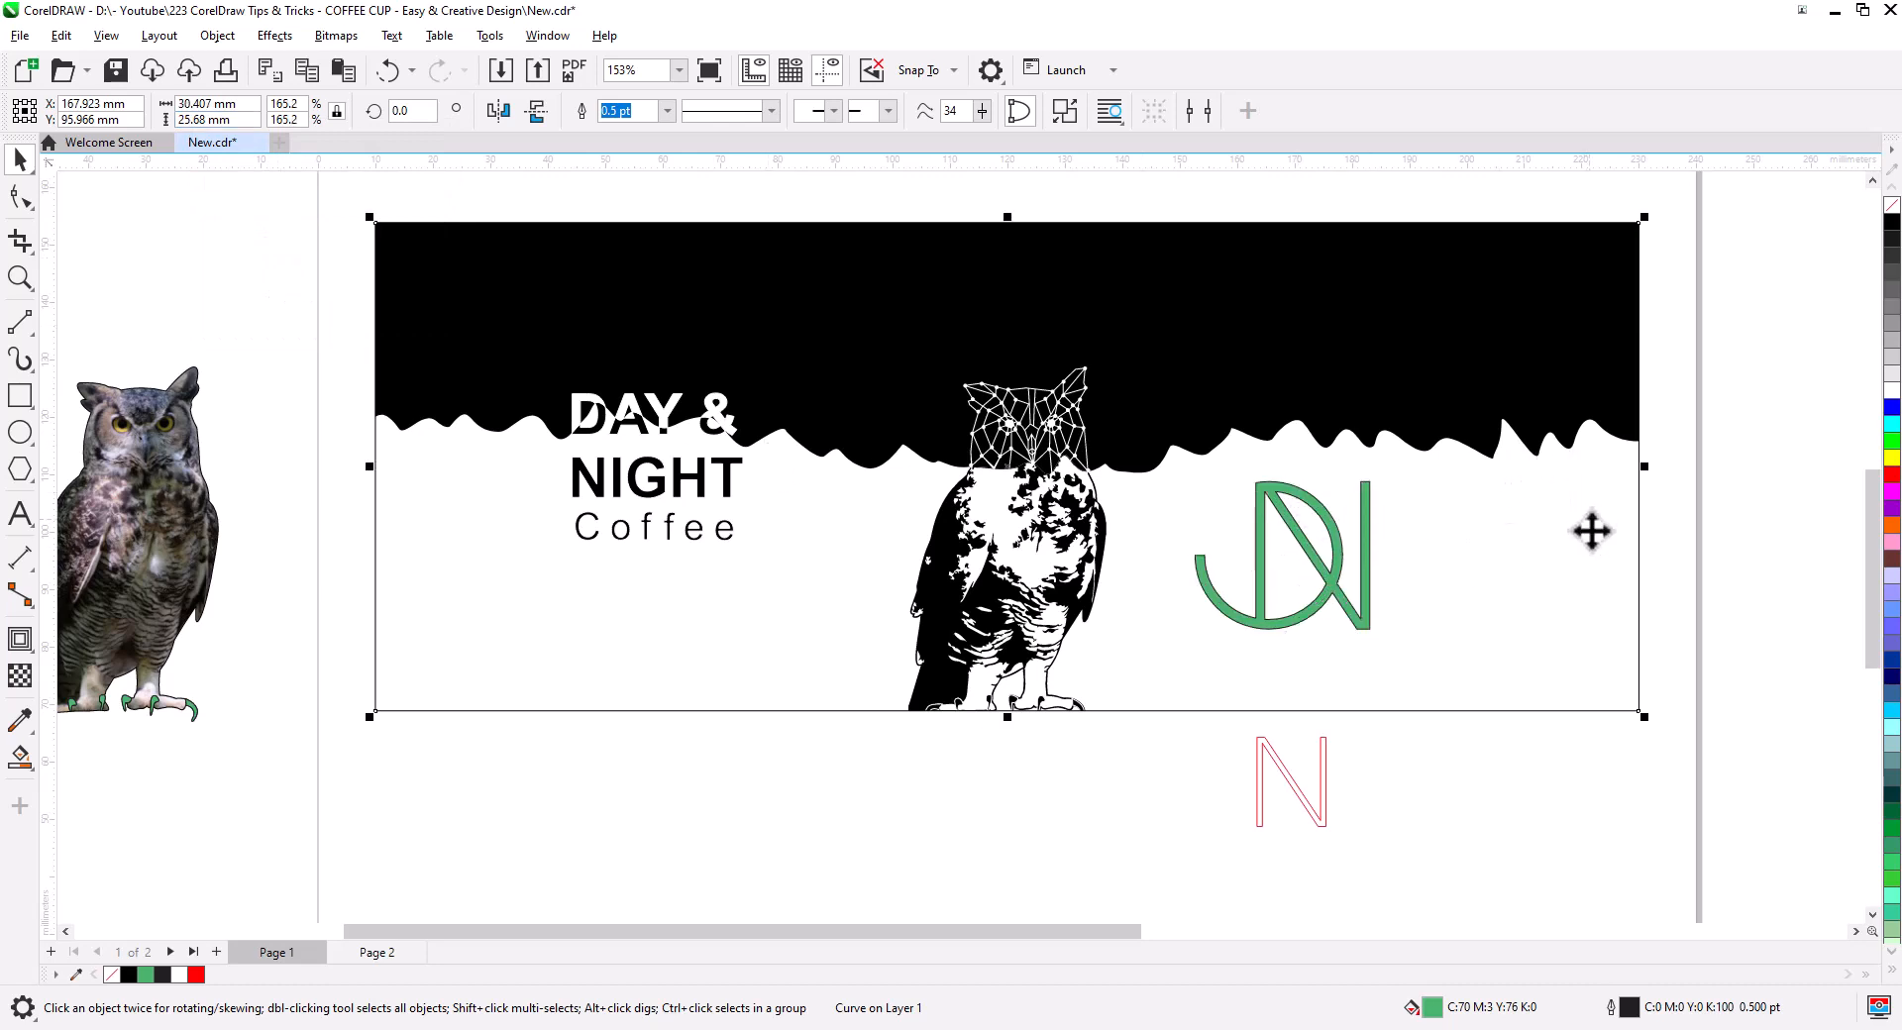
click(1361, 574)
shift+click(1469, 568)
key(e)
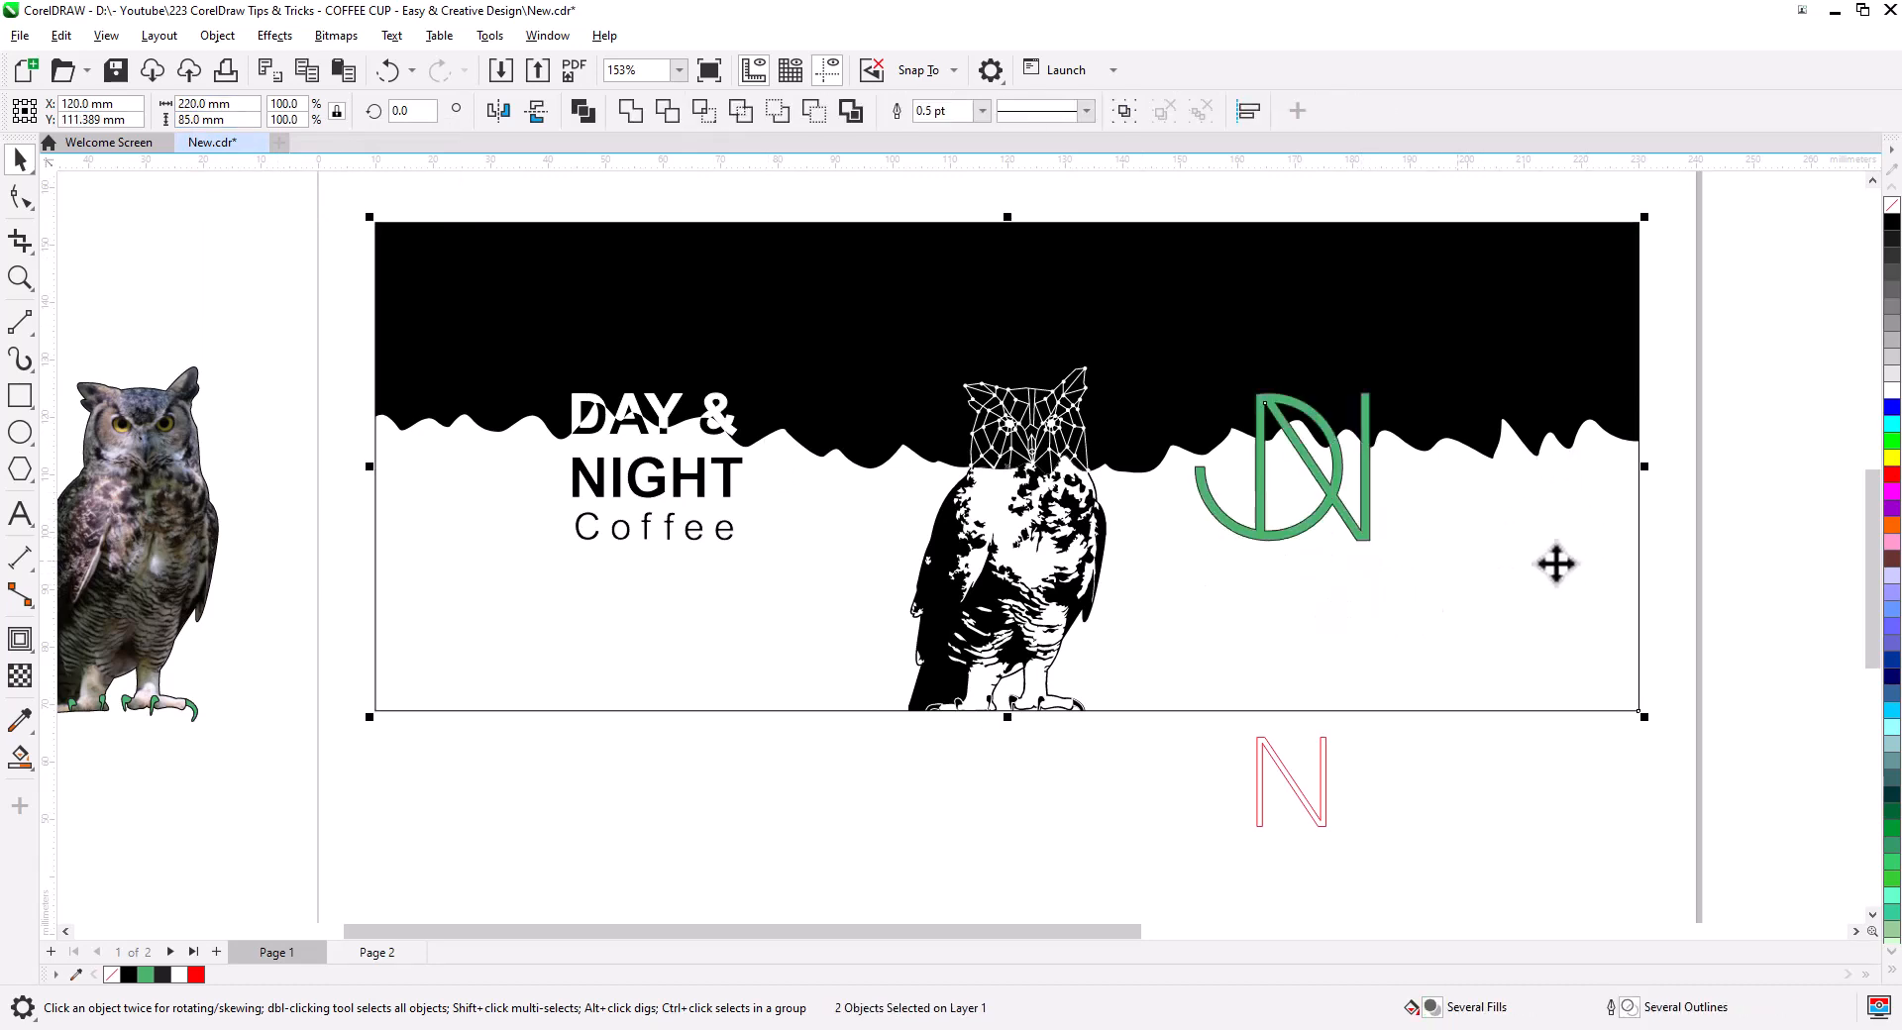
drag(1363, 531, 1453, 533)
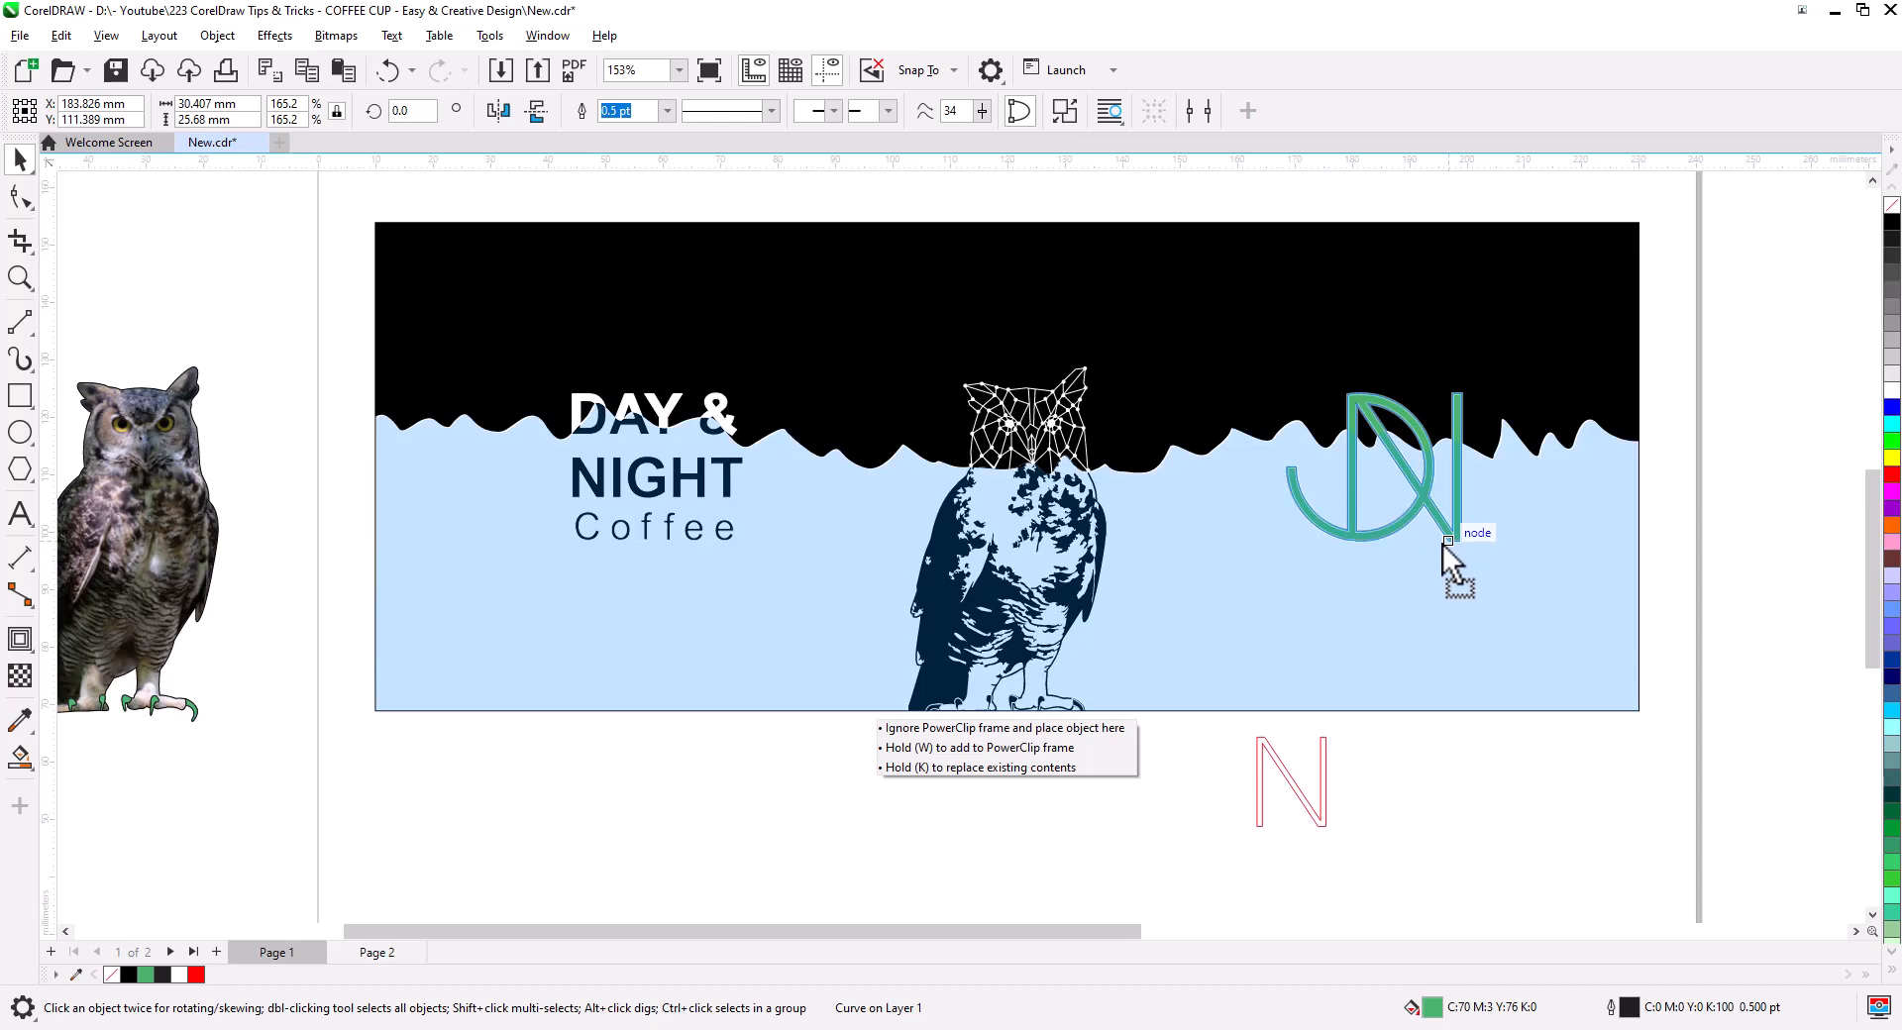
drag(1442, 543, 1451, 540)
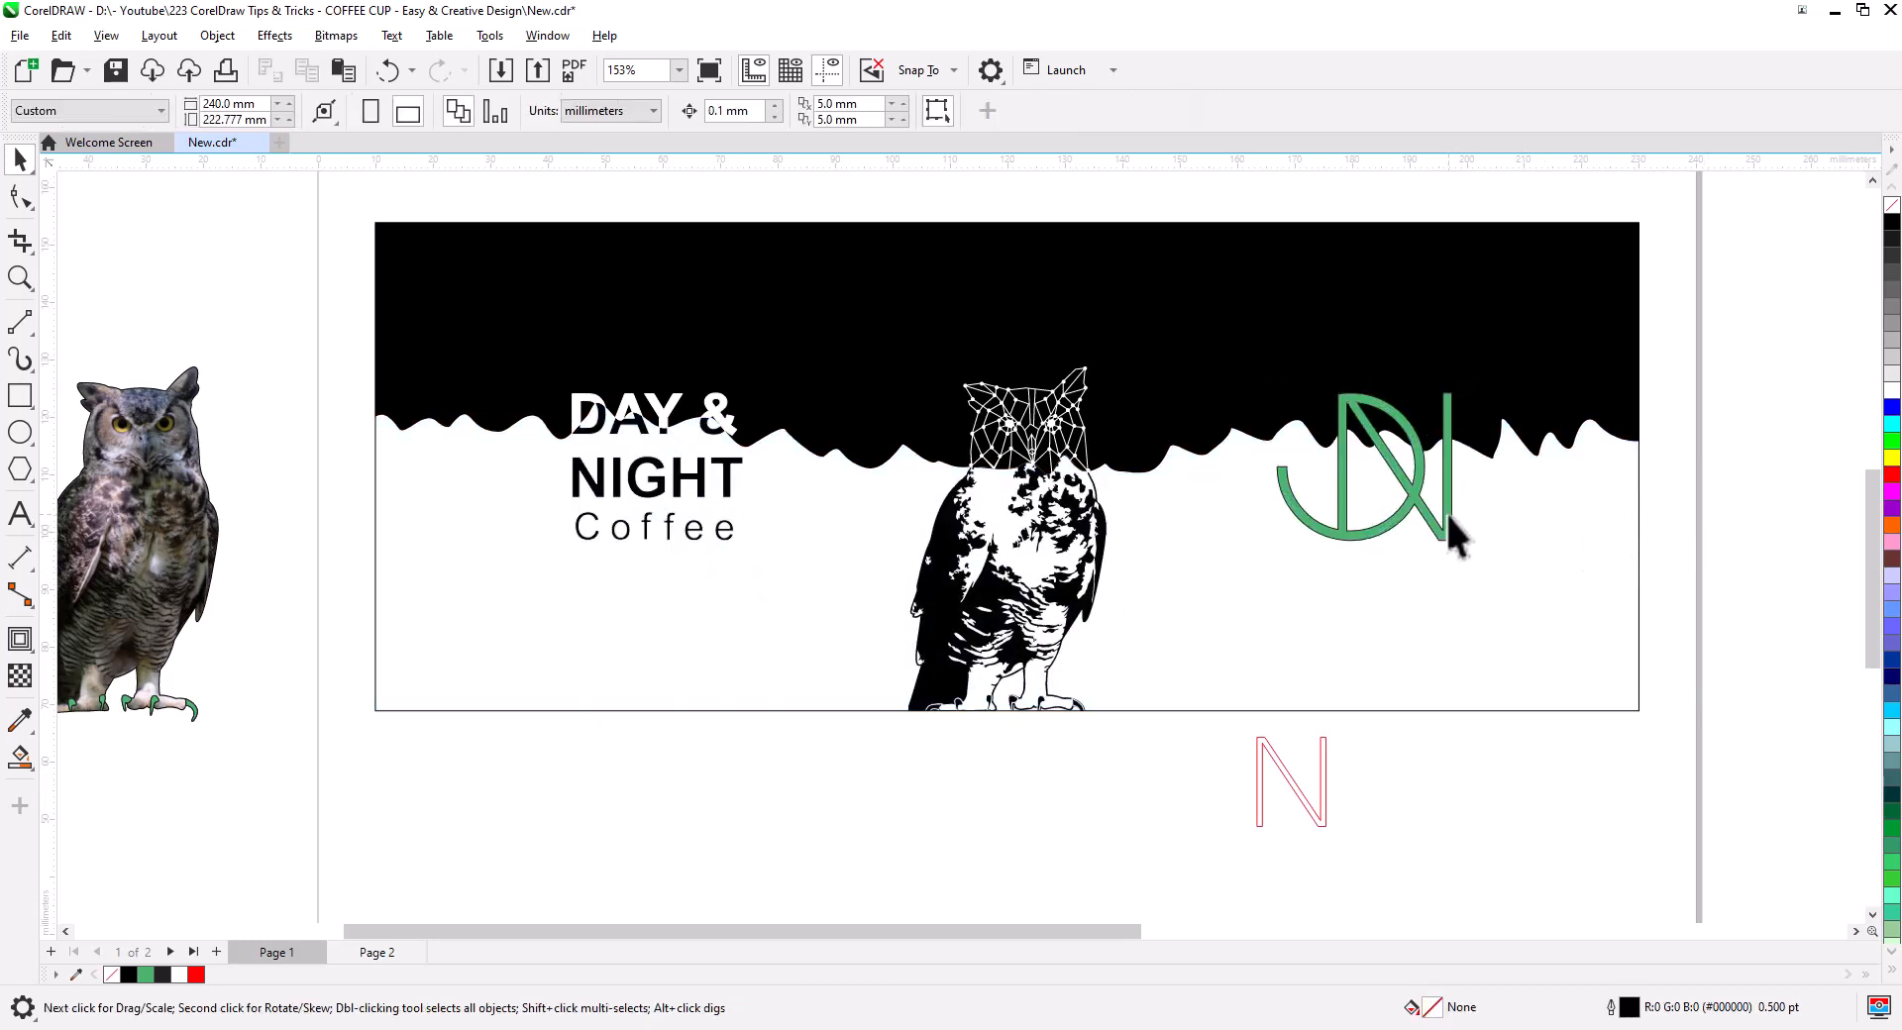
click(1448, 514)
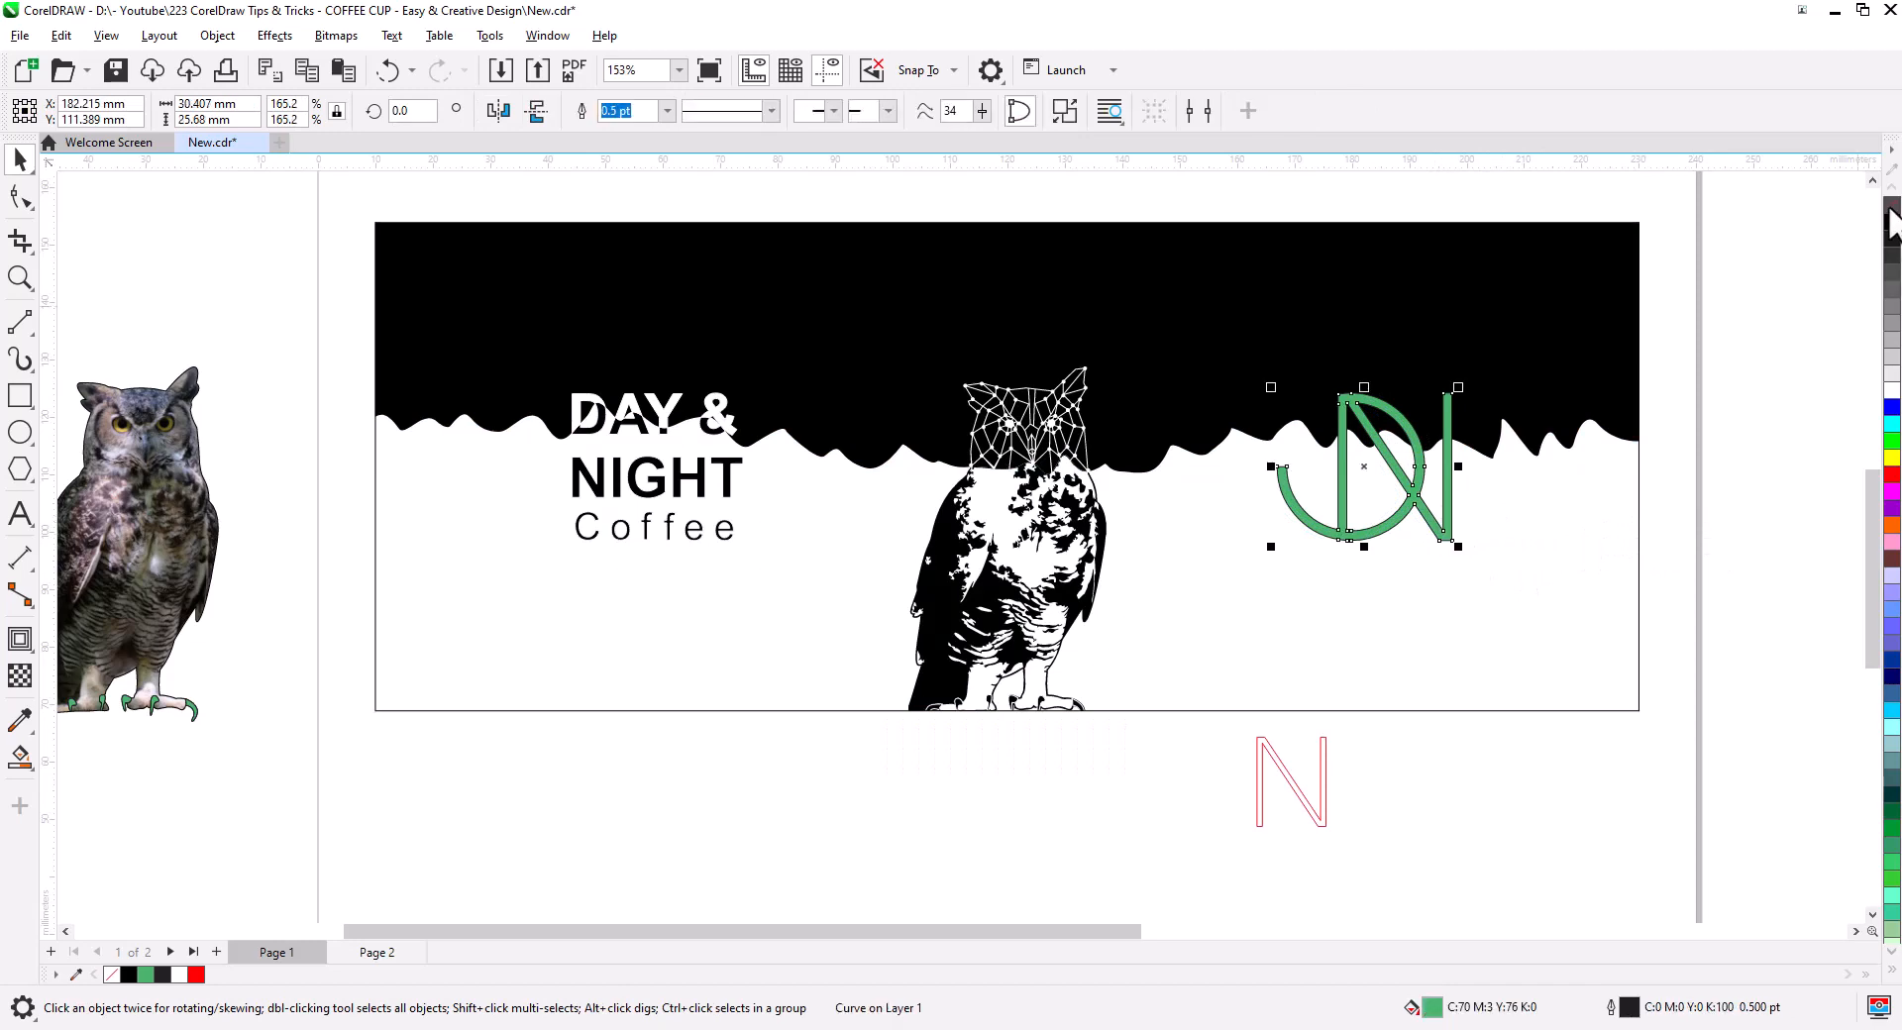
- Remove the monogram's green fill and give it a red outline
click(1891, 206)
right_click(1893, 475)
scroll(1426, 426, up, 3)
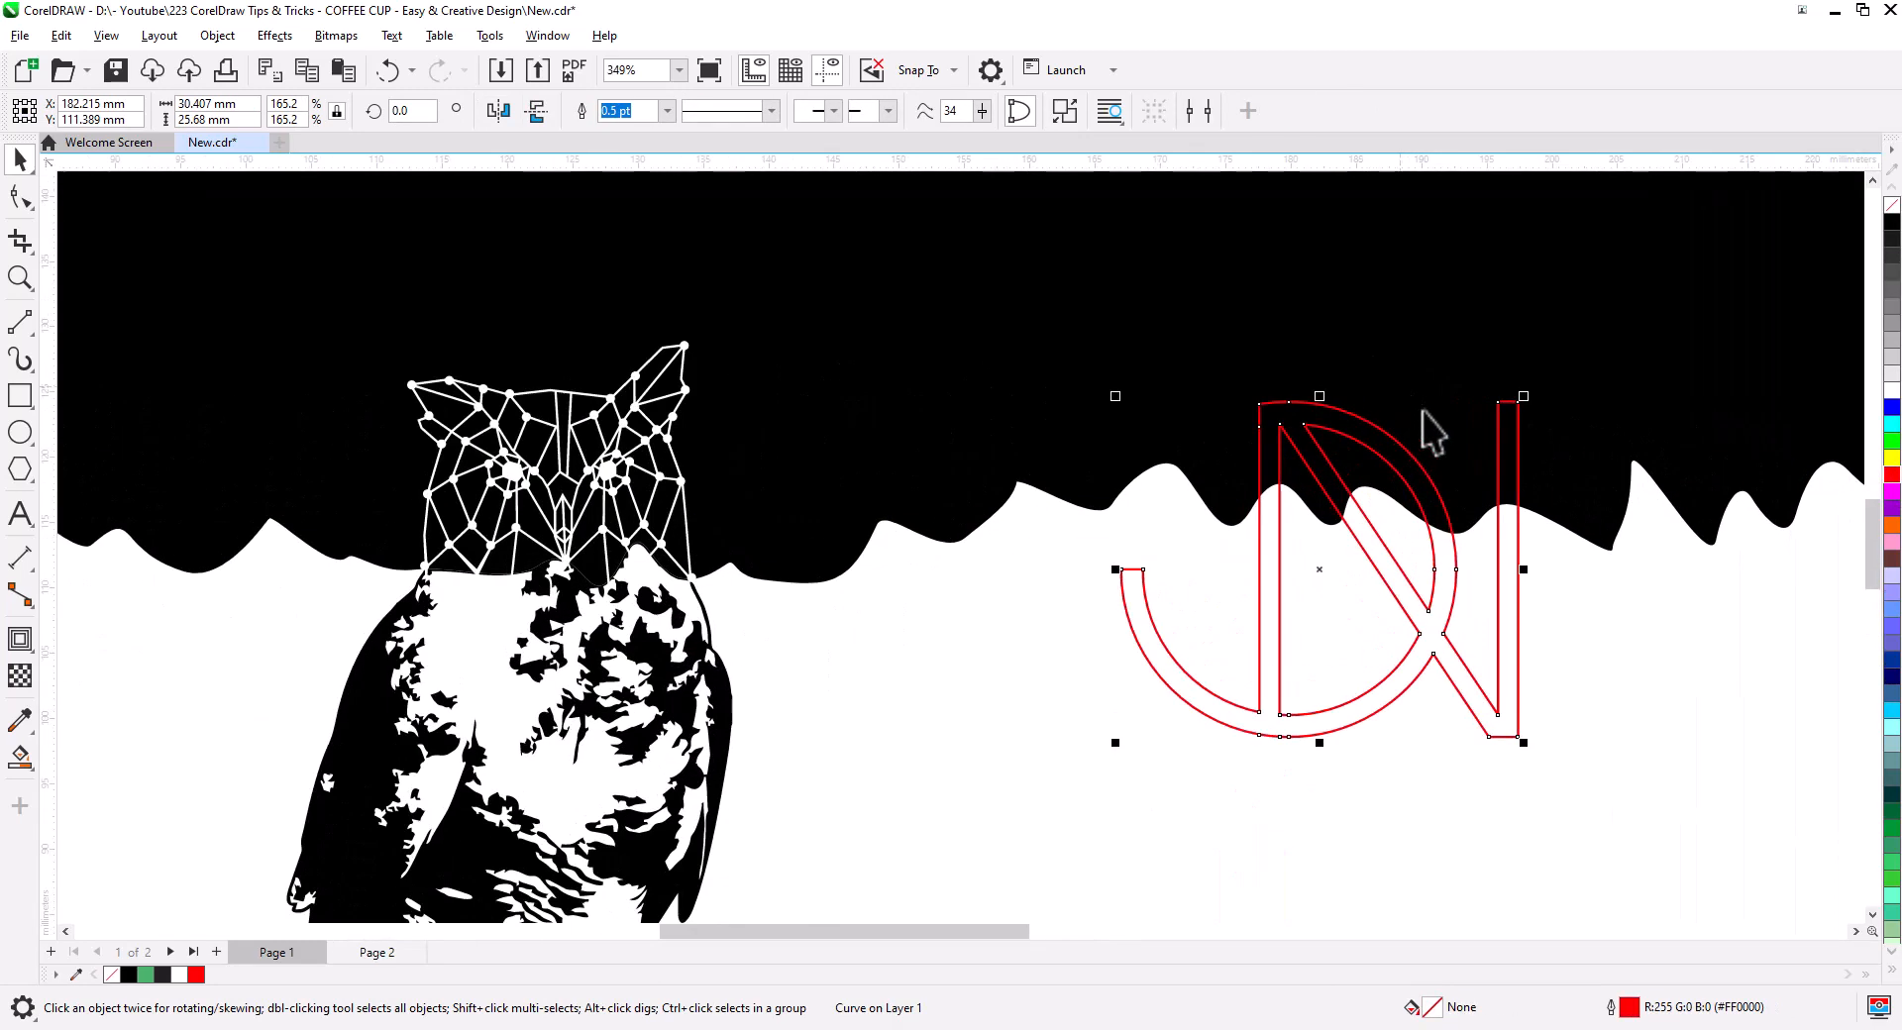
scroll(1423, 411, up, 1)
drag(1432, 446, 1149, 403)
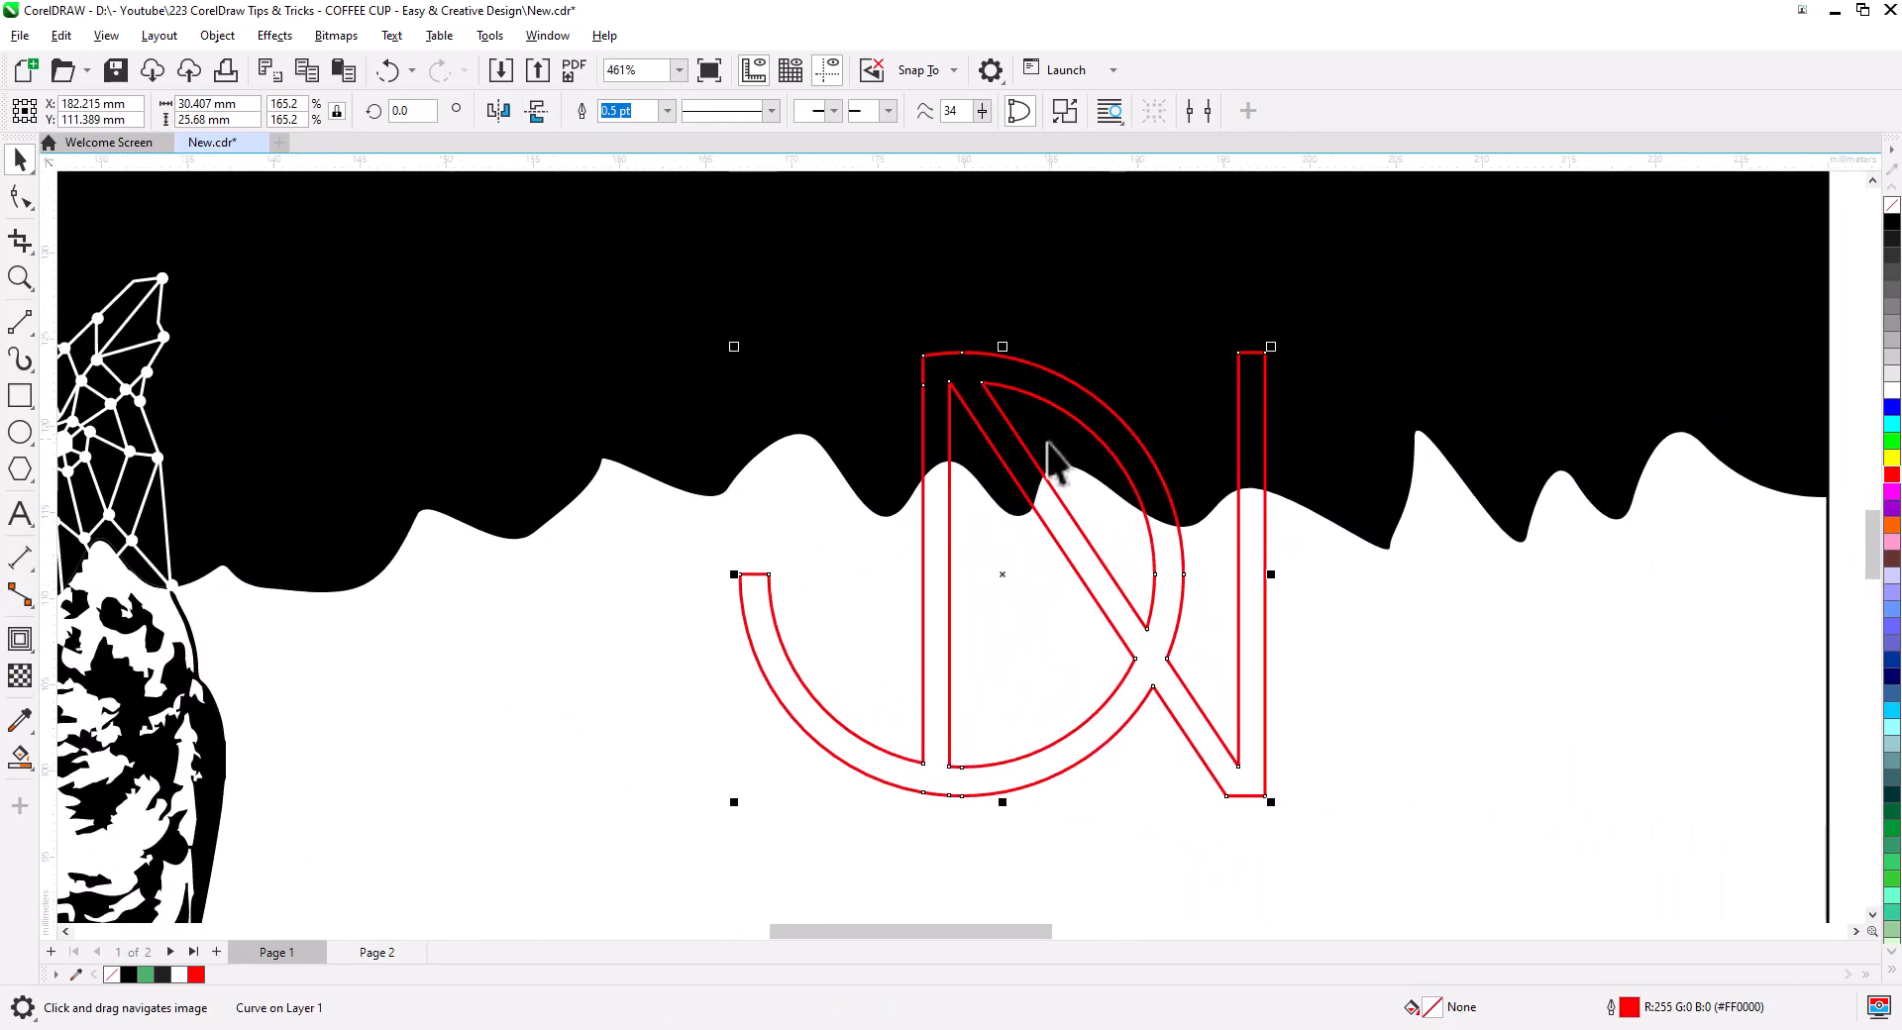
- Smart Fill the upper monogram parts white and fill the lower curve black
click(20, 764)
click(159, 794)
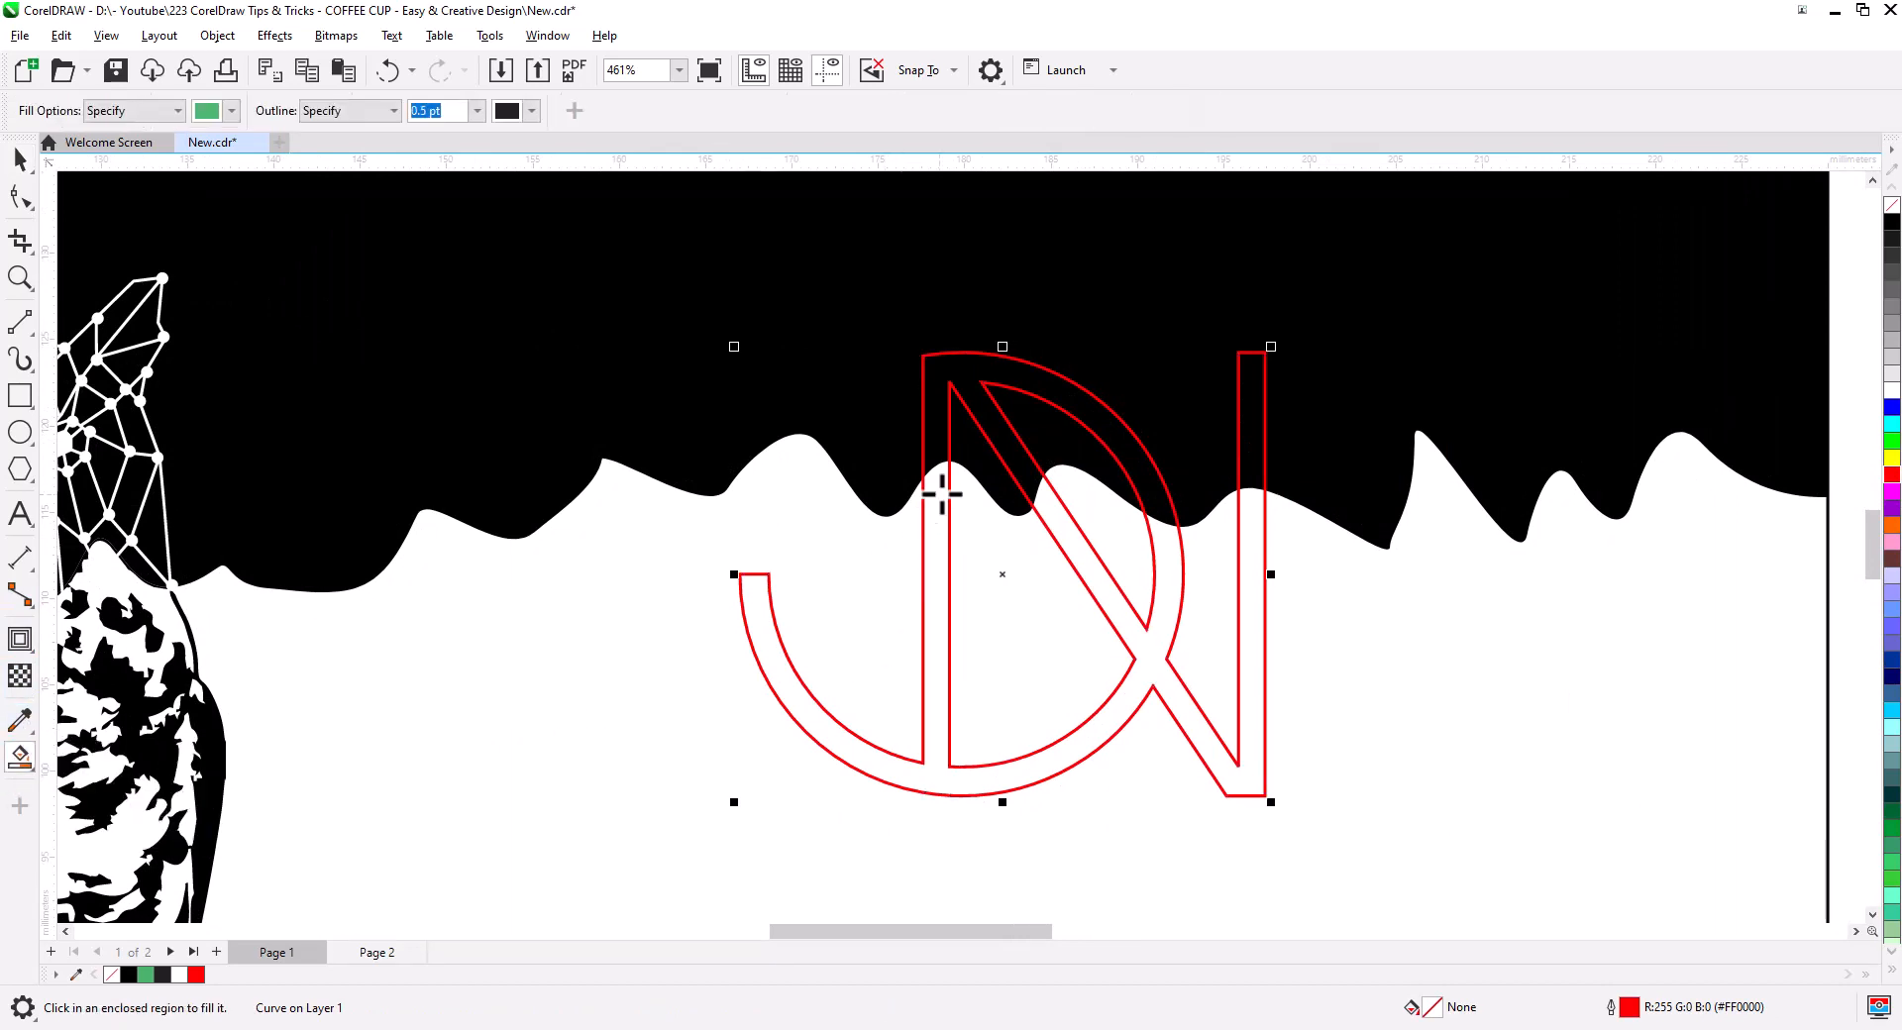
click(1001, 442)
click(1251, 436)
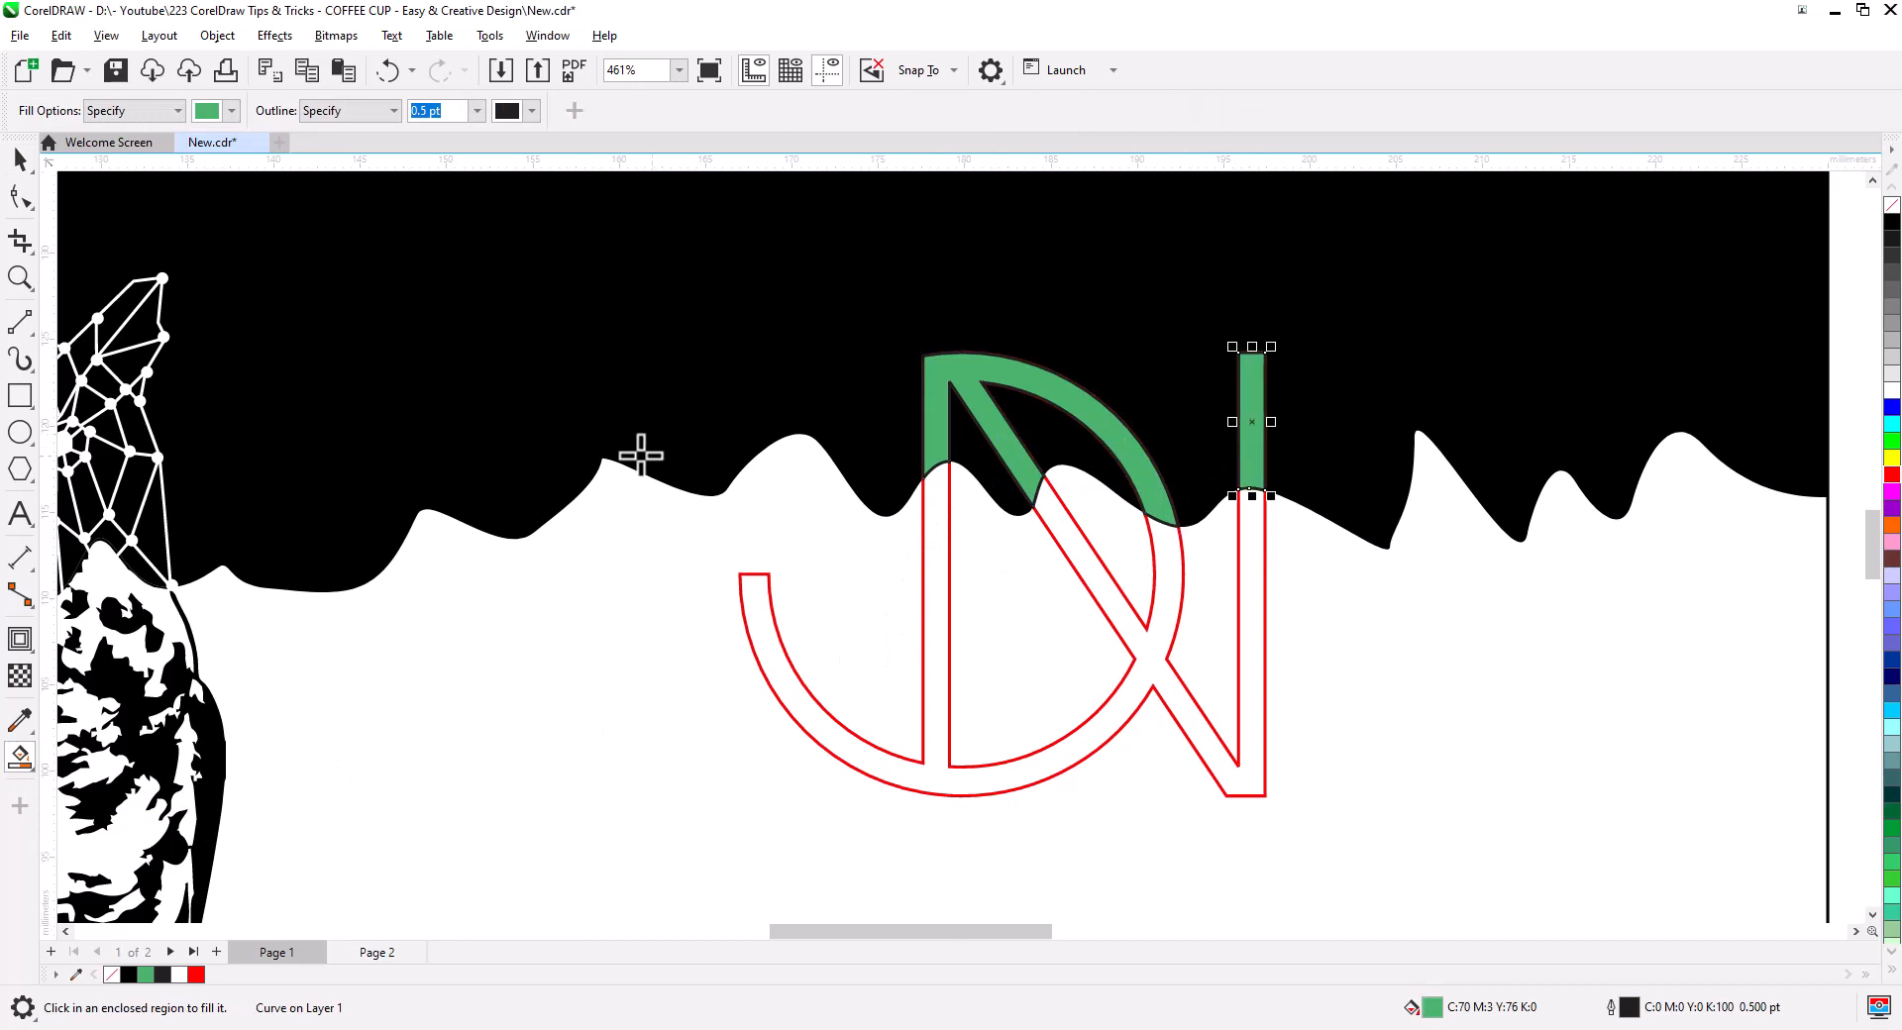
click(20, 159)
shift+click(936, 384)
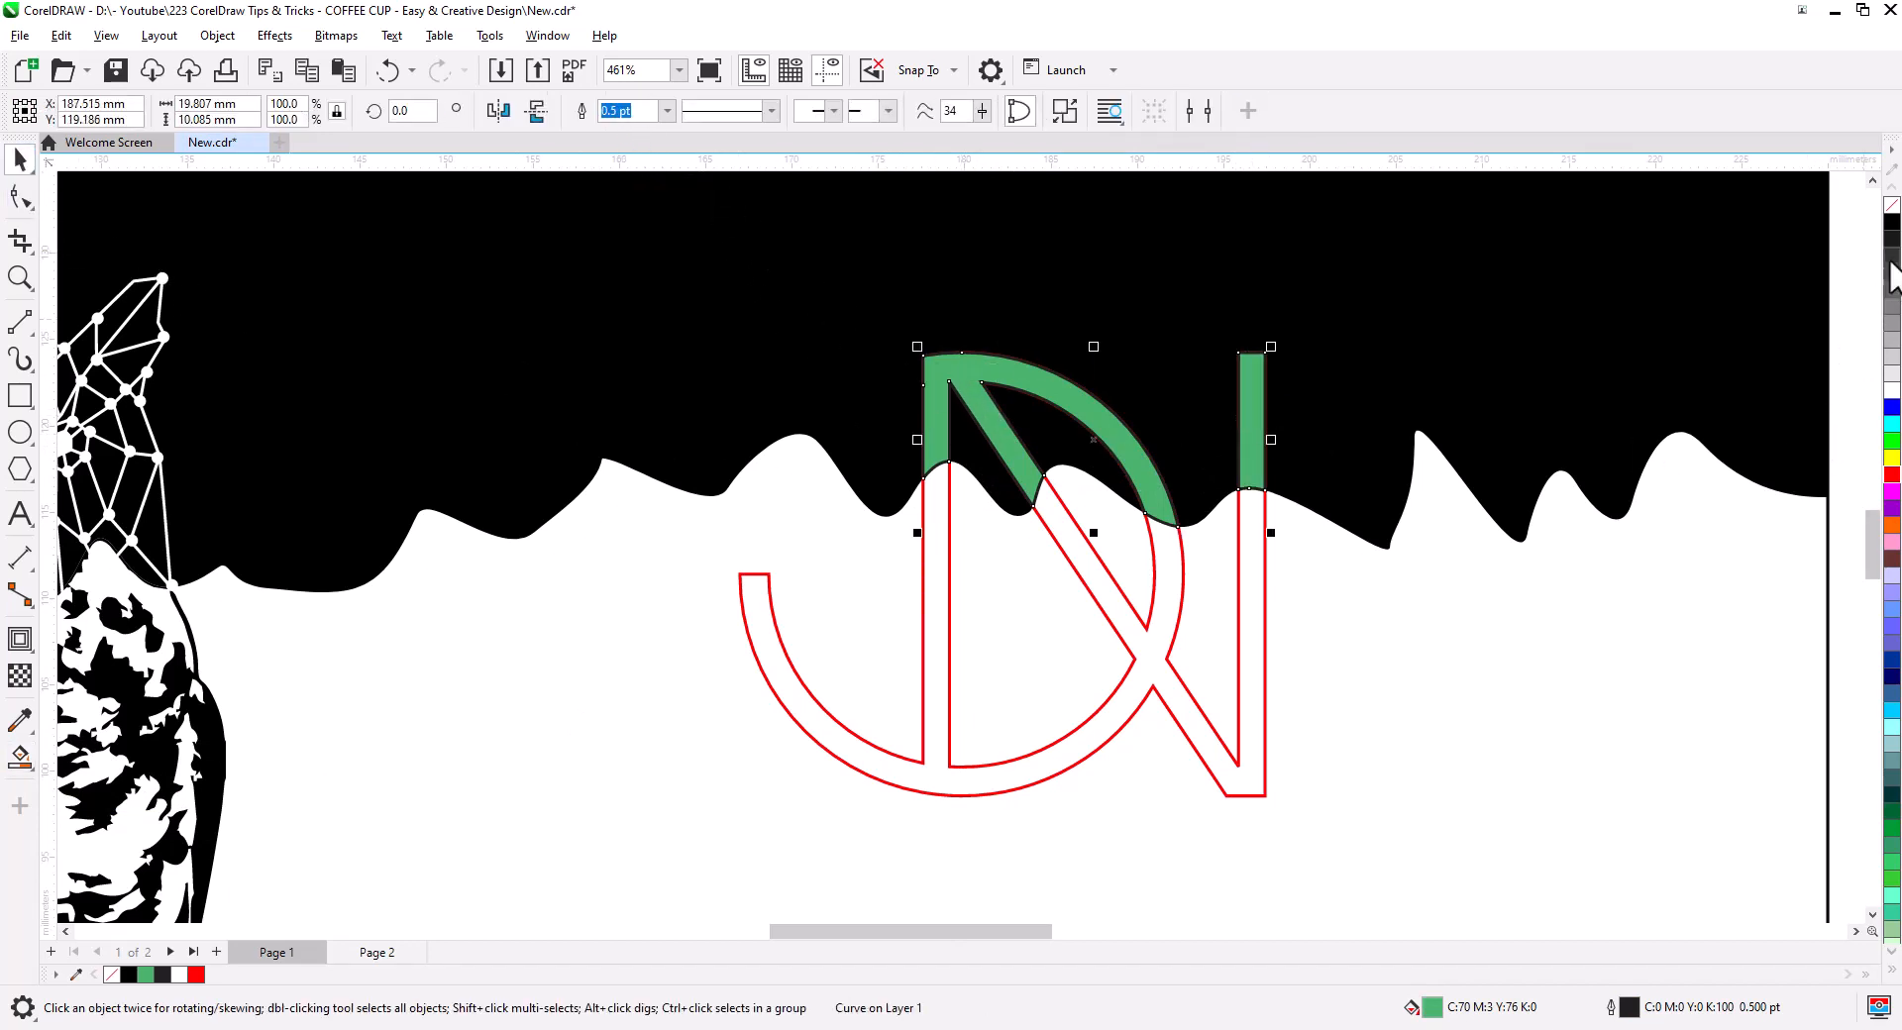
click(1892, 391)
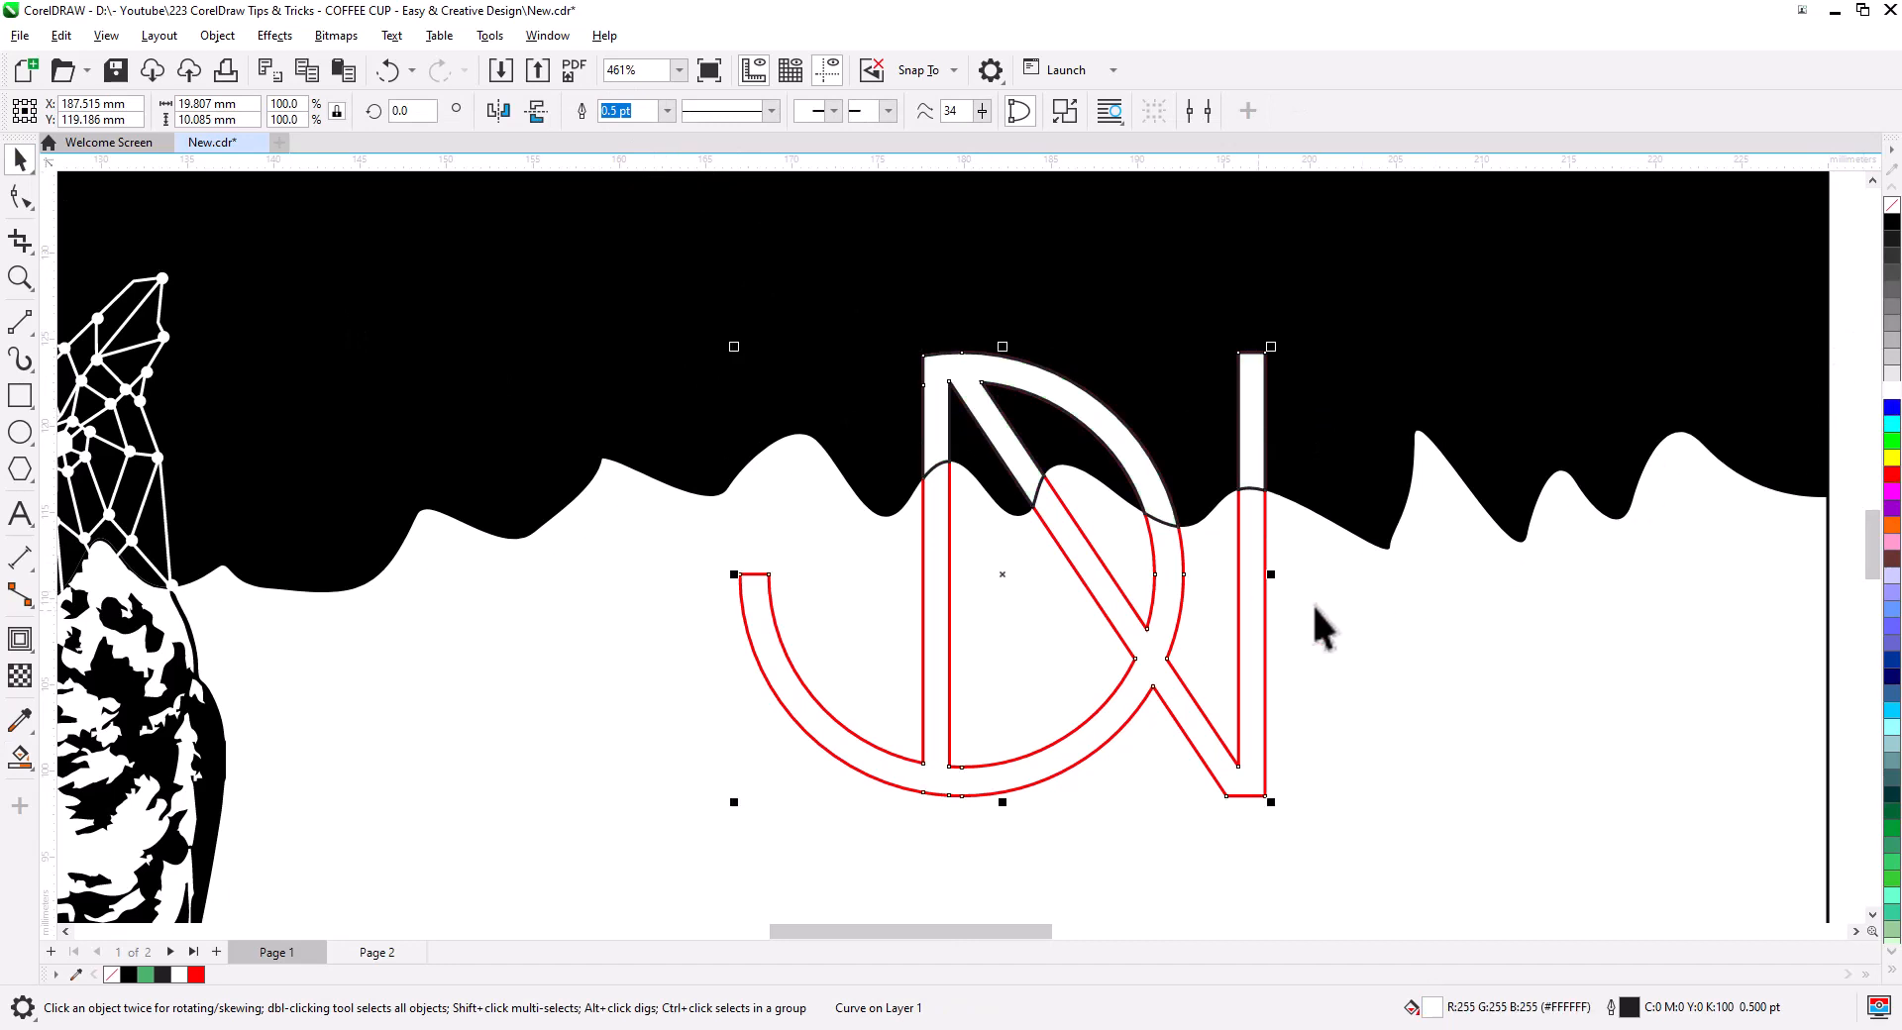
click(1891, 223)
- Remove the monogram outlines and delete the leftover red N
scroll(1507, 692, down, 4)
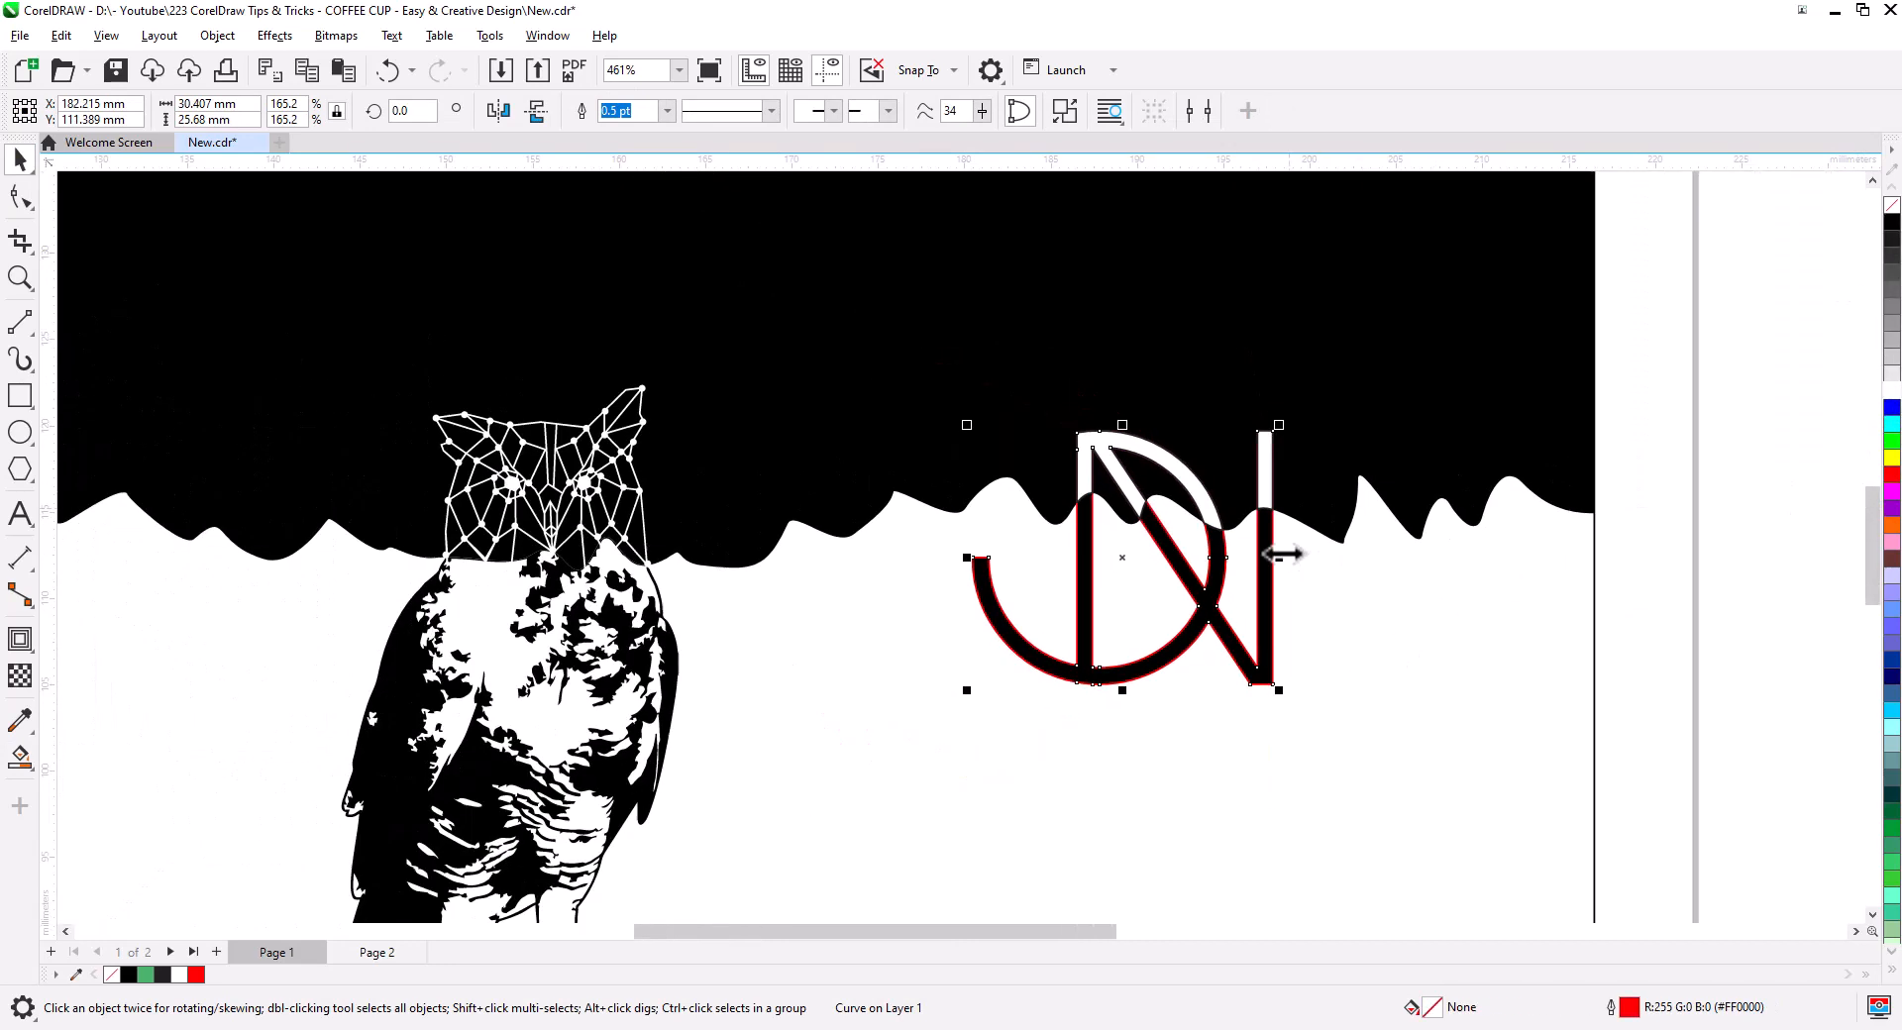
drag(1067, 510, 1070, 510)
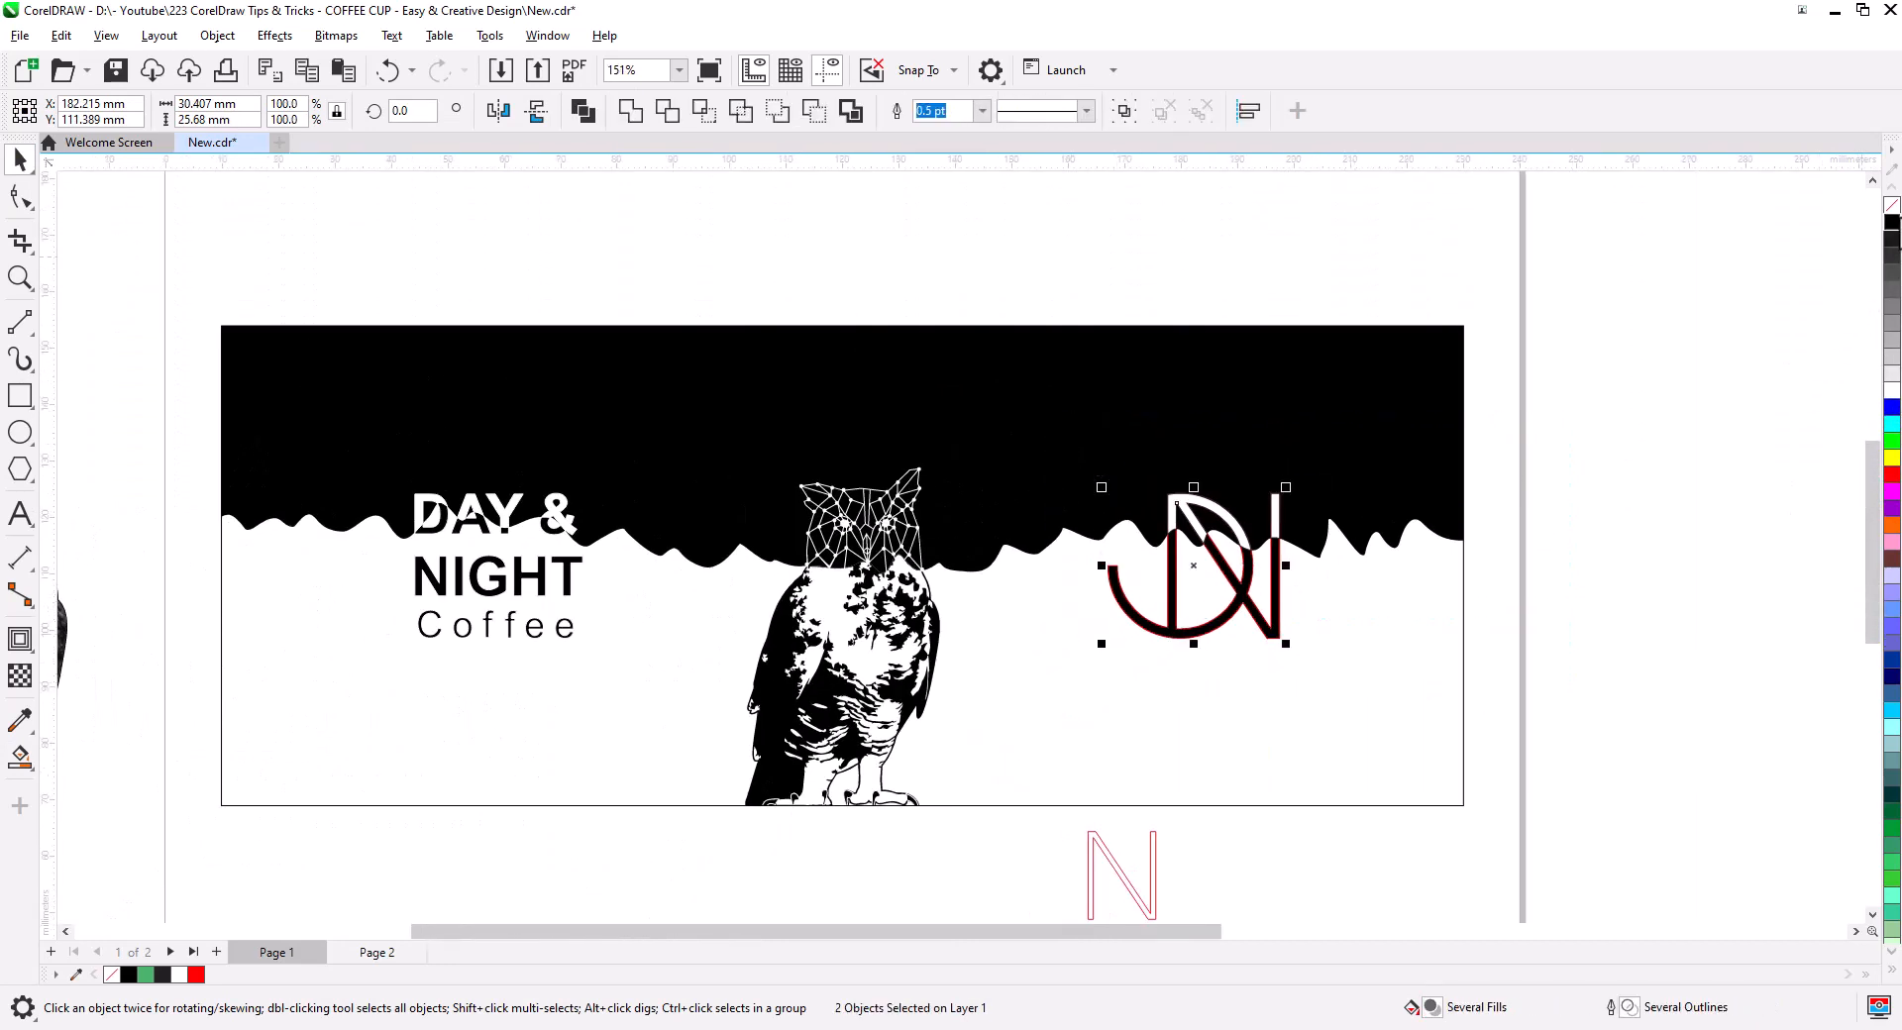
right_click(1890, 209)
click(1672, 454)
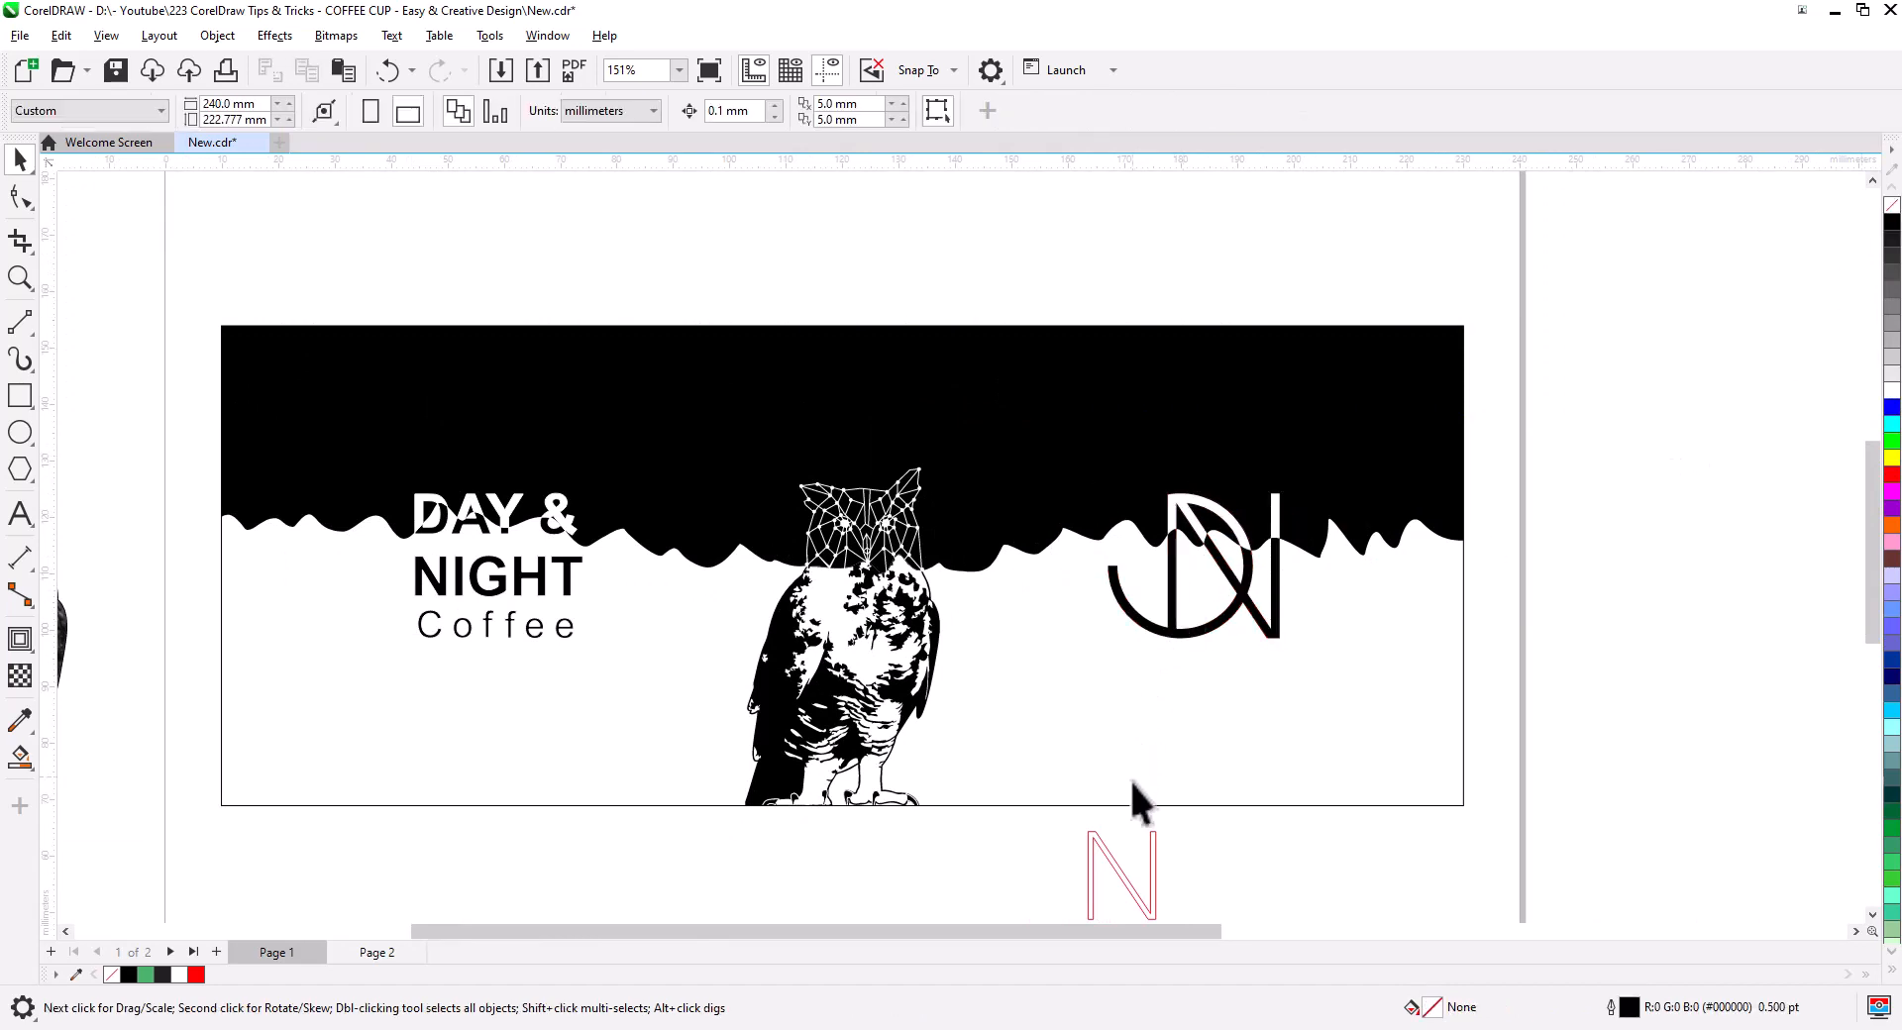
click(1122, 872)
key(Delete)
- Save the document with Ctrl+S
drag(1046, 868, 1106, 872)
scroll(1092, 531, up, 2)
drag(1085, 548, 1196, 517)
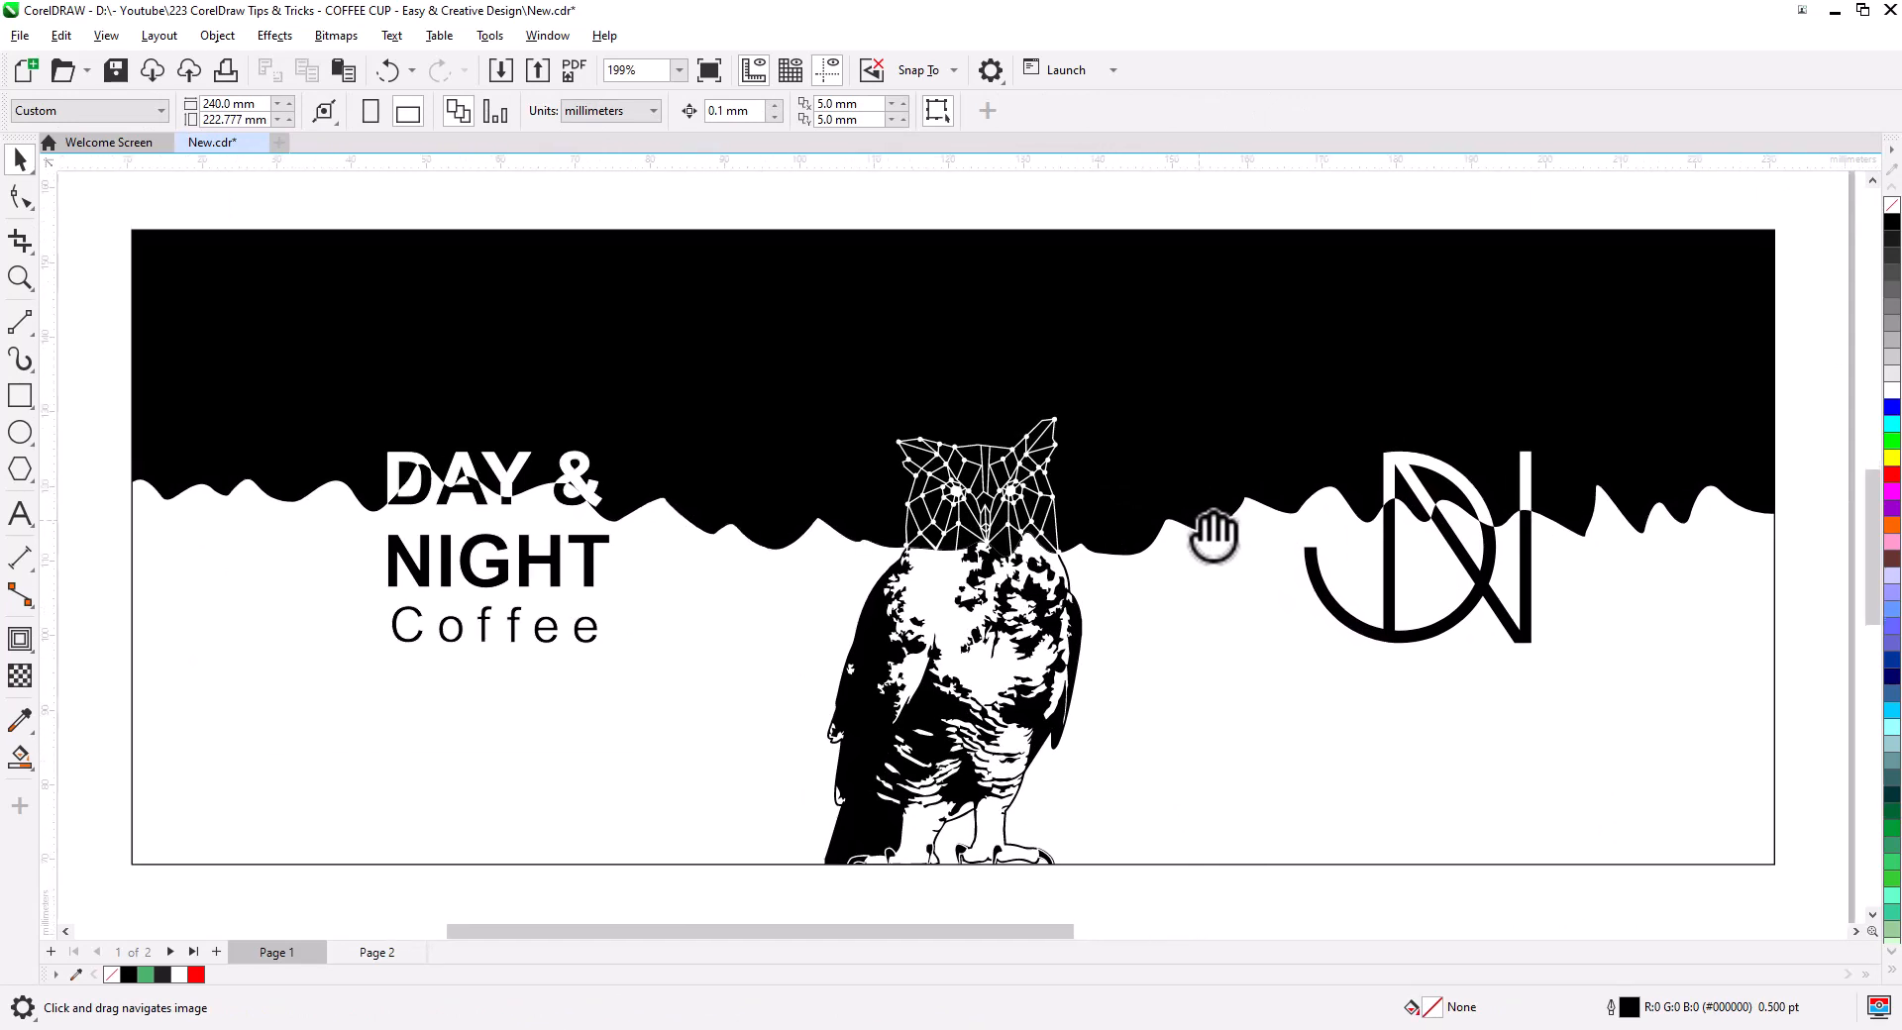
key(ctrl+s)
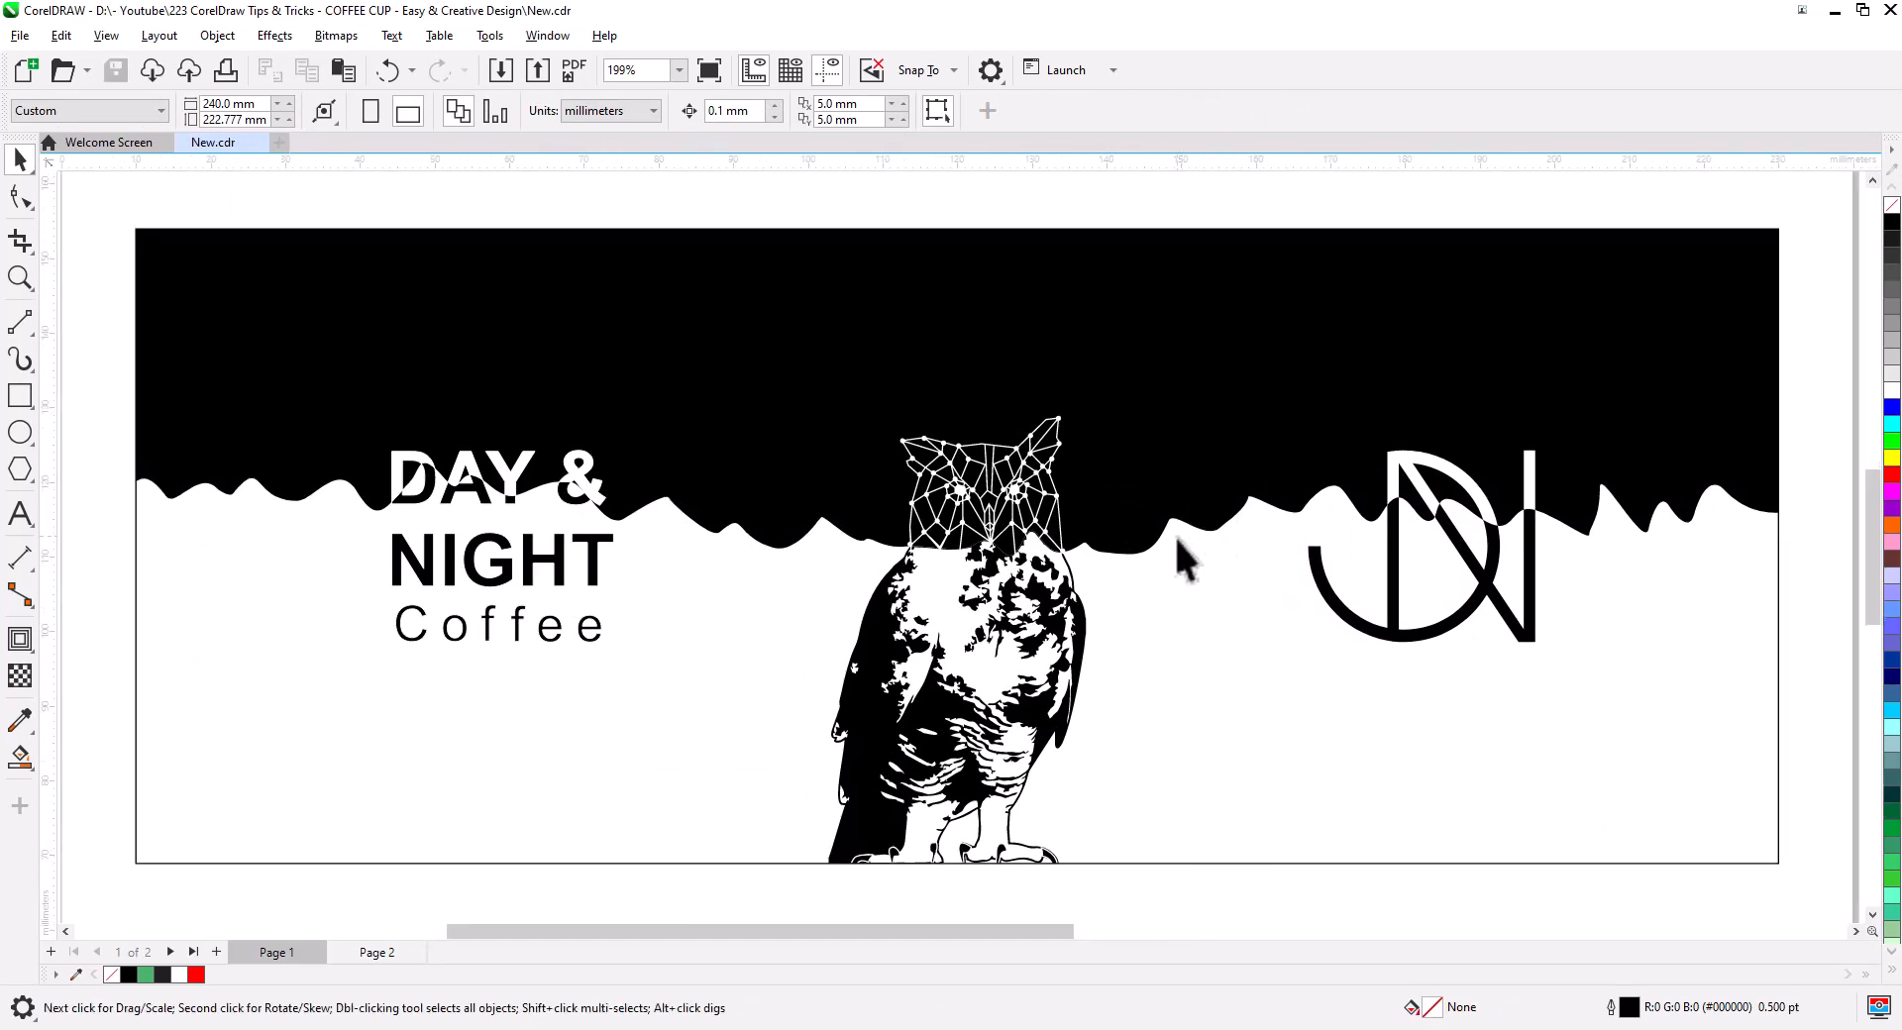
scroll(1038, 553, down, 5)
drag(1075, 594, 1004, 598)
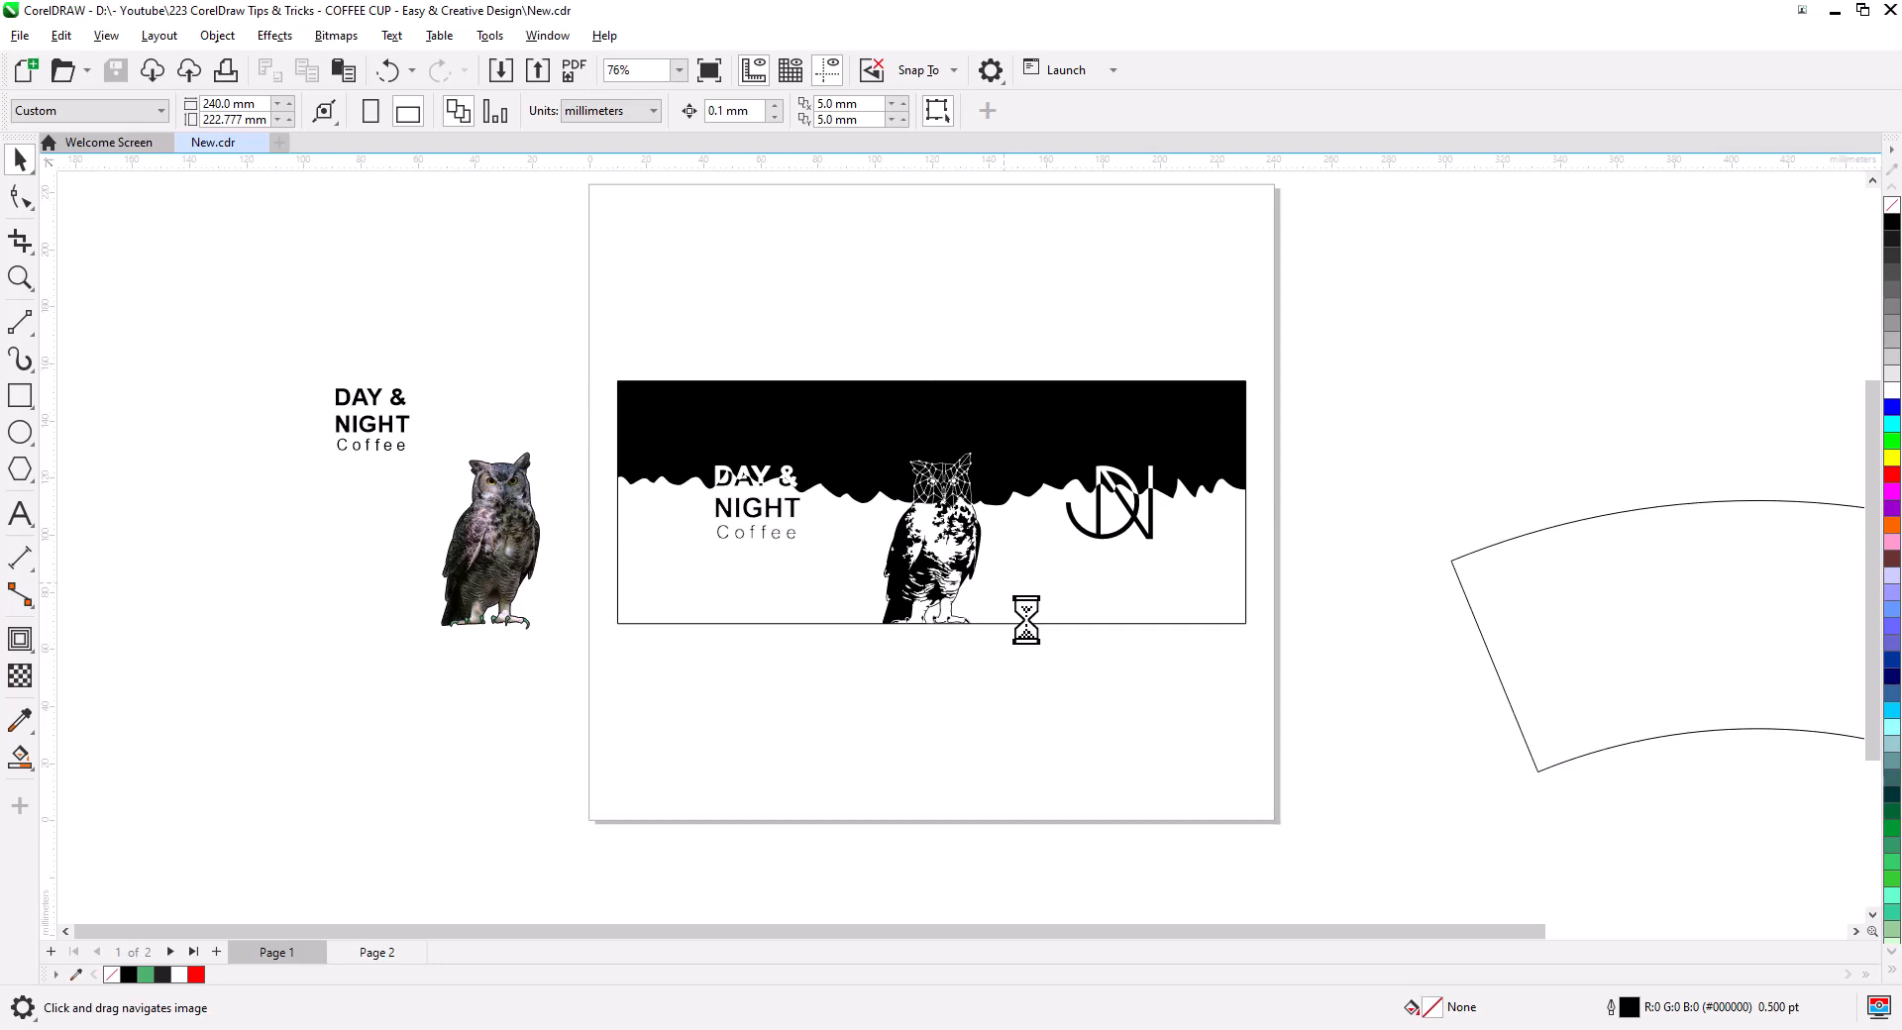
- Import the starry night photo and crop it to a thin strip above the wrap
key(Return)
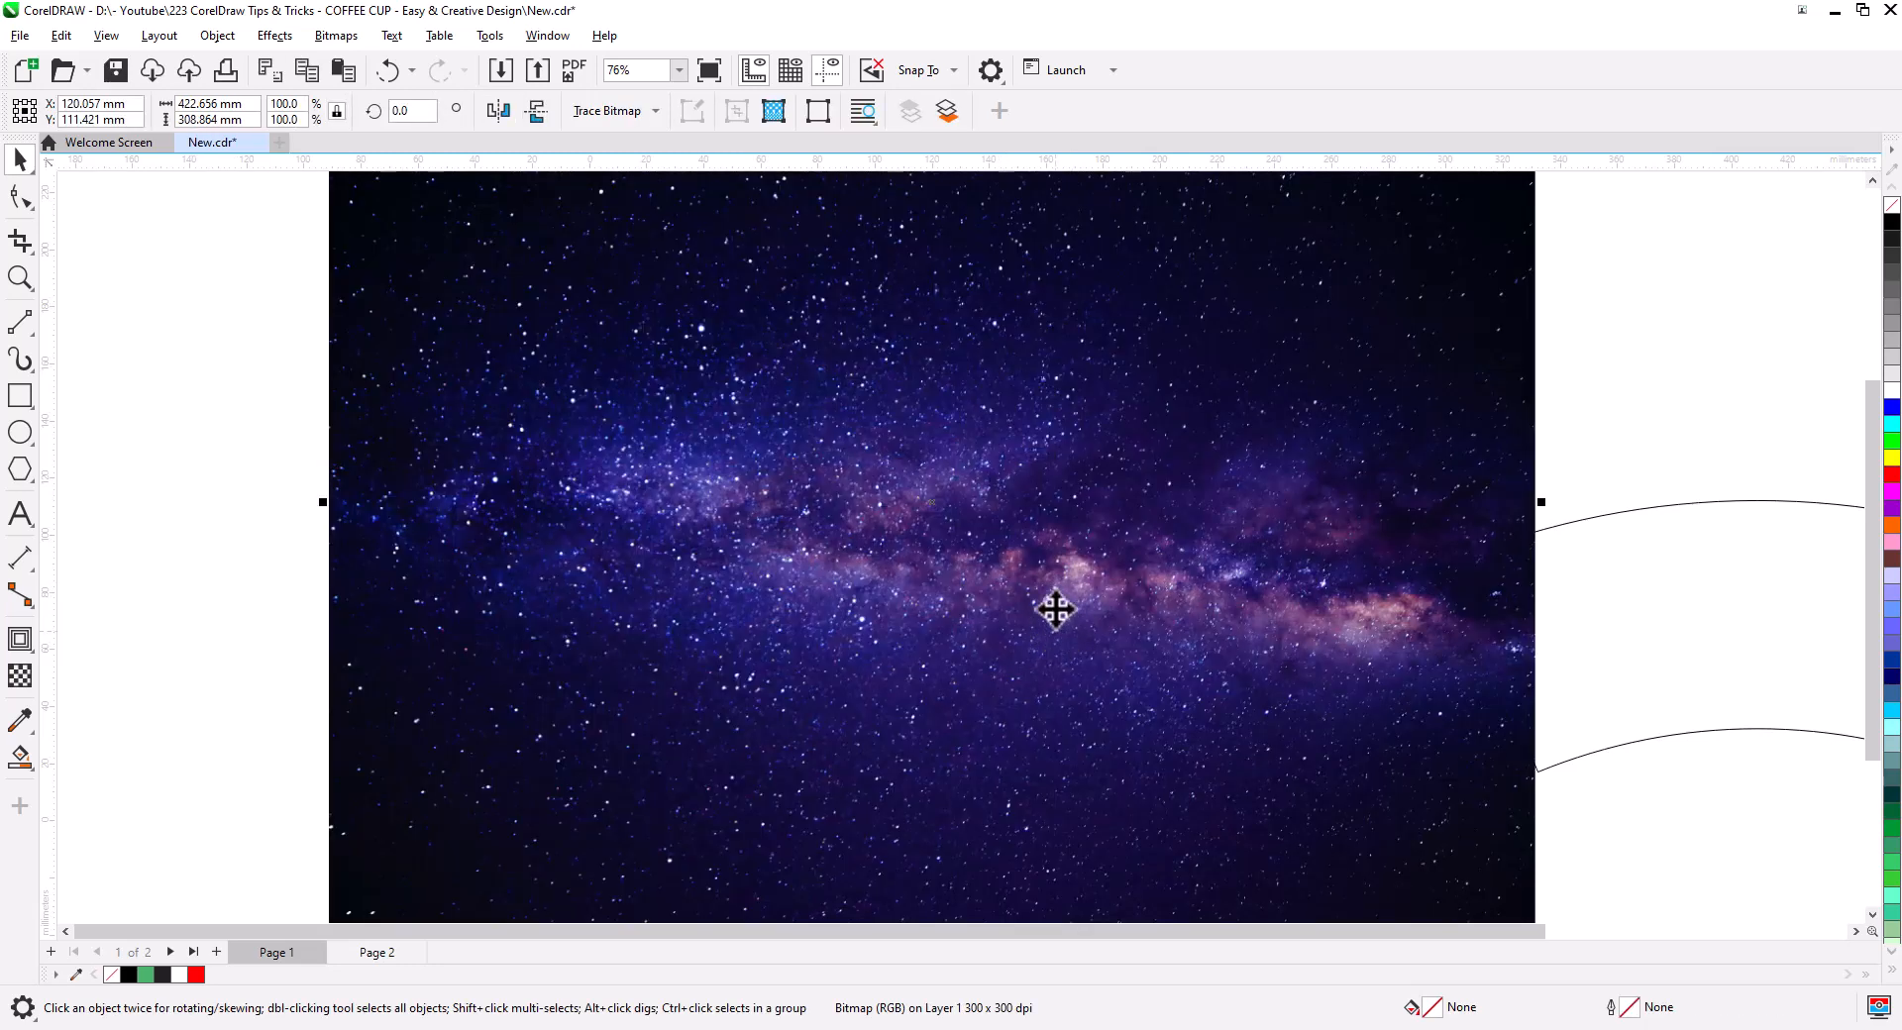
scroll(948, 443, down, 3)
drag(989, 552, 977, 555)
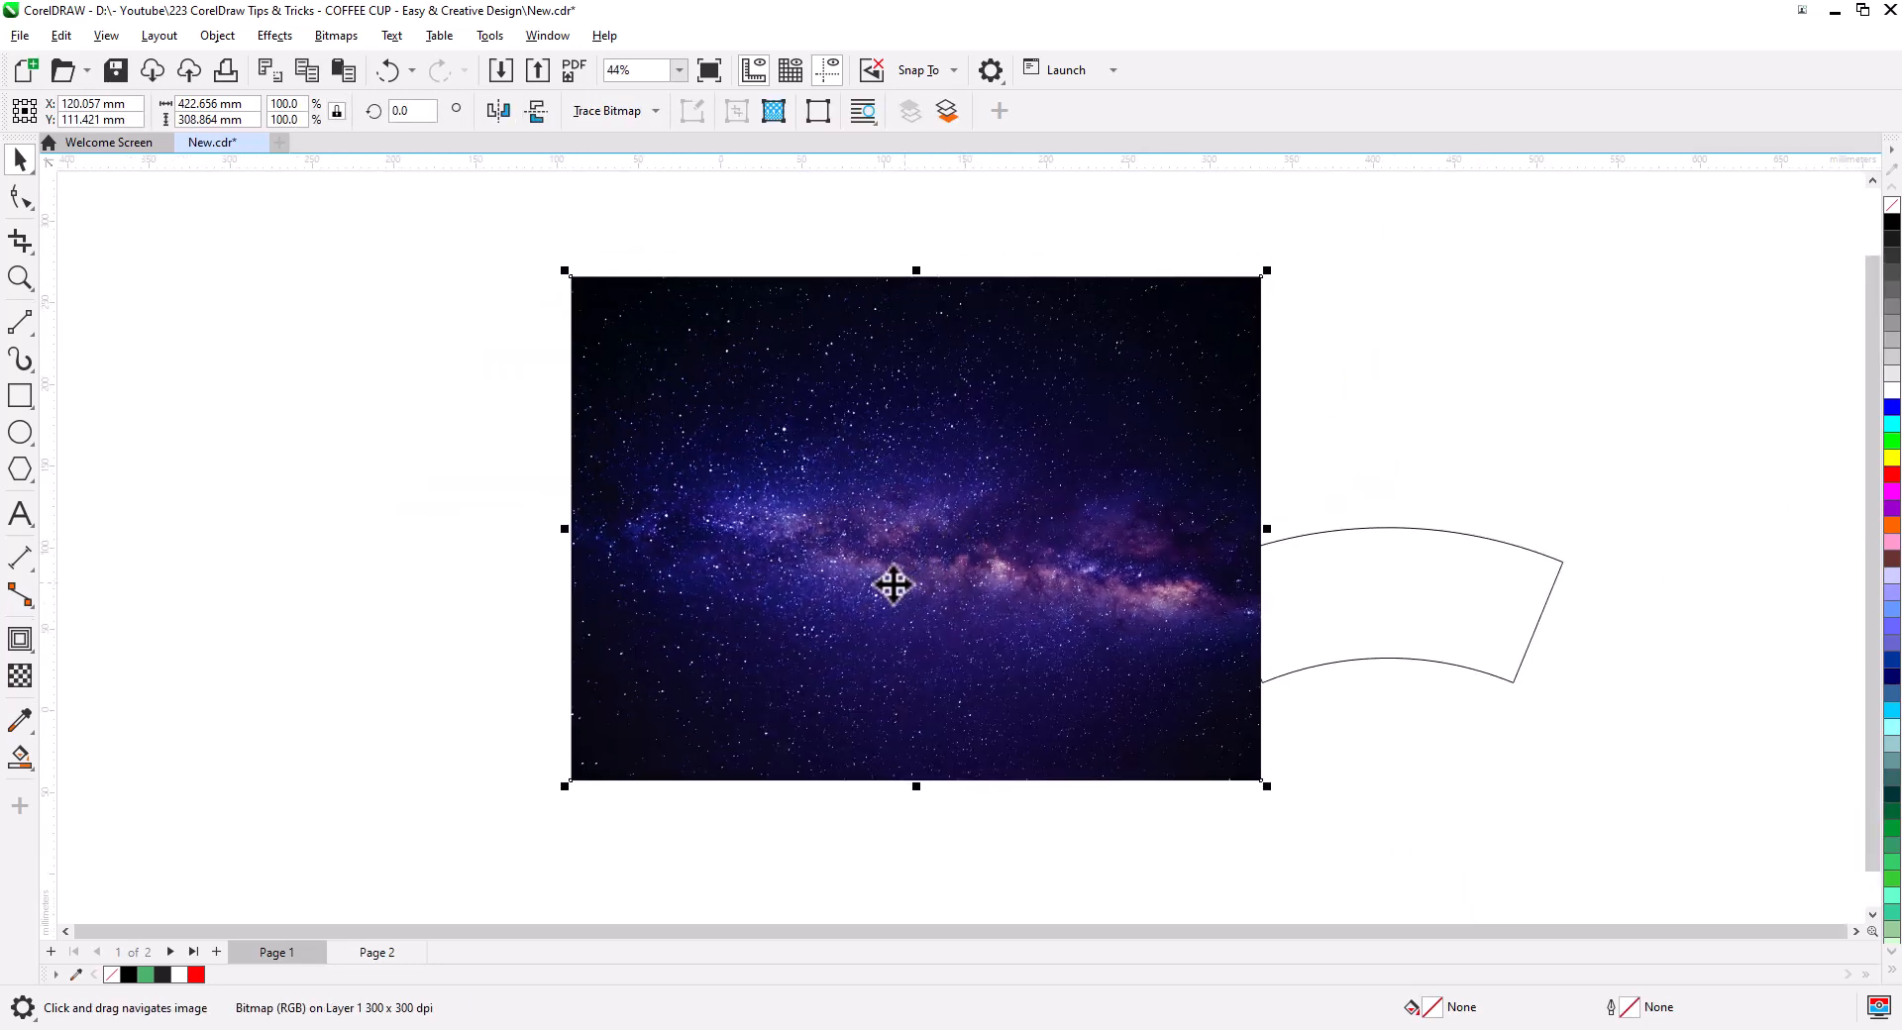
click(19, 197)
drag(406, 651, 1258, 348)
scroll(965, 308, up, 2)
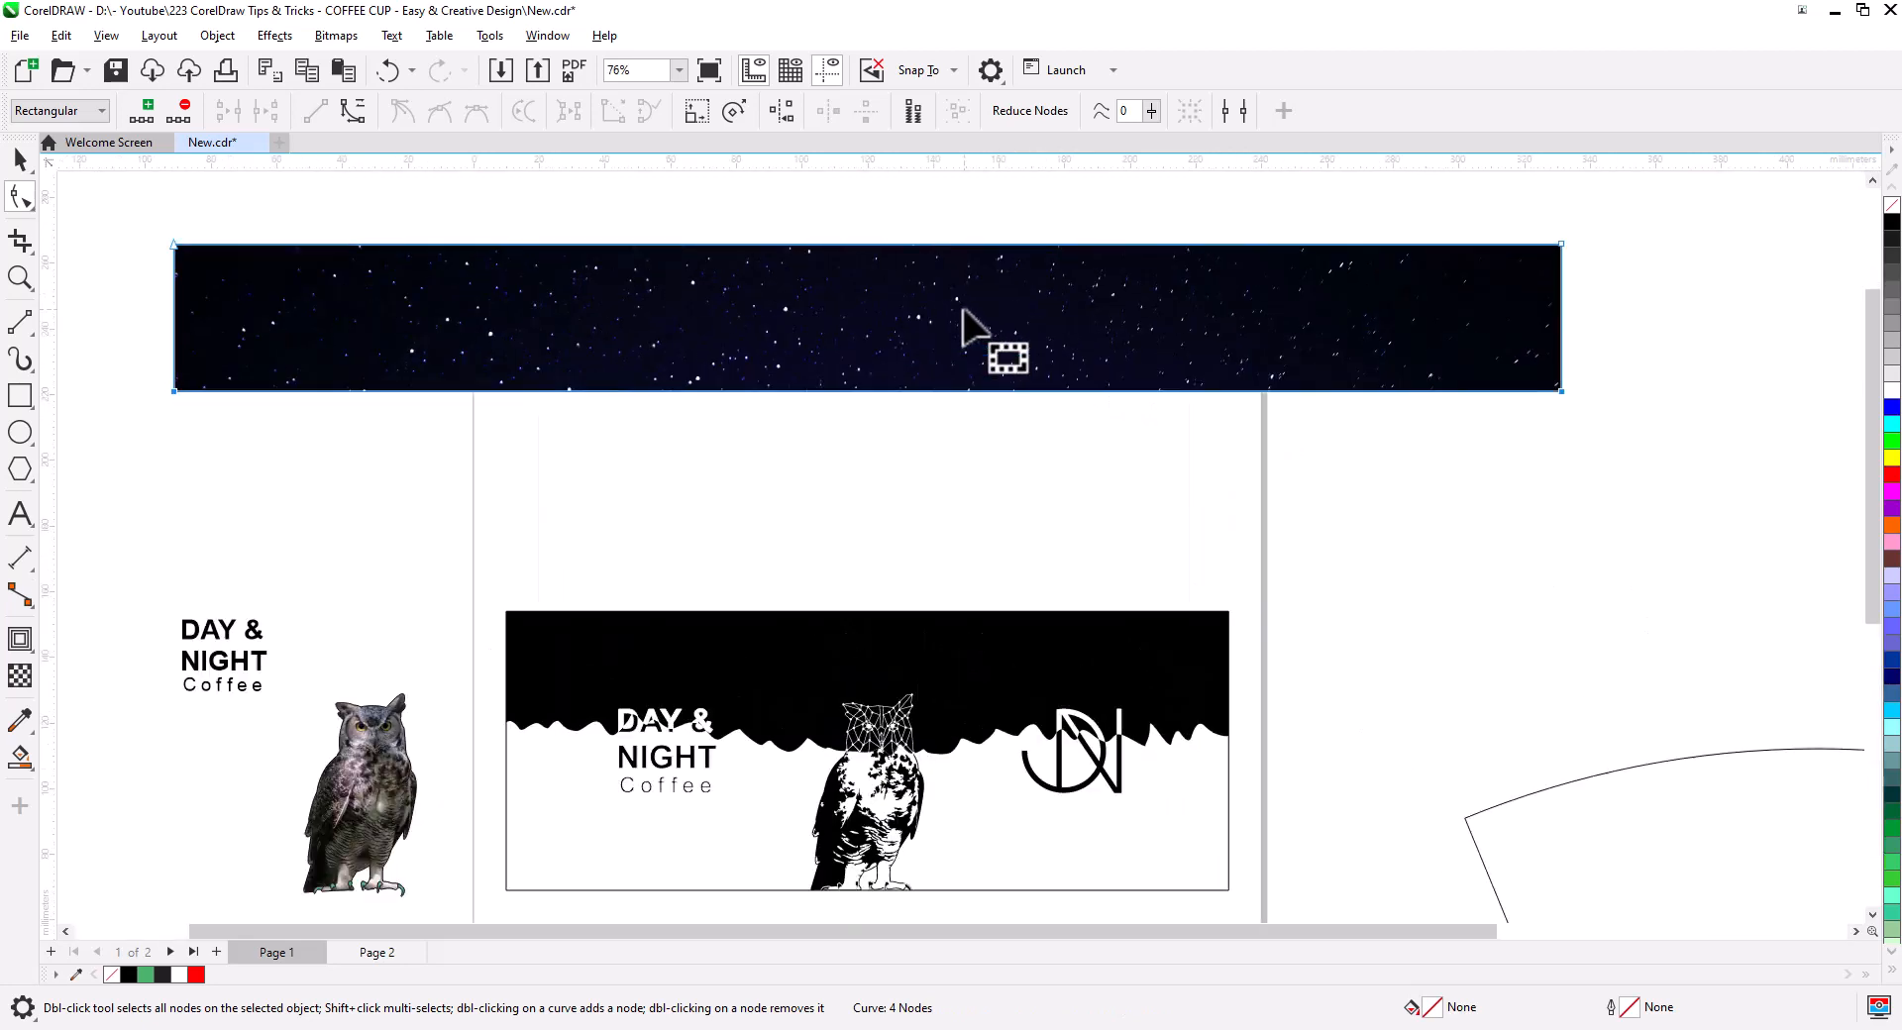
drag(990, 388, 1038, 434)
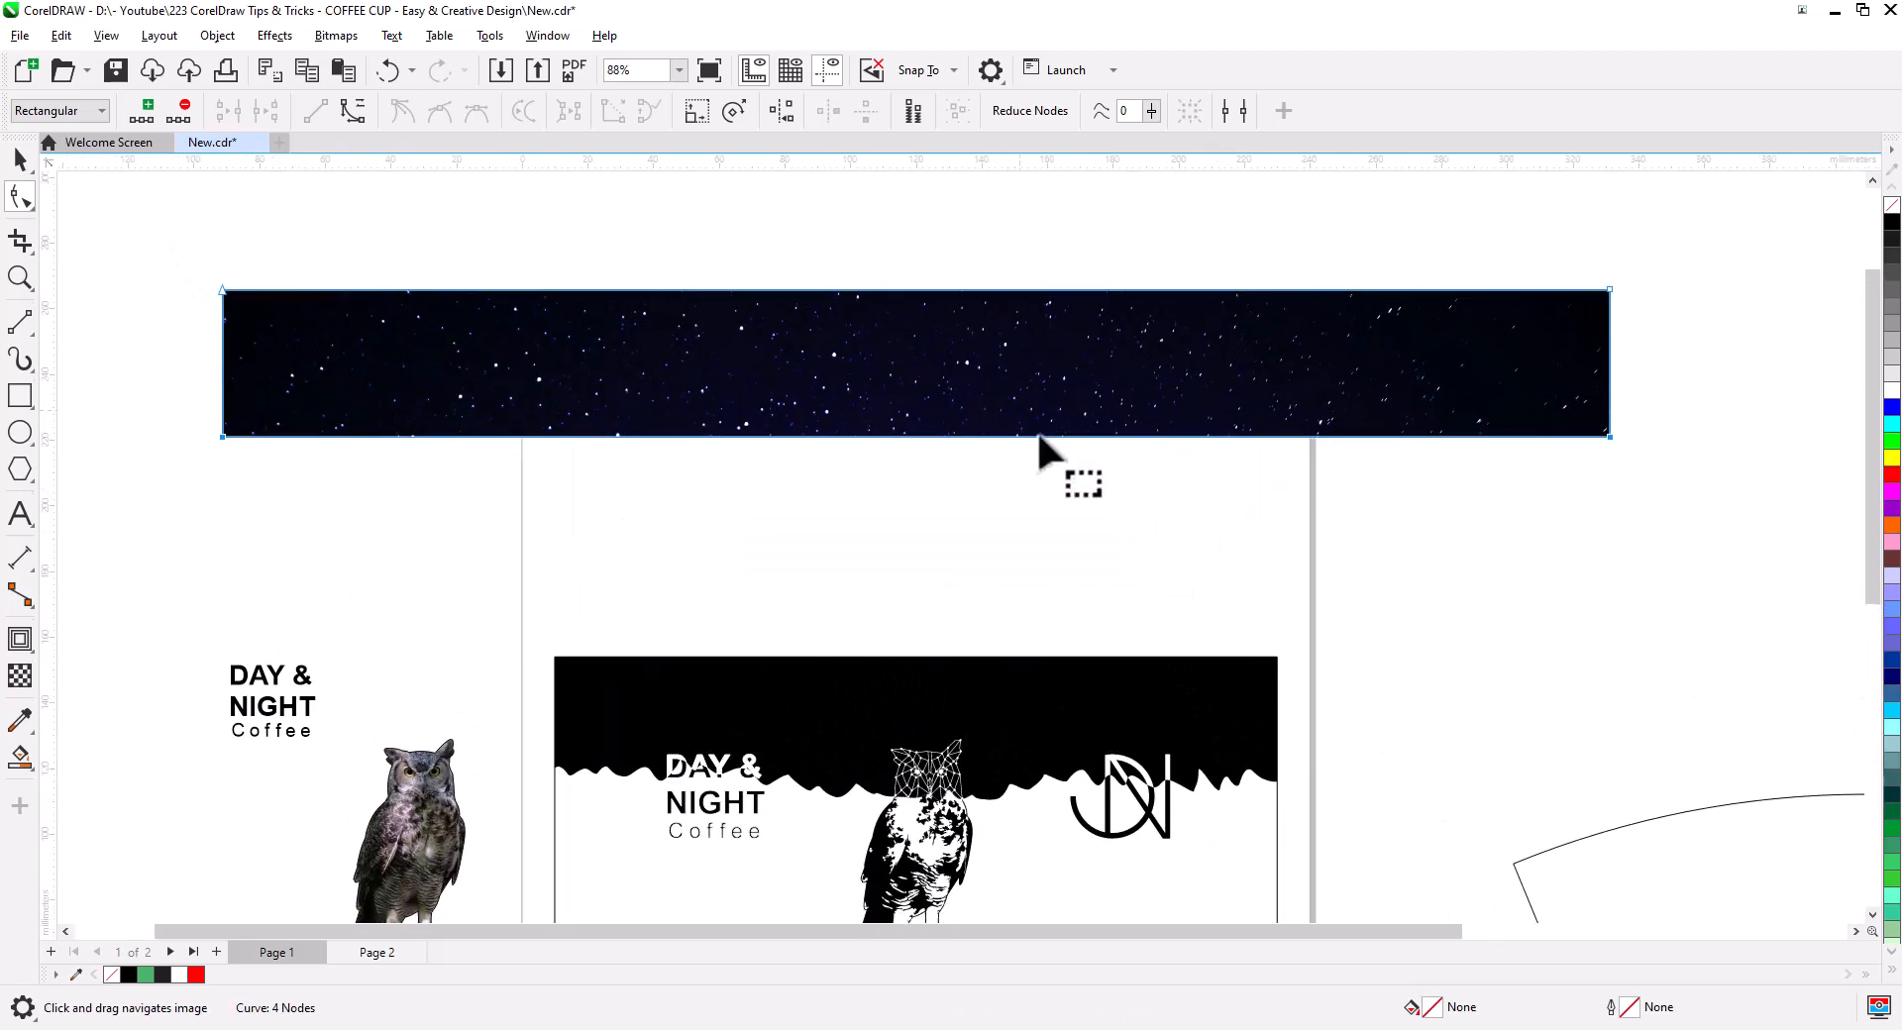
click(18, 161)
- Convert the star strip to a Grayscale (8-bit) bitmap
click(336, 34)
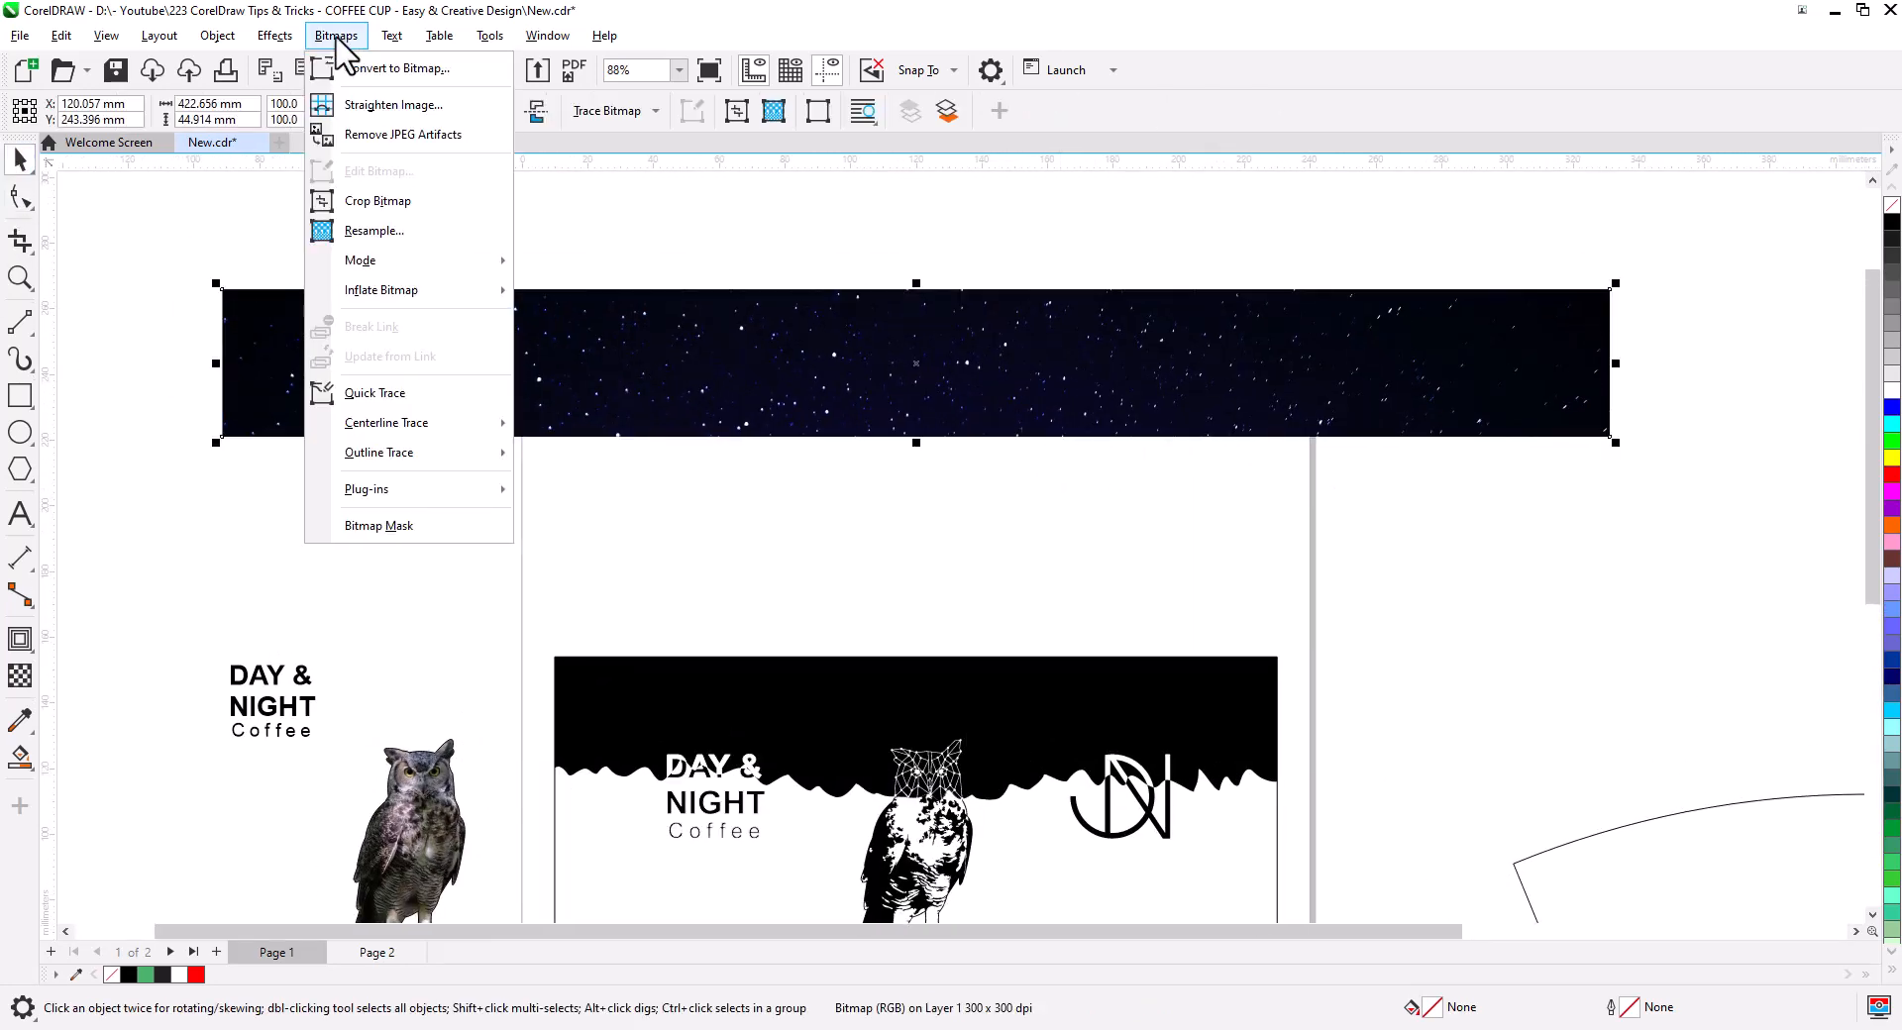
click(364, 65)
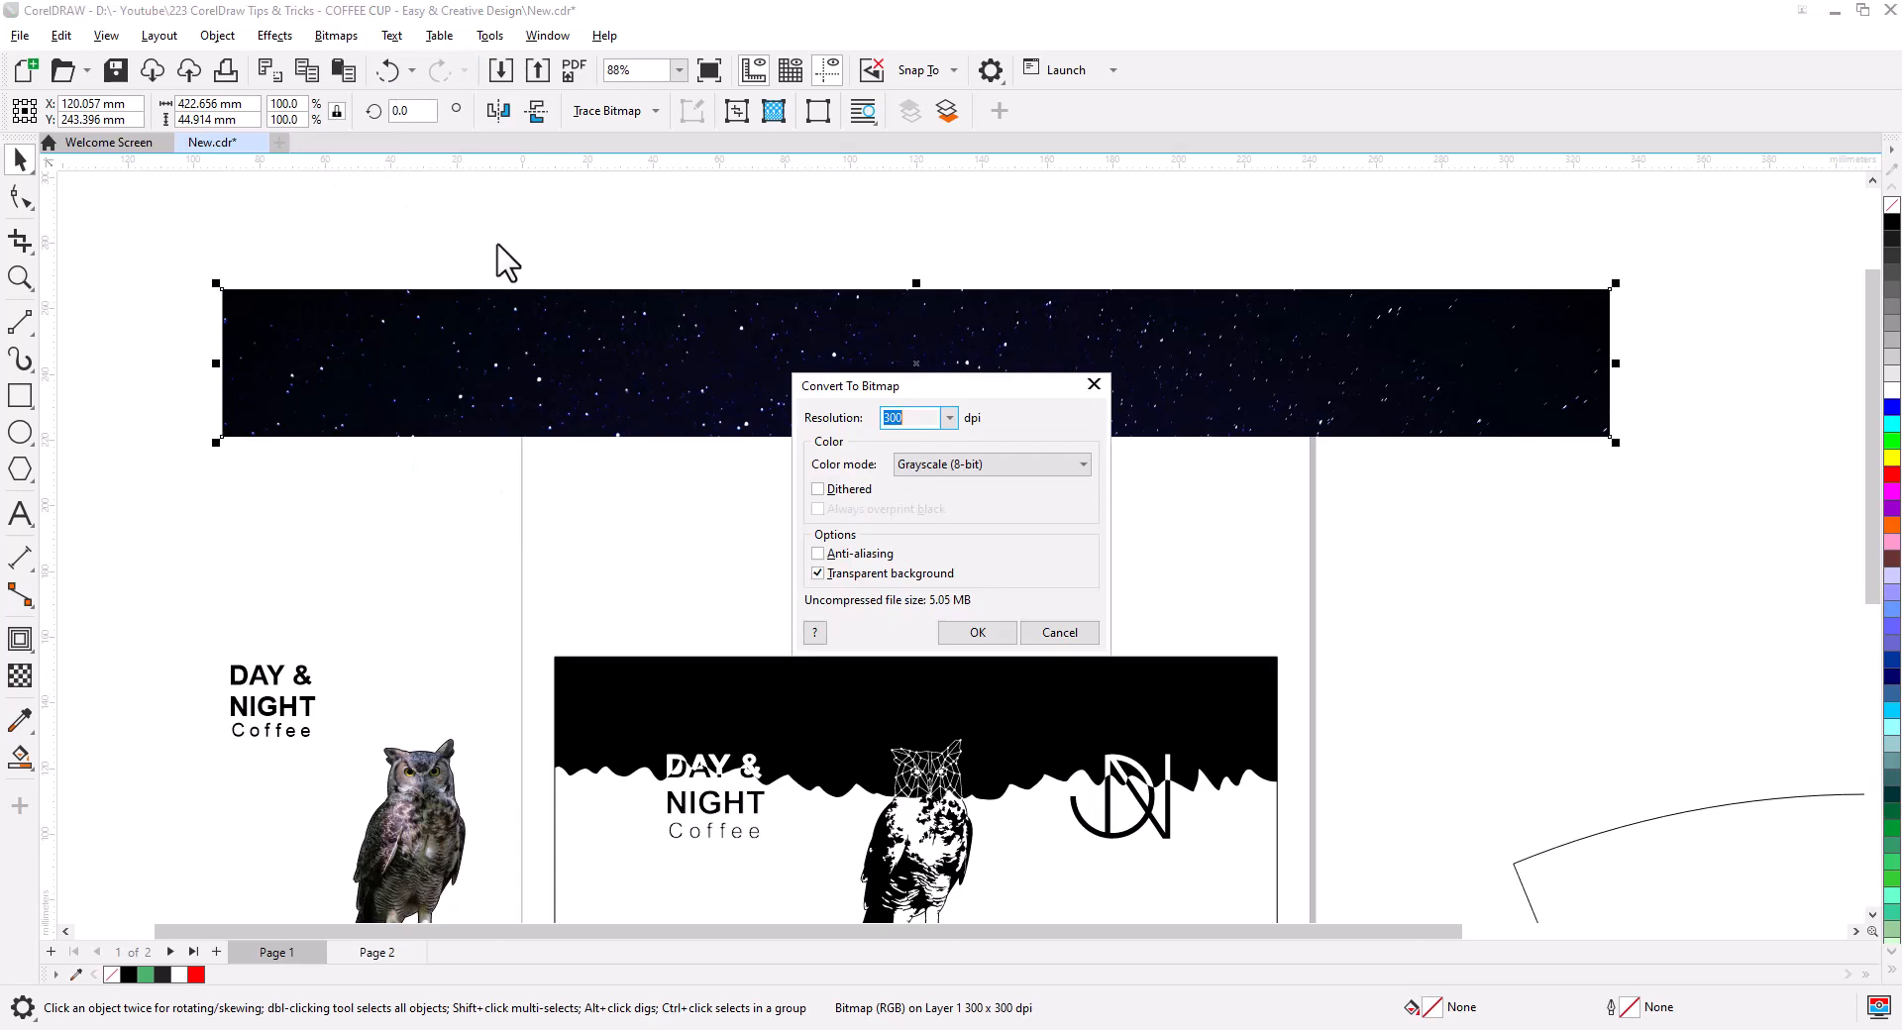
click(949, 464)
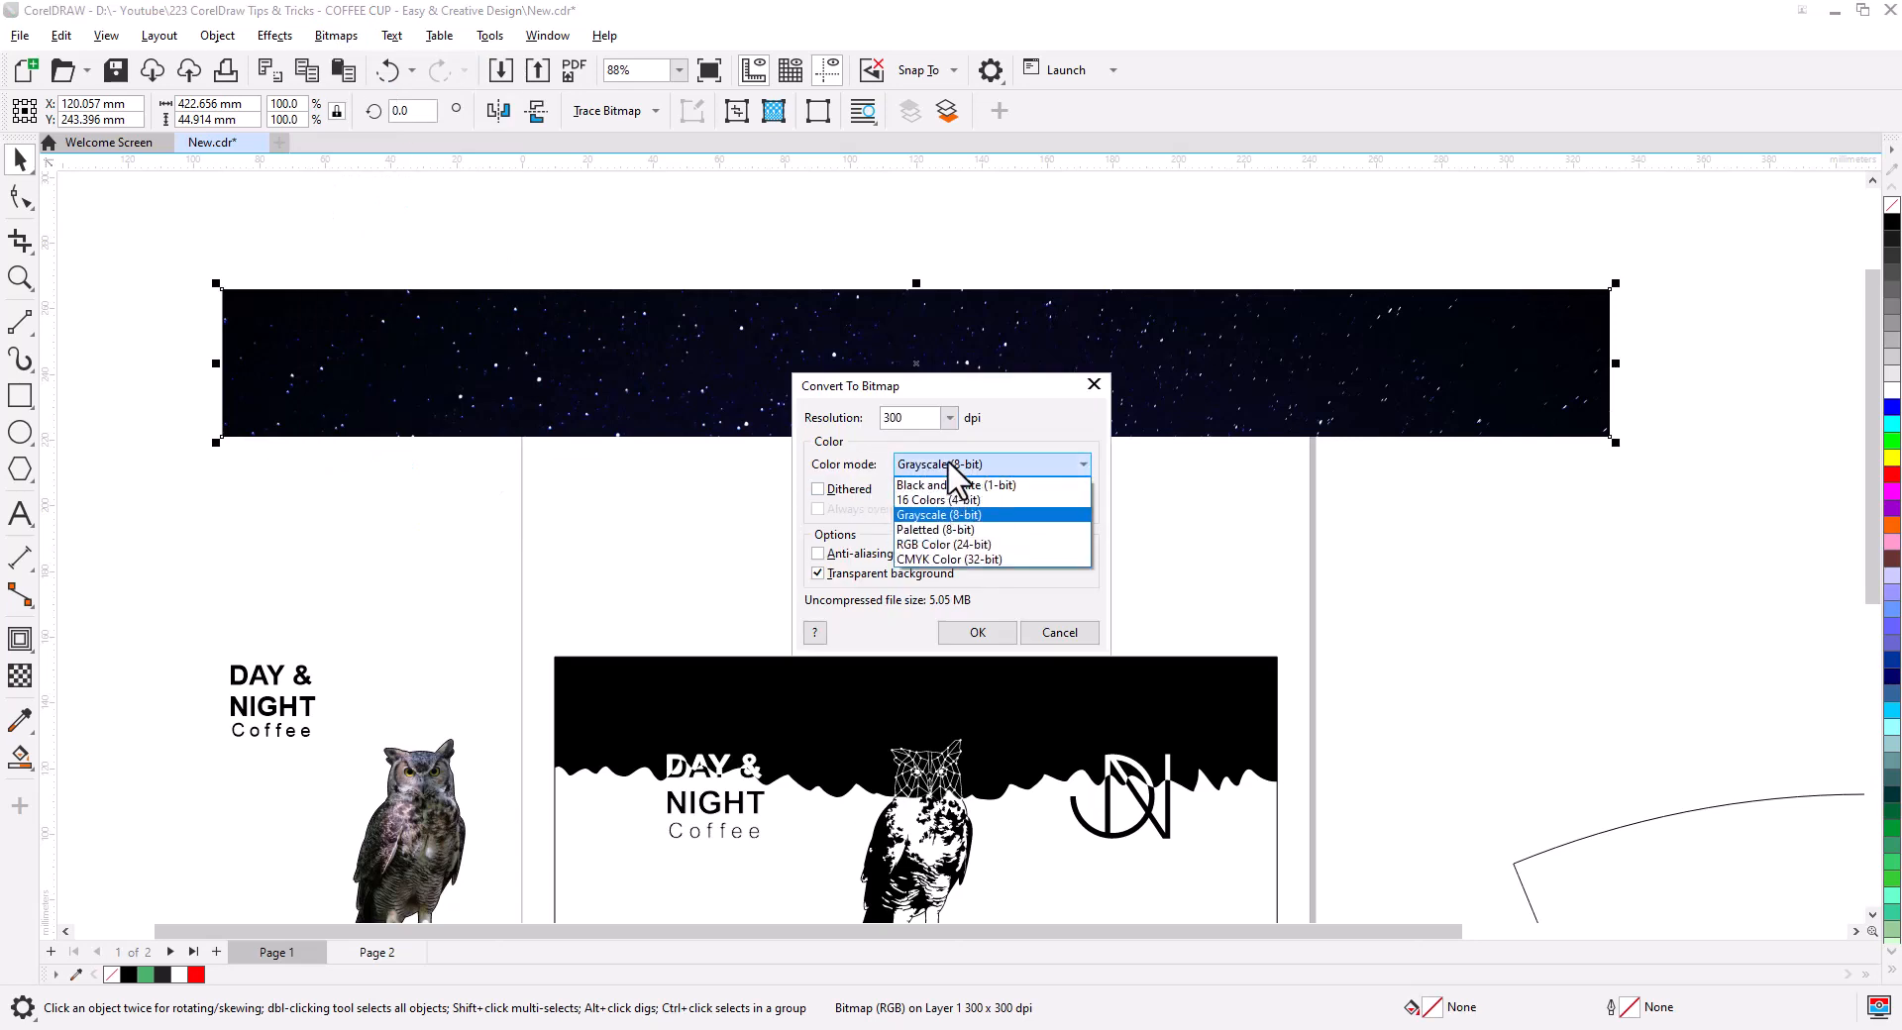
click(927, 515)
click(977, 632)
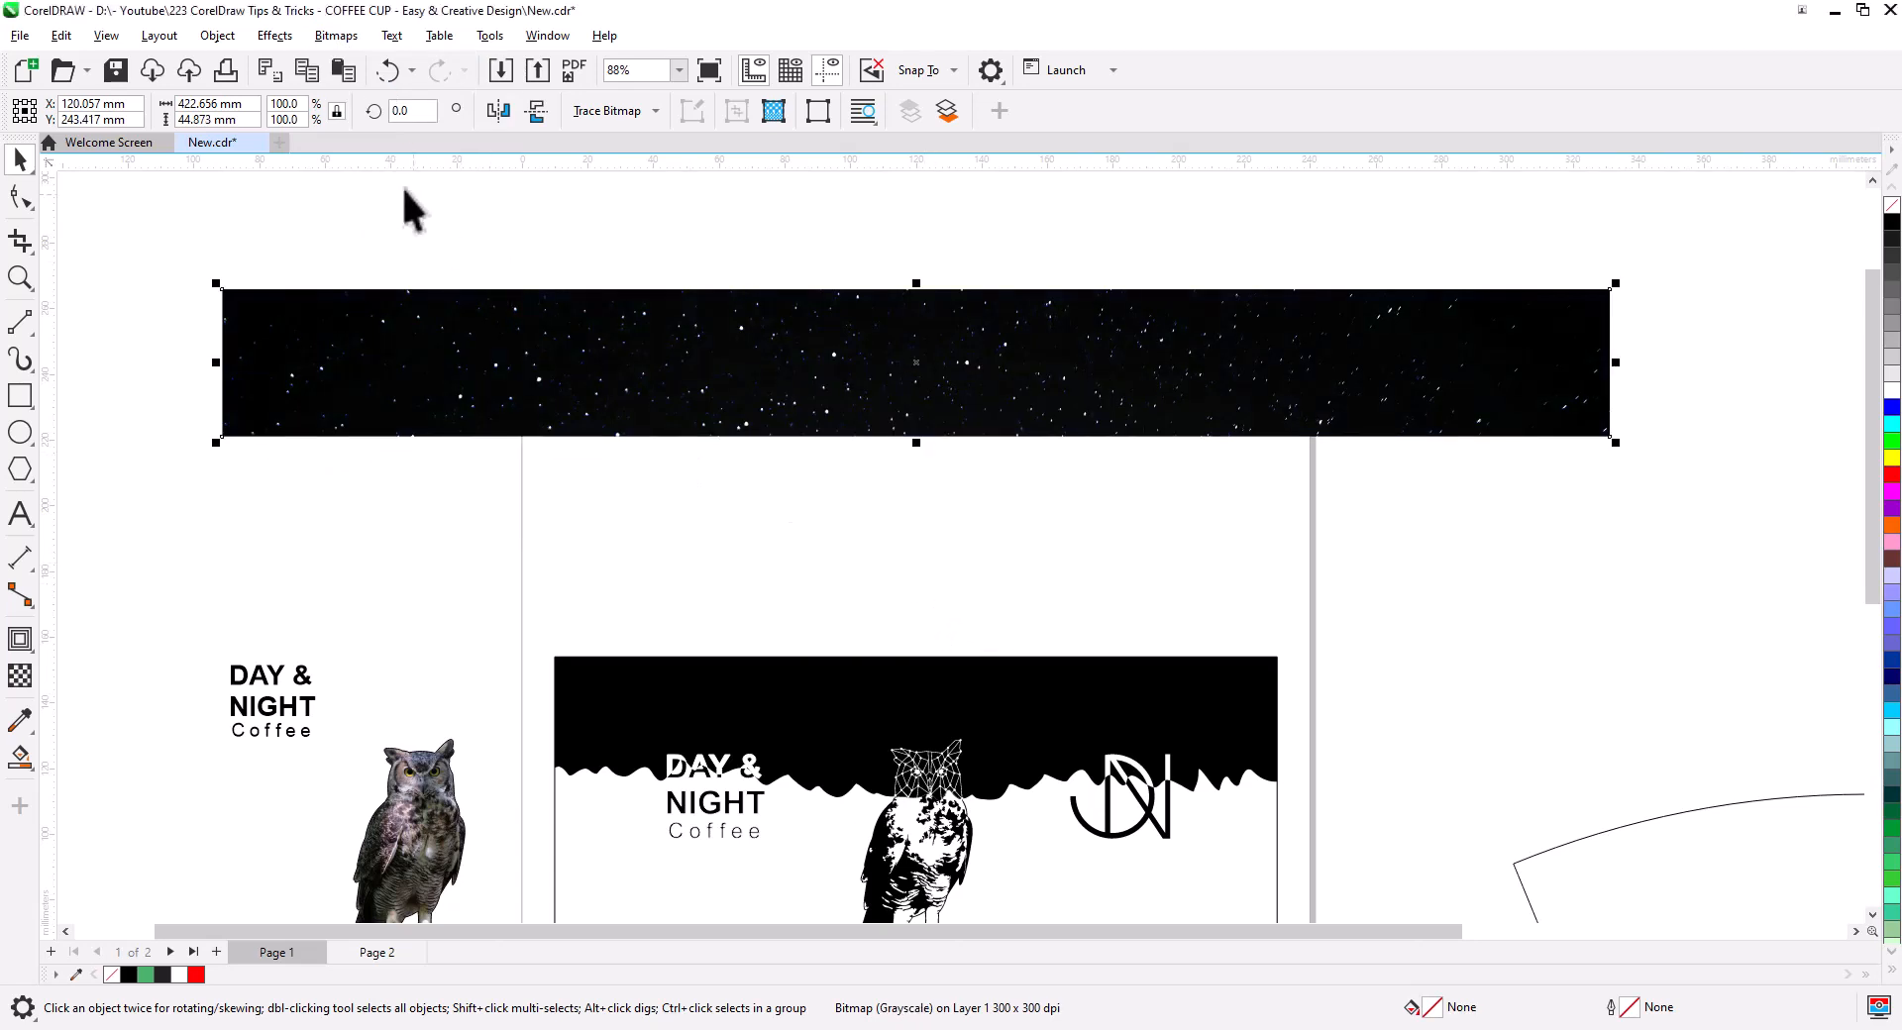
- In Image Adjustment Lab, apply contrast 100 and brightness -18 for white stars on black
click(275, 36)
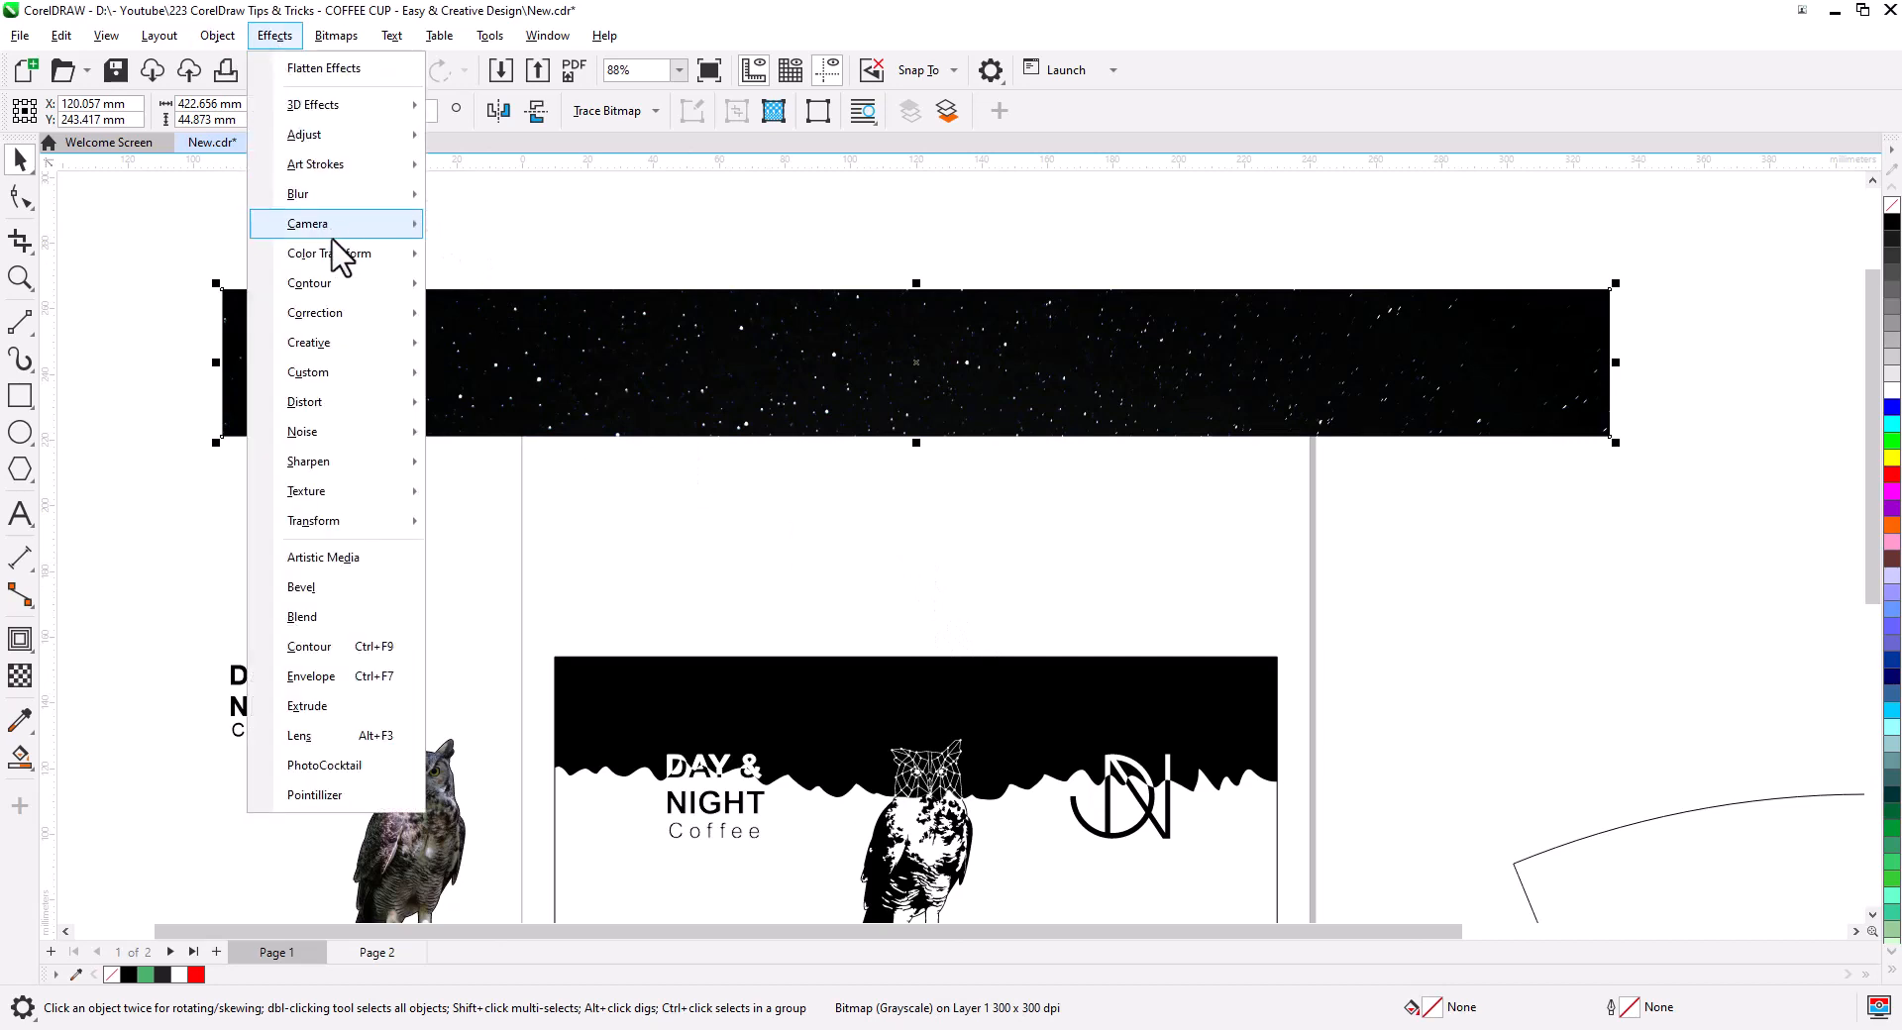
mouse_move(337, 134)
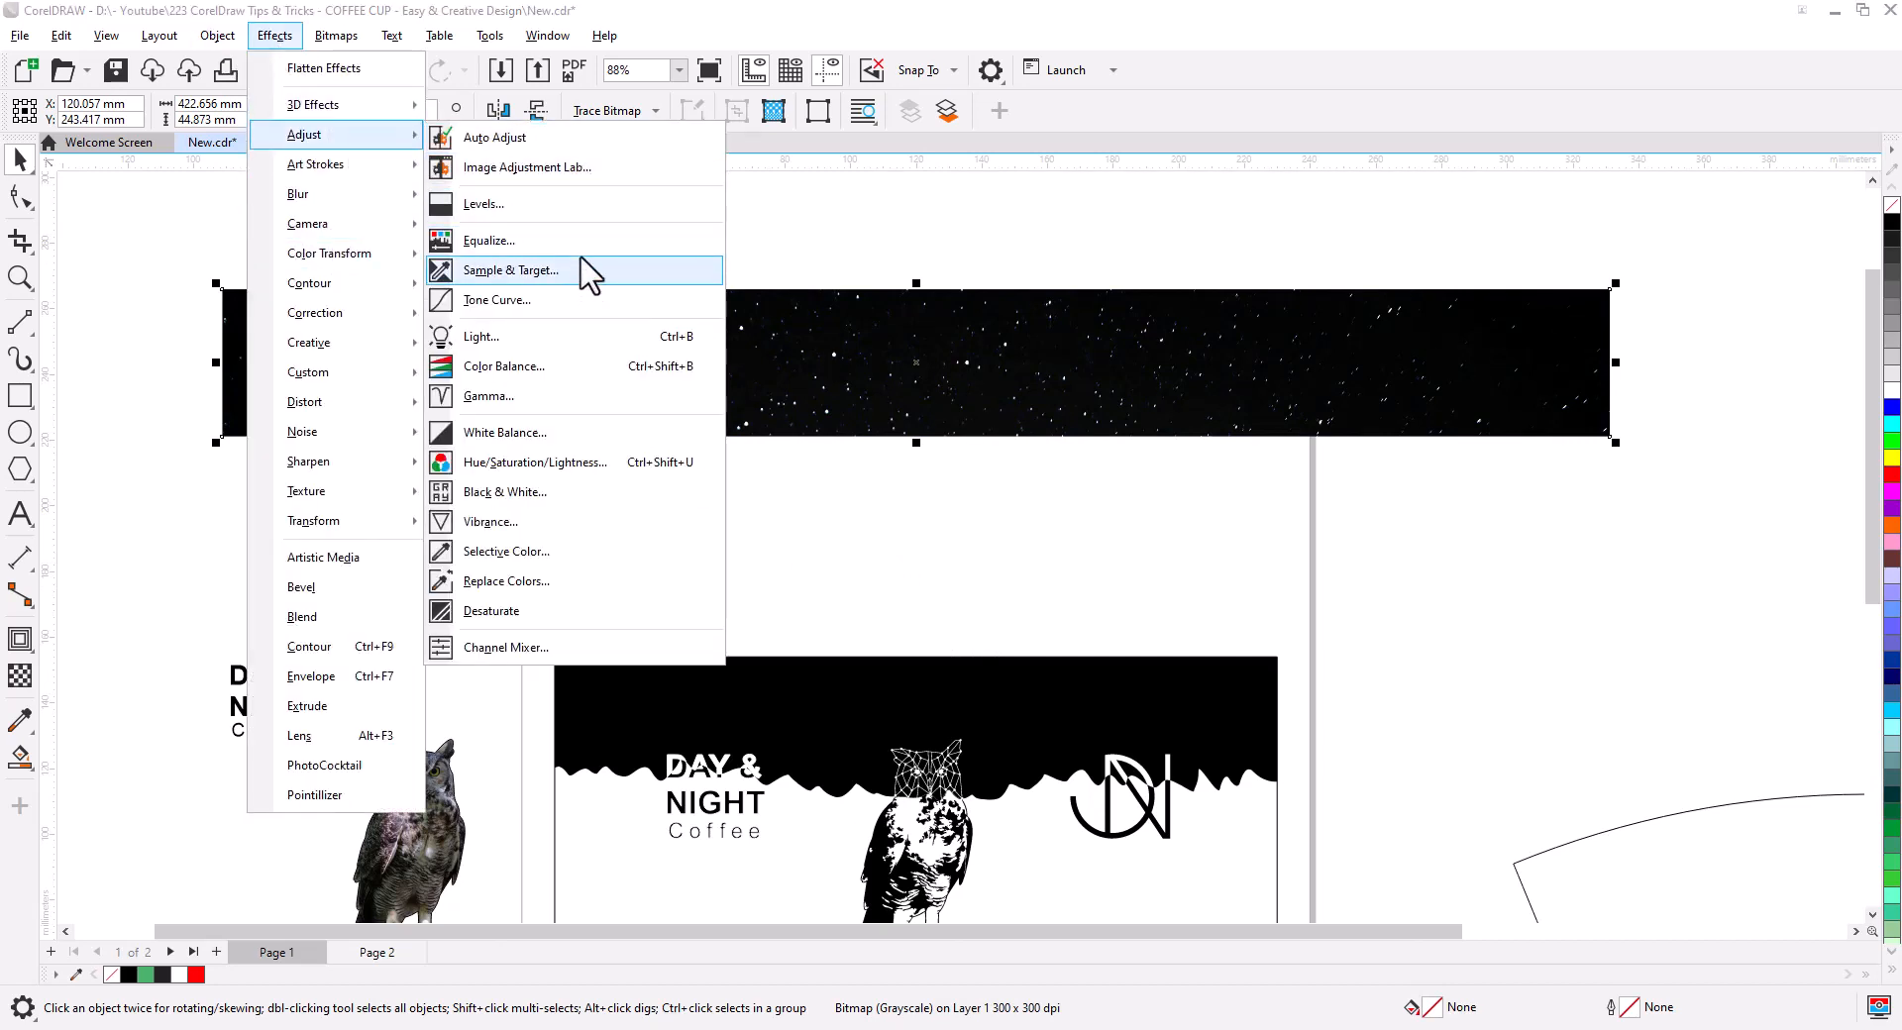
click(575, 170)
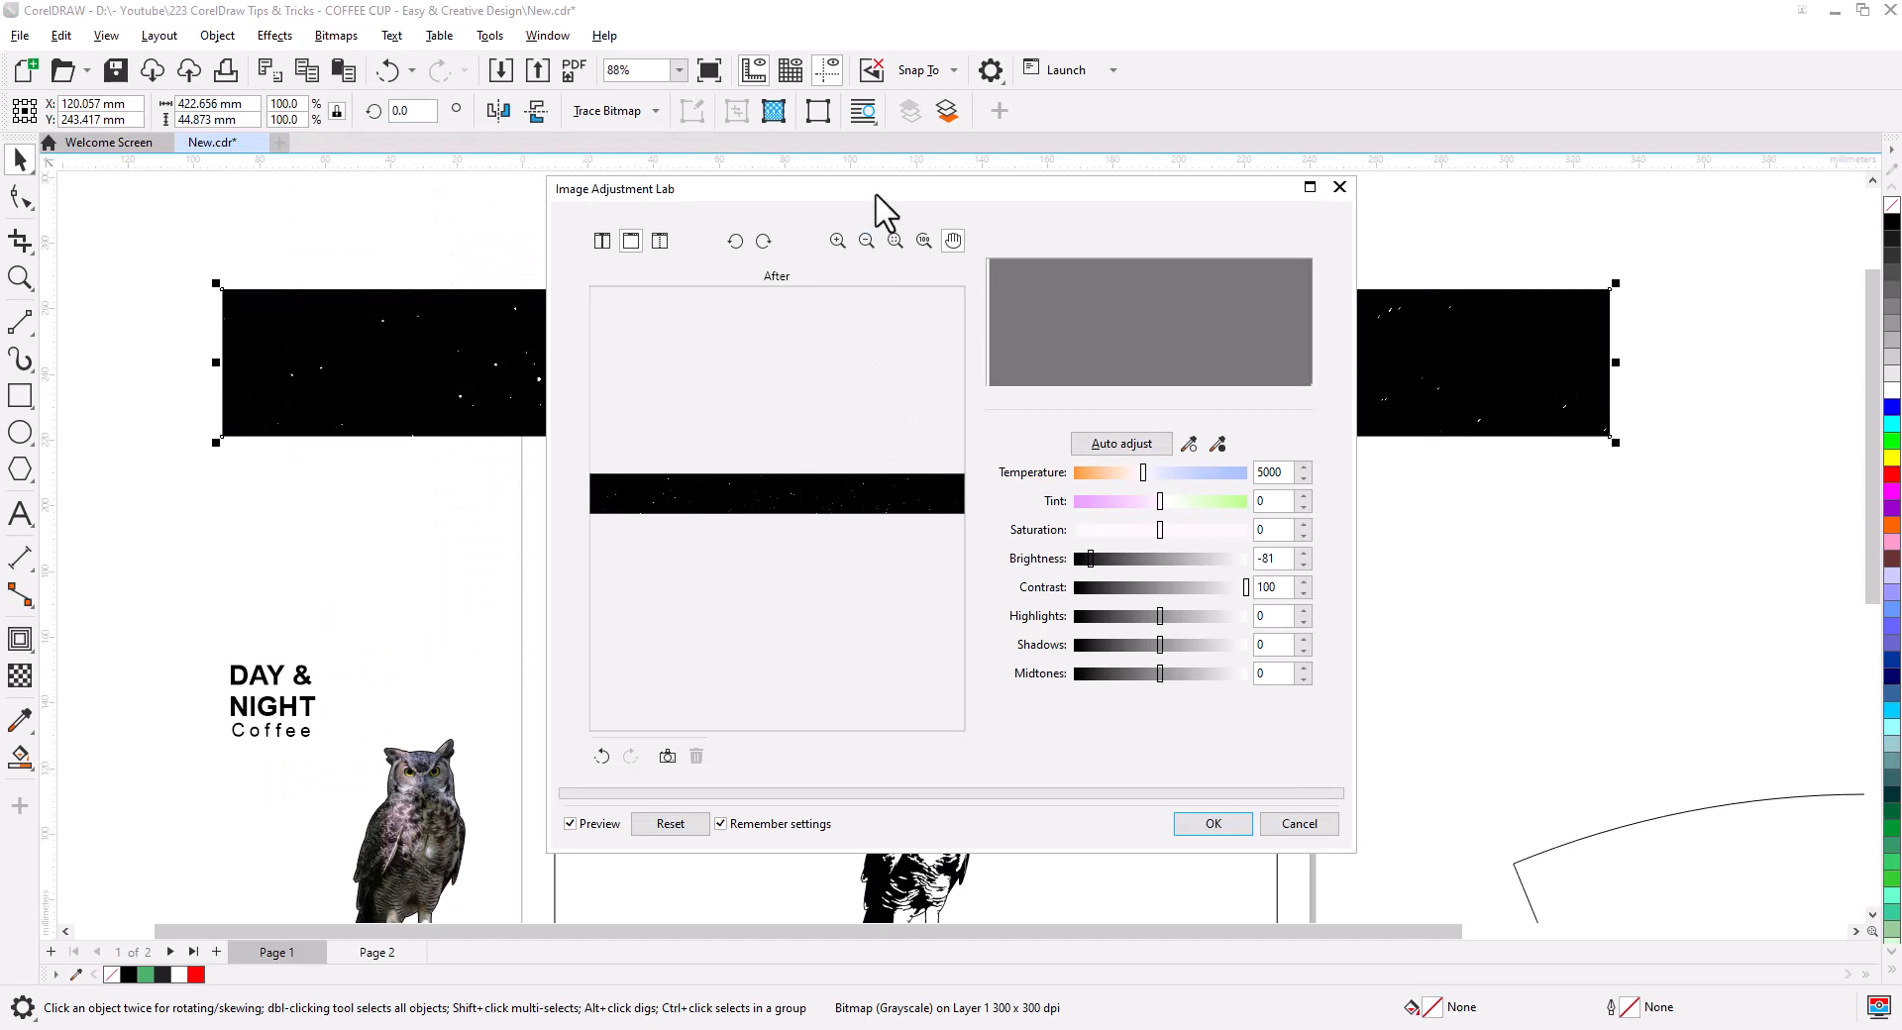
drag(882, 190, 1040, 457)
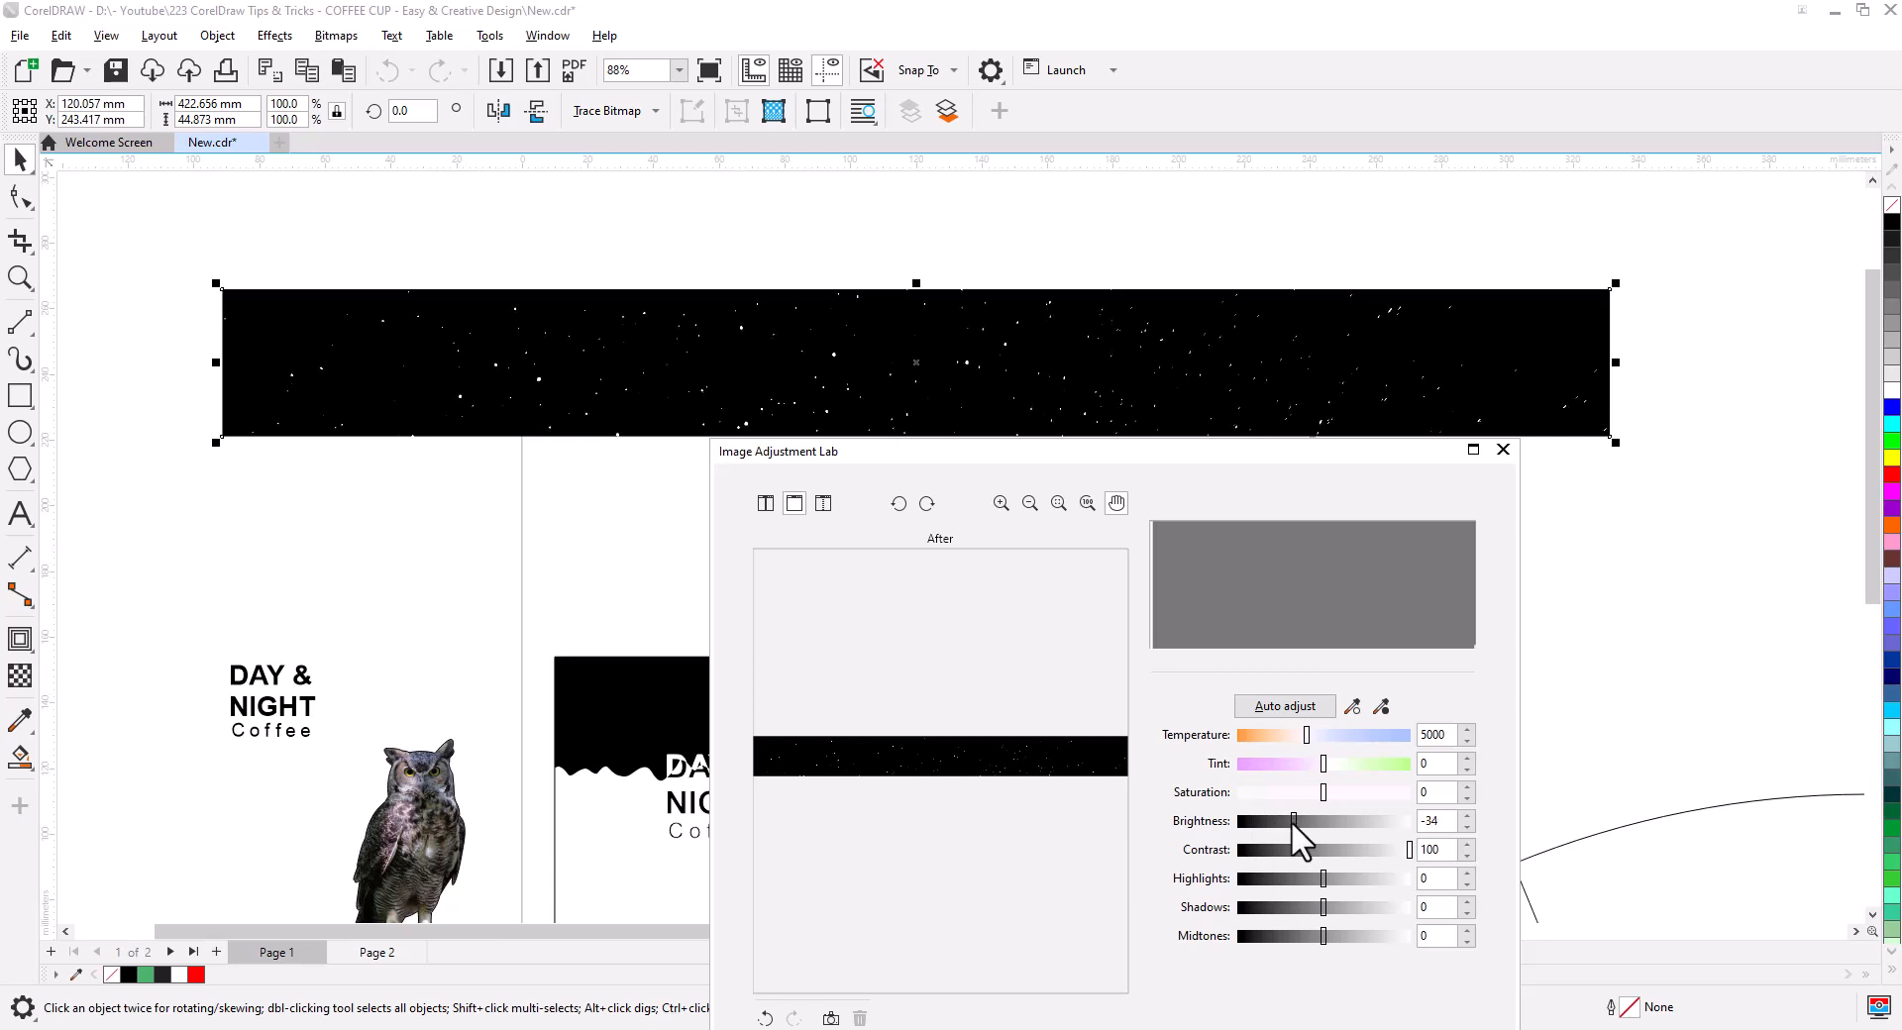
drag(1293, 822, 1306, 821)
drag(1189, 471, 976, 318)
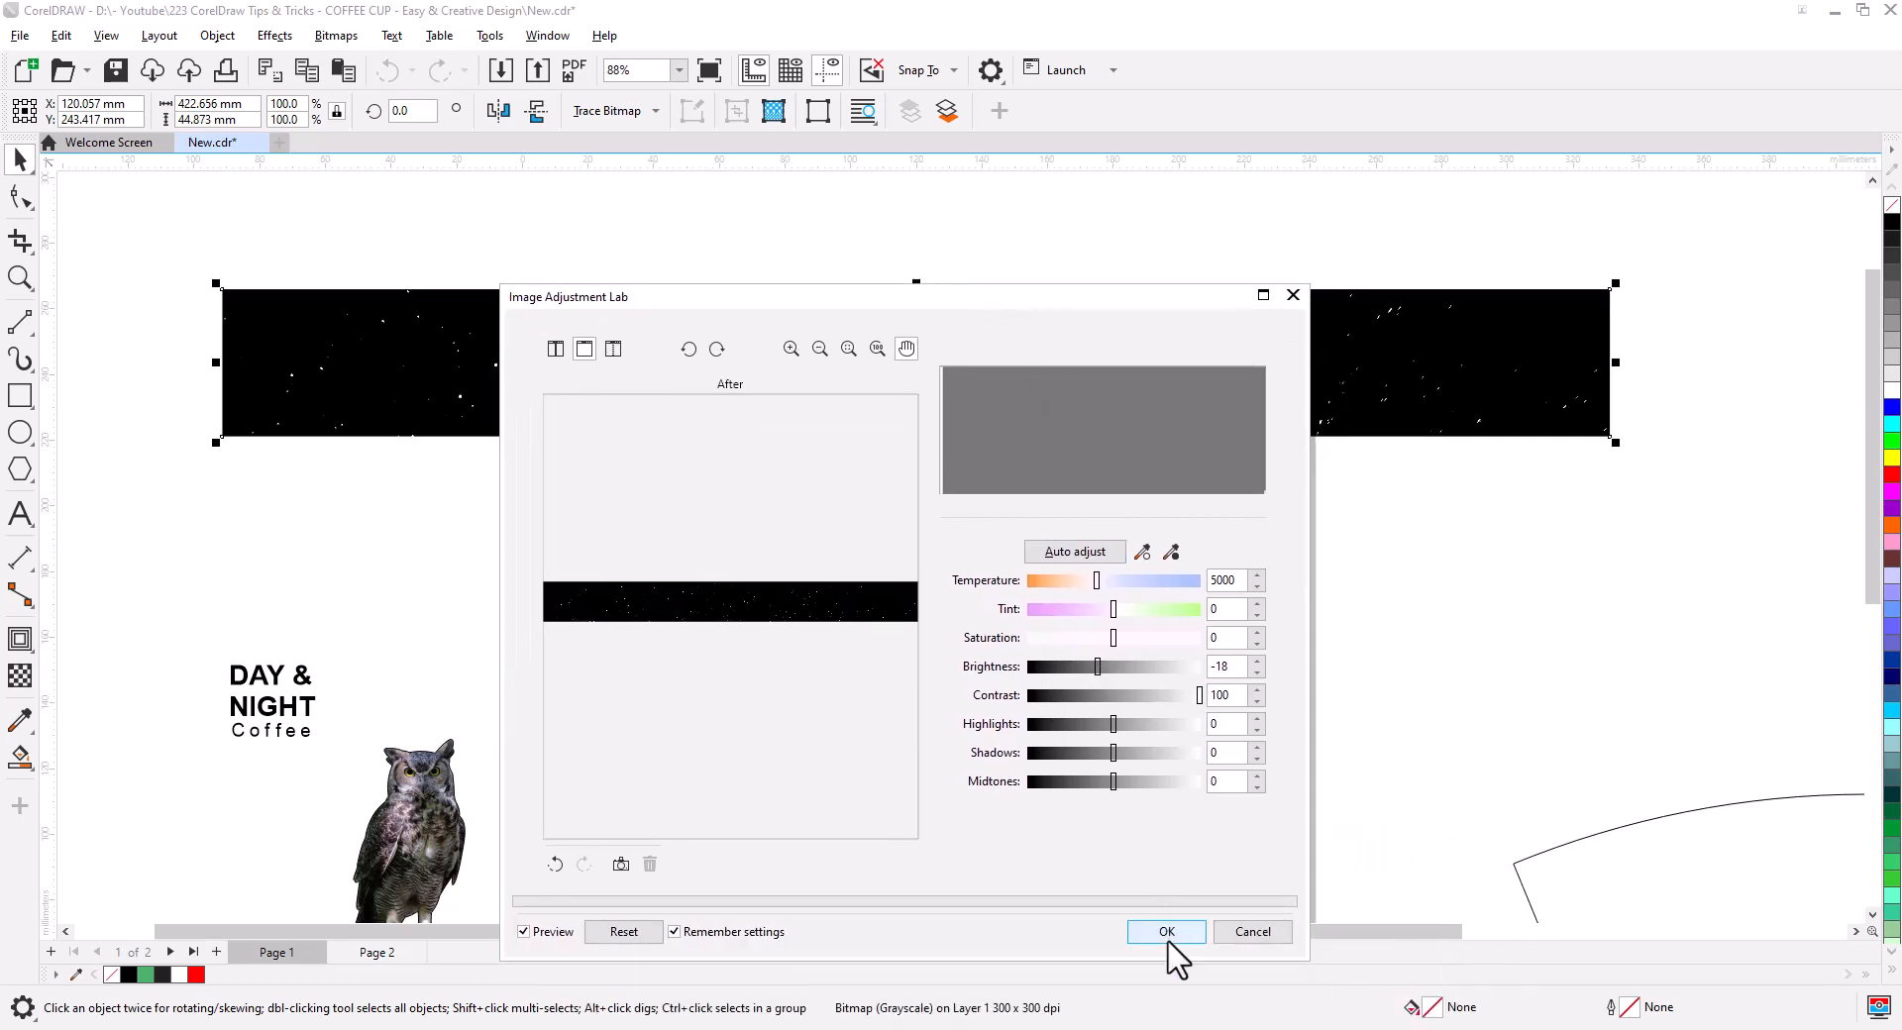
click(1165, 943)
click(916, 507)
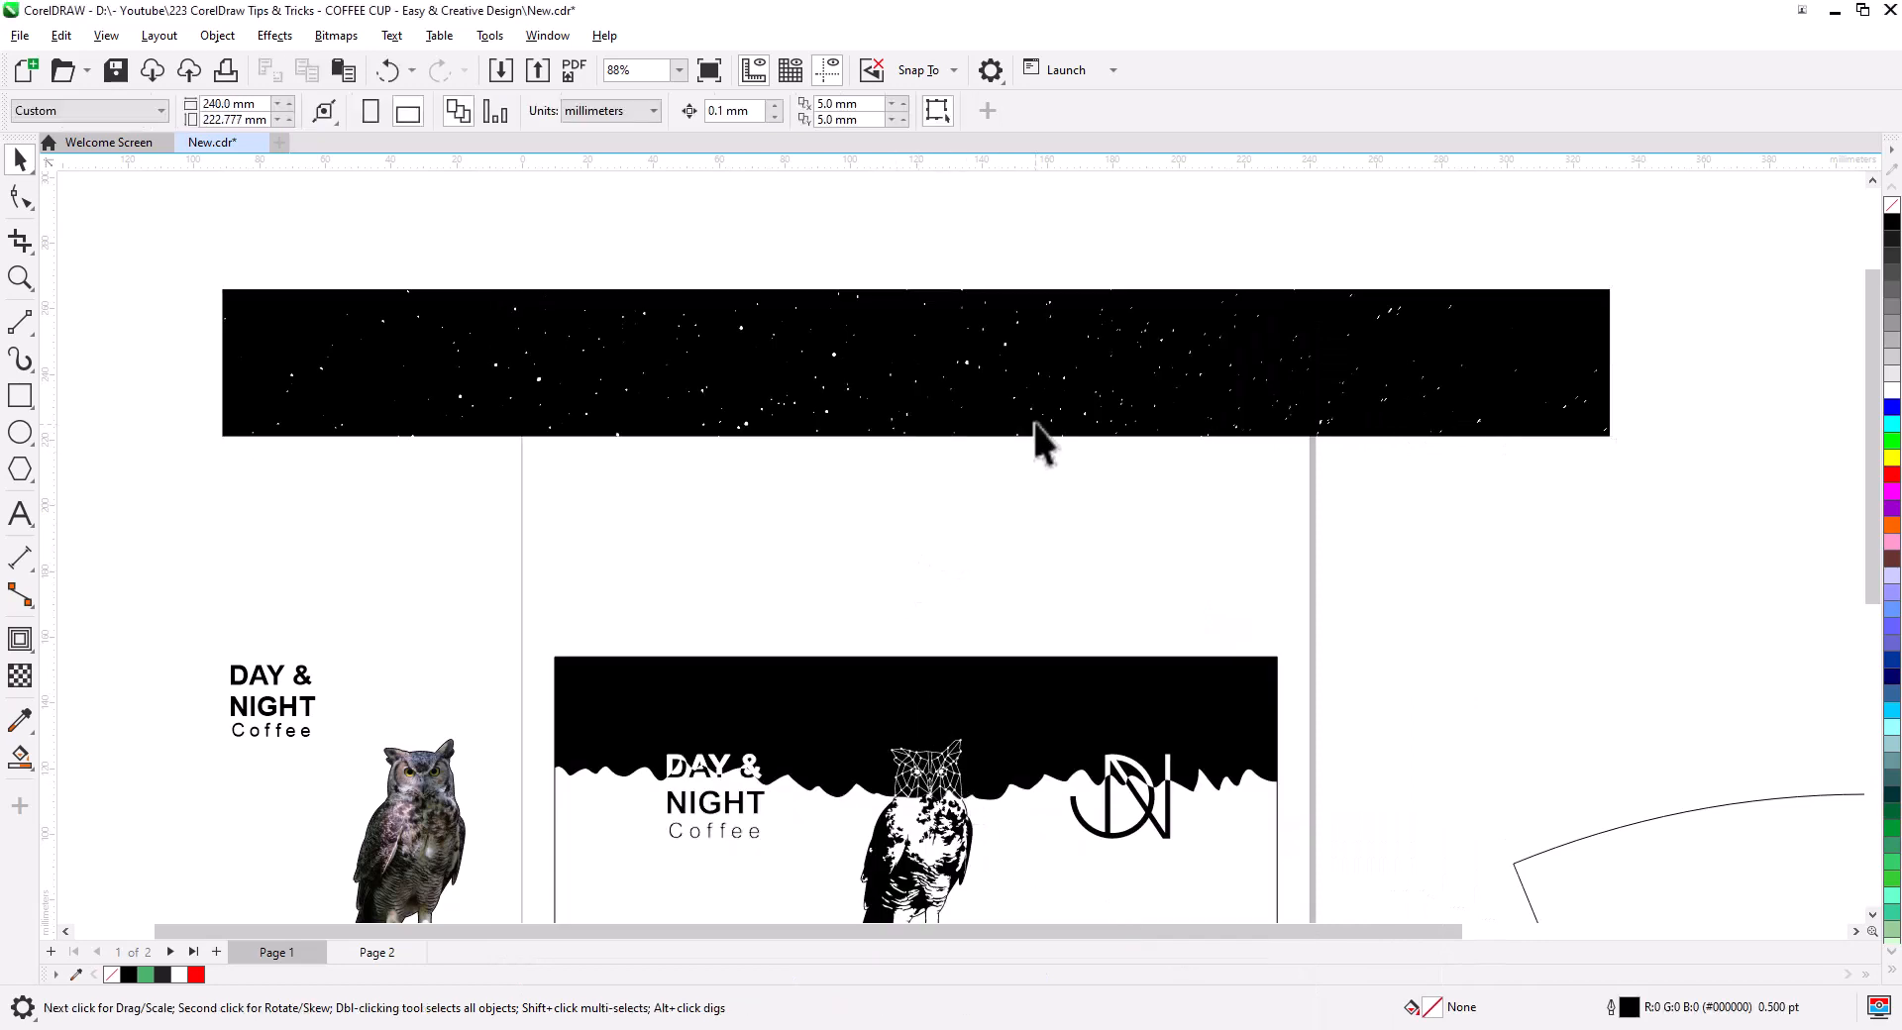
- Enlarge the star strip to 132.7% and move it down over the wrap
scroll(1013, 506, down, 2)
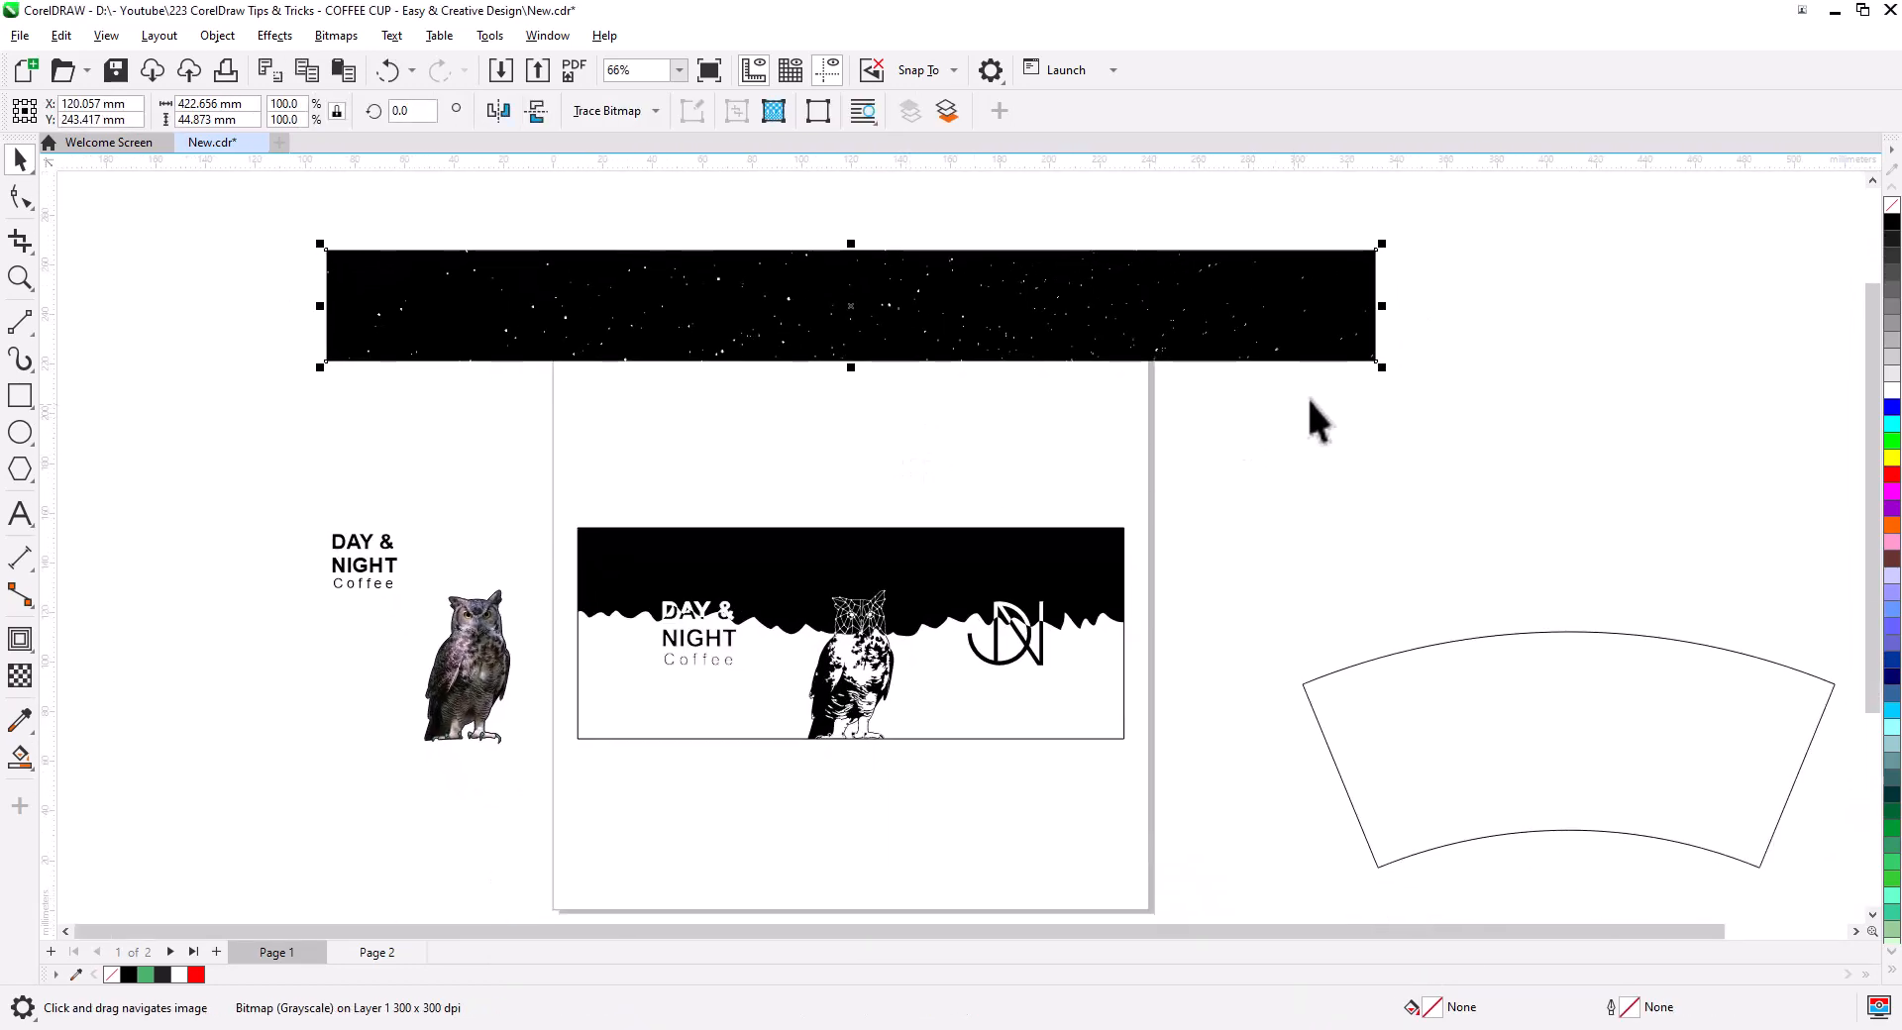
drag(1382, 367, 1547, 381)
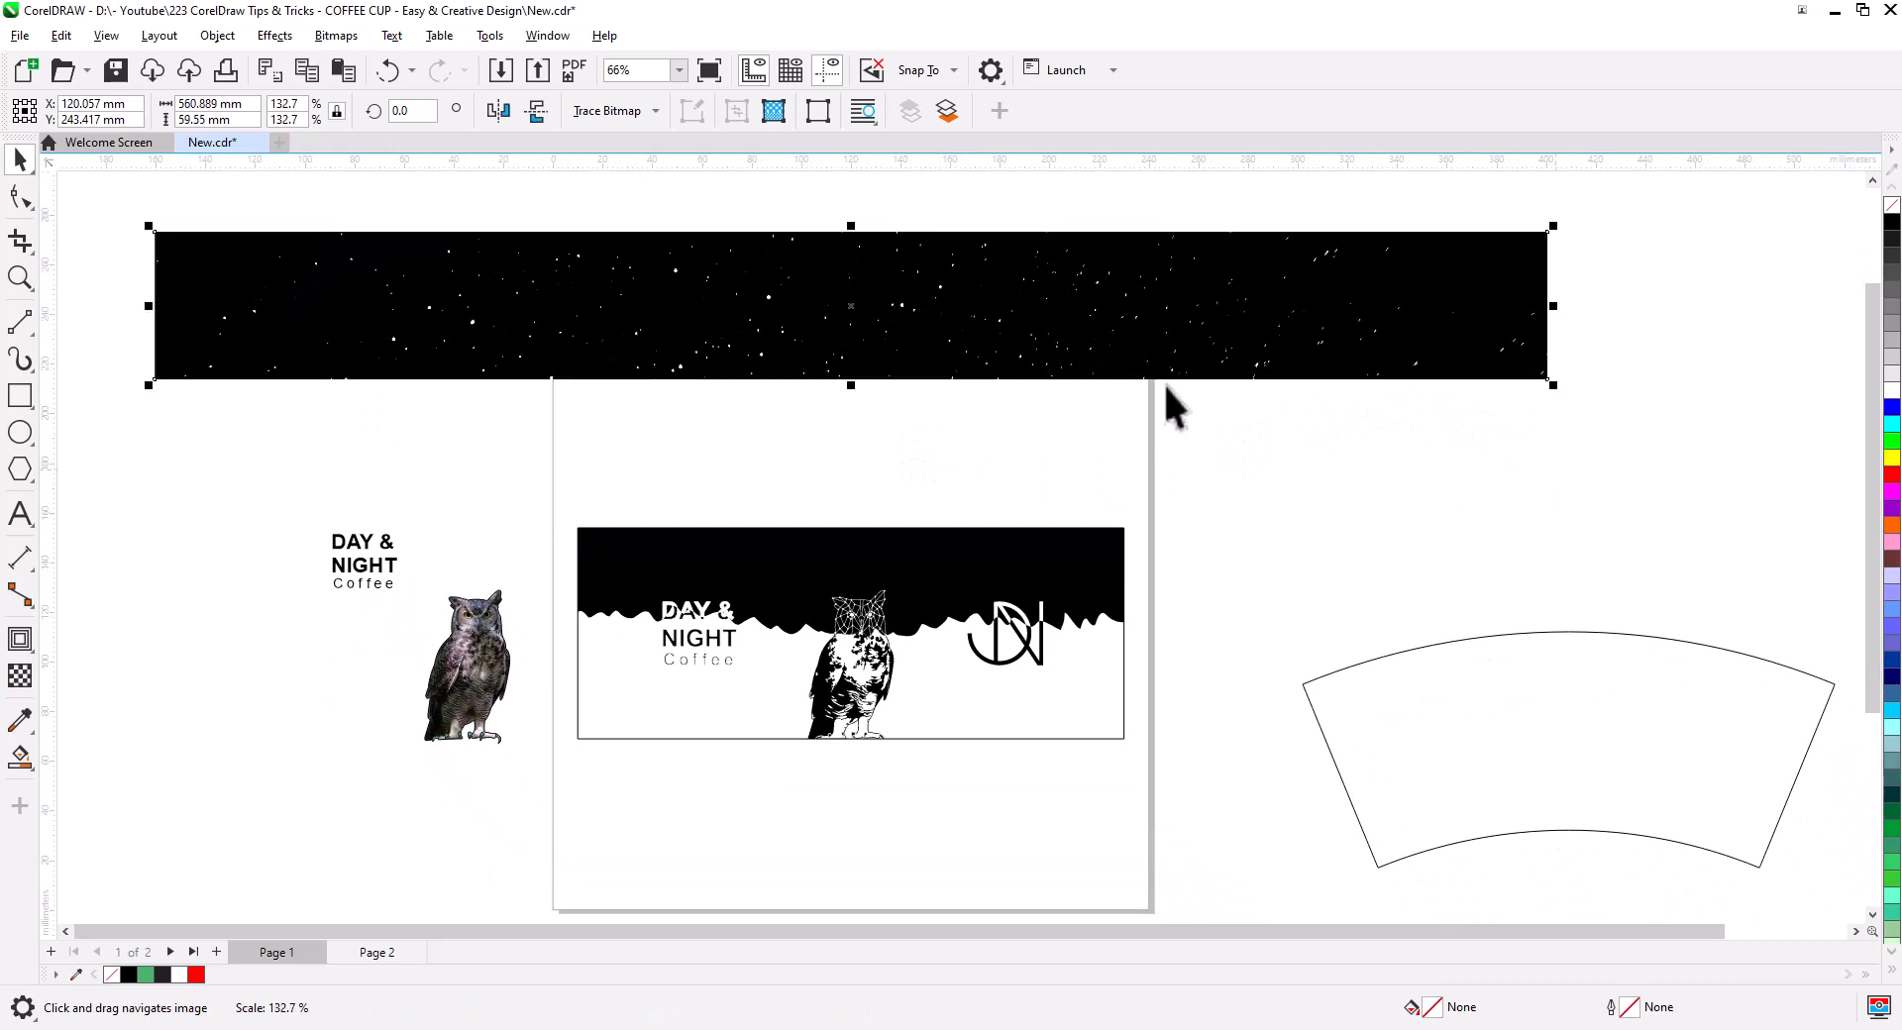
drag(1009, 338, 1015, 408)
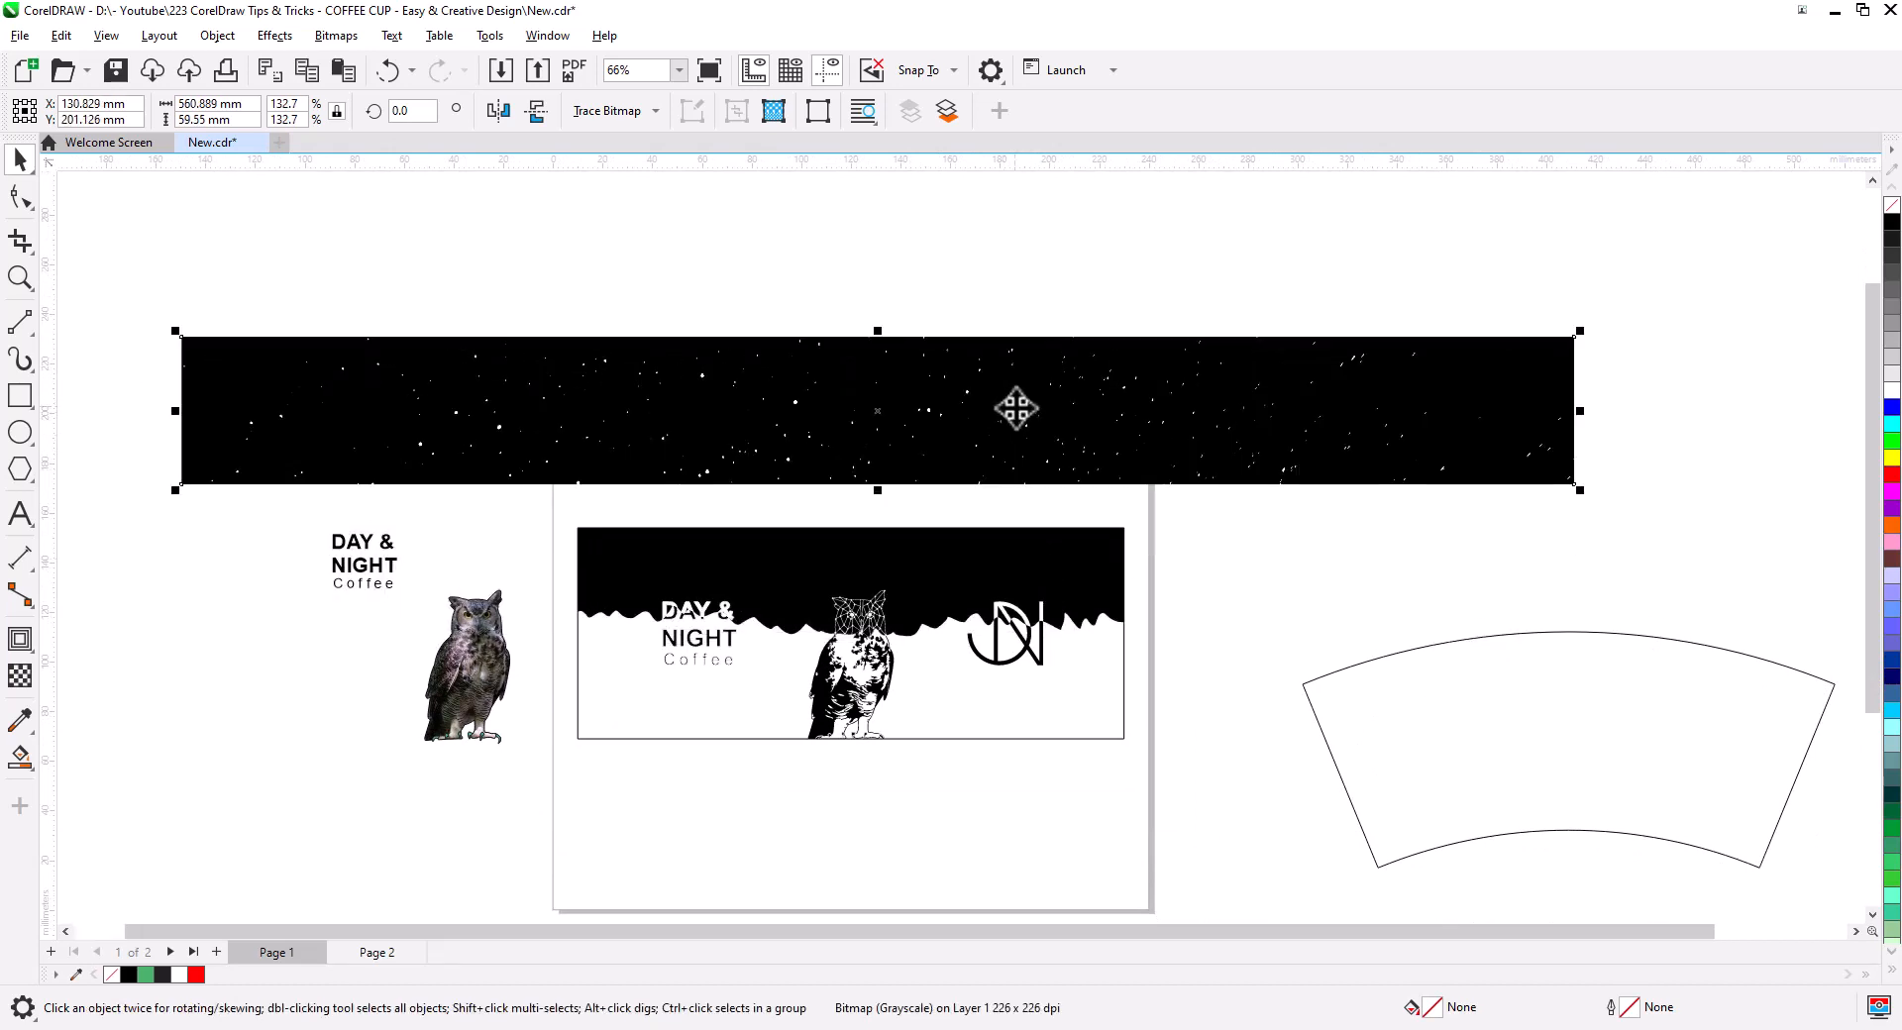
- PowerClip the star strip inside the wrap's black sky shape
right_click(1017, 416)
click(1127, 639)
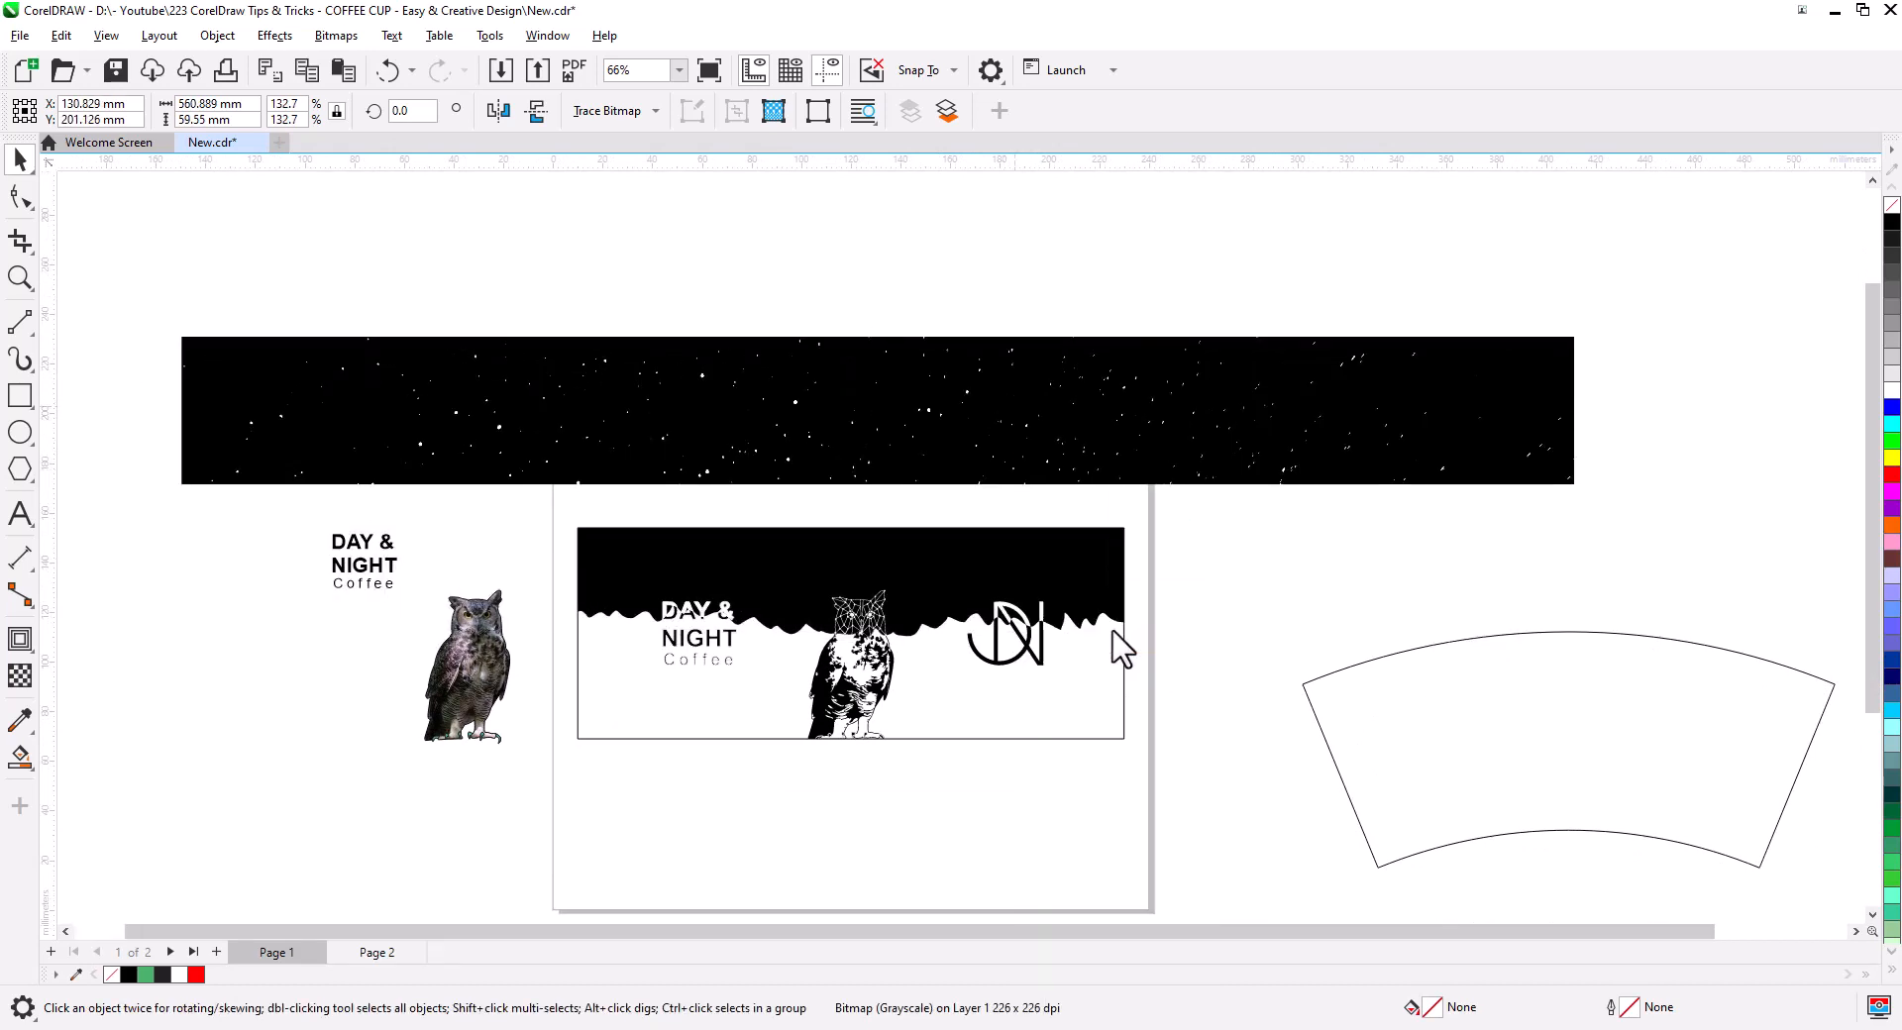
click(937, 563)
click(1232, 574)
scroll(887, 644, up, 4)
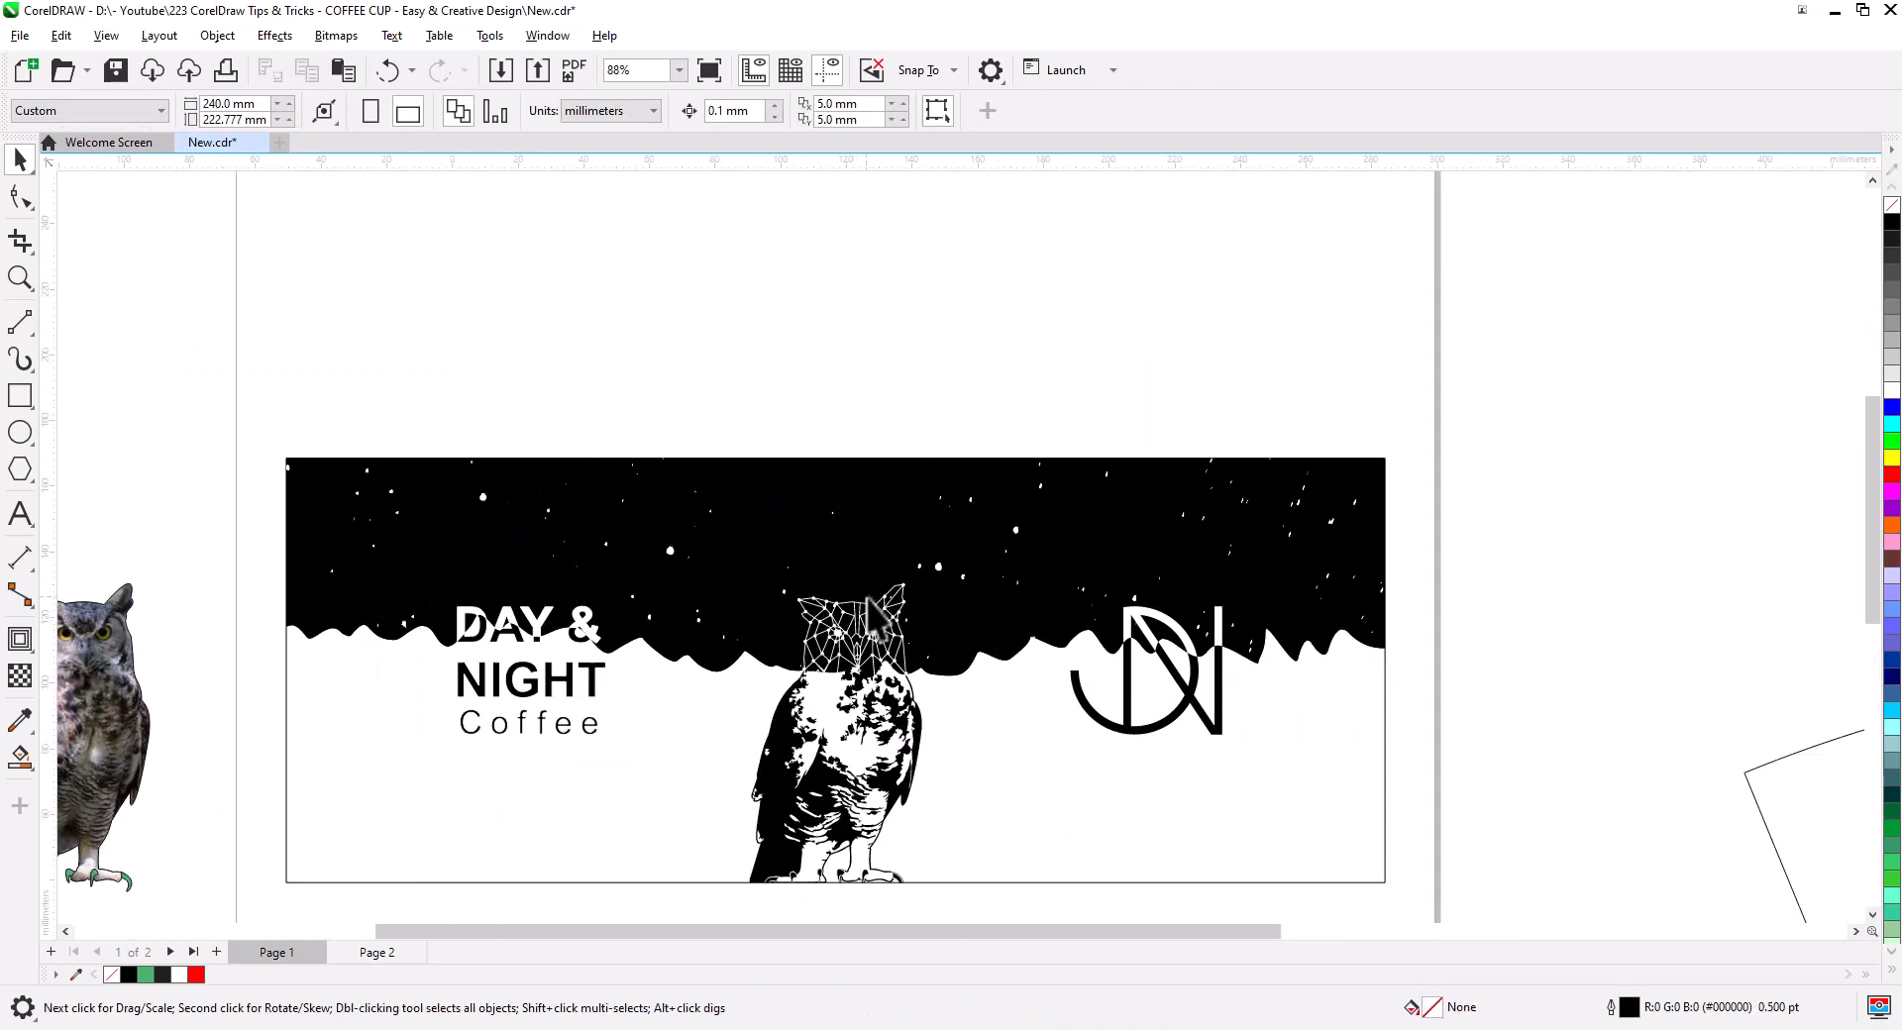
drag(930, 681, 973, 566)
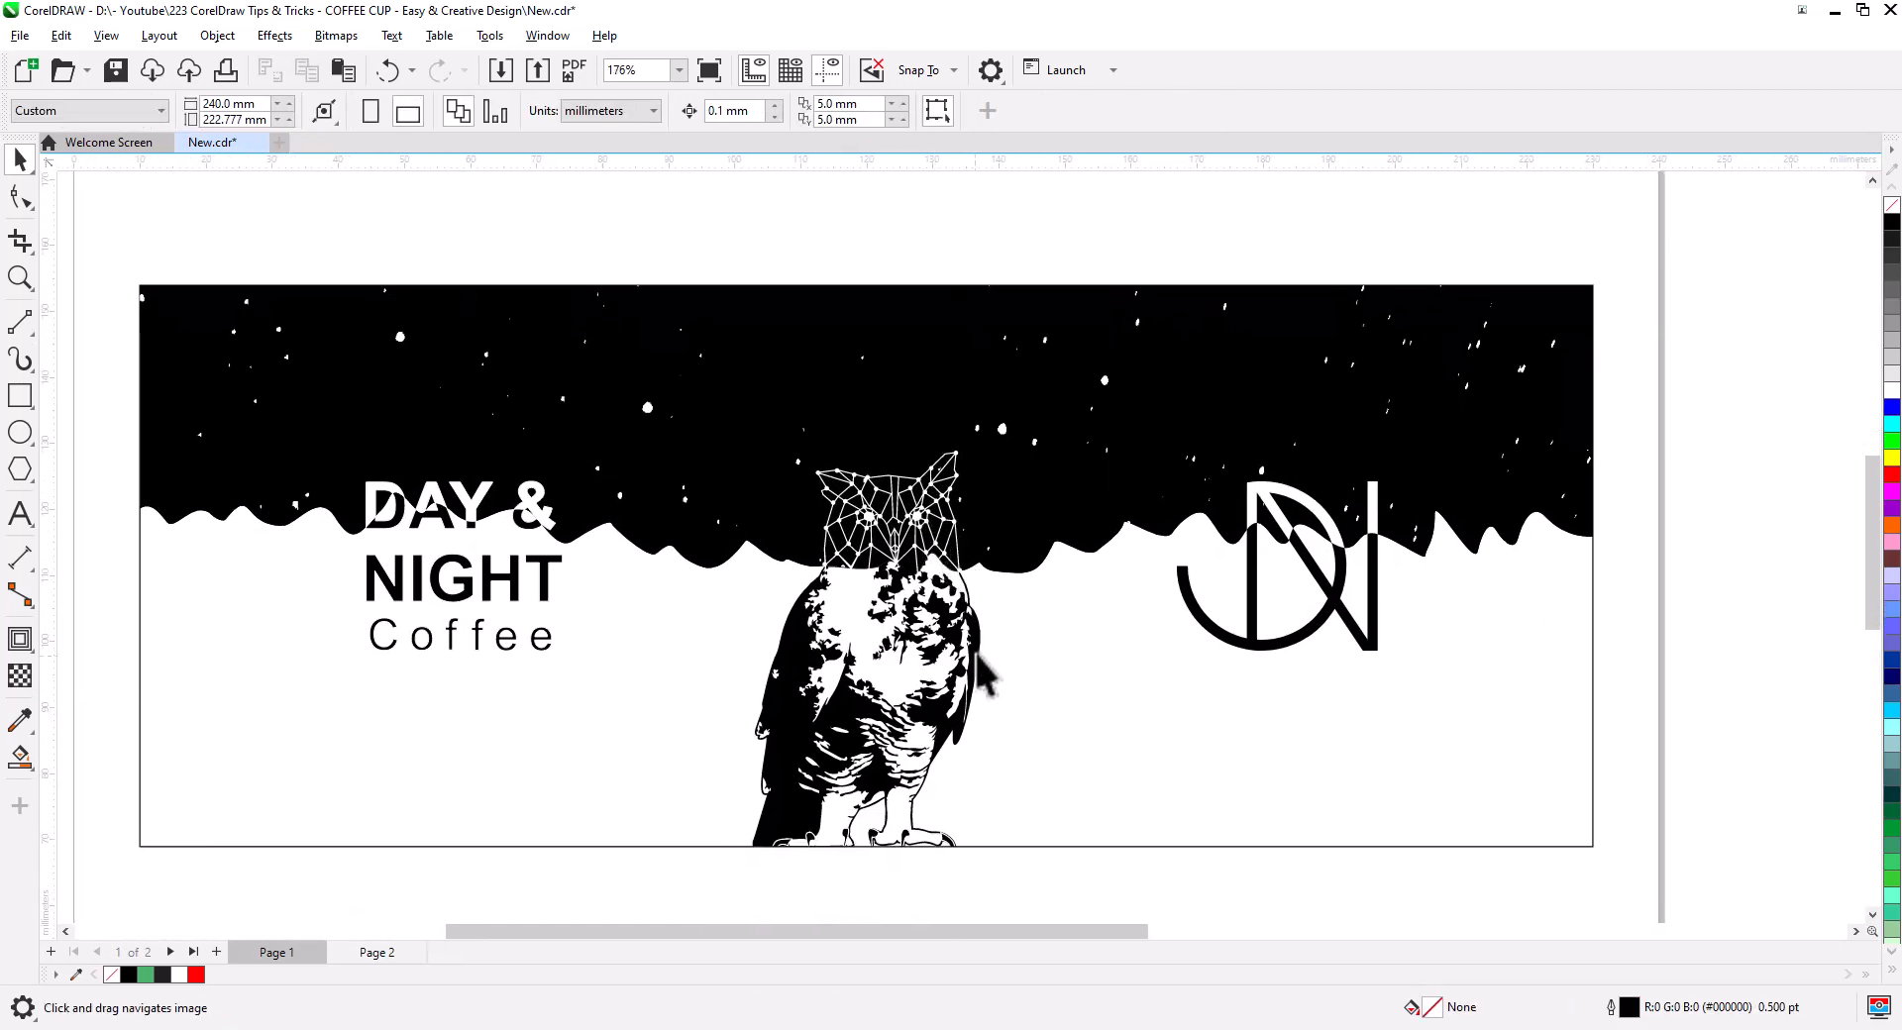